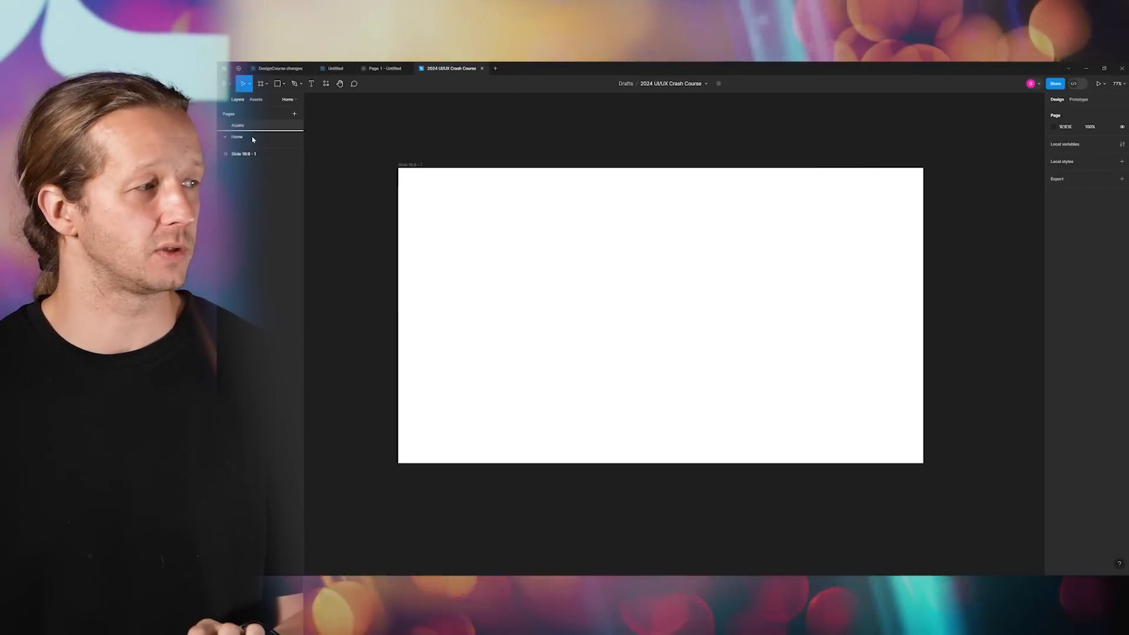
drag(468, 186, 462, 178)
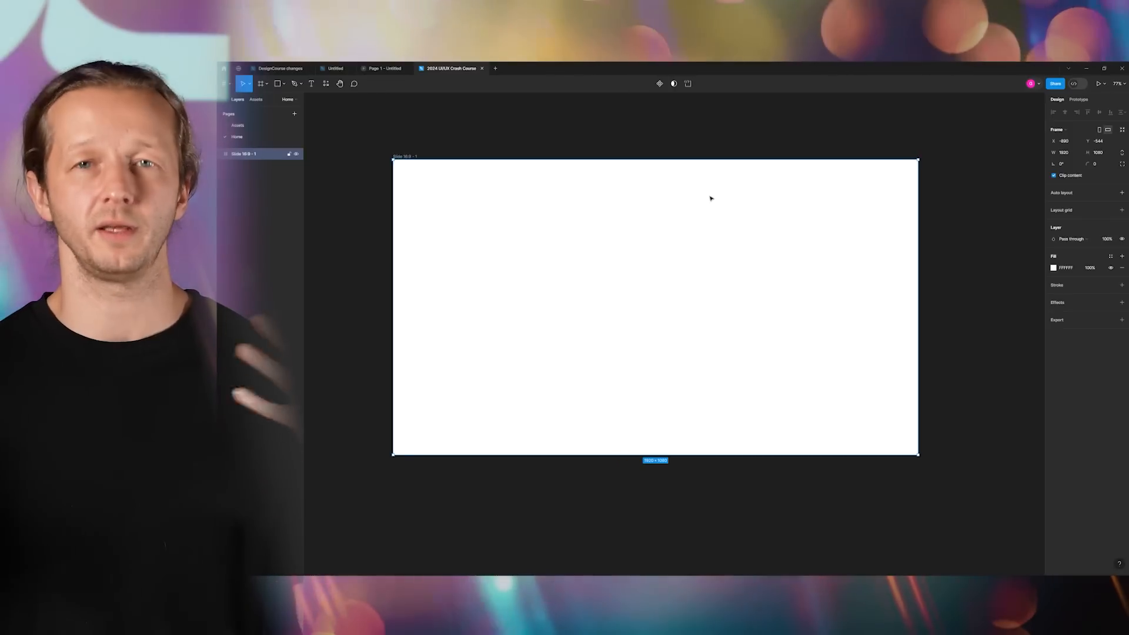
click(607, 145)
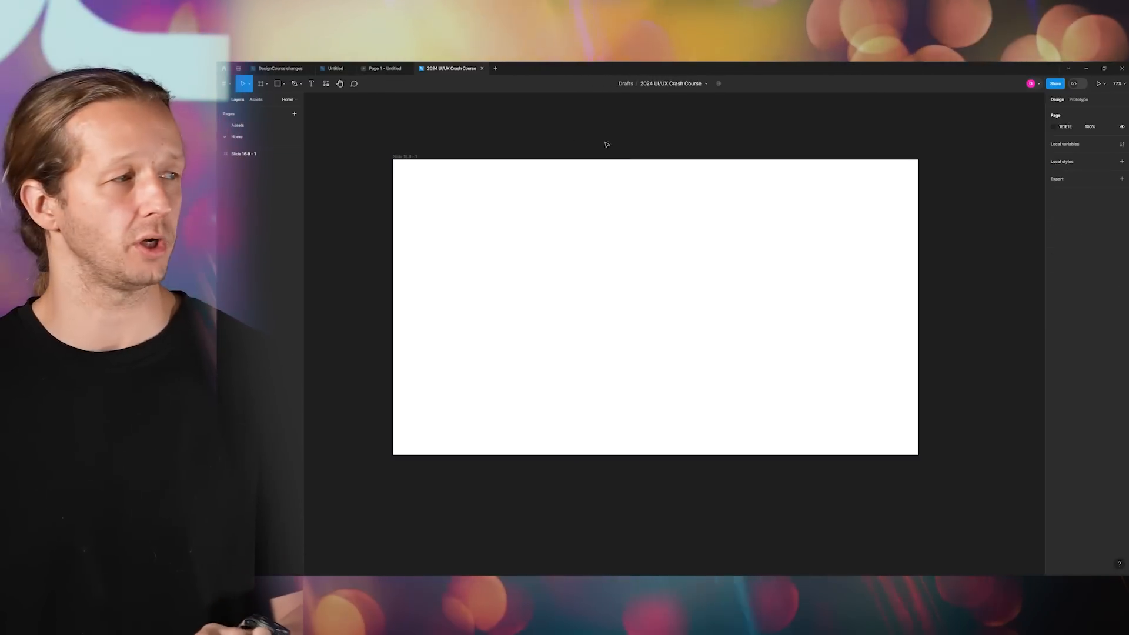
click(494, 202)
- Open the Assets page and examine the friskay logo, brand color swatches and illustrations
click(254, 127)
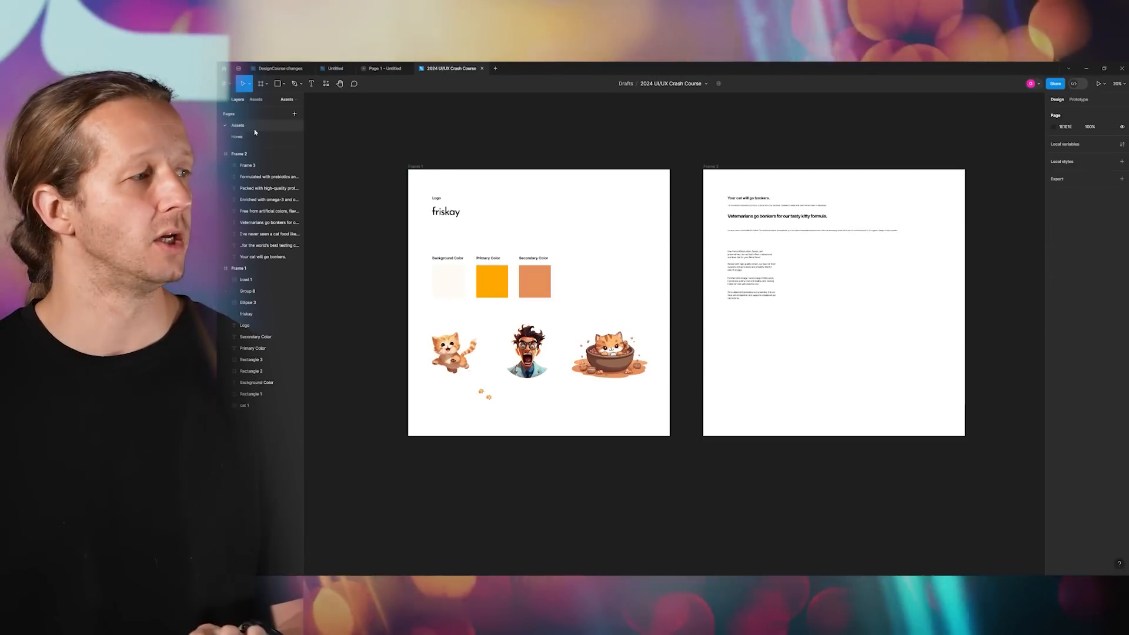
click(442, 223)
scroll(444, 226, up, 1)
scroll(448, 230, up, 5)
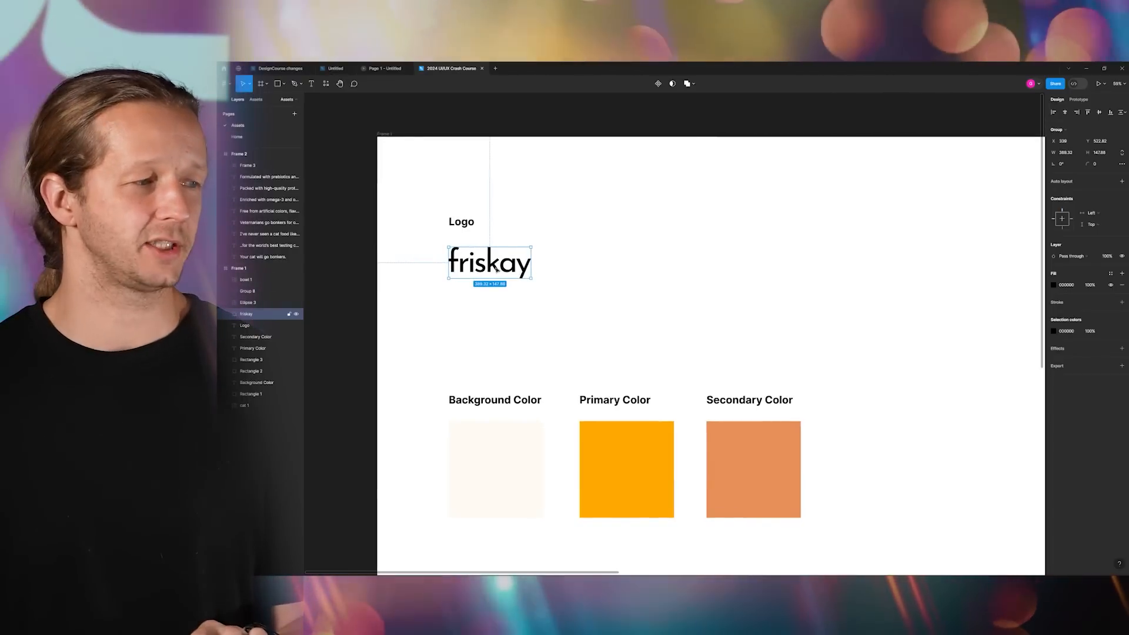
click(617, 275)
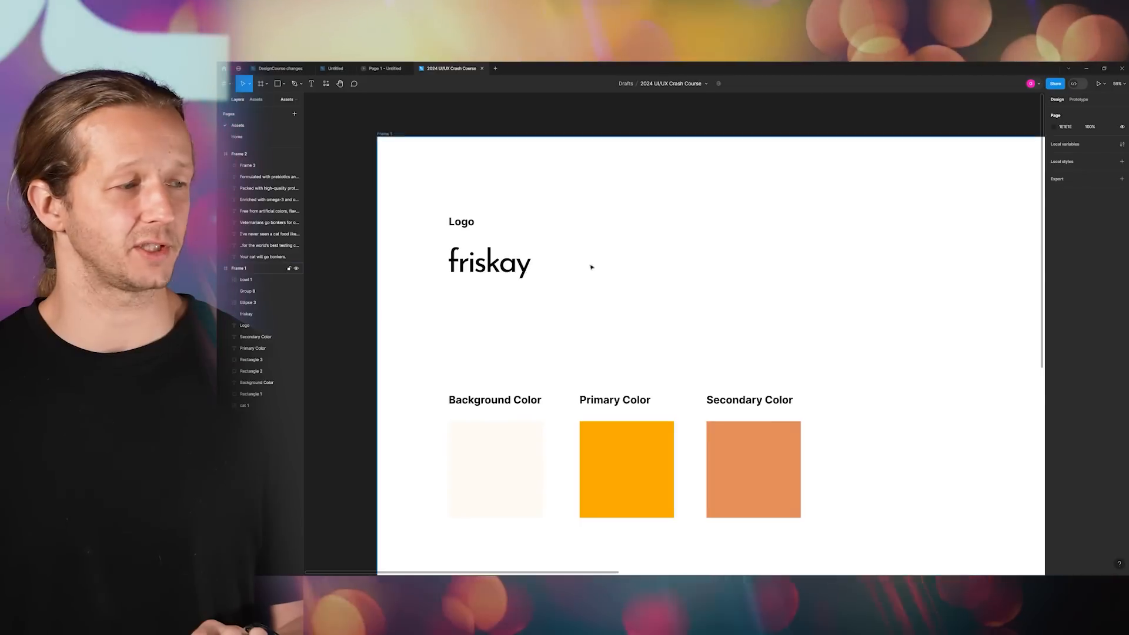
scroll(588, 267, down, 4)
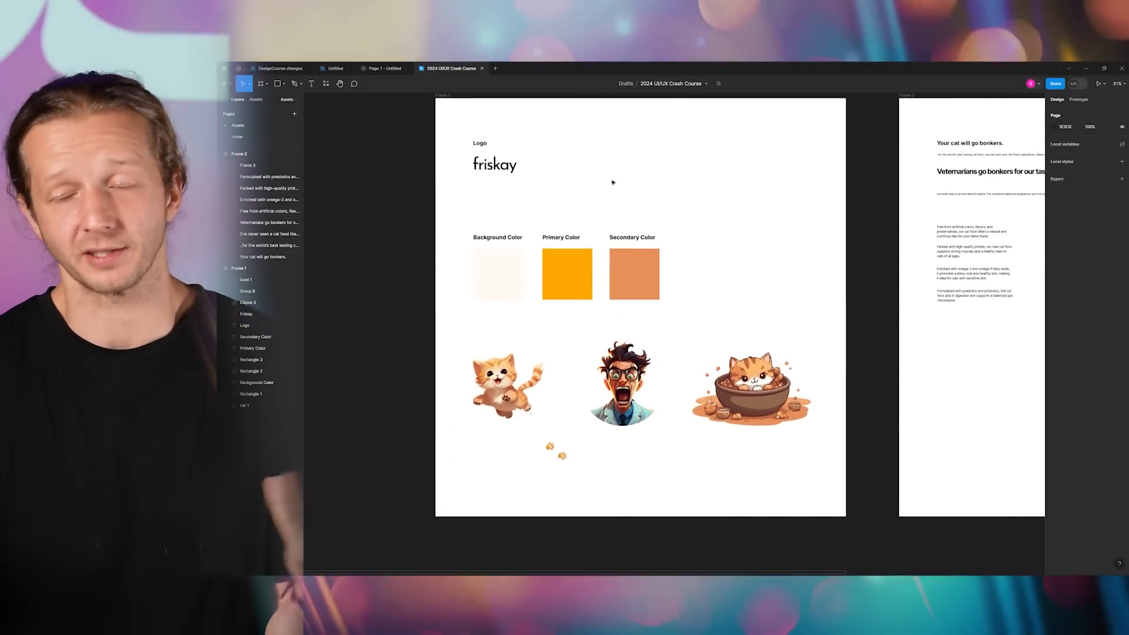
scroll(483, 159, up, 2)
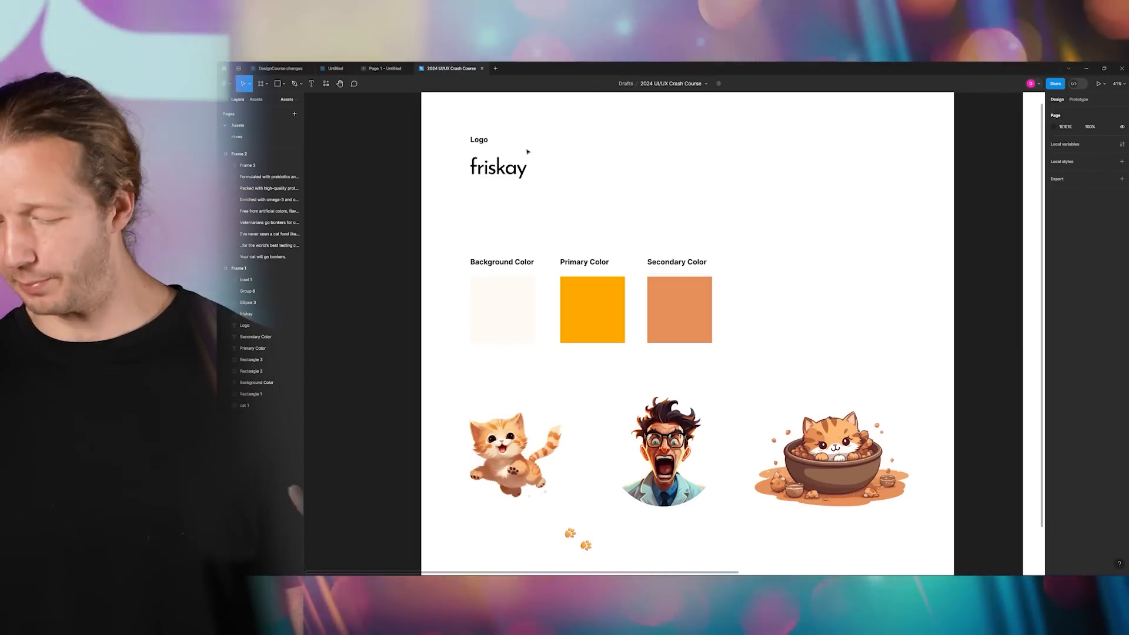
- Copy the friskay logo from the Assets page and paste it into the 16:9 slide frame on the Home page
click(498, 169)
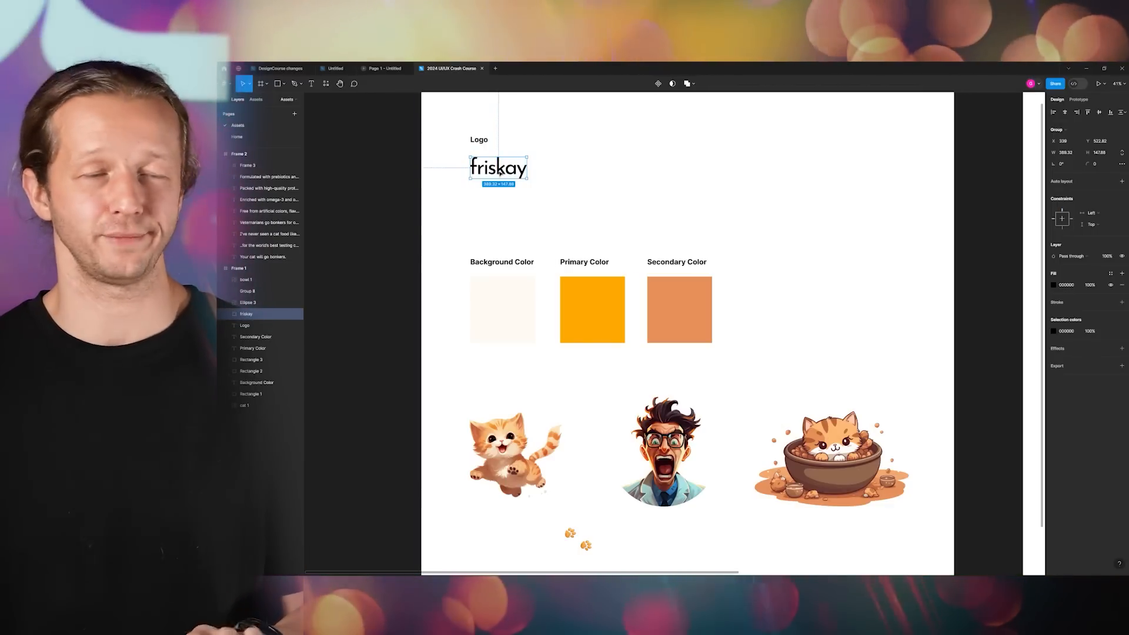
click(237, 137)
key(ctrl+v)
drag(535, 327, 478, 207)
click(466, 136)
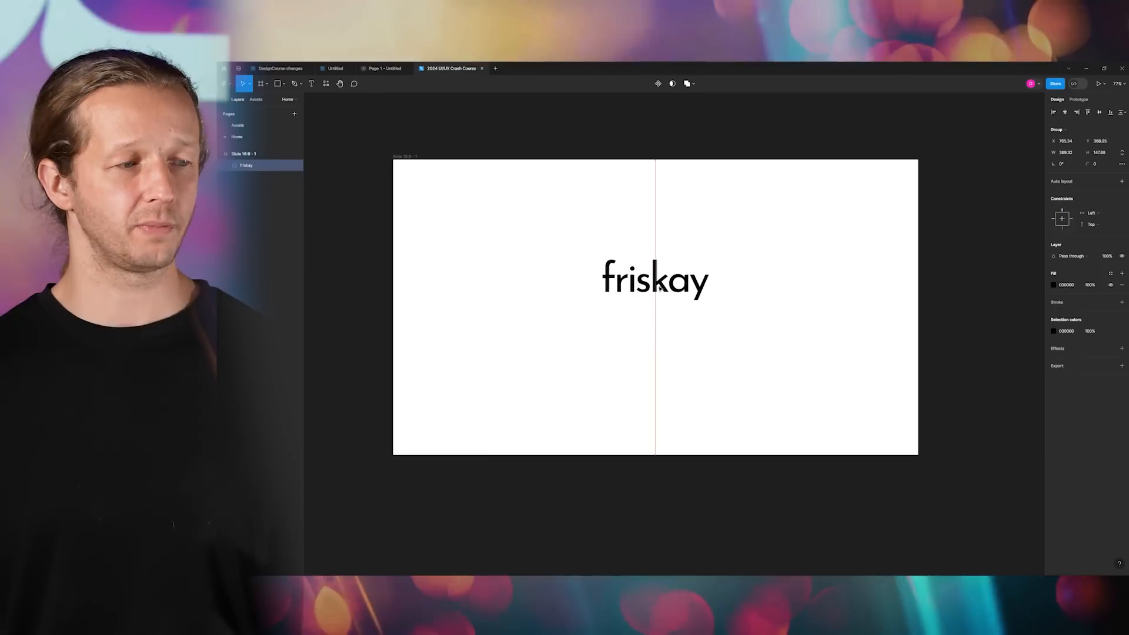
- Try the logo at the slide's center, near its upper-left corner, and back at the center
drag(660, 286, 660, 300)
click(622, 191)
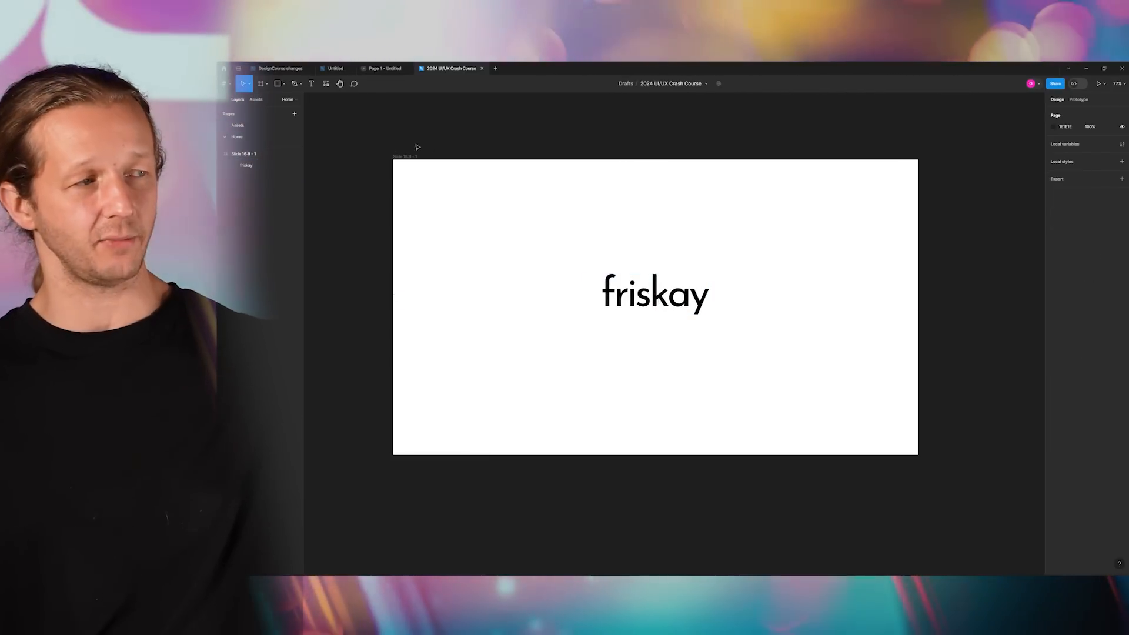
drag(642, 305, 481, 207)
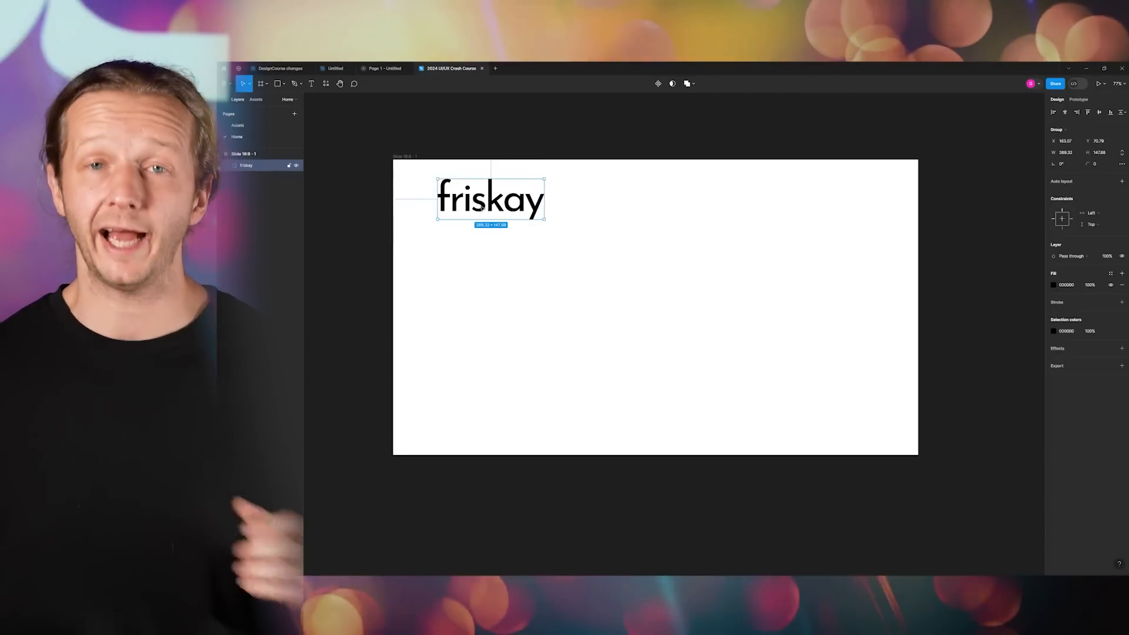
drag(481, 207, 659, 303)
click(681, 272)
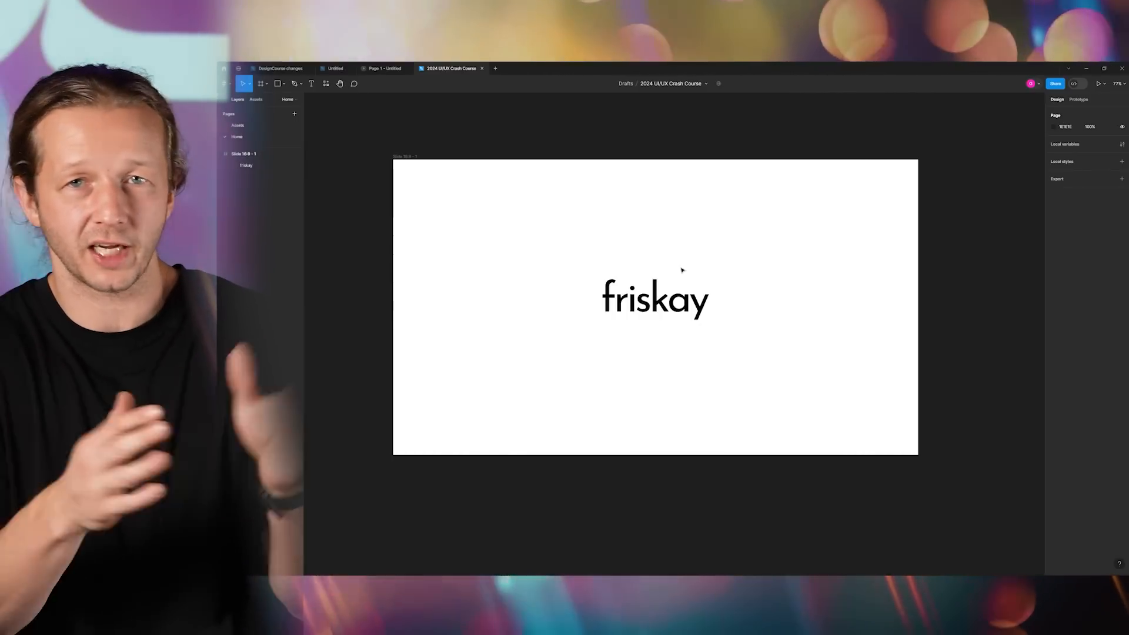
- Move the logo to the slide's upper-left corner and scale it down proportionally to about 112 px wide
drag(692, 315, 504, 211)
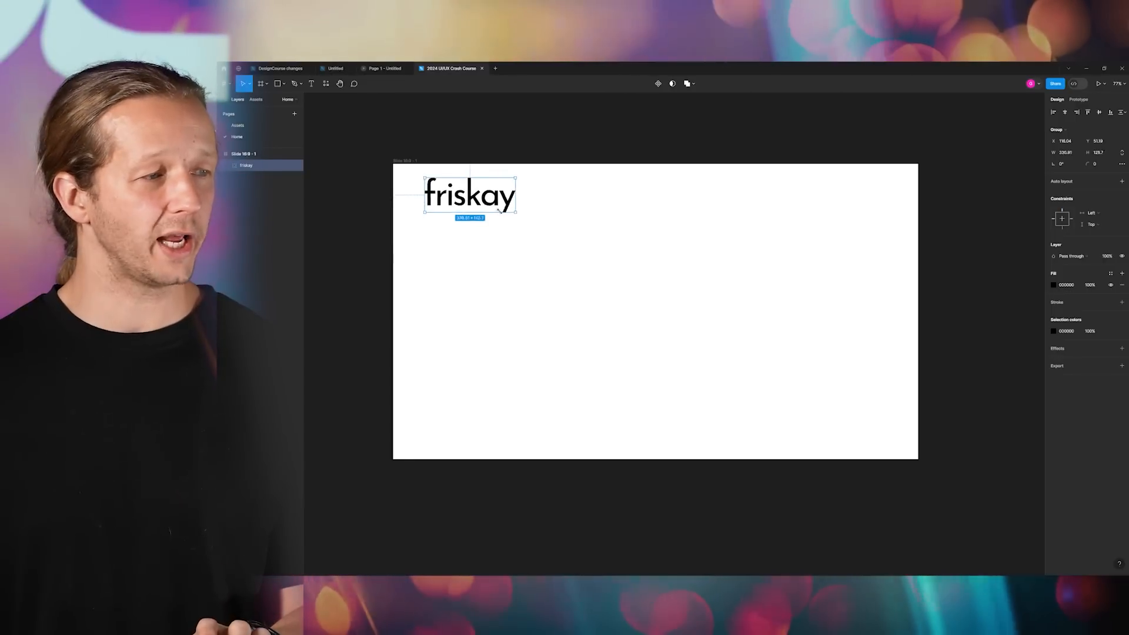
drag(451, 187, 457, 200)
click(531, 269)
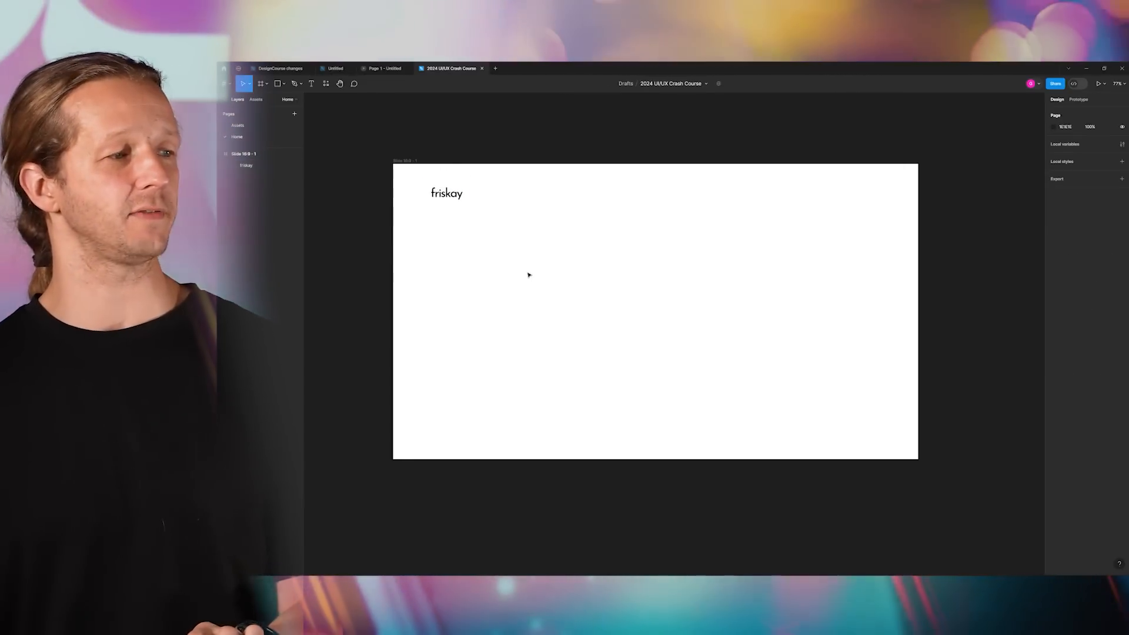
scroll(432, 202, up, 3)
scroll(431, 203, down, 1)
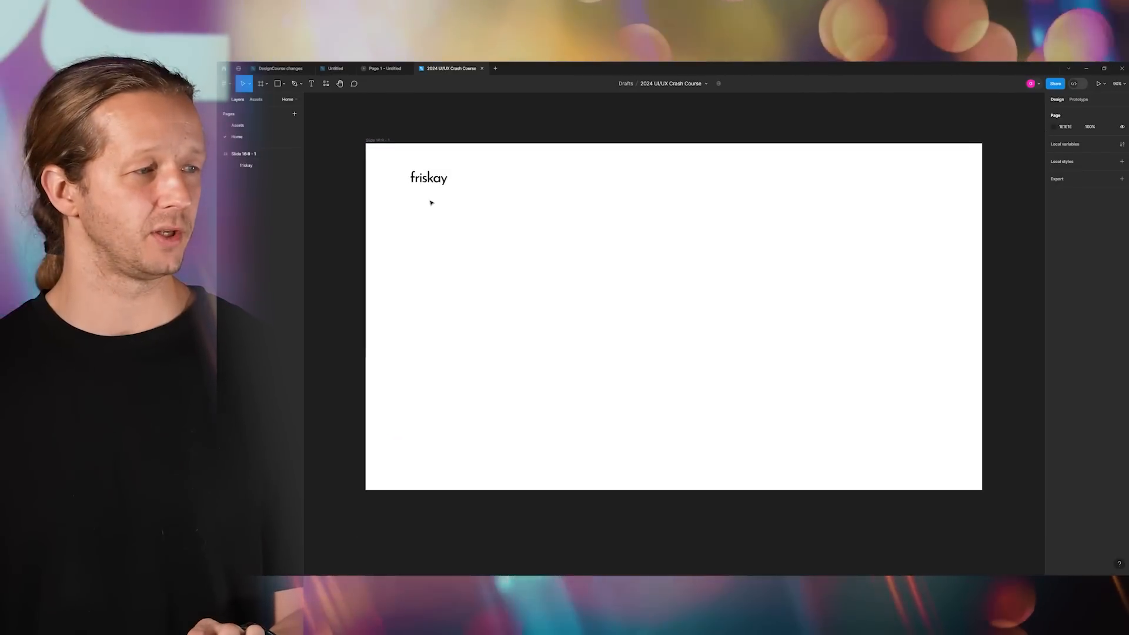
scroll(431, 203, down, 1)
scroll(433, 200, up, 4)
scroll(437, 174, down, 4)
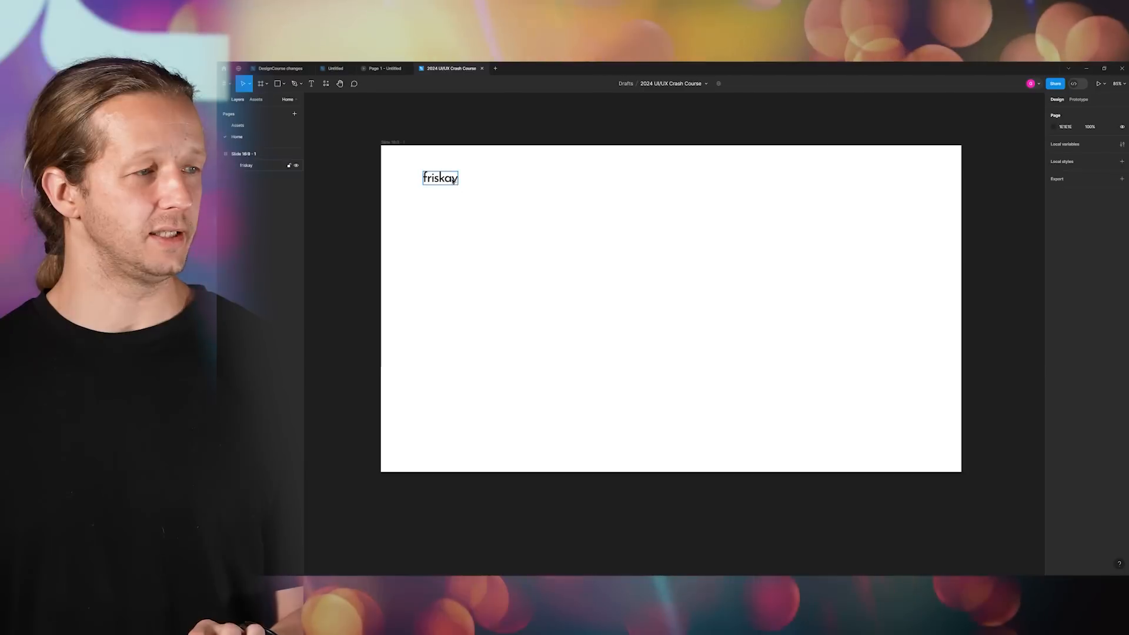
- Try scaling the logo to about half its size, and restore it to about 112 px wide
click(454, 183)
click(483, 243)
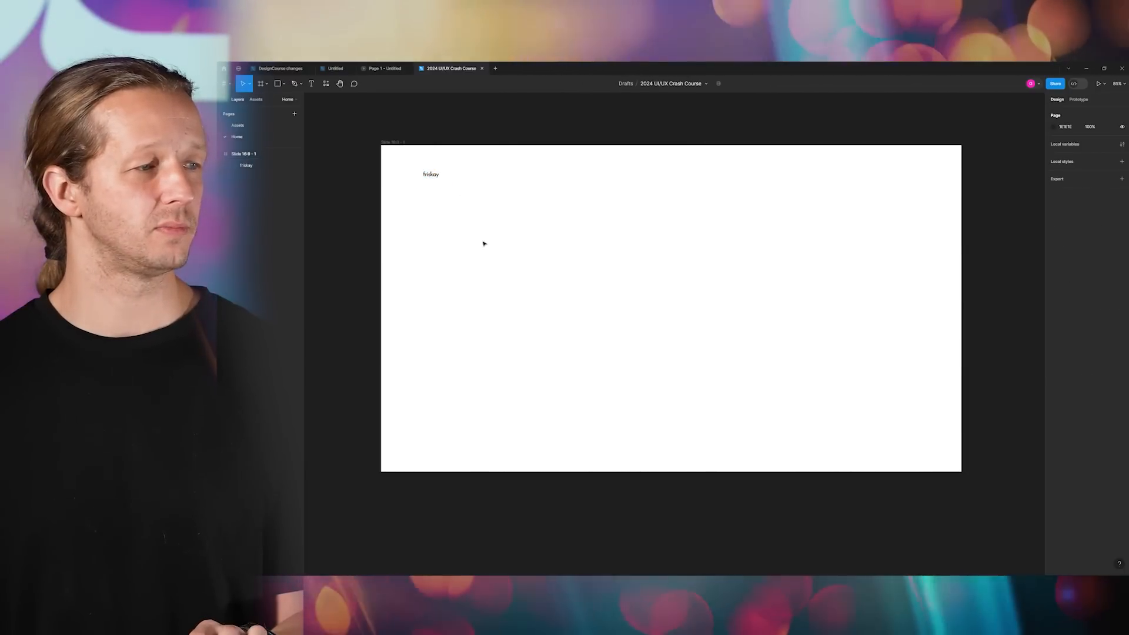
click(435, 175)
click(485, 204)
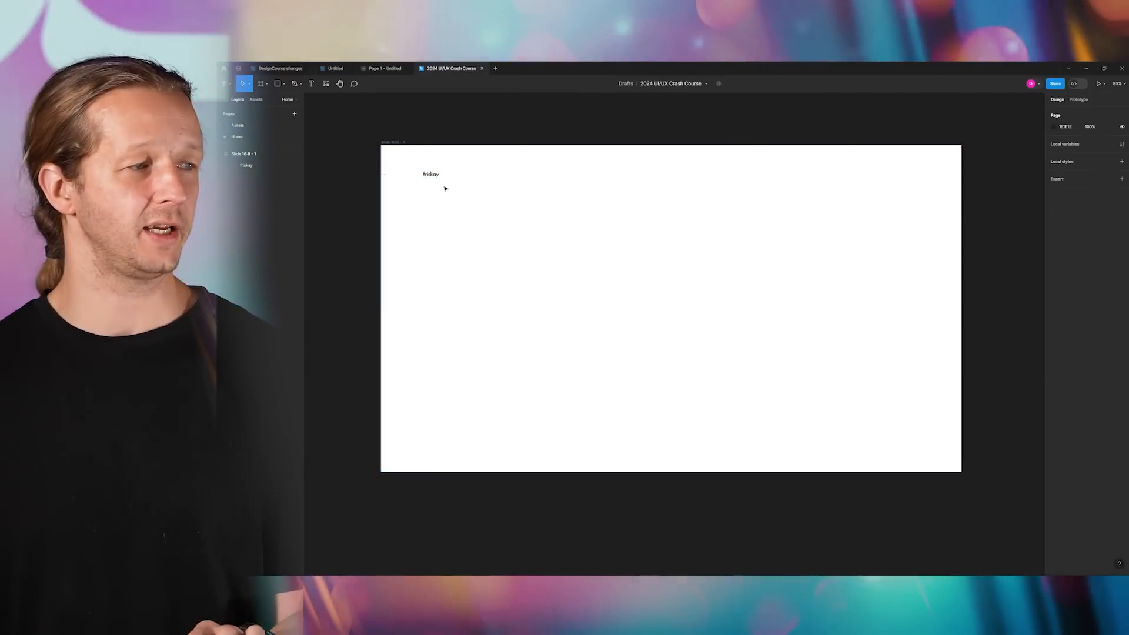
click(436, 176)
drag(439, 176, 434, 203)
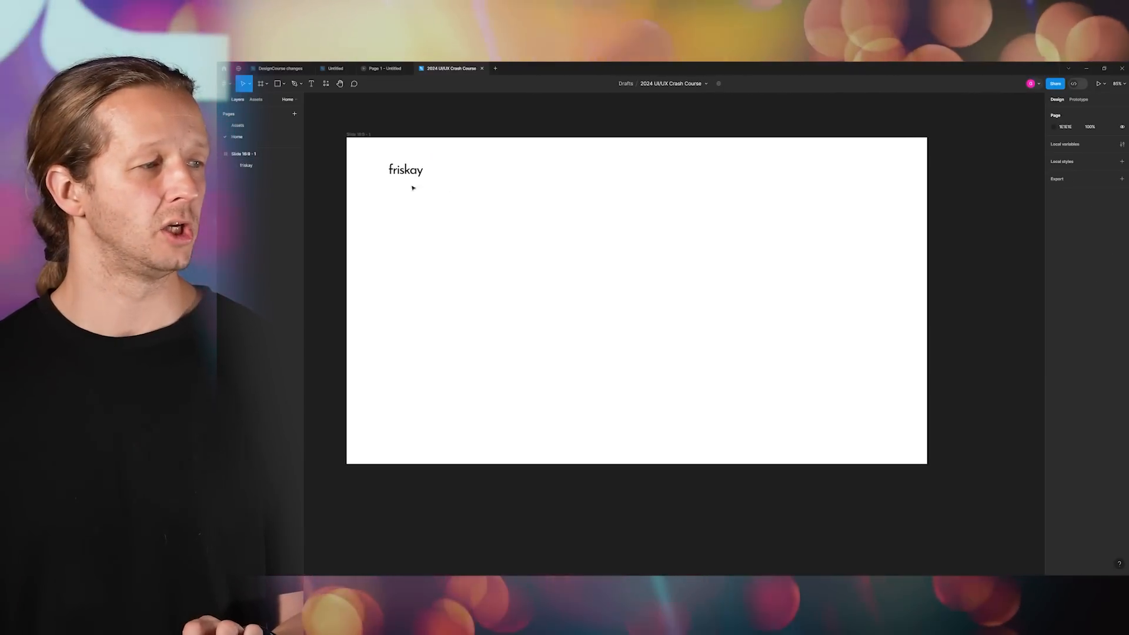
- Try the logo with tighter margins to the slide's top and left edges, moving it in small shifts around the corner
drag(416, 177, 373, 154)
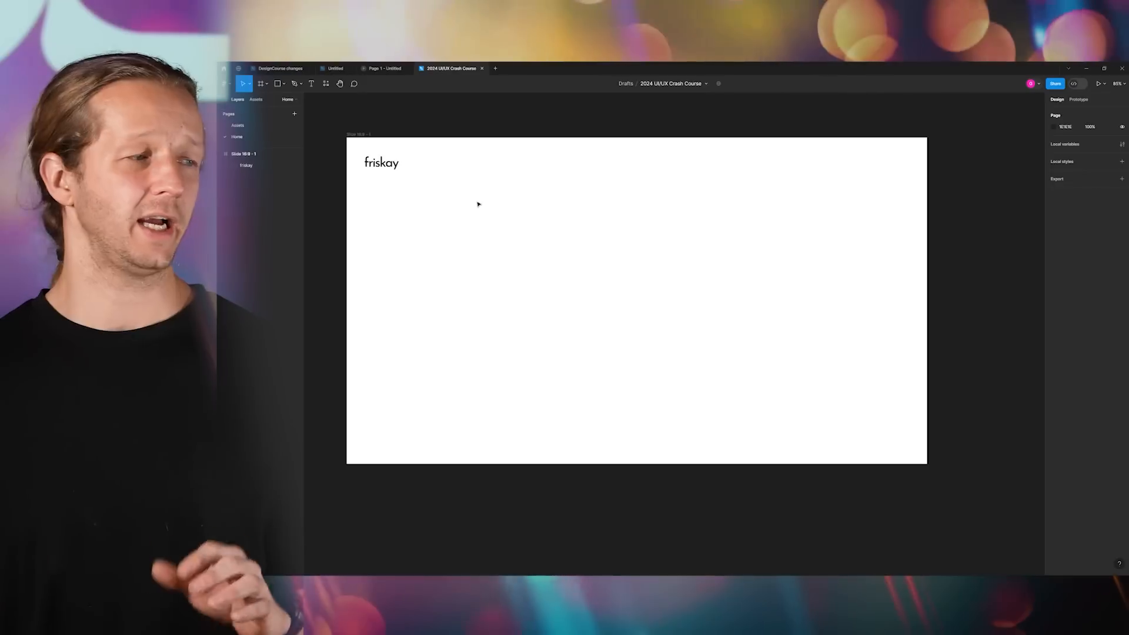
drag(382, 164, 375, 190)
click(383, 153)
click(388, 167)
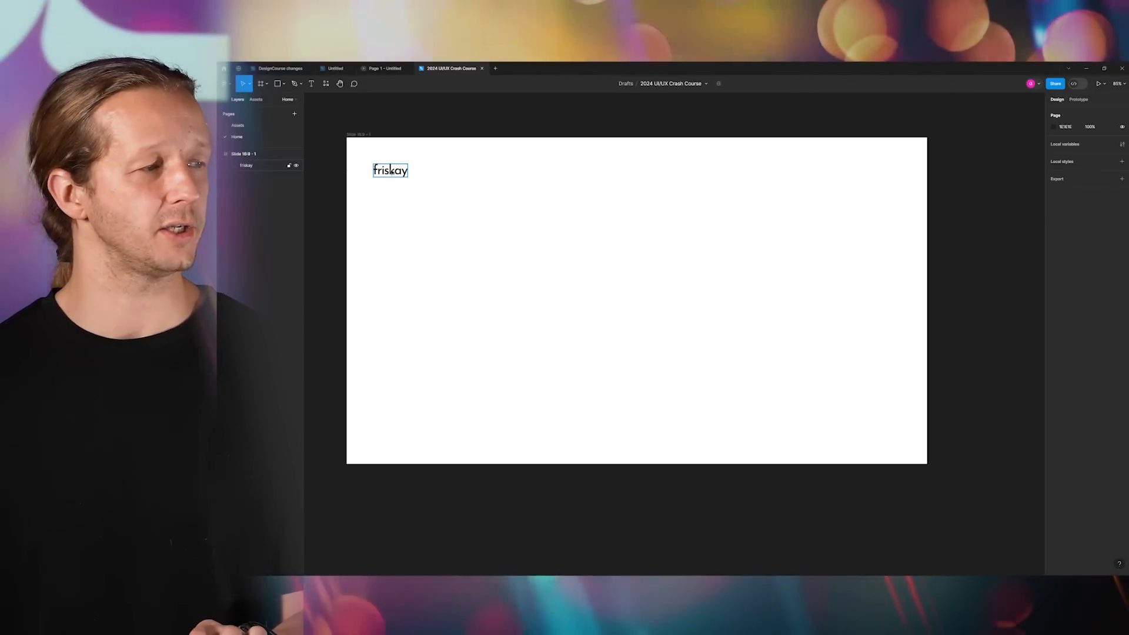
click(391, 171)
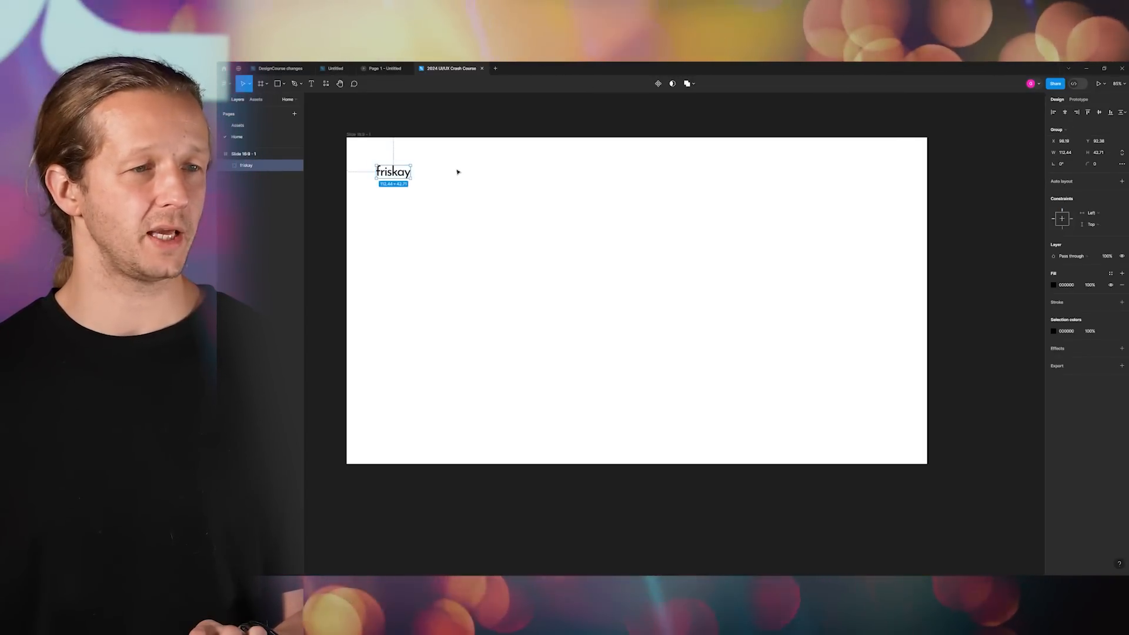
- Position the logo at about X 124, Y 91 inside the slide to widen its left margin
click(369, 135)
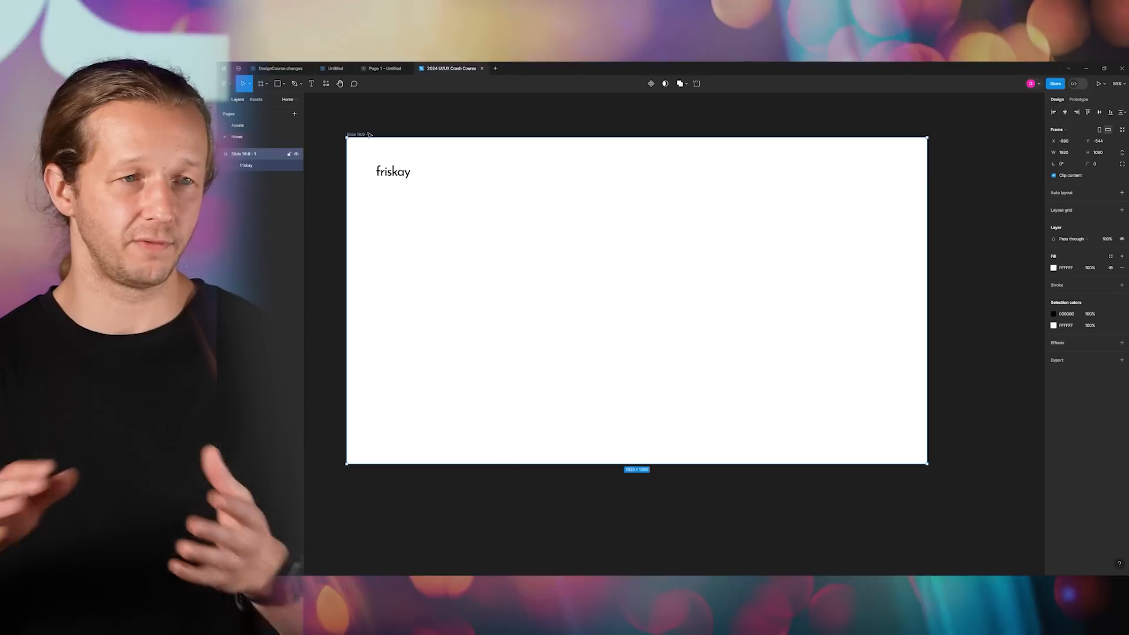
click(414, 184)
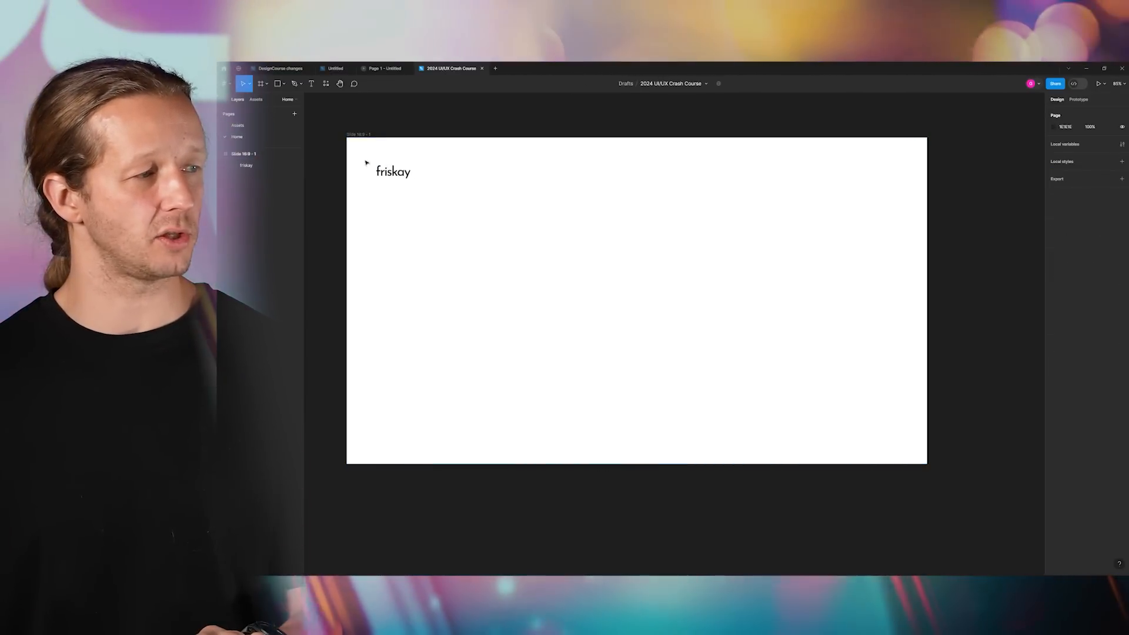
click(406, 174)
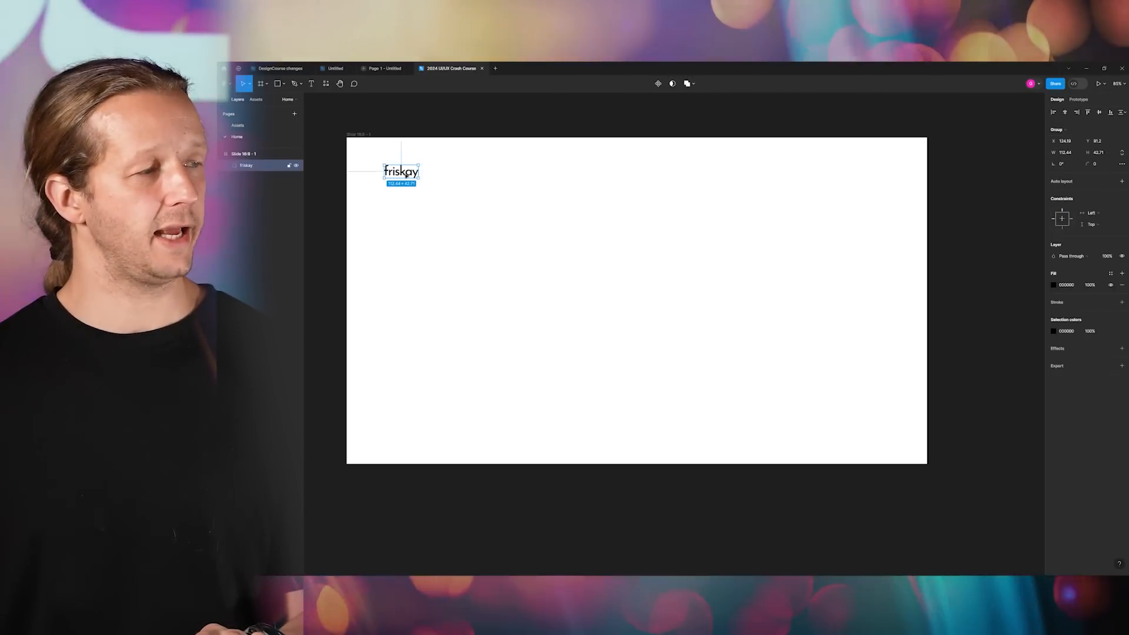
click(386, 143)
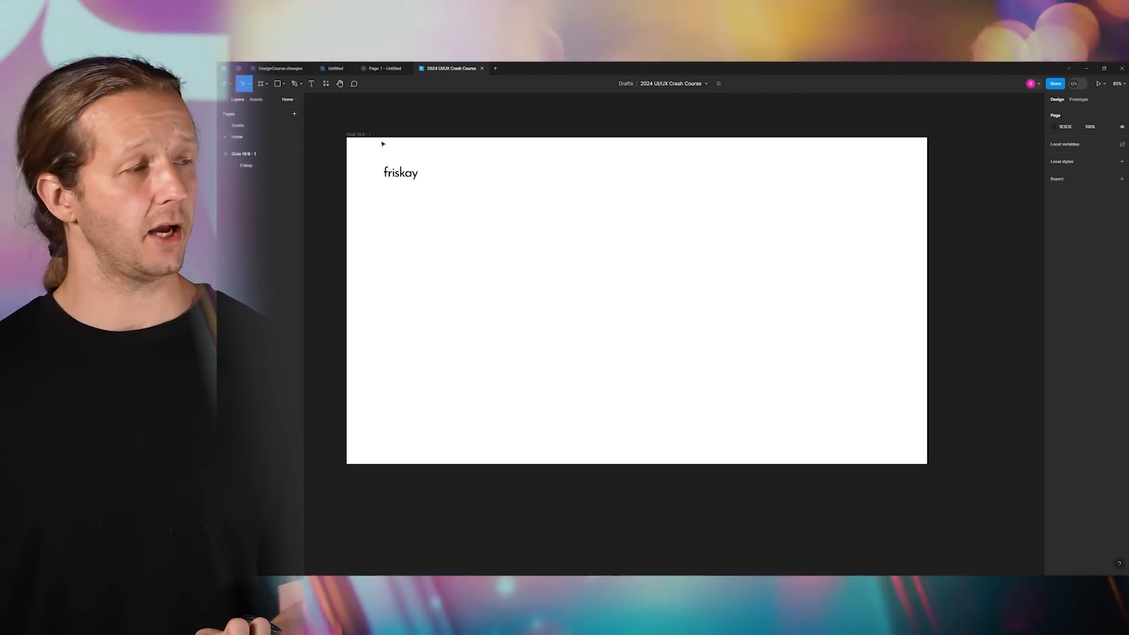
- Show the rulers and place a vertical guide along the left edge of the logo
drag(383, 143, 385, 411)
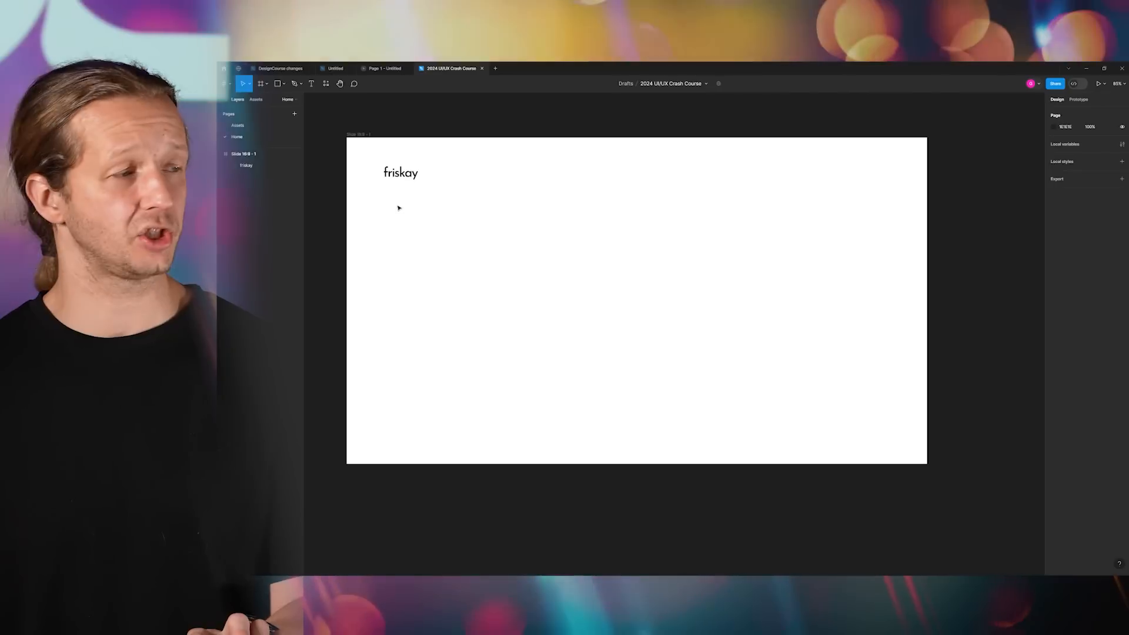
key(shift+r)
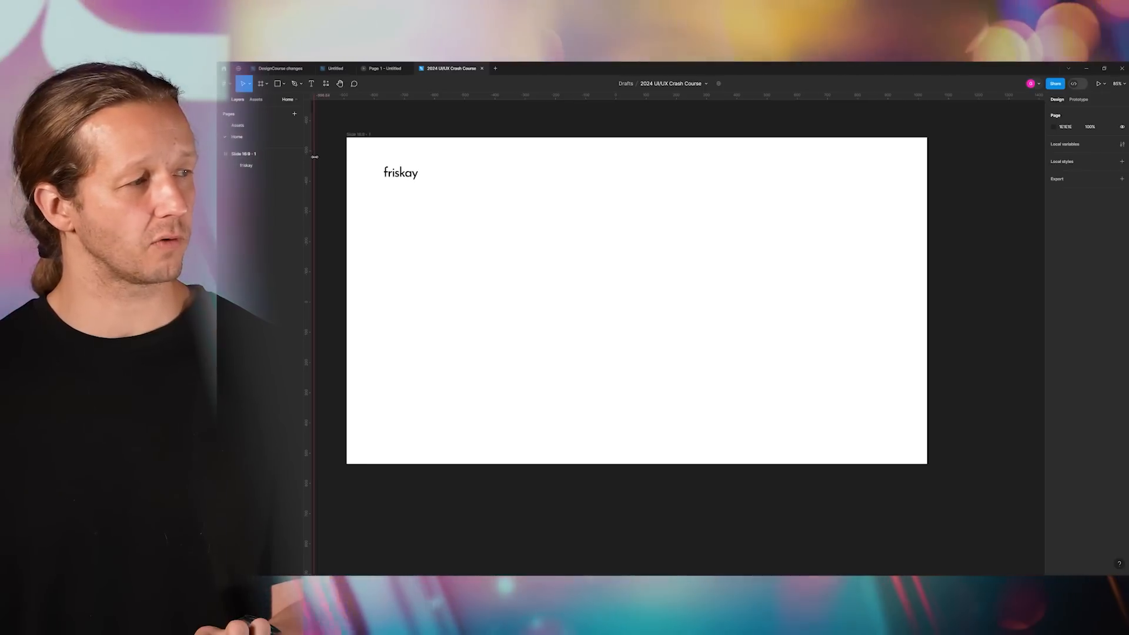
drag(366, 157, 385, 154)
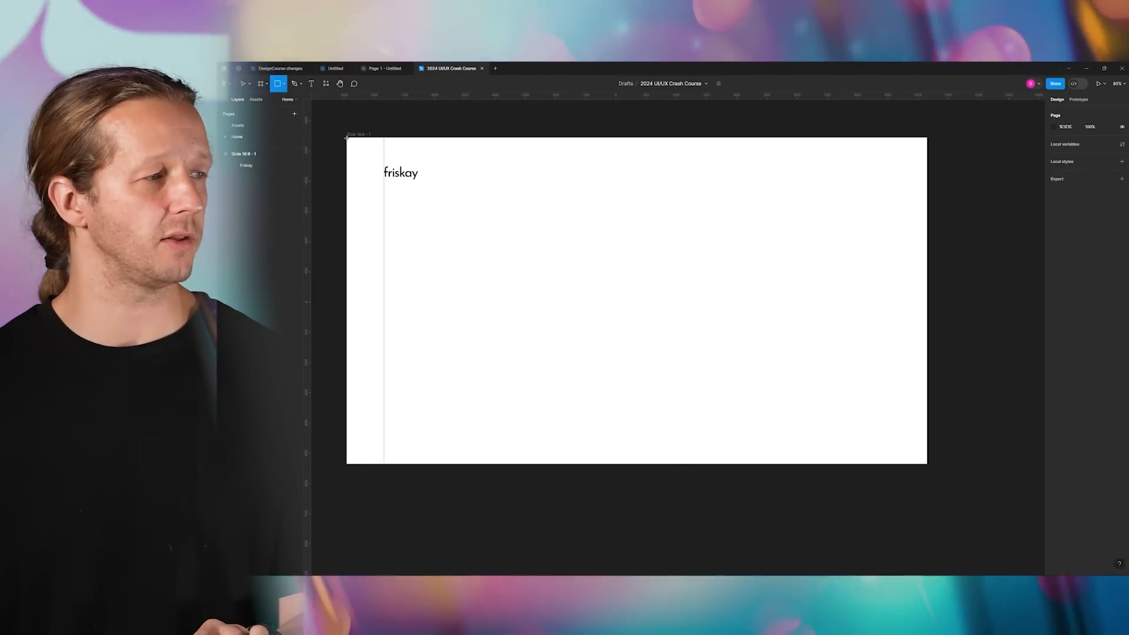
- Draw a rectangle about 123 by 111 px from the slide's top-left corner across to the vertical guide
click(284, 86)
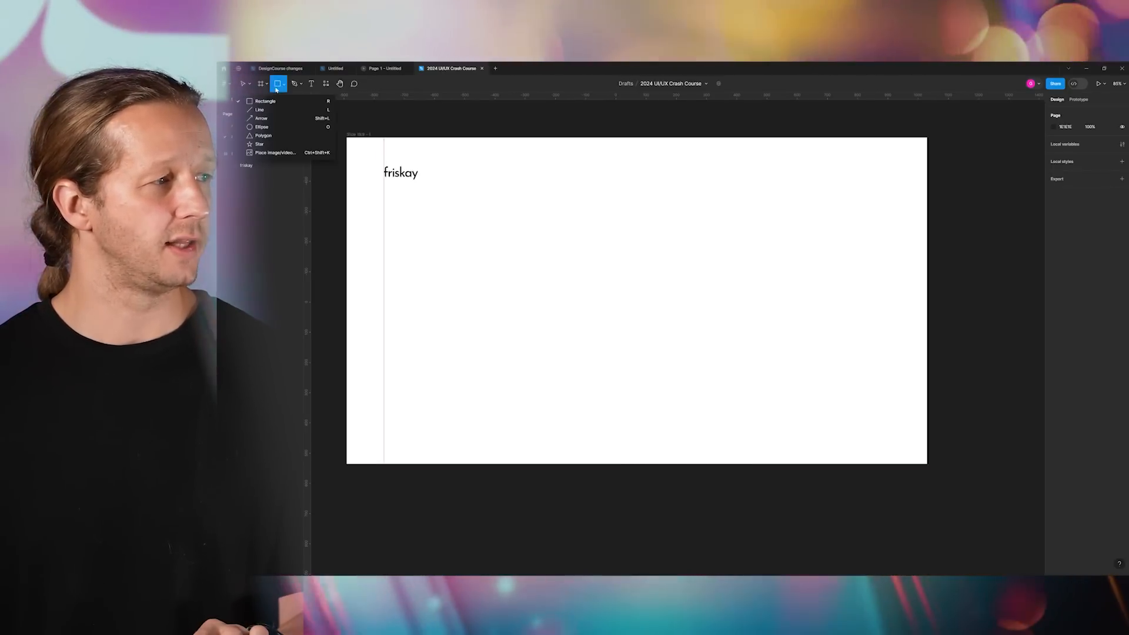
click(268, 102)
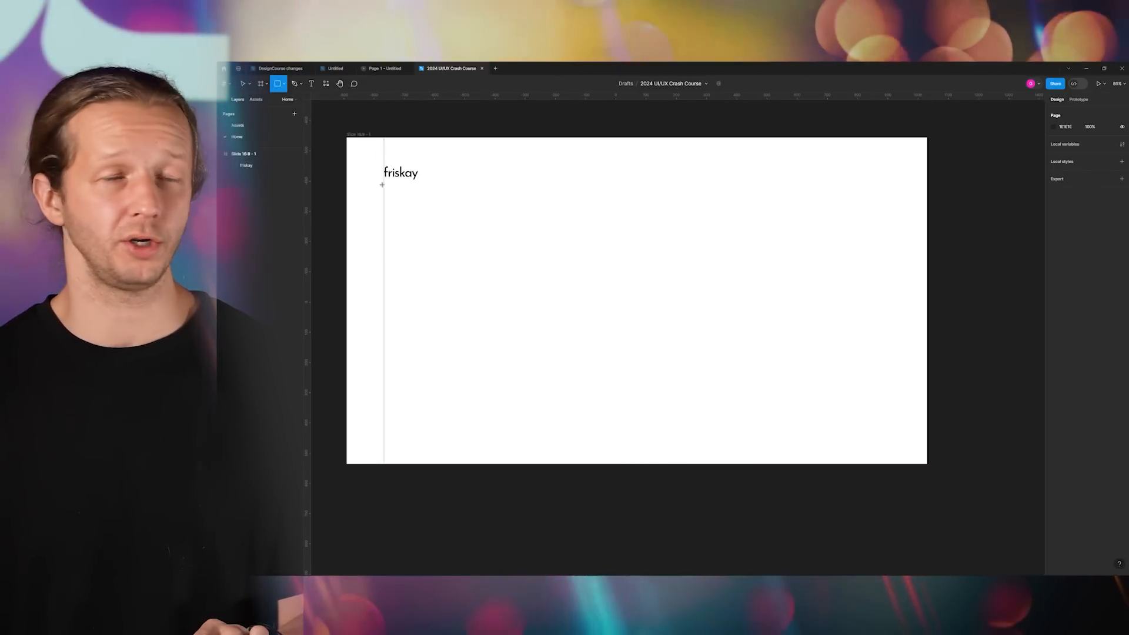
drag(348, 137, 385, 171)
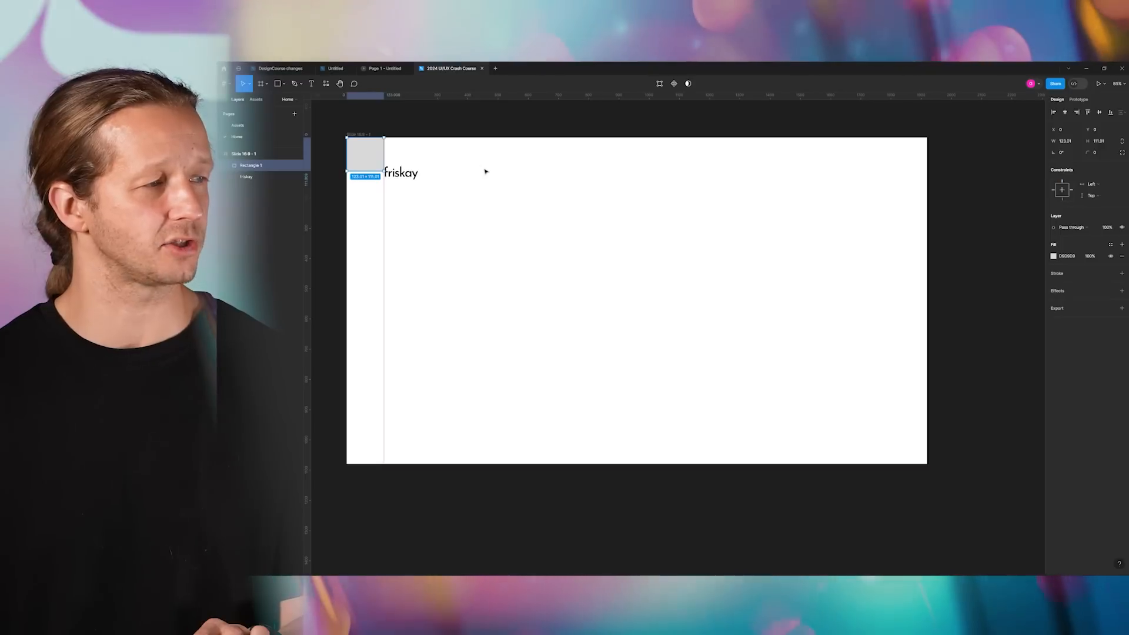
key(Escape)
- Duplicate the gray spacing rectangle and place the copy flush in the slide's top-right corner
scroll(365, 155, up, 5)
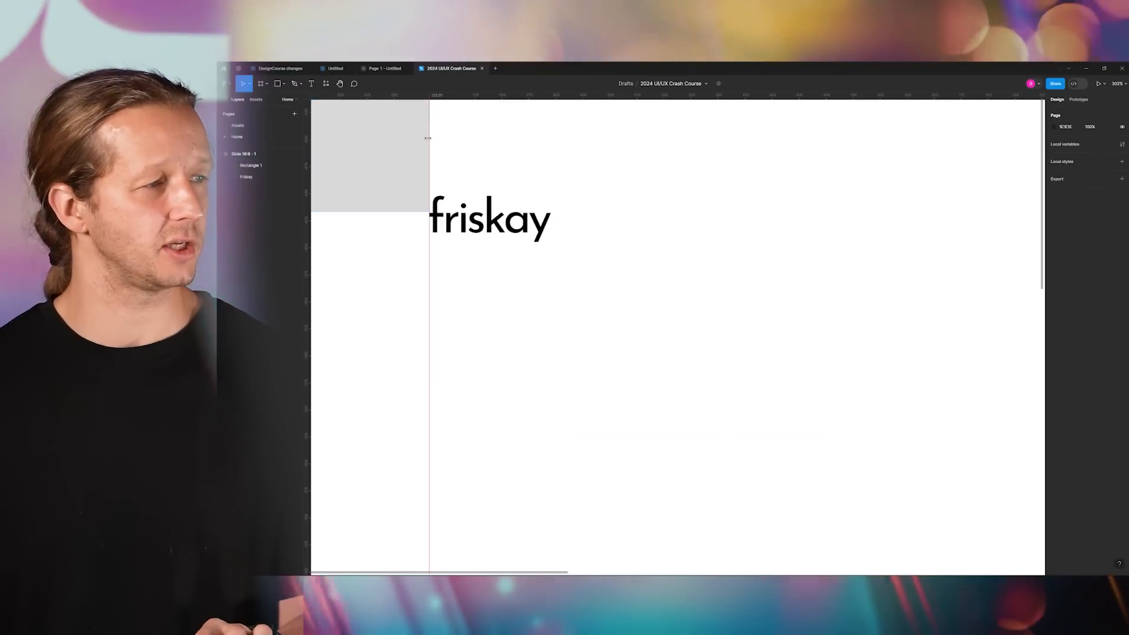
scroll(467, 181, down, 10)
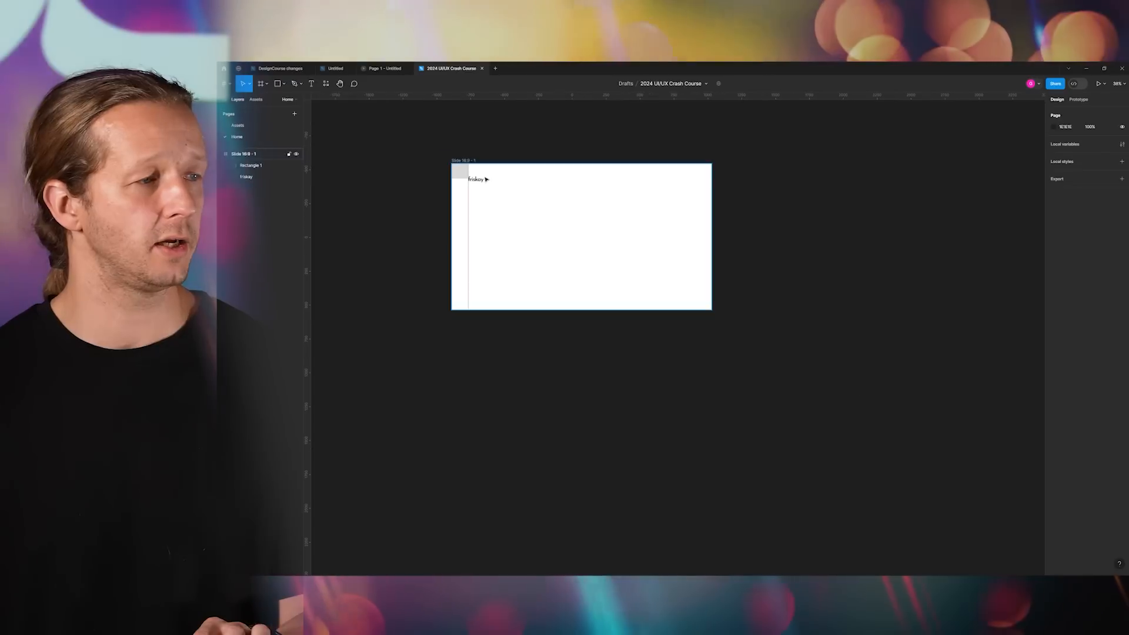
scroll(466, 181, up, 3)
drag(361, 168, 822, 172)
click(839, 177)
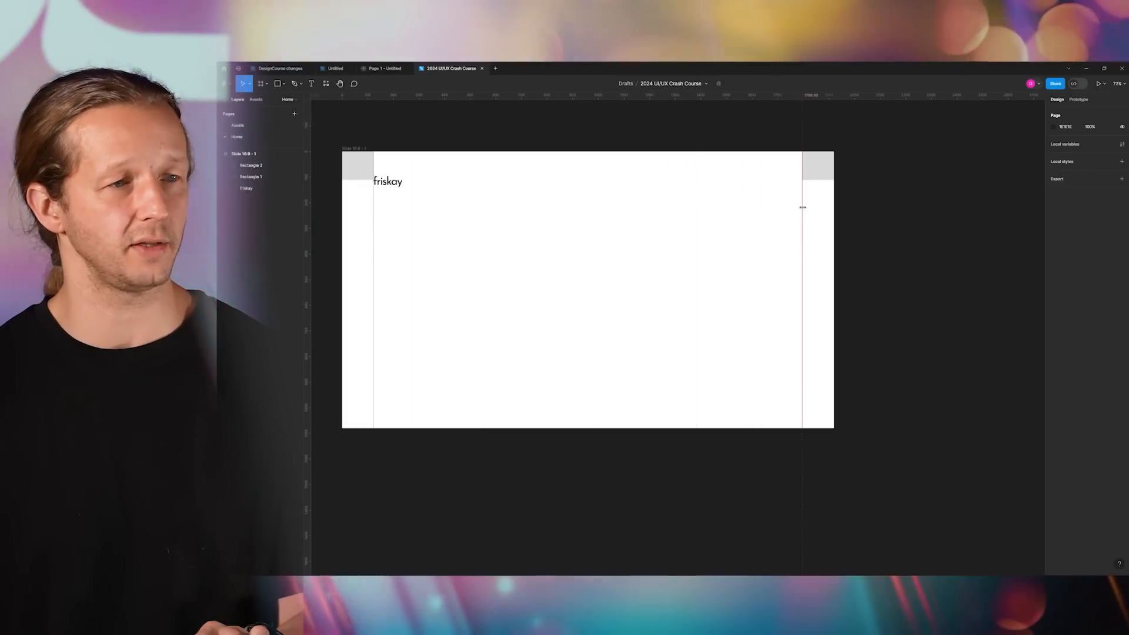
- Delete both gray spacing rectangles from the slide's top corners
click(819, 169)
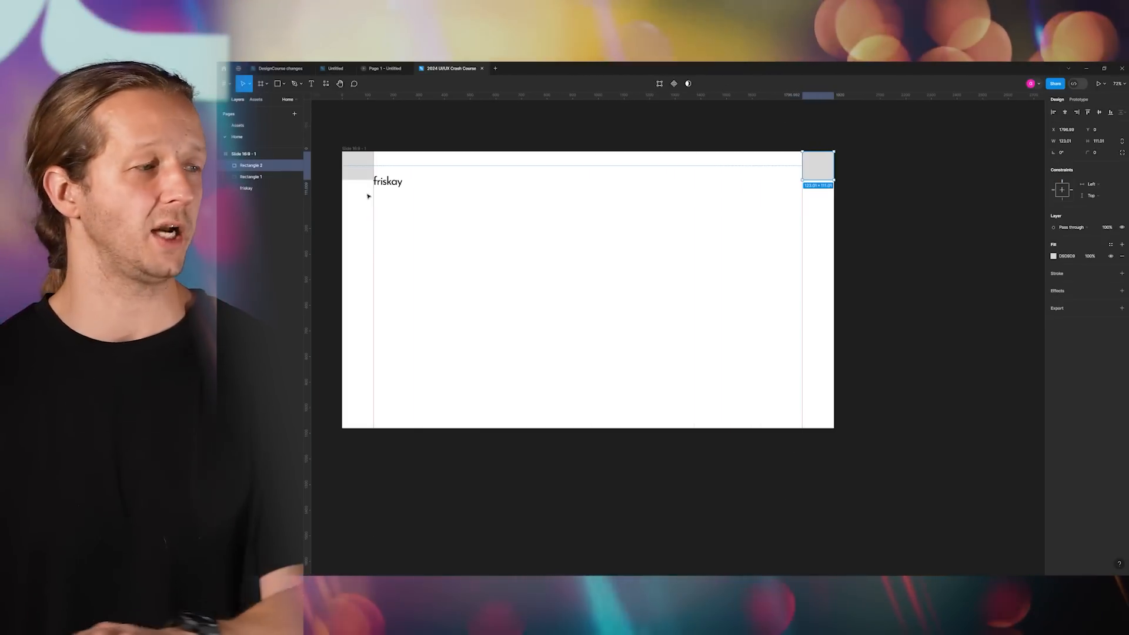
key(Delete)
click(358, 170)
key(Delete)
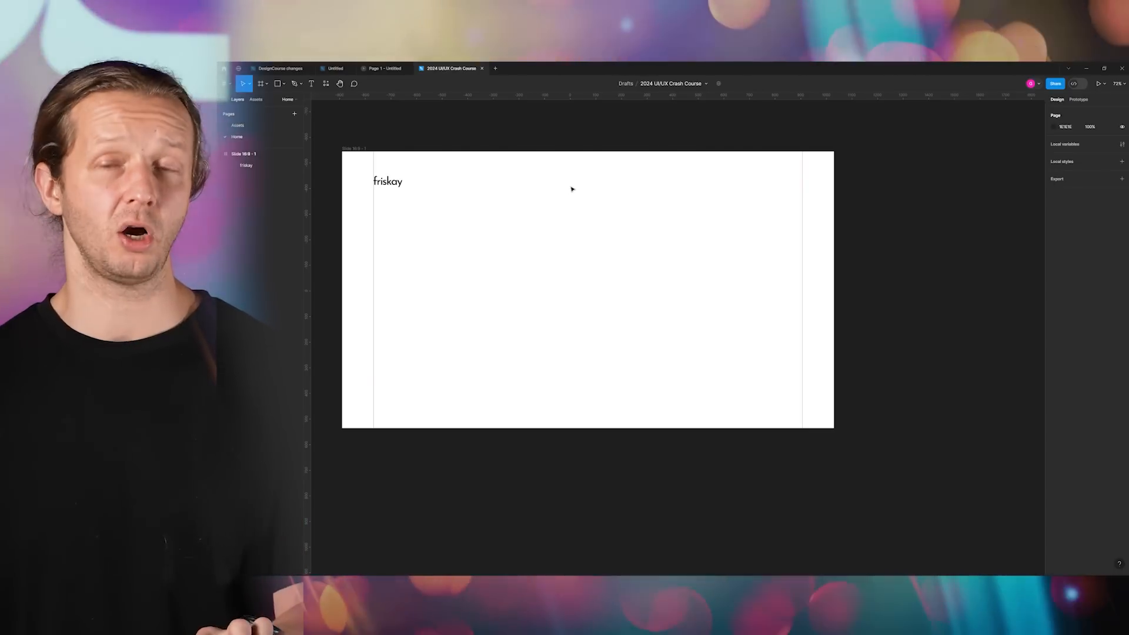
- Toggle the rulers and guides on and off, leaving them hidden
key(shift+r)
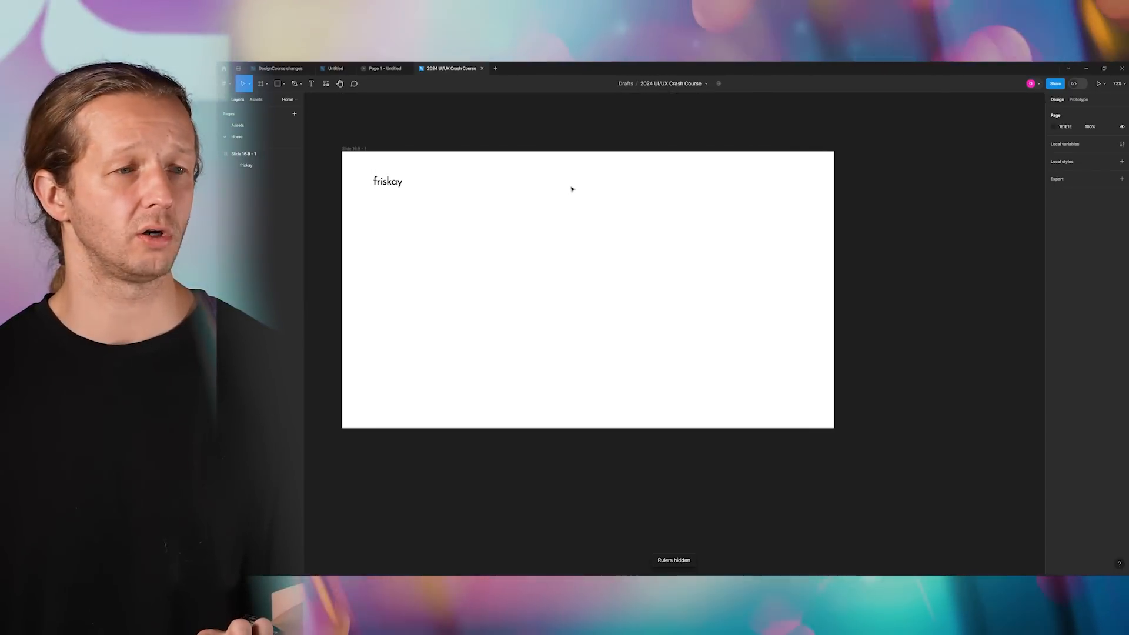
key(shift+r)
key(shift+r)
key(shift+r)
key(shift+r)
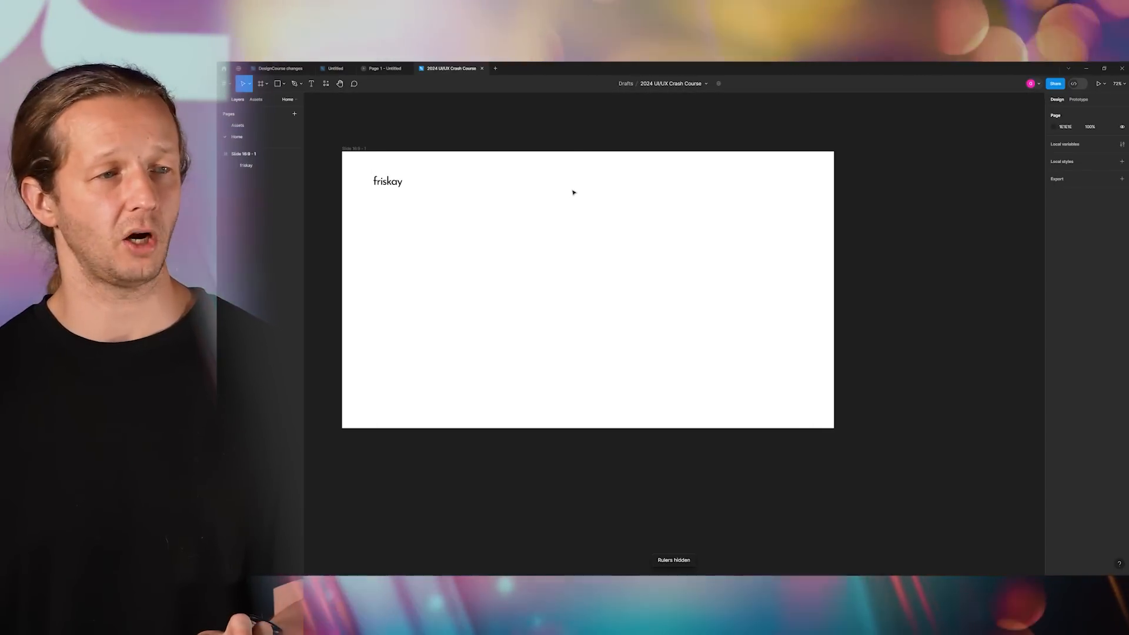
key(shift+r)
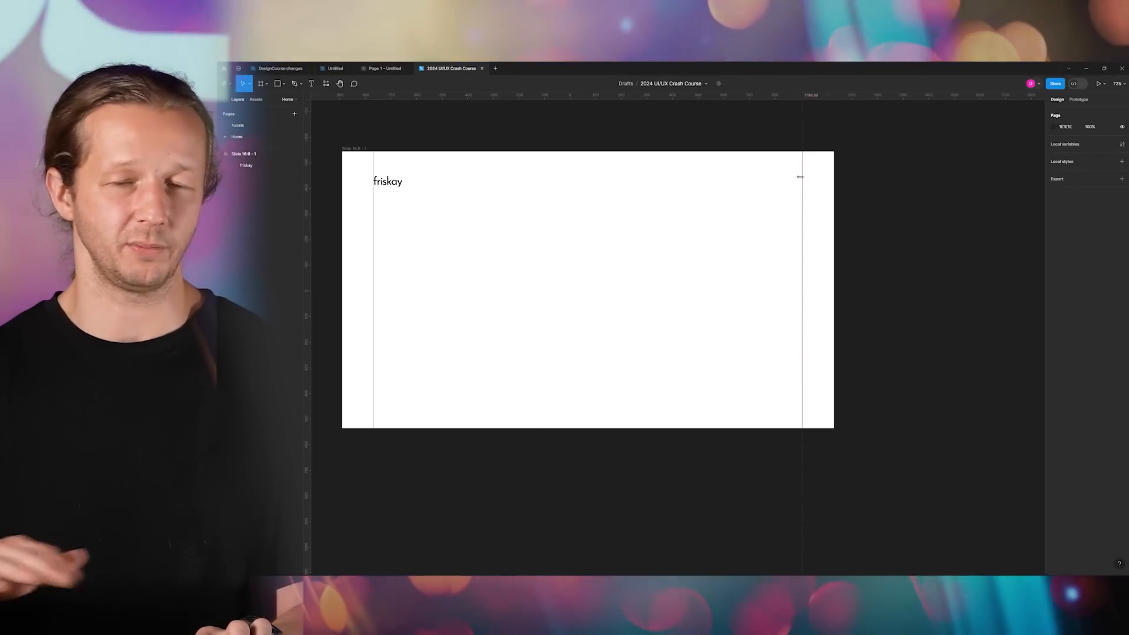
key(shift+r)
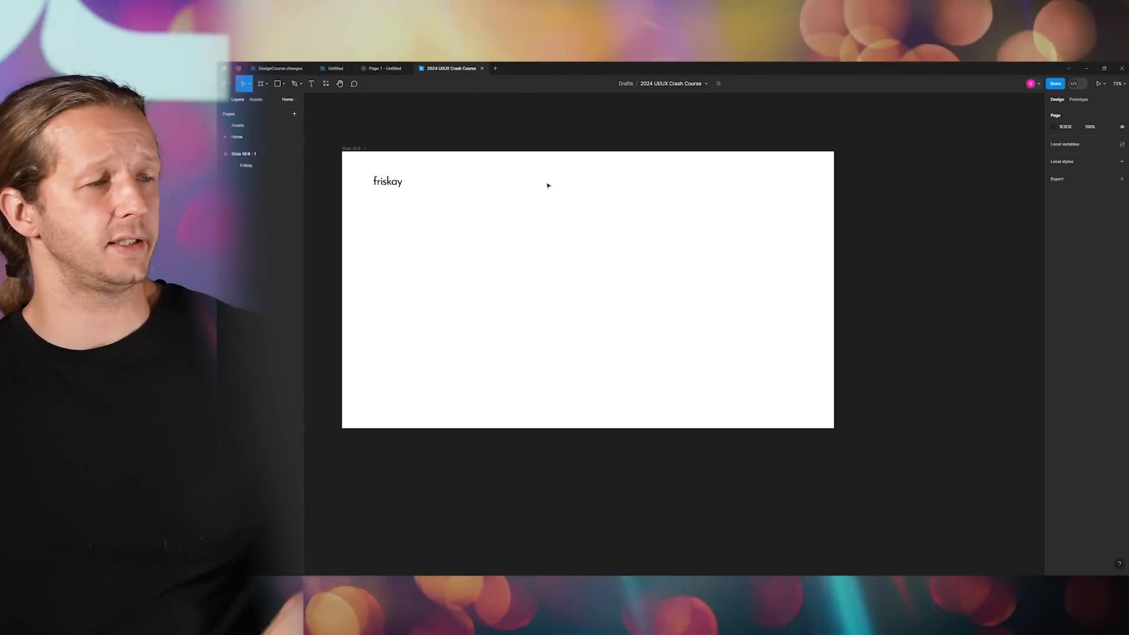
drag(611, 171, 807, 193)
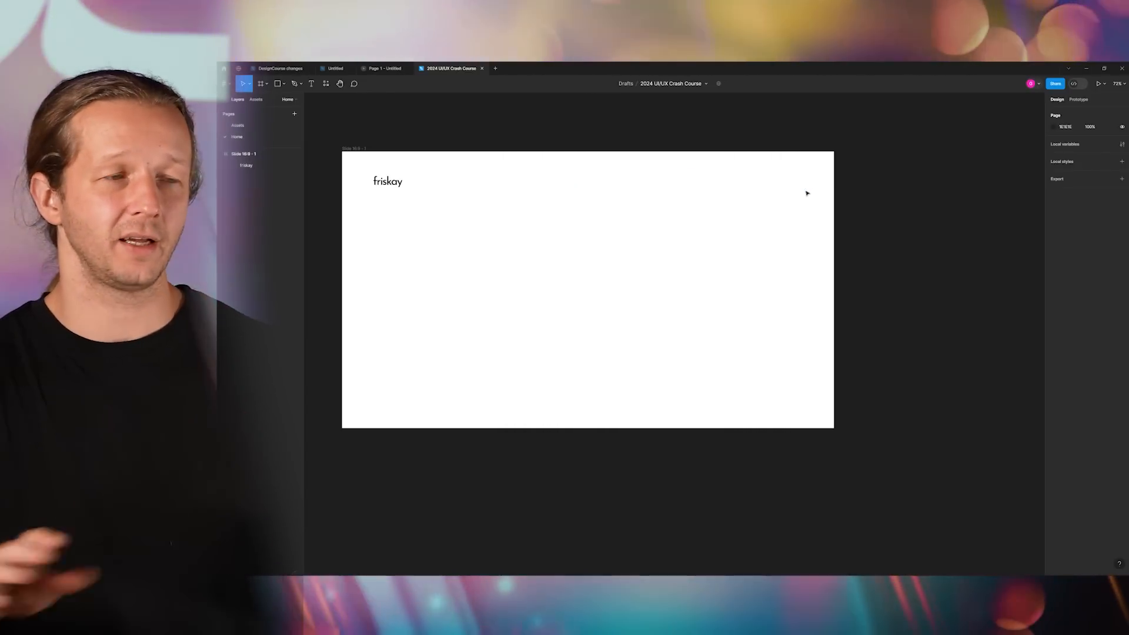
drag(655, 174, 809, 196)
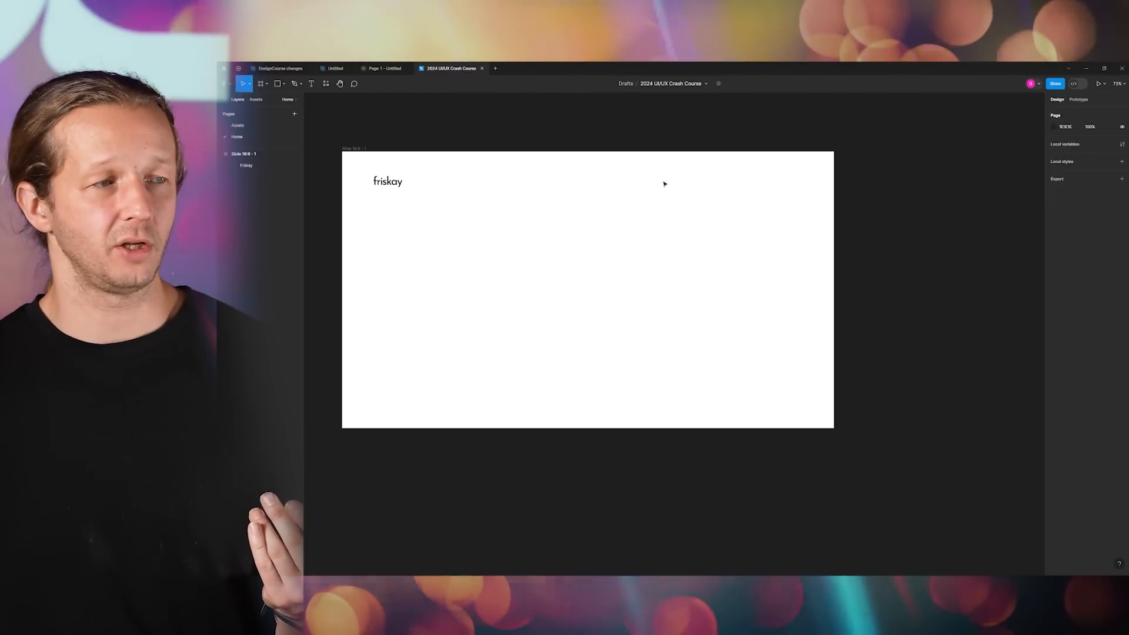
drag(613, 177, 644, 180)
drag(656, 171, 706, 188)
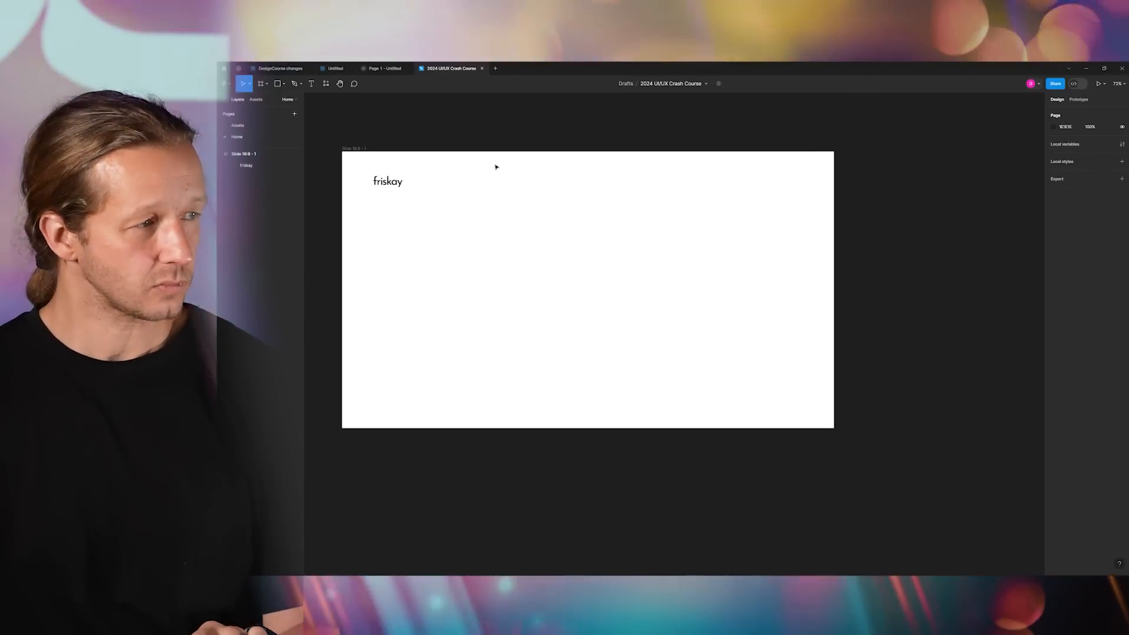
- Open the Assets page and inspect the text formatting of the Logo label above the logo
click(237, 125)
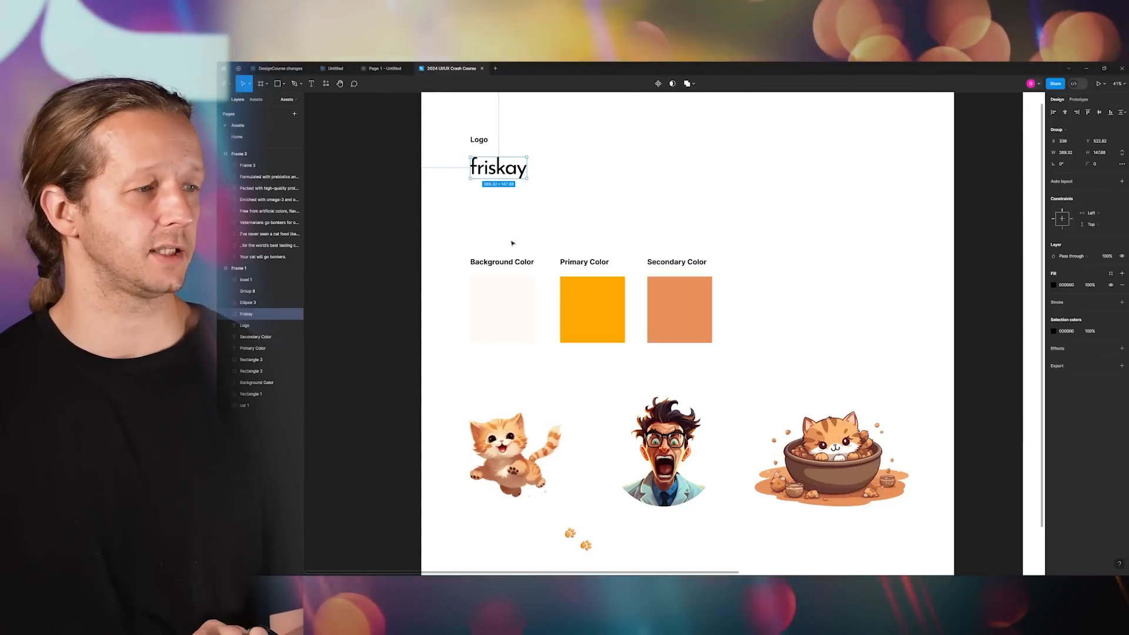
click(510, 261)
click(529, 227)
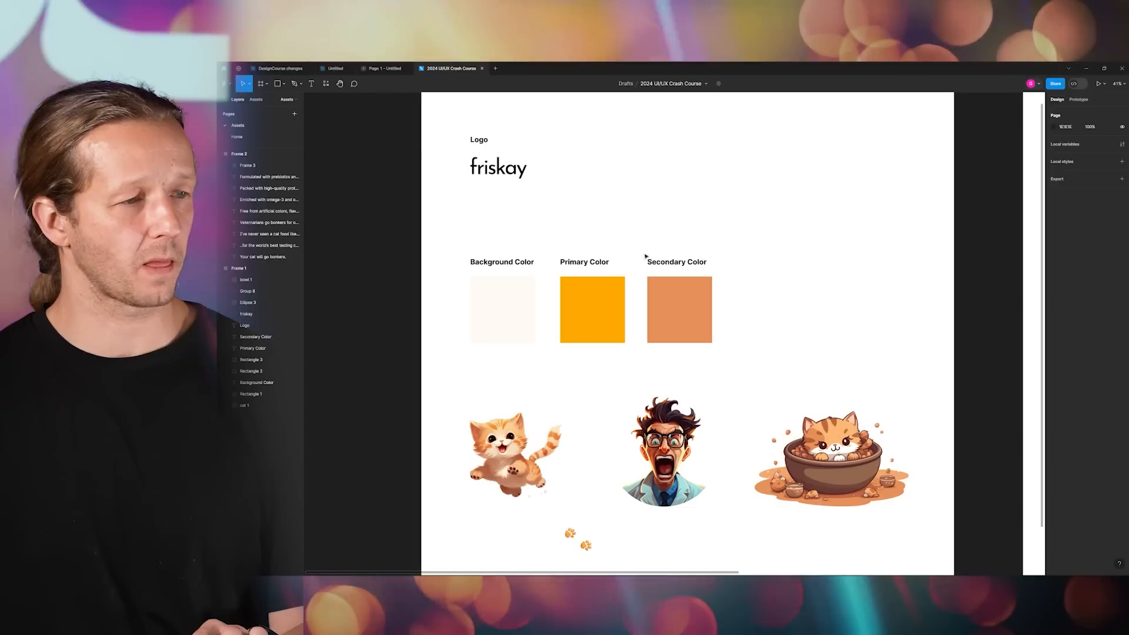
click(480, 141)
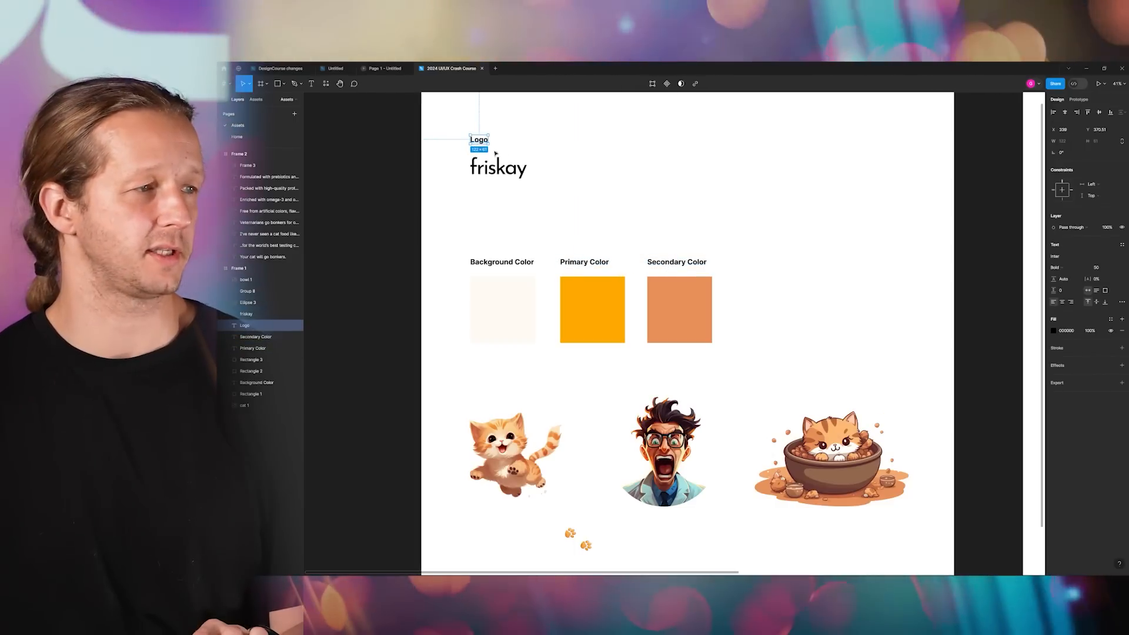
click(427, 139)
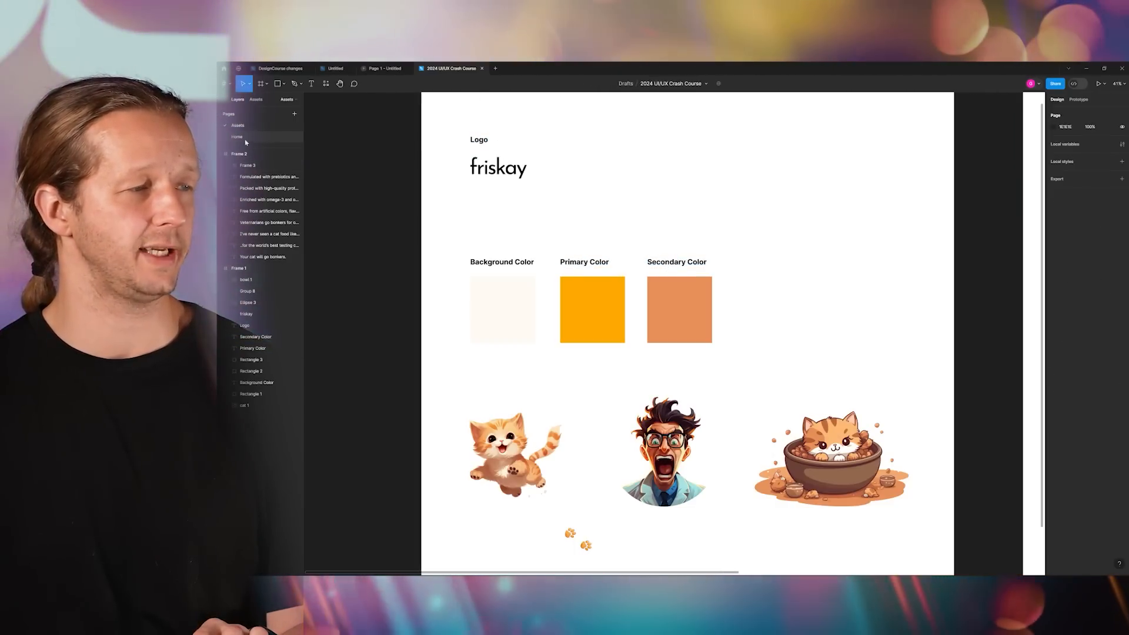
- Return to the Home page and add a text layer reading "Home" in the slide's upper right area
click(245, 140)
key(t)
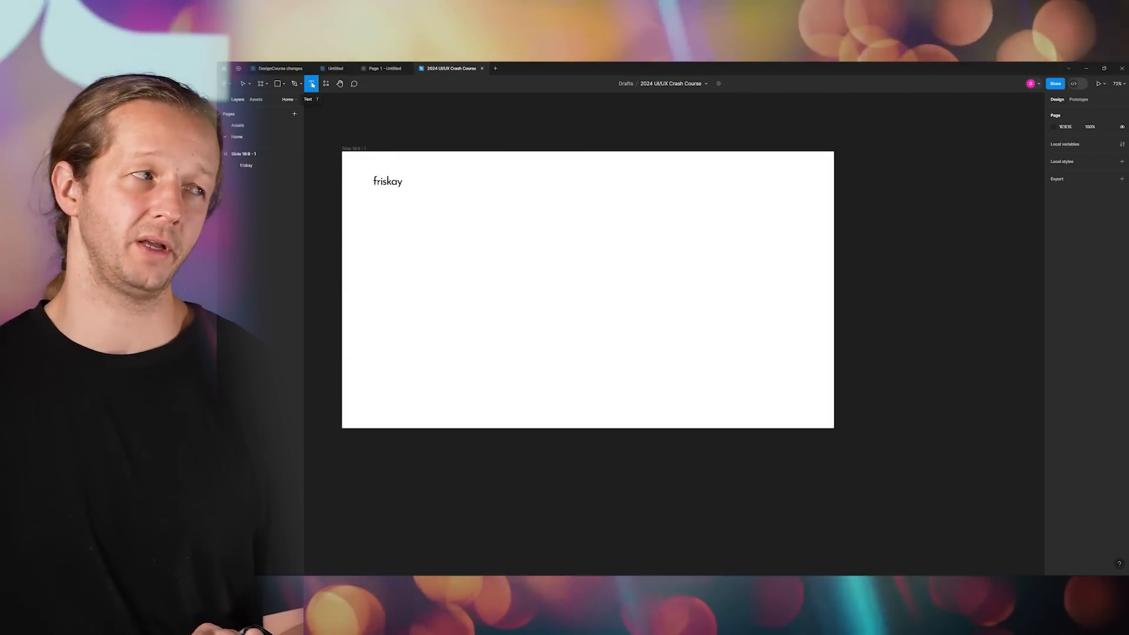
click(644, 181)
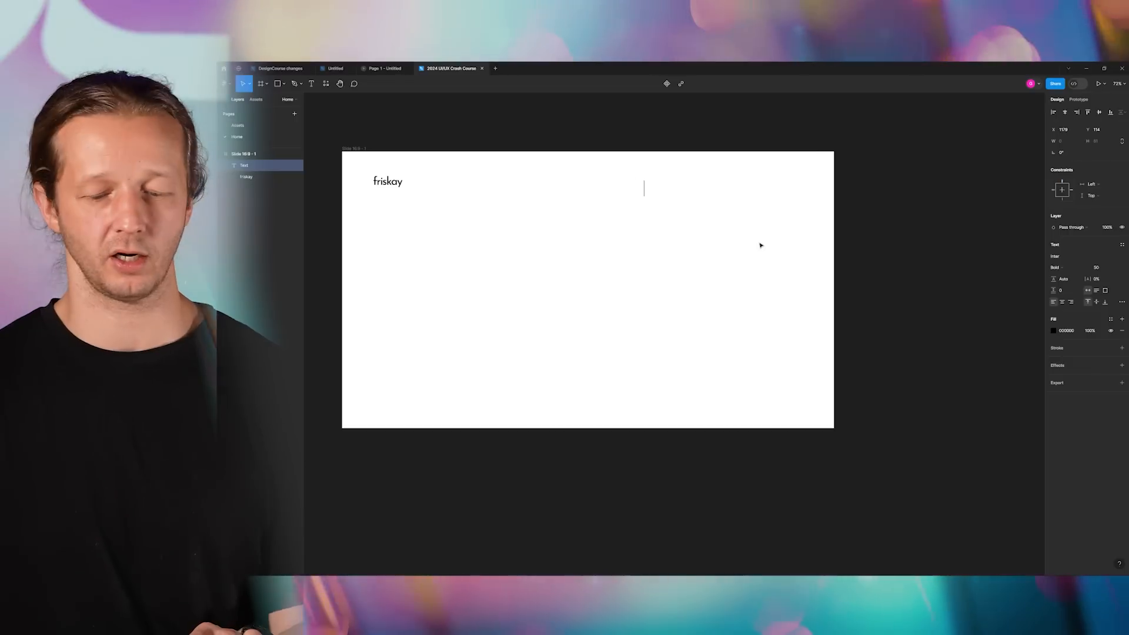
text(Home)
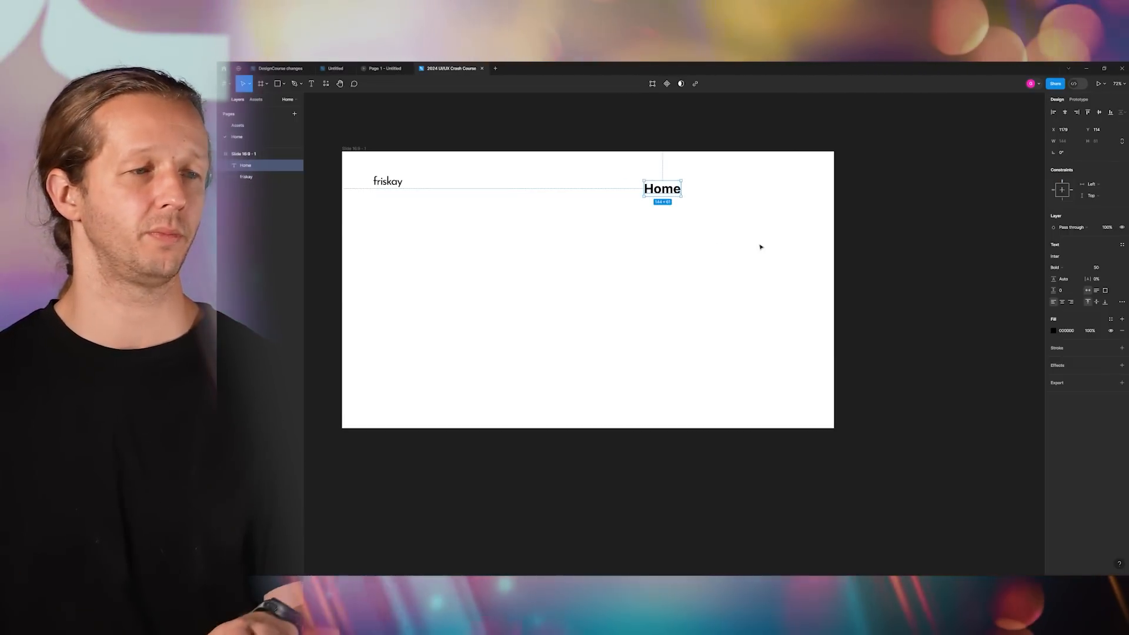
click(676, 229)
- Move the Home text just right of the friskay logo, to about X 315, Y 86
drag(669, 190, 444, 188)
click(448, 214)
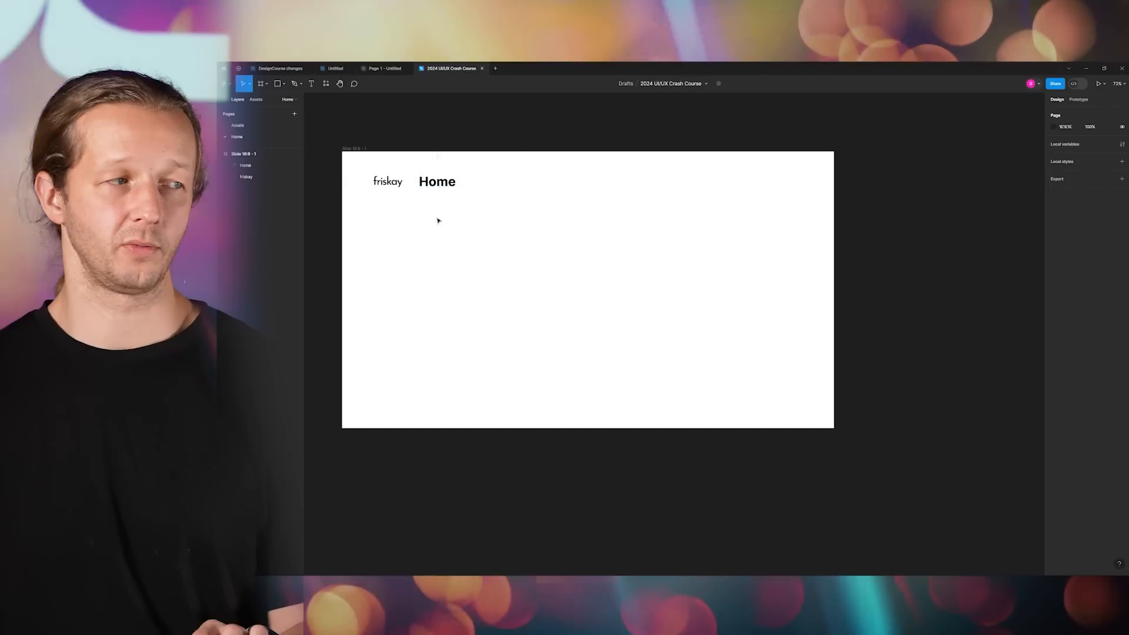
ctrl+scroll(383, 196, up, 5)
ctrl+scroll(412, 201, down, 3)
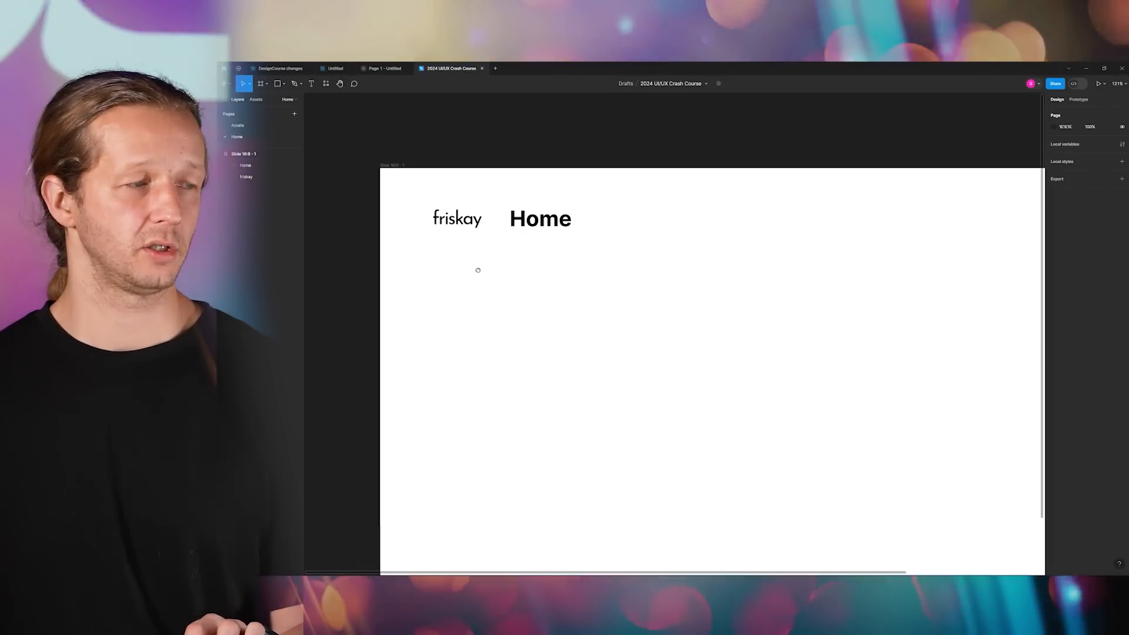
ctrl+scroll(519, 254, down, 1)
drag(547, 219, 558, 220)
click(562, 264)
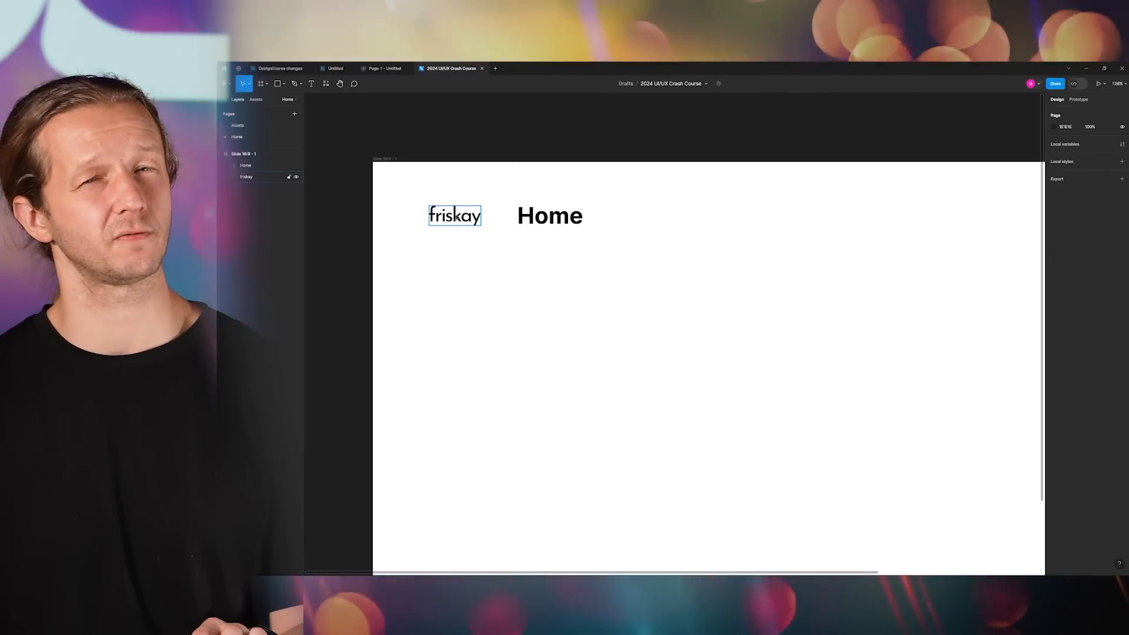
click(504, 255)
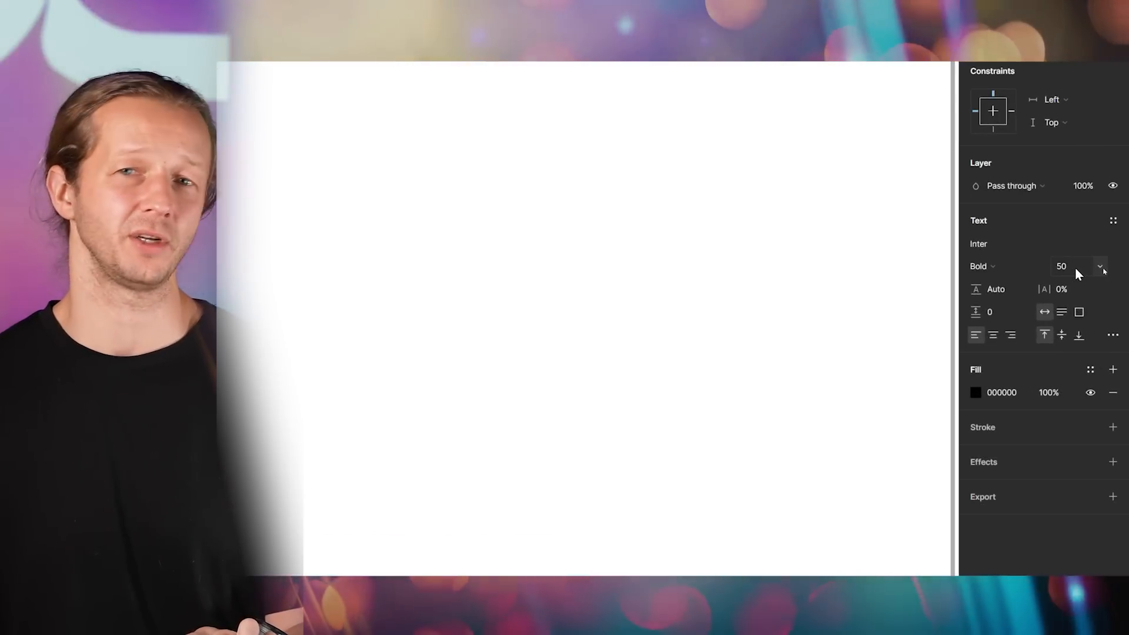
- Set the Home text's font size to 22
click(1076, 271)
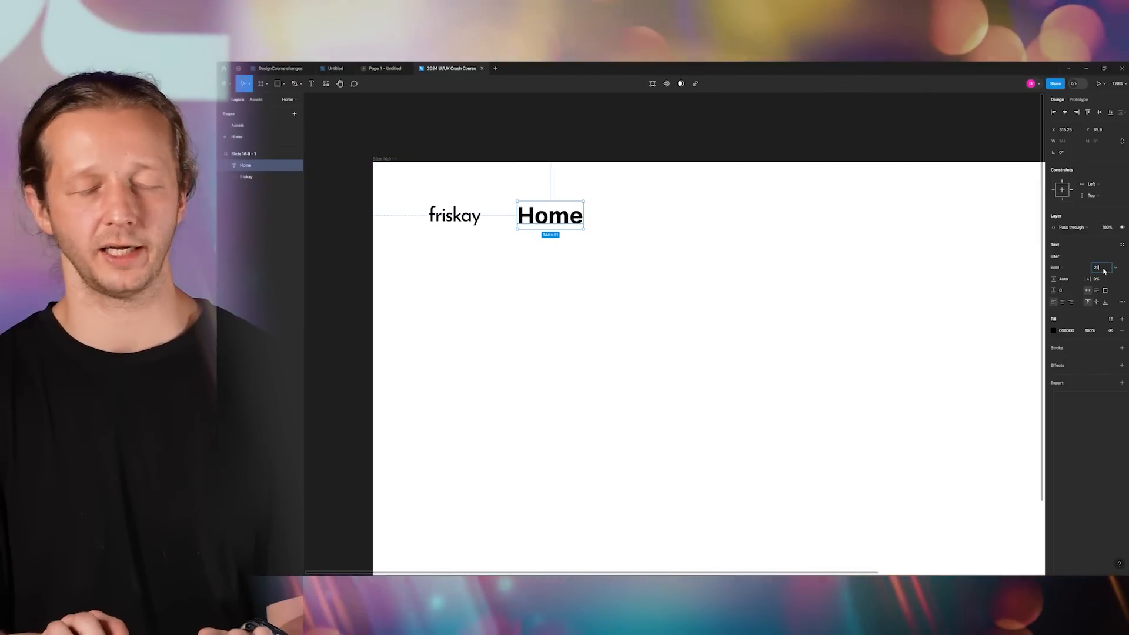
text(22)
key(Return)
- Align the Home text's baseline with the friskay logo's baseline, at about X 328, Y 108
drag(536, 211, 539, 221)
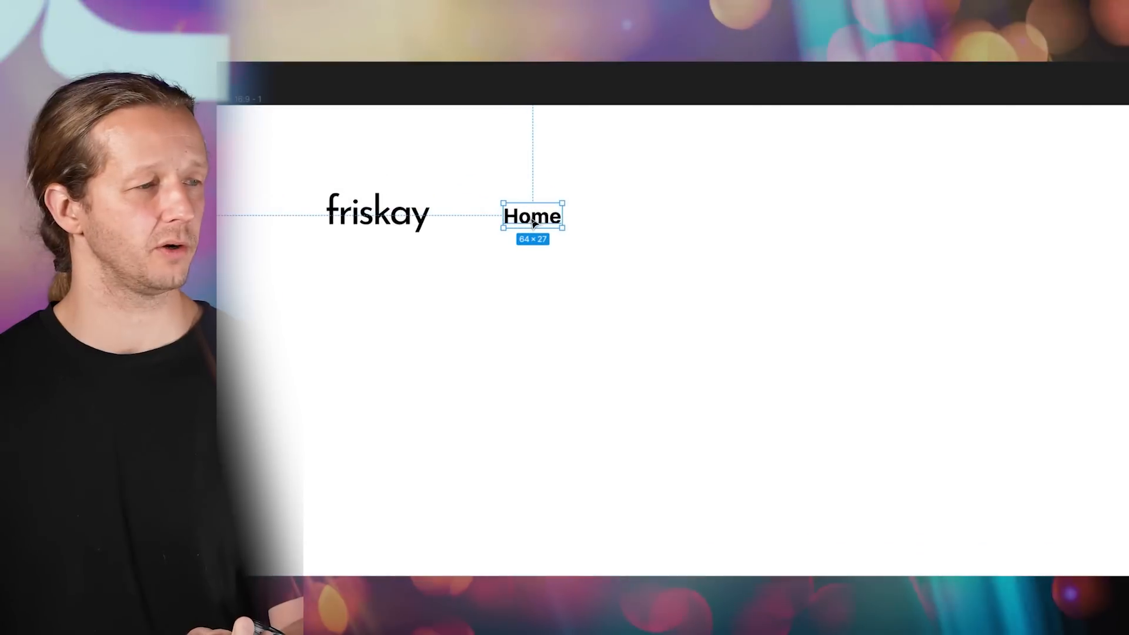
mouse_move(534, 221)
mouse_down()
mouse_move(538, 209)
mouse_move(546, 218)
mouse_move(538, 209)
mouse_move(547, 216)
mouse_up()
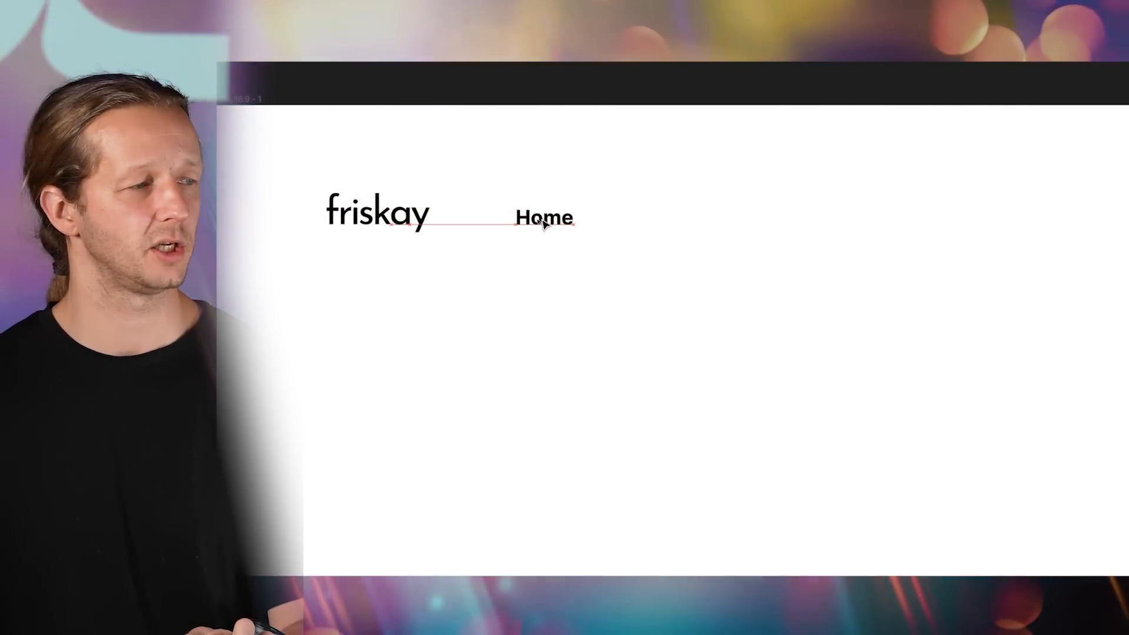
drag(544, 222, 543, 223)
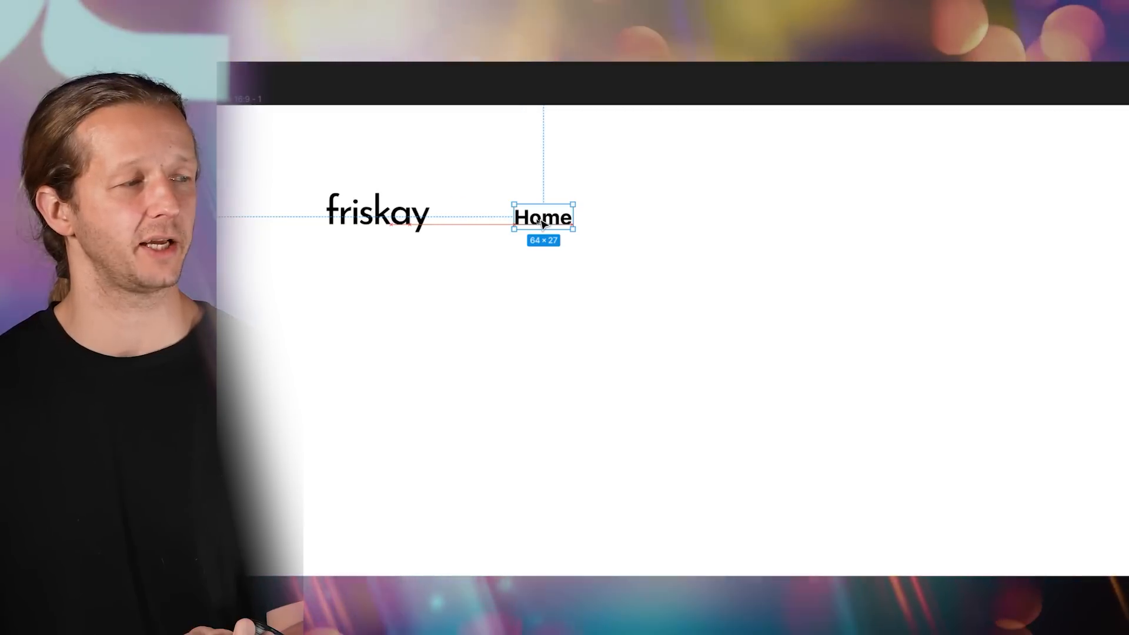
click(576, 310)
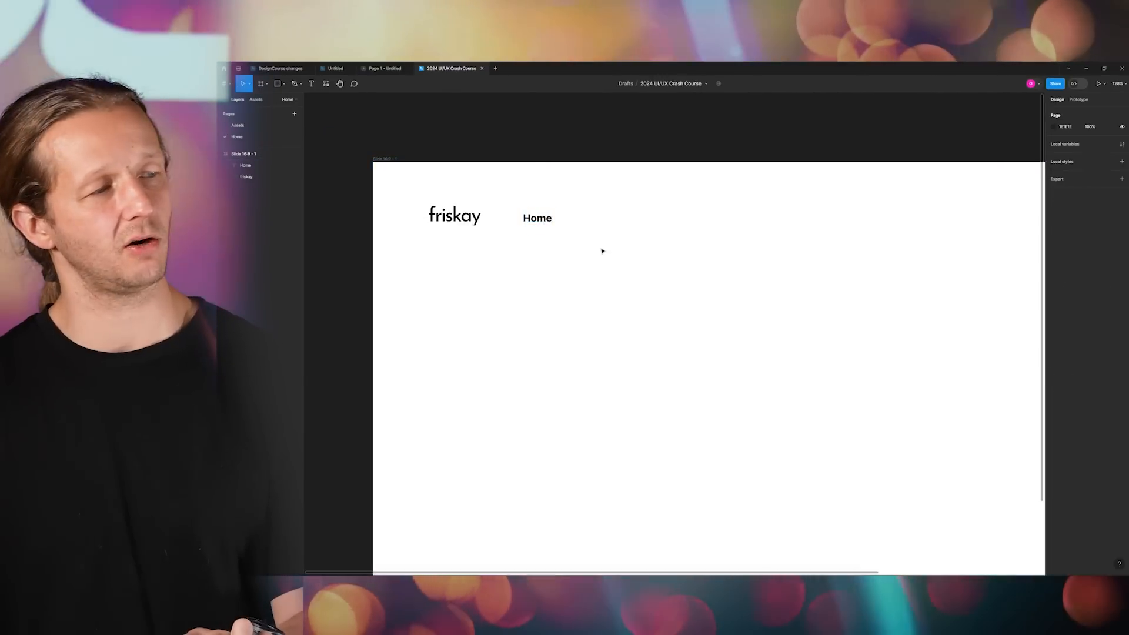
- Change the Home text's font weight to Regular
click(549, 225)
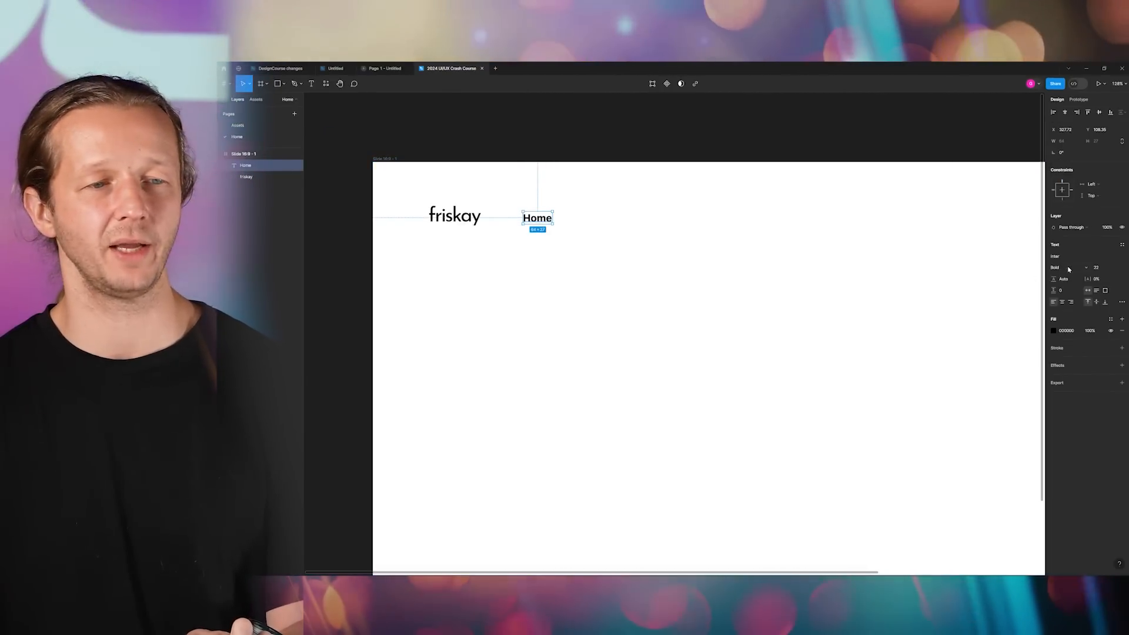
click(1069, 269)
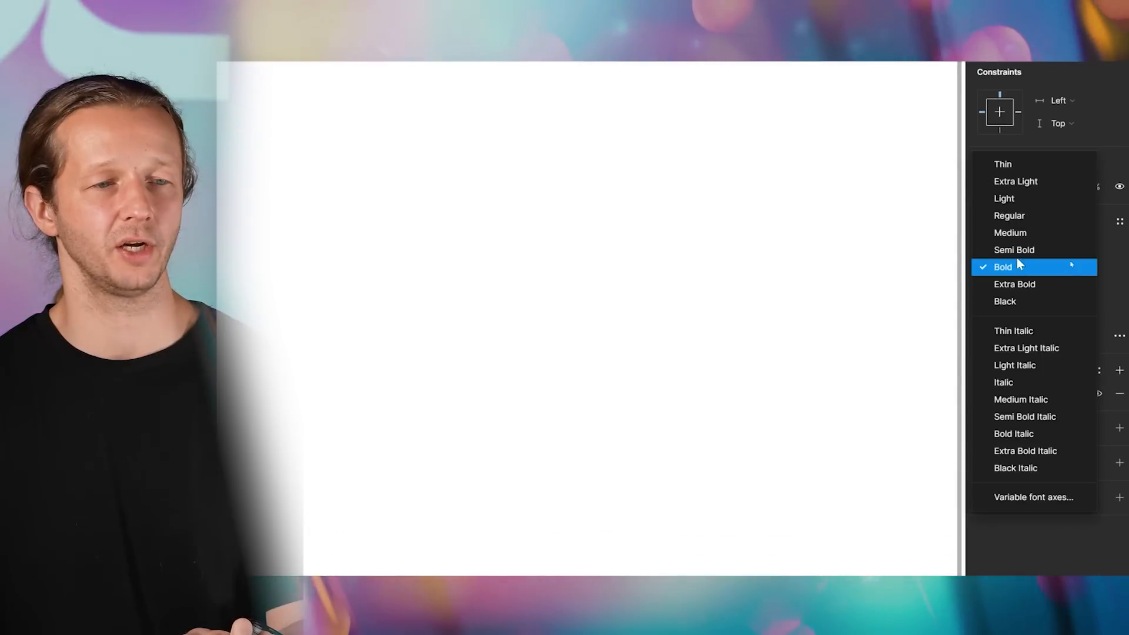
click(1014, 216)
click(840, 262)
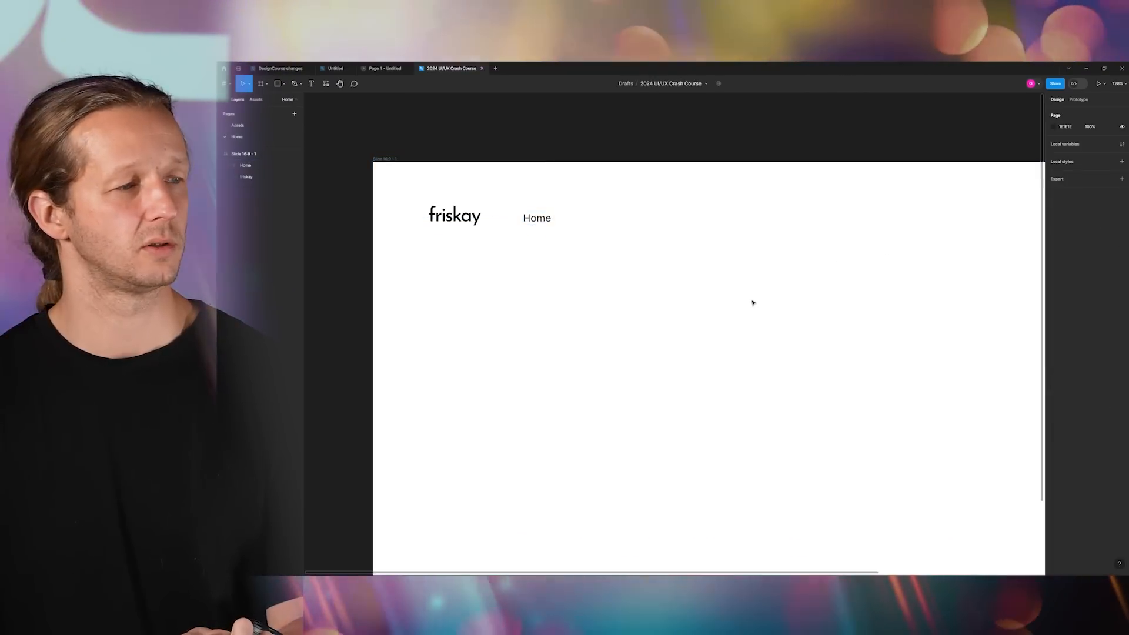
scroll(675, 267, down, 3)
scroll(717, 276, up, 3)
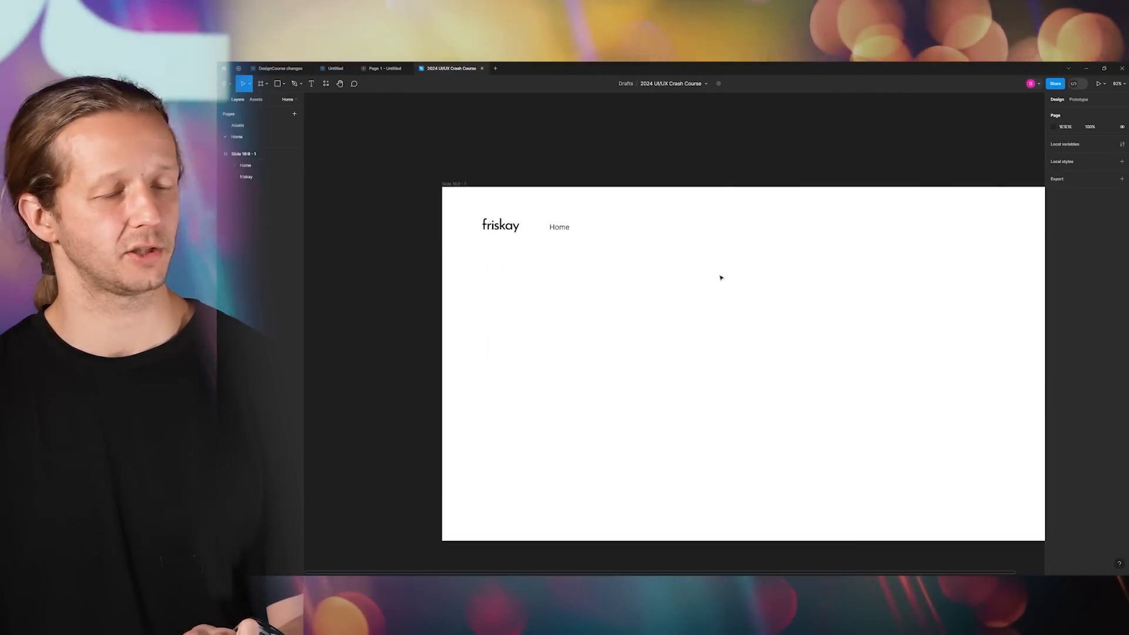
scroll(723, 274, down, 5)
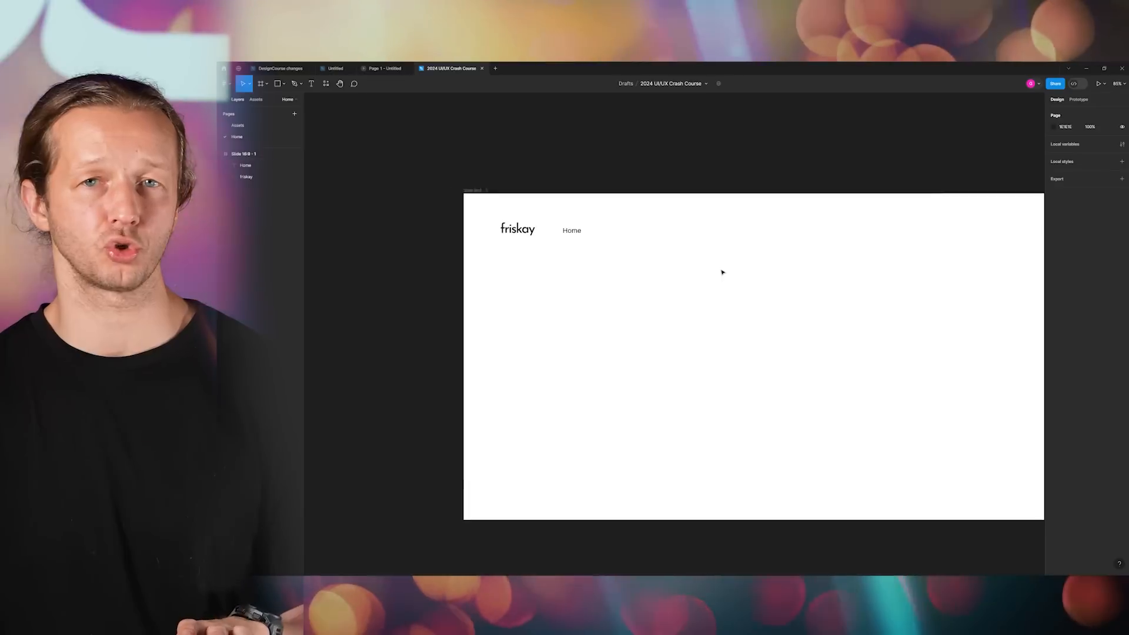
scroll(735, 303, up, 3)
scroll(735, 294, up, 3)
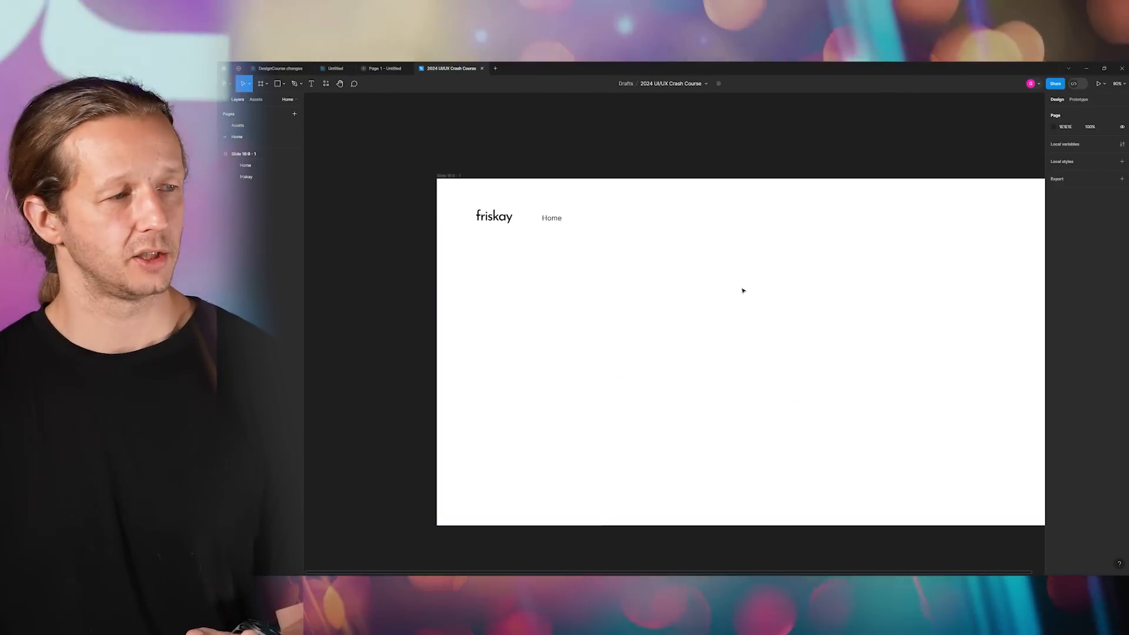
scroll(658, 277, down, 2)
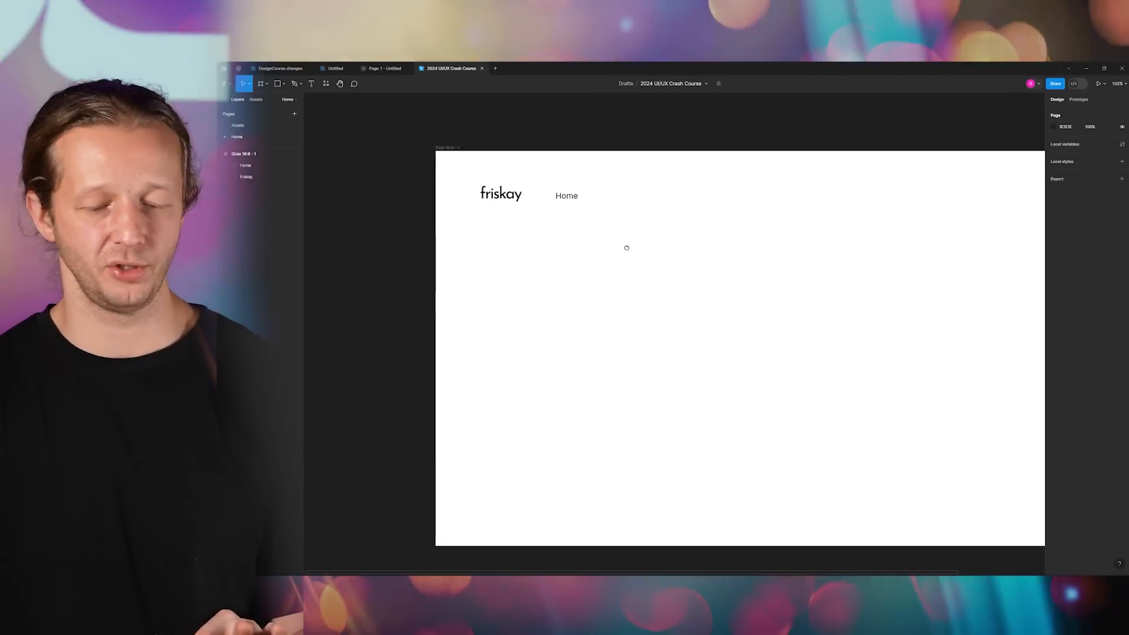
drag(627, 248, 573, 270)
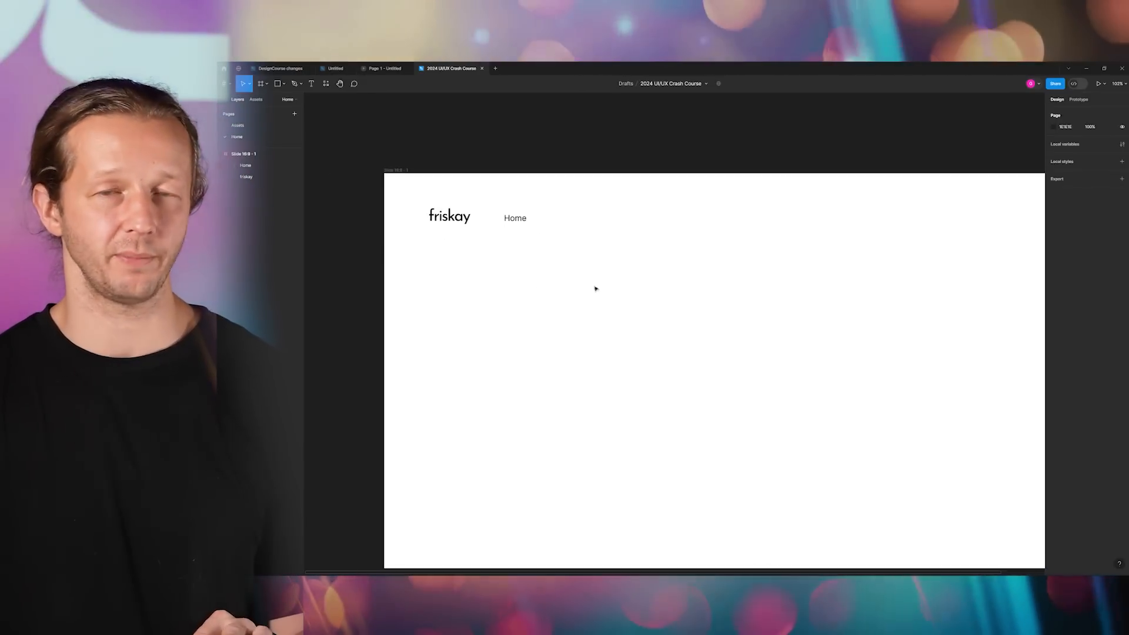
scroll(746, 282, down, 1)
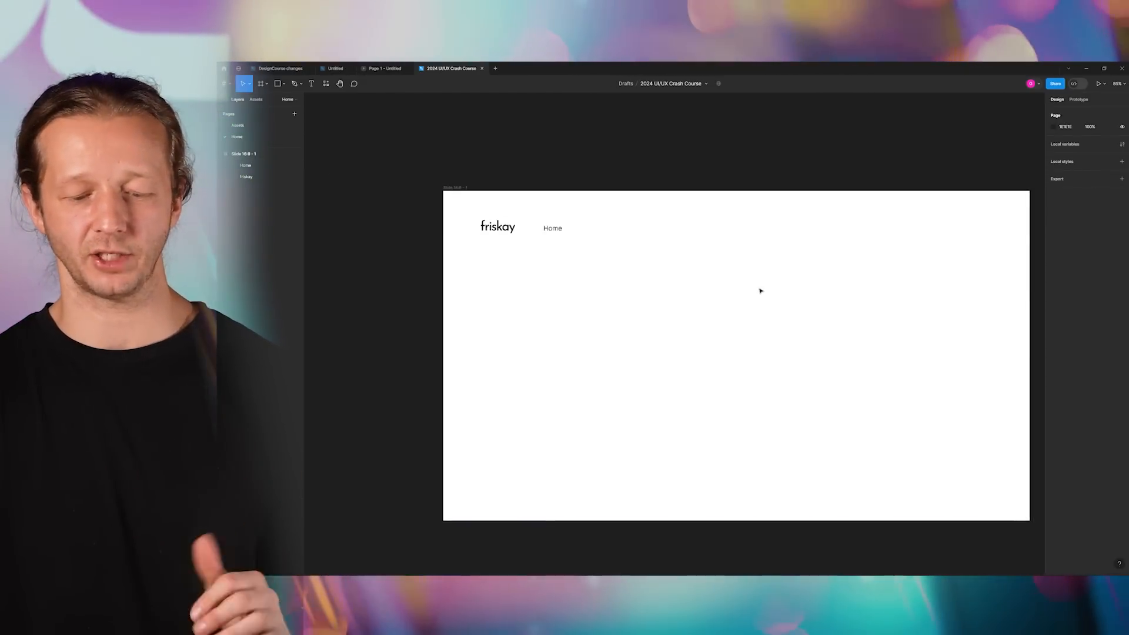
drag(763, 270, 703, 247)
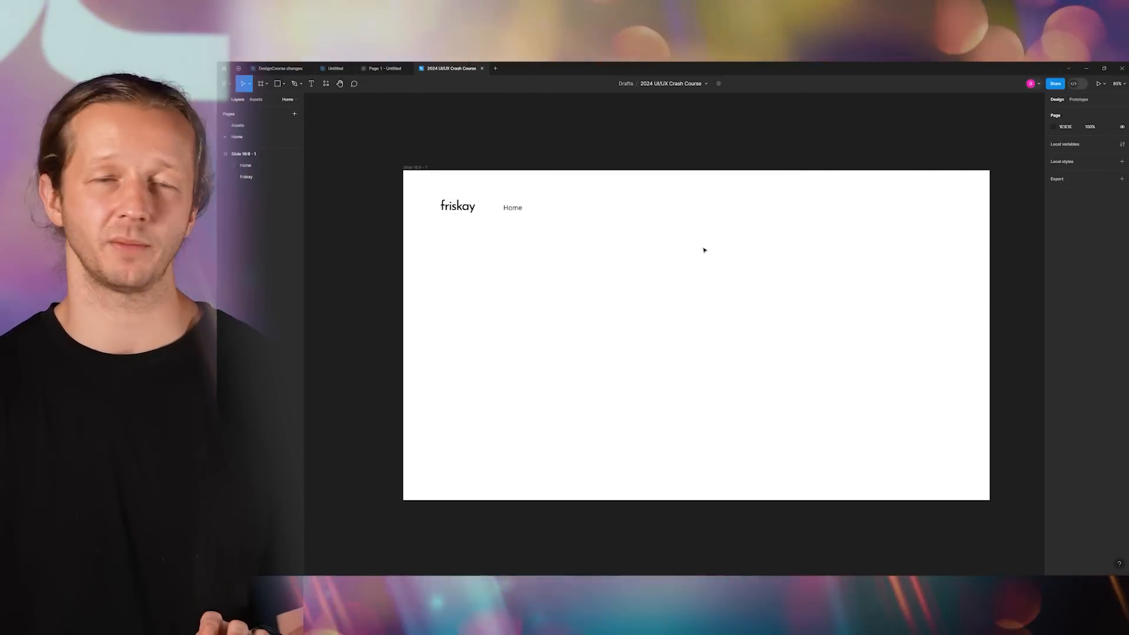
scroll(488, 222, up, 4)
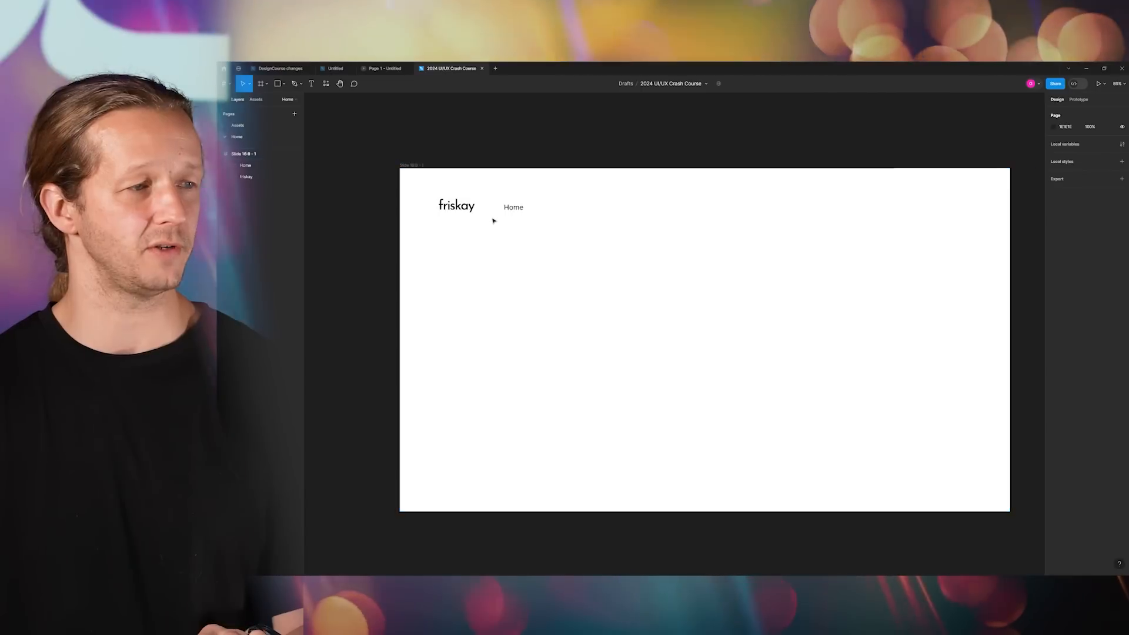
drag(500, 219, 476, 213)
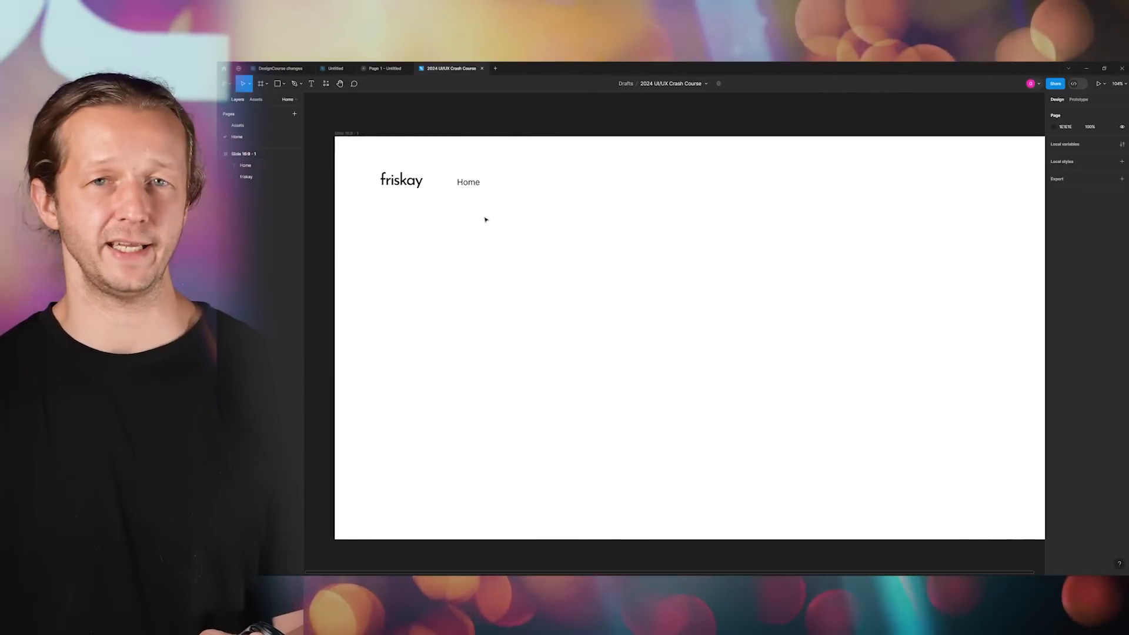
scroll(484, 219, down, 2)
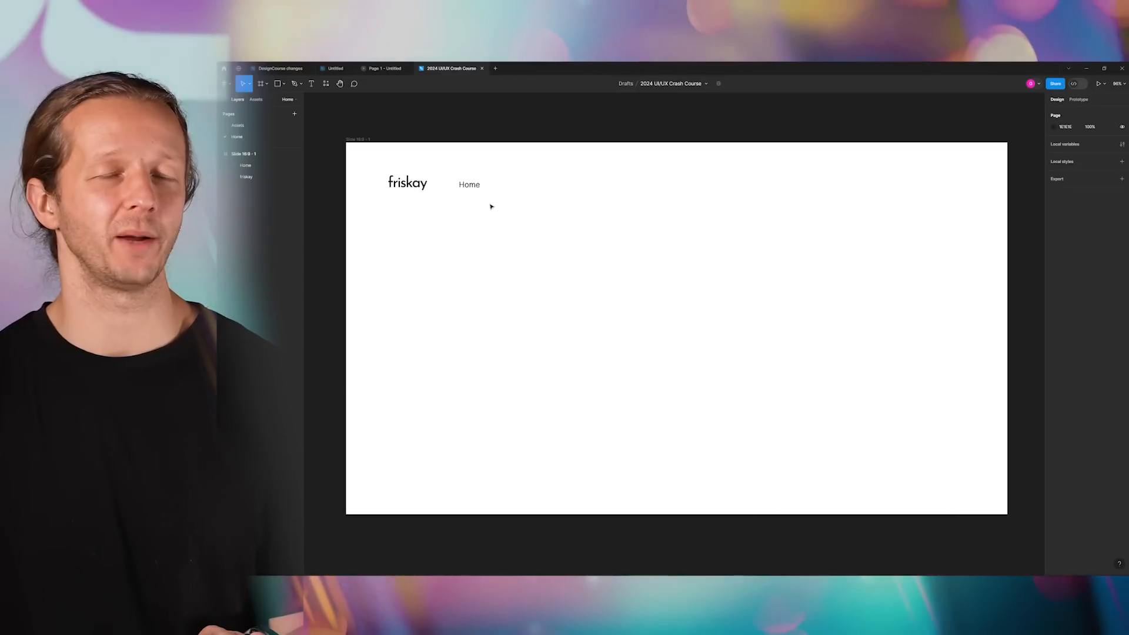
click(471, 185)
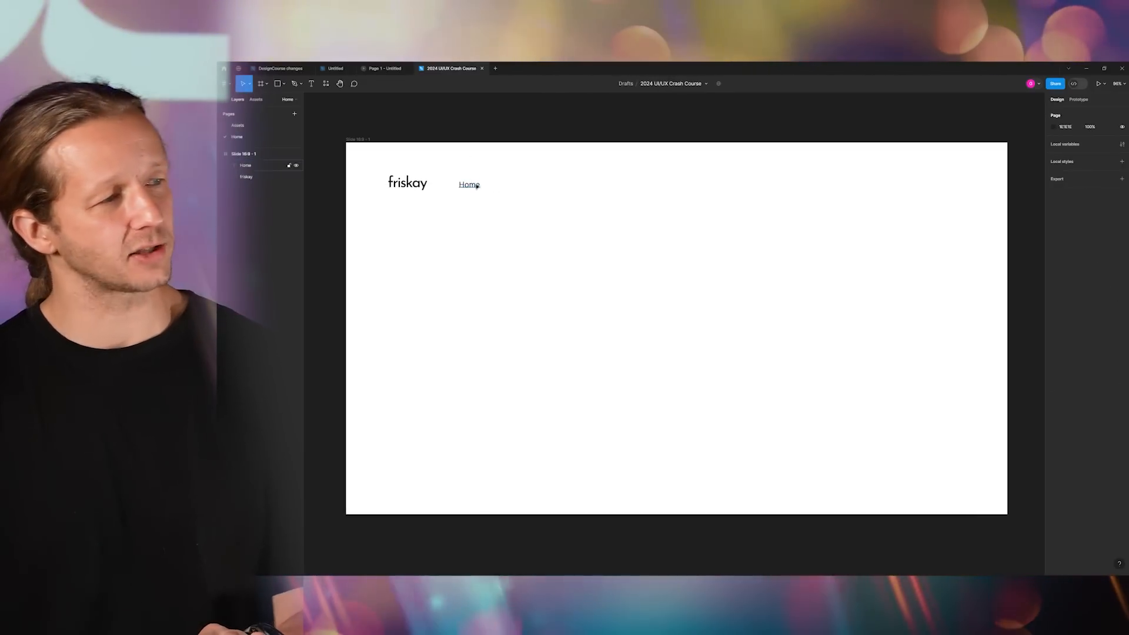
click(477, 186)
click(711, 191)
drag(711, 169, 934, 191)
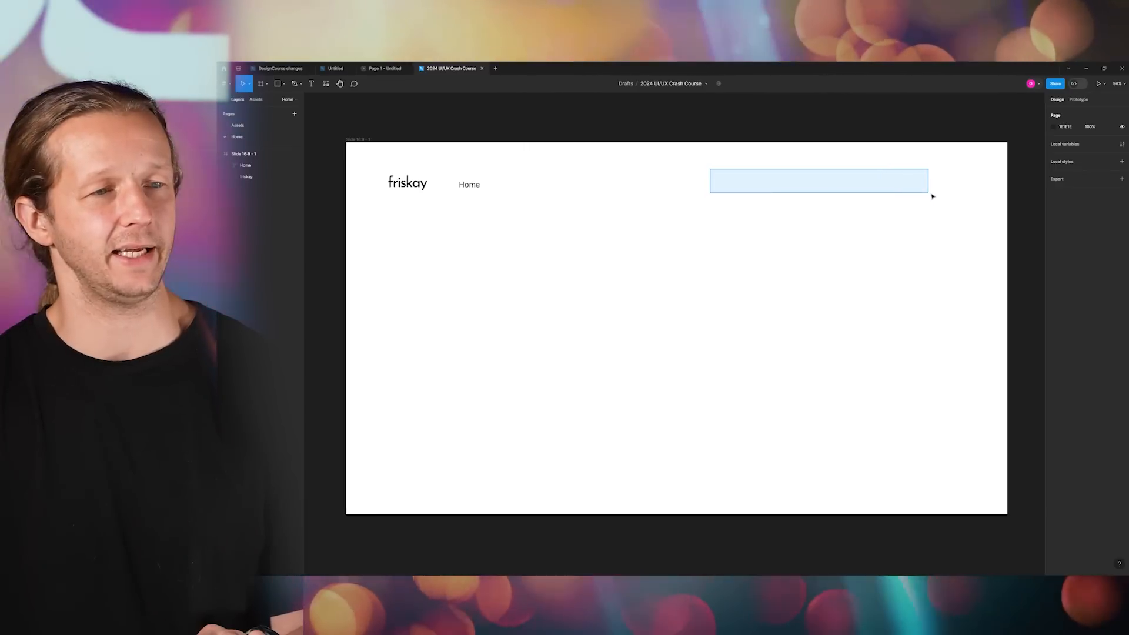
drag(929, 194, 930, 196)
click(466, 189)
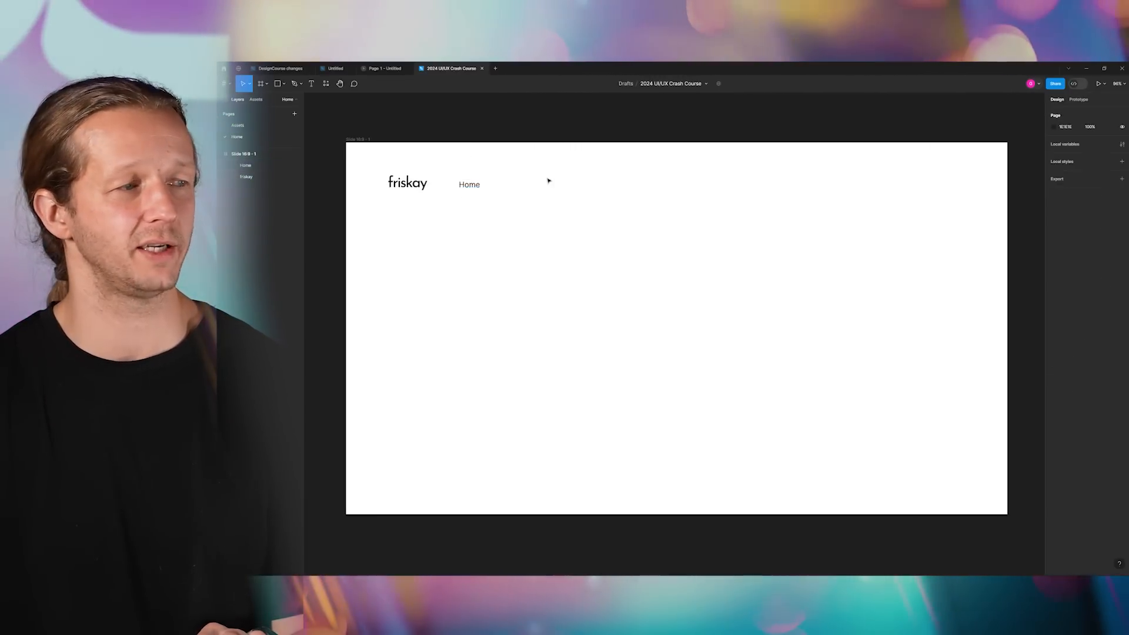
click(550, 182)
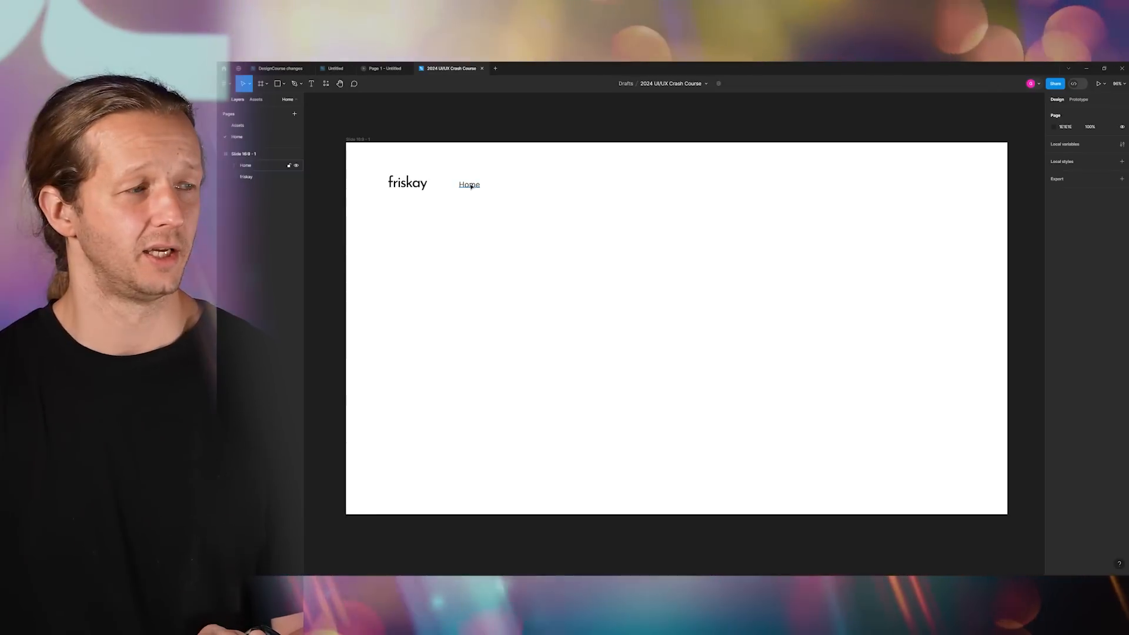
- Duplicate the Home text along its baseline to about X 1222 and change the copy's text to "Our Food"
drag(471, 187, 587, 185)
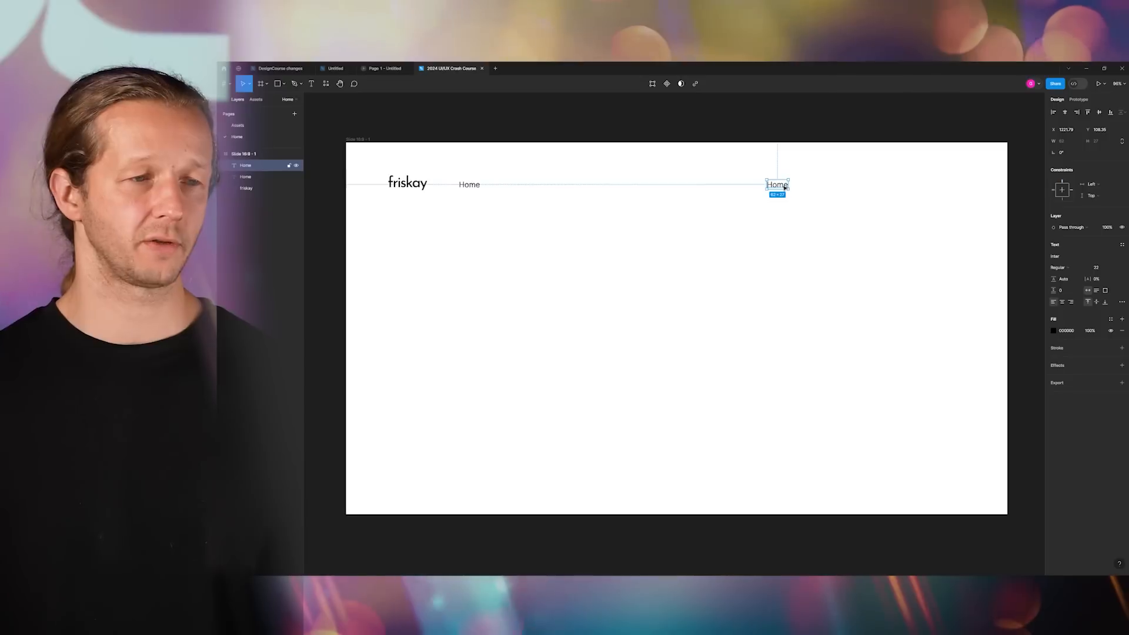
key(Return)
text(O)
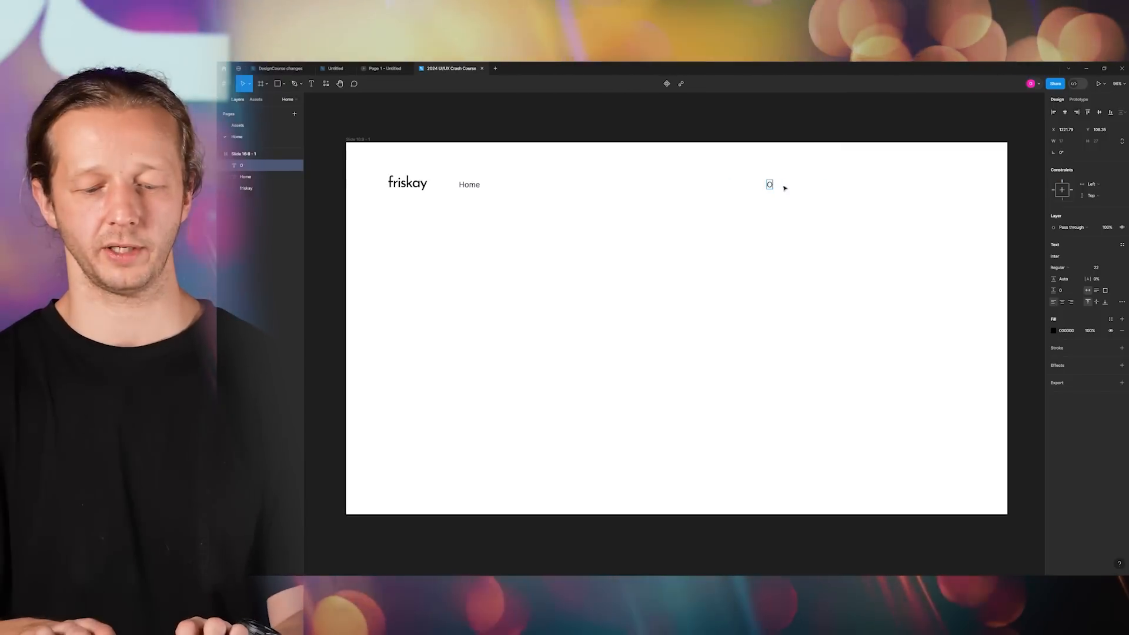
text(ur Food)
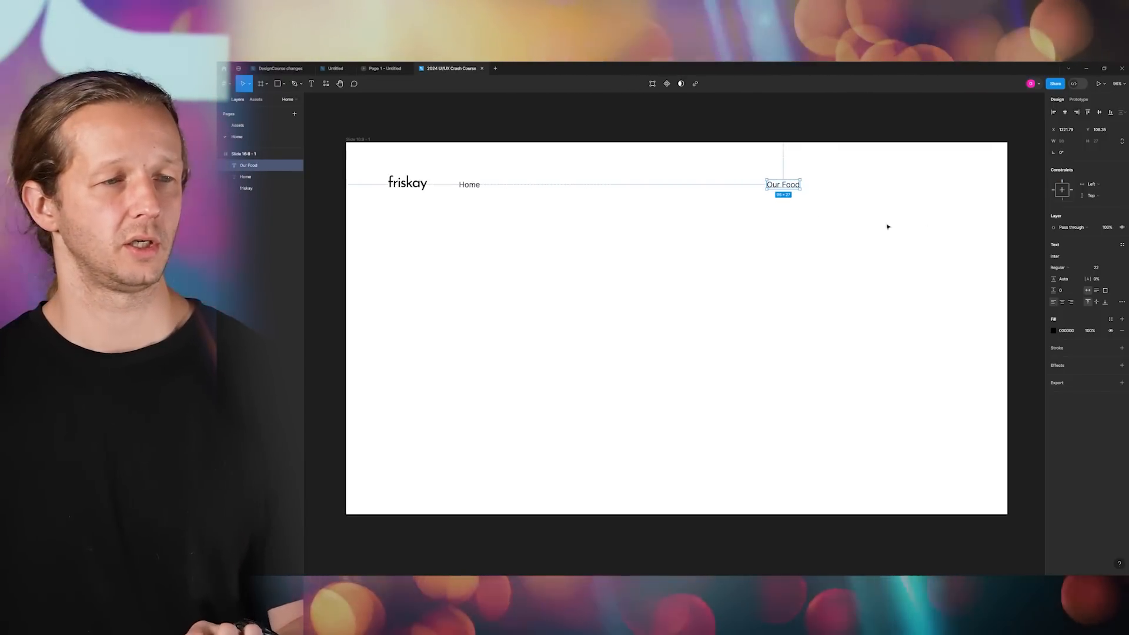
- Set the Our Food text's font weight to Bold
click(1057, 267)
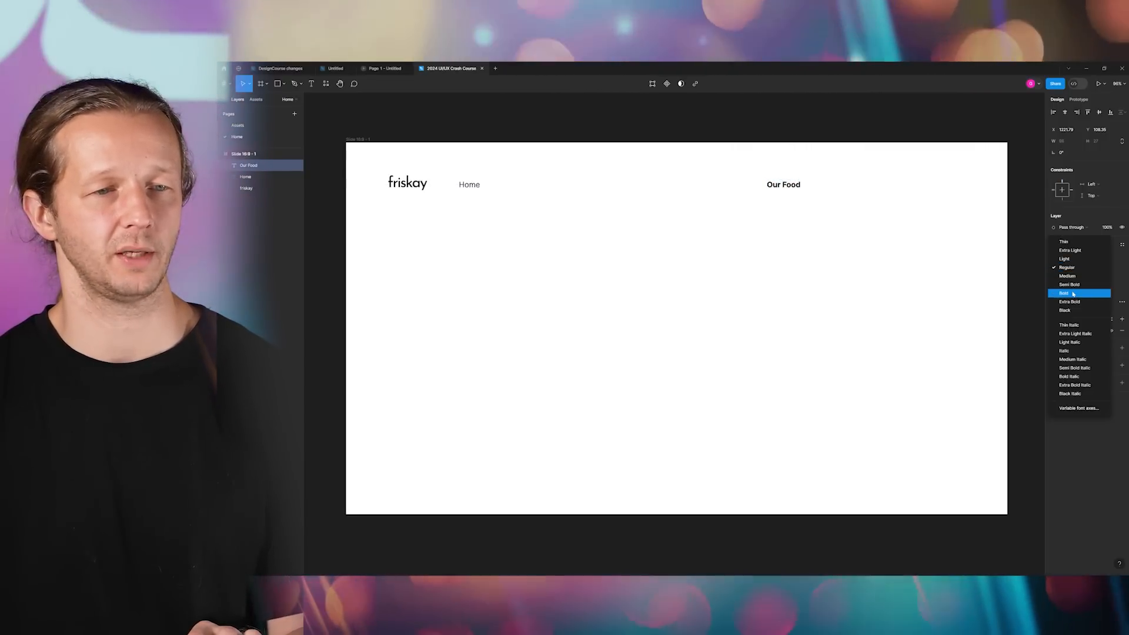
click(1059, 290)
click(863, 210)
- Move the Our Food text left along the same baseline to about X 1065
drag(792, 192, 761, 194)
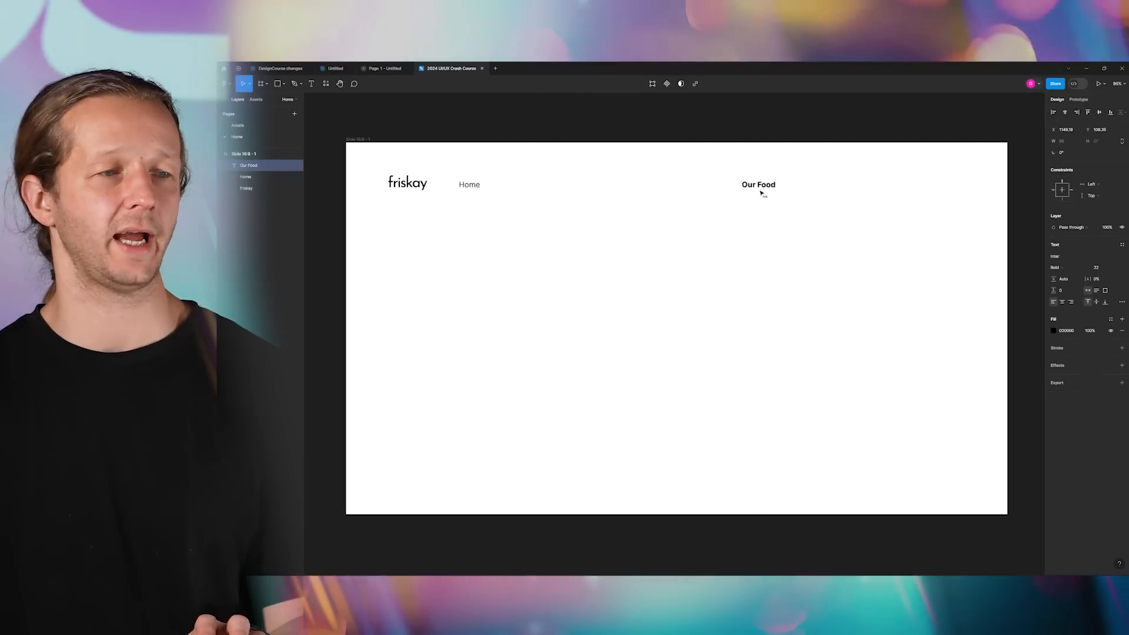
click(774, 222)
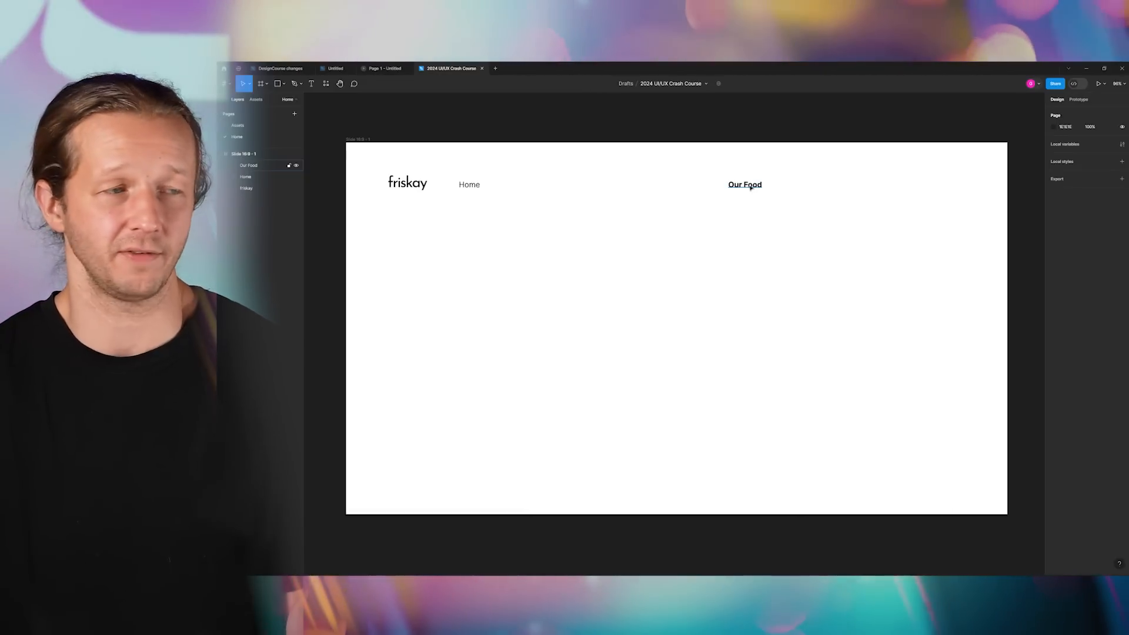
click(751, 187)
click(765, 220)
click(746, 191)
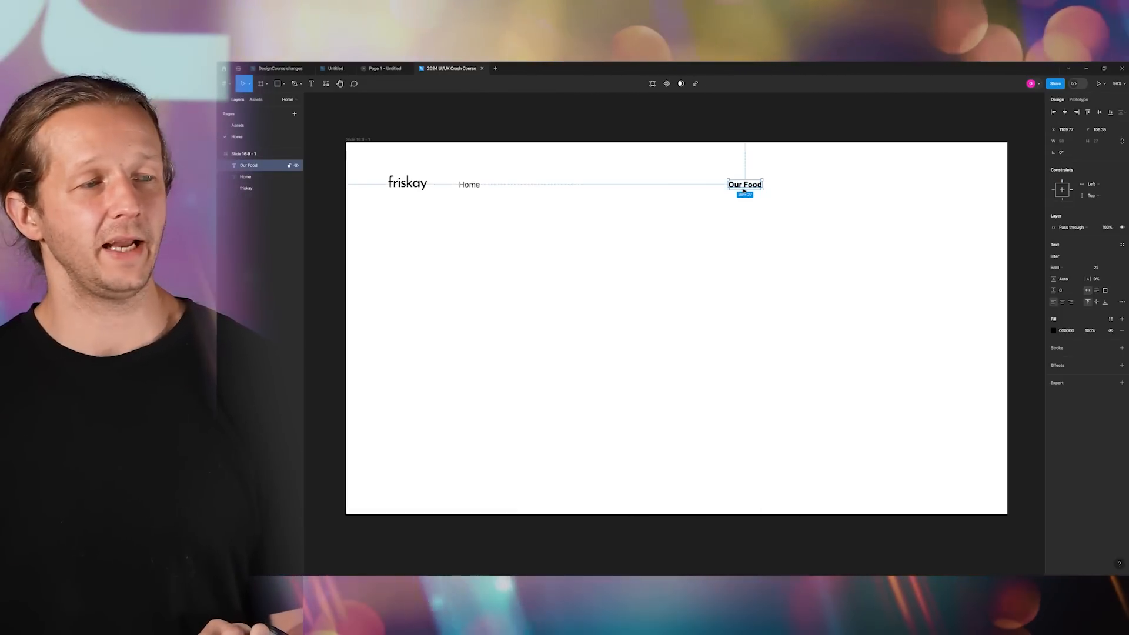
drag(744, 191, 730, 189)
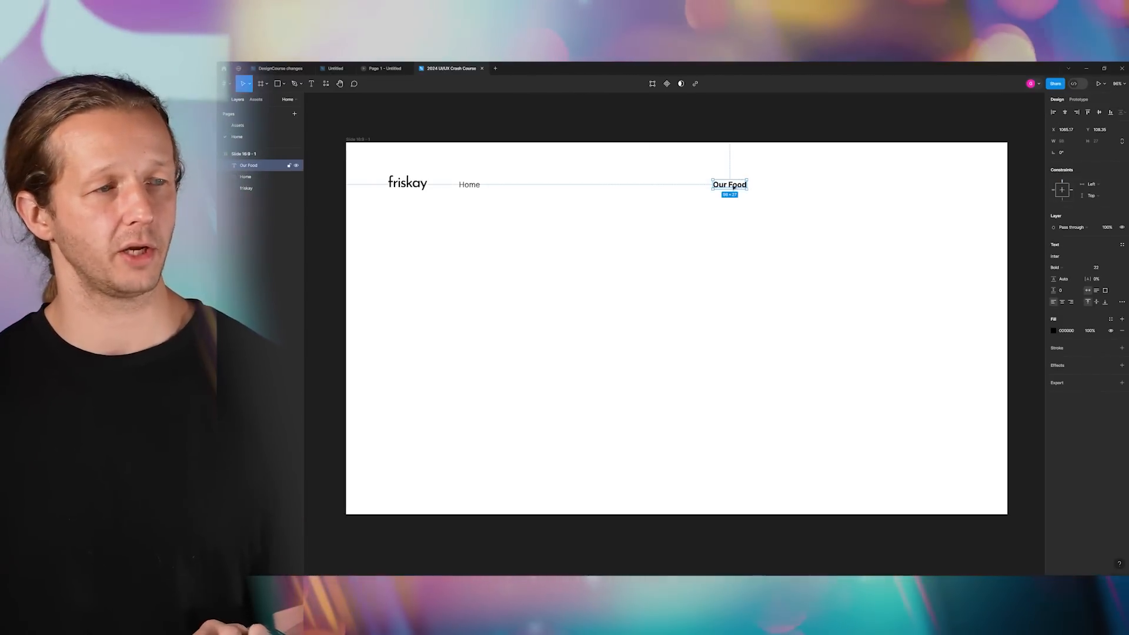
click(742, 199)
click(735, 189)
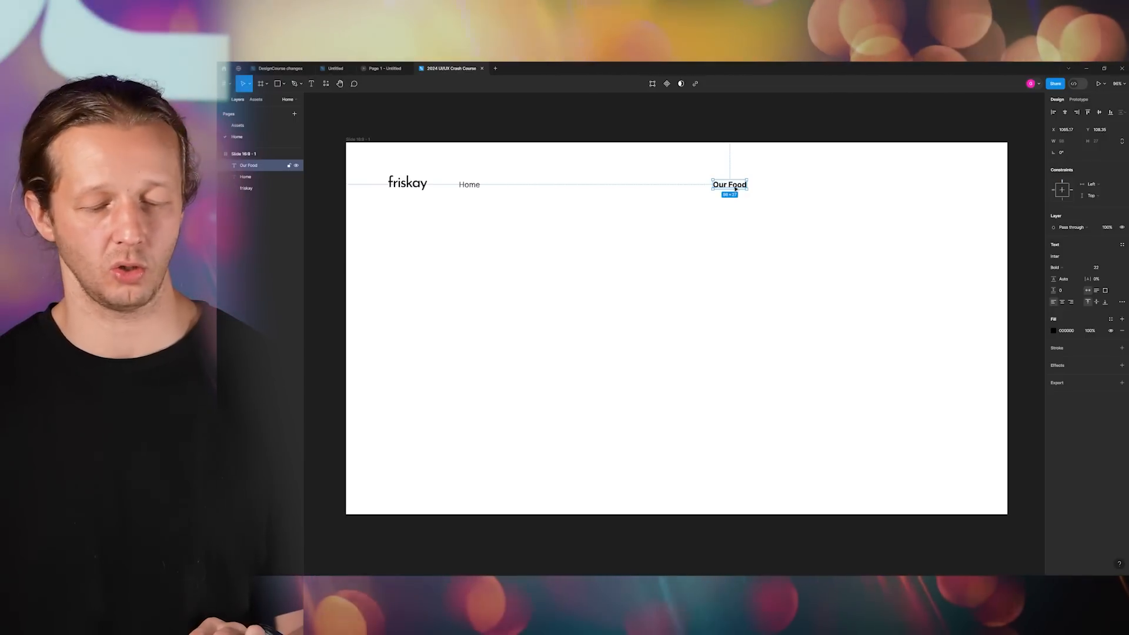
- Duplicate the Our Food text to its right at about X 1222 and change the copy's text to "Studies"
drag(730, 188, 785, 189)
scroll(796, 190, up, 2)
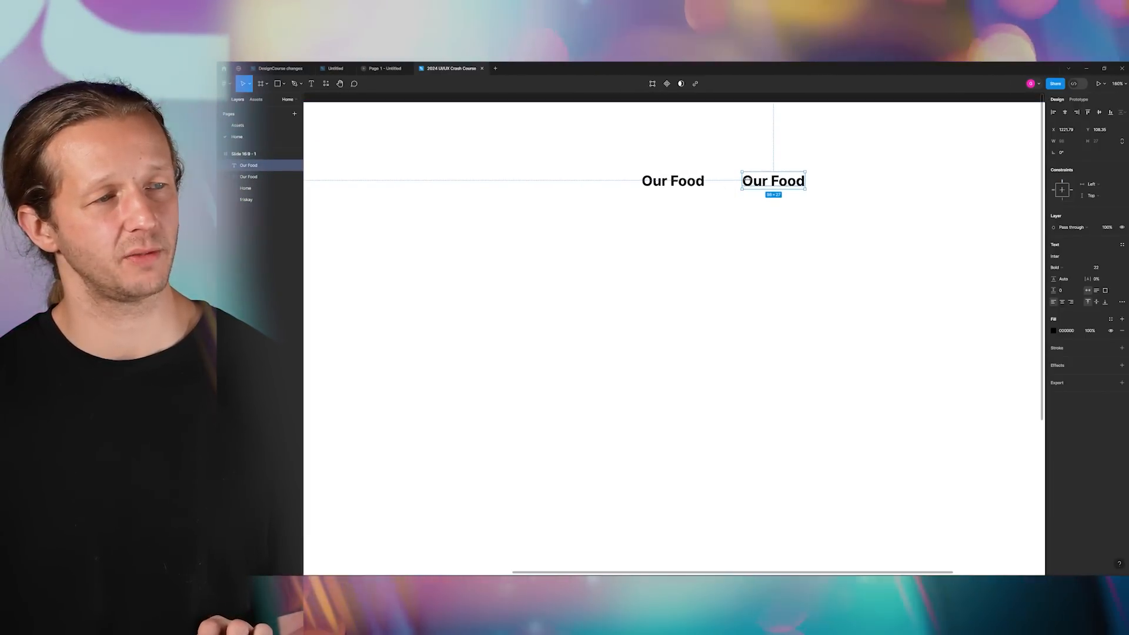
text(Studies)
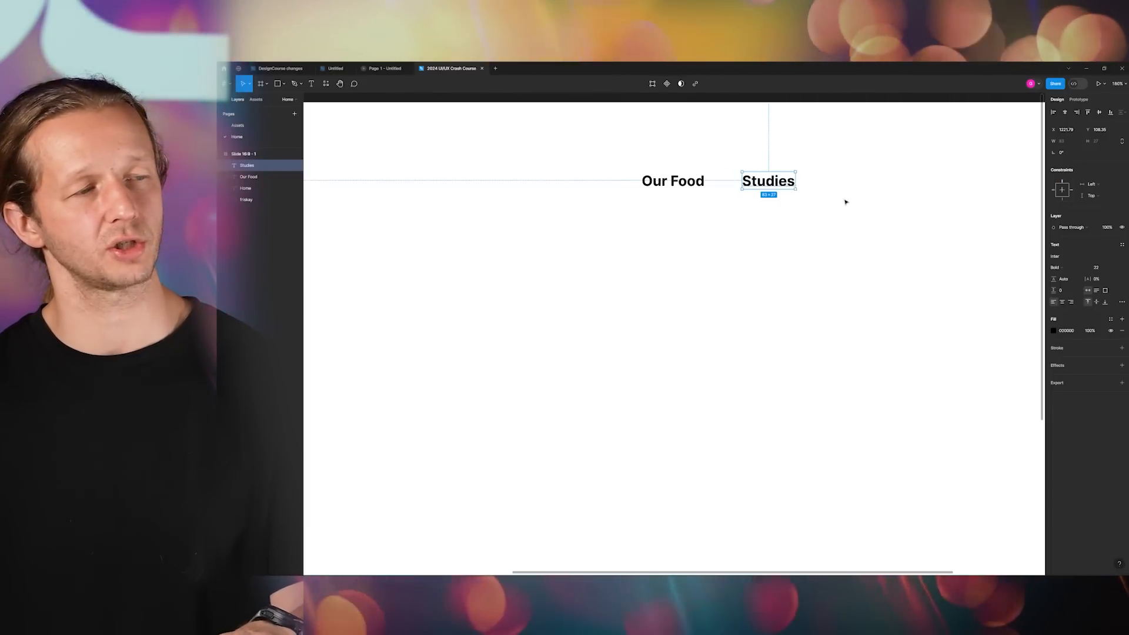
click(846, 202)
- Duplicate the Studies text to its right at about X 1363, matching the link spacing, and change the copy's text to "Ingredients"
scroll(831, 204, down, 3)
scroll(852, 204, right, 3)
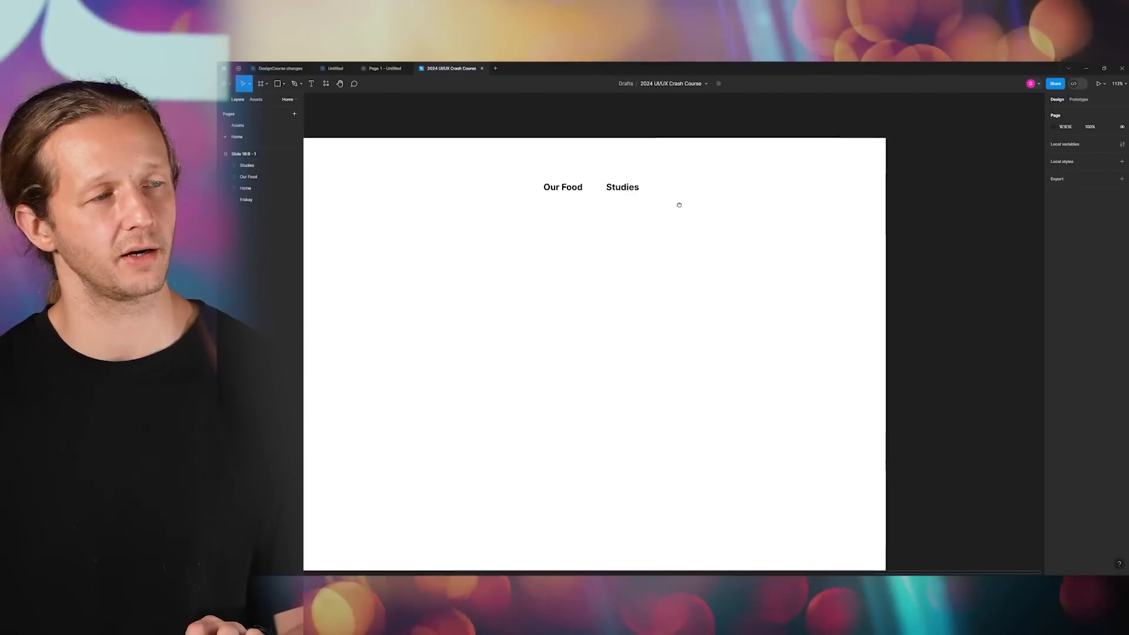
drag(608, 193, 662, 192)
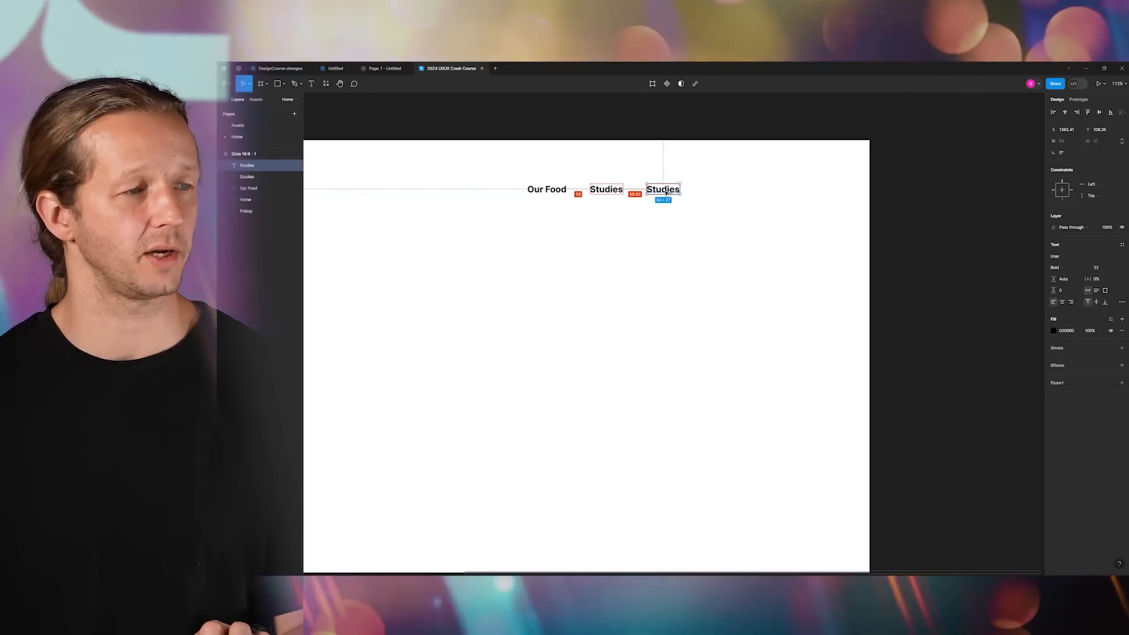
scroll(631, 204, up, 3)
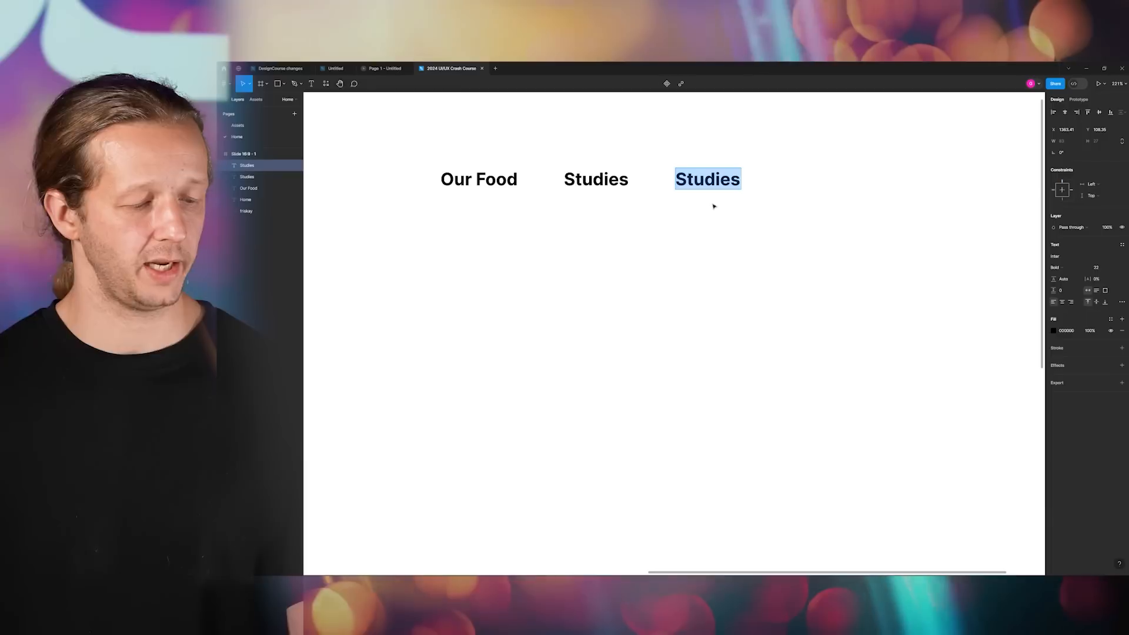
text(Ingredients)
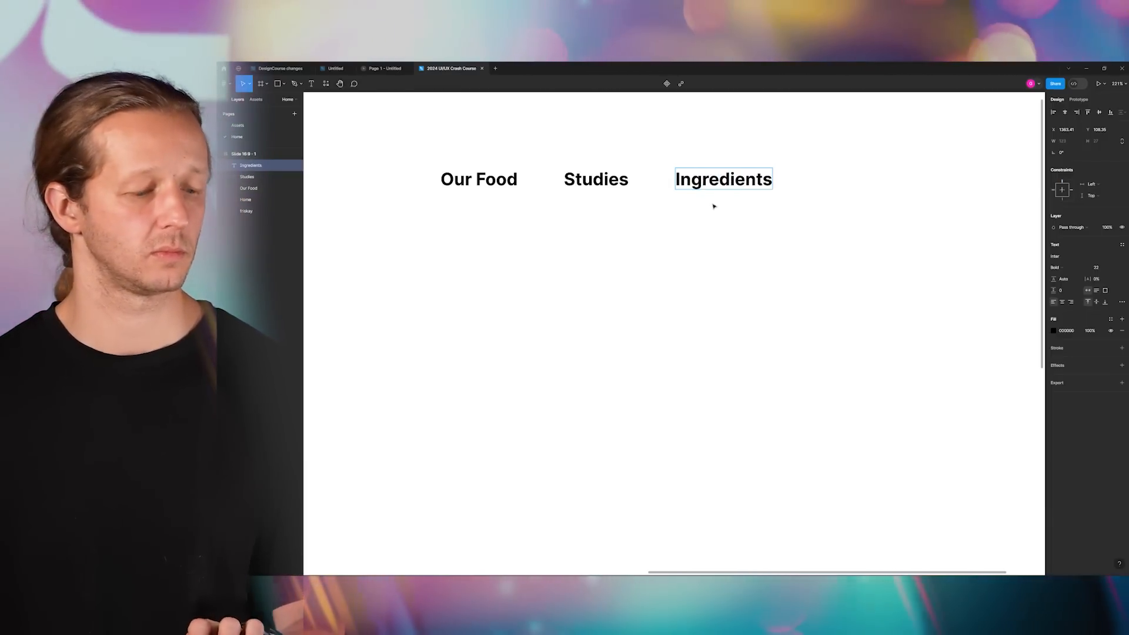
scroll(756, 223, down, 5)
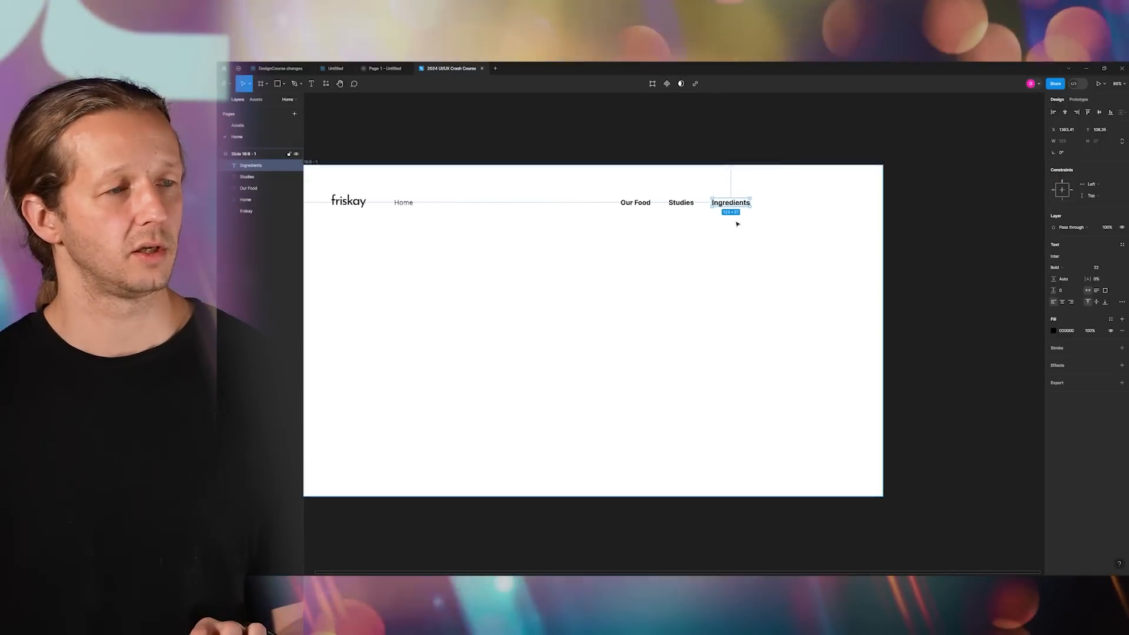
click(763, 244)
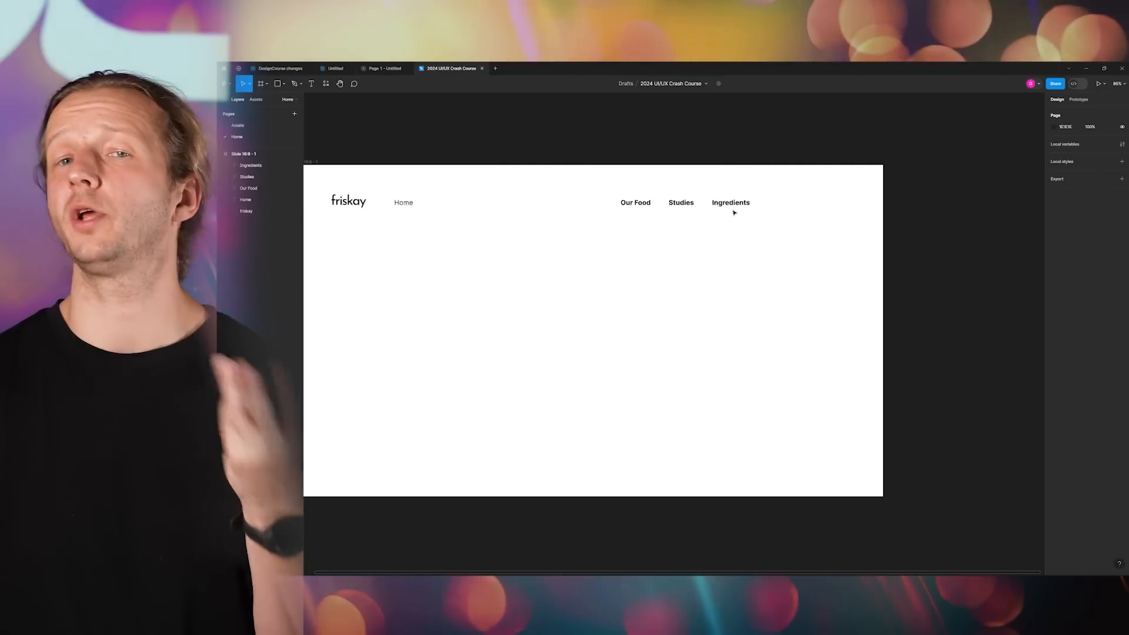
- Duplicate the whole page frame directly below the original, at about Y 730
scroll(705, 229, down, 1)
scroll(708, 231, down, 2)
scroll(694, 194, down, 4)
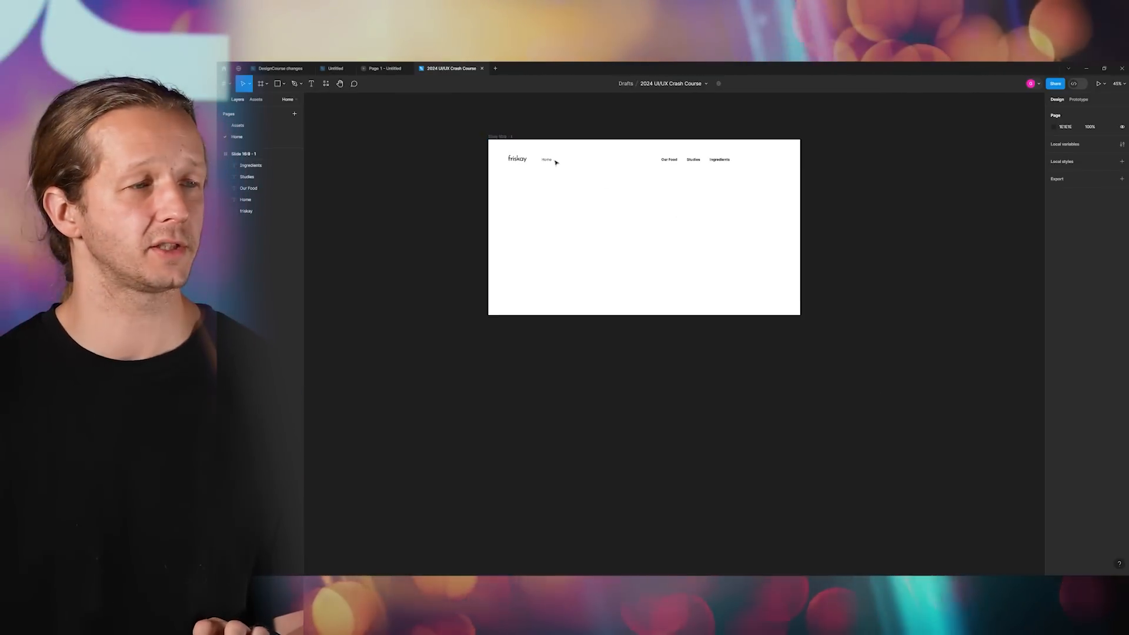
drag(499, 138, 525, 346)
click(450, 336)
drag(431, 324, 456, 302)
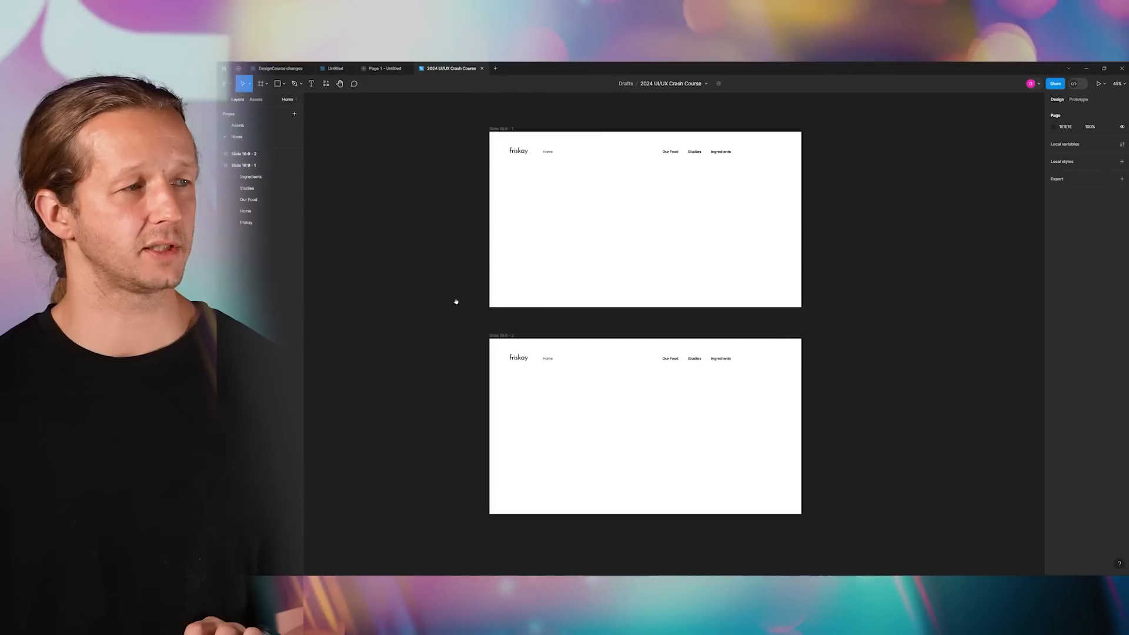
click(496, 132)
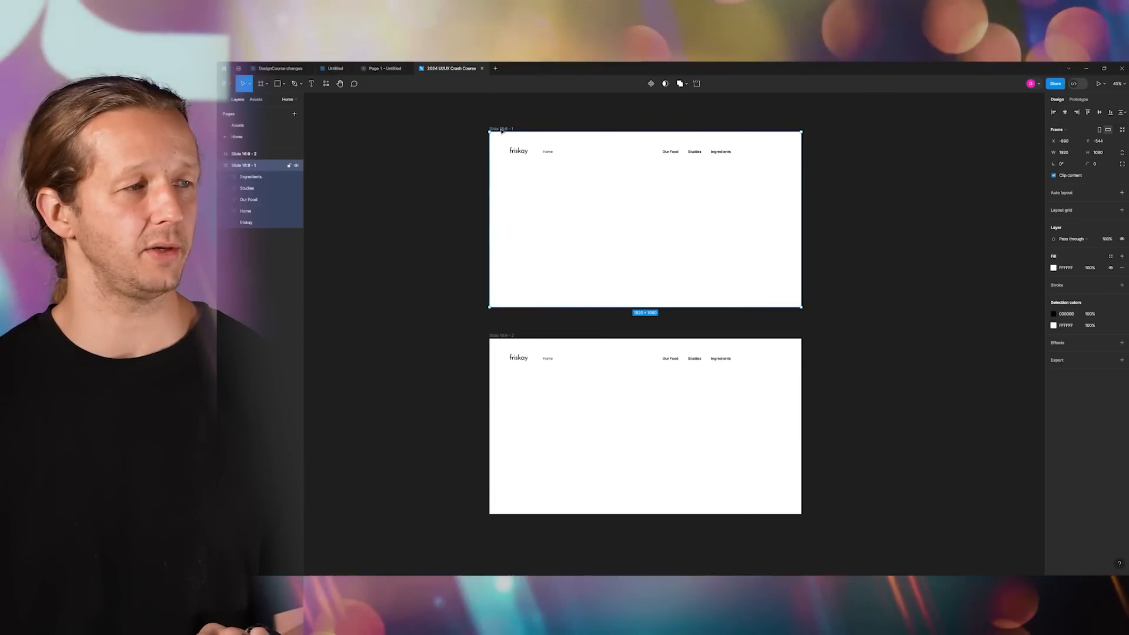
click(716, 323)
drag(716, 323, 688, 284)
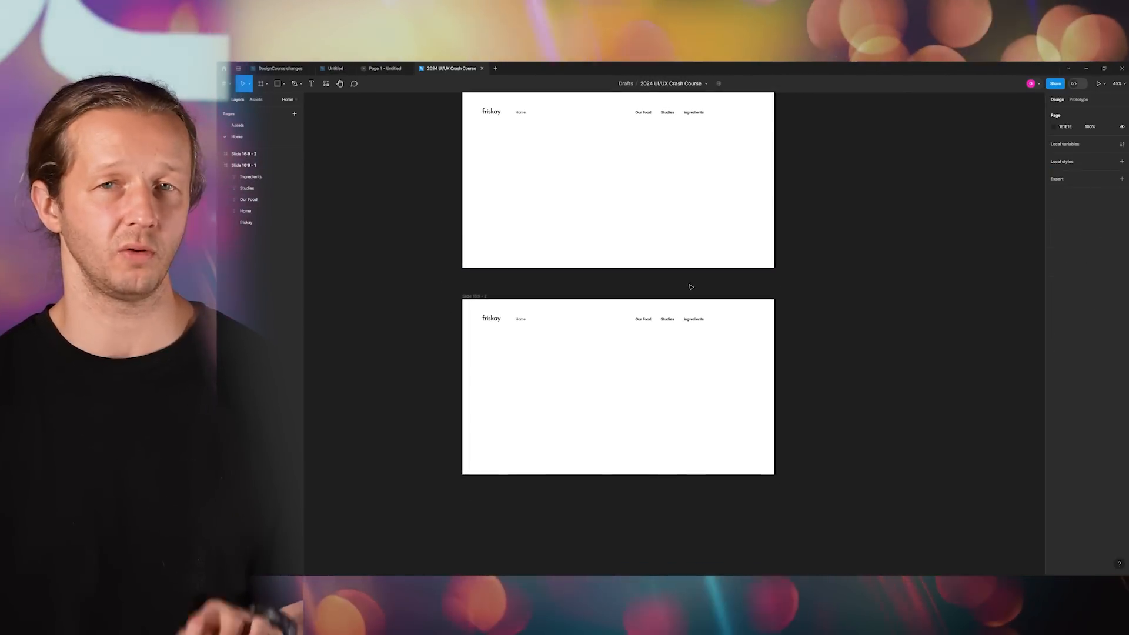
- Change the Our Food link in the upper page frame to "Foods"
scroll(641, 177, up, 3)
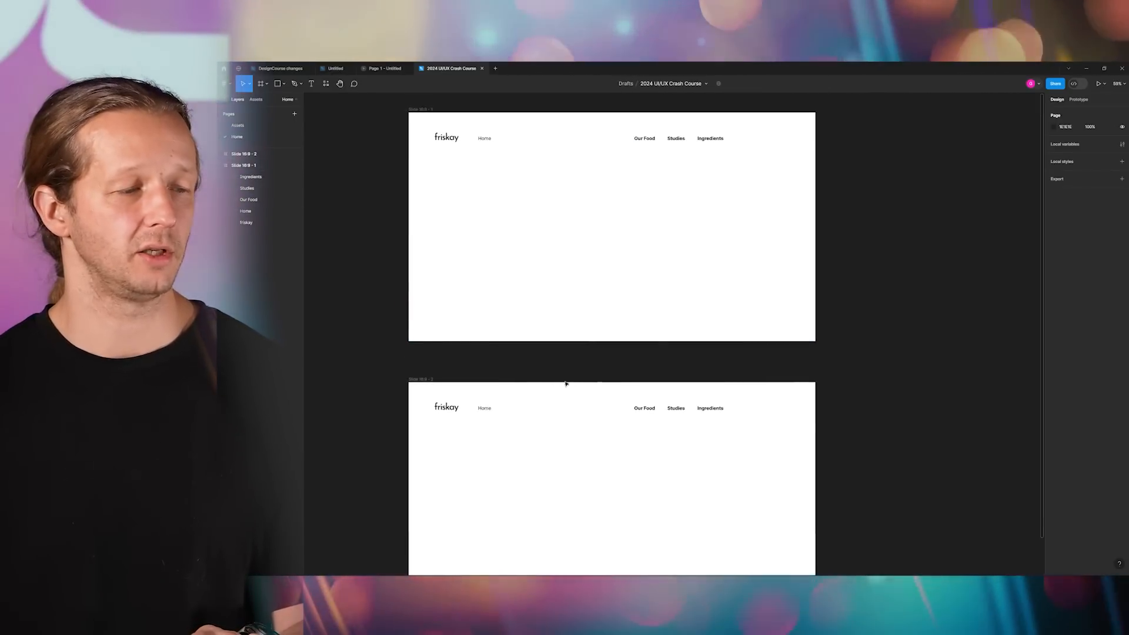
click(567, 384)
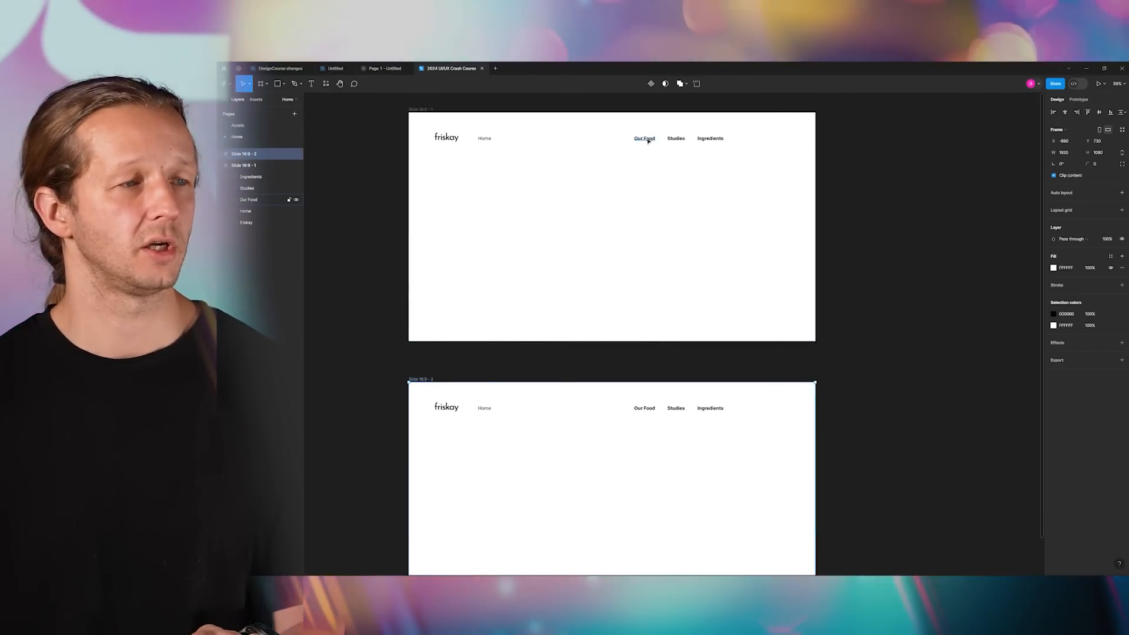
double_click(647, 139)
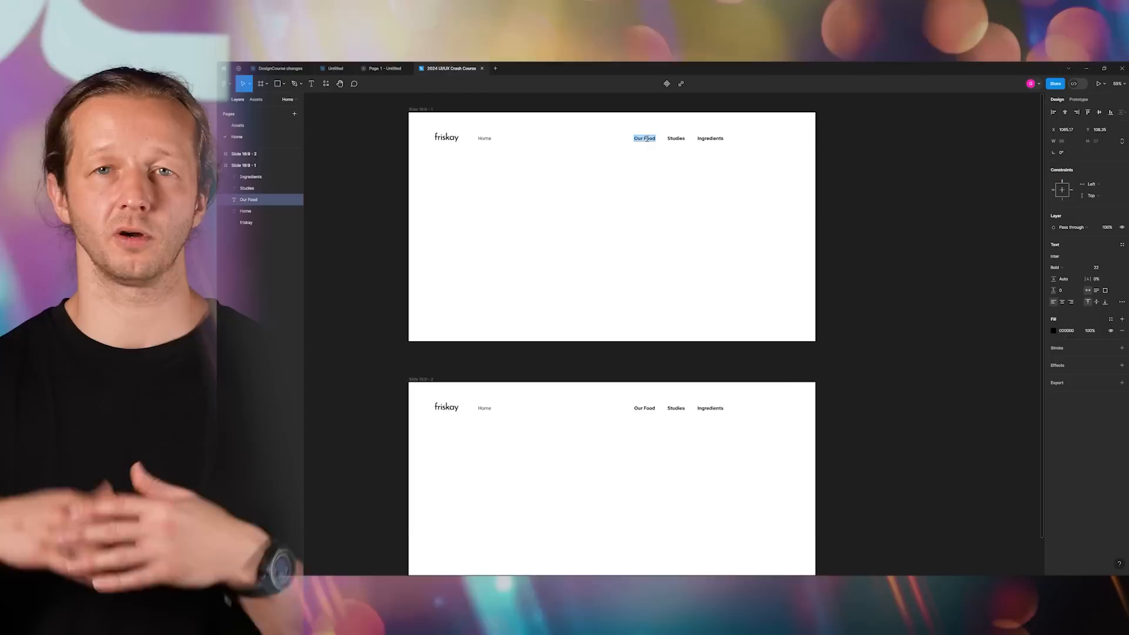
text(Foo)
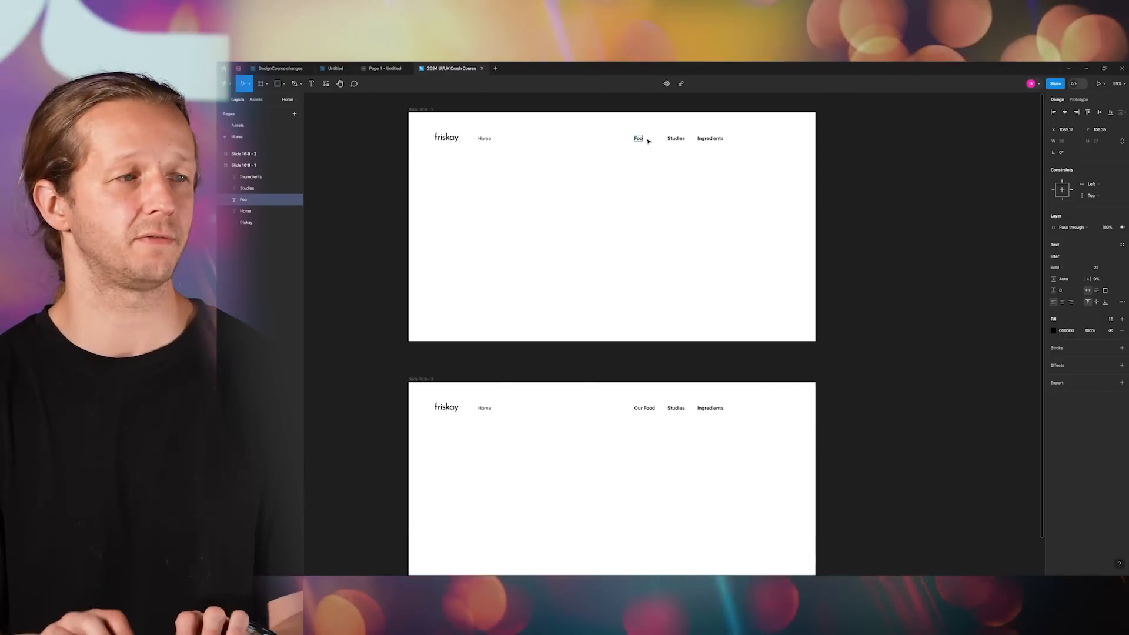
text(ds)
click(763, 243)
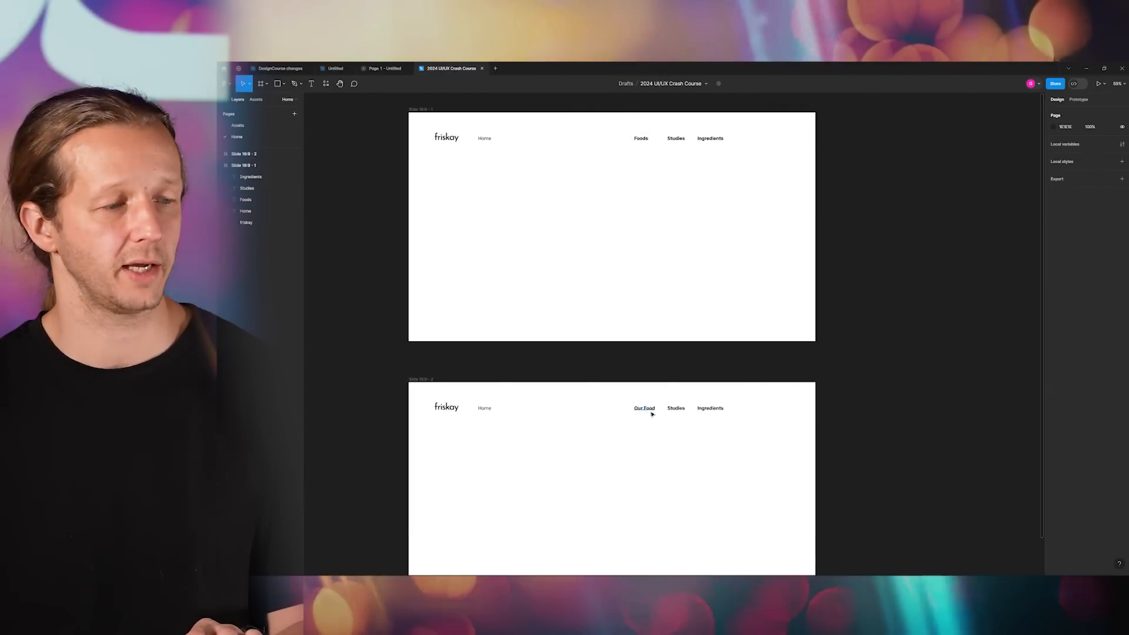
- Change the Foods link text in the upper page frame back to "Our Food"
scroll(652, 414, up, 5)
scroll(664, 399, down, 5)
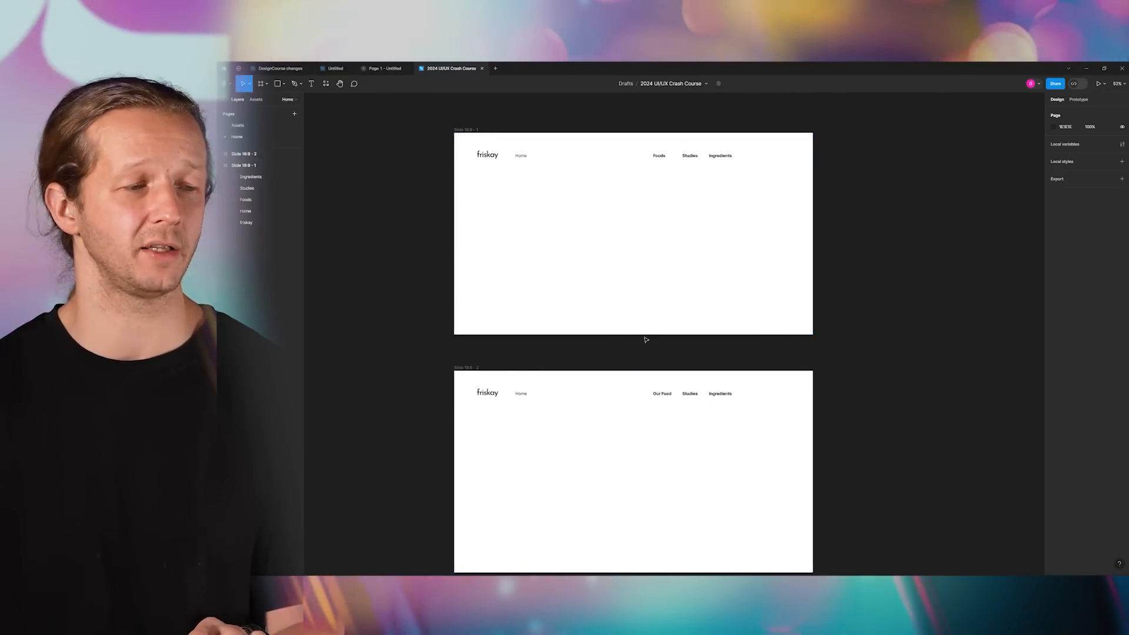
click(469, 367)
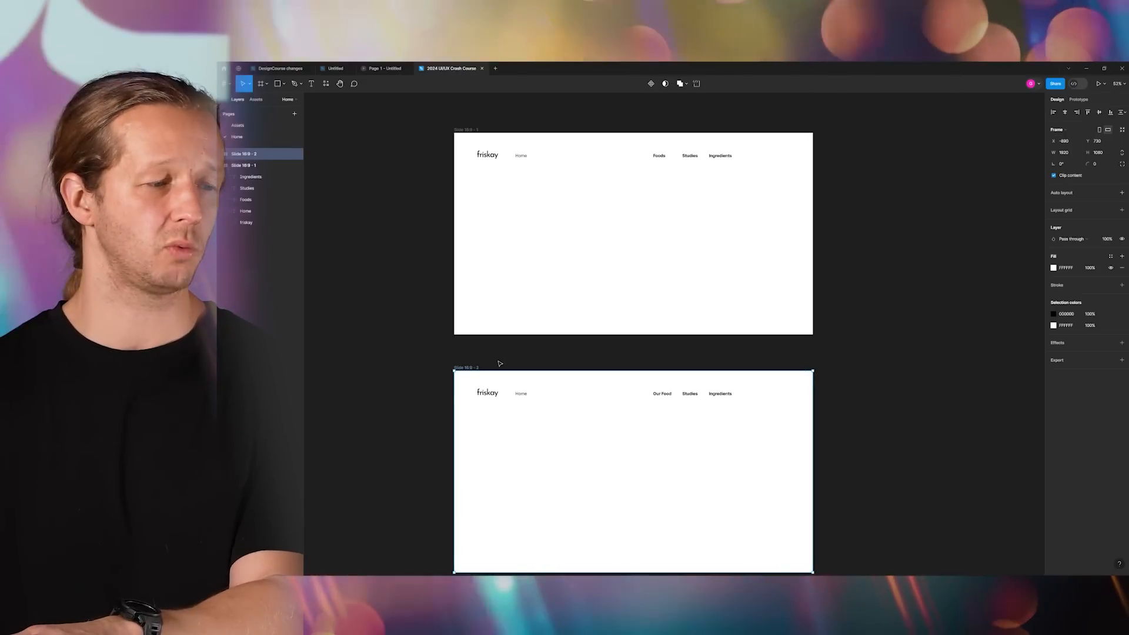
click(569, 355)
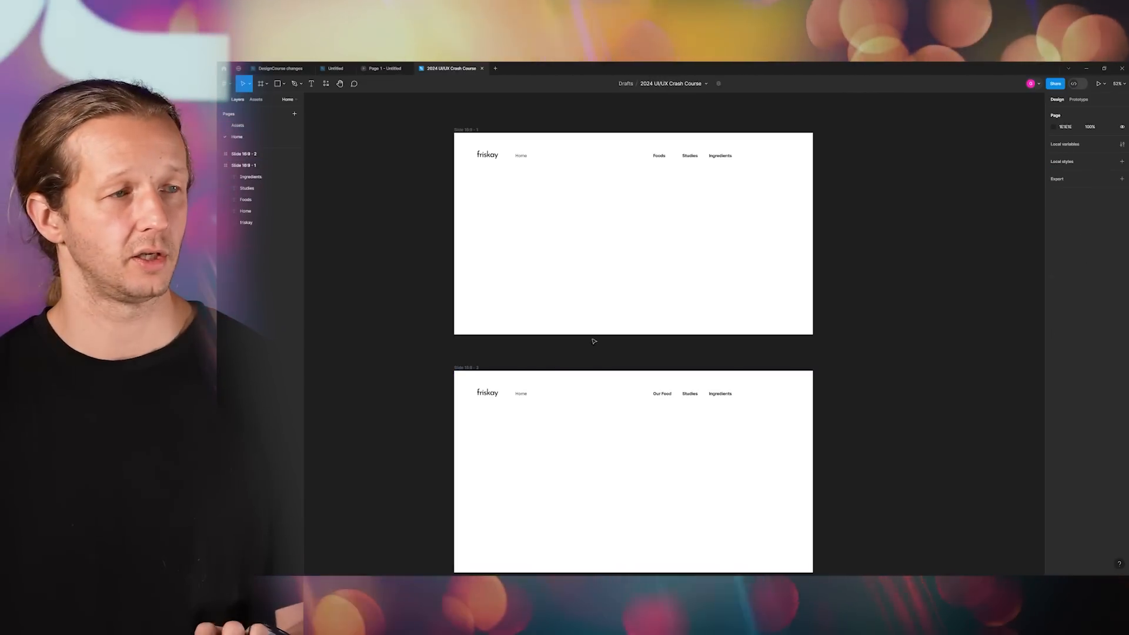
double_click(659, 156)
text(Our Food)
key(Escape)
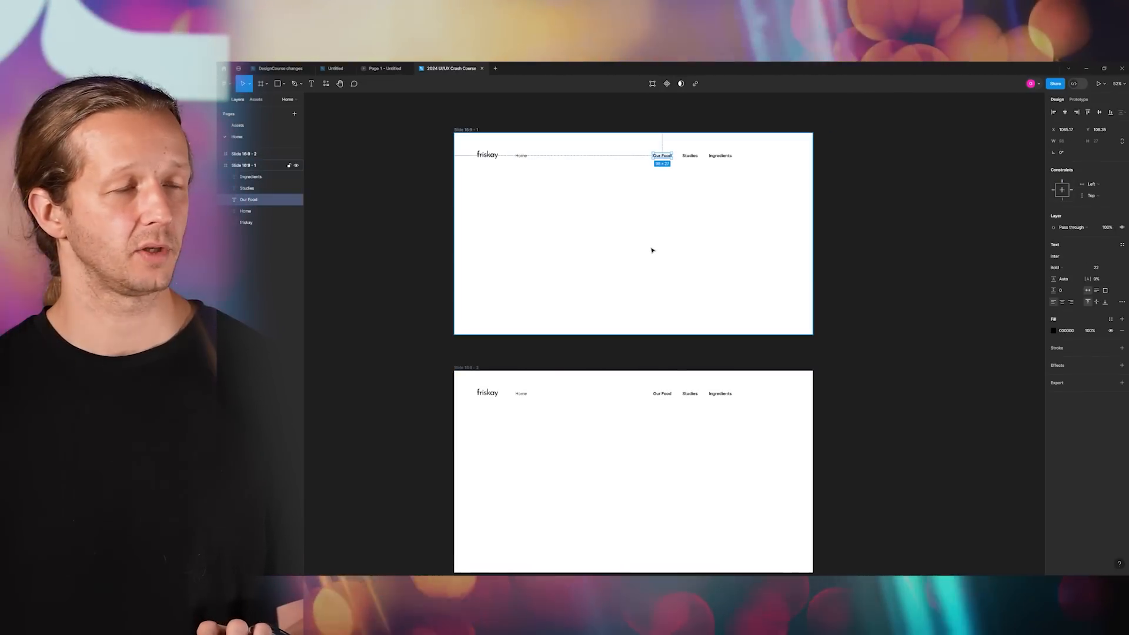
key(ctrl+z)
- Delete the duplicated page frame below the original
click(561, 269)
click(466, 367)
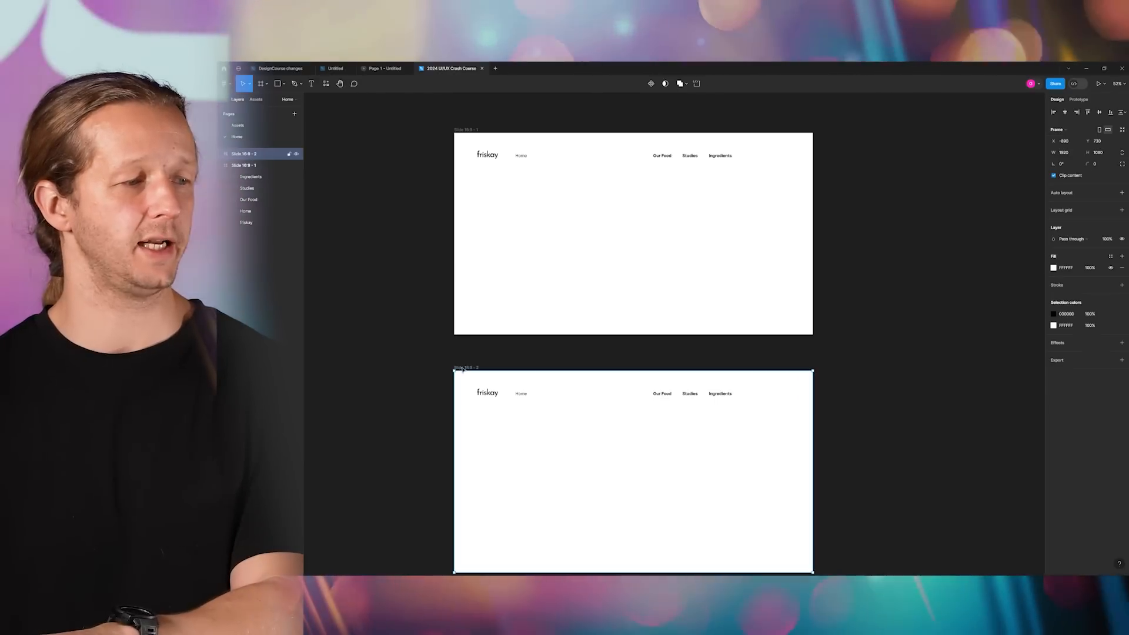
key(Delete)
- Turn the Our Food navigation text into a component
scroll(700, 158, up, 6)
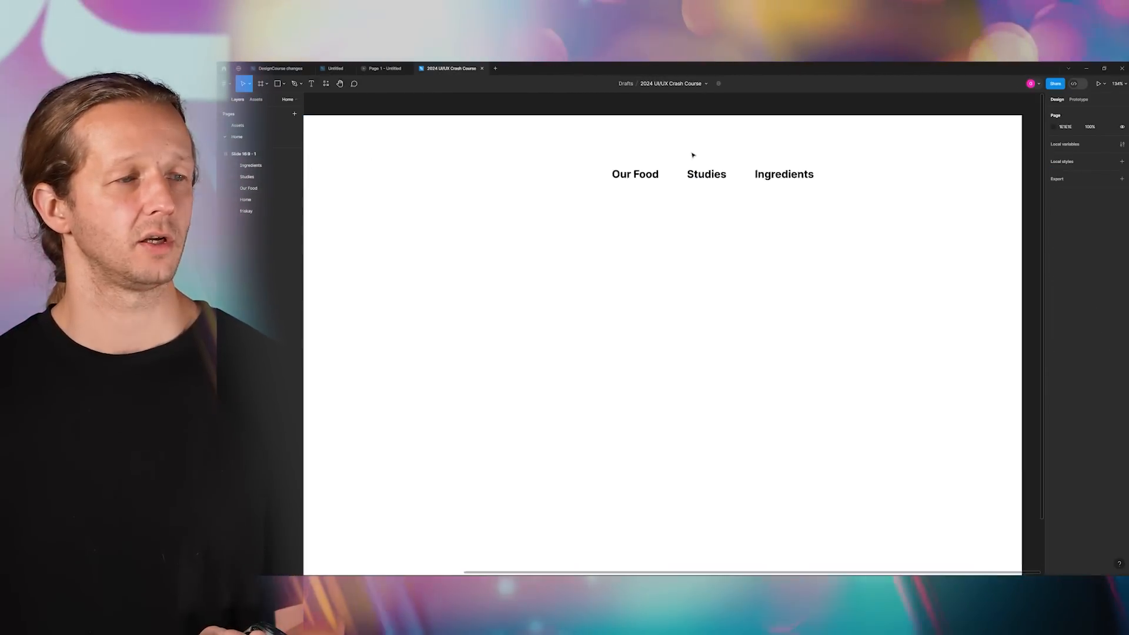
click(644, 184)
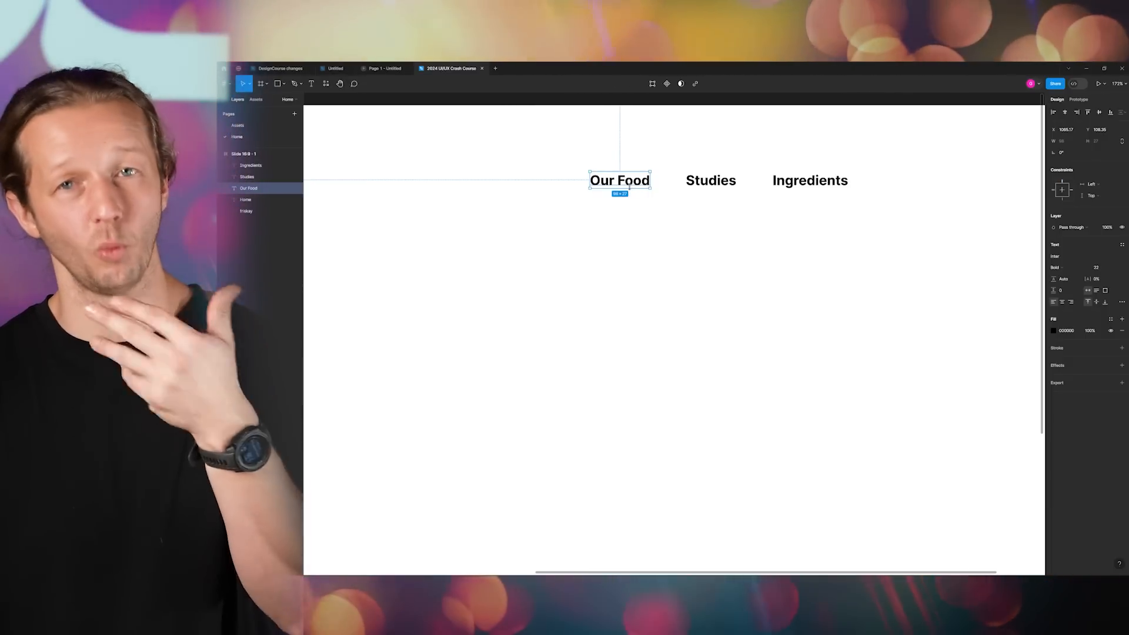
click(648, 212)
ctrl+scroll(647, 214, down, 5)
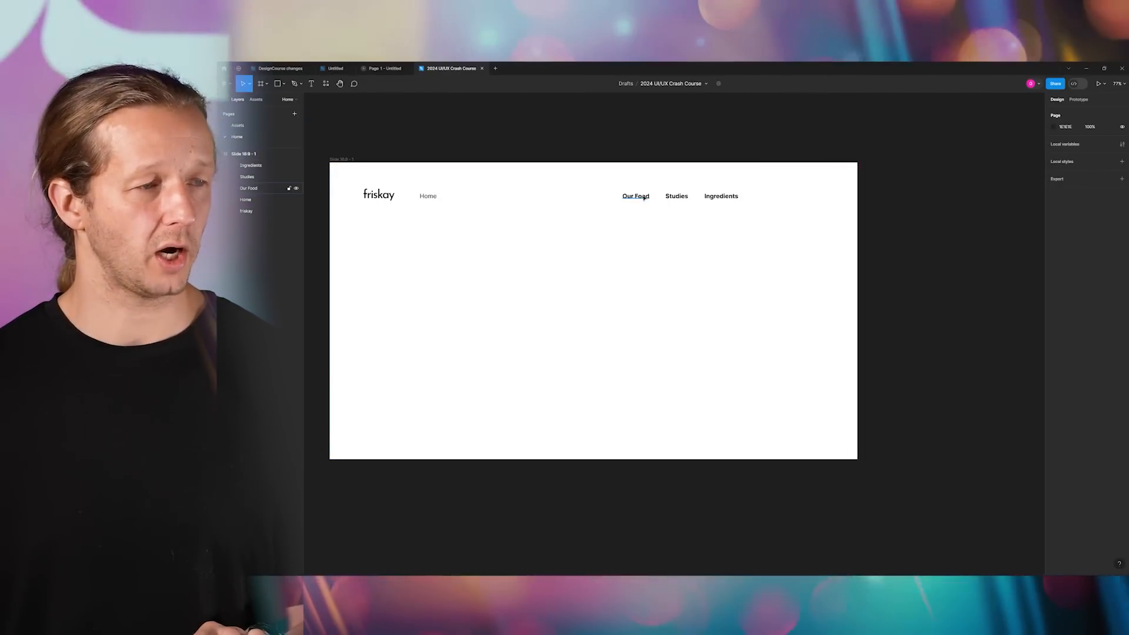
click(644, 197)
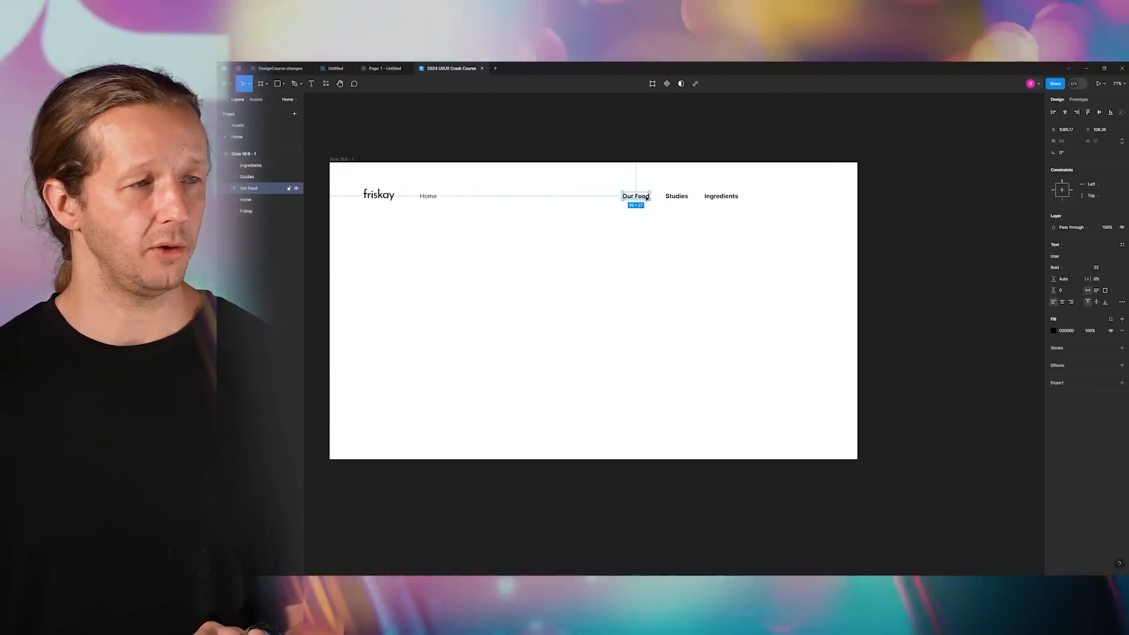
ctrl+scroll(647, 198, up, 5)
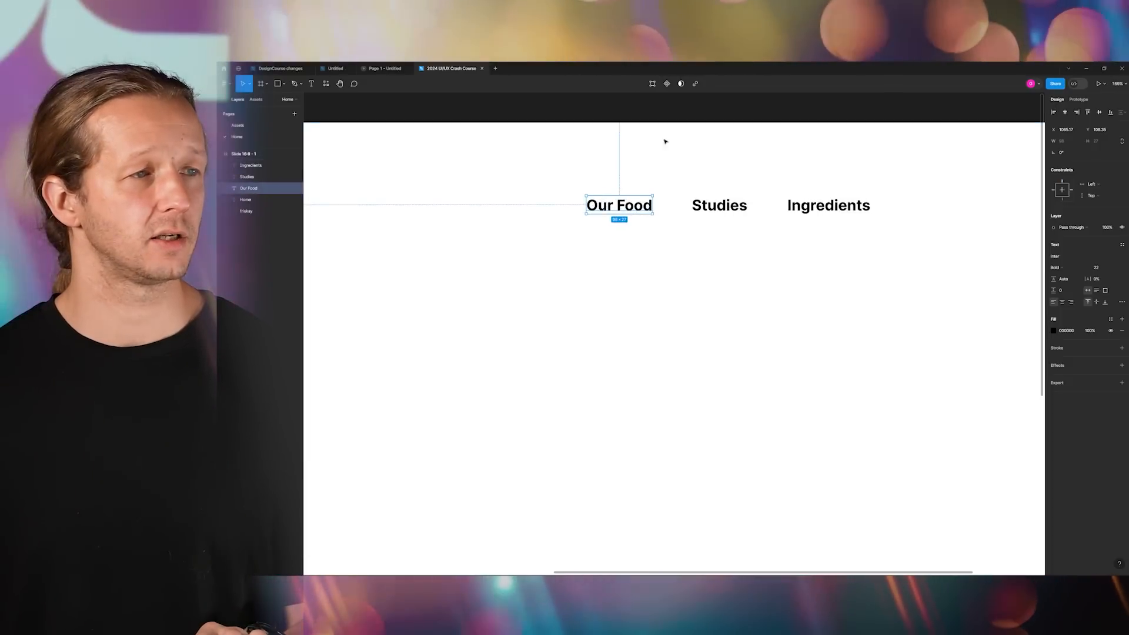
scroll(664, 144, up, 1)
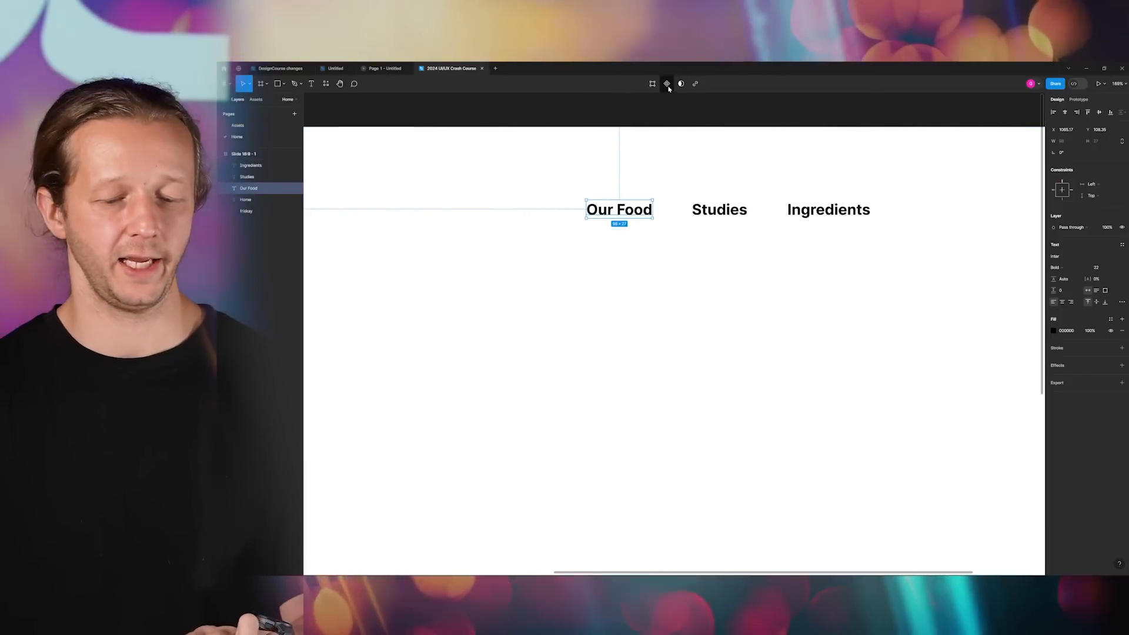
click(667, 84)
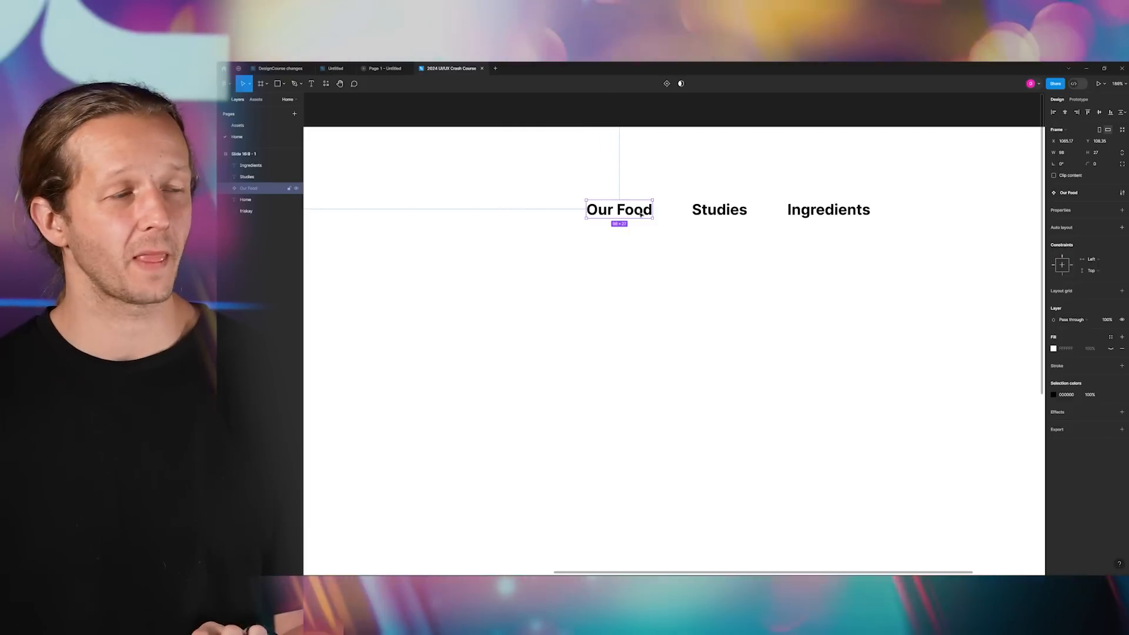
- Duplicate the page frame containing the Our Food component directly below the original
scroll(644, 229, down, 6)
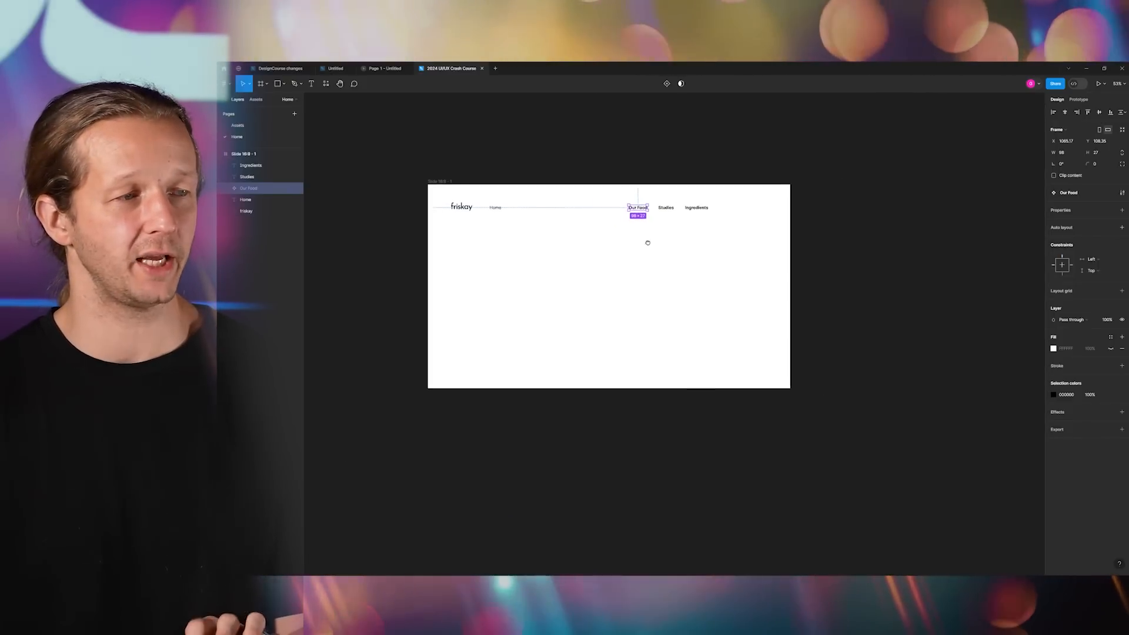
drag(647, 243, 665, 213)
click(455, 151)
drag(455, 151, 455, 382)
click(414, 365)
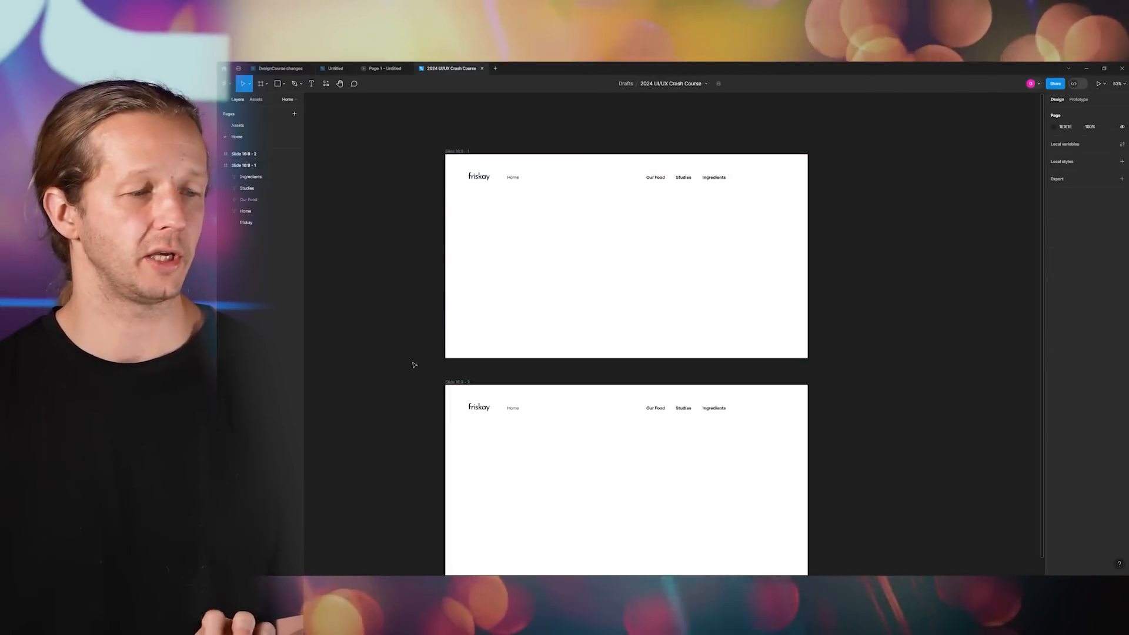
- Set the text colour of the main Our Food component in the upper frame to red FF0000
scroll(655, 270, up, 5)
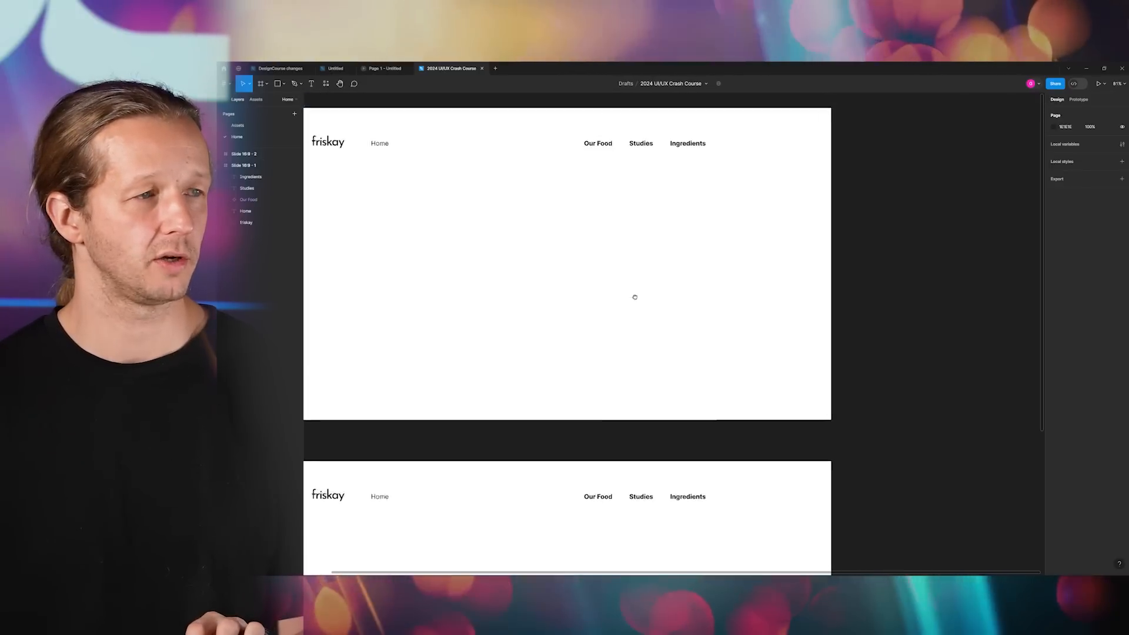
drag(635, 297, 664, 304)
click(632, 504)
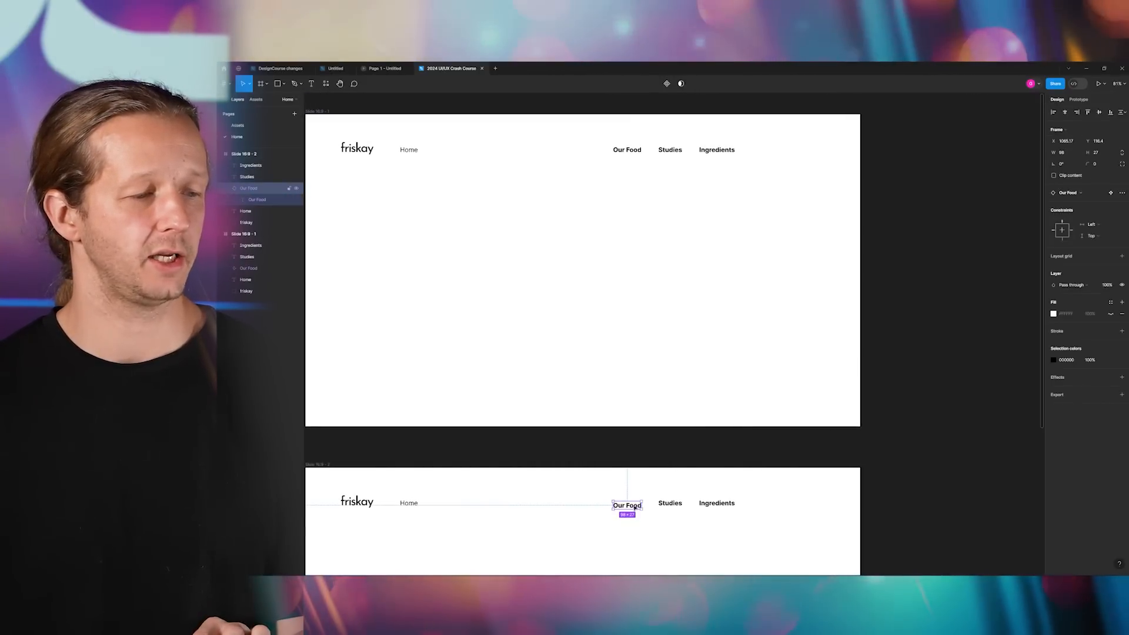
click(627, 151)
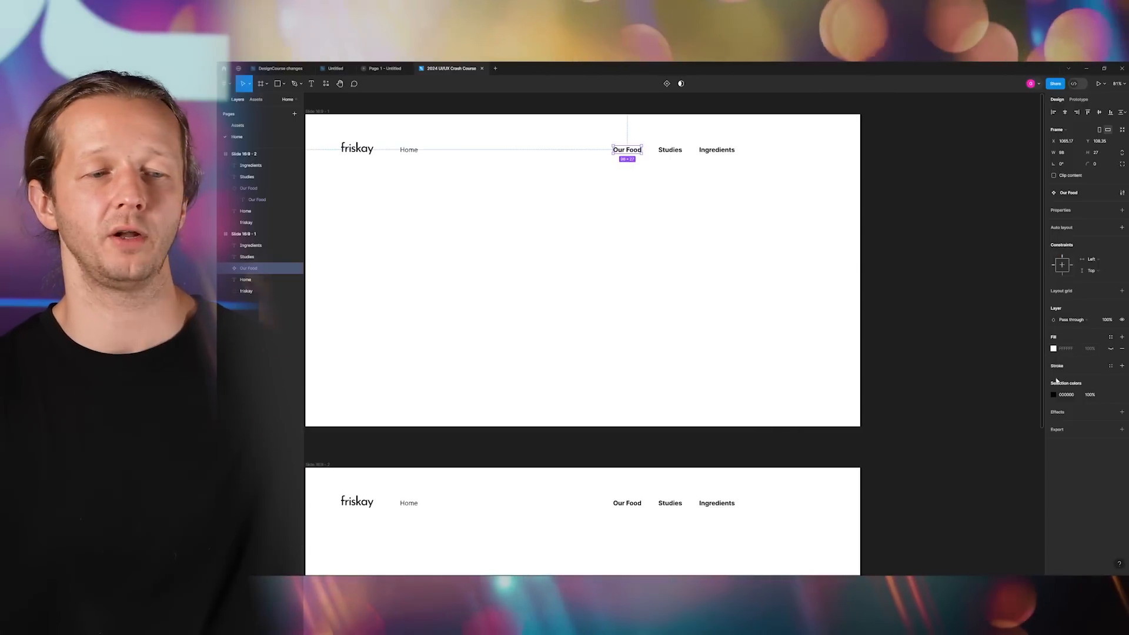
click(1054, 395)
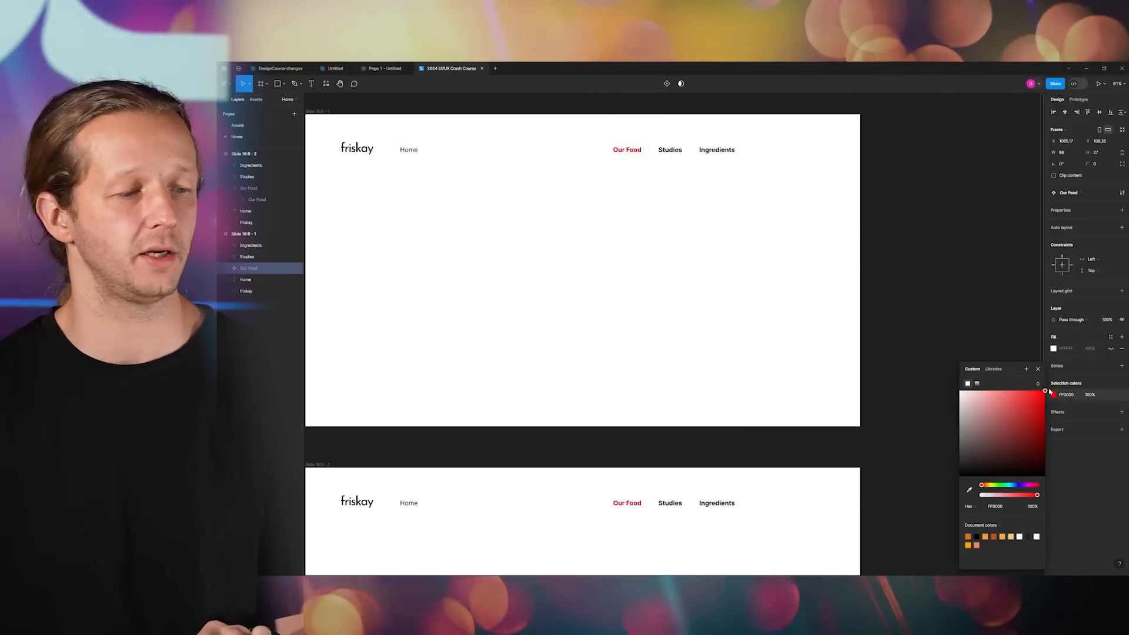
click(609, 286)
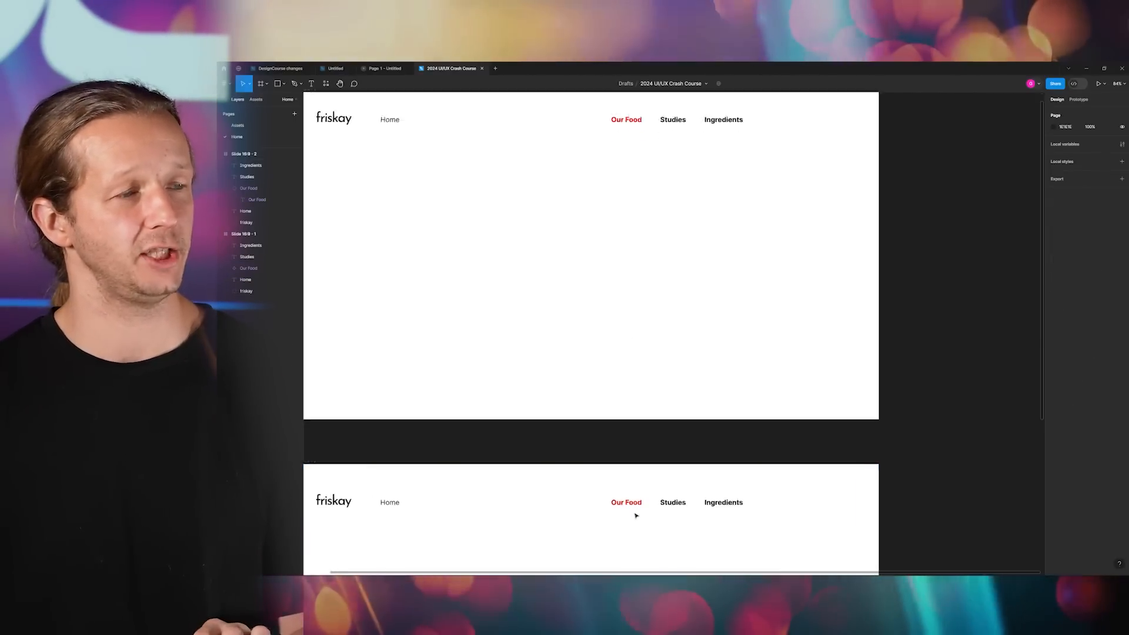
- Override the text of the Our Food instance in the lower frame with "Whatever"
scroll(632, 513, up, 3)
scroll(653, 494, down, 5)
scroll(631, 429, up, 5)
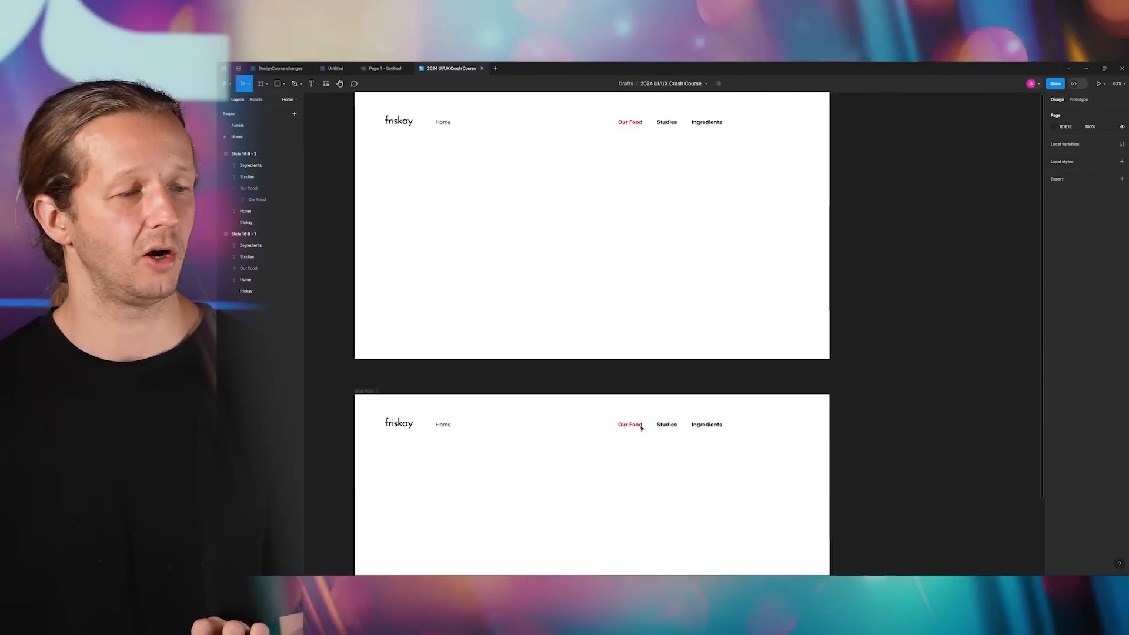
scroll(642, 425, down, 5)
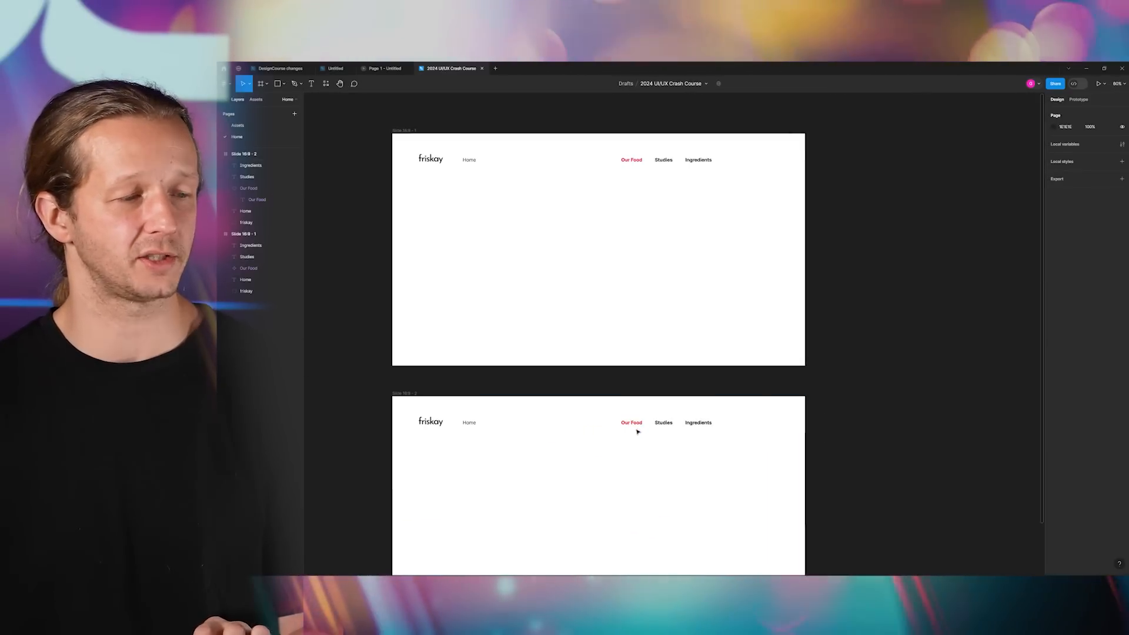
scroll(634, 424, up, 7)
double_click(630, 416)
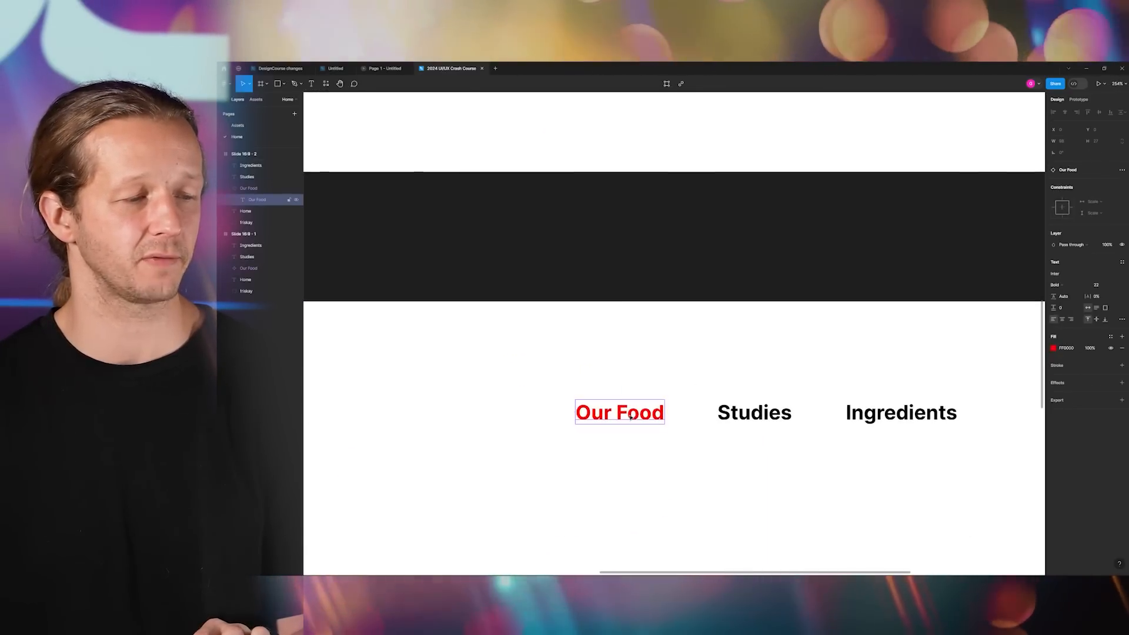
double_click(630, 415)
triple_click(629, 415)
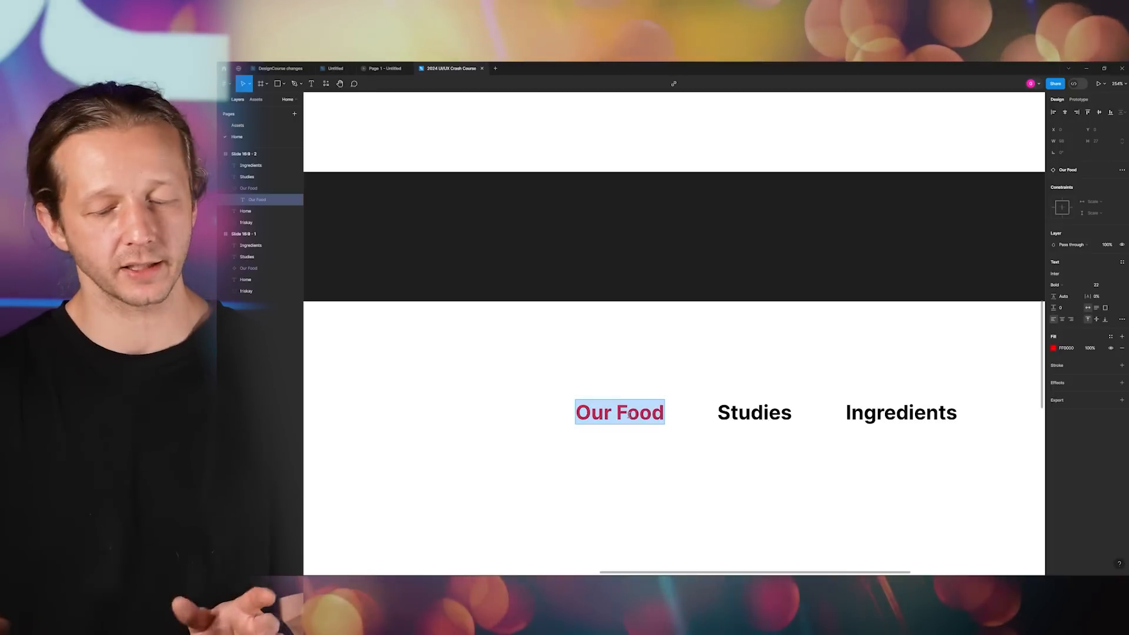
text(Whatever)
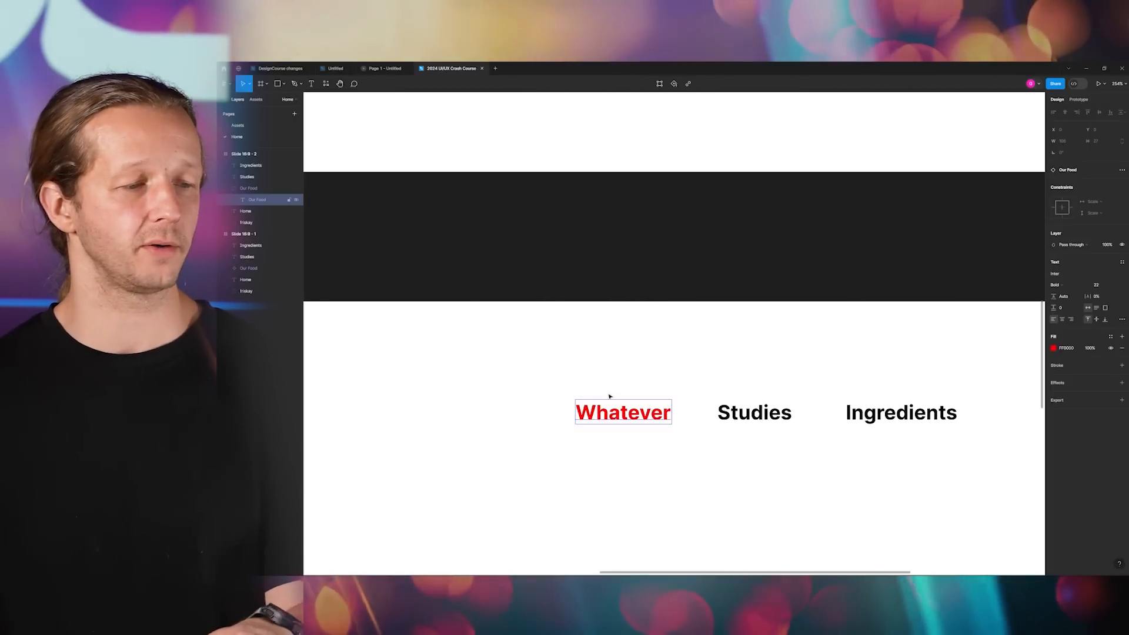
click(668, 343)
- Compare the food links in both frames and delete the lower page frame with the Whatever link
scroll(667, 343, down, 10)
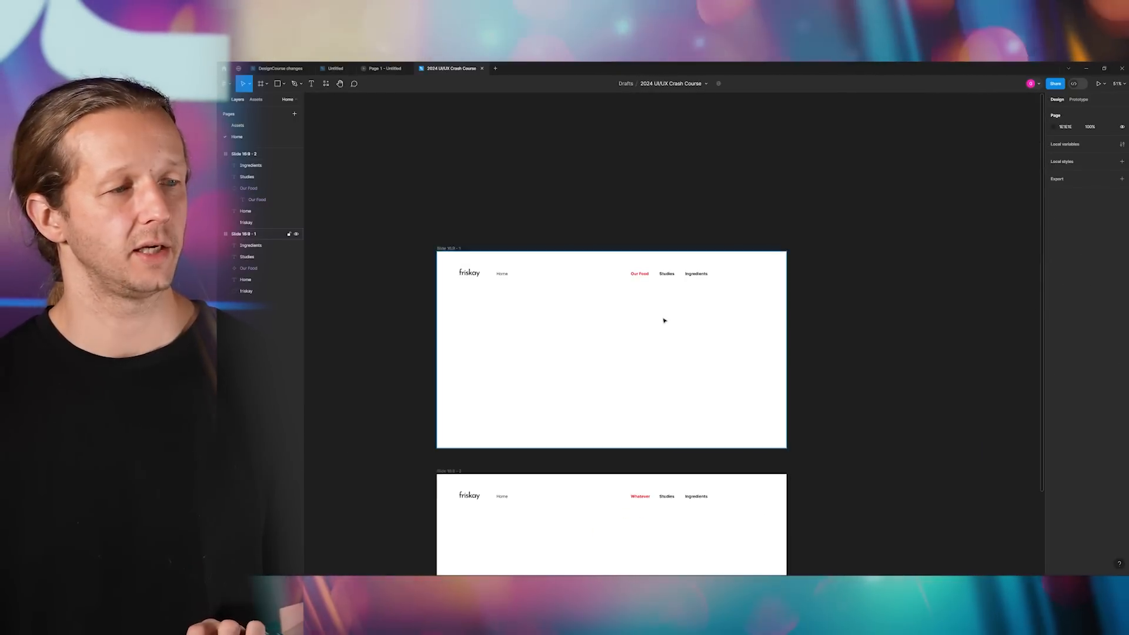
scroll(643, 250, up, 8)
scroll(650, 248, down, 8)
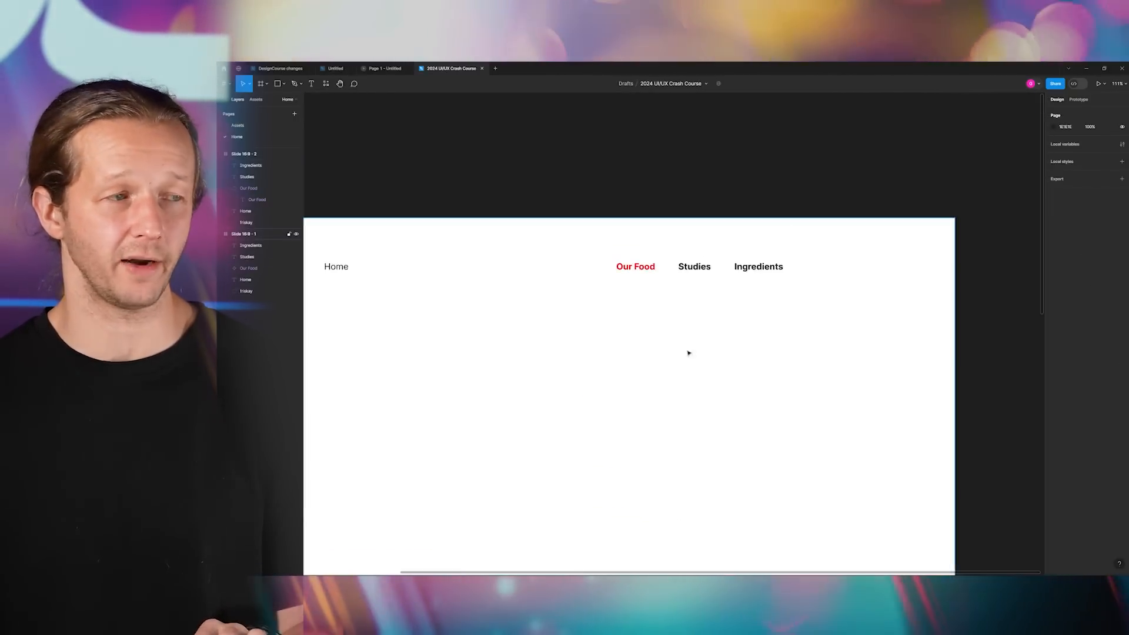
scroll(624, 395, up, 2)
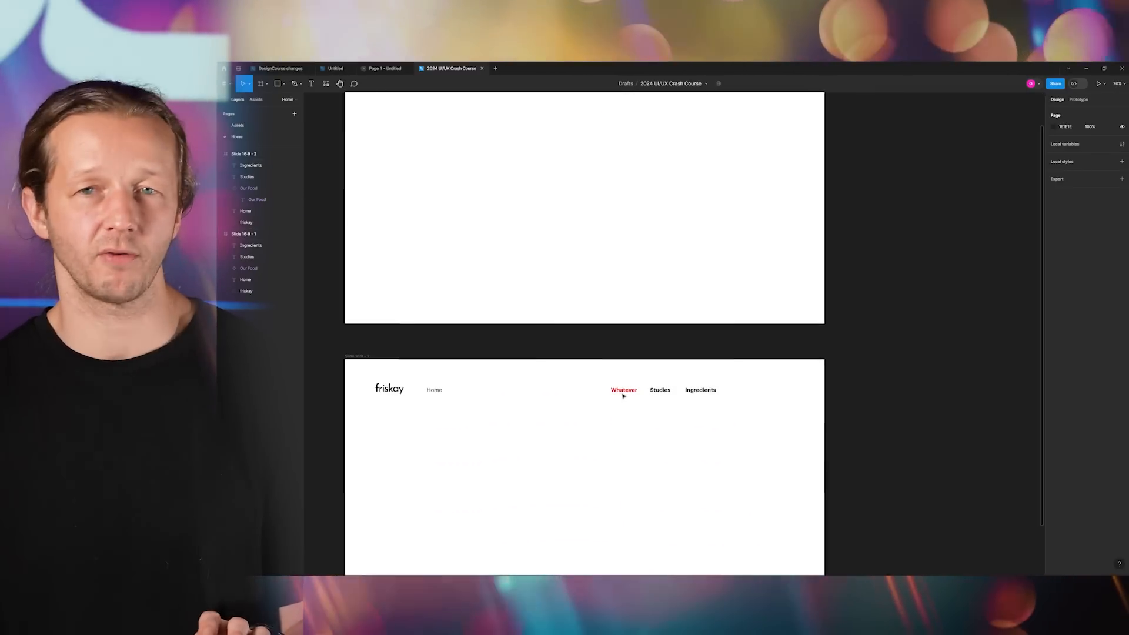
scroll(635, 366, down, 2)
scroll(584, 345, up, 1)
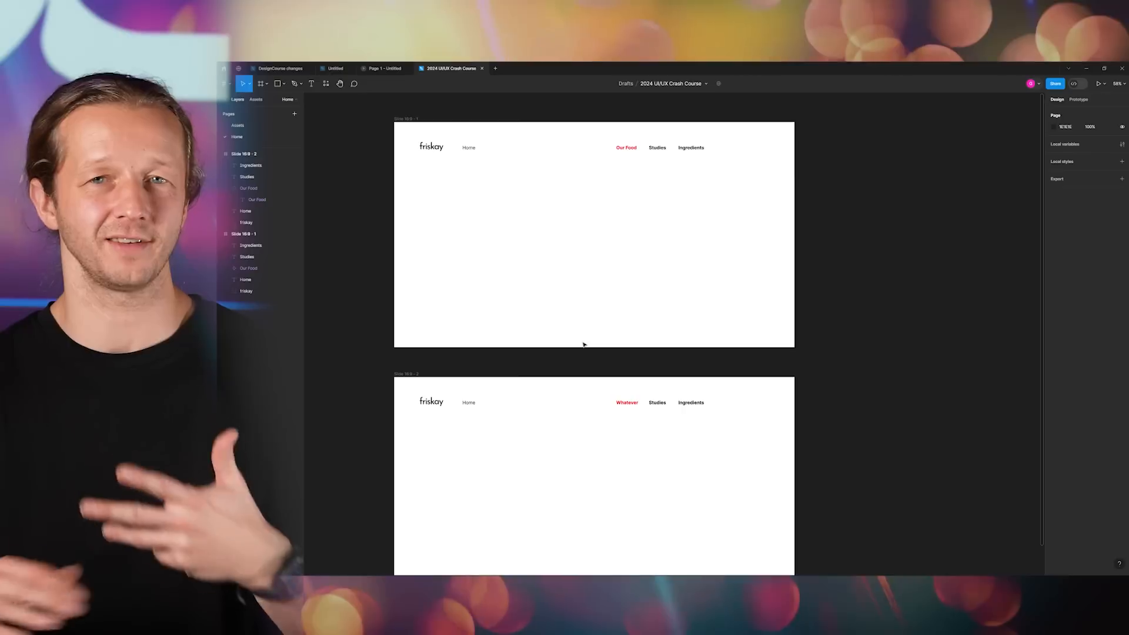
click(410, 375)
key(Delete)
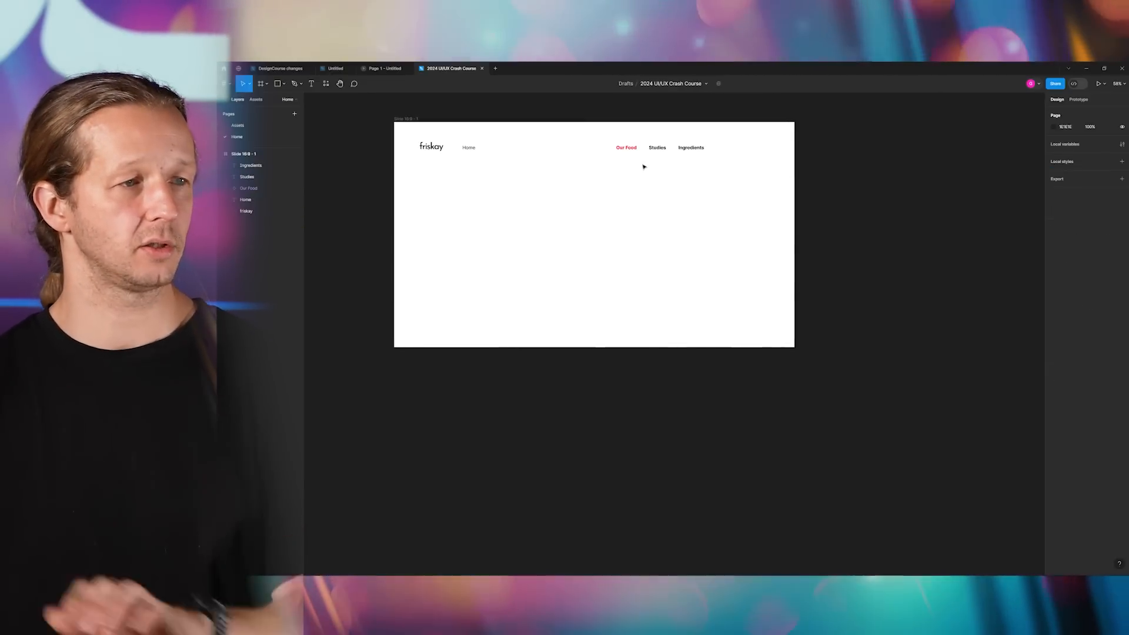
- Set the Our Food component's text colour back to black 000000
scroll(634, 142, up, 5)
drag(637, 148, 603, 213)
click(587, 226)
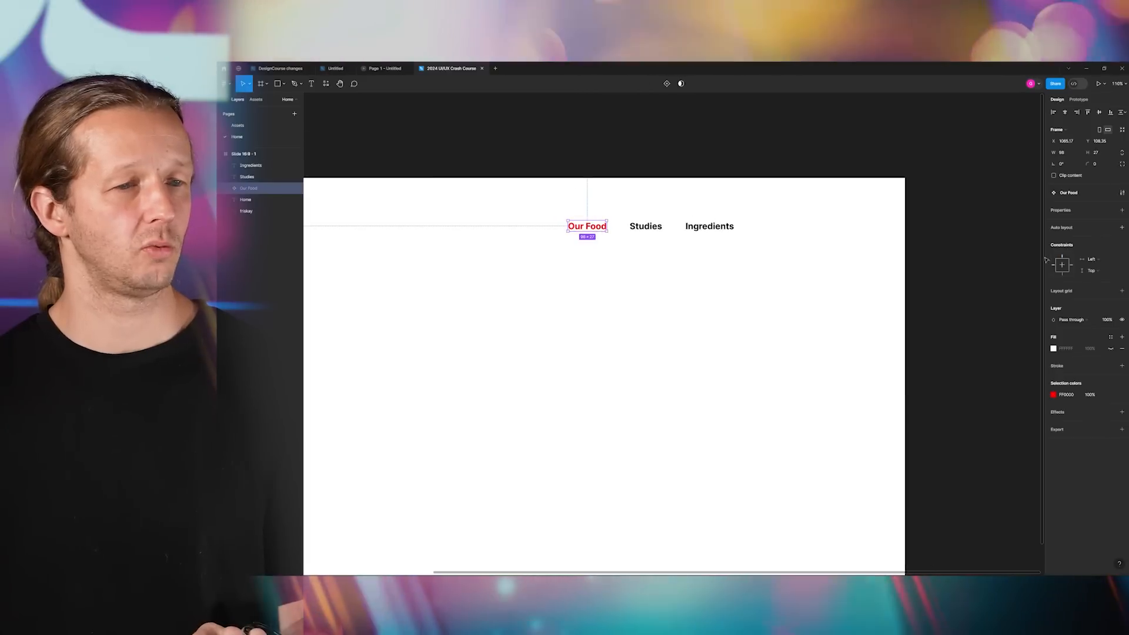
click(1054, 395)
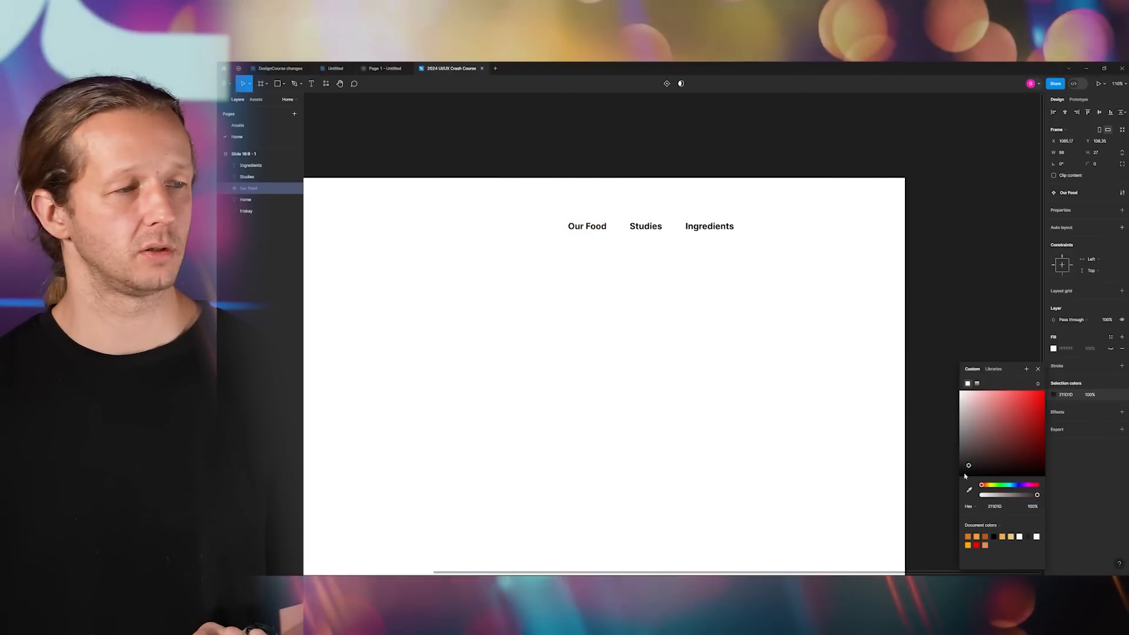
drag(964, 476, 959, 481)
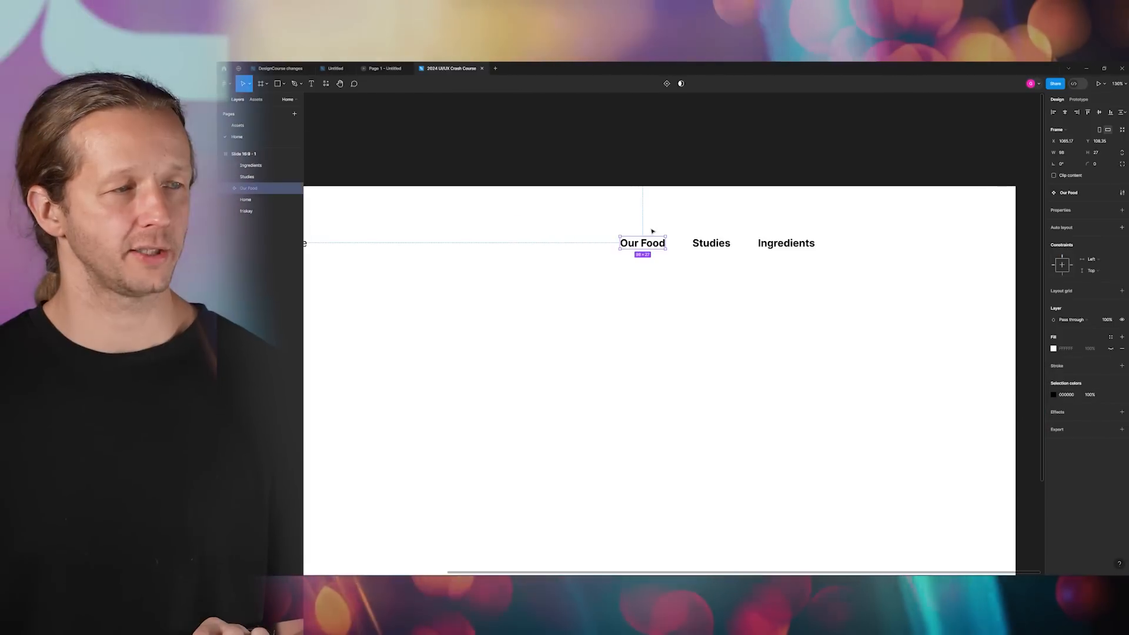
- Add auto layout to the Our Food component
click(652, 231)
click(652, 248)
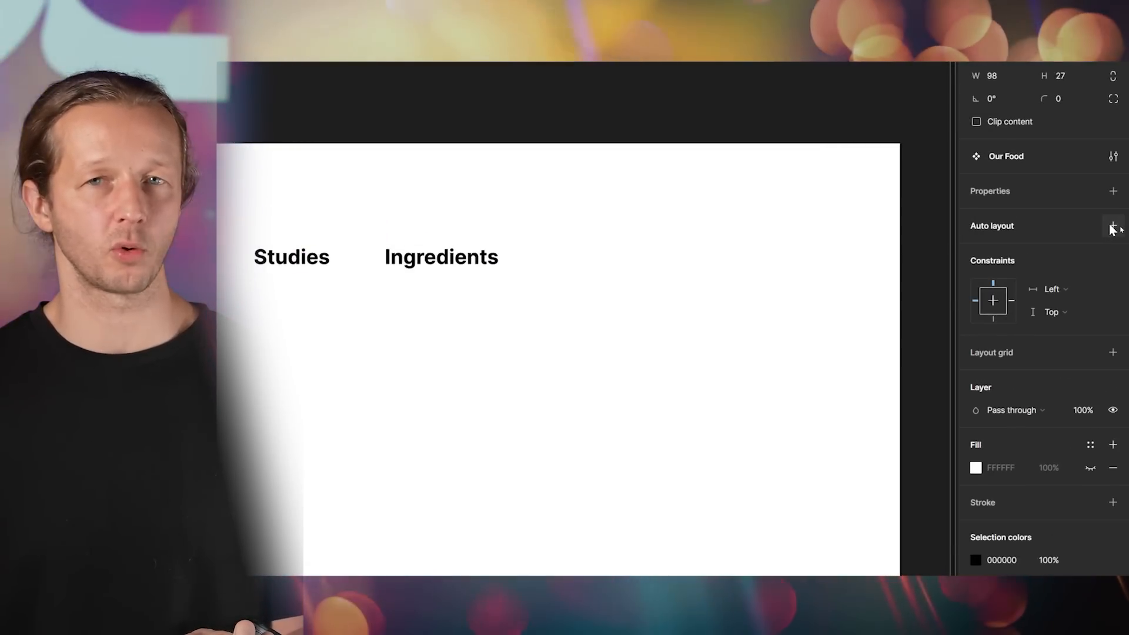
click(1112, 227)
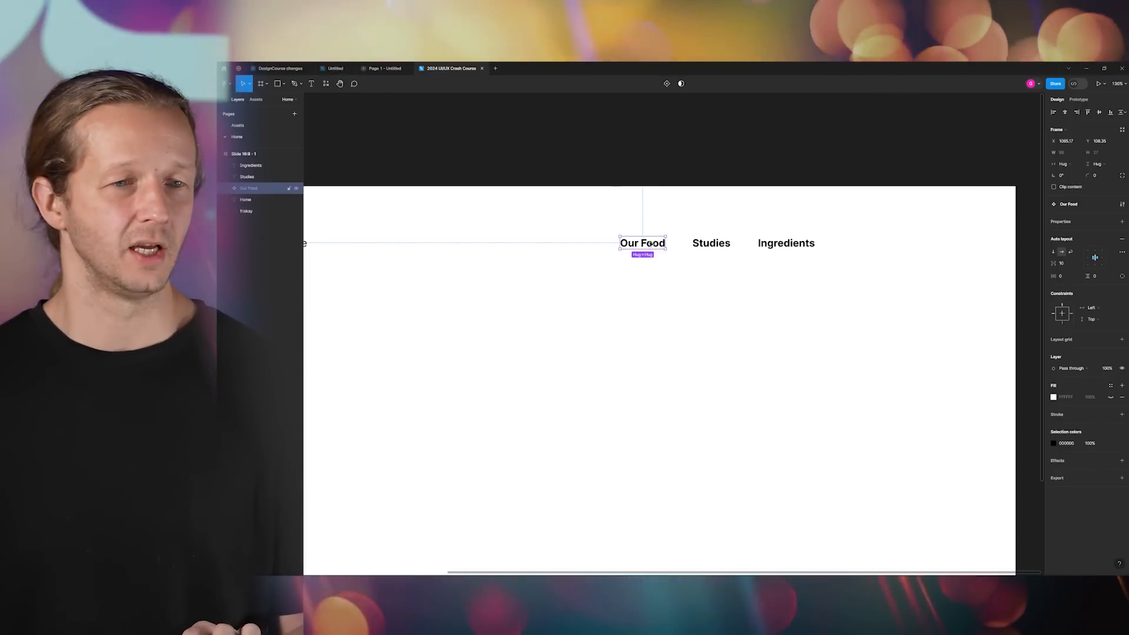
- Delete the plain Studies and Ingredients text links beside the Our Food component
click(710, 244)
key(Delete)
click(787, 243)
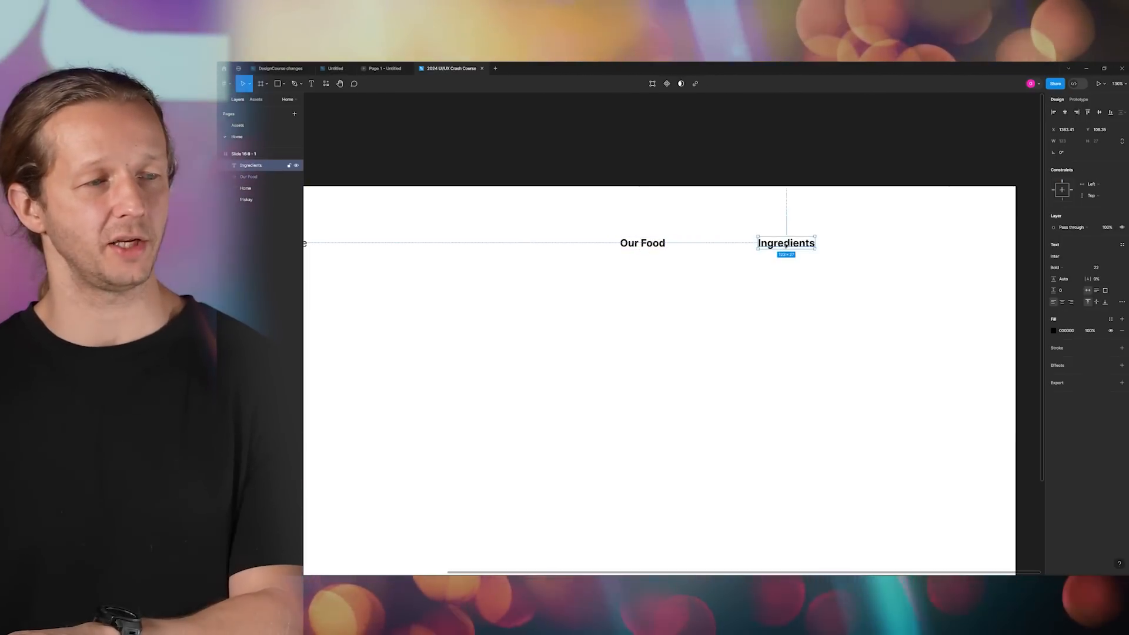
key(Delete)
- Duplicate the Our Food component, place the copy just to its right, and change the copy's text to "Ingredients"
click(652, 249)
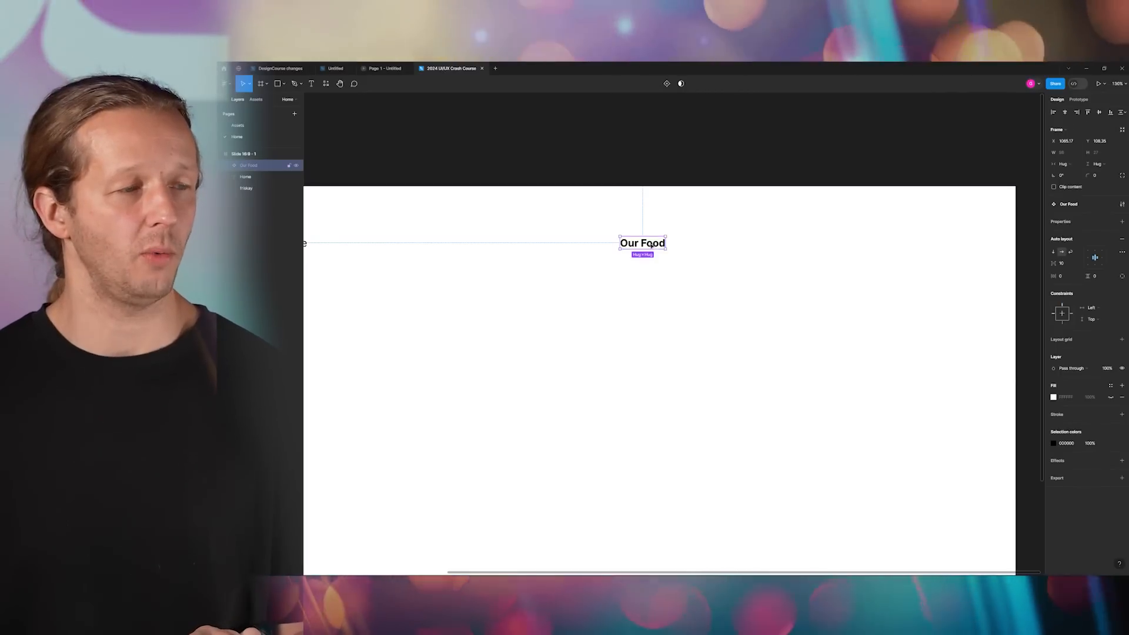
key(ctrl+d)
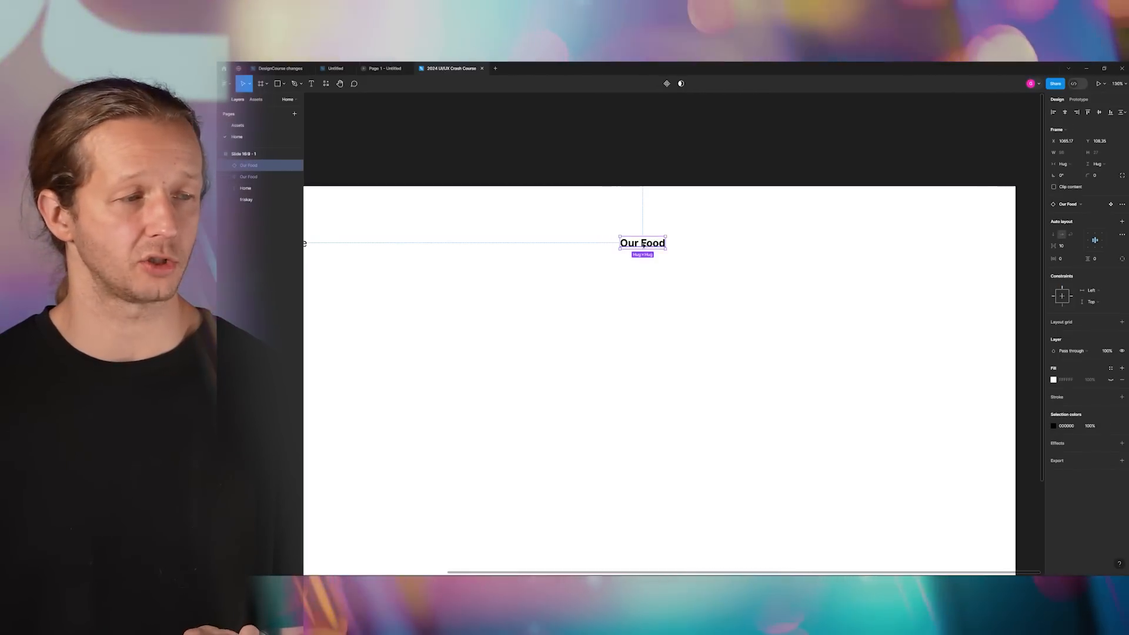
drag(641, 244, 728, 243)
double_click(725, 243)
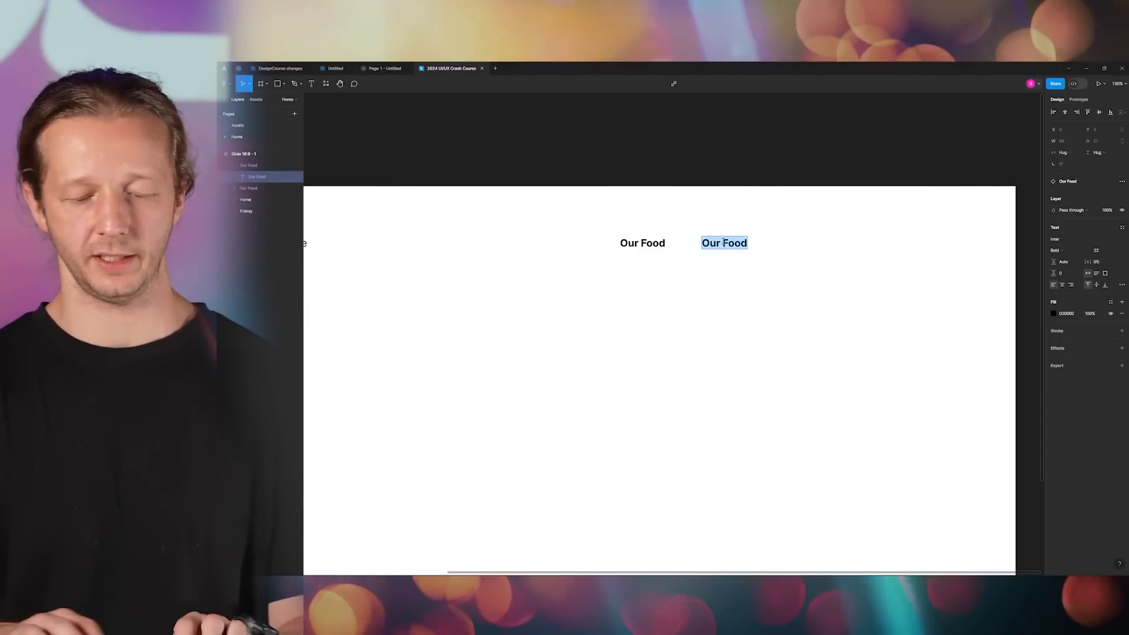
text(iNG)
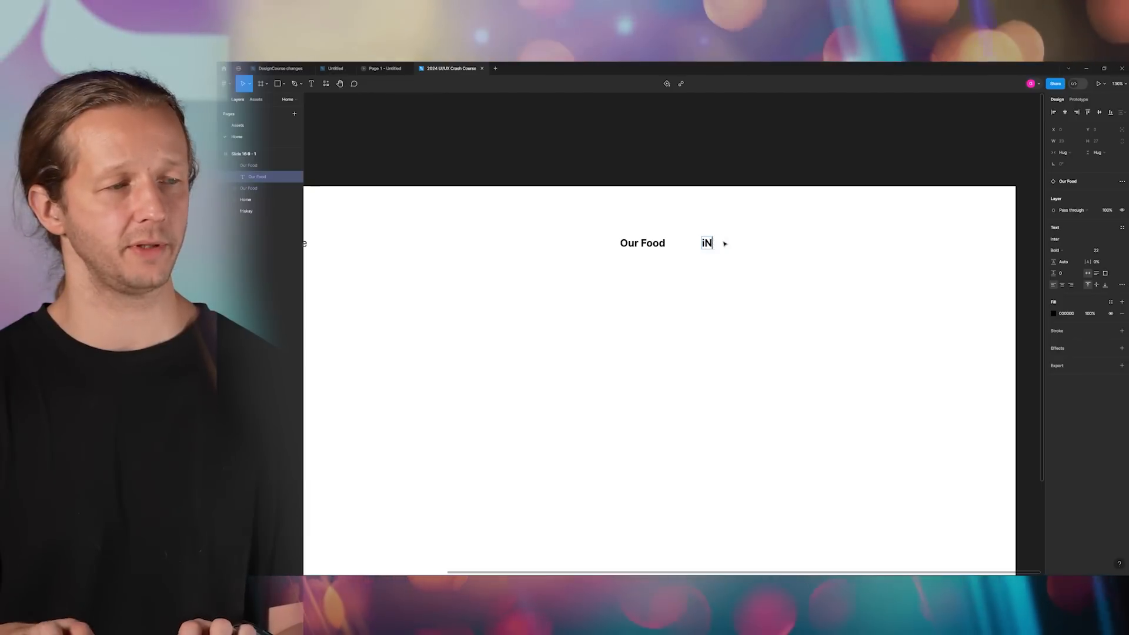
key(BackSpace)
key(BackSpace)
key(BackSpace)
text(Ingredients)
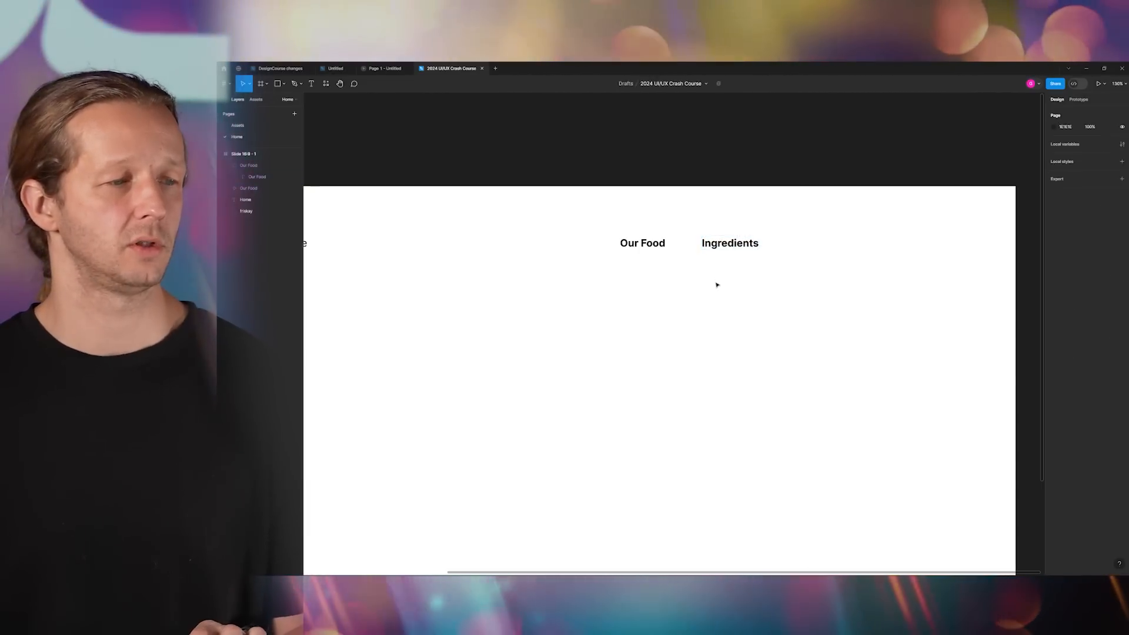
- Wrap the Our Food and Ingredients links together in a horizontal auto-layout frame with a gap of about 49
click(661, 245)
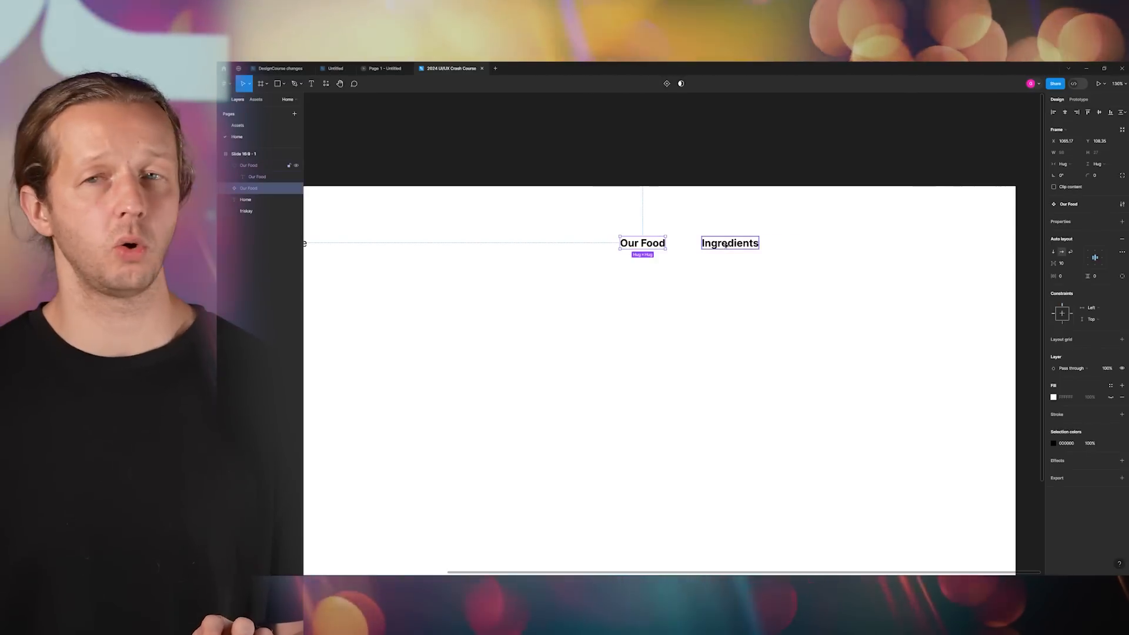
click(743, 273)
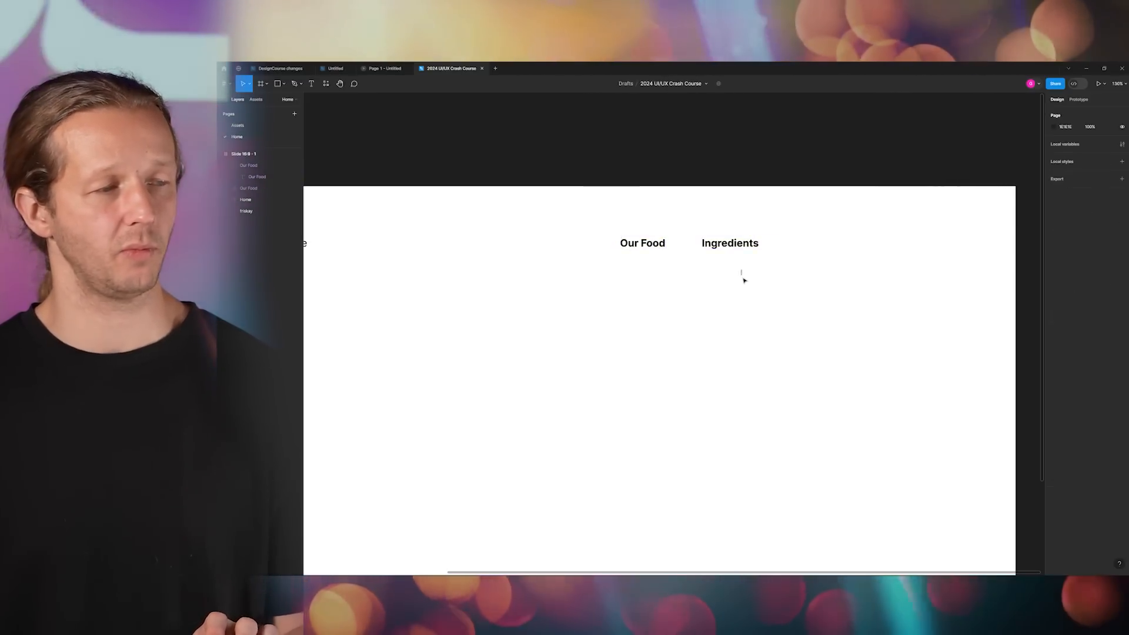
scroll(731, 275, down, 5)
scroll(711, 281, up, 4)
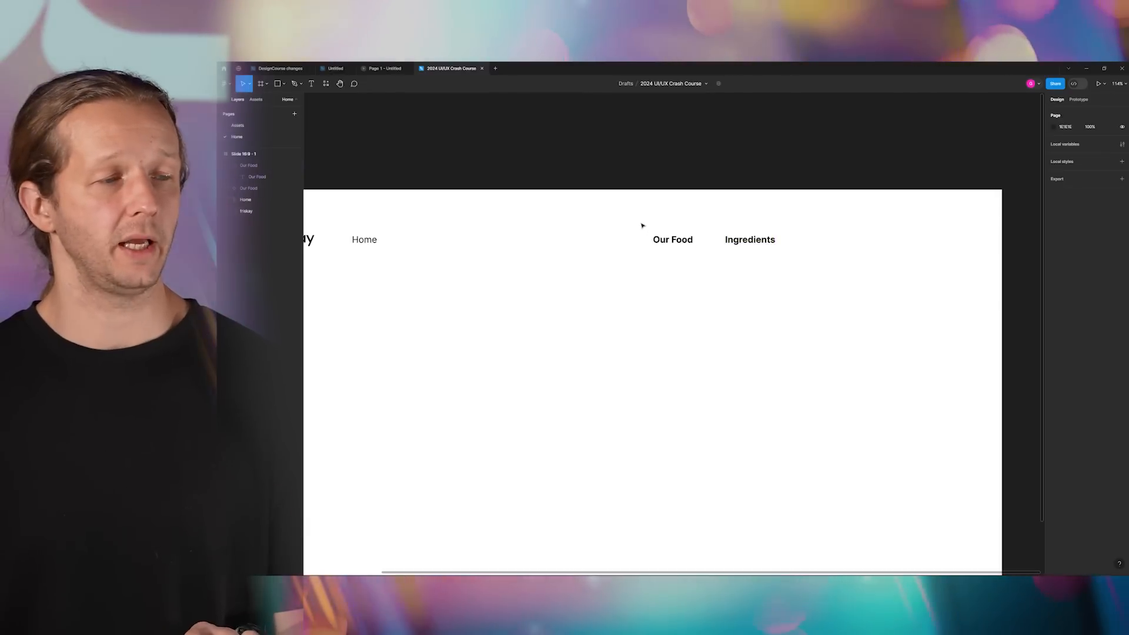
drag(733, 240, 803, 272)
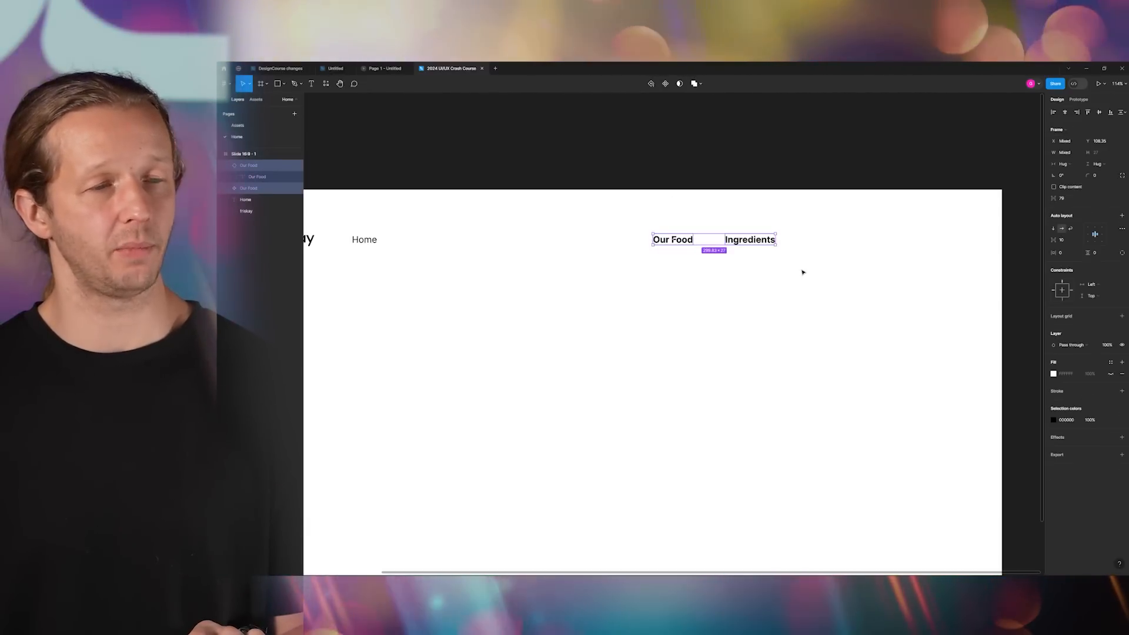
drag(650, 217, 893, 270)
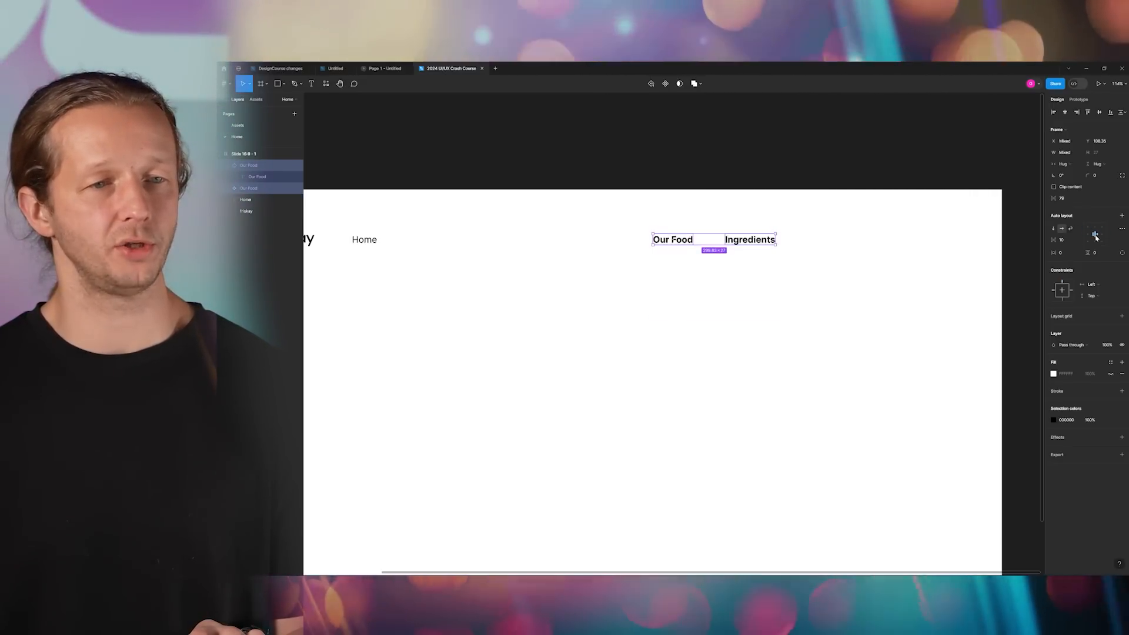
drag(1054, 240, 1045, 242)
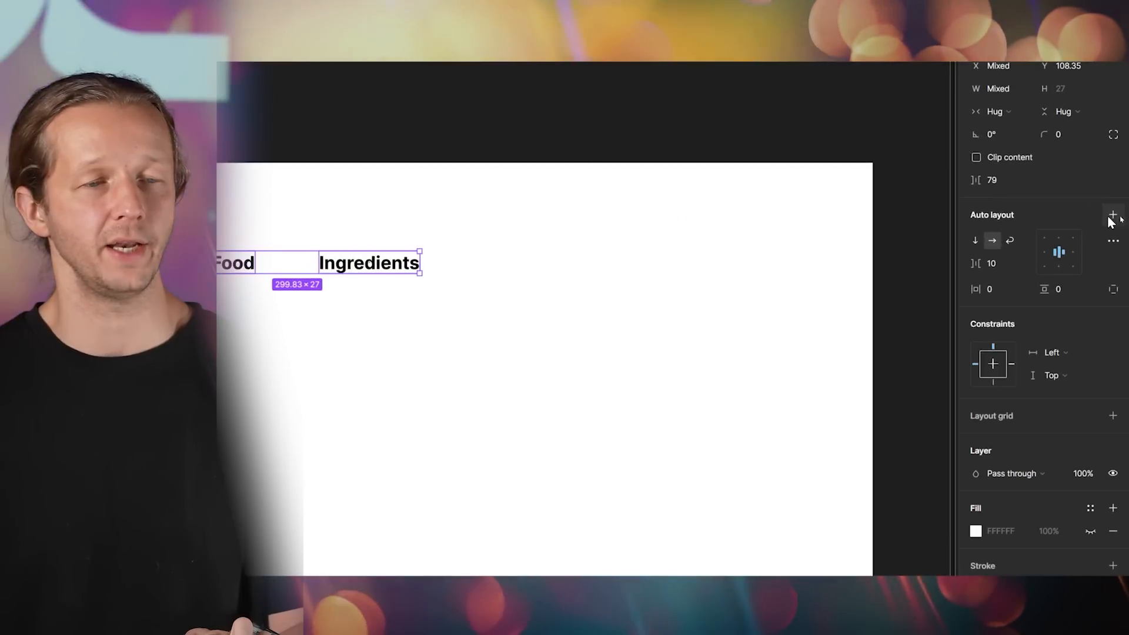
click(1114, 216)
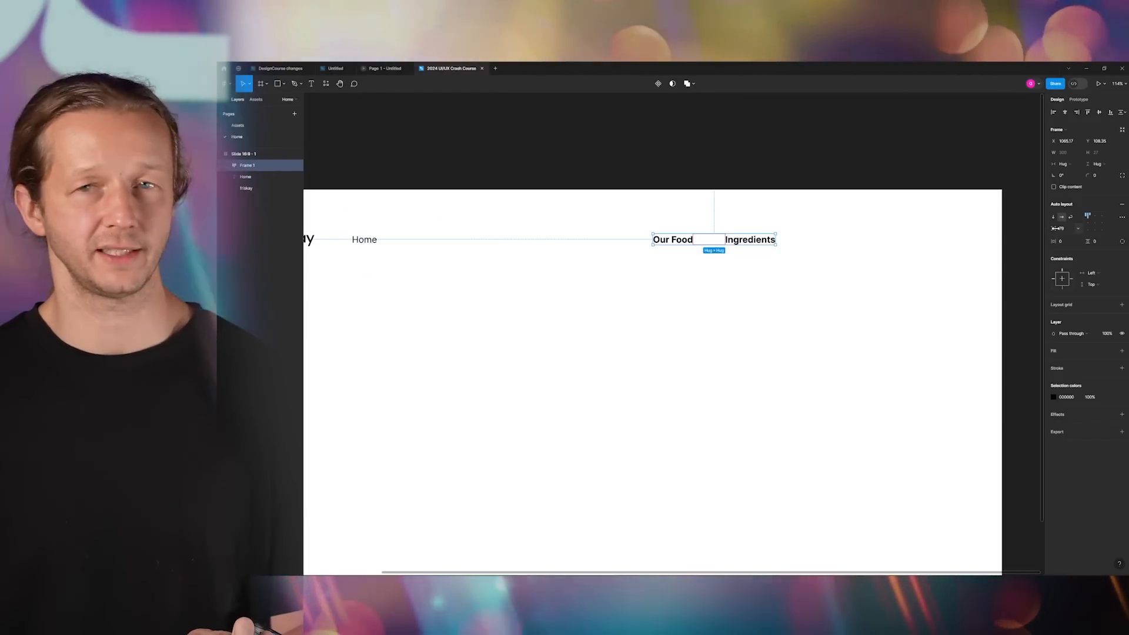
drag(1055, 228, 1035, 242)
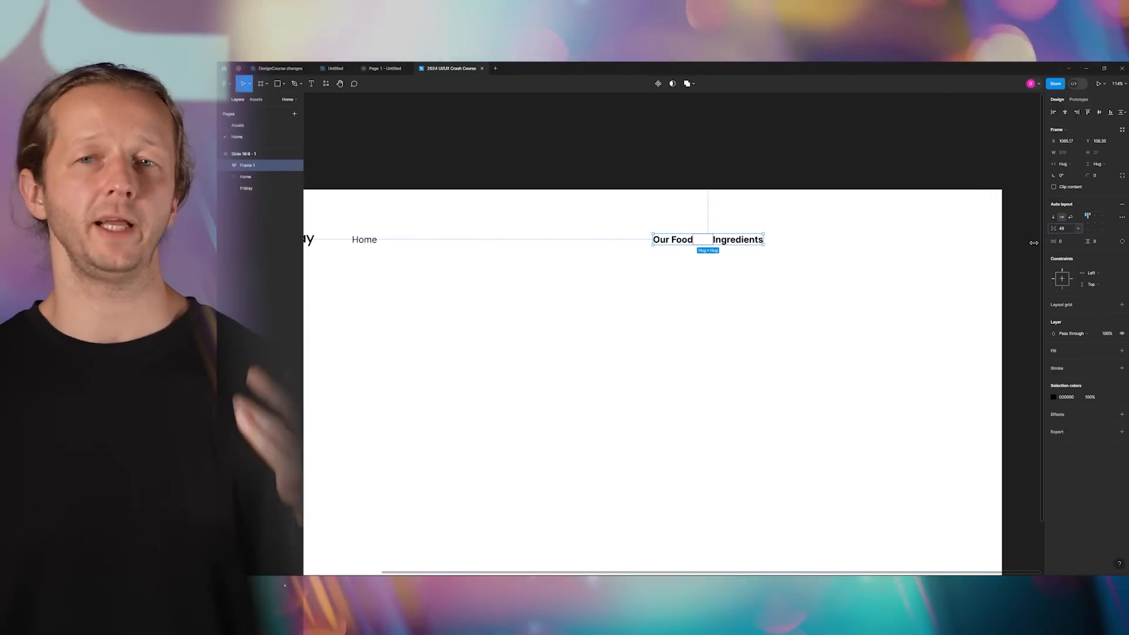
- Examine how the Ingredients instance and its parent auto-layout frame can be selected separately
click(890, 239)
click(737, 242)
double_click(736, 242)
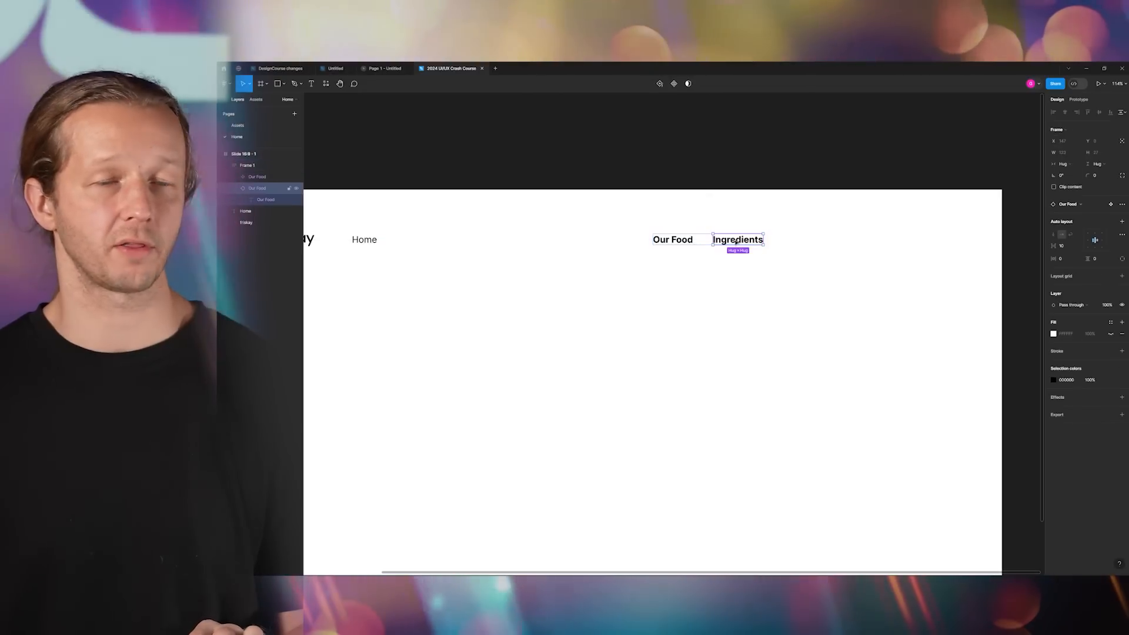
click(746, 270)
double_click(738, 242)
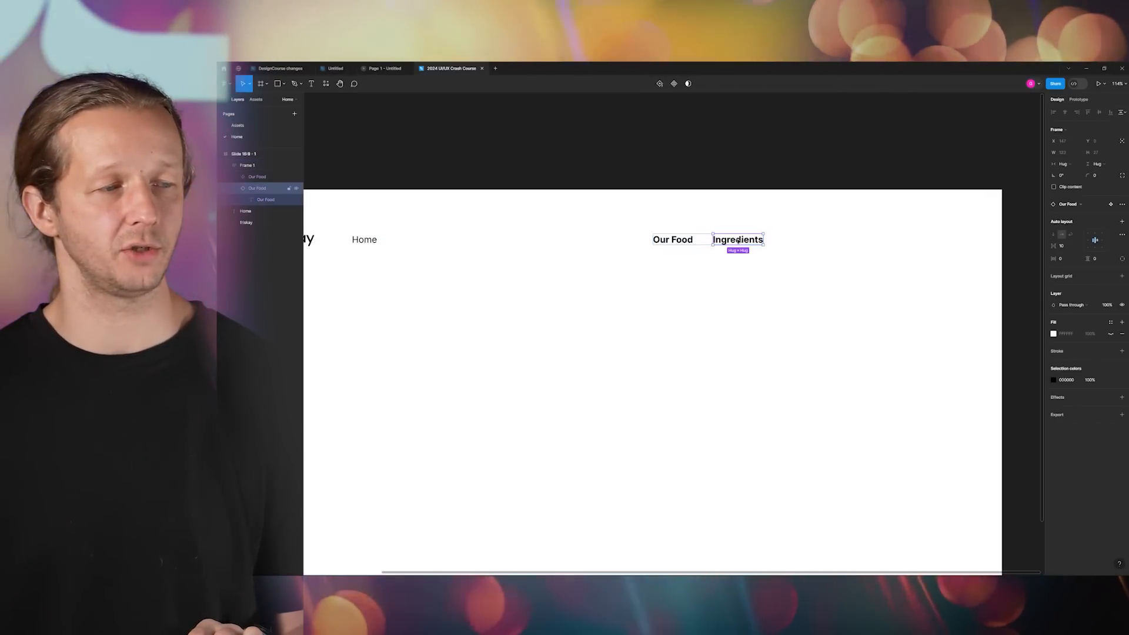
click(743, 261)
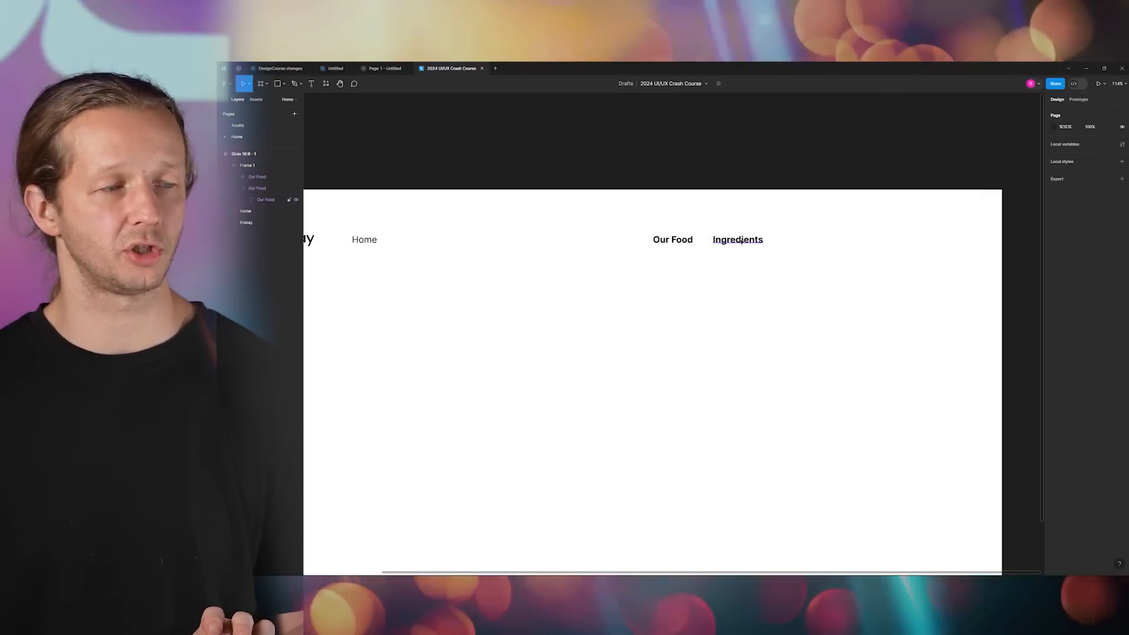
double_click(740, 241)
click(749, 260)
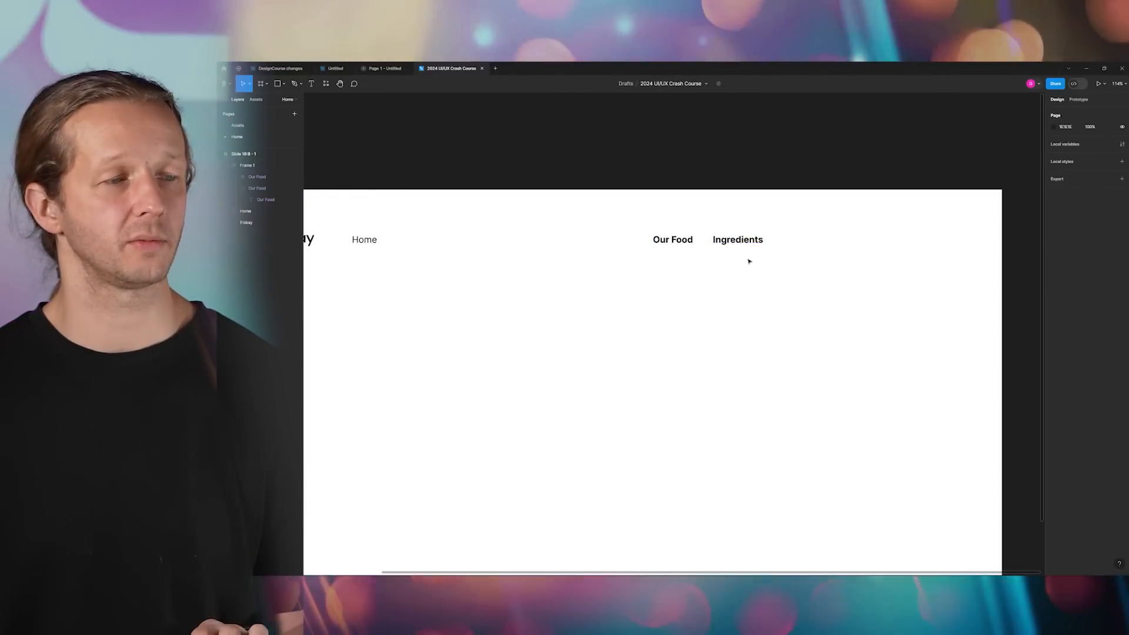
click(744, 243)
double_click(742, 242)
click(751, 259)
click(744, 243)
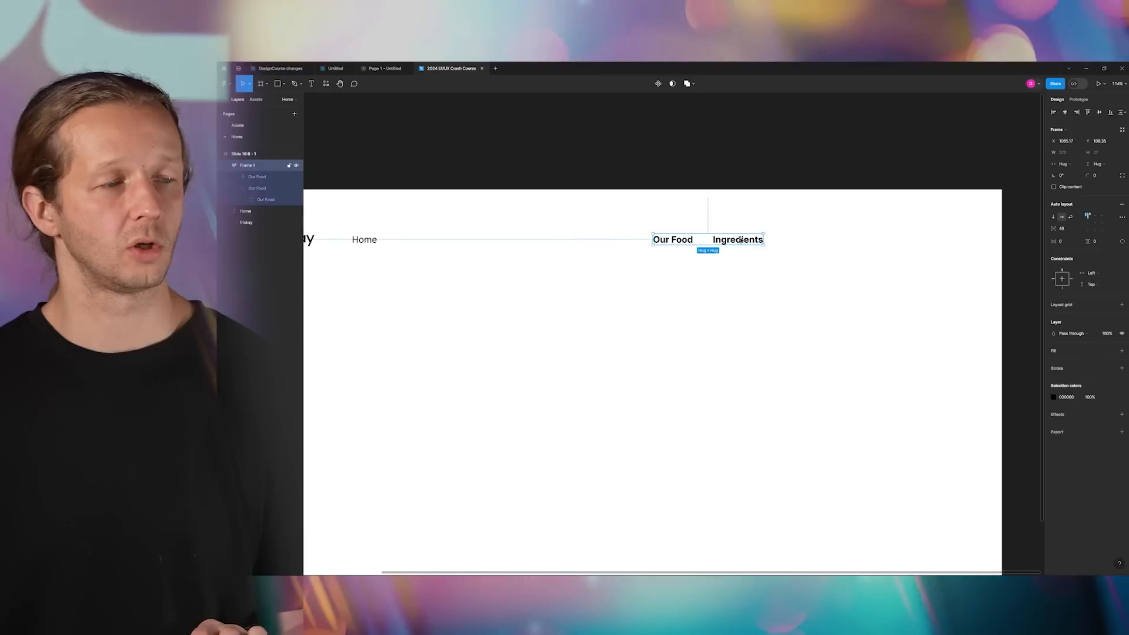
- Duplicate the Ingredients link inside the auto-layout frame and change the copy's text to "Studies"
double_click(741, 240)
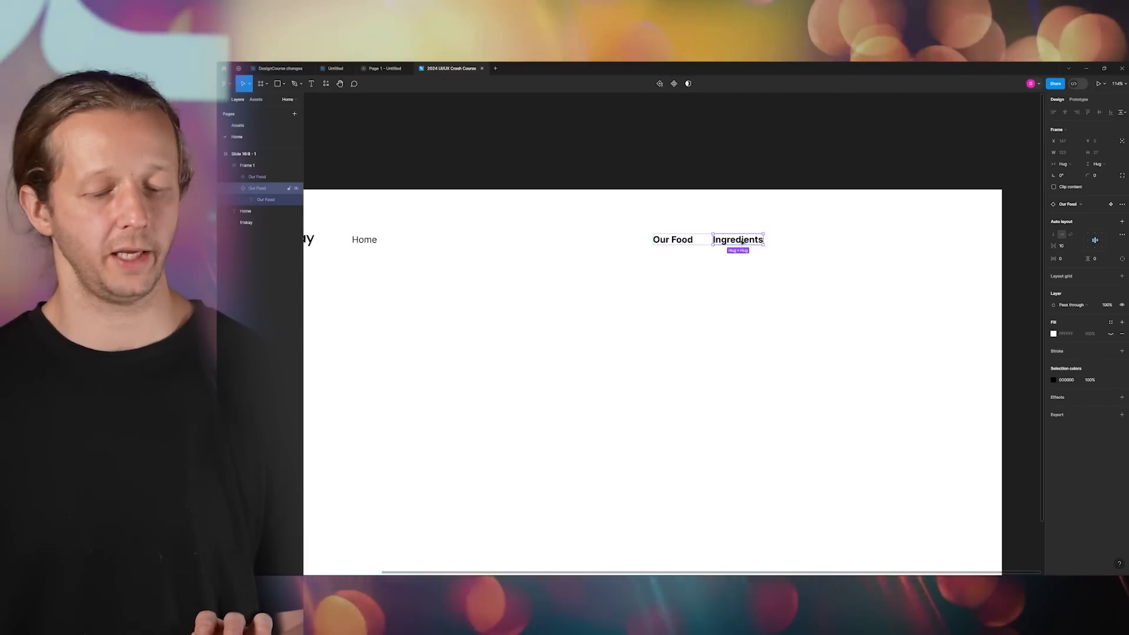
key(ctrl+d)
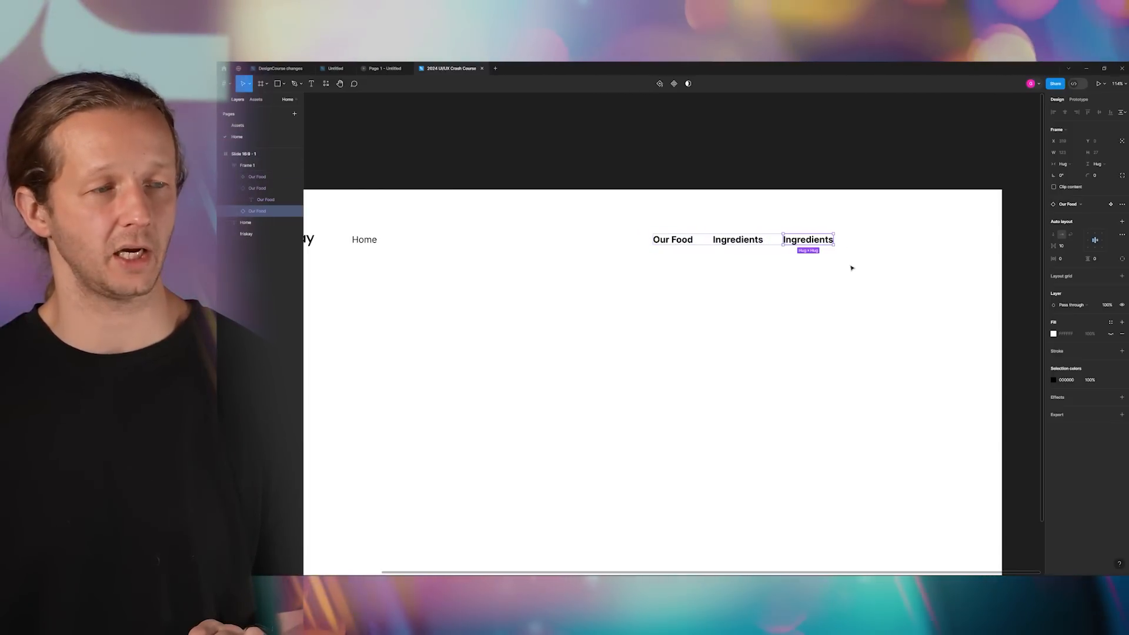
double_click(809, 240)
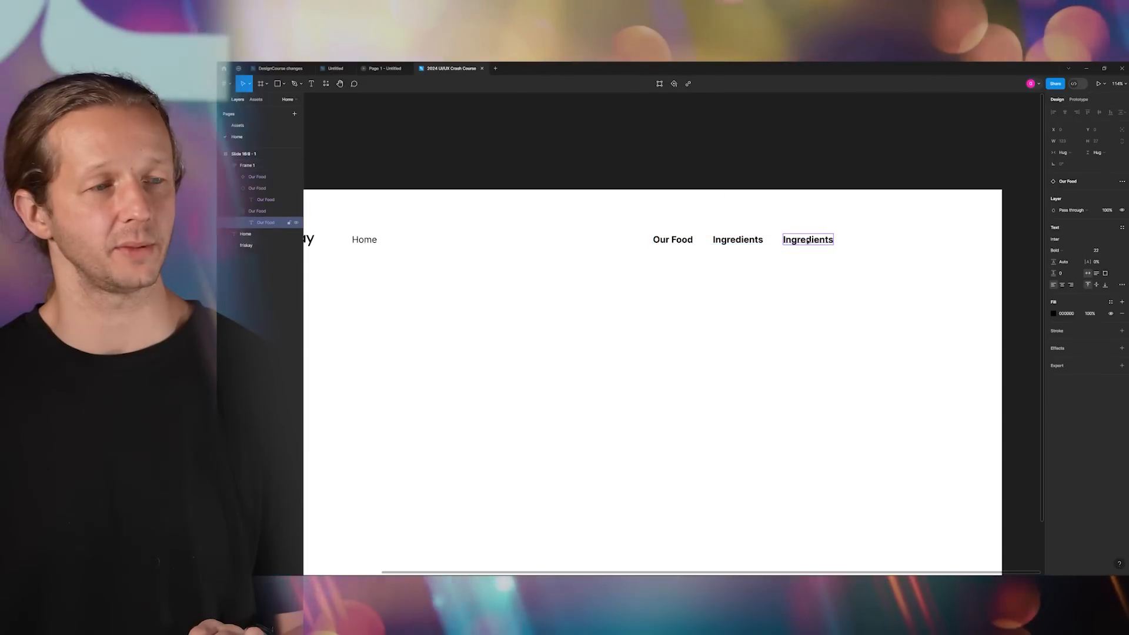
double_click(810, 241)
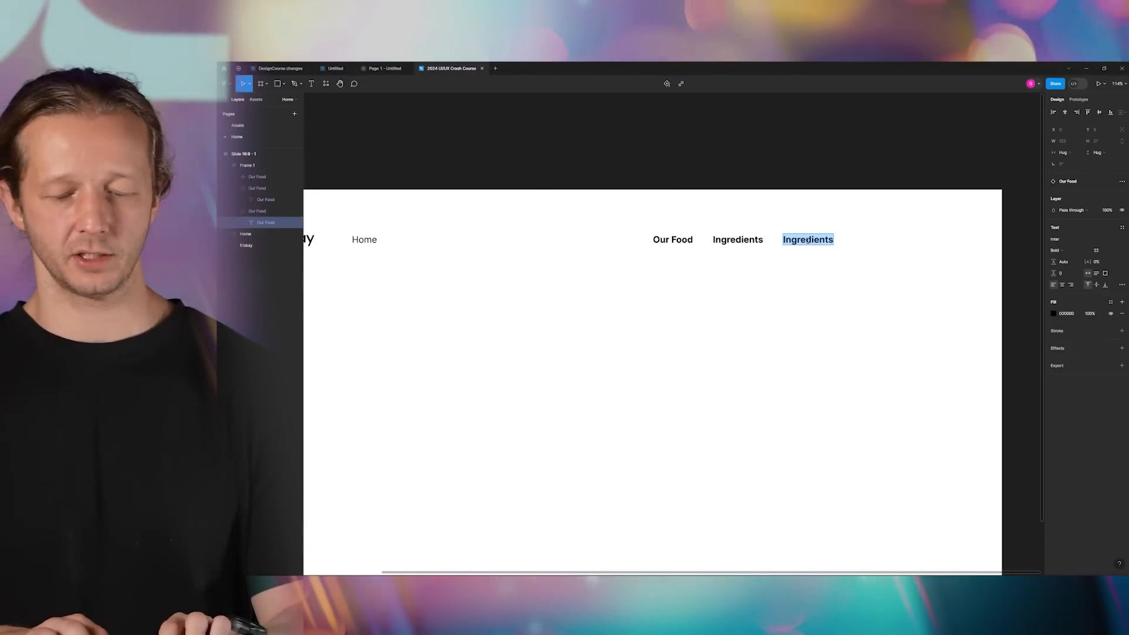
text(Studies)
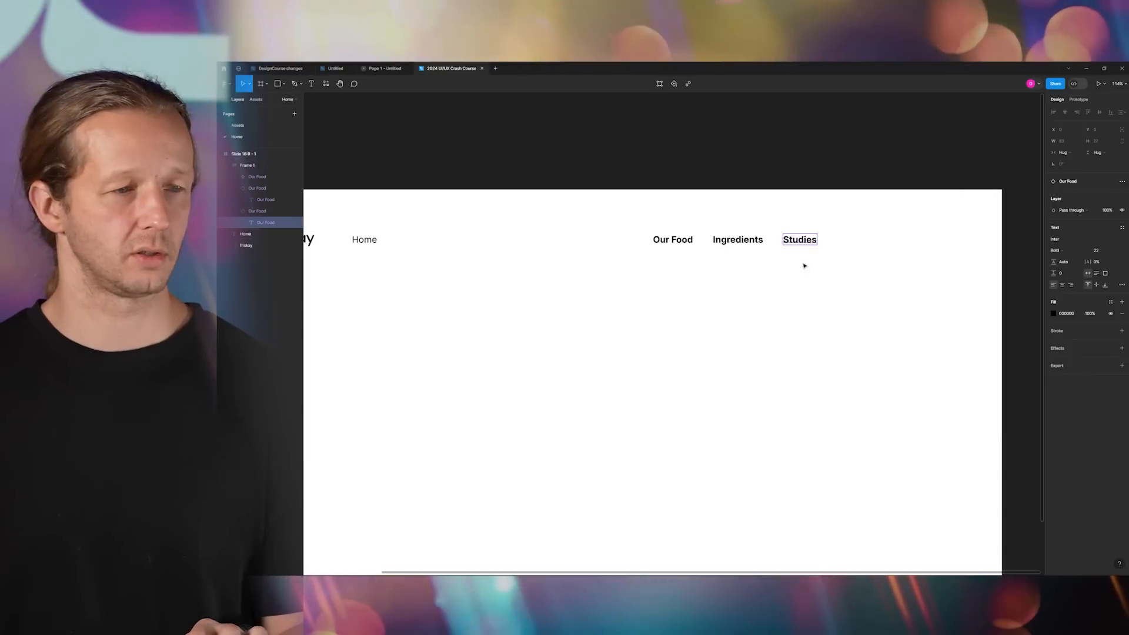
click(840, 275)
- Duplicate the Studies link inside the auto-layout frame and change the copy's text to "FAQ"
double_click(797, 241)
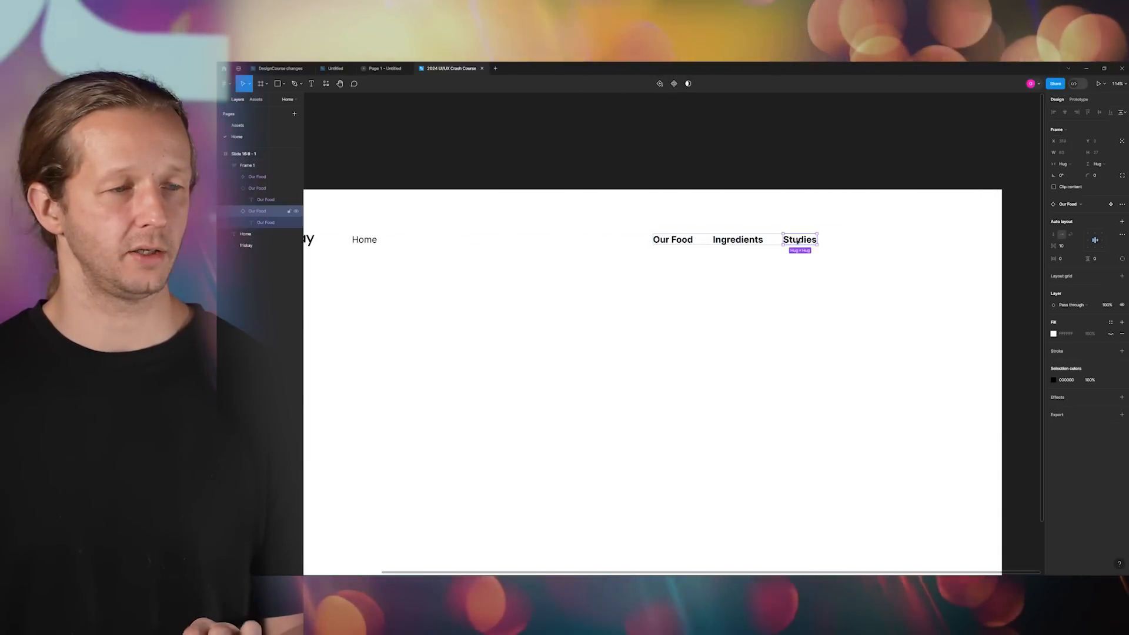
key(ctrl+d)
double_click(851, 241)
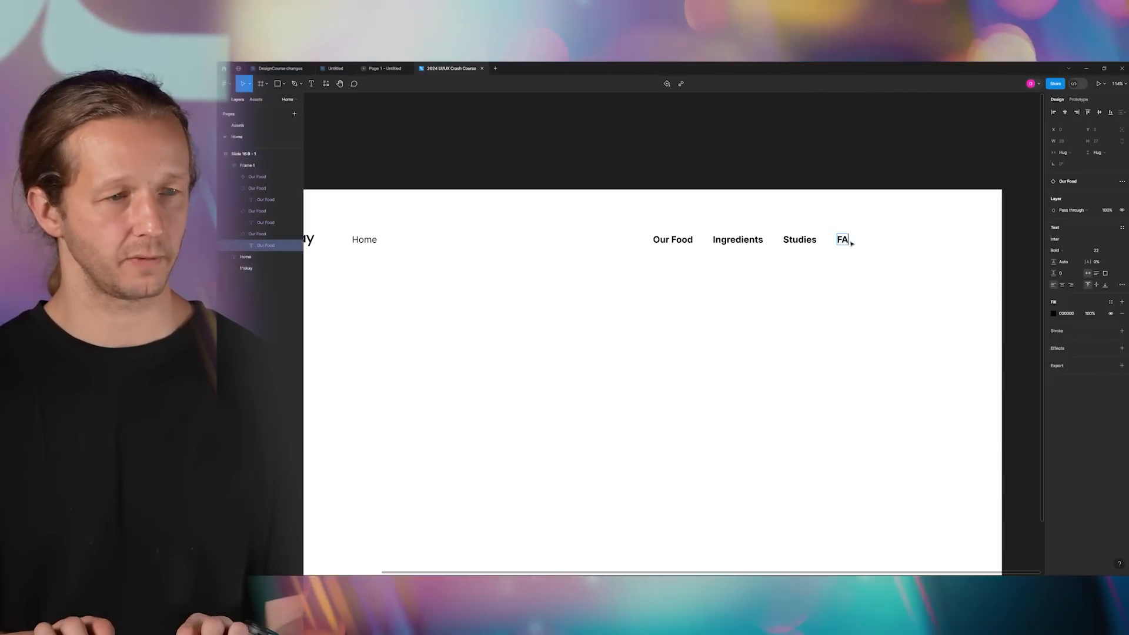
text(Q)
click(843, 275)
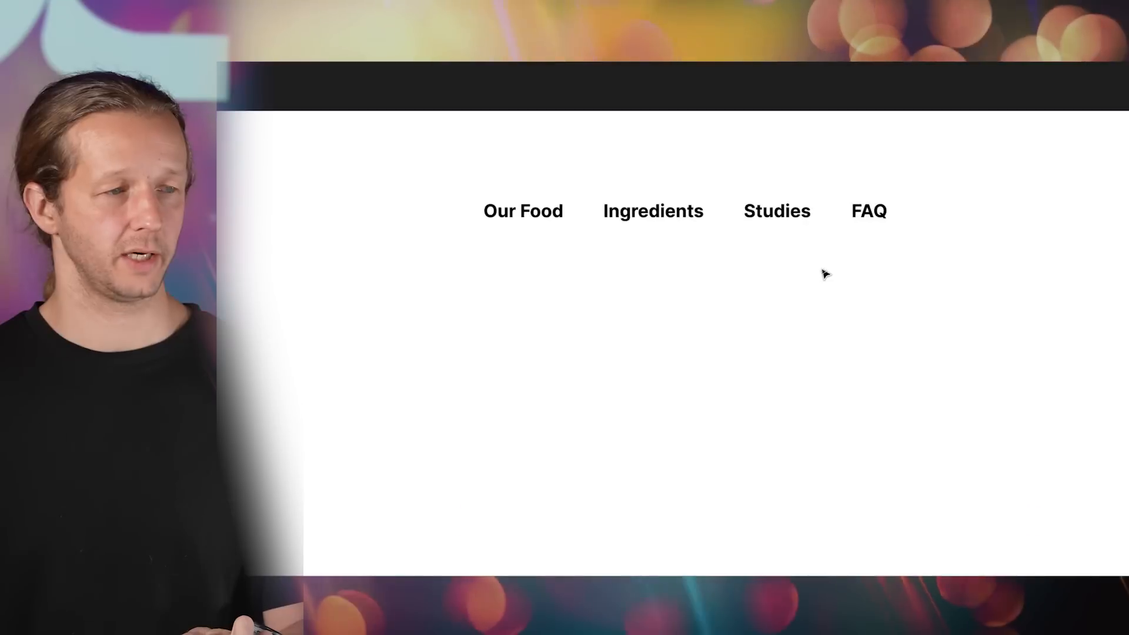
- Show the rulers and guides, and move the navigation frame so that its FAQ end aligns with the right margin guide
key(shift+1)
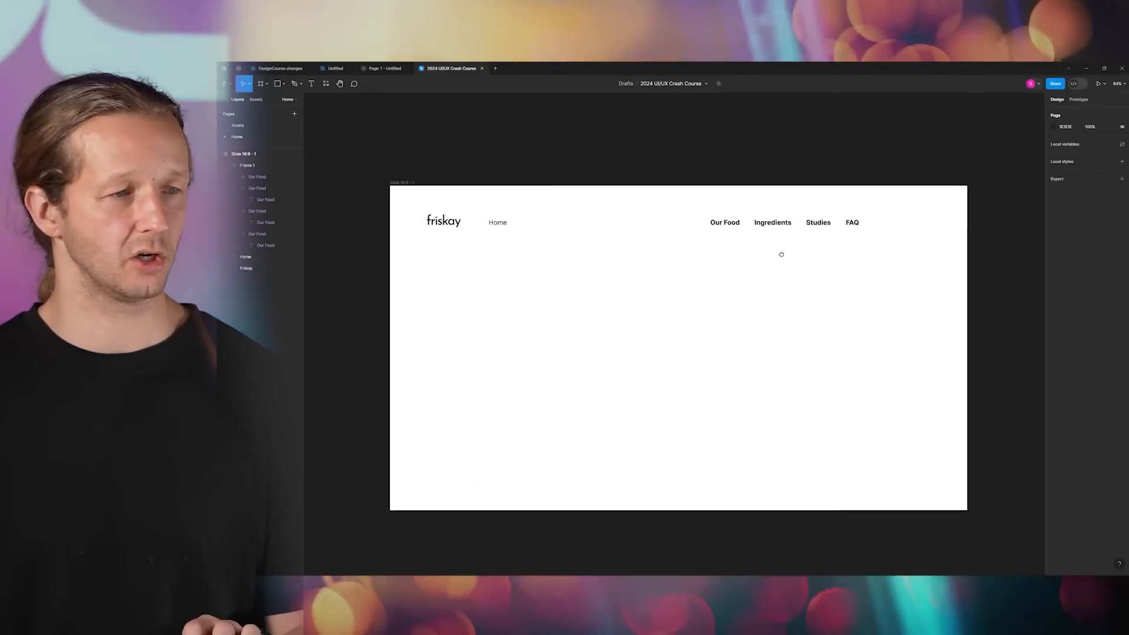
click(406, 181)
click(418, 174)
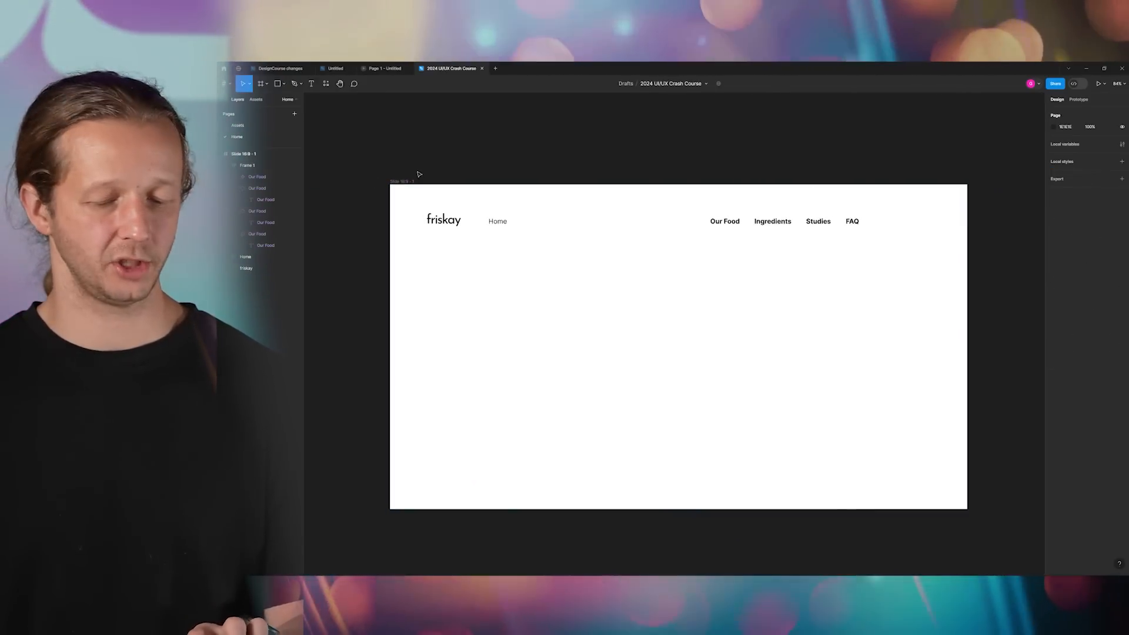
key(shift+r)
drag(699, 209, 883, 223)
click(884, 269)
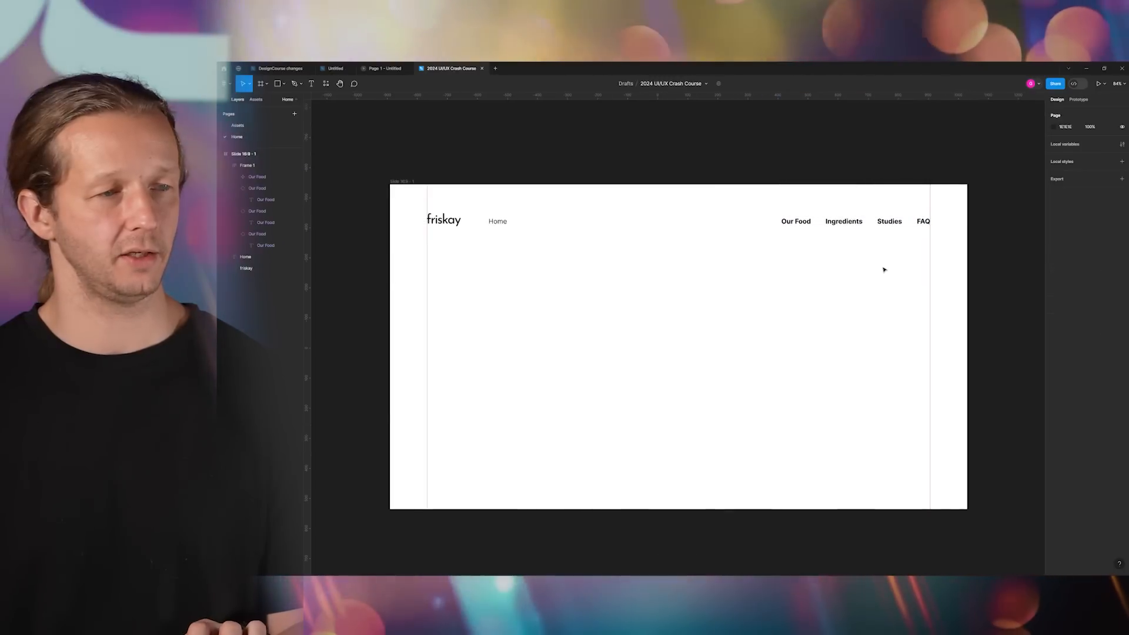
- Add a second variant to the main Our Food component inside the navigation frame
scroll(883, 270, down, 2)
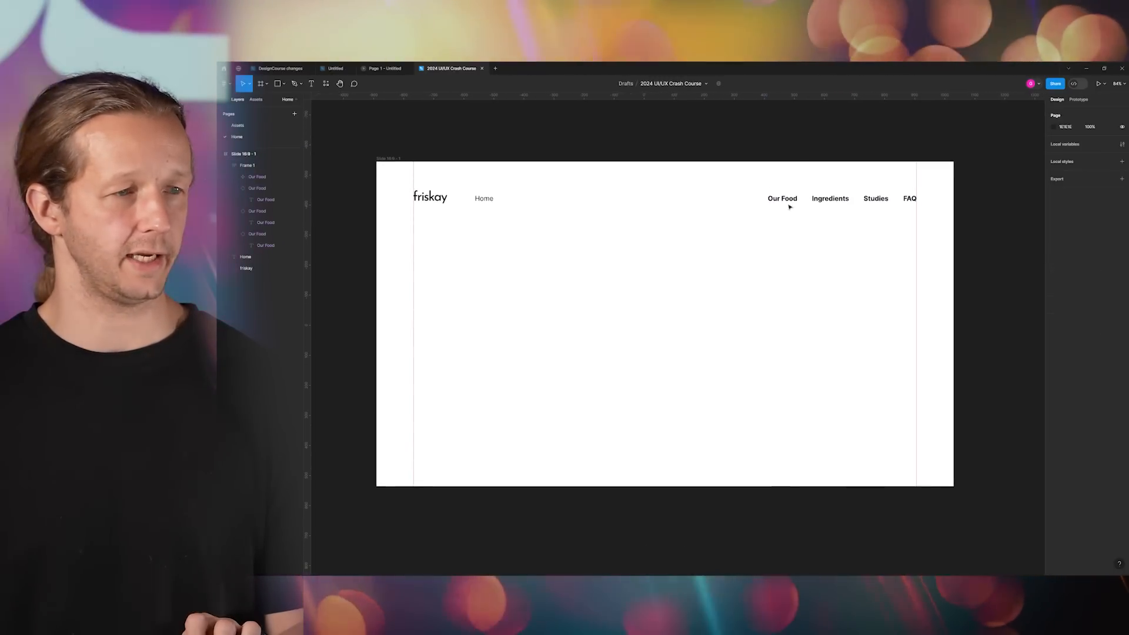
click(785, 200)
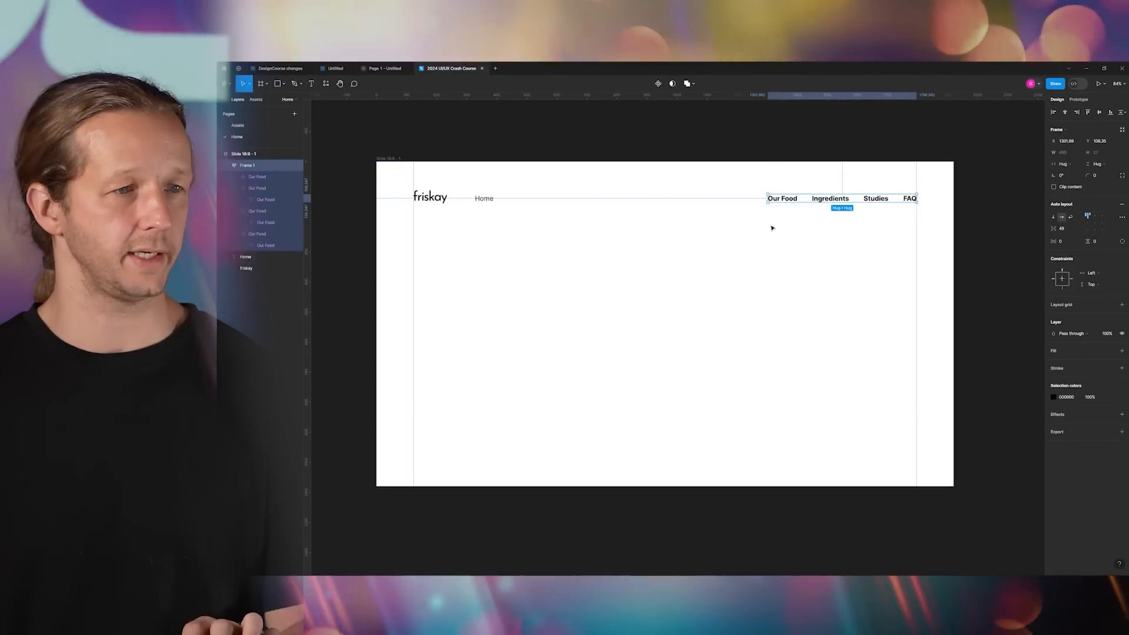
click(1100, 254)
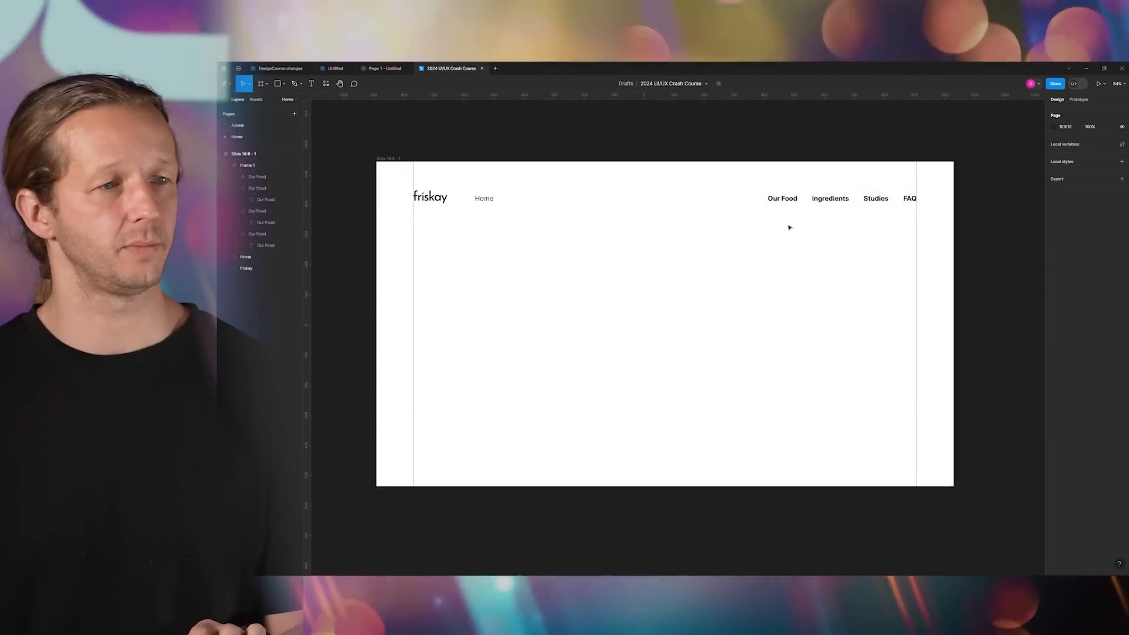
click(784, 200)
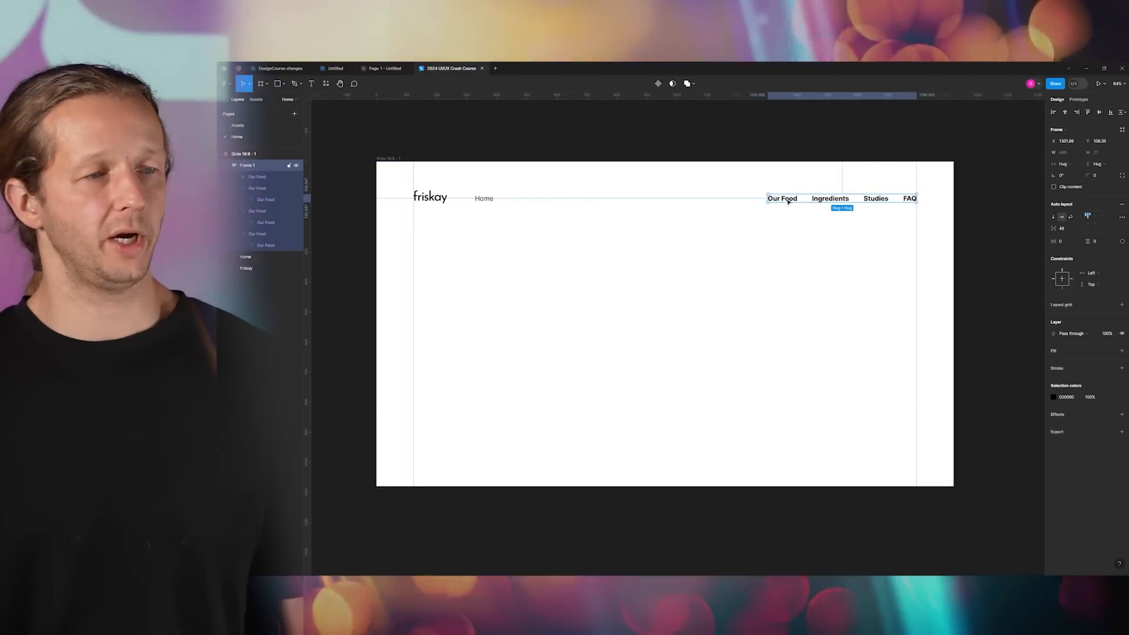
double_click(790, 201)
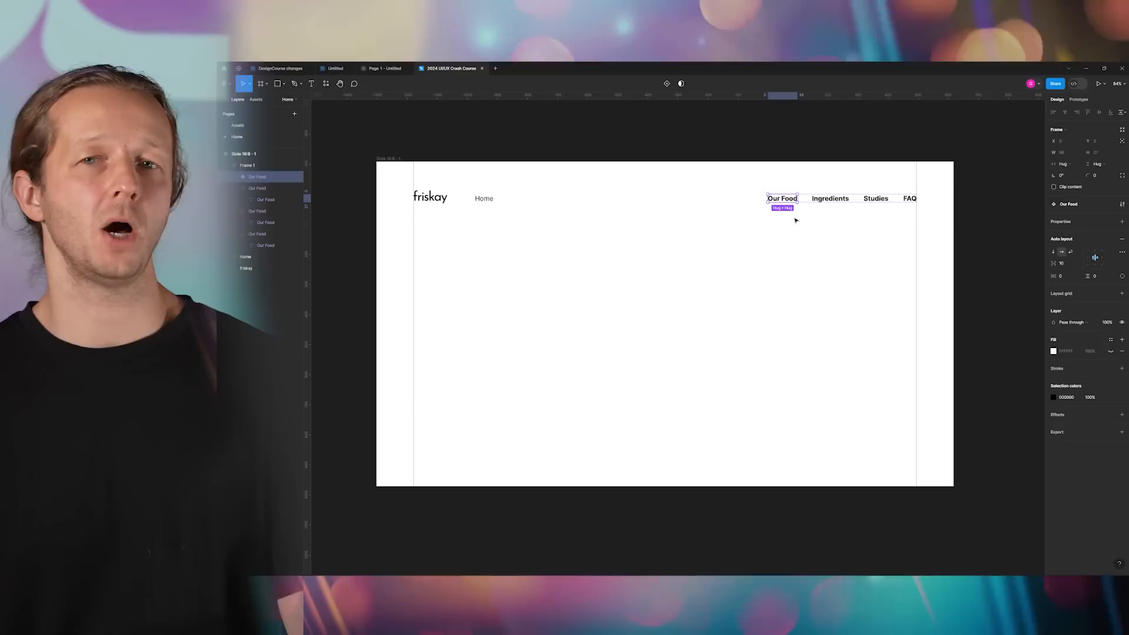
click(796, 220)
click(789, 201)
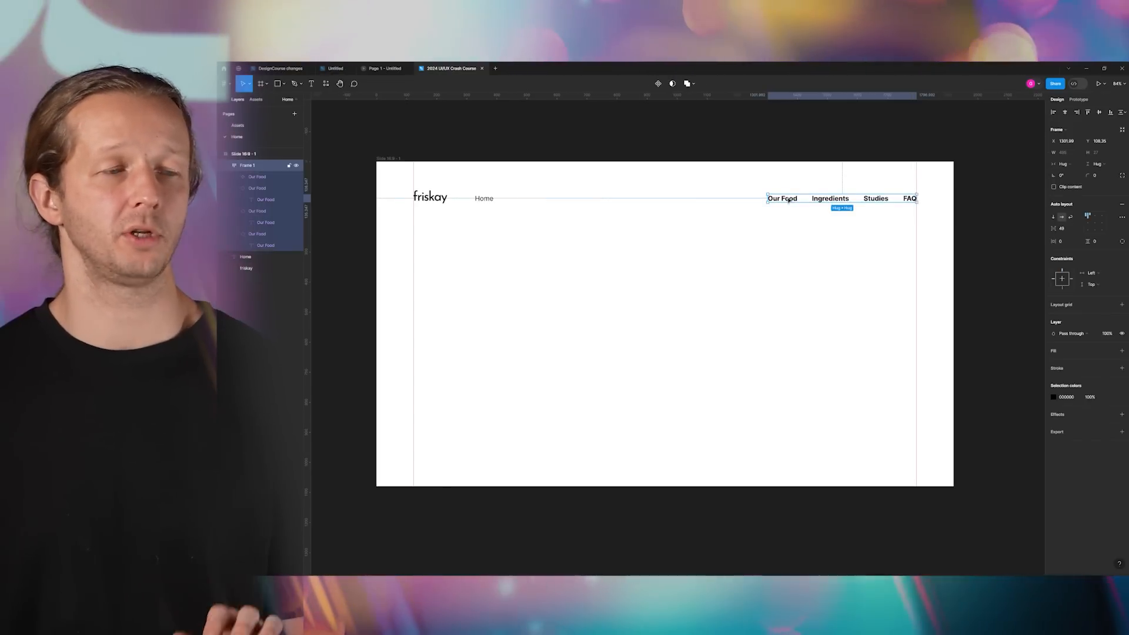
double_click(790, 200)
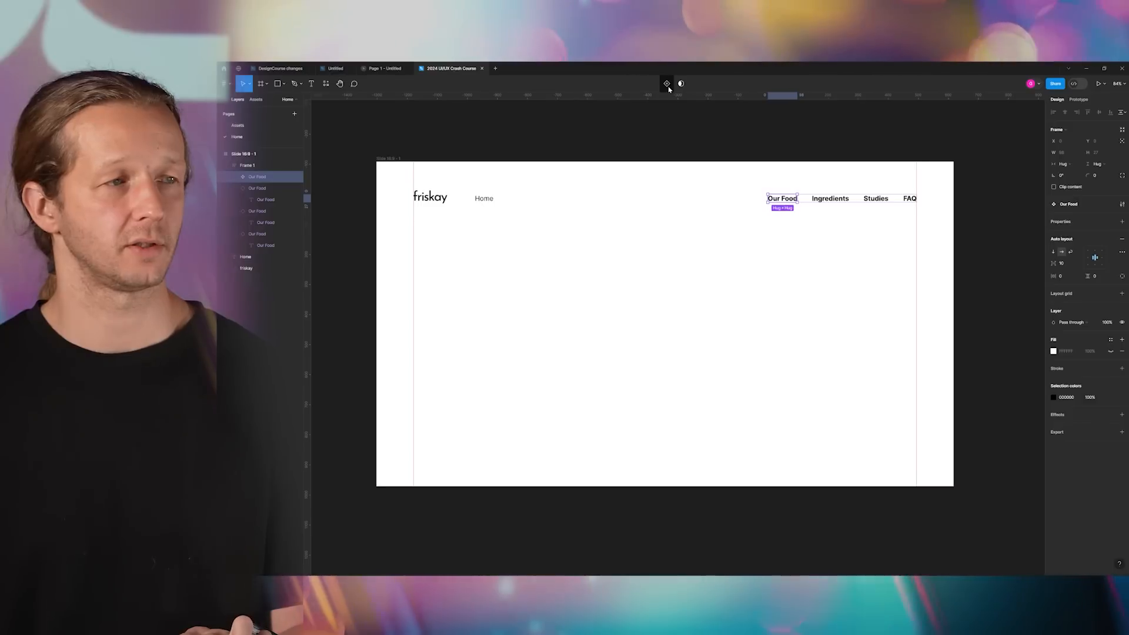
click(669, 108)
click(725, 223)
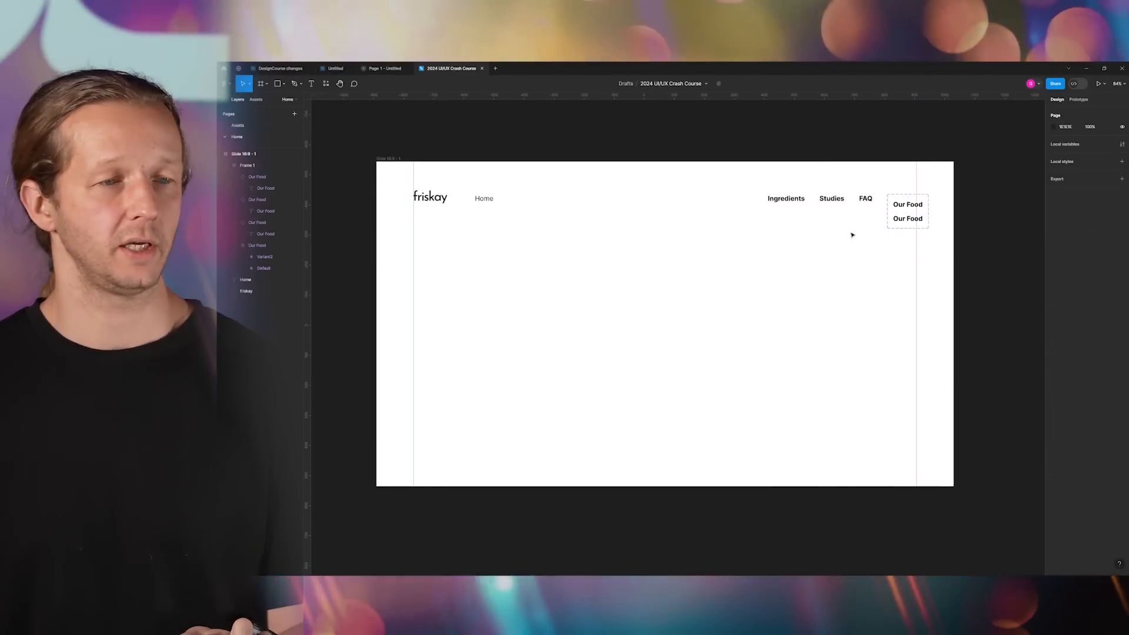
- Move the Our Food component set out of the navigation frame onto the empty canvas above the page slide
scroll(916, 210, up, 3)
scroll(916, 210, up, 5)
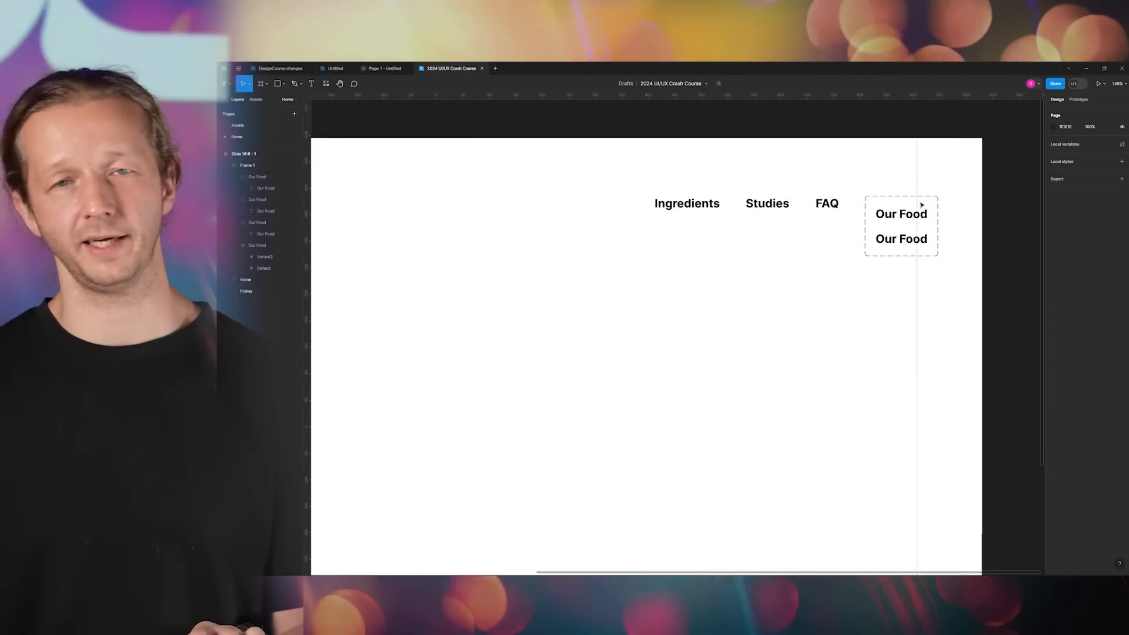
scroll(900, 204, up, 3)
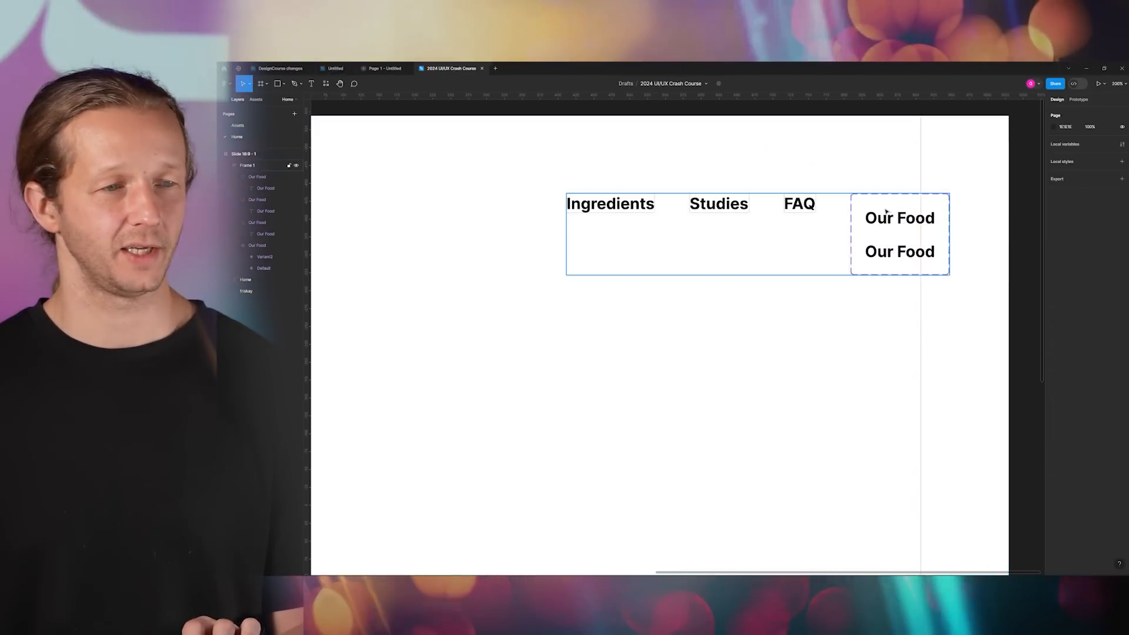
click(853, 223)
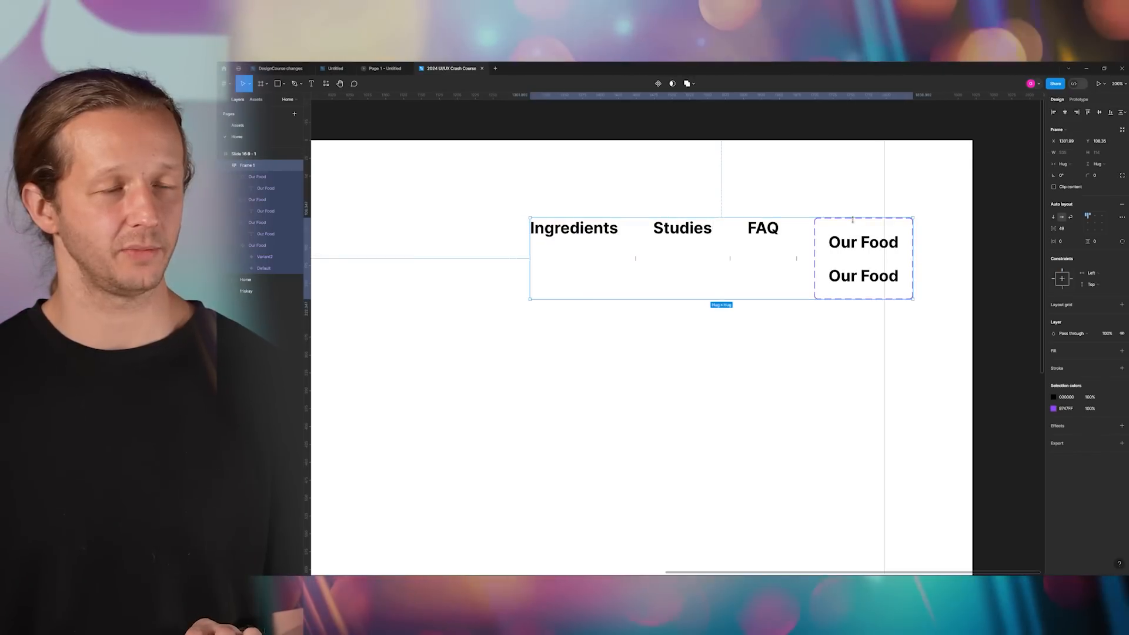
drag(845, 225, 566, 118)
scroll(630, 159, down, 4)
drag(672, 170, 867, 232)
scroll(783, 185, down, 3)
drag(785, 187, 709, 157)
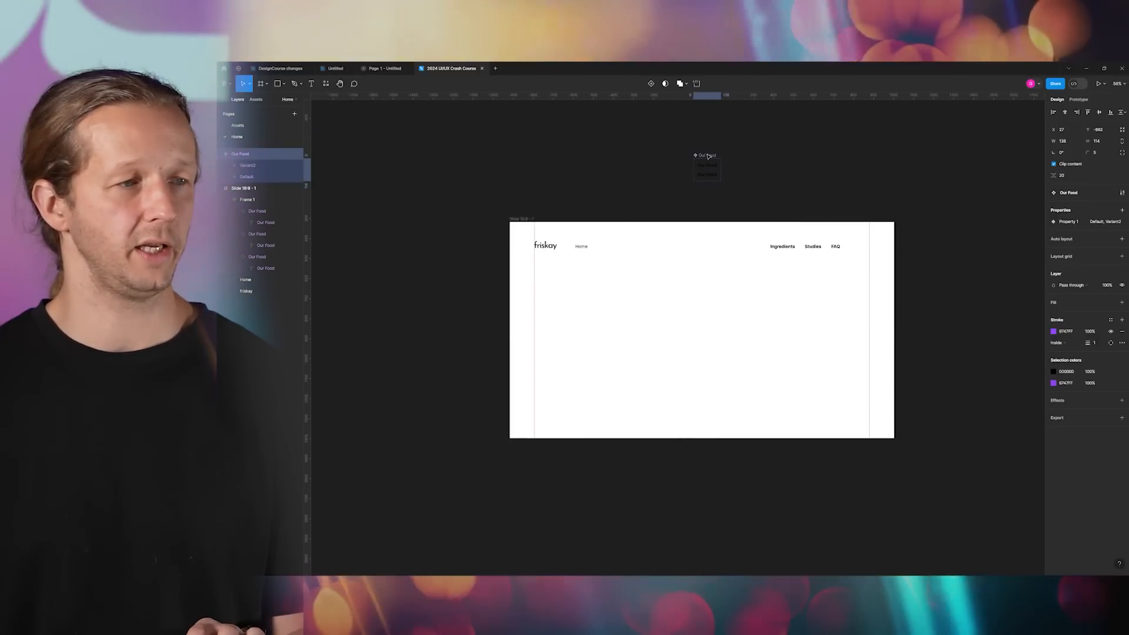
- Draw a white frame of about 452 × 230 around the Our Food component set above the slide
key(f)
drag(687, 148, 773, 199)
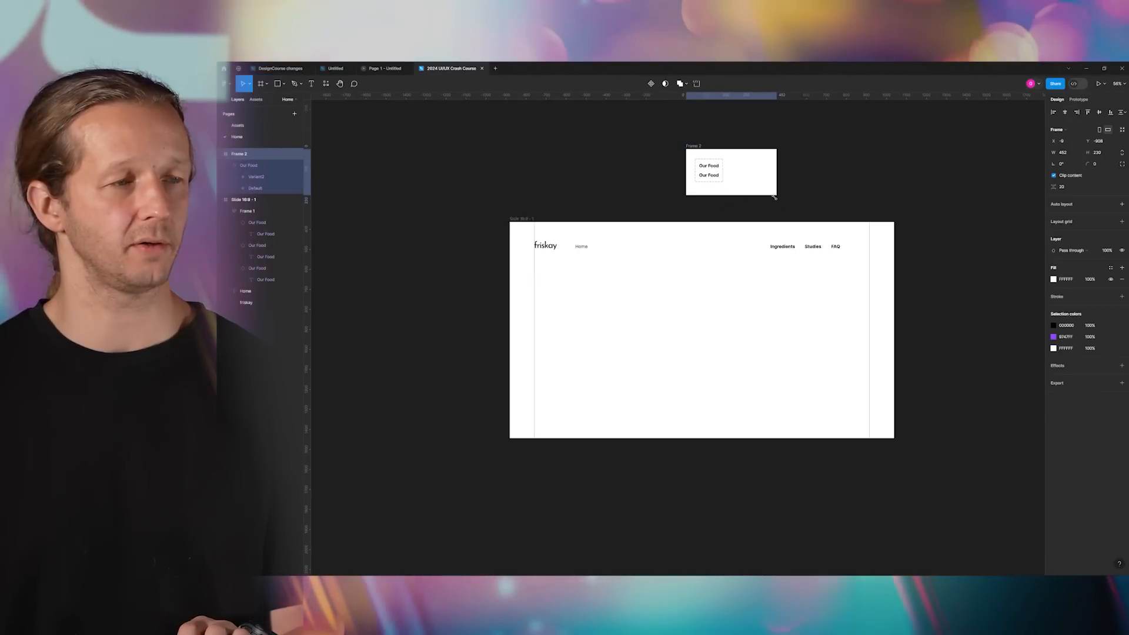
click(817, 174)
scroll(716, 171, up, 3)
scroll(717, 172, up, 5)
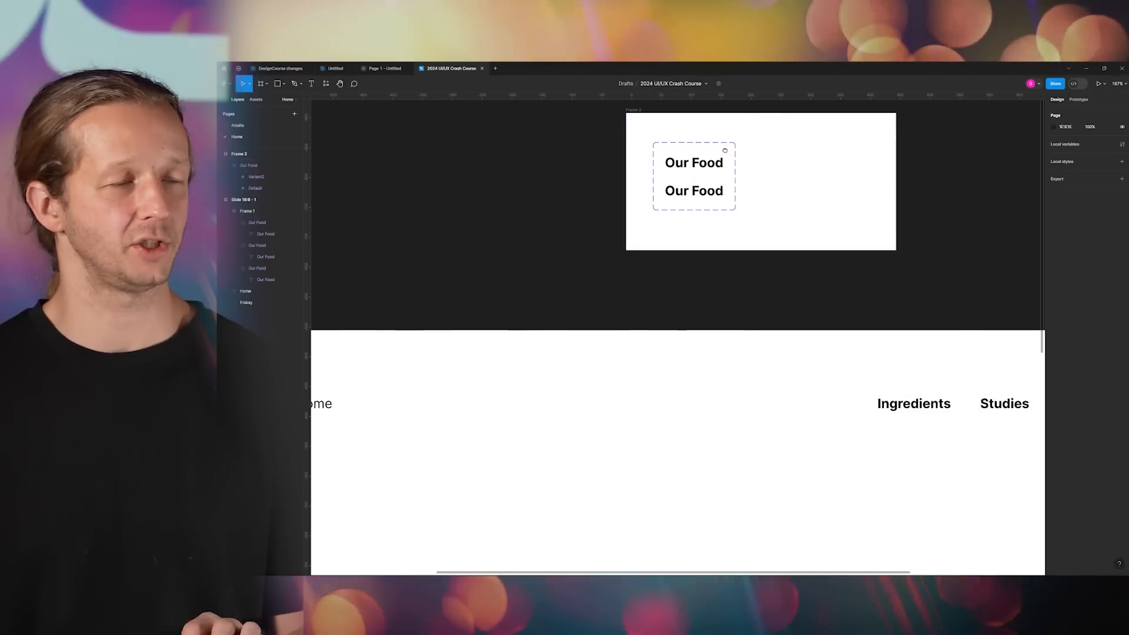
drag(724, 152, 667, 212)
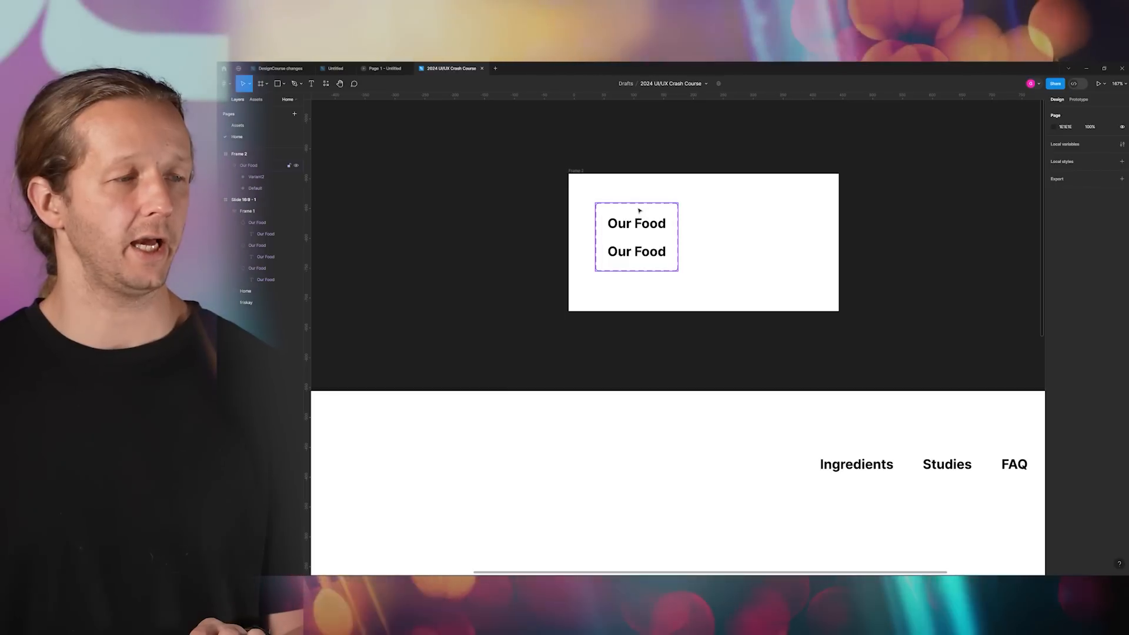
- Copy the Primary Color swatch's hex value FFA800 from the Assets page and return to the Home page
click(641, 224)
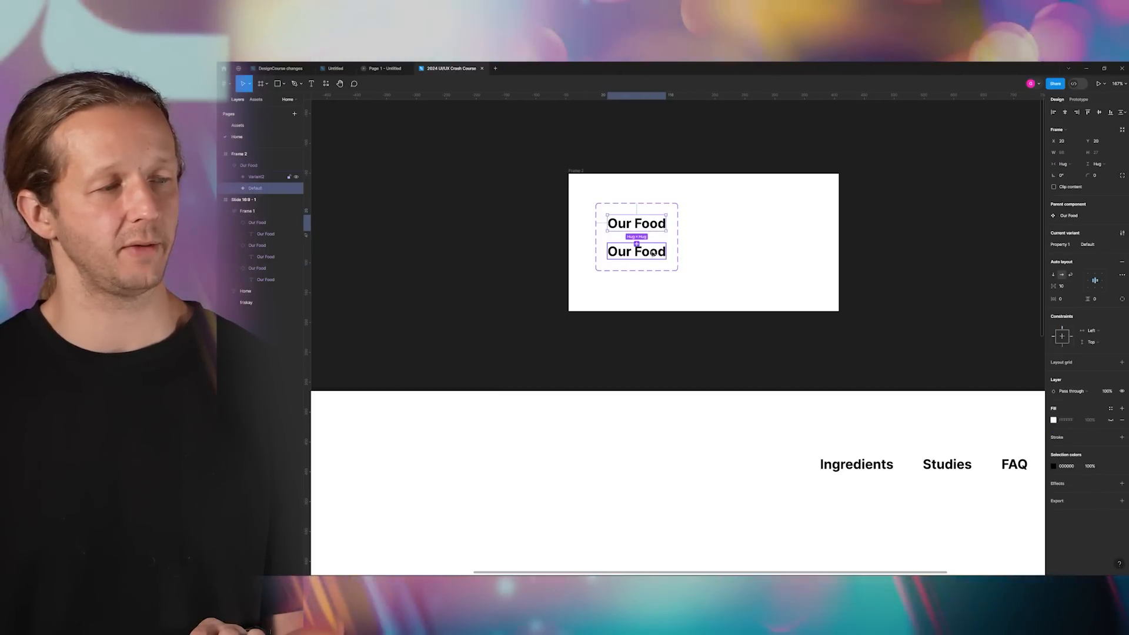
click(653, 253)
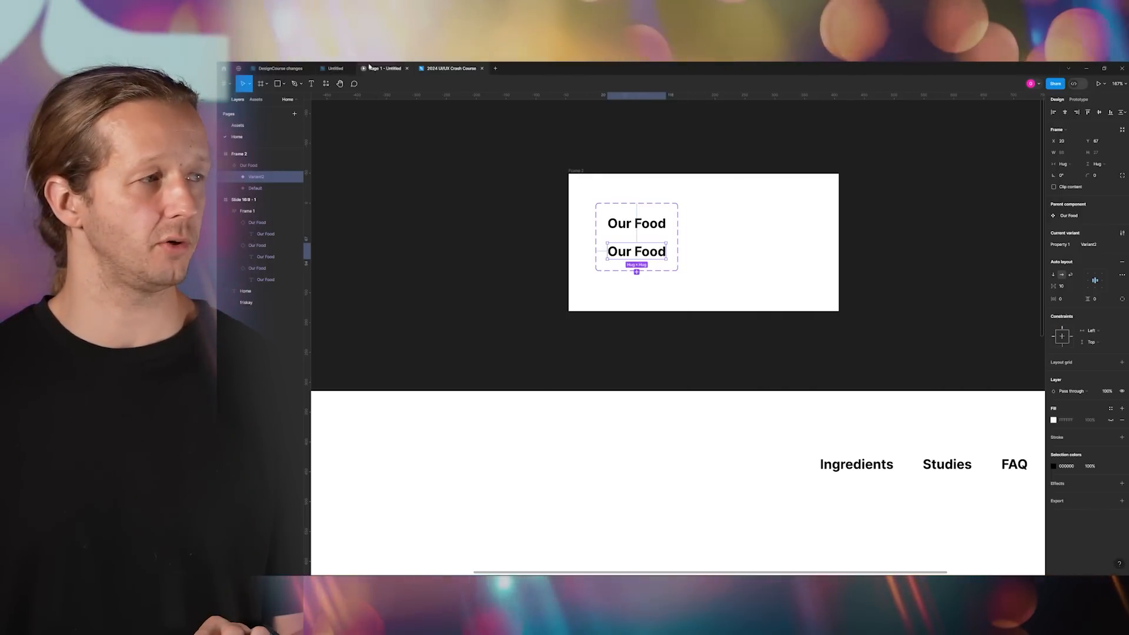
click(237, 126)
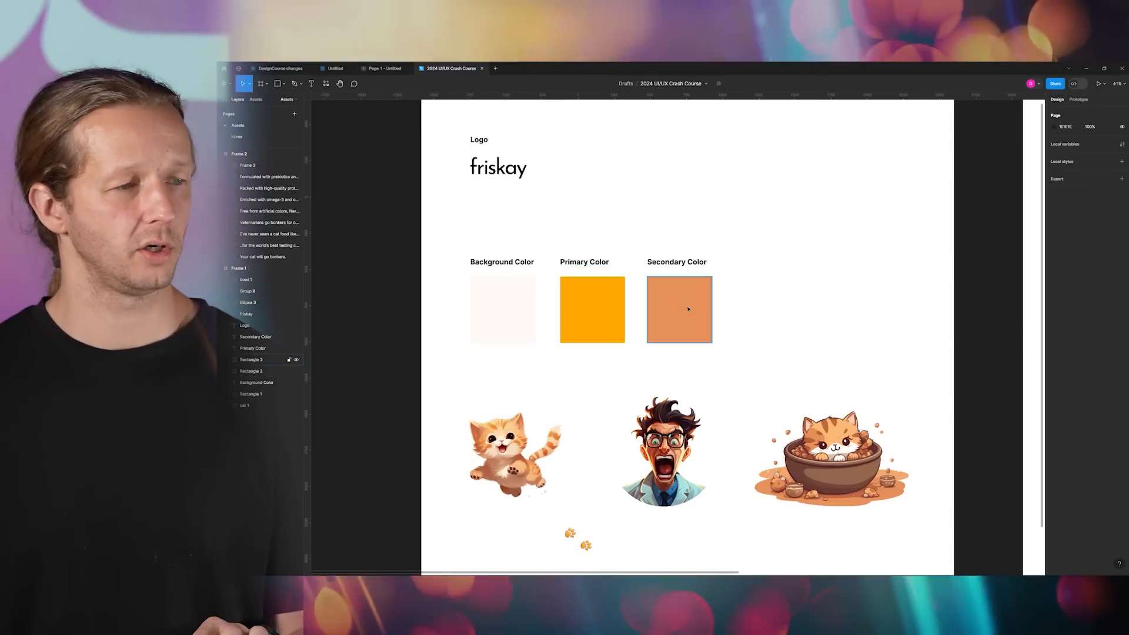
click(621, 307)
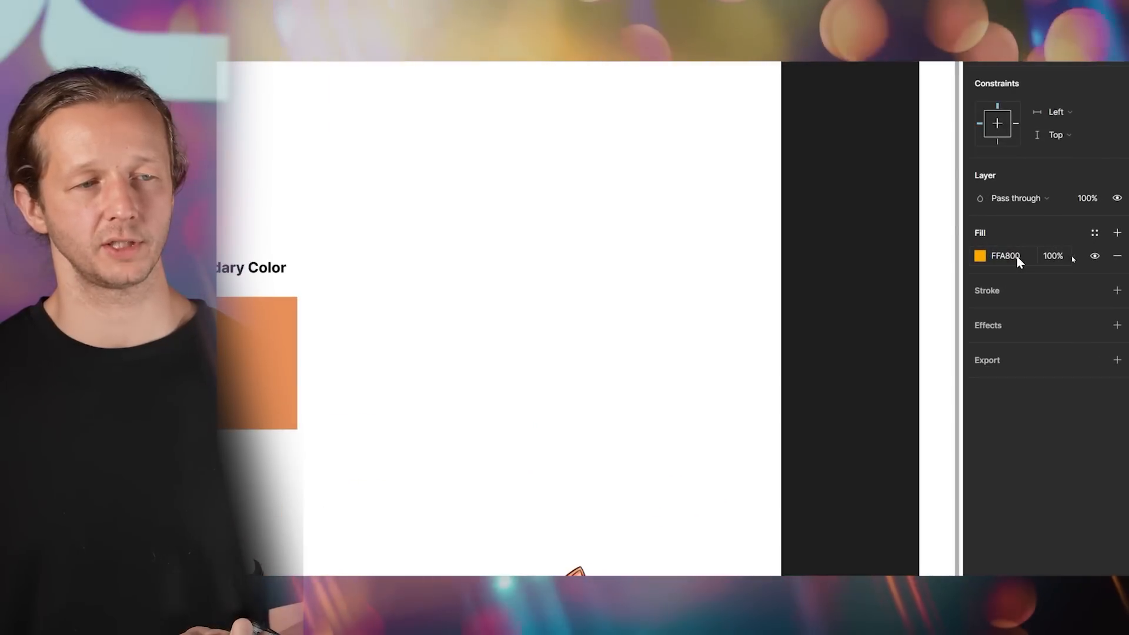
click(1007, 257)
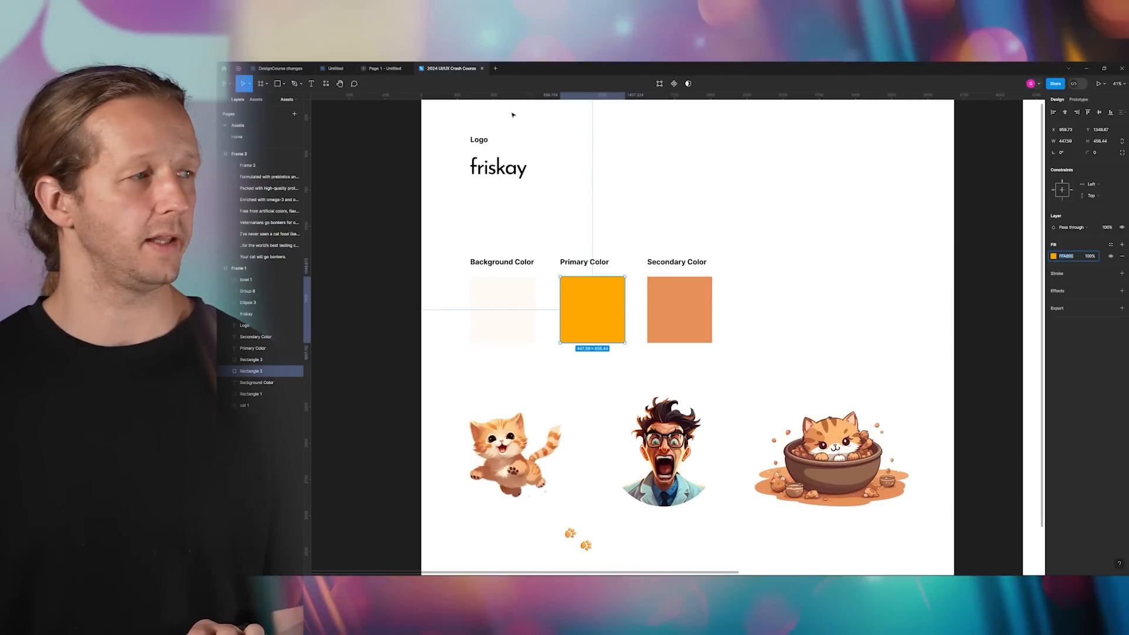
click(451, 68)
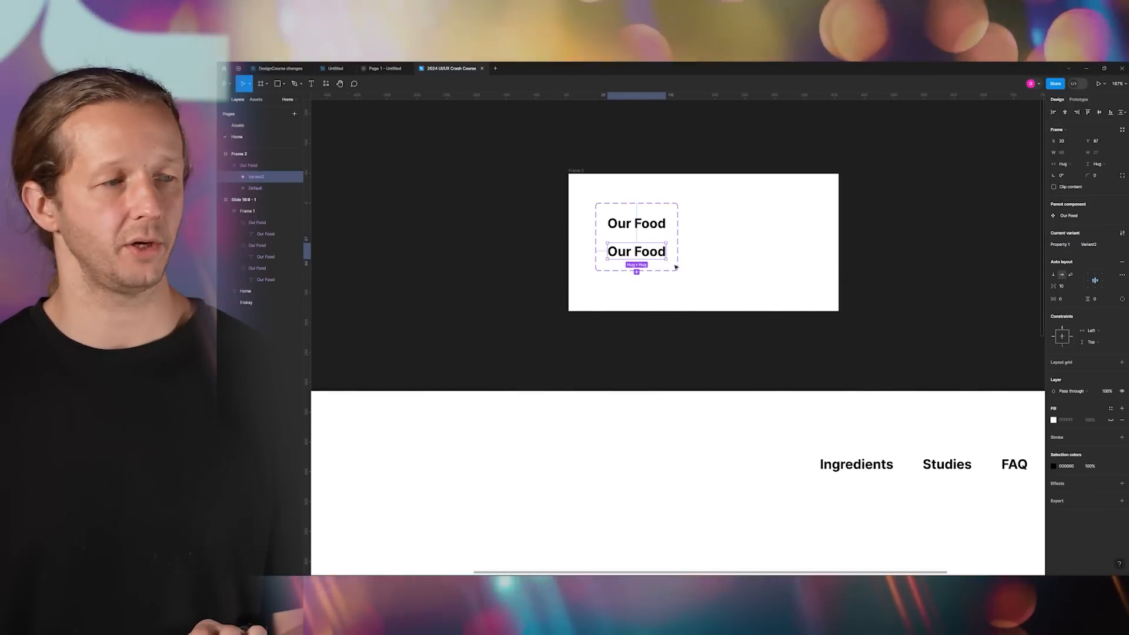
- Set the fill of the text in the second Our Food variant to FFA800
click(645, 252)
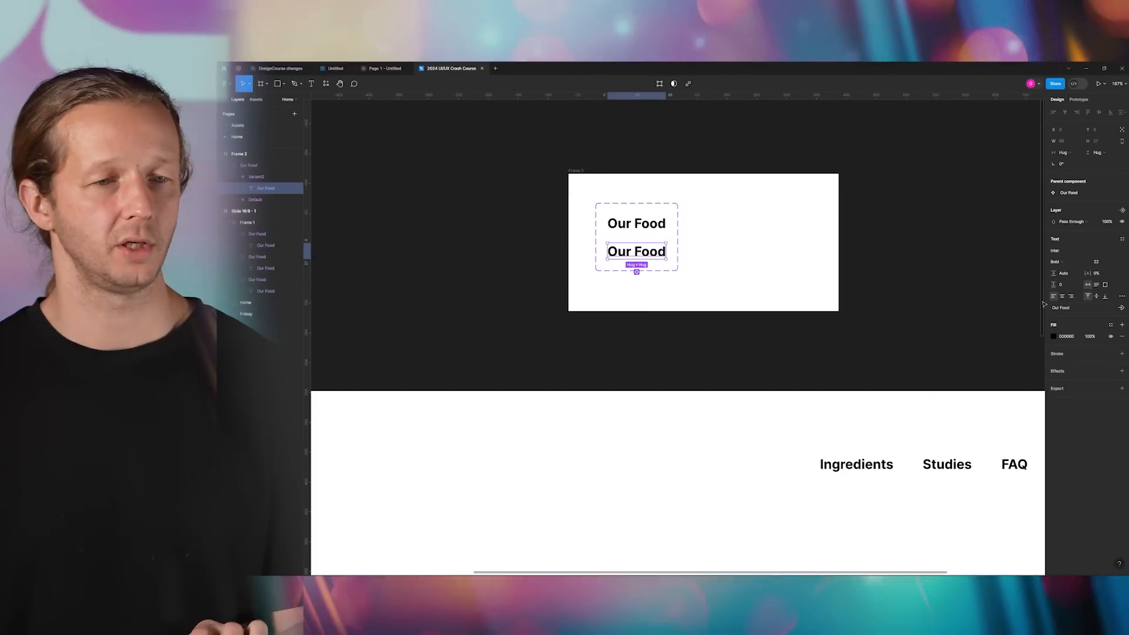
click(1067, 337)
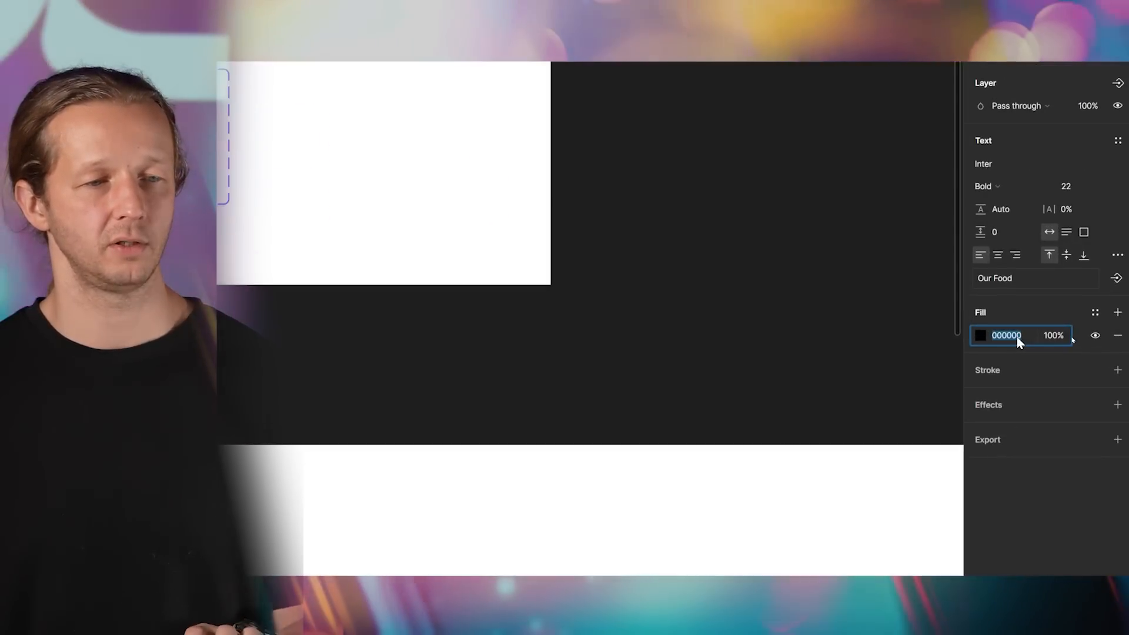
text(FFA800)
key(Return)
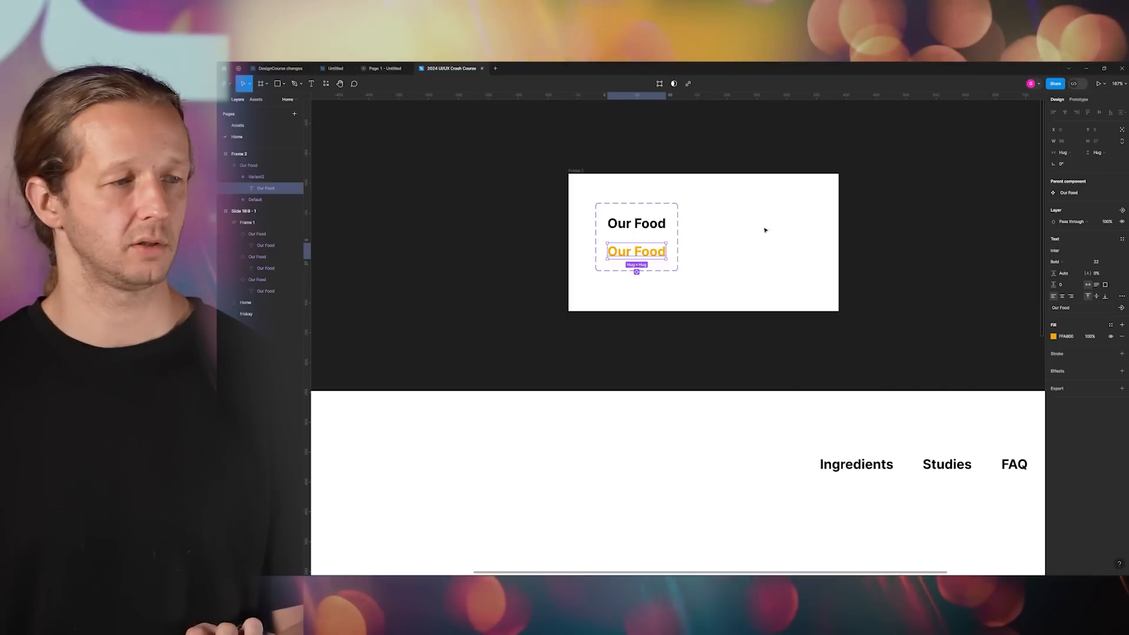
click(699, 233)
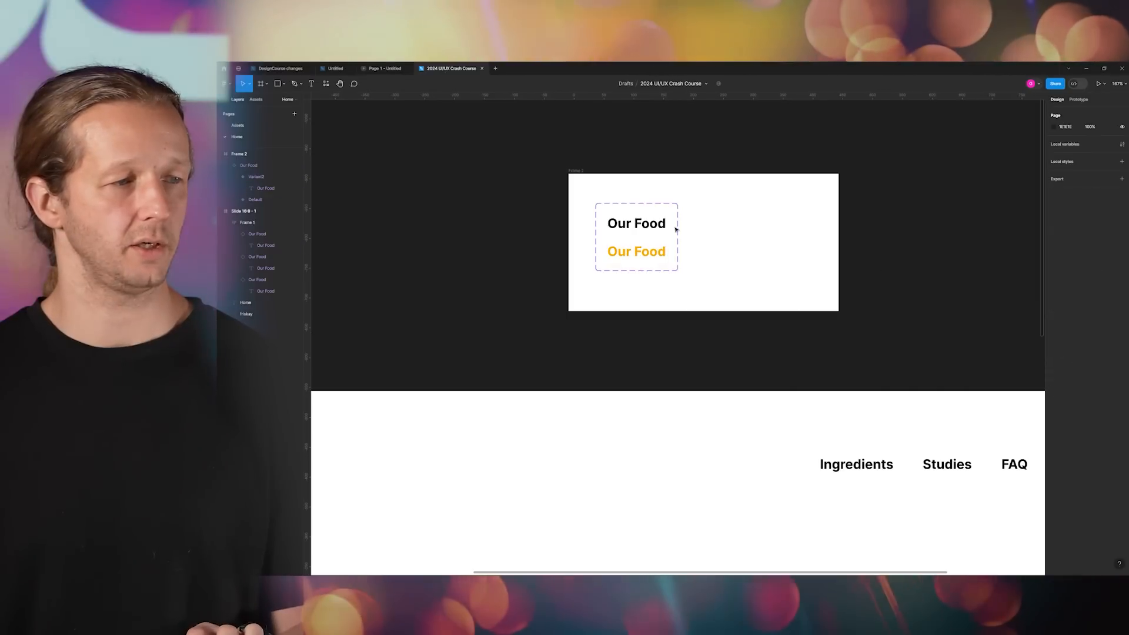
- Create a prototype interaction from the Default variant that changes to Variant2 while hovering
scroll(645, 228, up, 5)
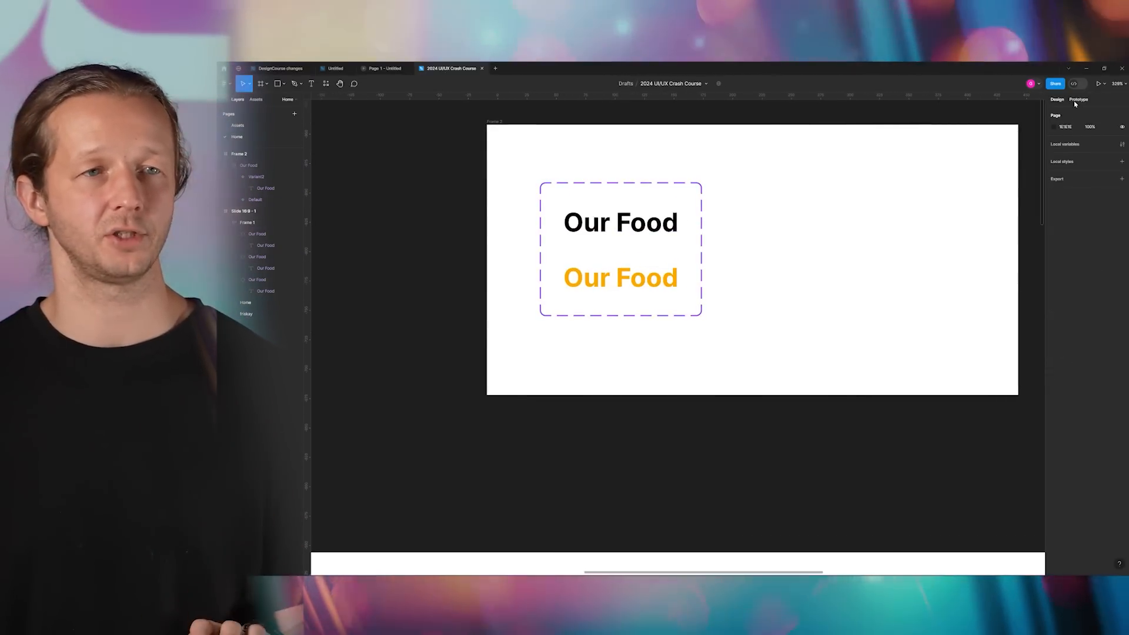
click(1076, 100)
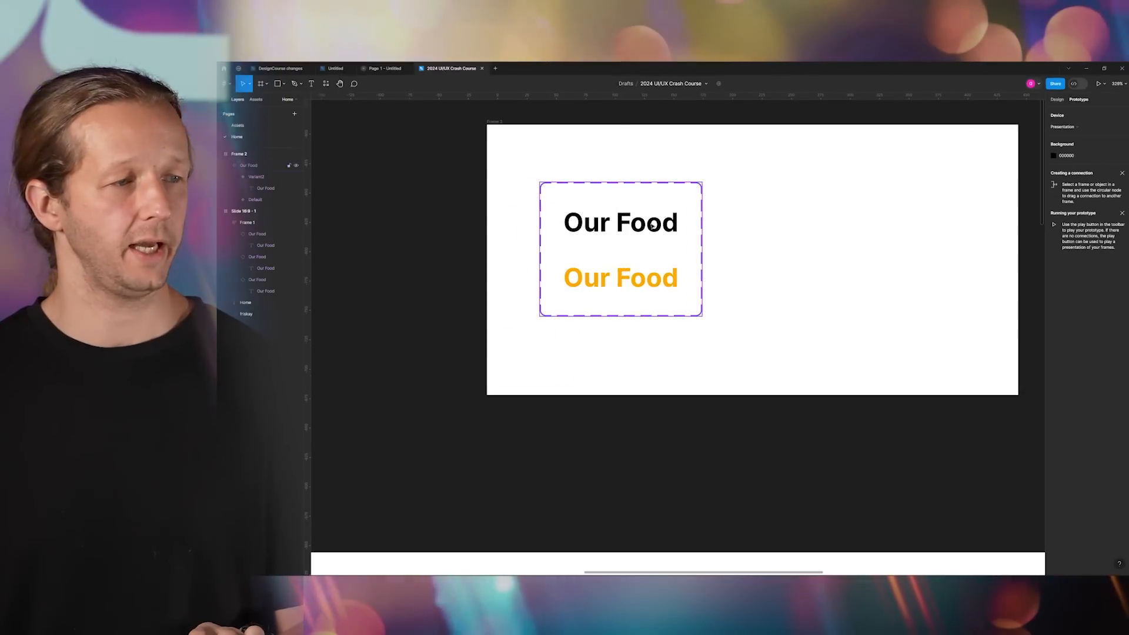
click(653, 226)
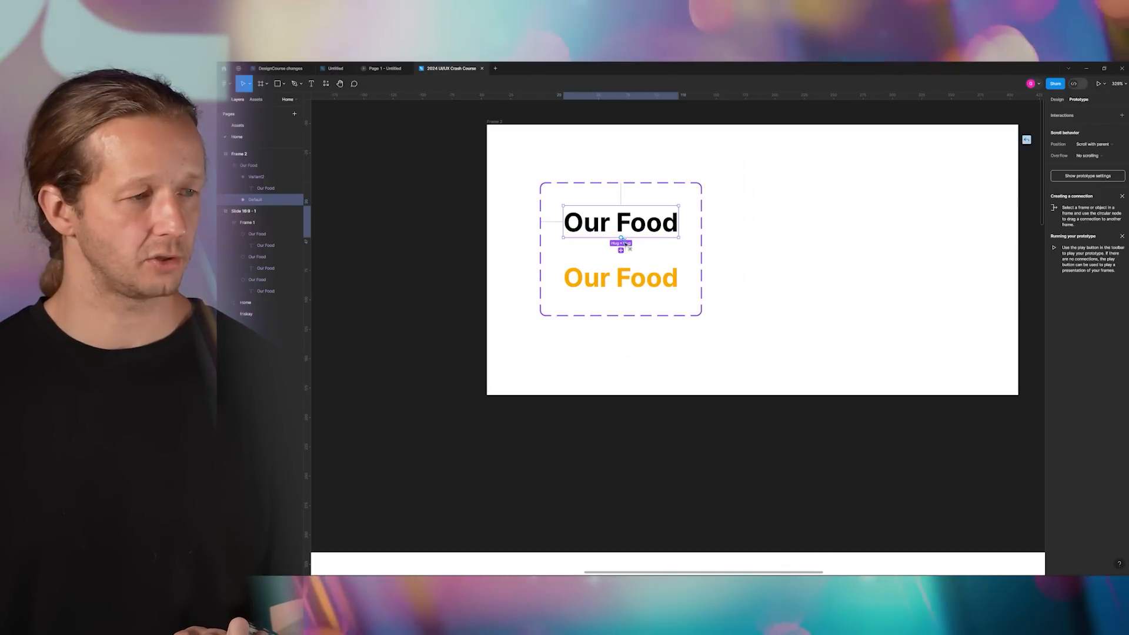
drag(624, 241, 623, 266)
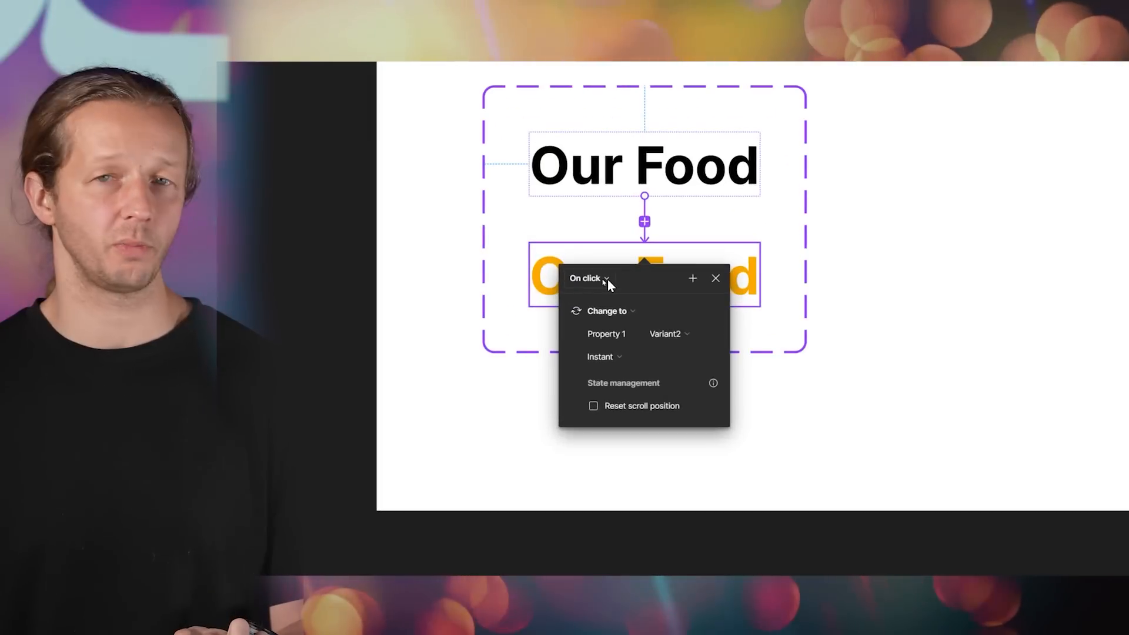
click(605, 278)
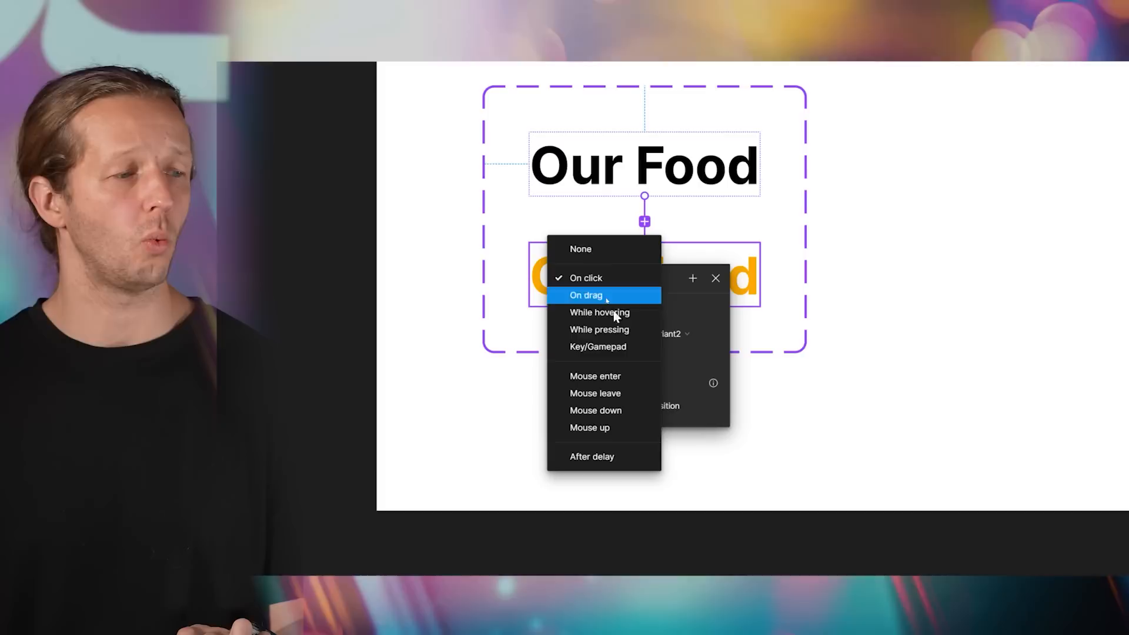
click(609, 312)
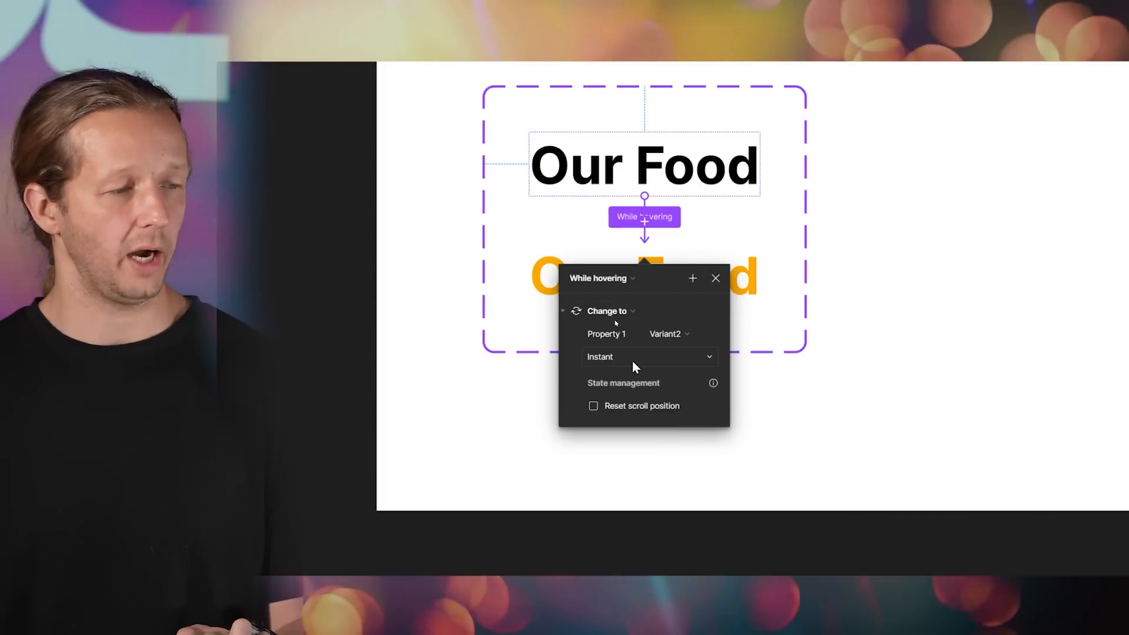
- Examine the animation choices for the hover interaction and keep Instant selected
click(633, 361)
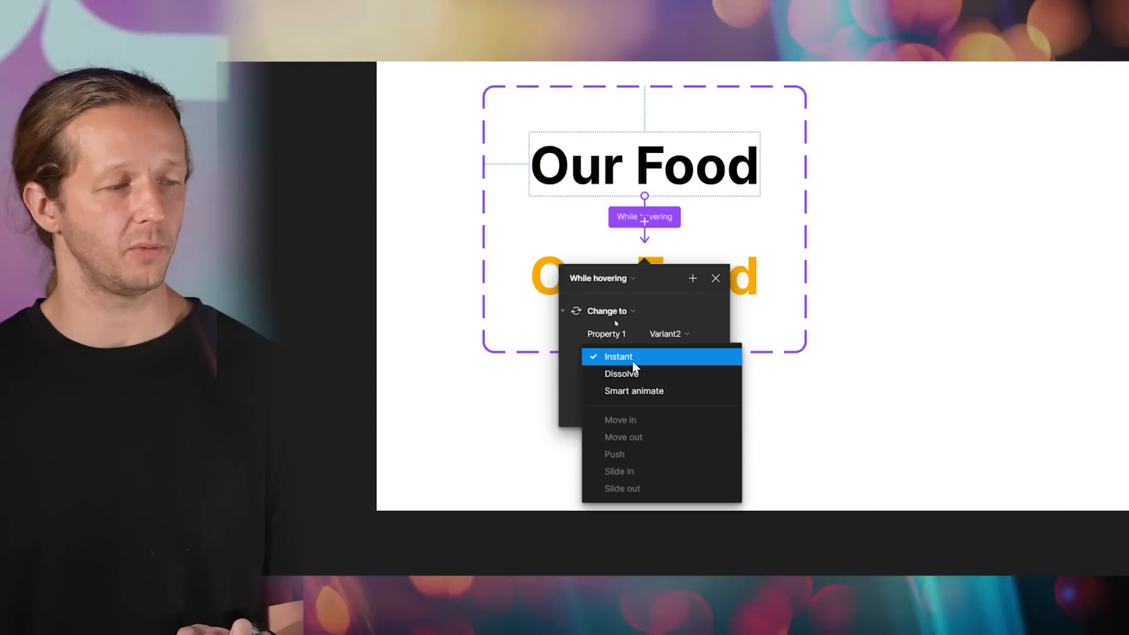
click(633, 361)
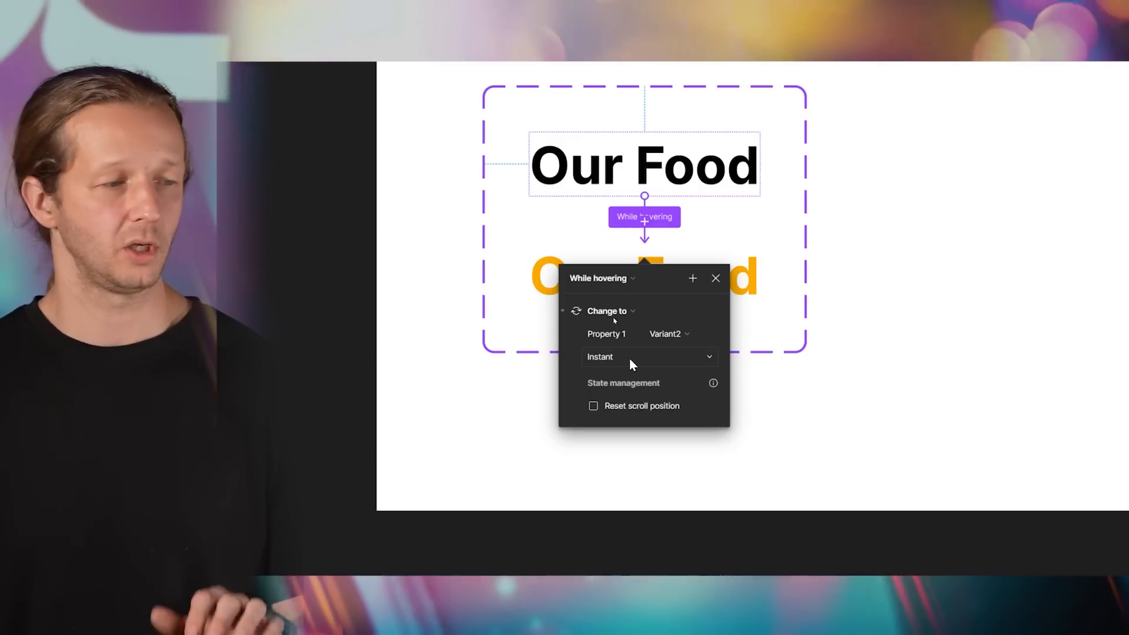
click(630, 358)
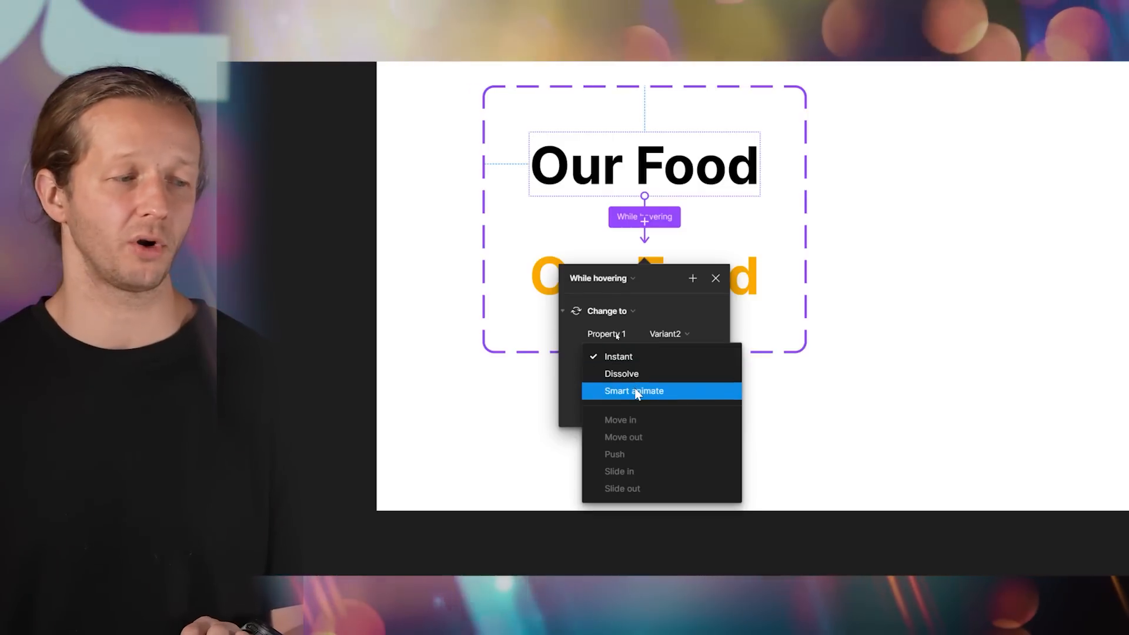
click(620, 339)
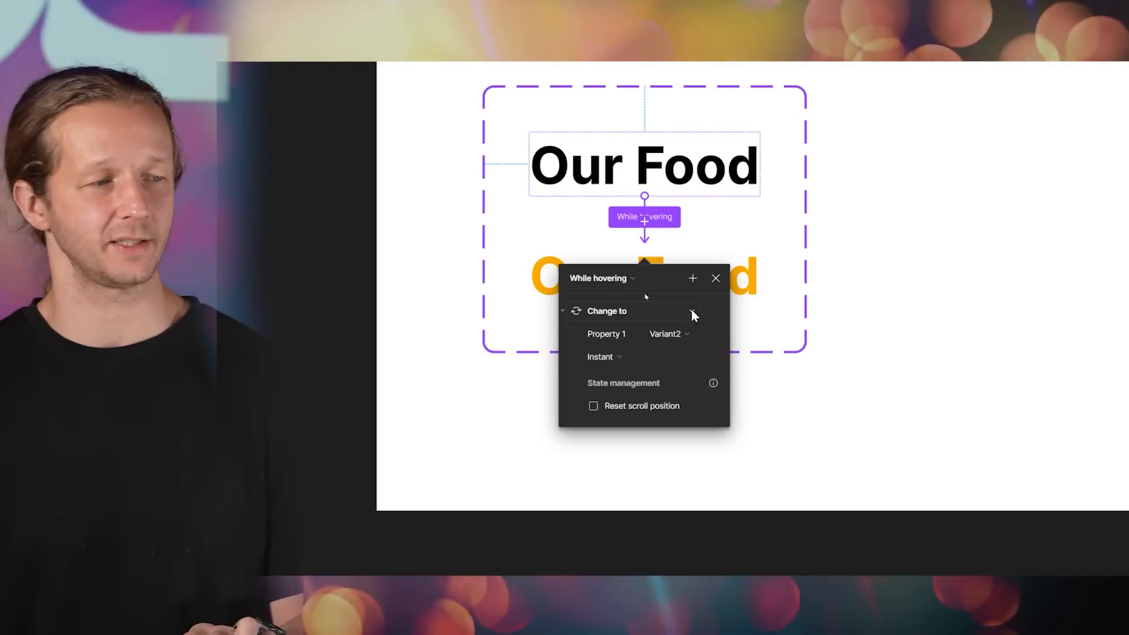
- Close the hover interaction settings and review the Our Food component with its two variants
click(713, 279)
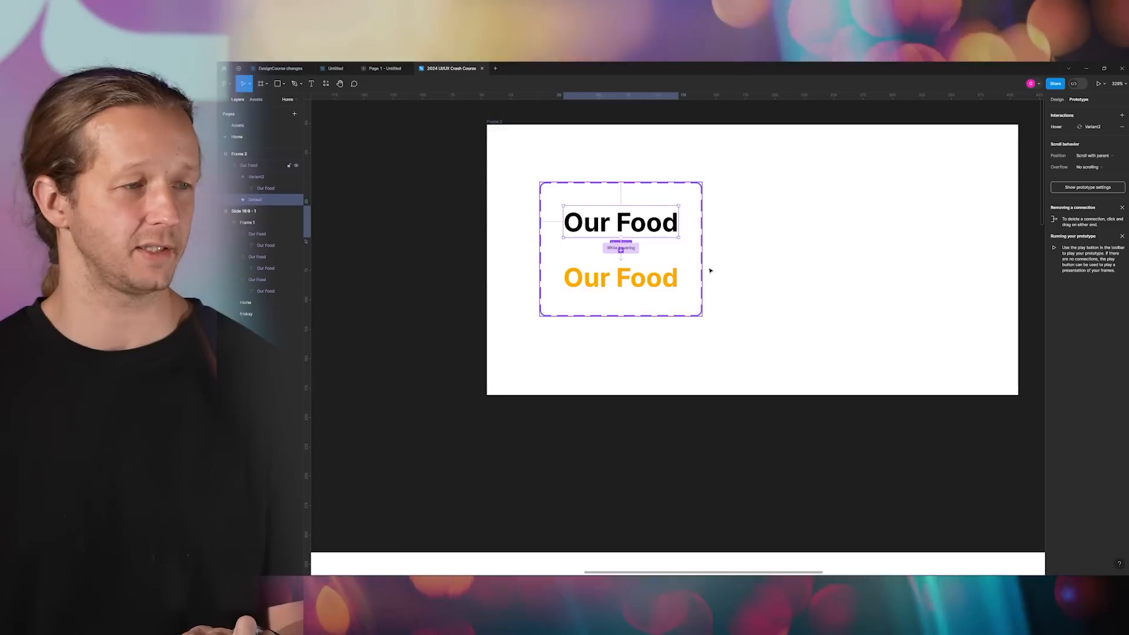
scroll(735, 291, down, 2)
click(618, 202)
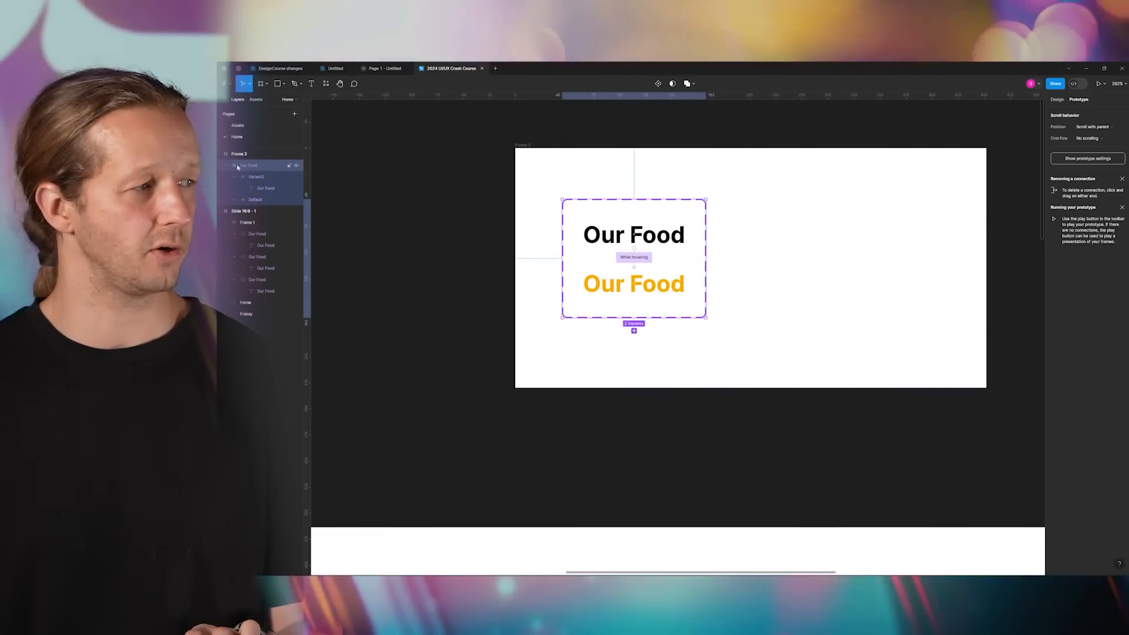
scroll(504, 241, down, 3)
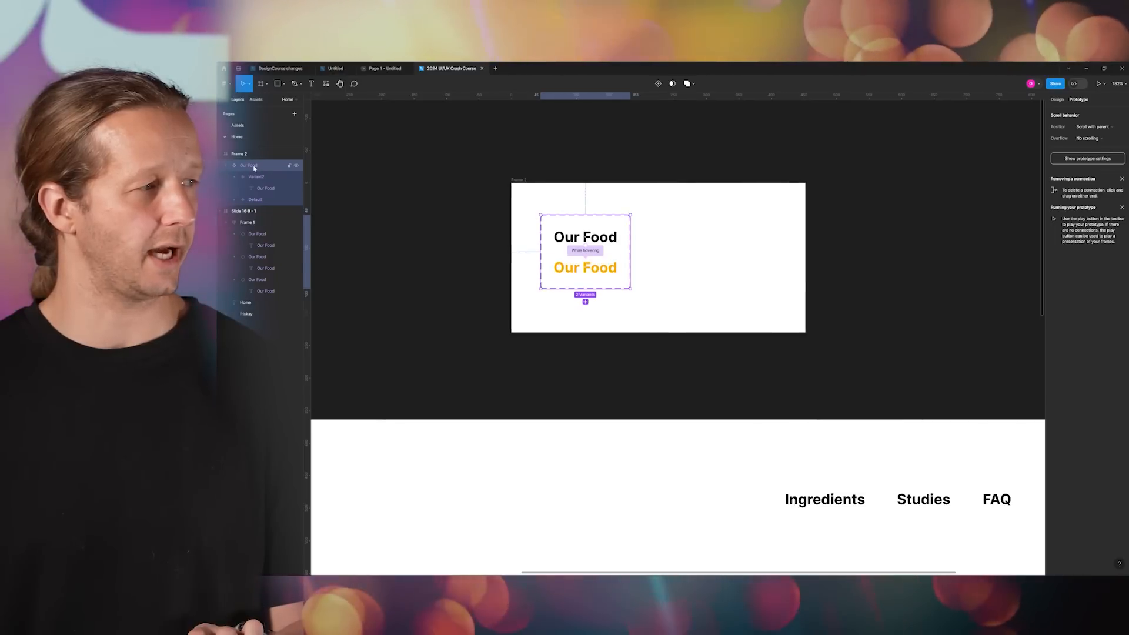
click(361, 158)
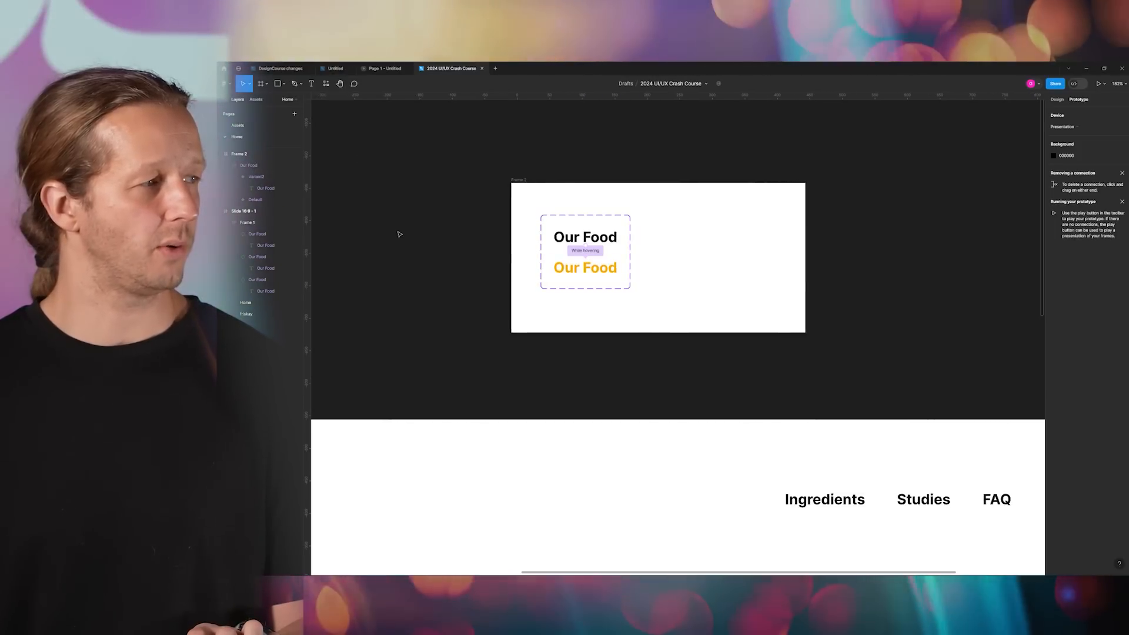
- Duplicate the Ingredients link in the landing page's navigation bar
scroll(449, 309, down, 3)
scroll(605, 396, down, 3)
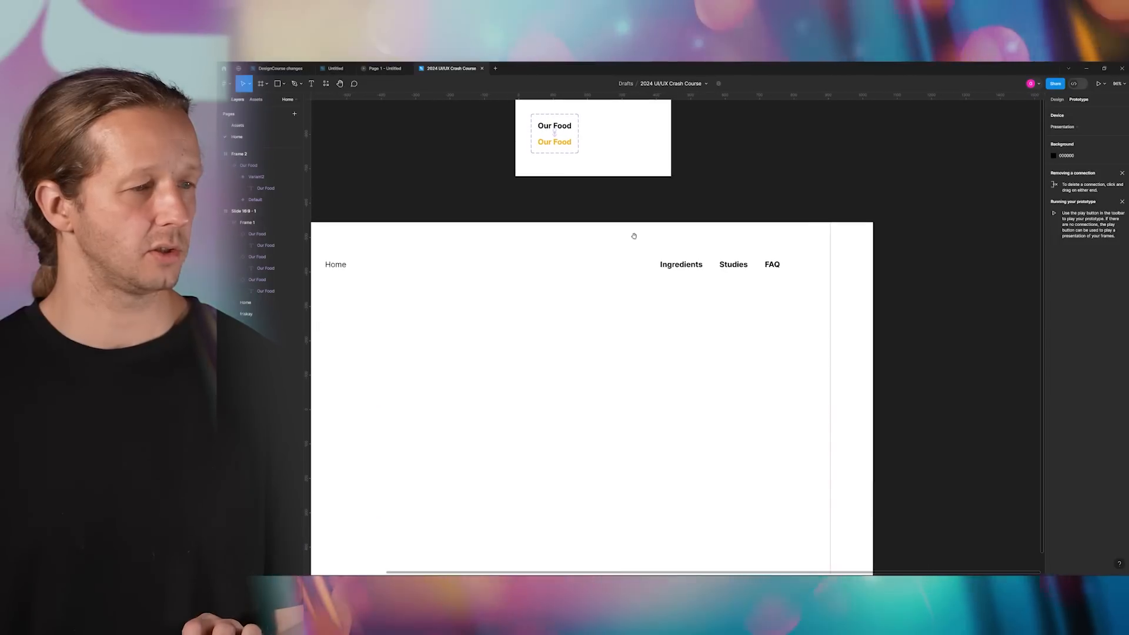
scroll(633, 234, up, 3)
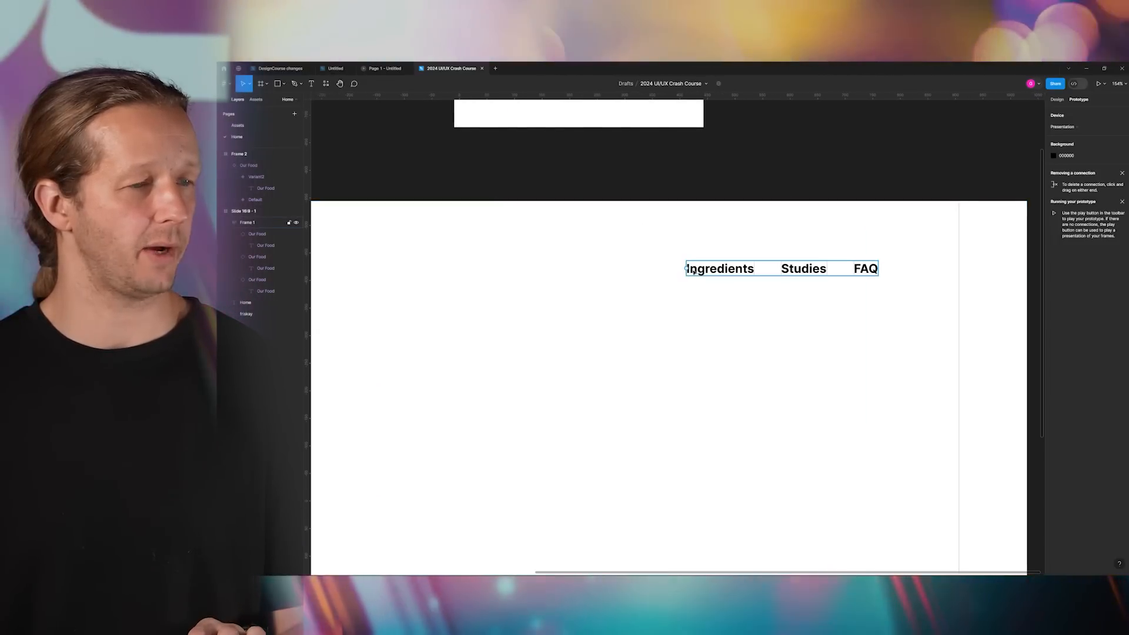
scroll(696, 271, up, 3)
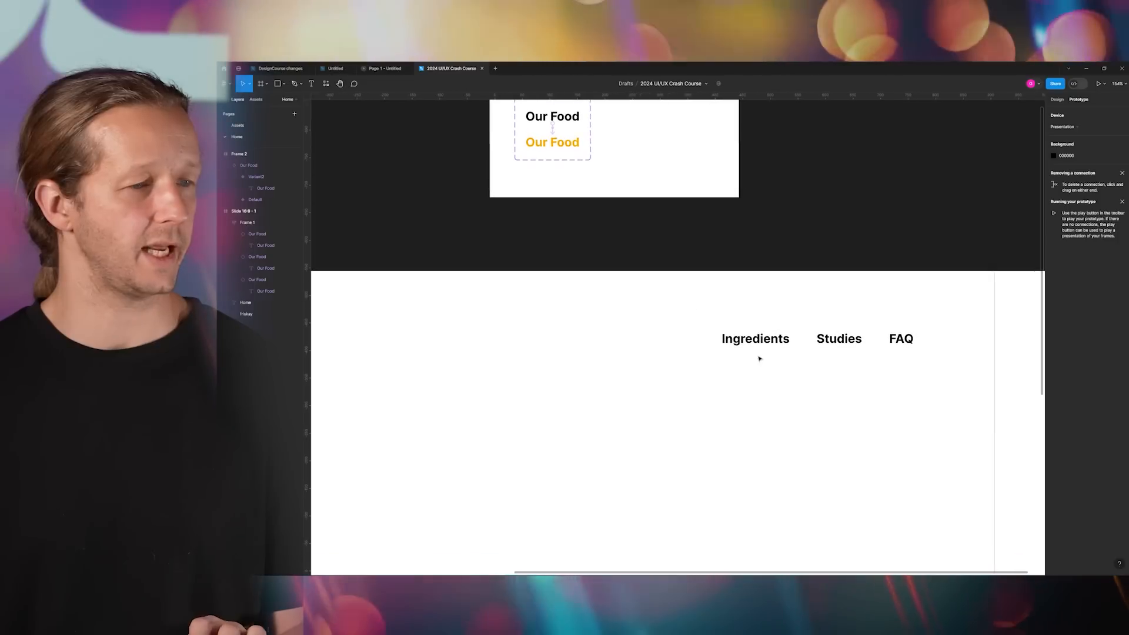
click(748, 341)
click(750, 341)
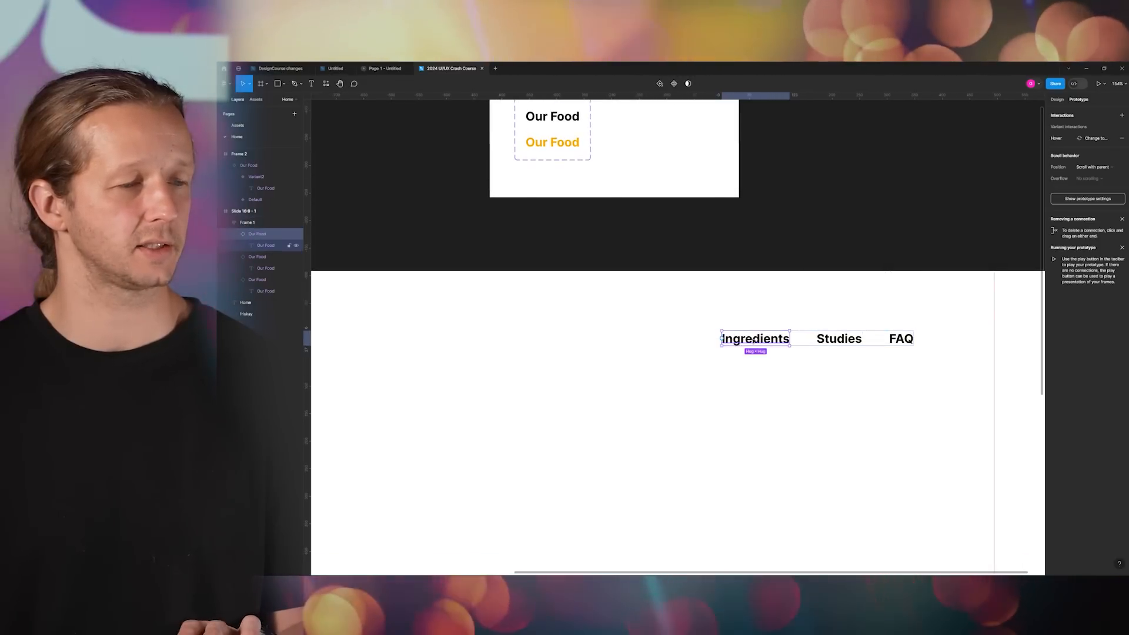
key(ctrl+d)
click(768, 354)
drag(760, 340, 745, 338)
- Change the text of the first Ingredients link in the navigation bar to Our Food
double_click(744, 340)
double_click(743, 340)
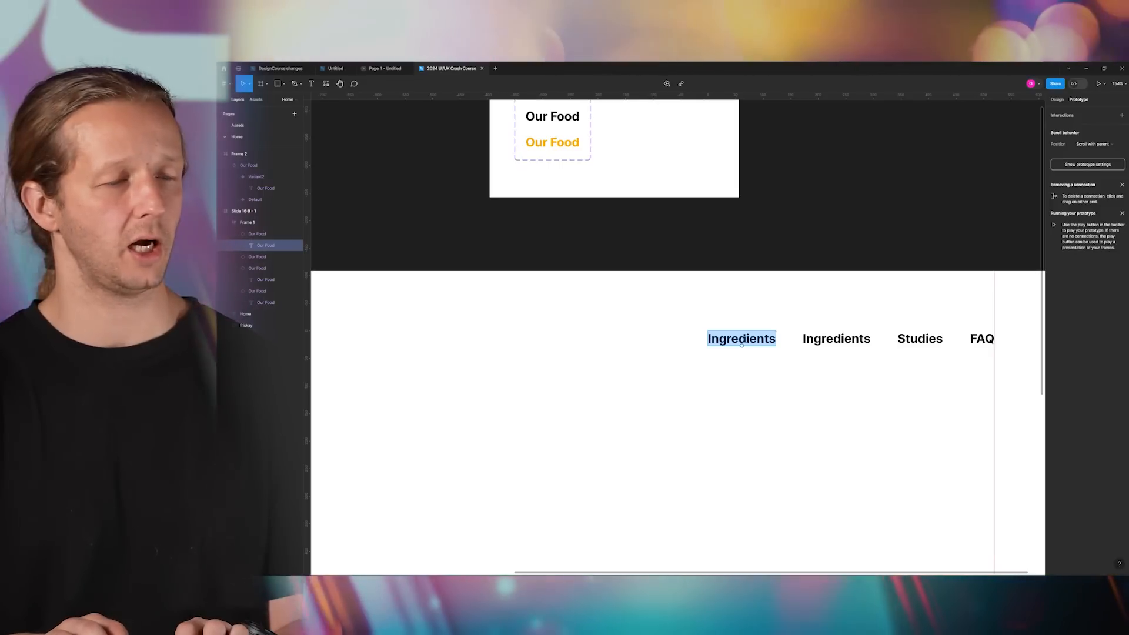
text(O)
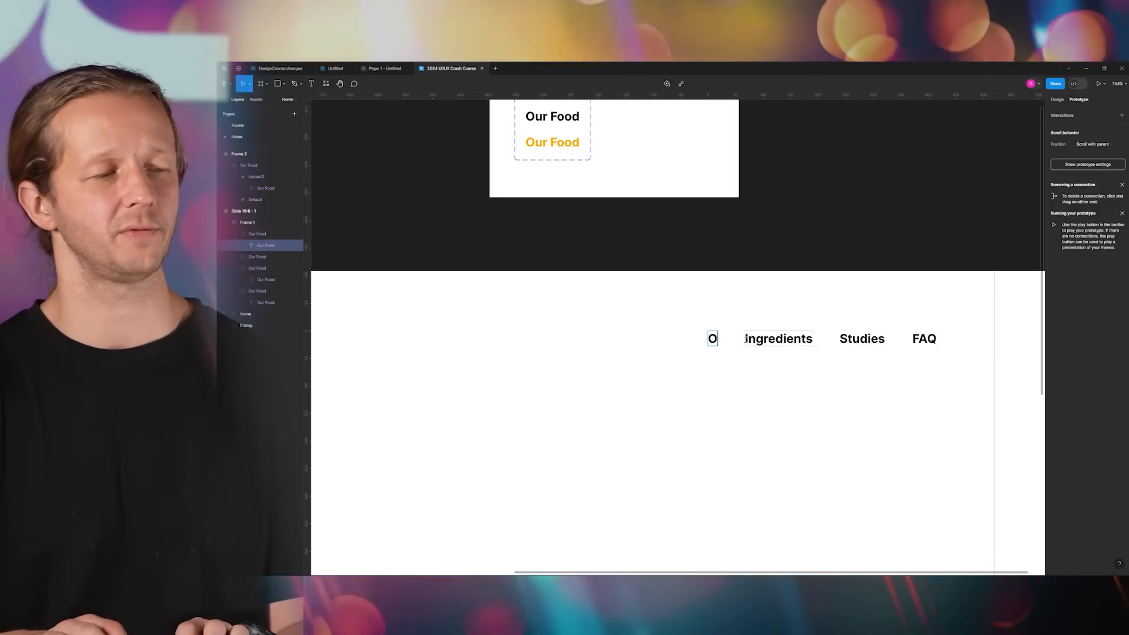
text(ur Food)
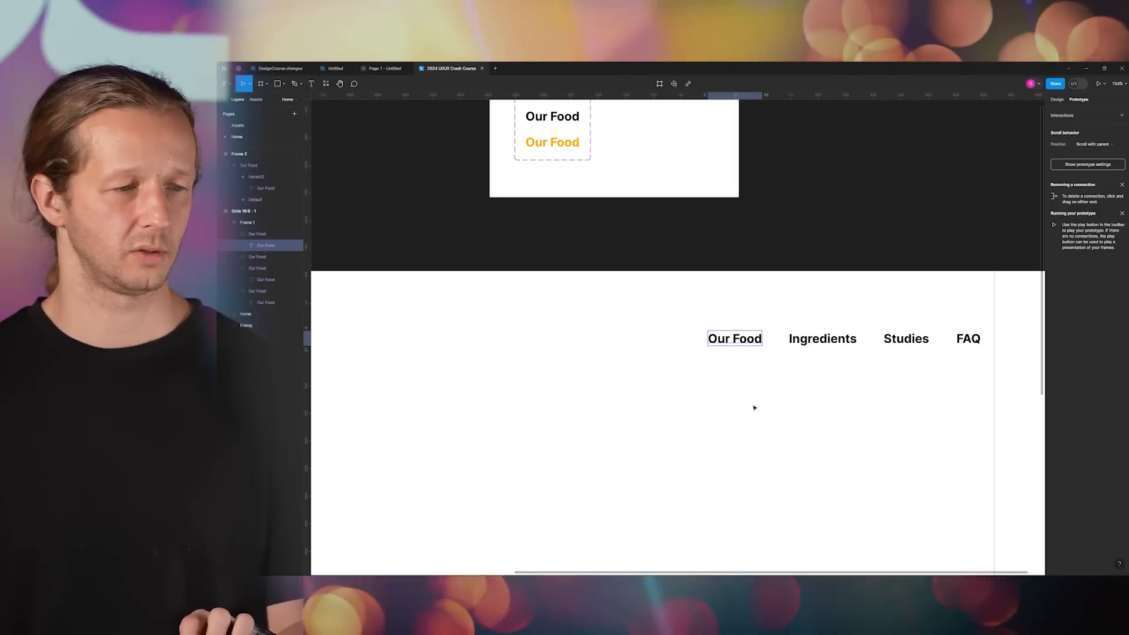
- Move the frame of navigation links so that FAQ ends at the landing page's right margin guide
click(818, 347)
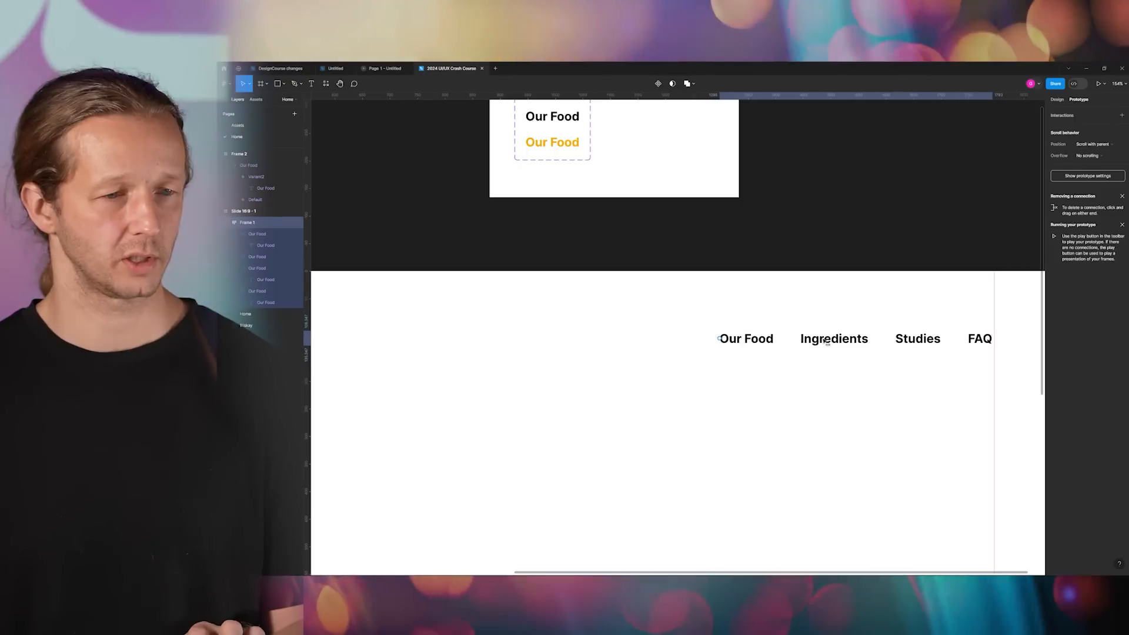
drag(827, 342, 829, 342)
click(805, 315)
scroll(790, 316, down, 5)
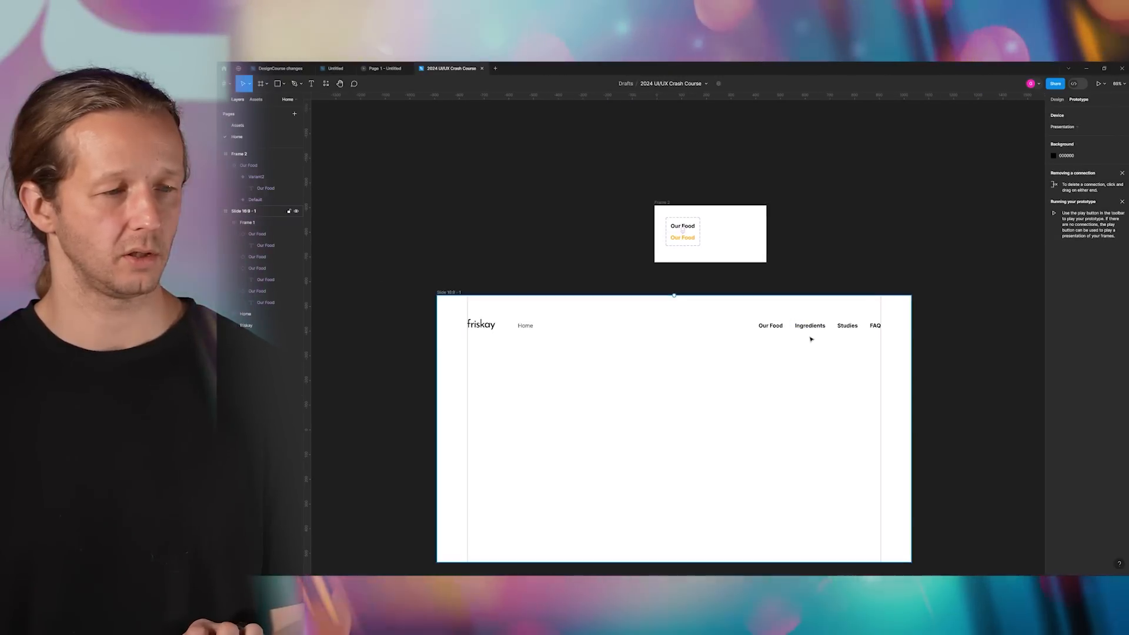
scroll(805, 329, up, 3)
scroll(809, 326, down, 5)
scroll(789, 388, up, 3)
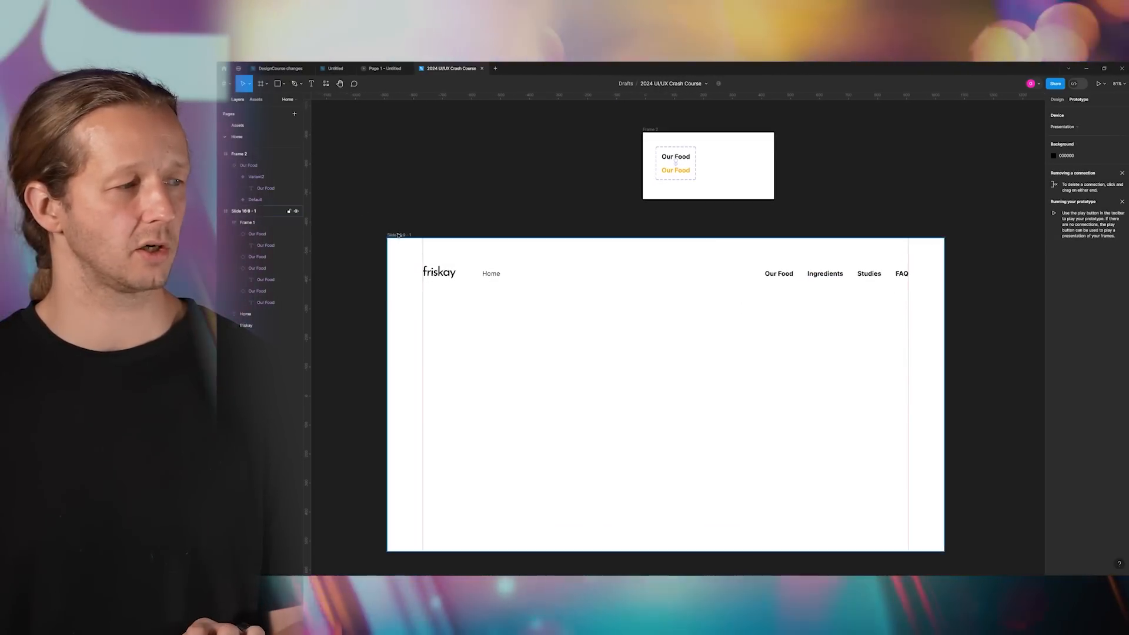
- Present the landing page frame as a prototype to preview the navigation bar, and return to the design file
click(398, 235)
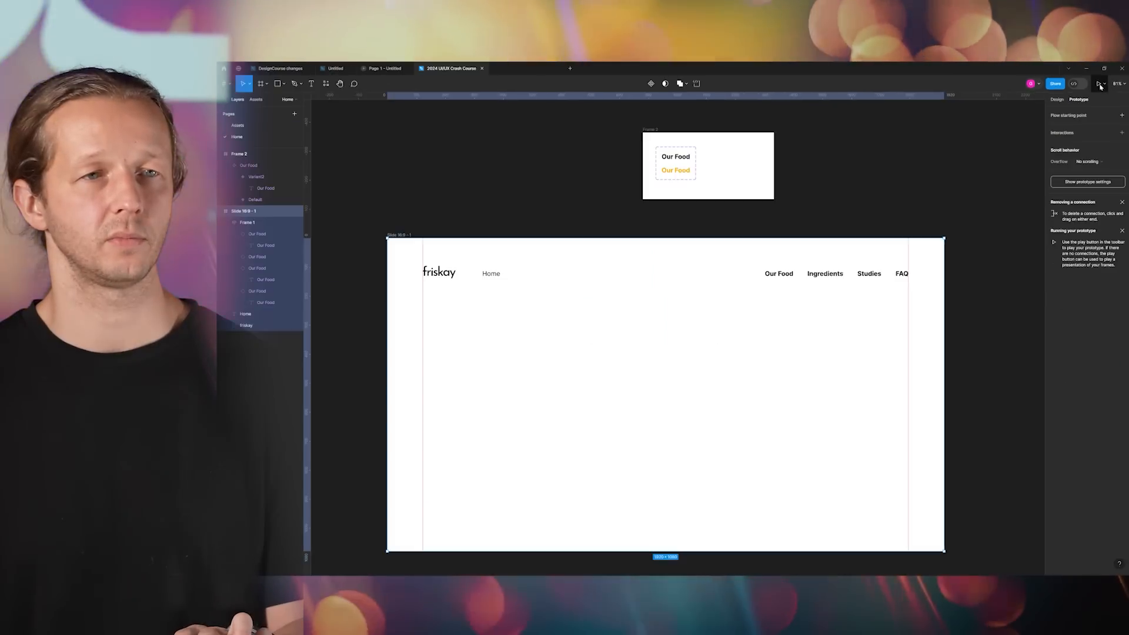
click(1080, 97)
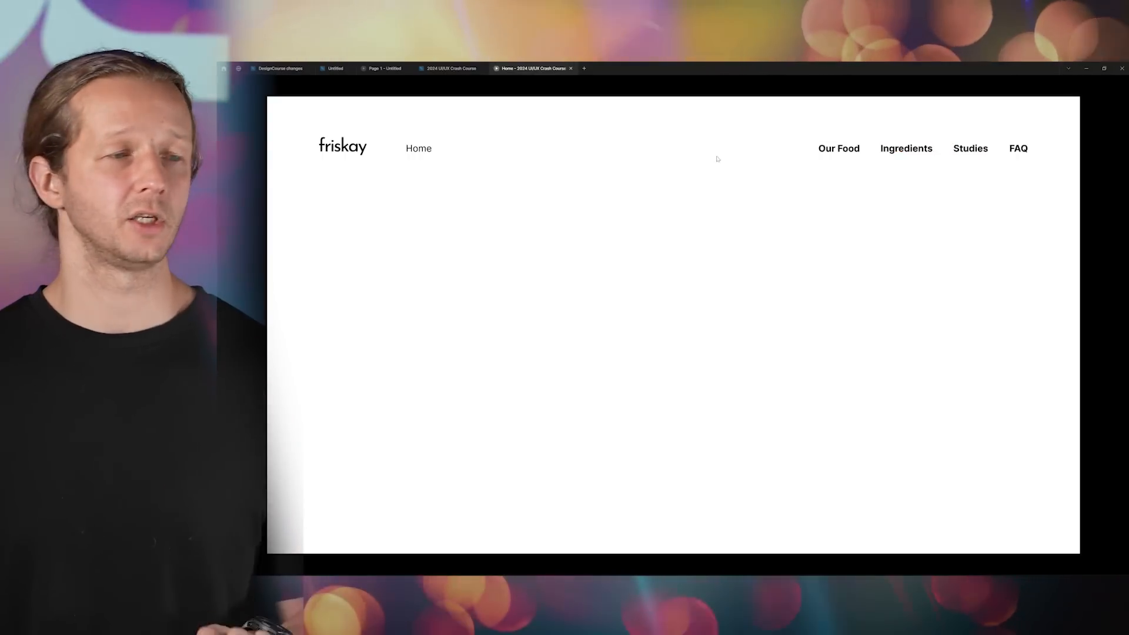
mouse_move(454, 70)
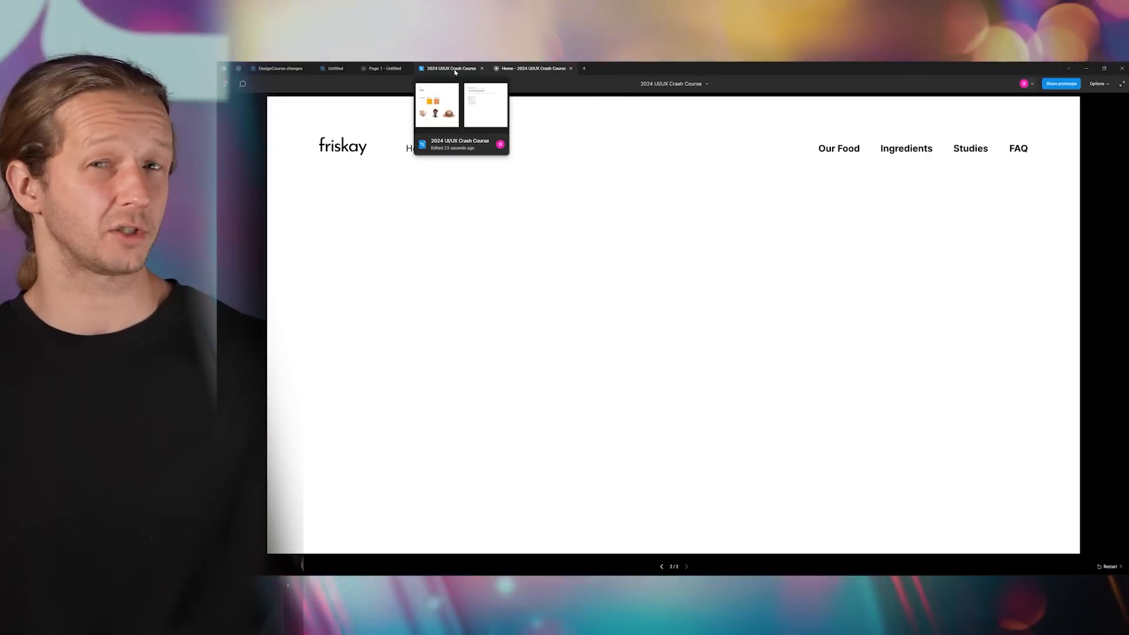
click(455, 73)
click(609, 199)
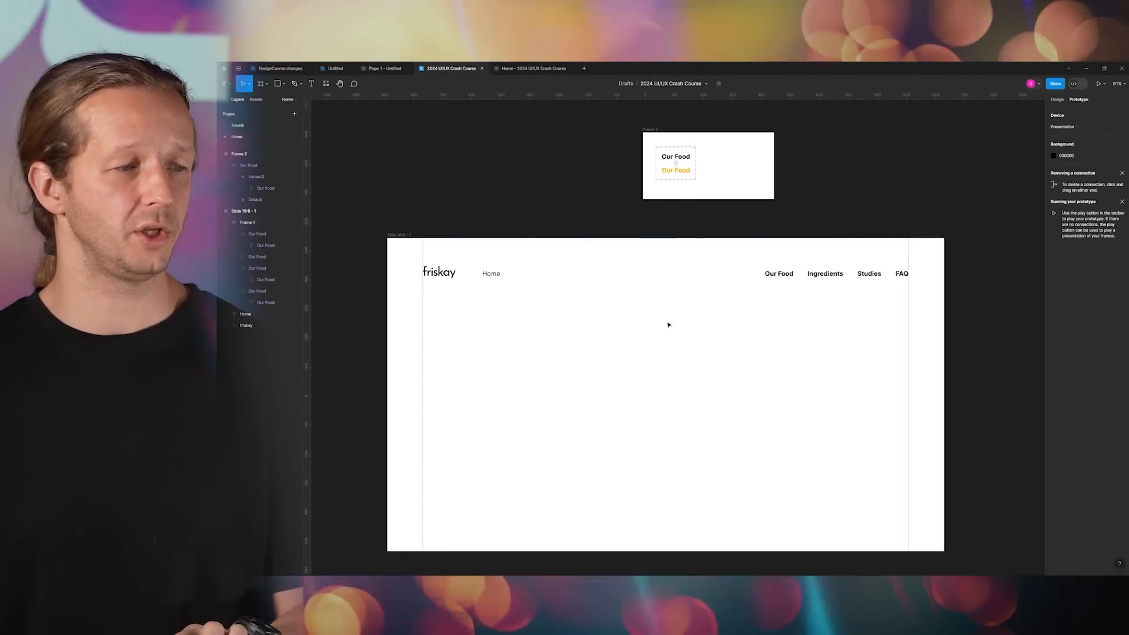
- Add a text layer reading testing to the blank area below the navigation bar
click(645, 340)
text(test)
key(Escape)
text(in)
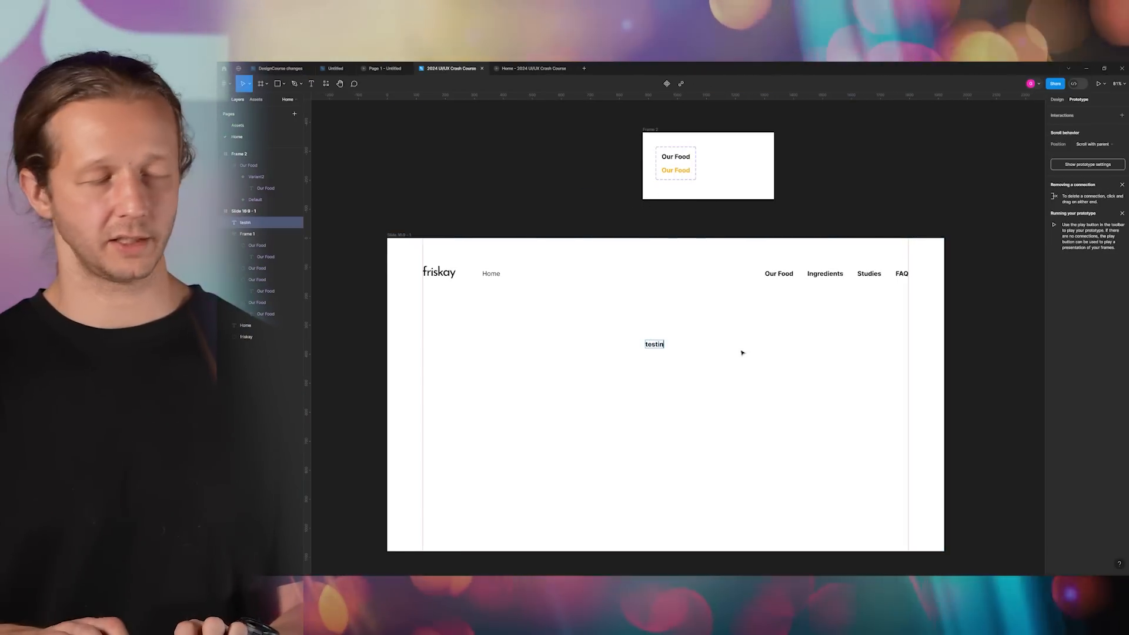
text(g)
key(Escape)
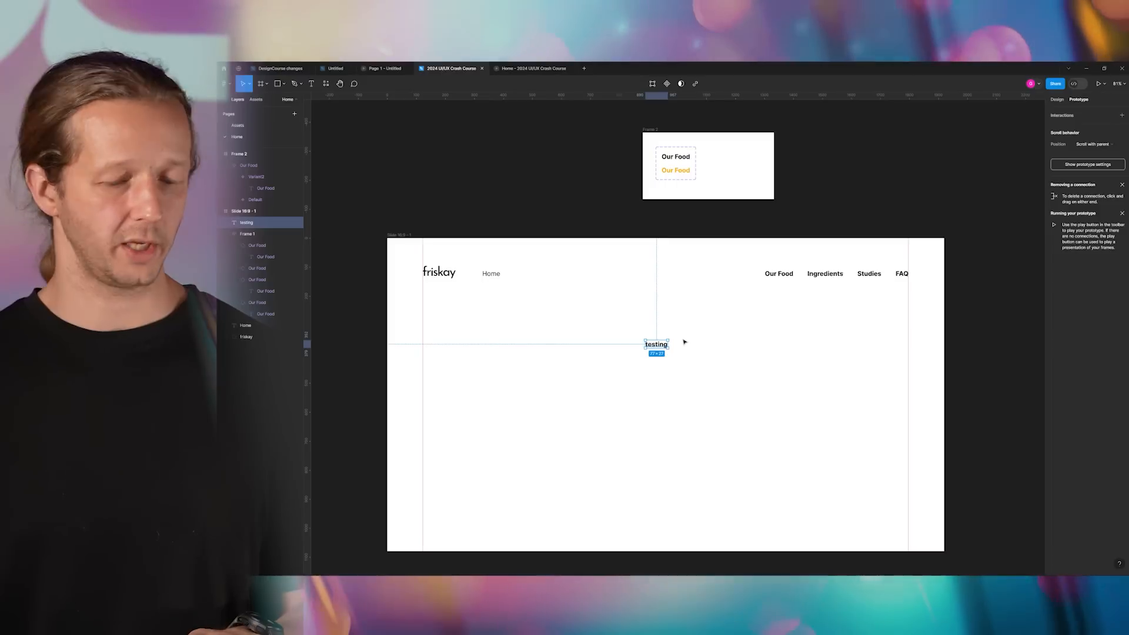
- Fill the testing text with the orange FFA800 sampled from the second Our Food variant
key(i)
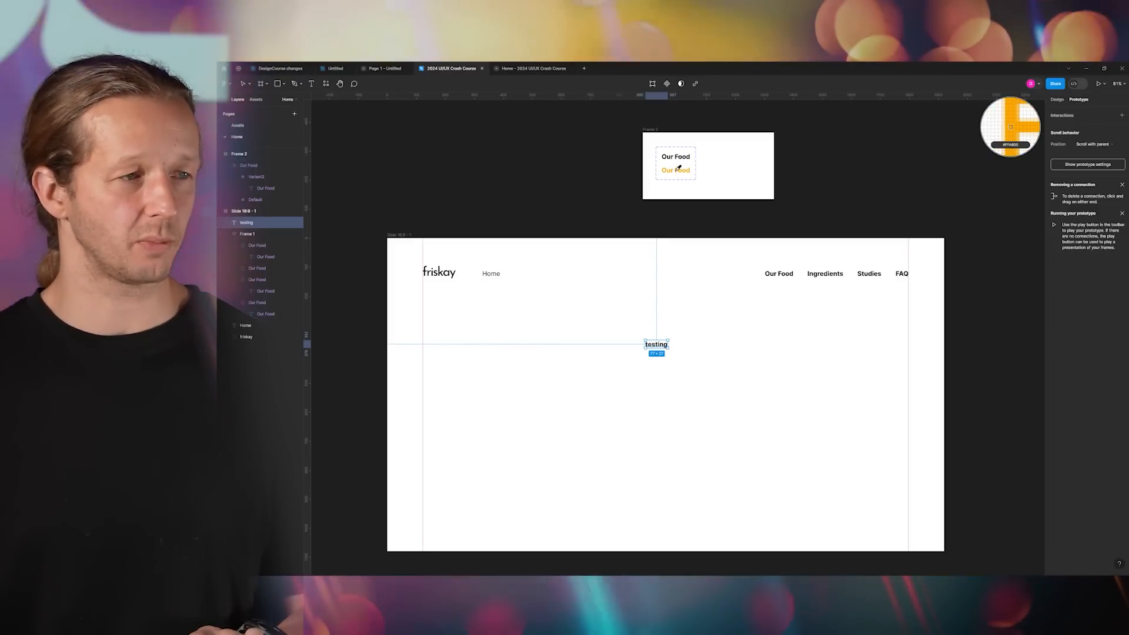
click(677, 171)
click(730, 405)
scroll(693, 412, up, 5)
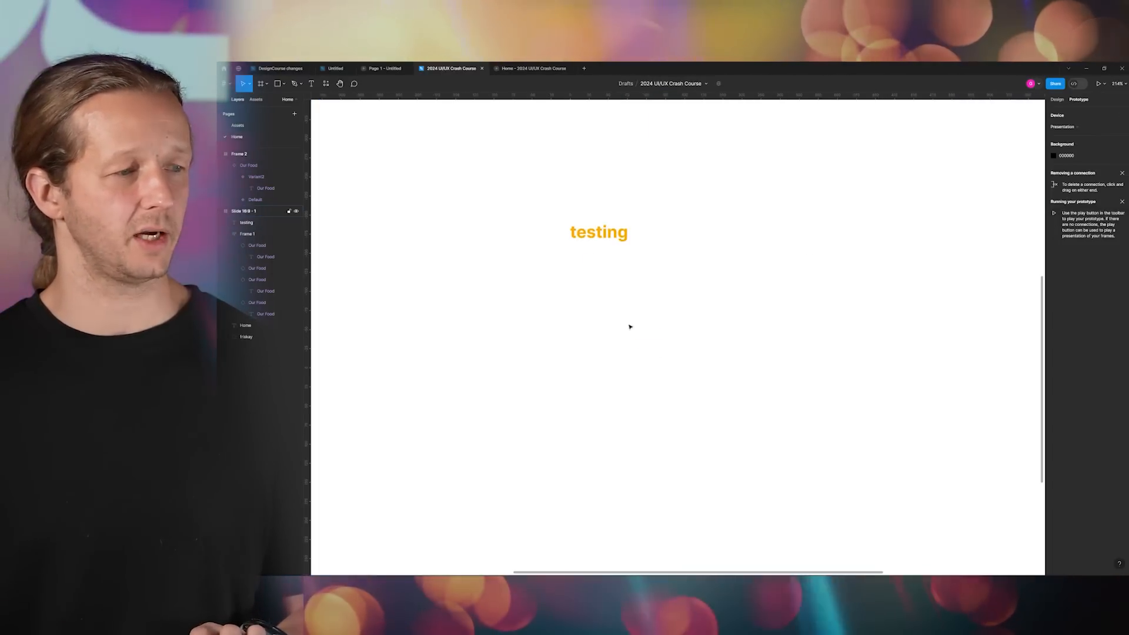
click(639, 273)
scroll(774, 250, down, 5)
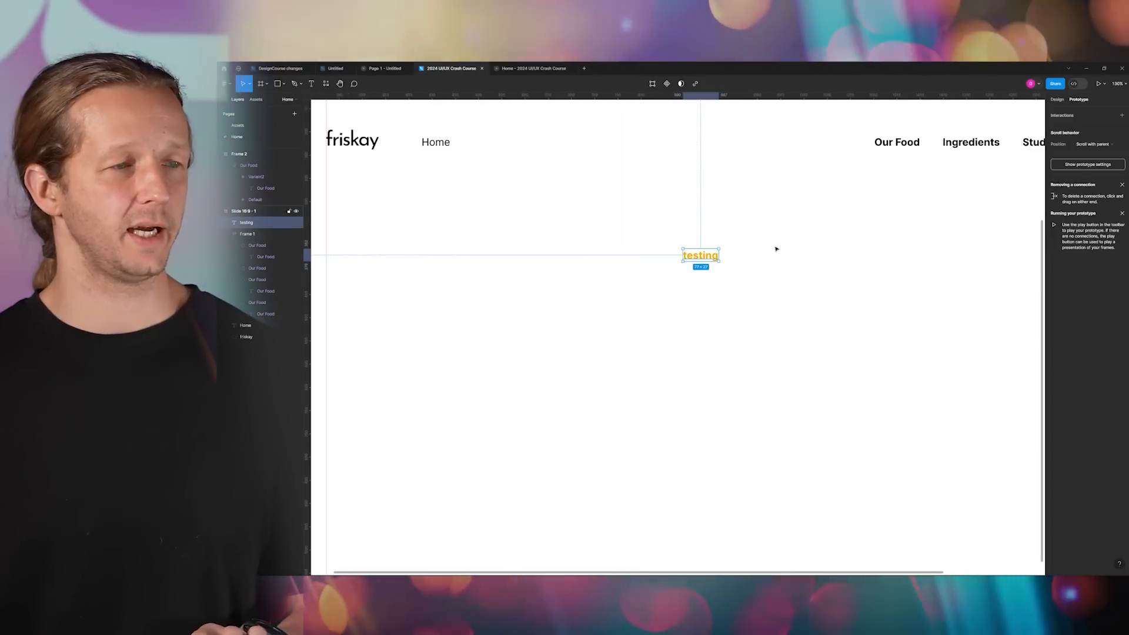
- Search the plugins for stark and run Stark - Contrast & Accessibility Tools on the testing text
click(324, 84)
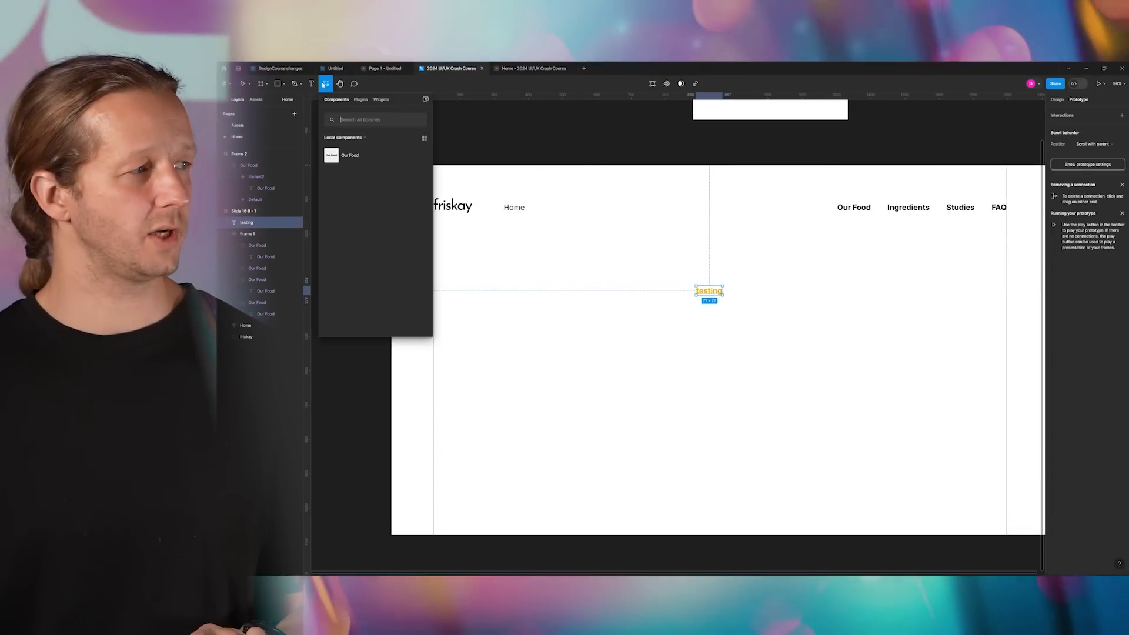
click(360, 100)
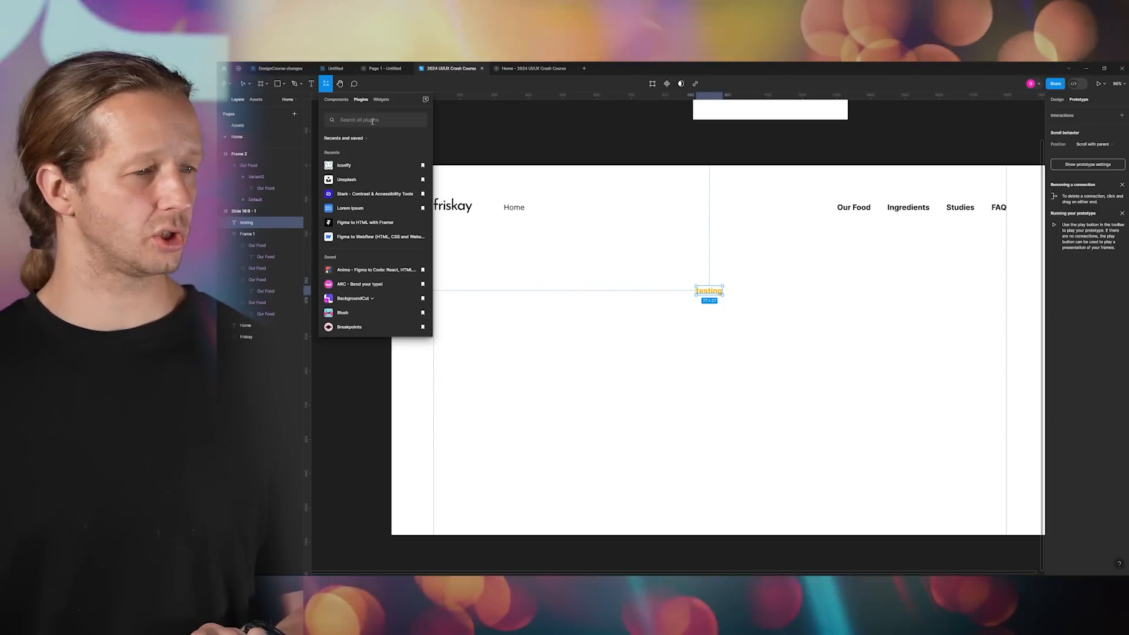
text(star)
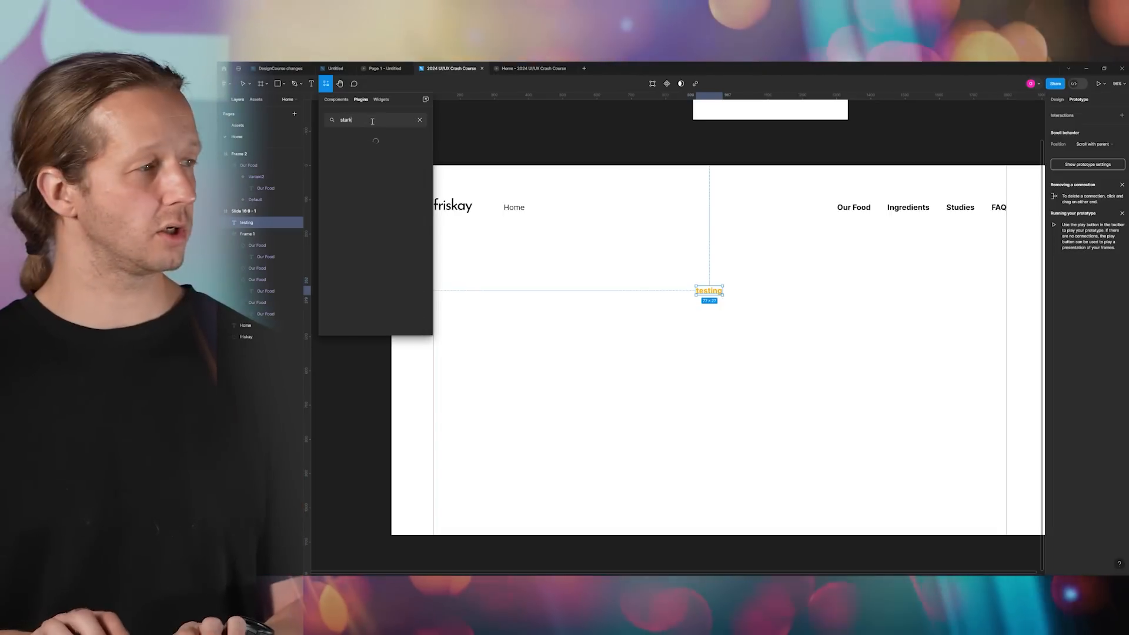
text(k)
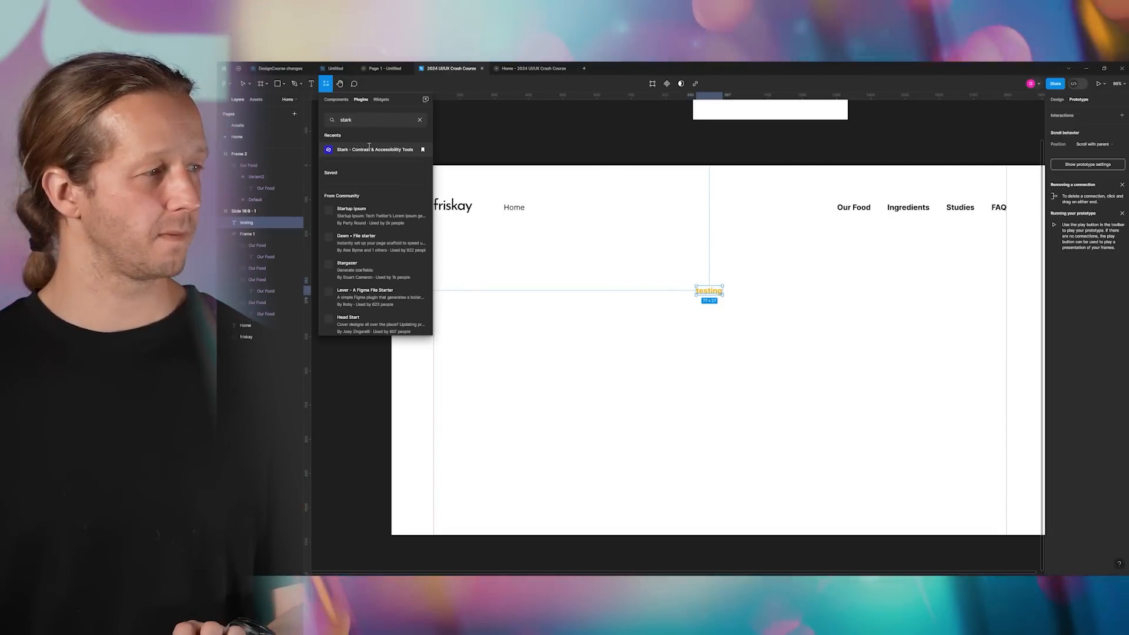
click(371, 149)
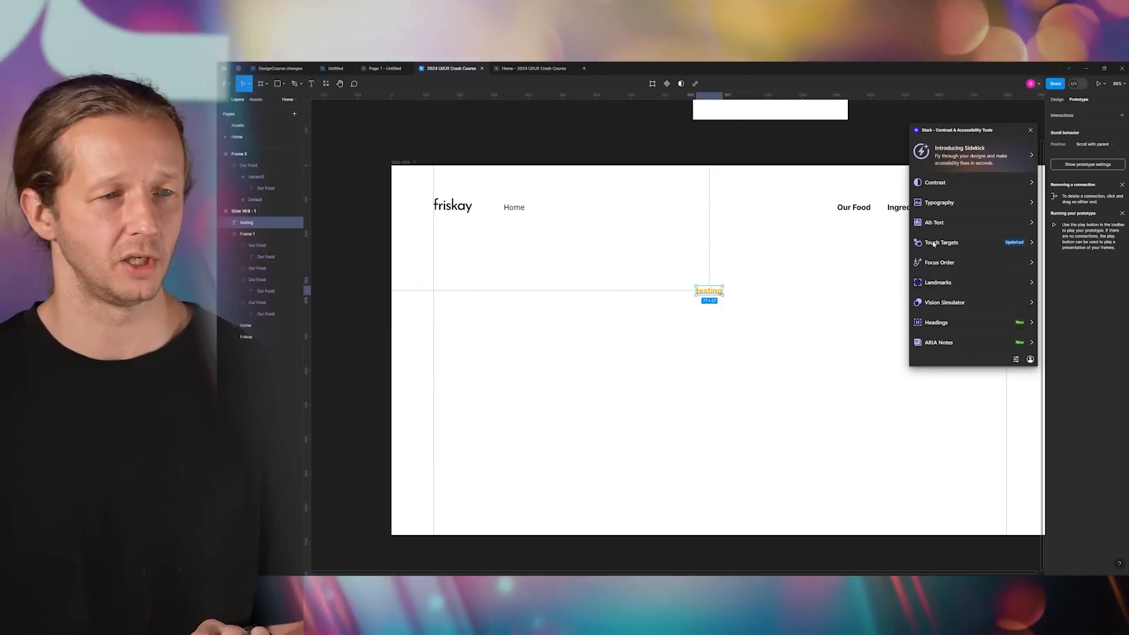
- Check the testing text in Stark's Typography tool and its colour against white in the Contrast tool
click(939, 202)
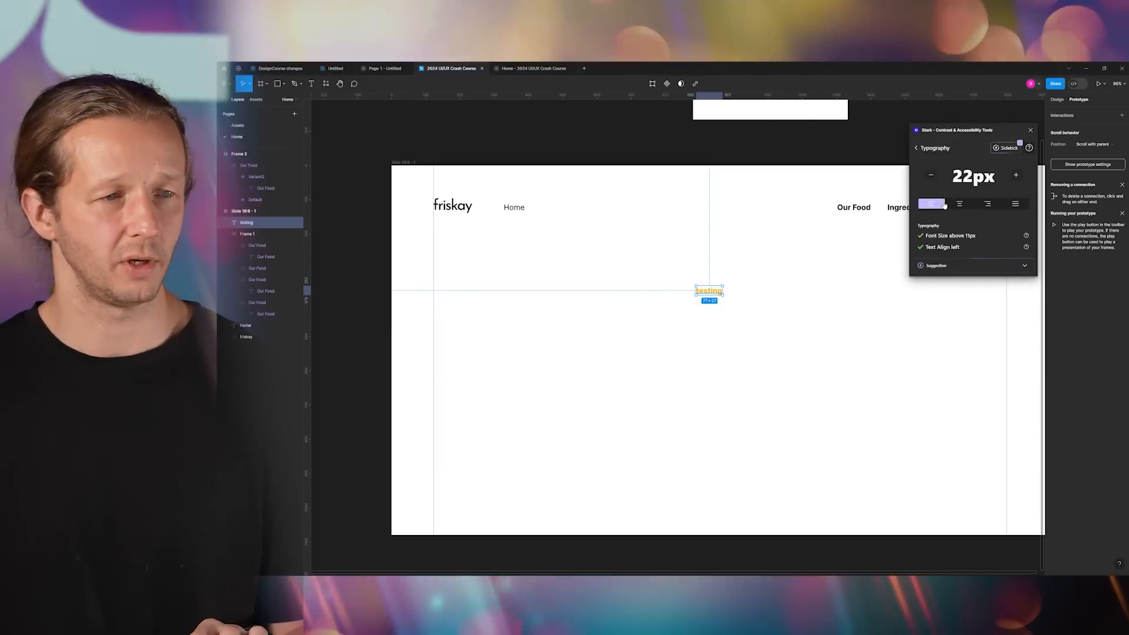
click(673, 224)
click(703, 291)
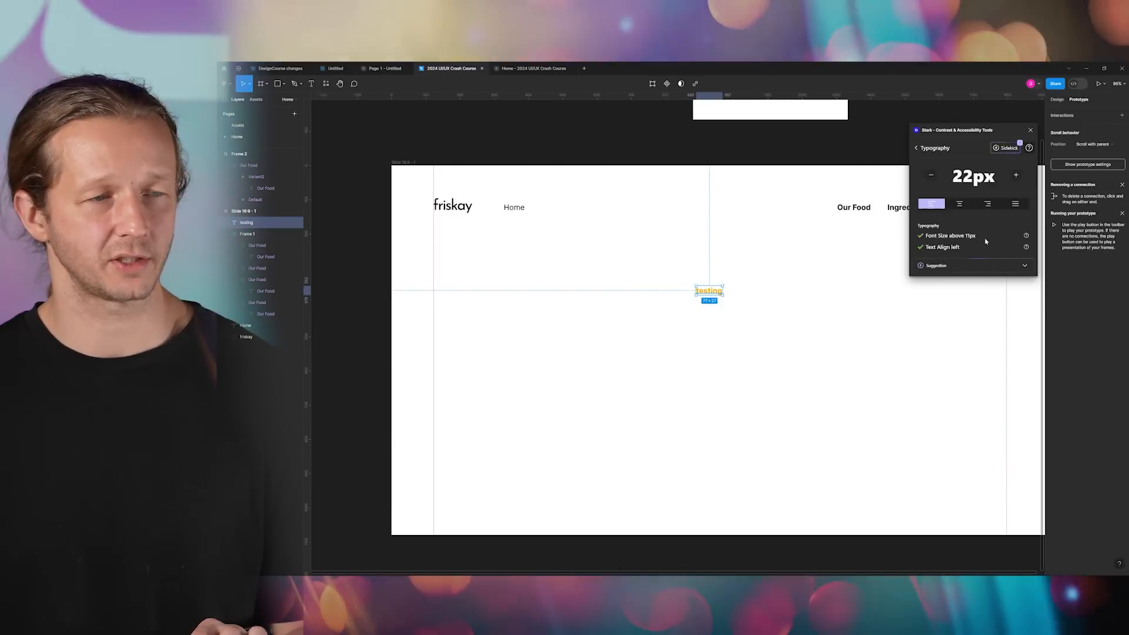
mouse_move(978, 238)
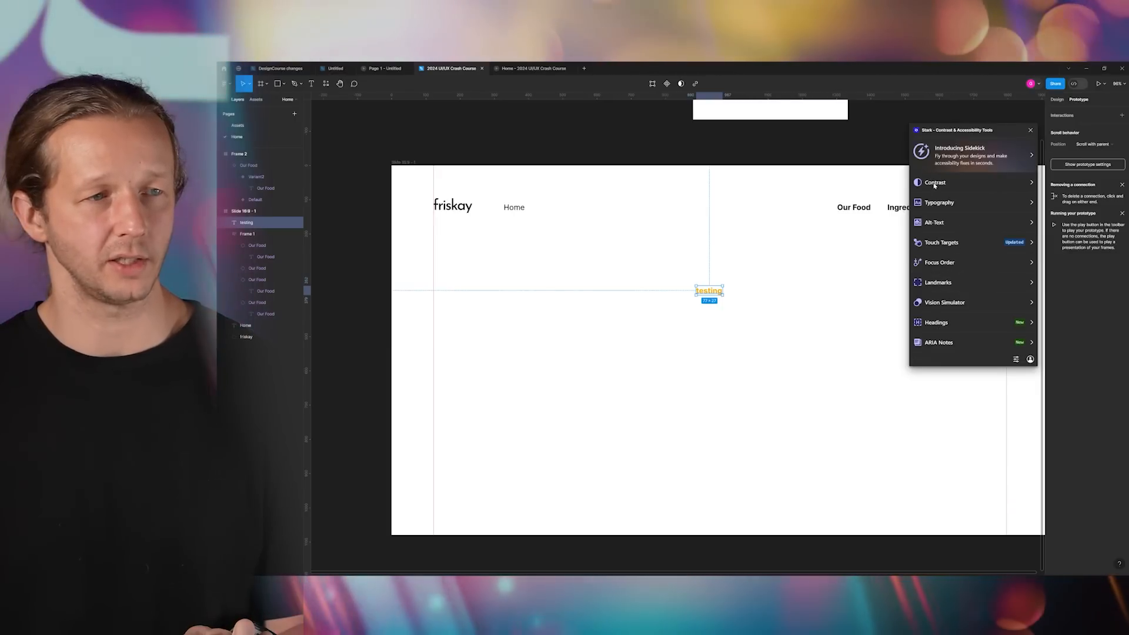
click(929, 181)
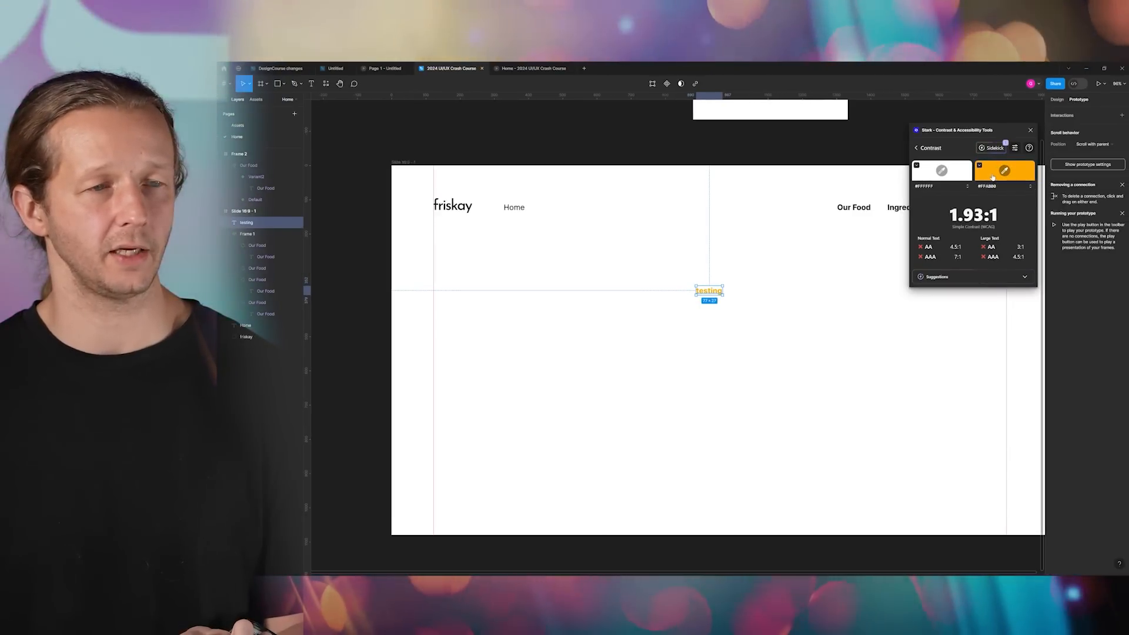
- Reselect the testing text and move the Stark window clear of the text's properties
click(791, 252)
click(718, 290)
drag(962, 133, 917, 121)
scroll(817, 251, down, 1)
drag(793, 261, 704, 278)
- Darken the testing text's orange fill to a brownish shade to raise its contrast against white
click(1057, 99)
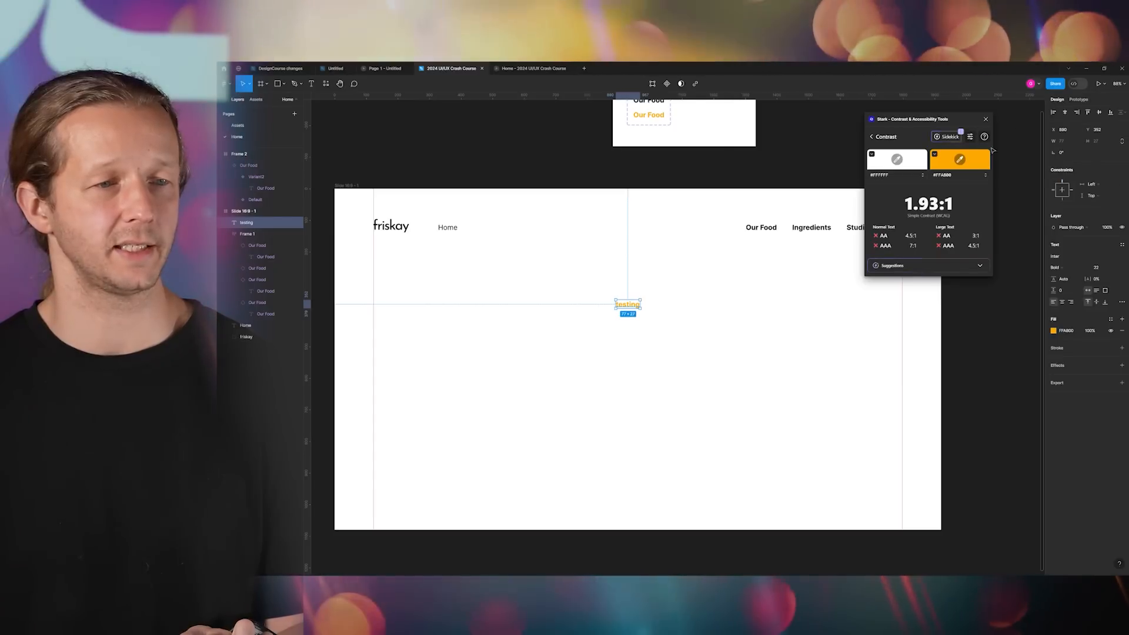
click(702, 302)
click(629, 305)
click(1054, 331)
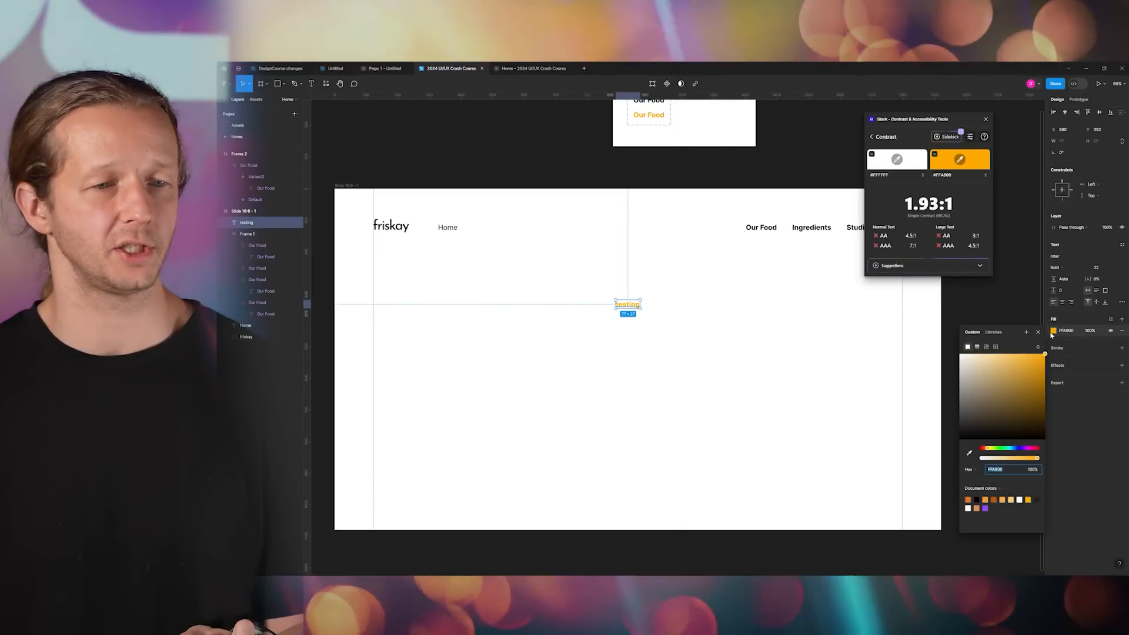
drag(1040, 372, 1057, 387)
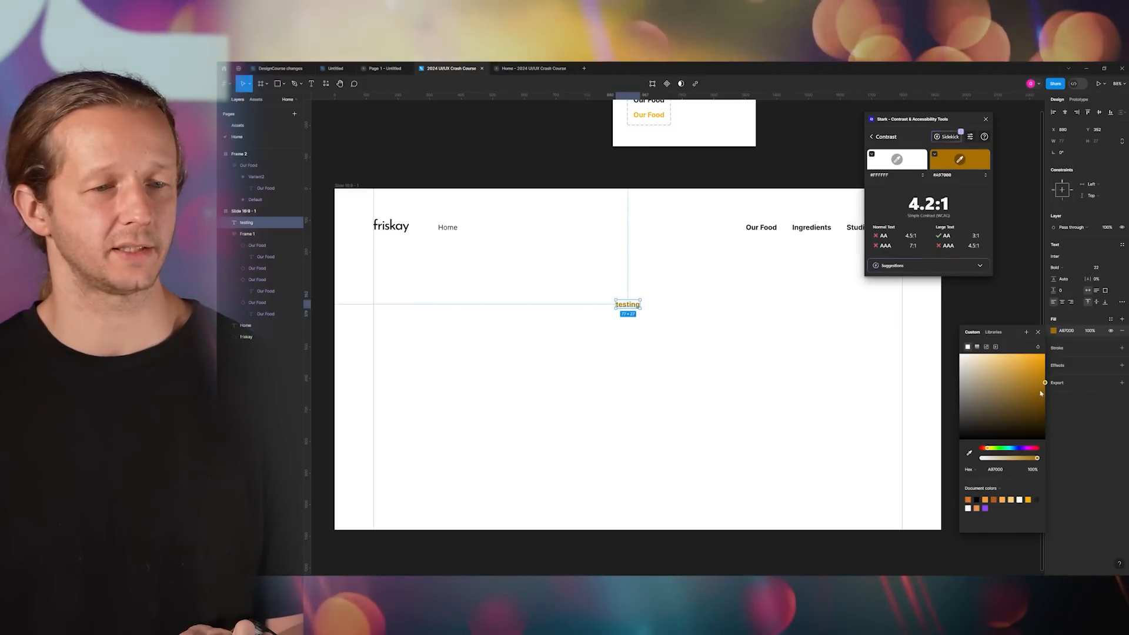
- Fine-tune the testing text's darkened orange fill and apply the same colour to the orange Our Food hover variant
drag(1045, 383, 1045, 385)
click(1069, 332)
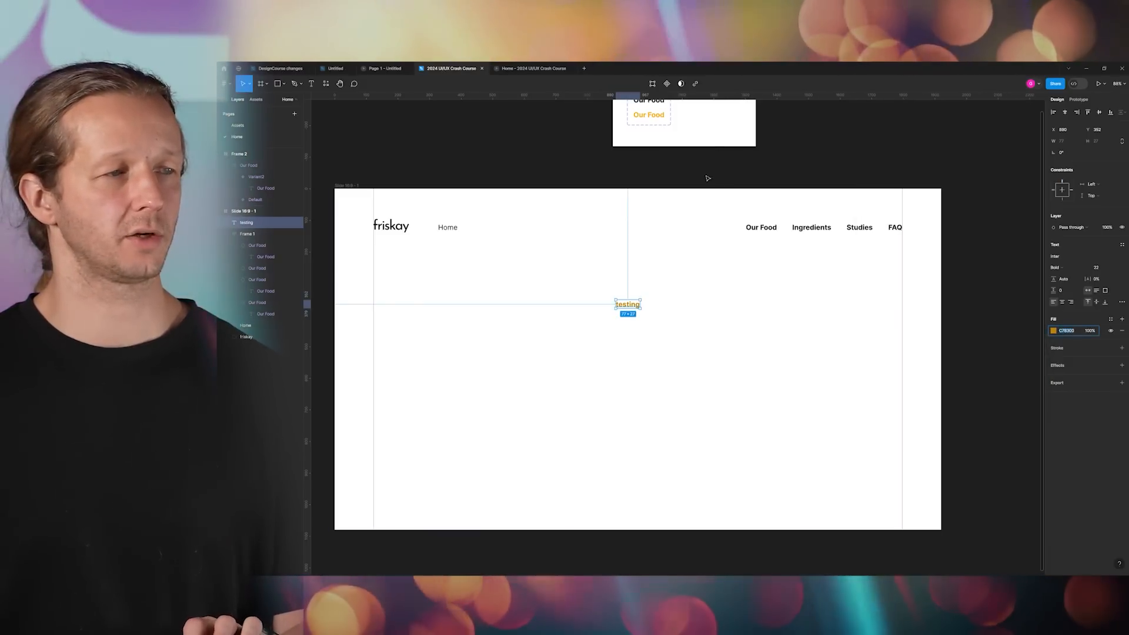
click(660, 268)
scroll(673, 153, up, 2)
drag(708, 163, 664, 262)
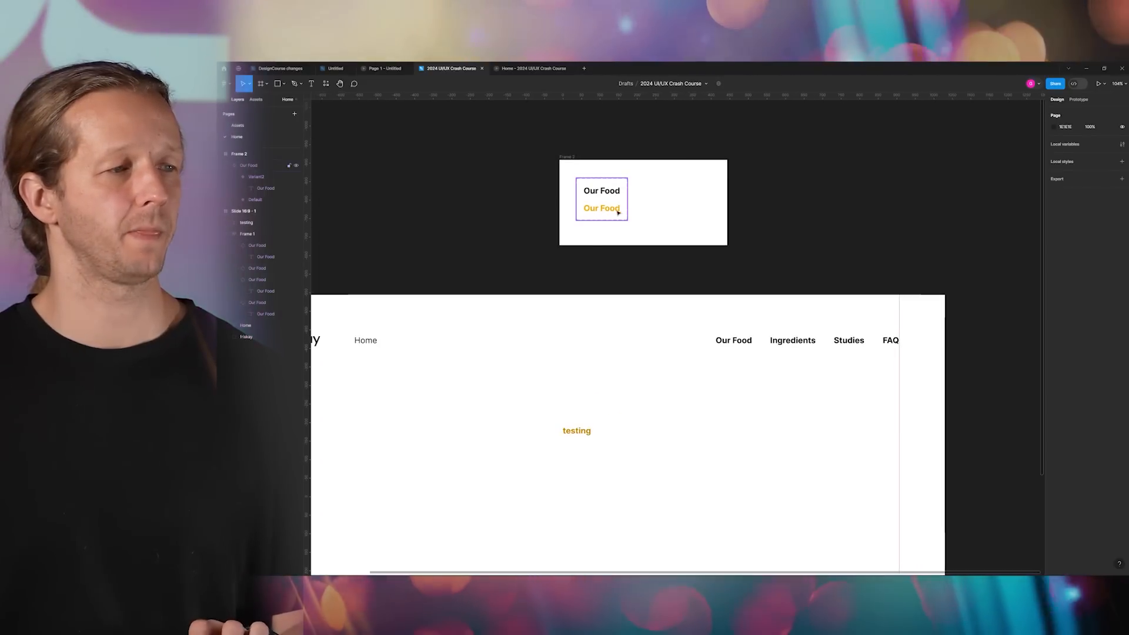
double_click(612, 210)
double_click(613, 210)
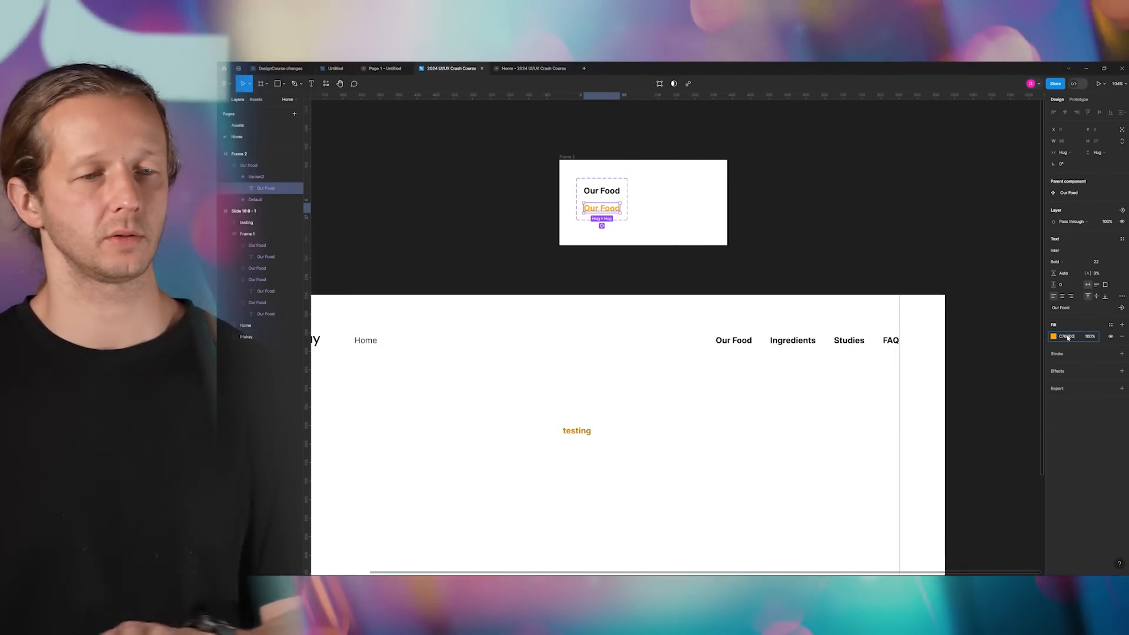
- Delete the testing text from the page
click(750, 293)
click(571, 433)
key(Delete)
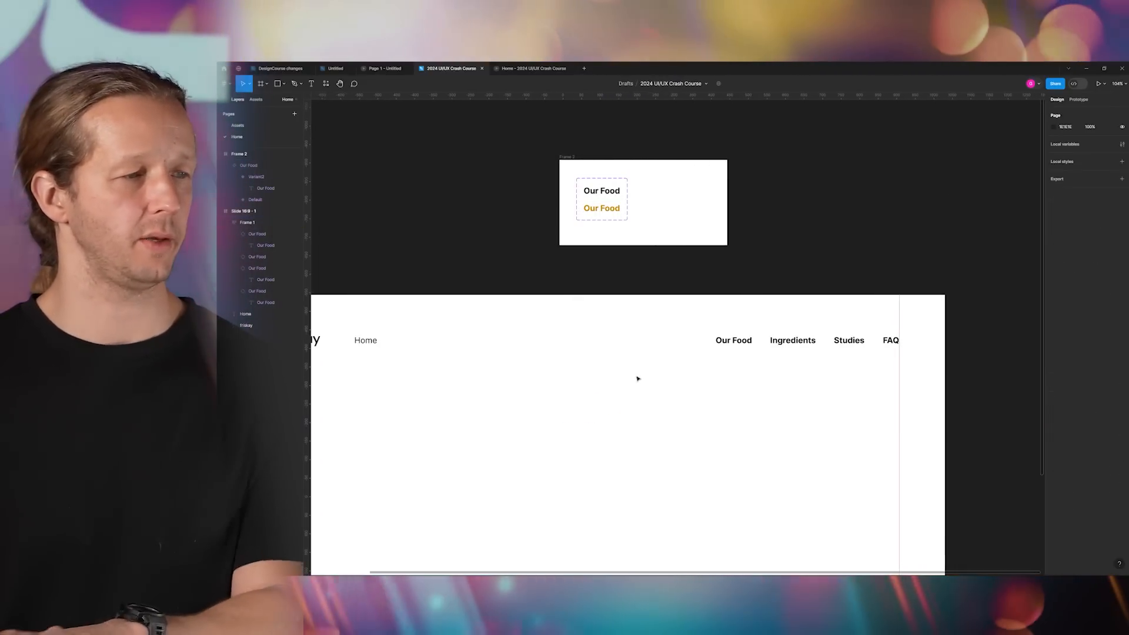
scroll(642, 380, down, 4)
drag(650, 395, 683, 257)
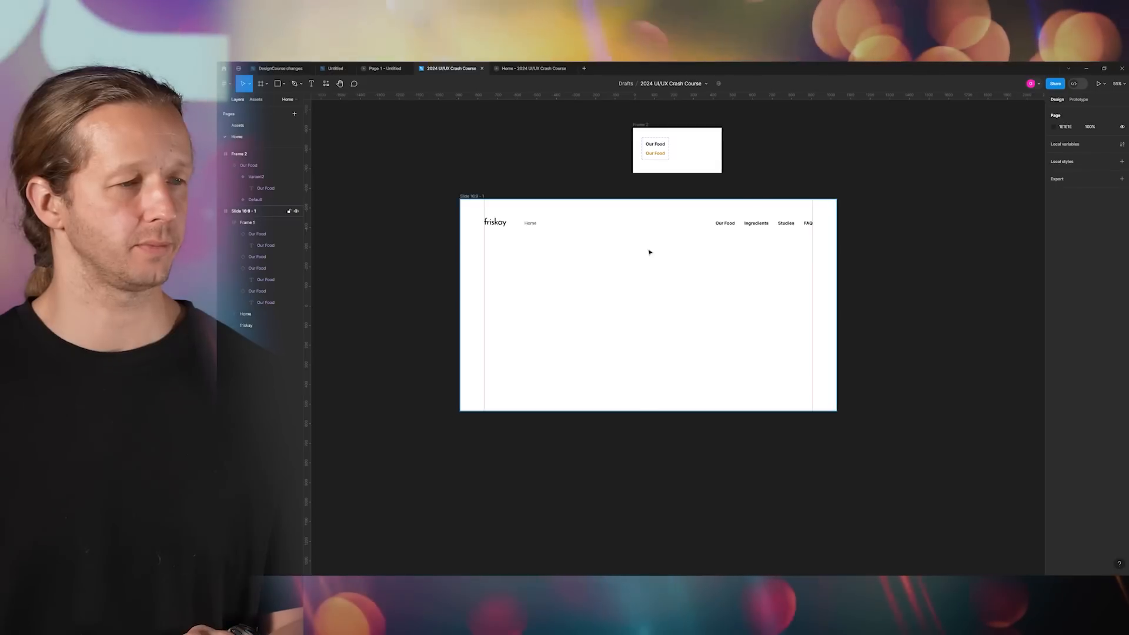
scroll(651, 251, up, 3)
scroll(657, 257, down, 2)
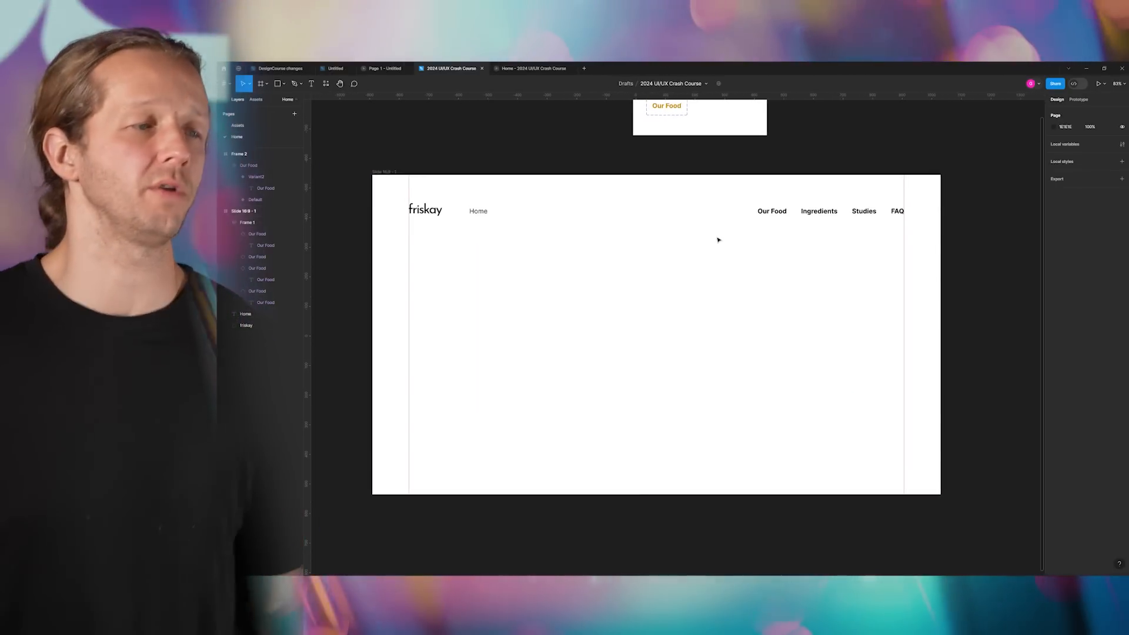
scroll(716, 207, up, 2)
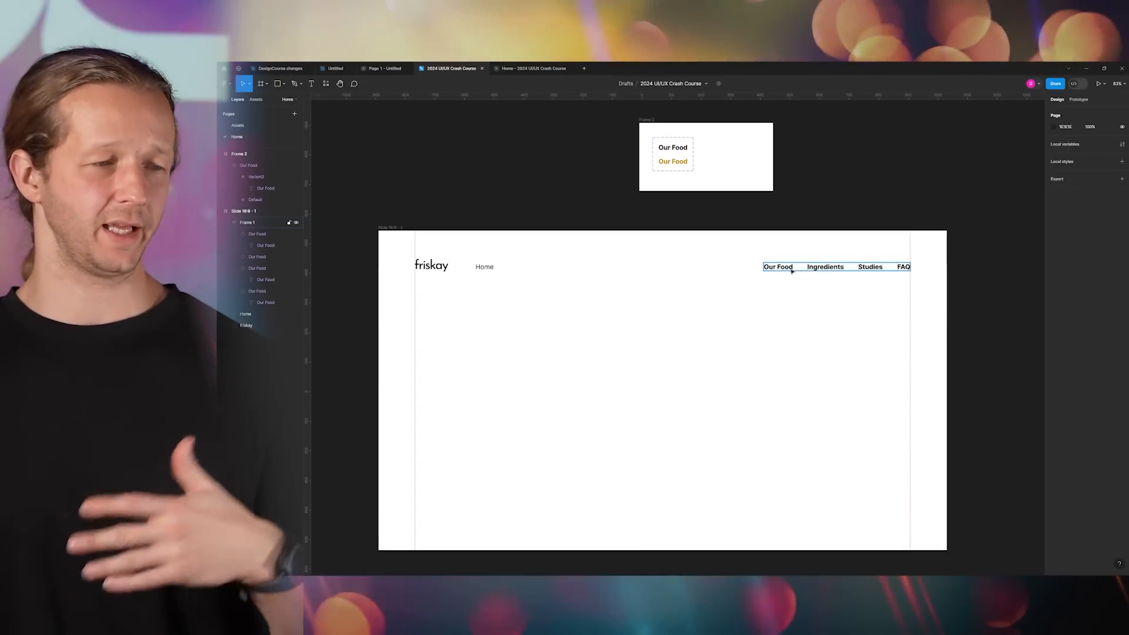
scroll(719, 257, down, 2)
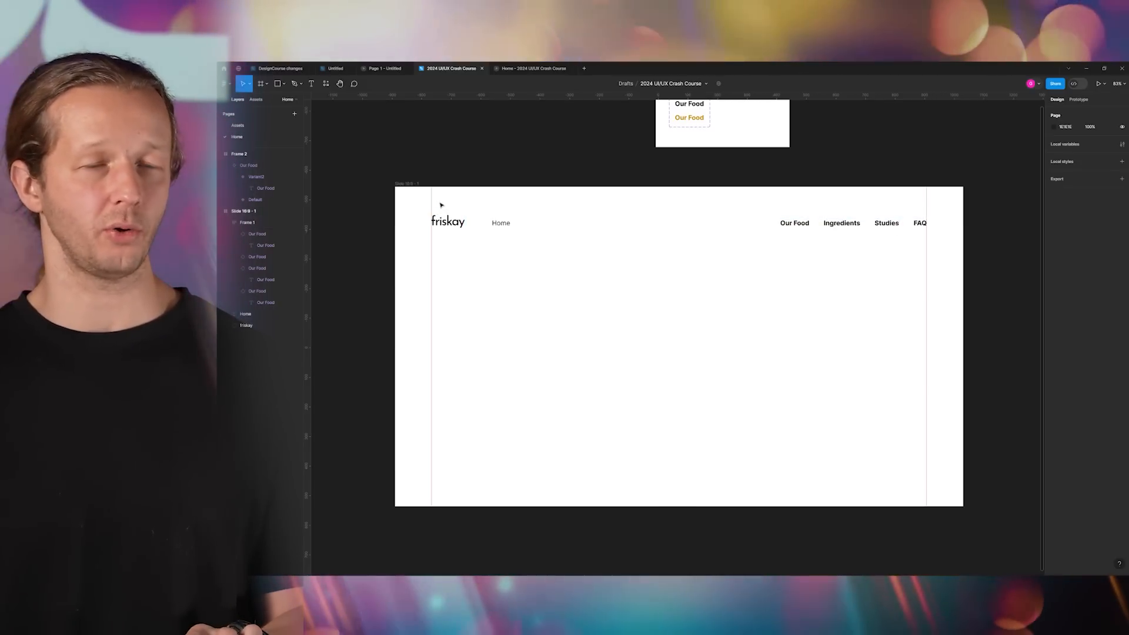
drag(441, 205, 504, 233)
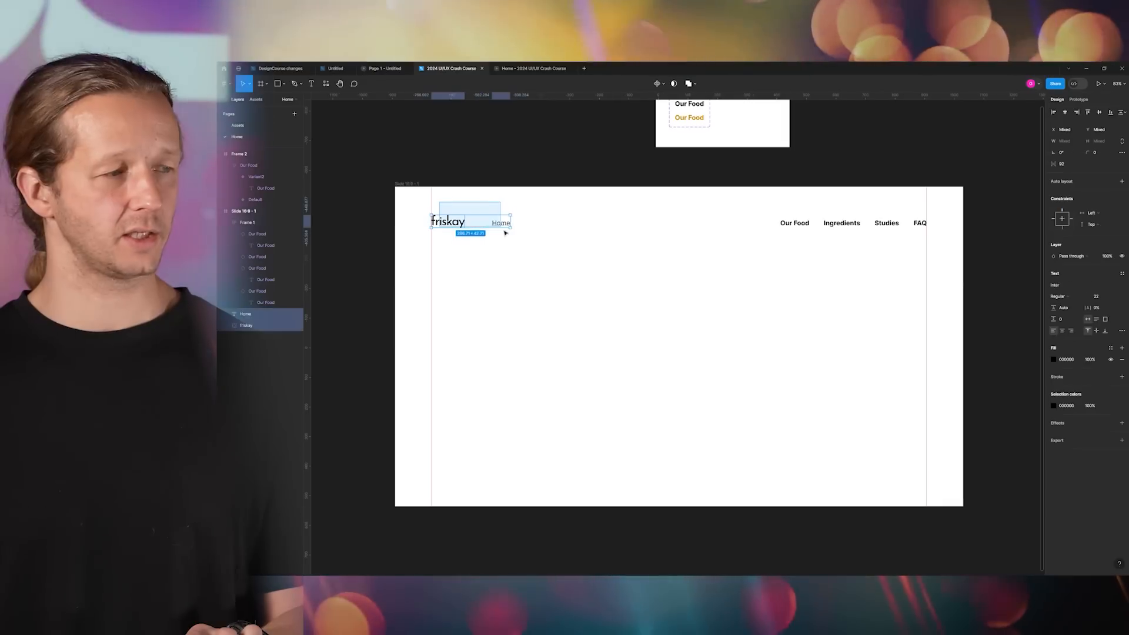
click(510, 242)
drag(512, 240, 533, 248)
- Draw a vertical divider line about 41 px long between the friskay logo and Home, and position it beside the logo
scroll(464, 234, up, 5)
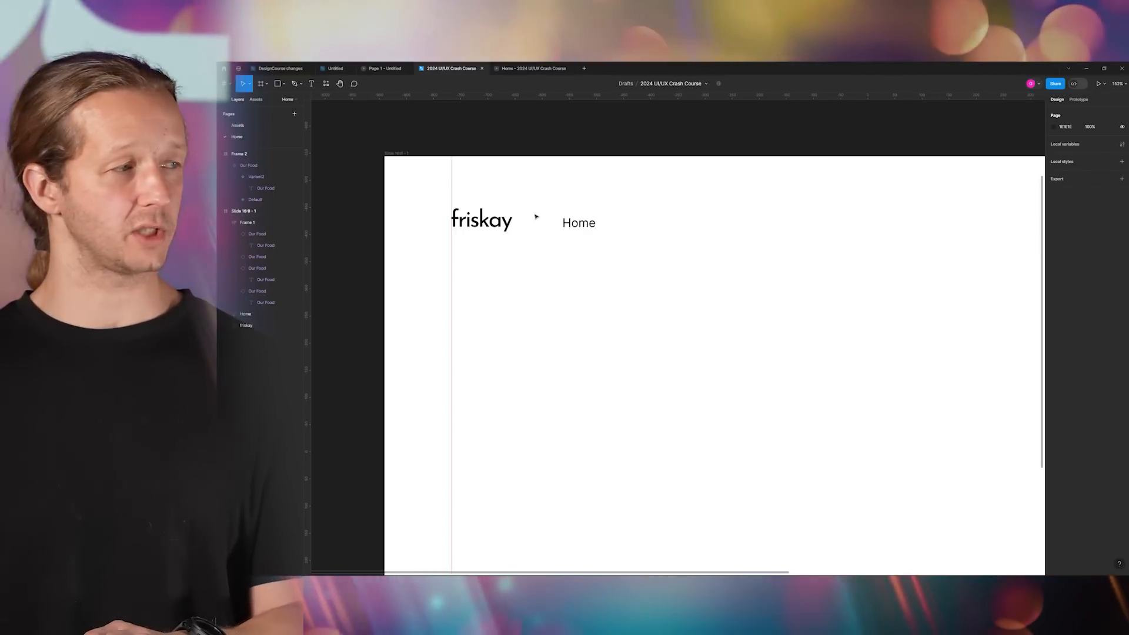
key(l)
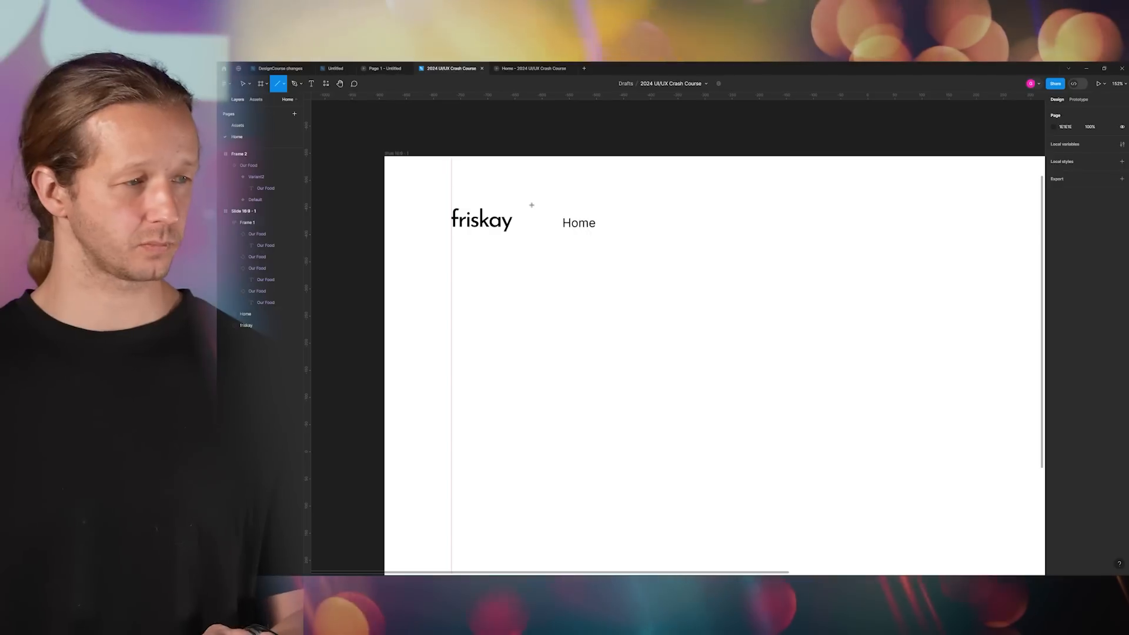
drag(538, 211, 538, 234)
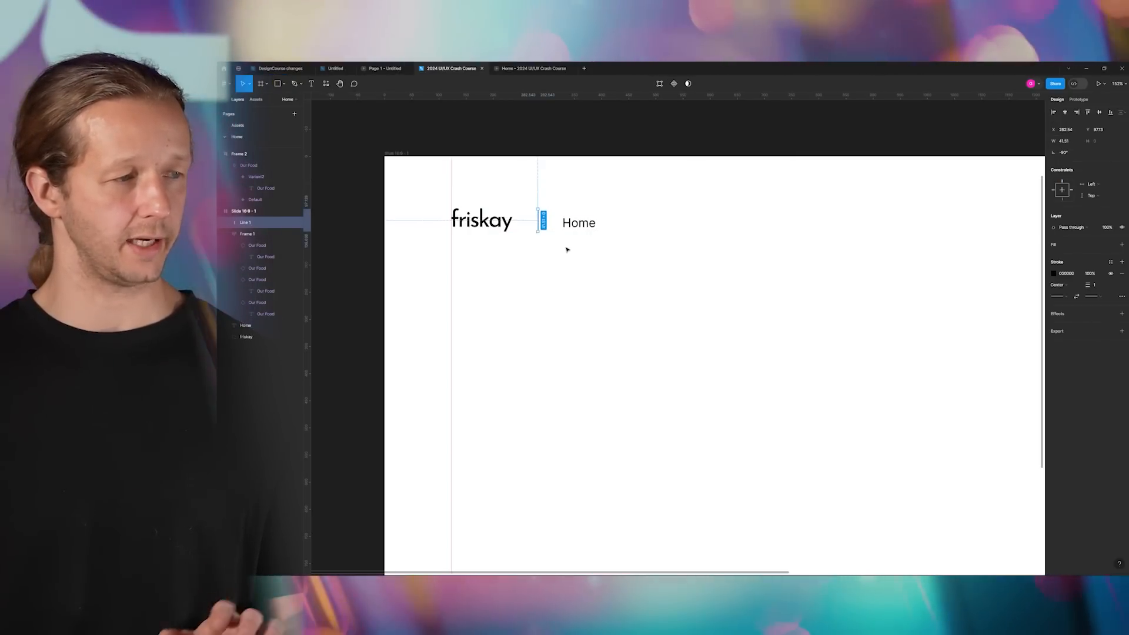
click(571, 257)
click(539, 227)
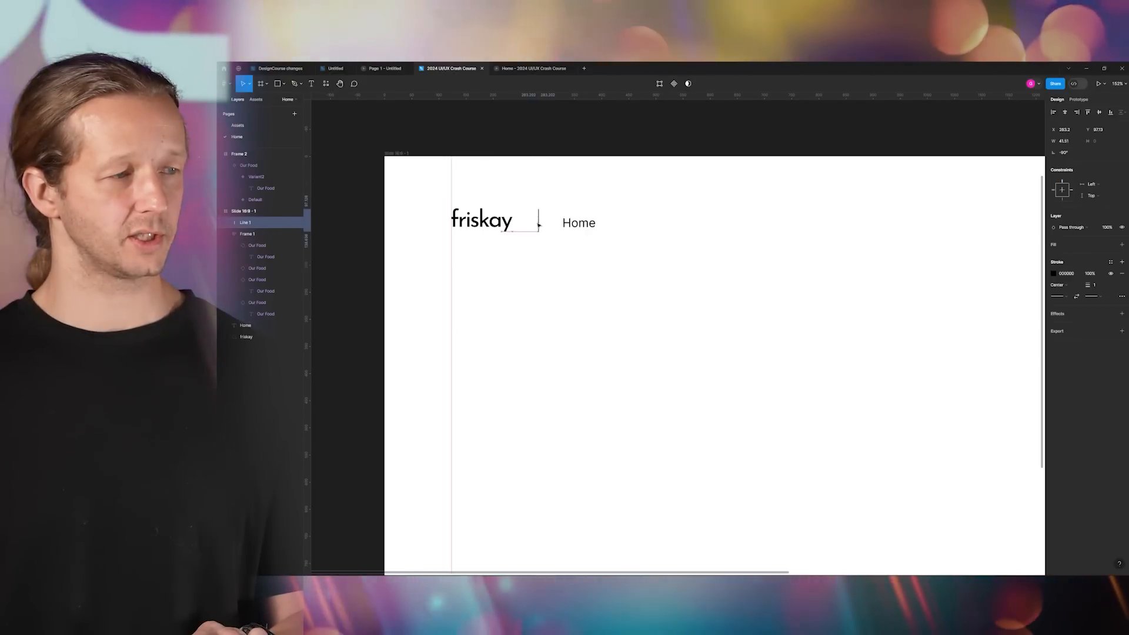
drag(536, 224, 536, 224)
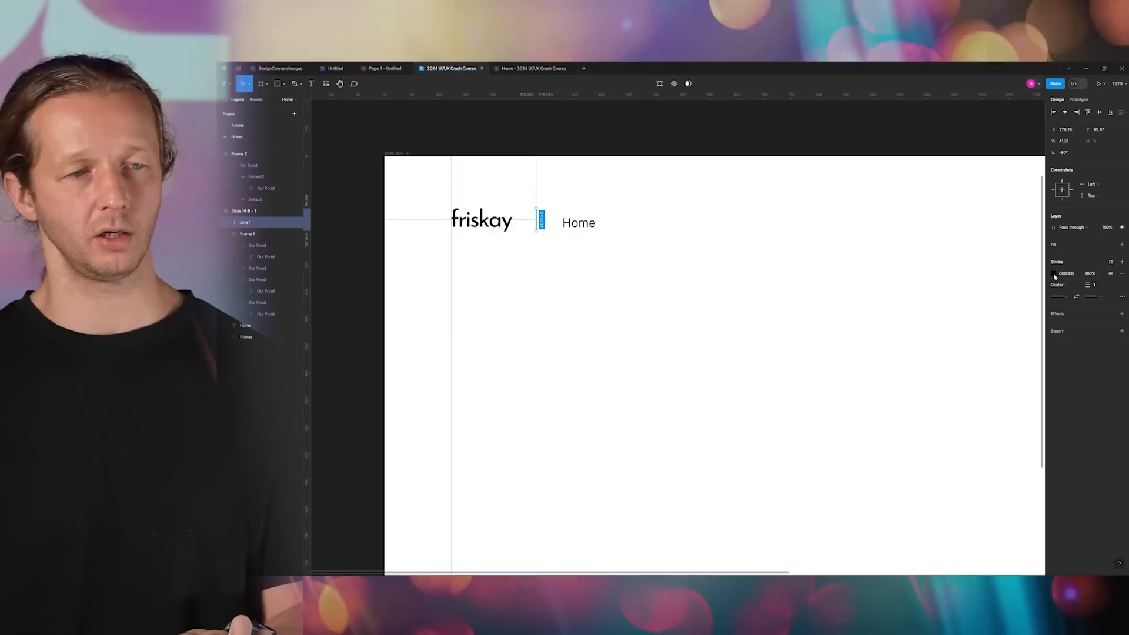
- Lighten the divider line's stroke from black to a light grey
click(1054, 274)
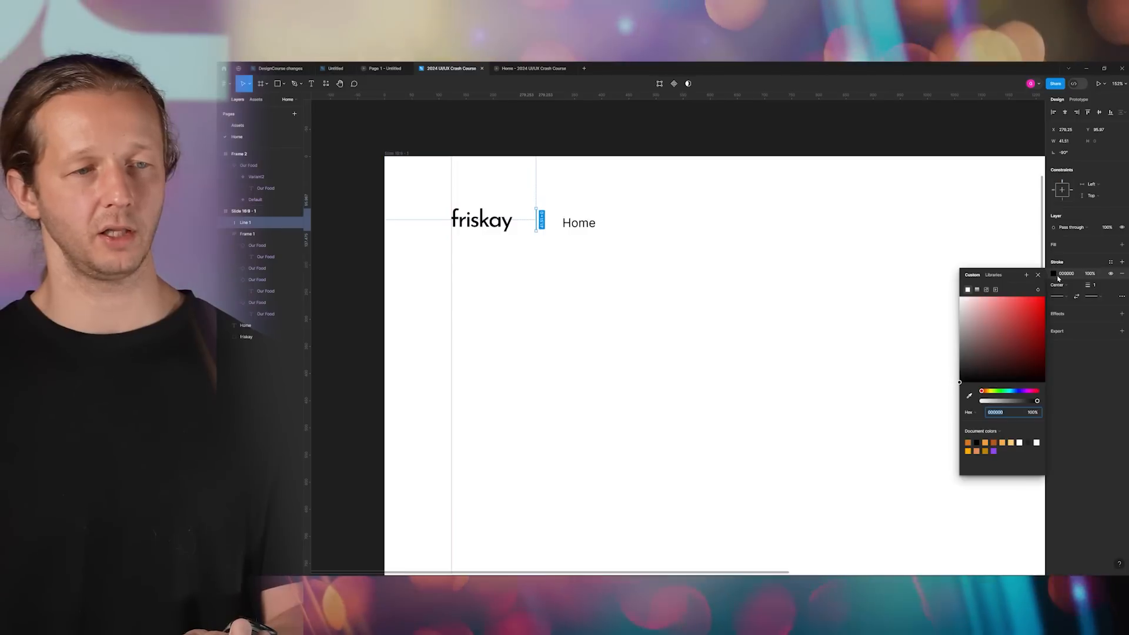
mouse_move(970, 376)
mouse_down()
mouse_move(952, 368)
mouse_move(928, 320)
mouse_up()
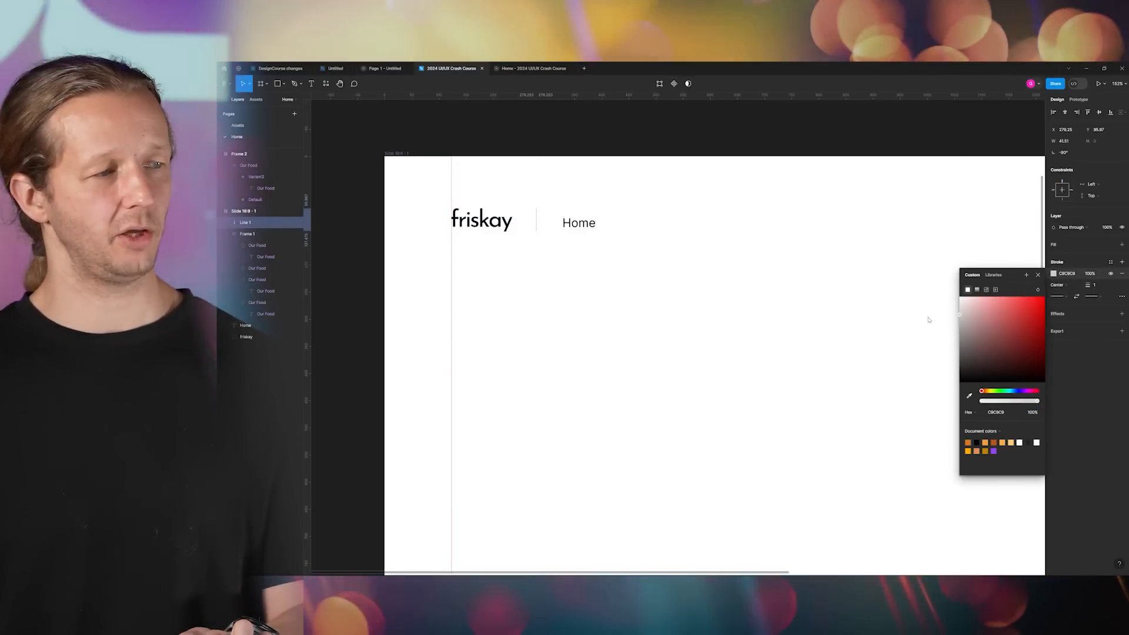
click(574, 278)
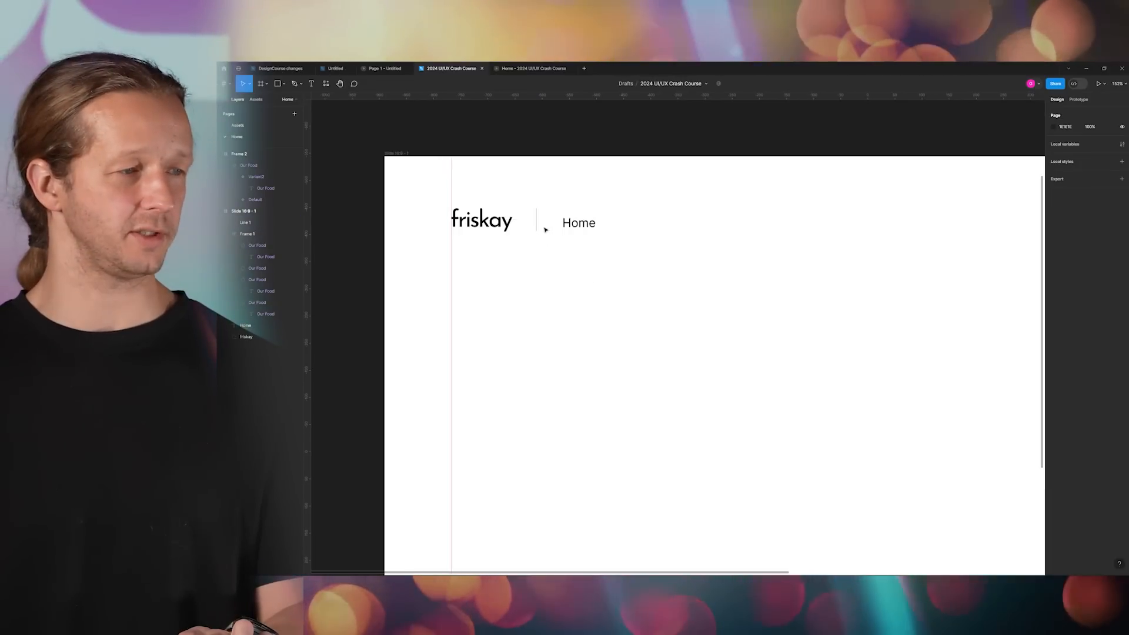
- Combine the friskay logo, divider line and Home text in a horizontal auto layout with vertical centre alignment
drag(517, 192, 610, 254)
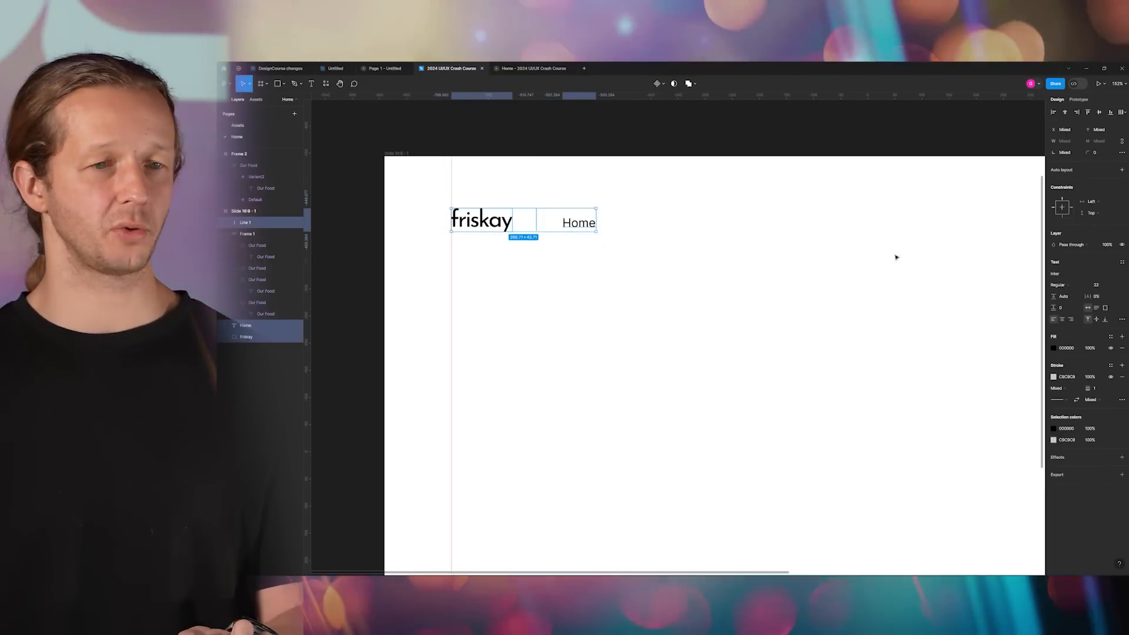
key(shift+a)
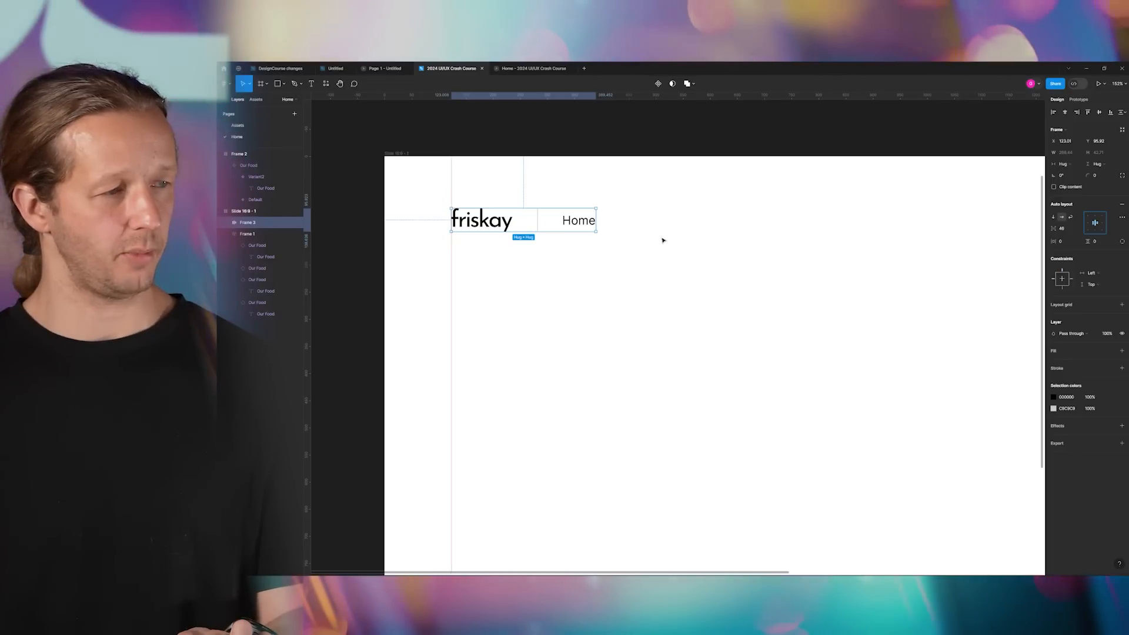
click(1095, 224)
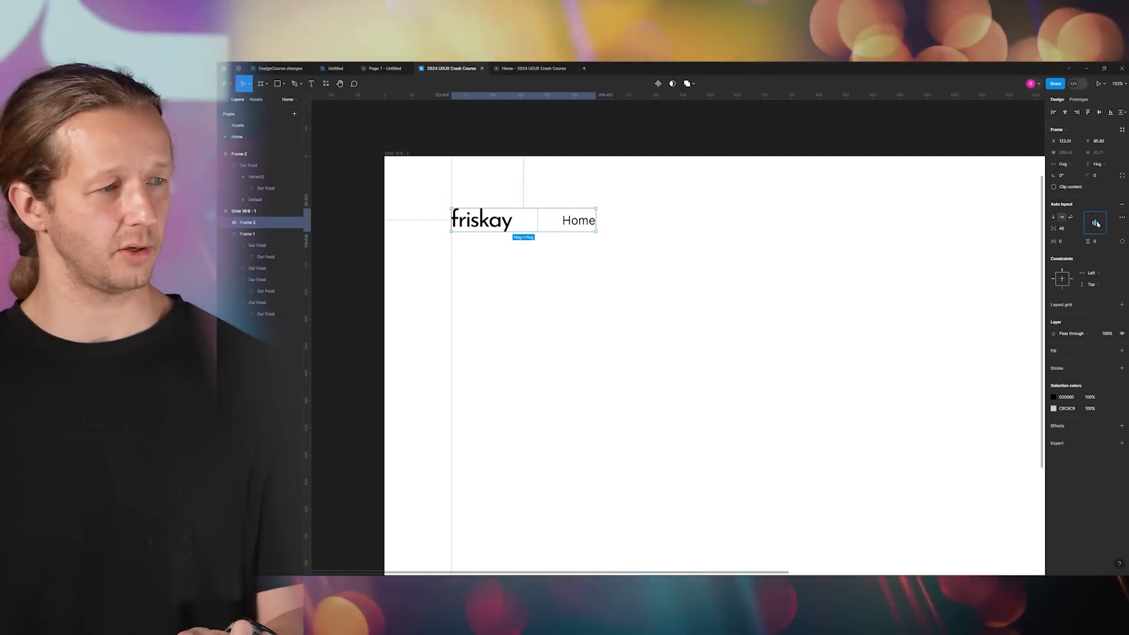
click(576, 265)
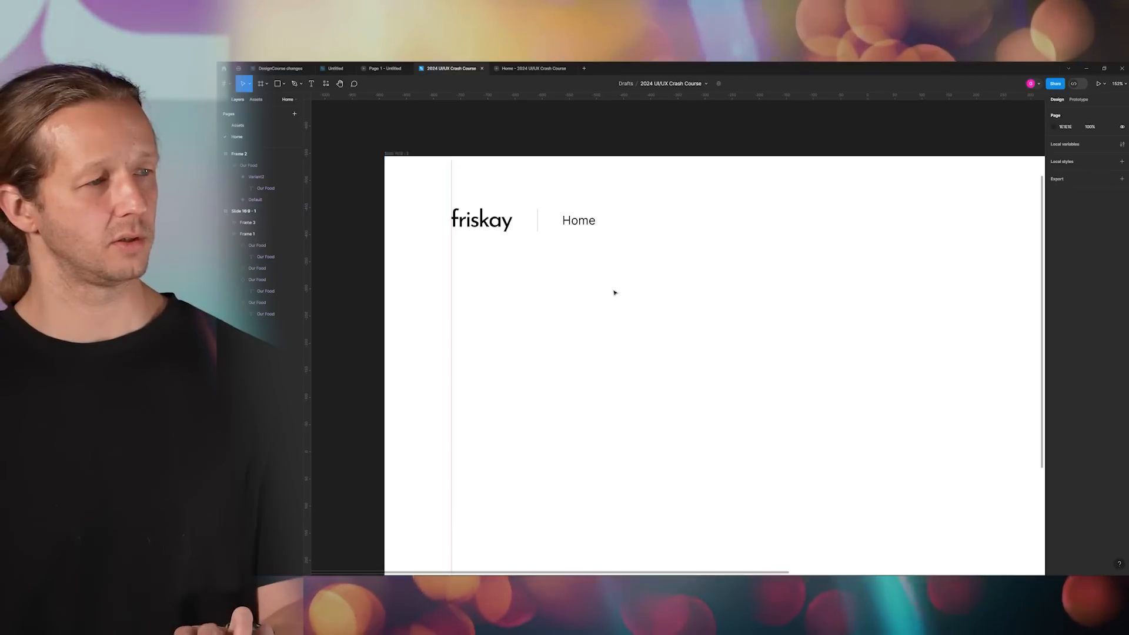
scroll(605, 290, down, 5)
scroll(646, 297, up, 5)
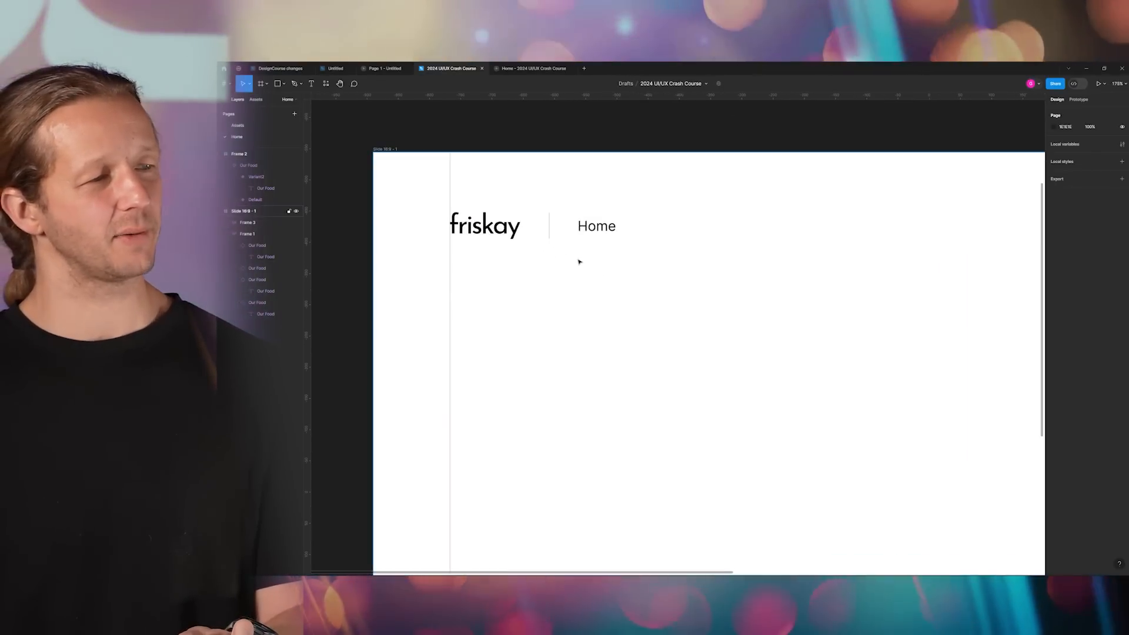
- Remove the auto layout from the logo frame and ungroup it into the separate logo, divider and Home text
click(553, 232)
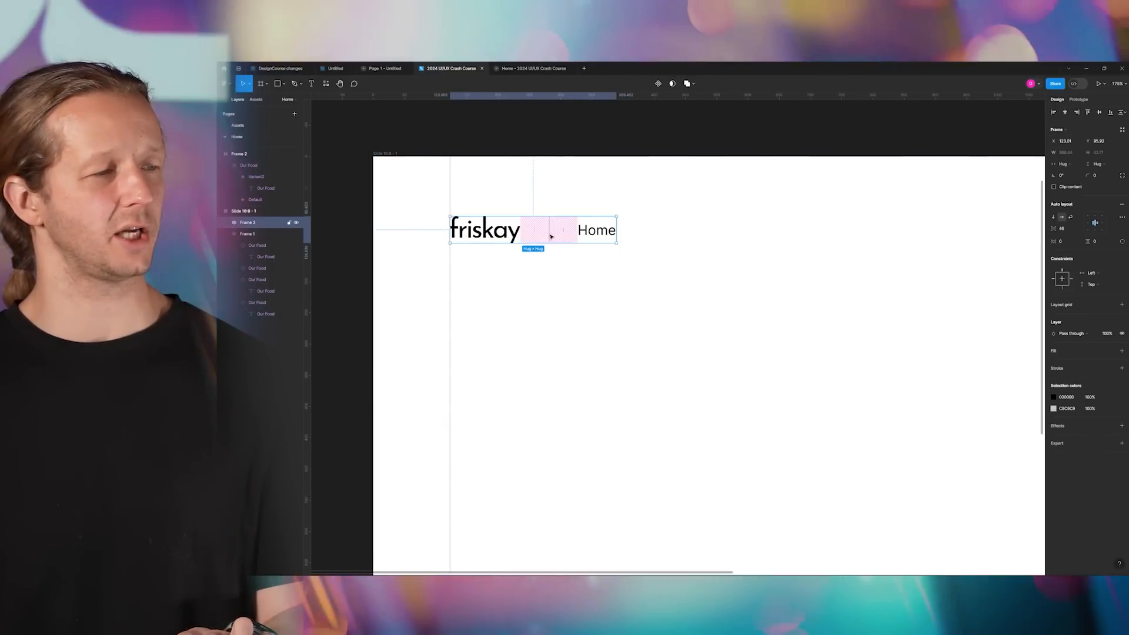
scroll(552, 233, up, 3)
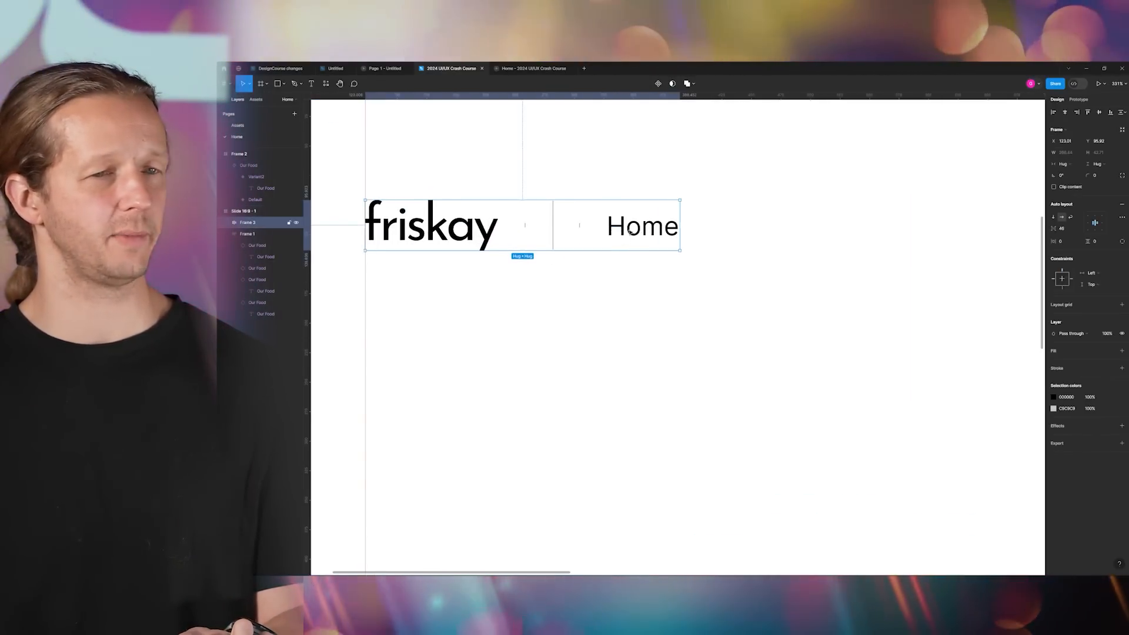
click(1122, 206)
right_click(628, 229)
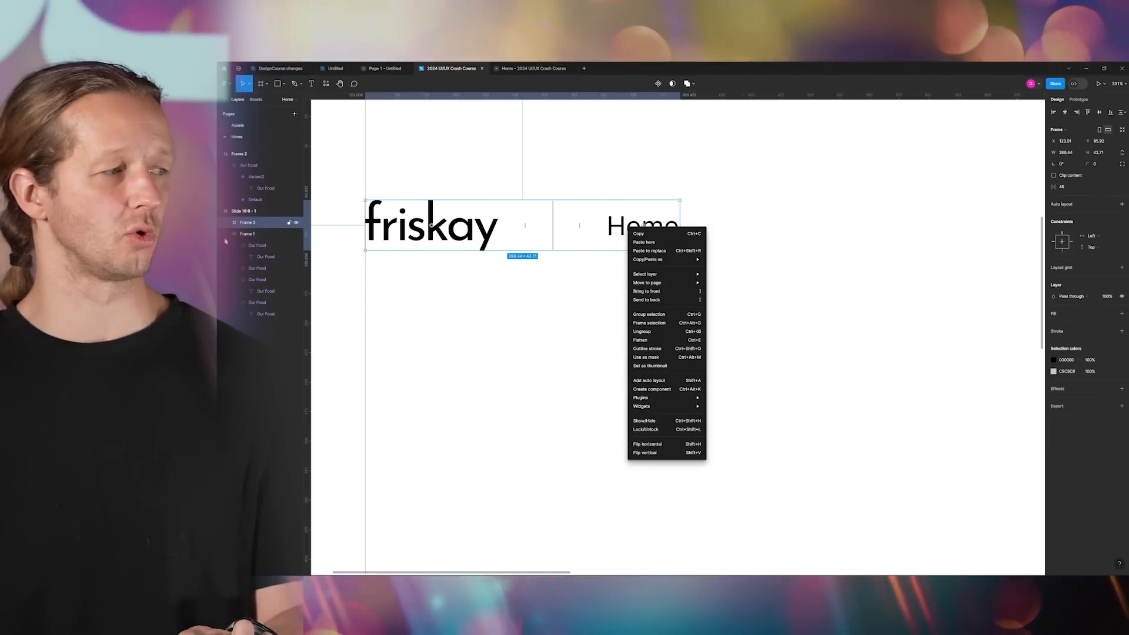
click(666, 333)
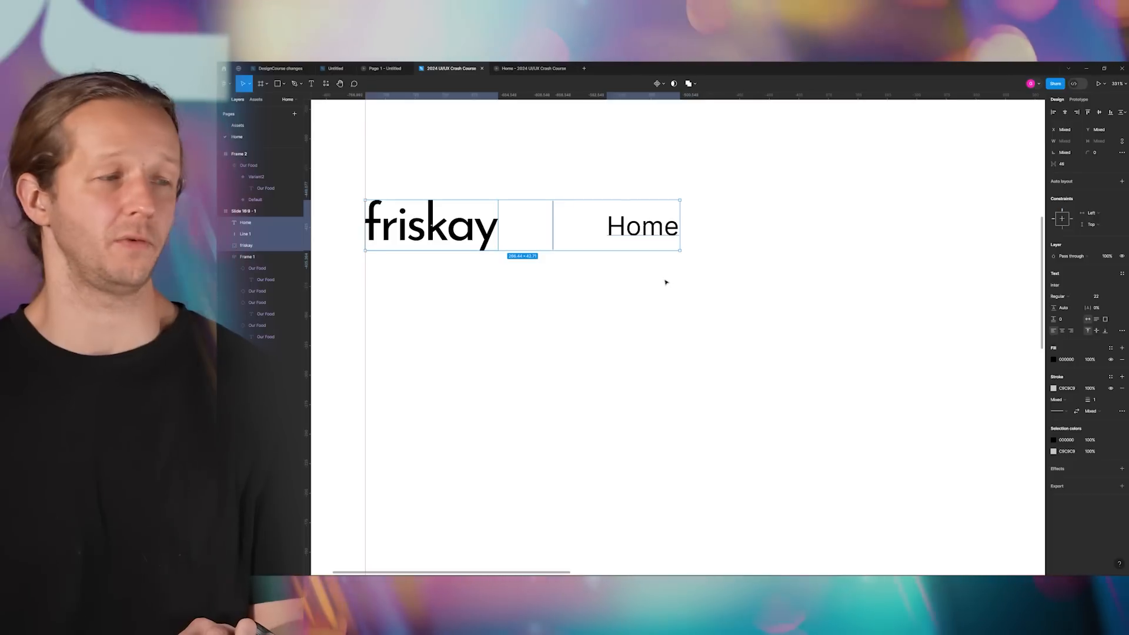
- Lower the Home text onto the friskay logo's baseline and group the logo, divider and Home text
drag(630, 227, 631, 233)
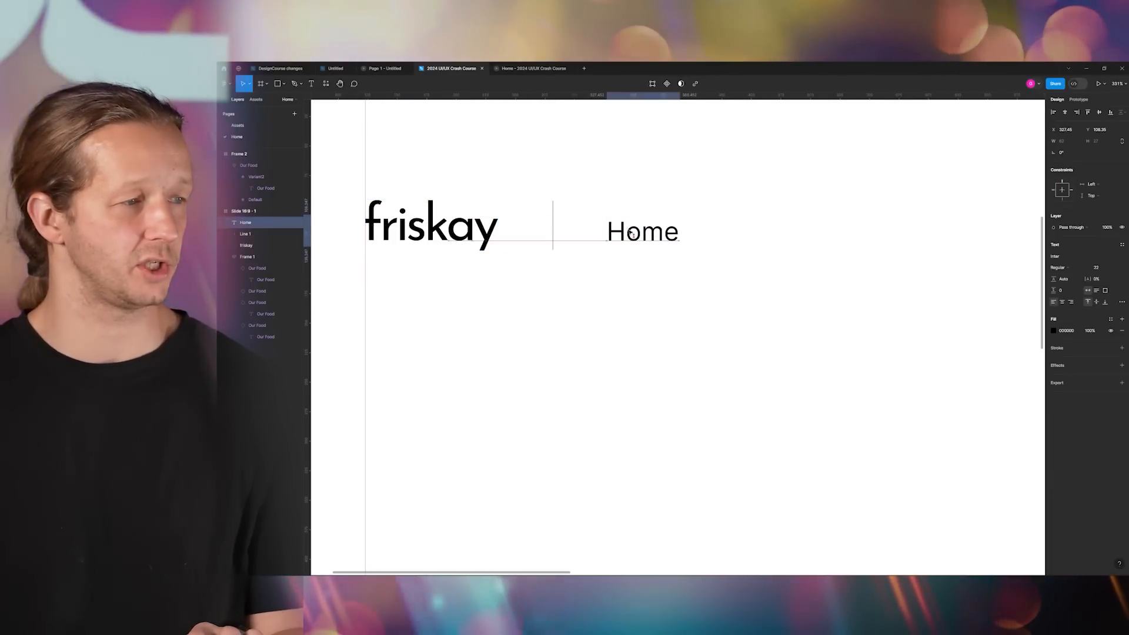
drag(715, 325, 416, 177)
drag(700, 321, 445, 183)
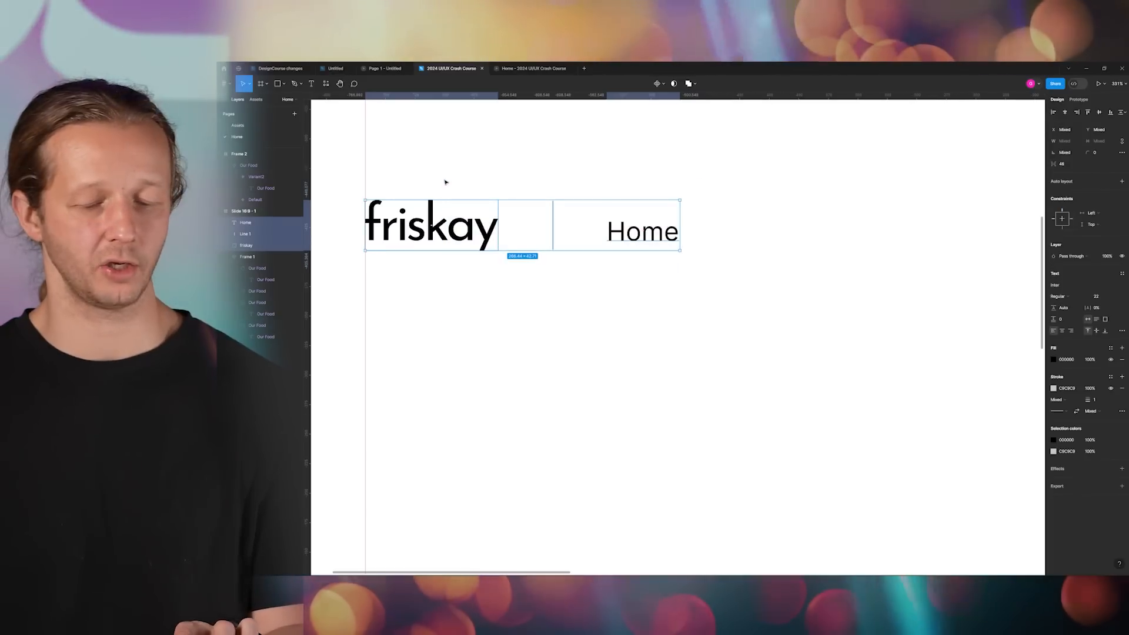
key(ctrl+g)
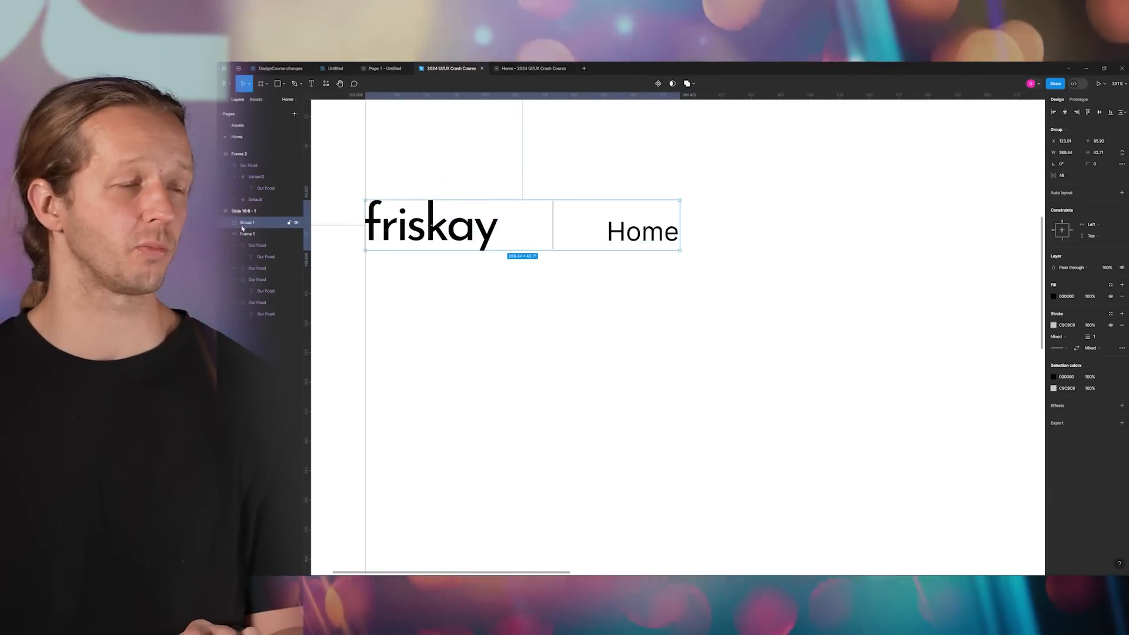
- Turn the logo group and the navigation links frame together into a single component
scroll(624, 267, down, 10)
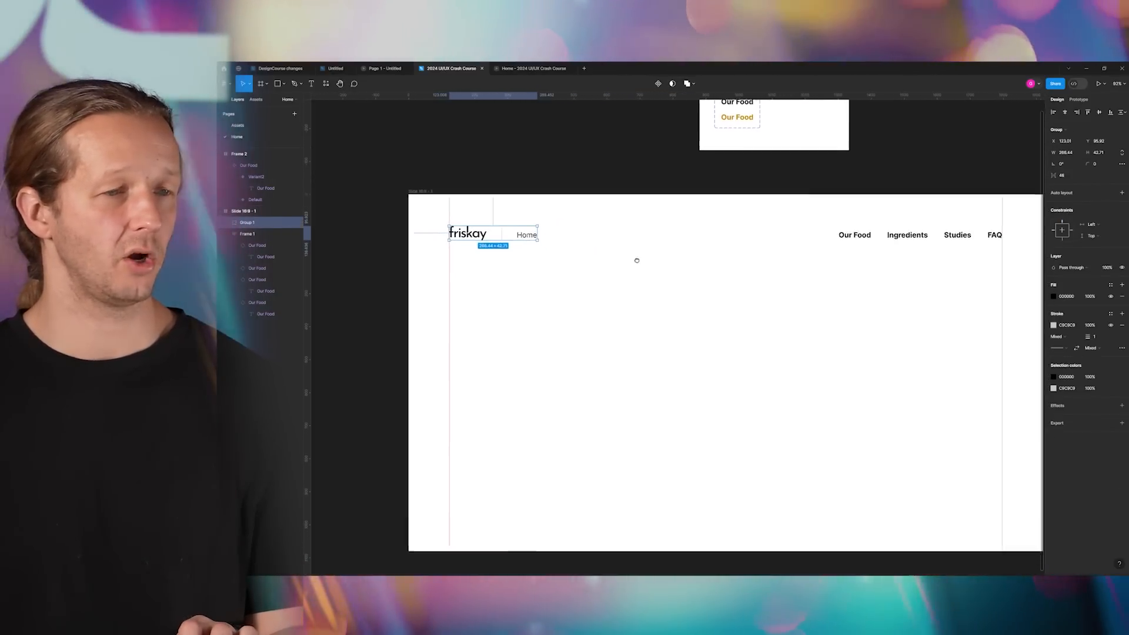
drag(441, 196, 963, 254)
right_click(514, 226)
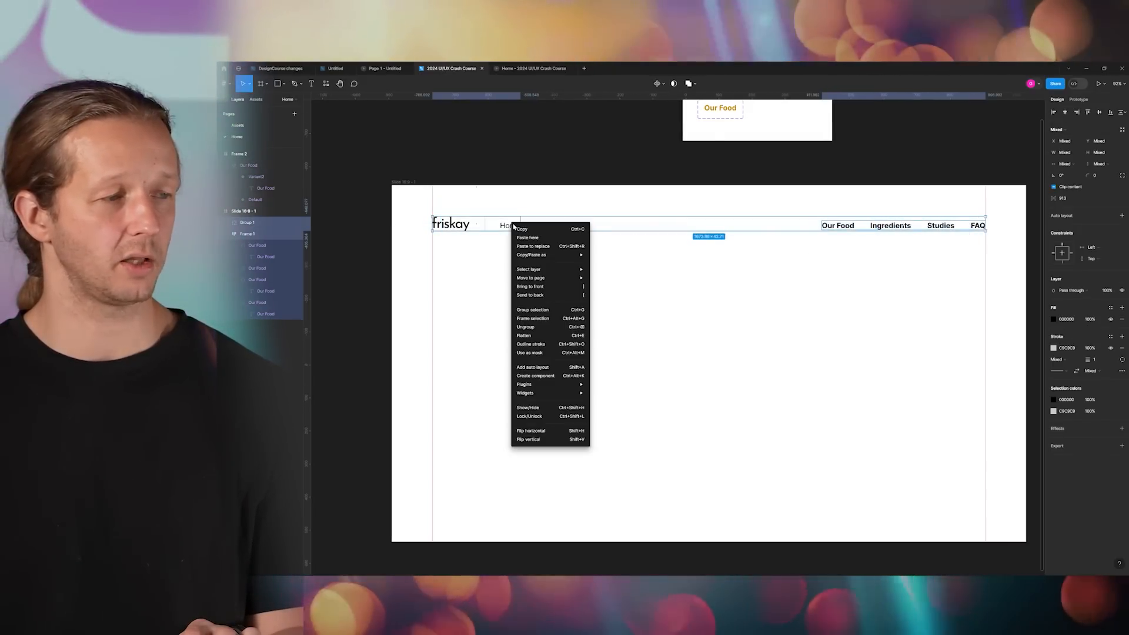
click(658, 86)
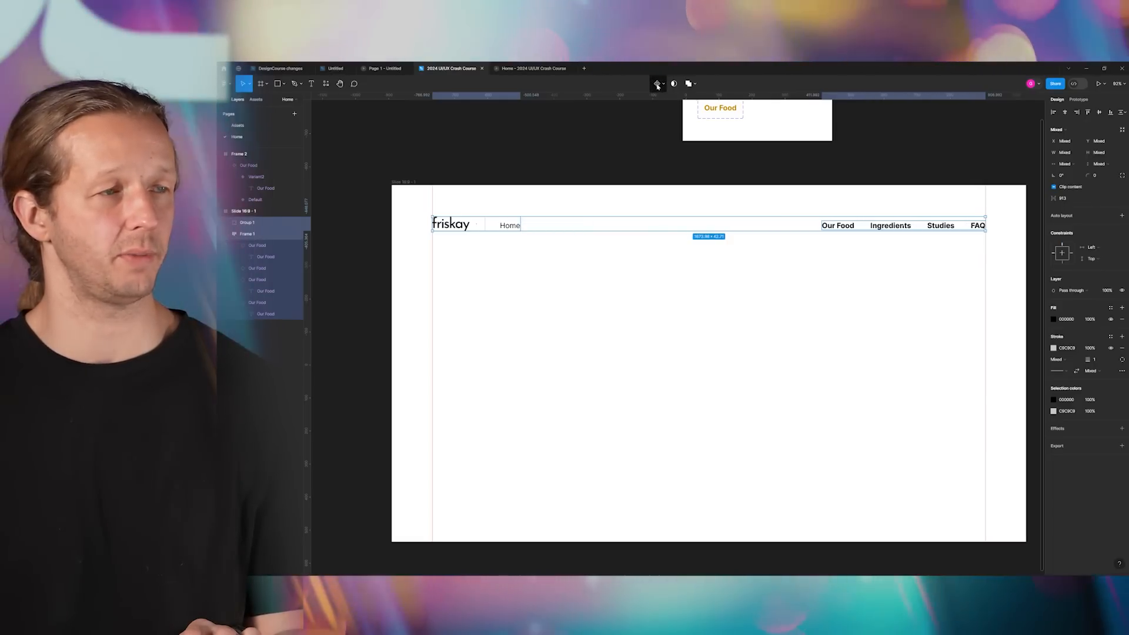
click(657, 86)
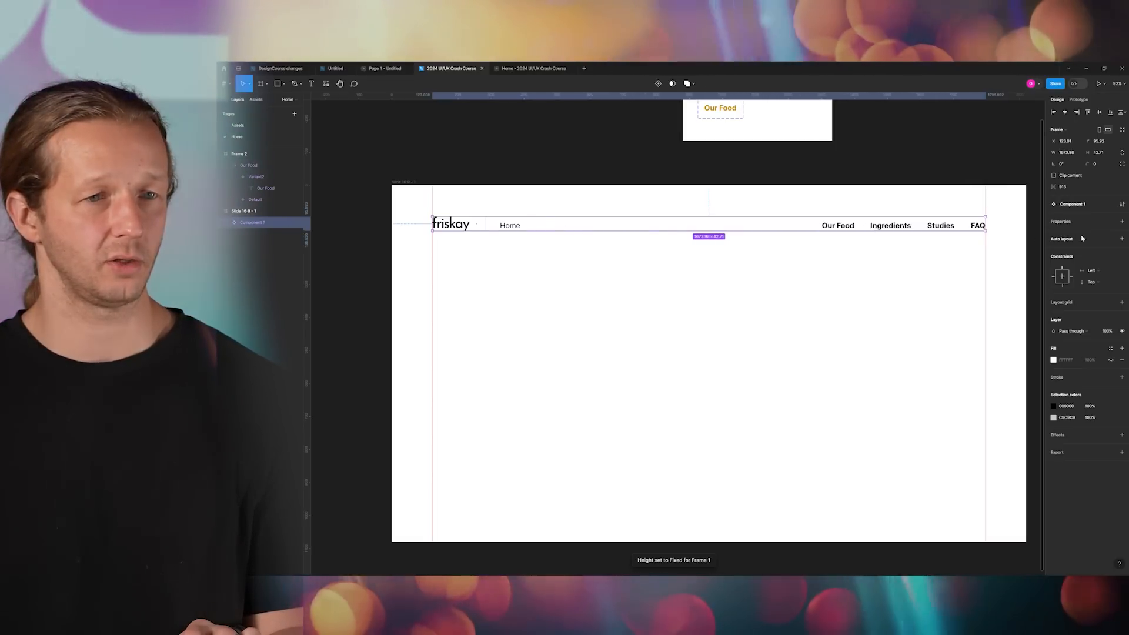
- Add horizontal auto layout to the navigation component and test a narrower gap between the logo group and the links, reverting that gap change
click(1123, 239)
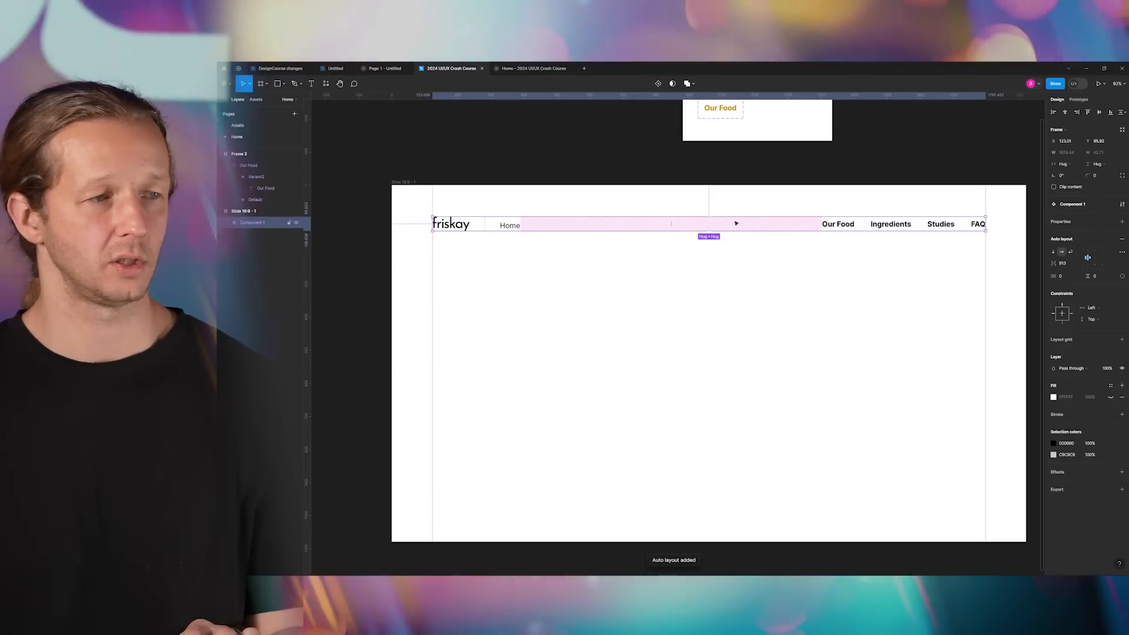
drag(675, 225, 605, 223)
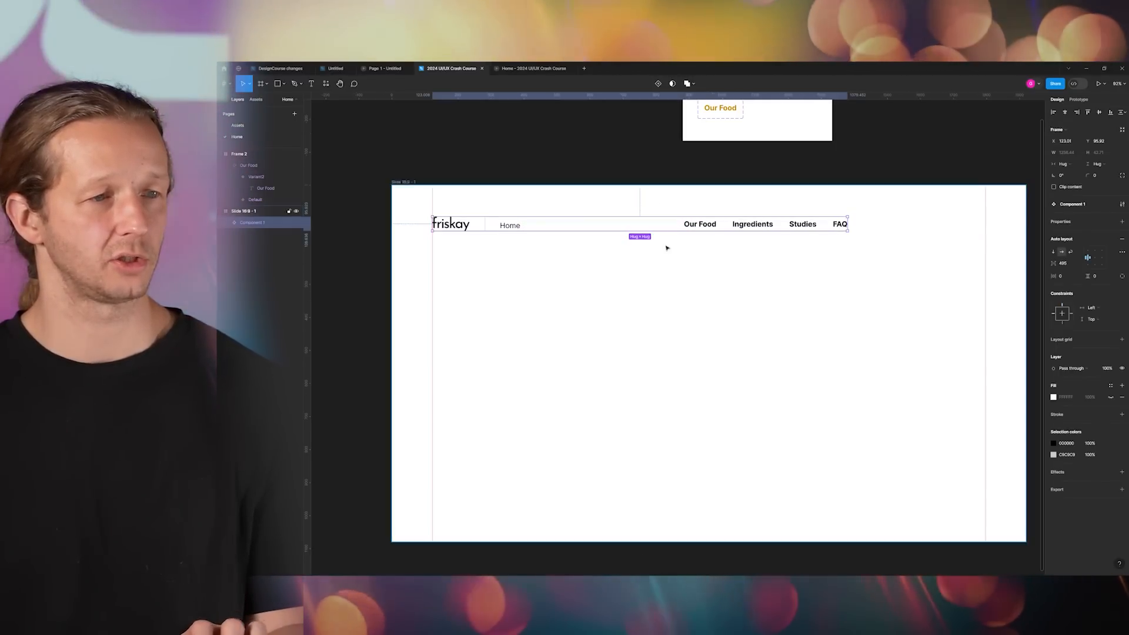
key(ctrl+z)
- Draw a new wide, short frame above the existing frames and move the navigation component into it
scroll(691, 258, down, 6)
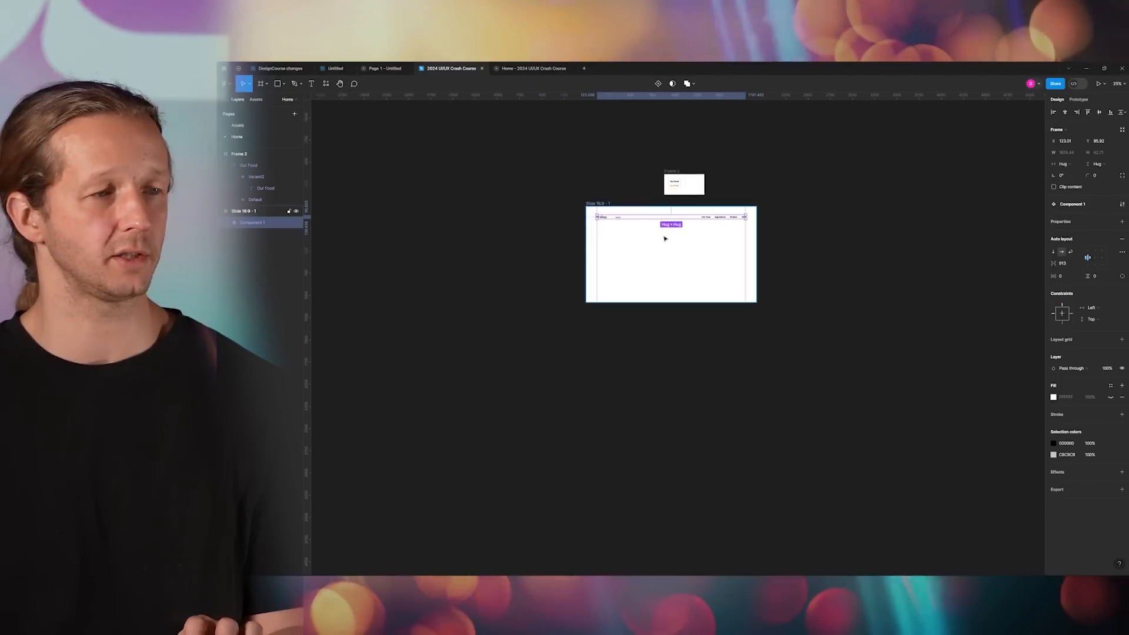
key(f)
drag(569, 247, 740, 265)
key(Escape)
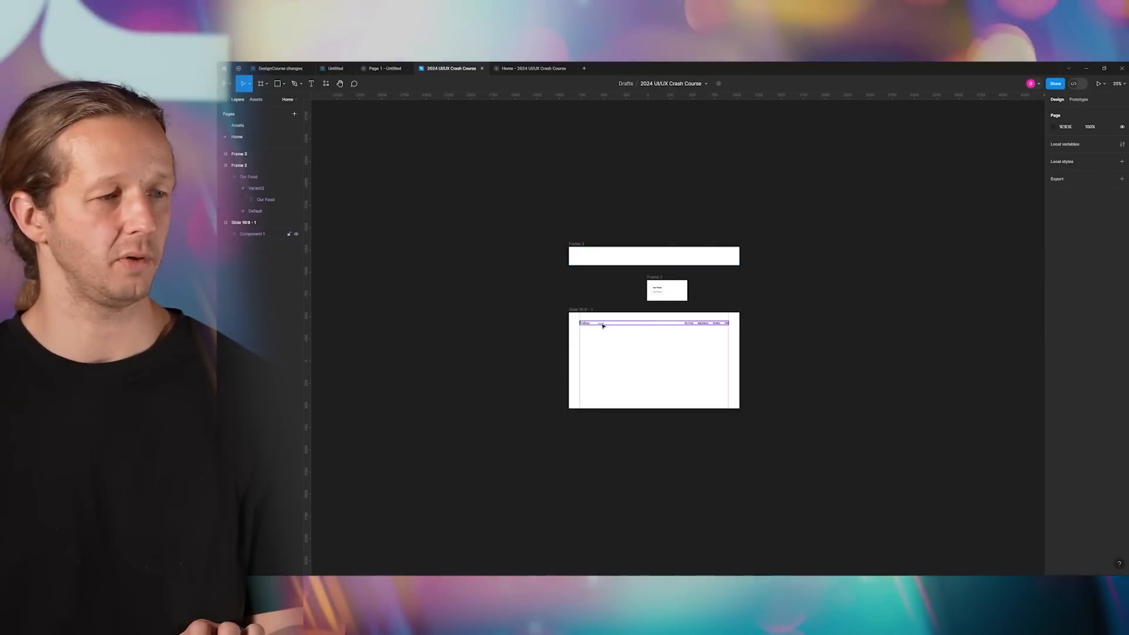
drag(603, 325, 601, 257)
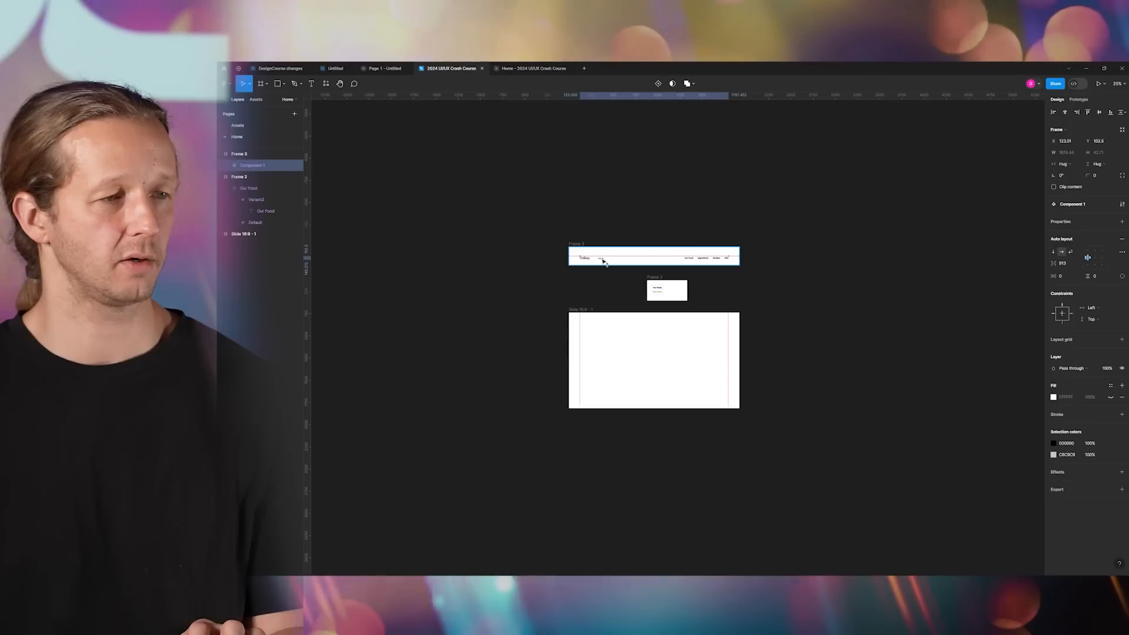
- Place an instance of the navigation component at the top of the slide frame, lined up with the side guides
drag(605, 259, 612, 324)
scroll(626, 321, up, 5)
click(621, 270)
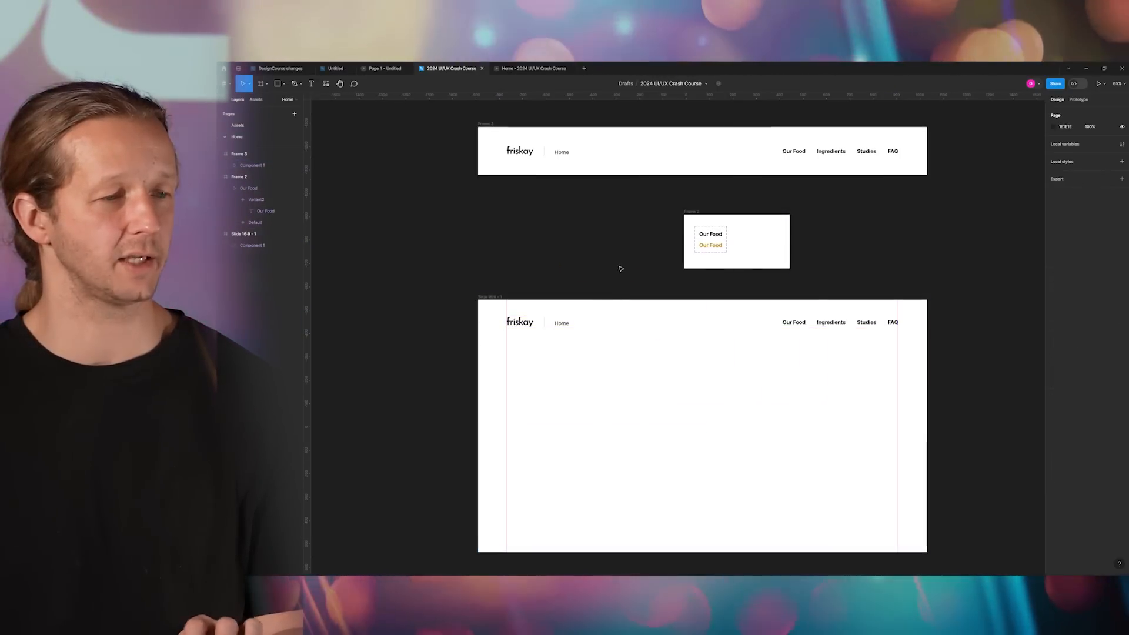
click(800, 324)
click(648, 295)
- Duplicate the slide frame with its navigation bar into the empty canvas beside the original
scroll(649, 304, down, 3)
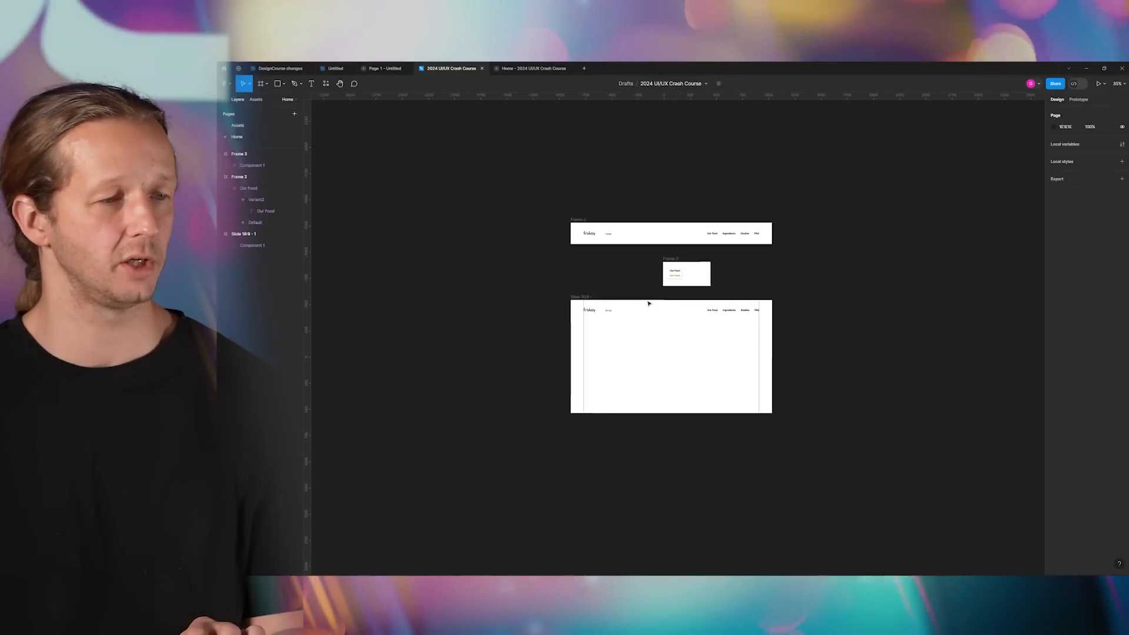
scroll(585, 298, down, 2)
drag(696, 309, 465, 312)
click(518, 290)
- Reduce the auto layout gap of the duplicate's navigation bar and narrow the duplicate frame to about 1337 px wide
click(626, 323)
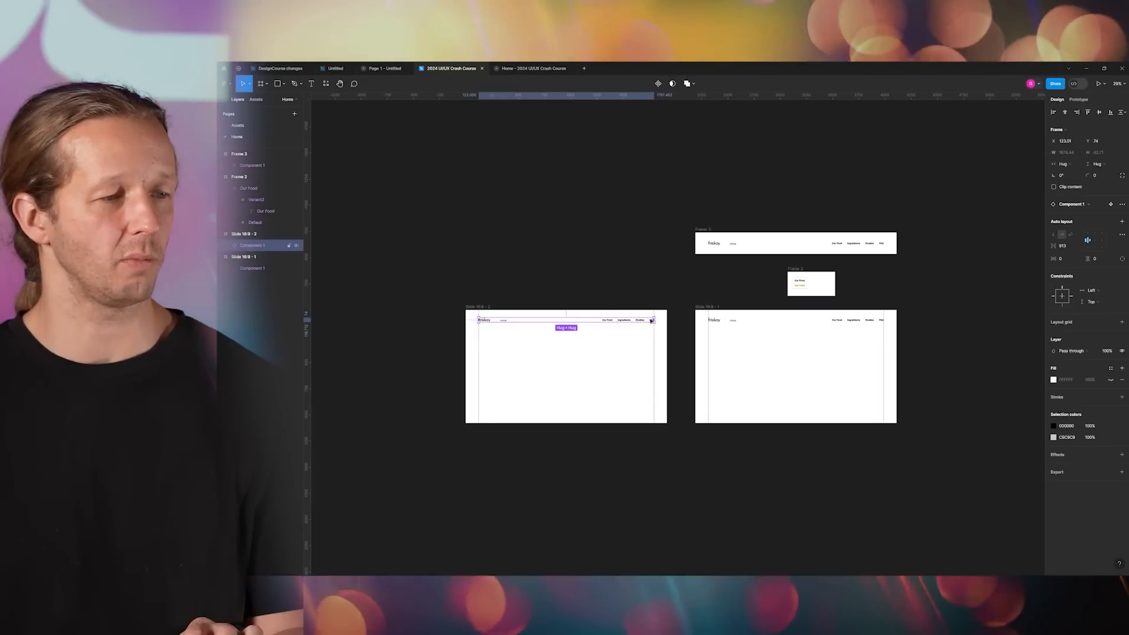
scroll(528, 331, up, 4)
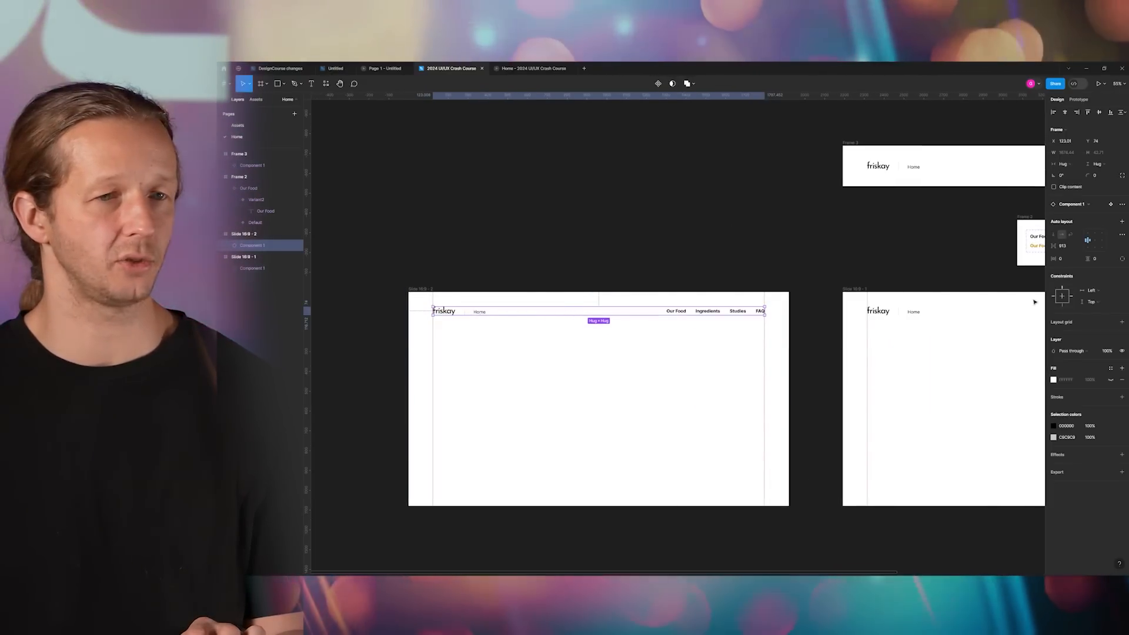
drag(1054, 246, 725, 276)
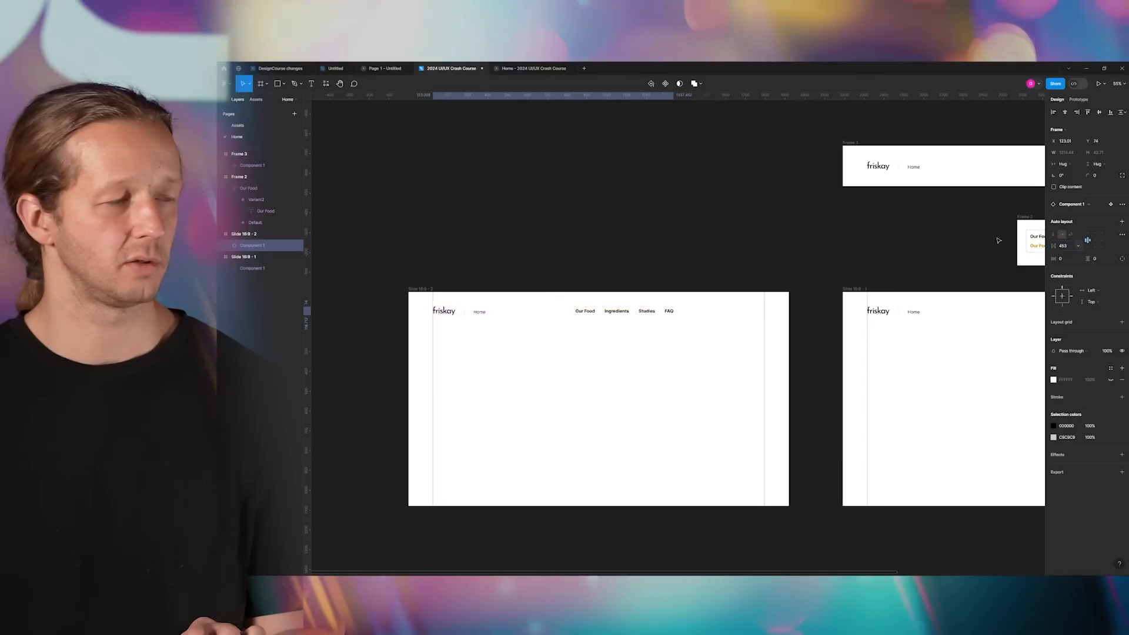
click(997, 240)
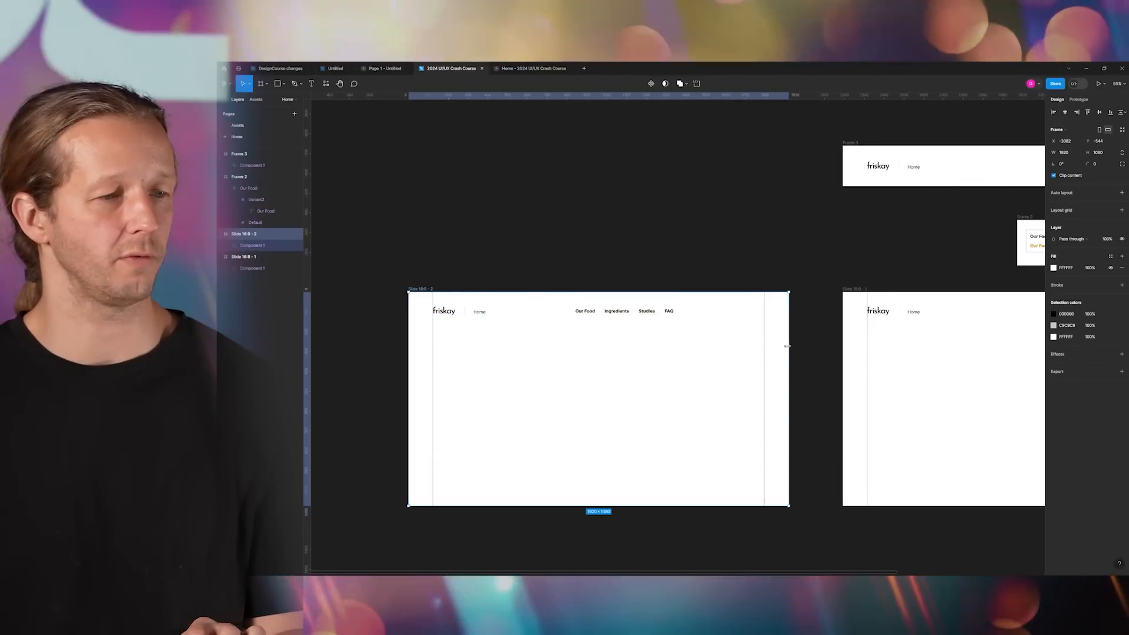
drag(787, 346, 674, 346)
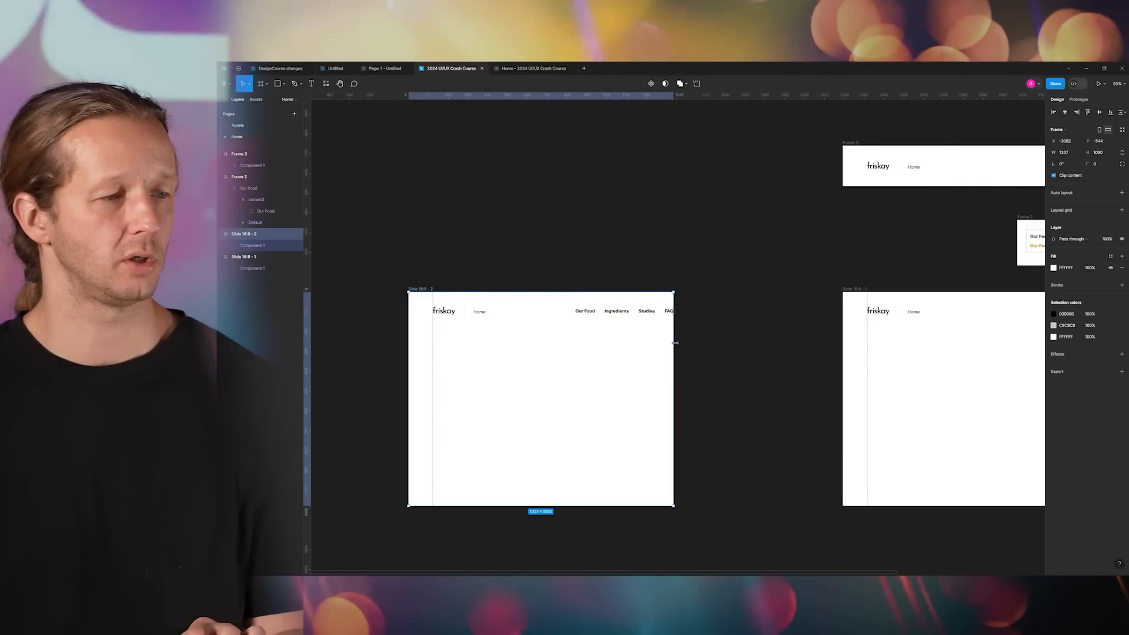
- Tighten the duplicate's navigation gap further so the links keep a side margin inside the narrowed frame
click(647, 313)
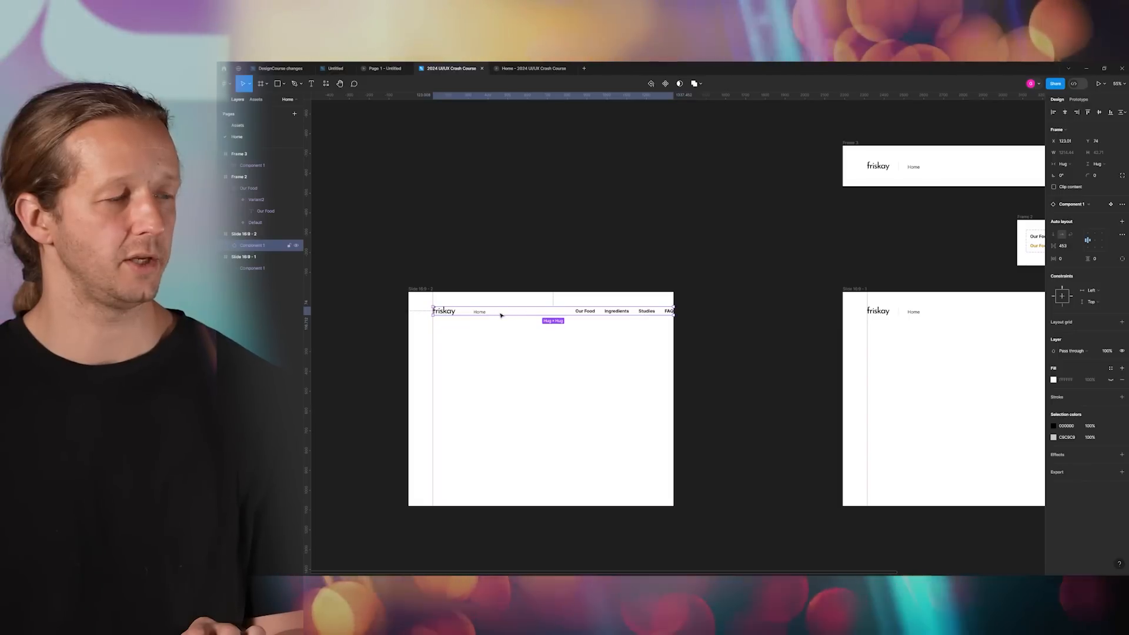
drag(1070, 244, 993, 255)
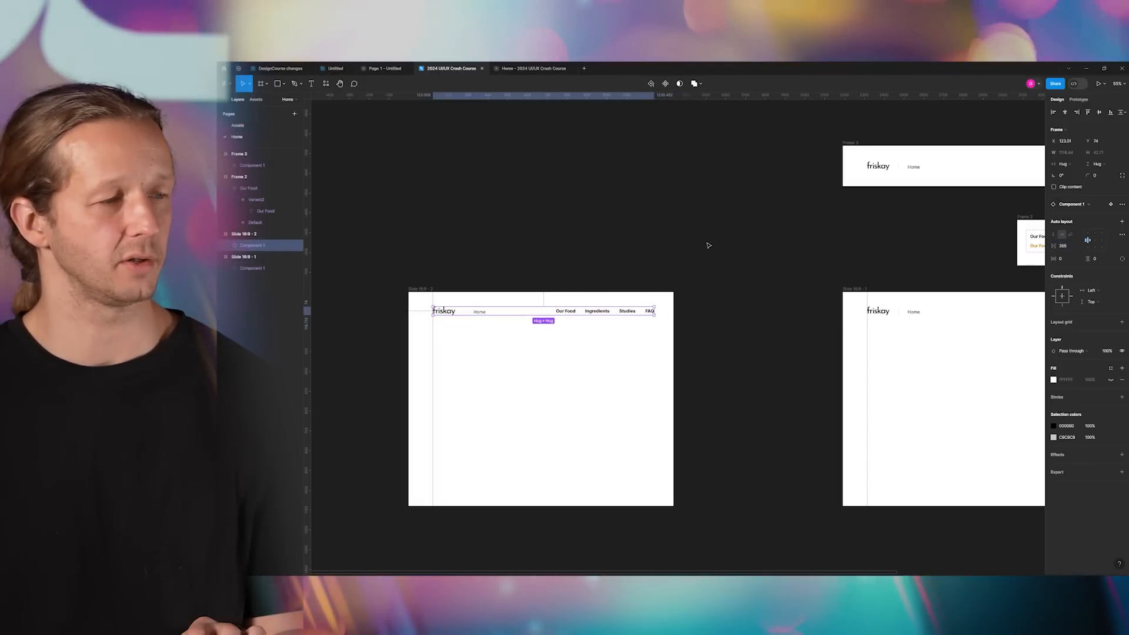
click(744, 255)
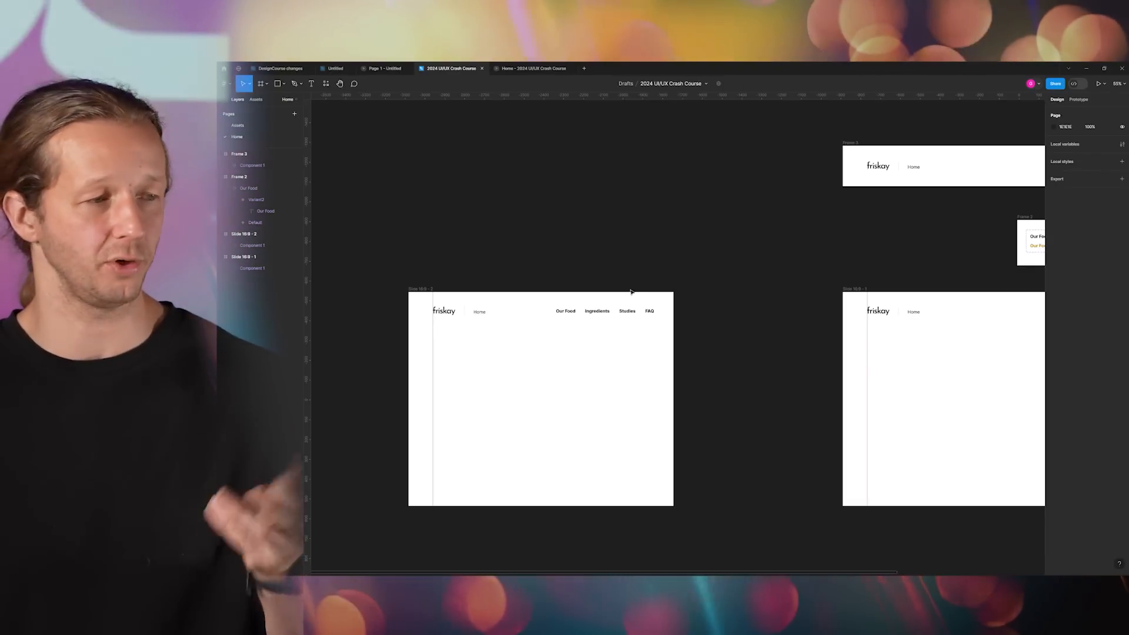
- Delete the narrowed duplicate of the slide frame
key(Delete)
key(shift+1)
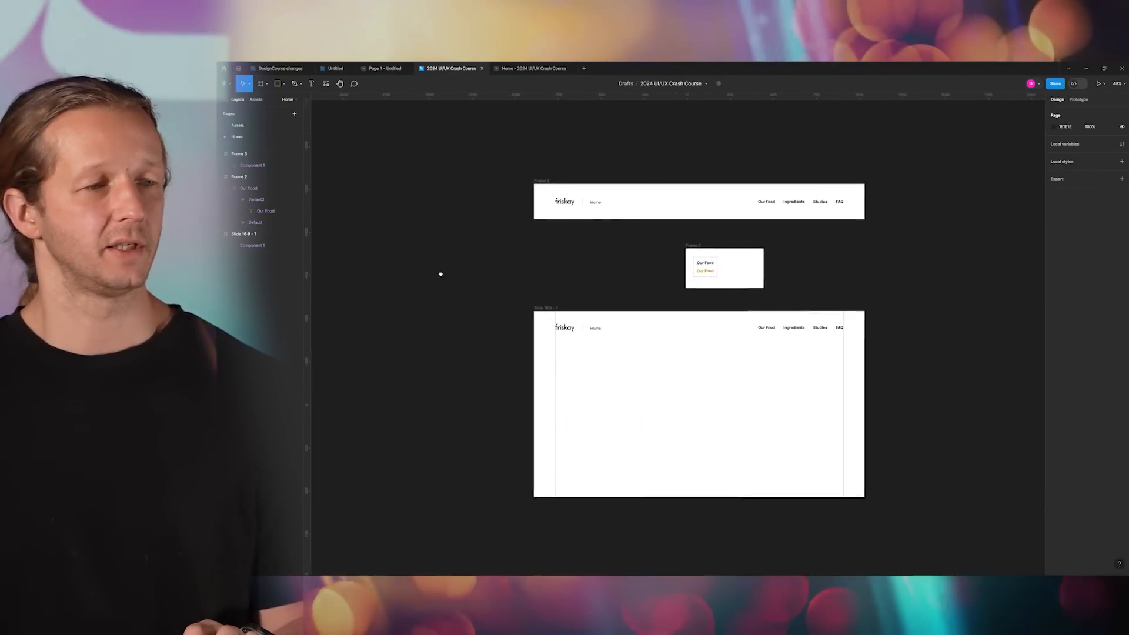
scroll(678, 361, up, 3)
scroll(670, 327, down, 2)
scroll(649, 318, right, 1)
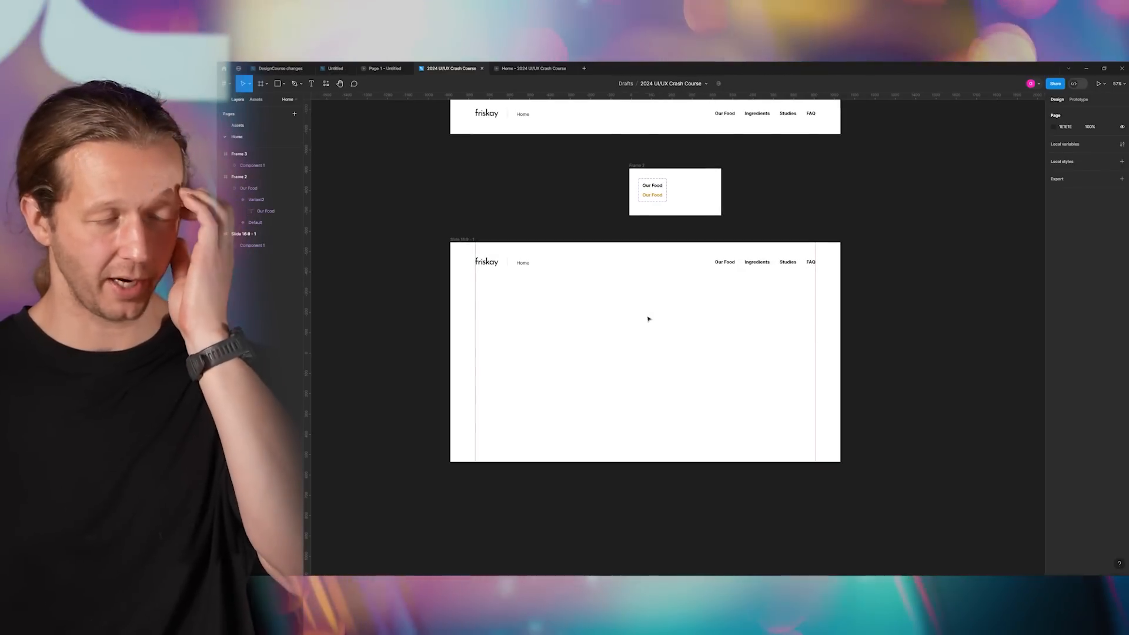
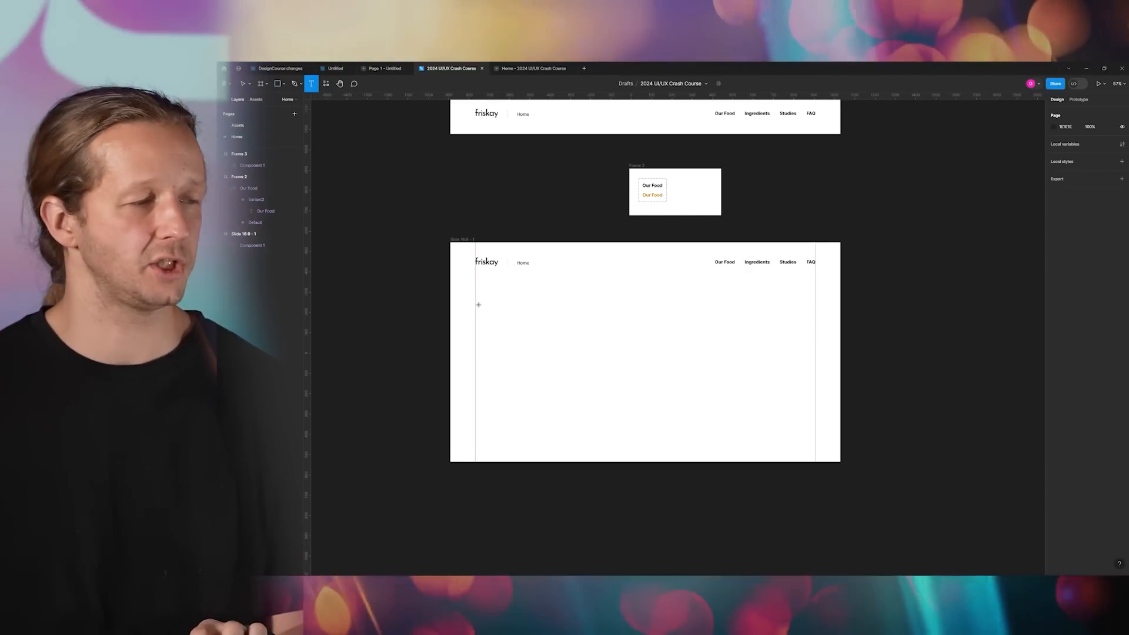
- Add the headline text "Your cat will go Bonkers." below the friskay logo at the left margin guide
scroll(485, 300, up, 3)
scroll(516, 307, up, 2)
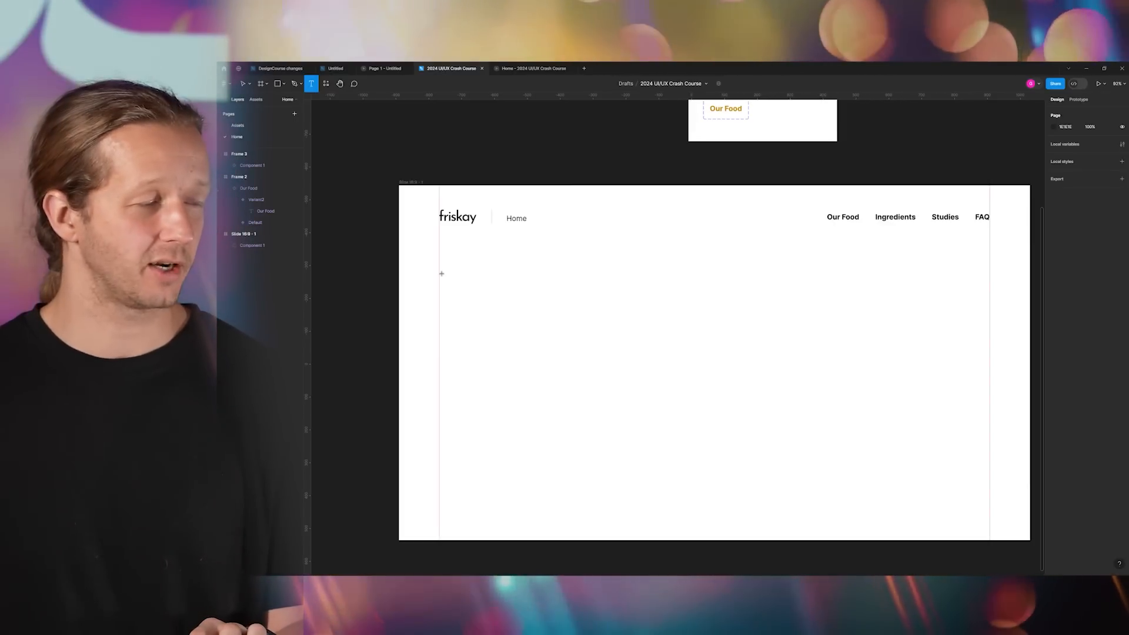
click(441, 274)
text(Y)
key(Escape)
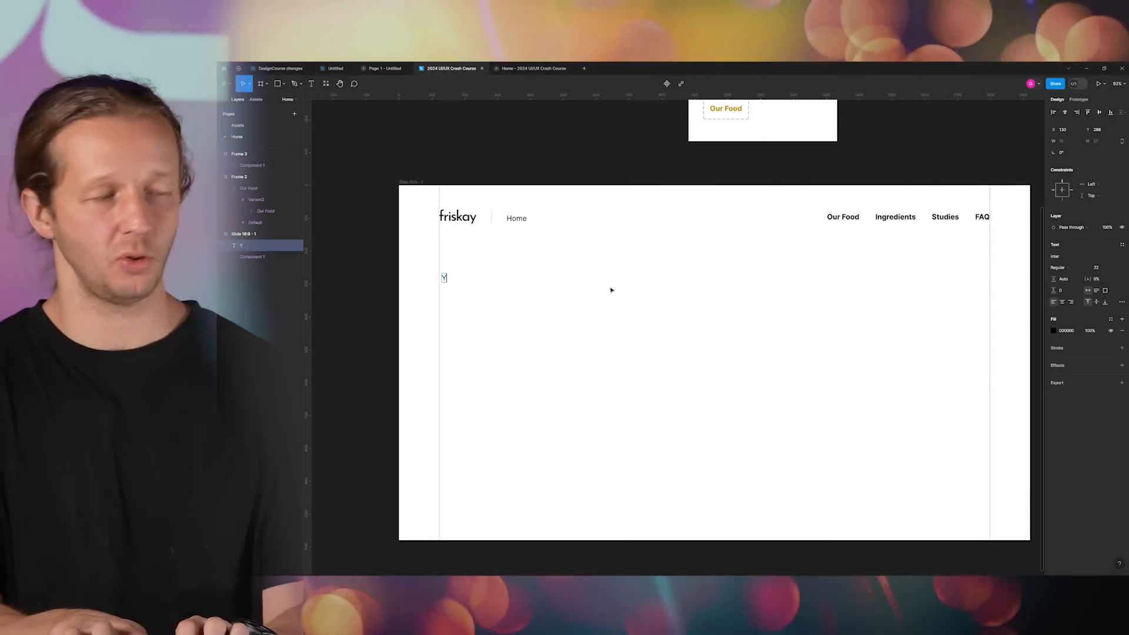
text(our cat will go)
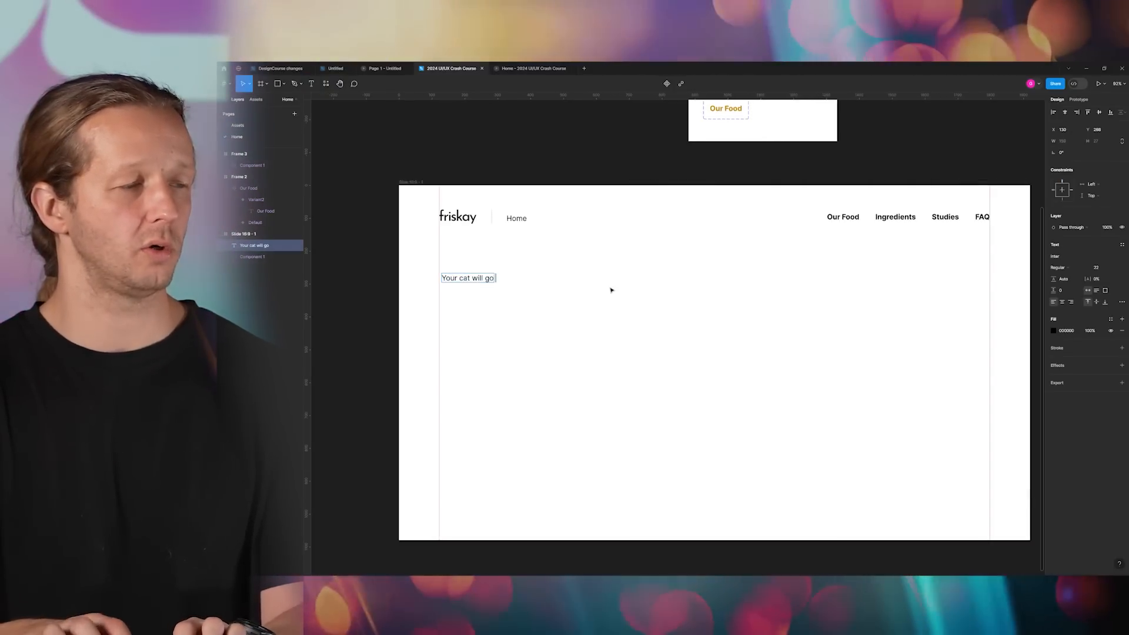
text( Bonkers.)
key(Escape)
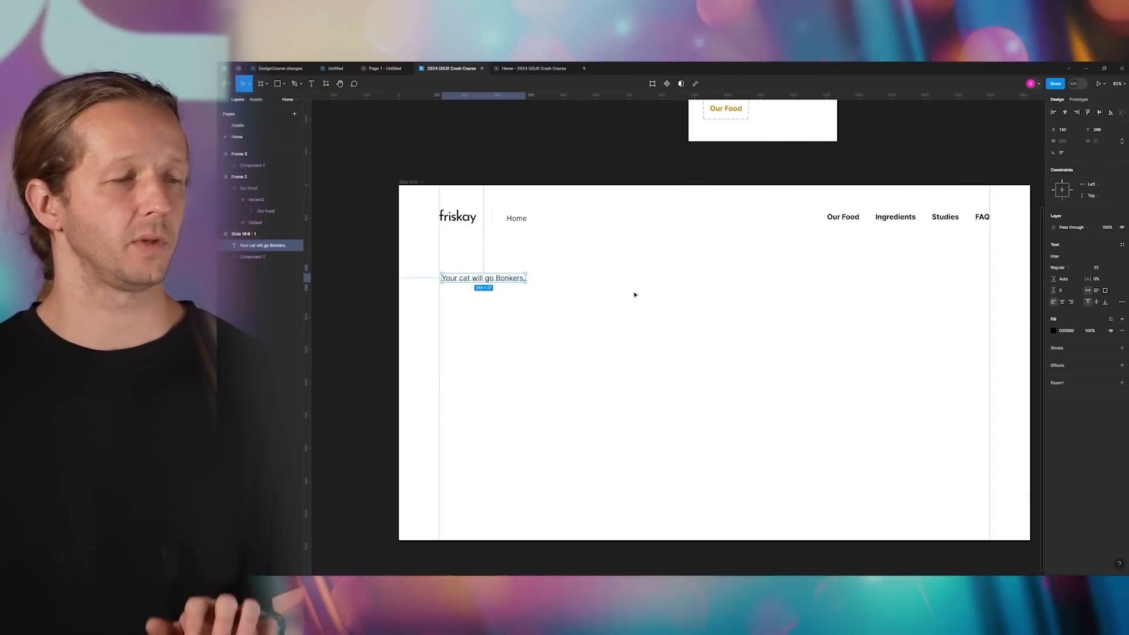
- Set the headline's font weight to Bold and its size to 80
click(1076, 269)
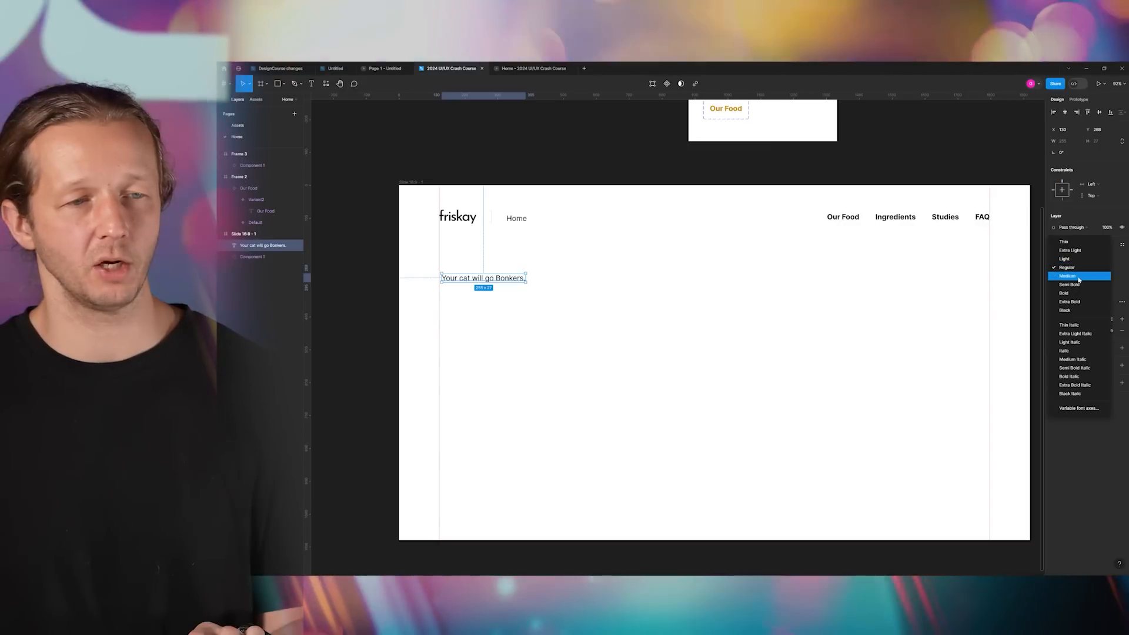
click(1076, 293)
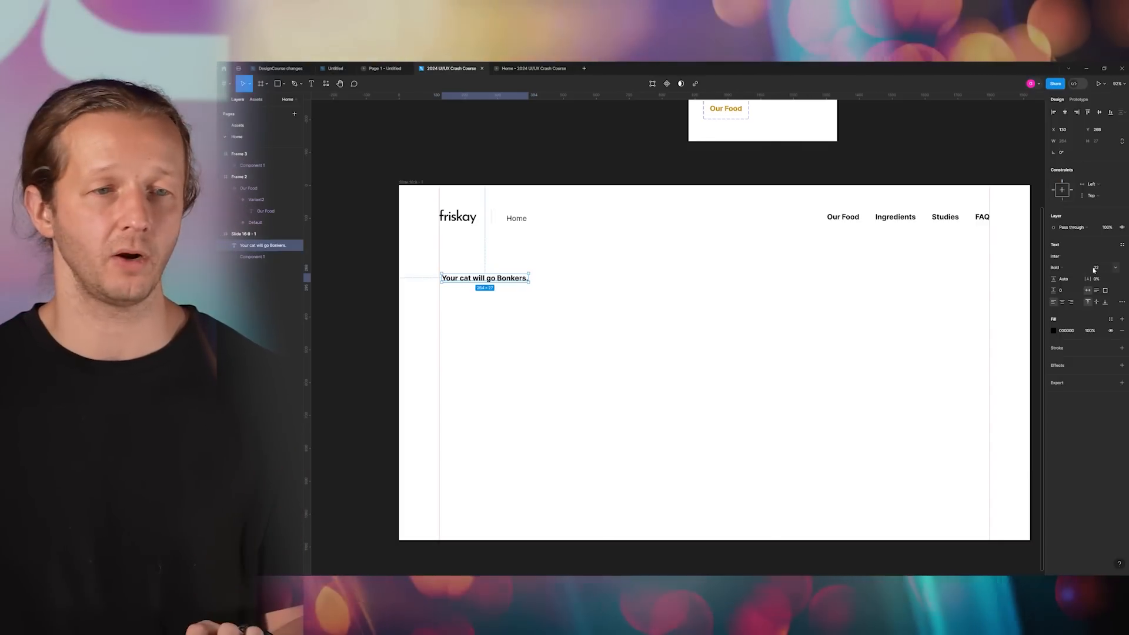
text(80)
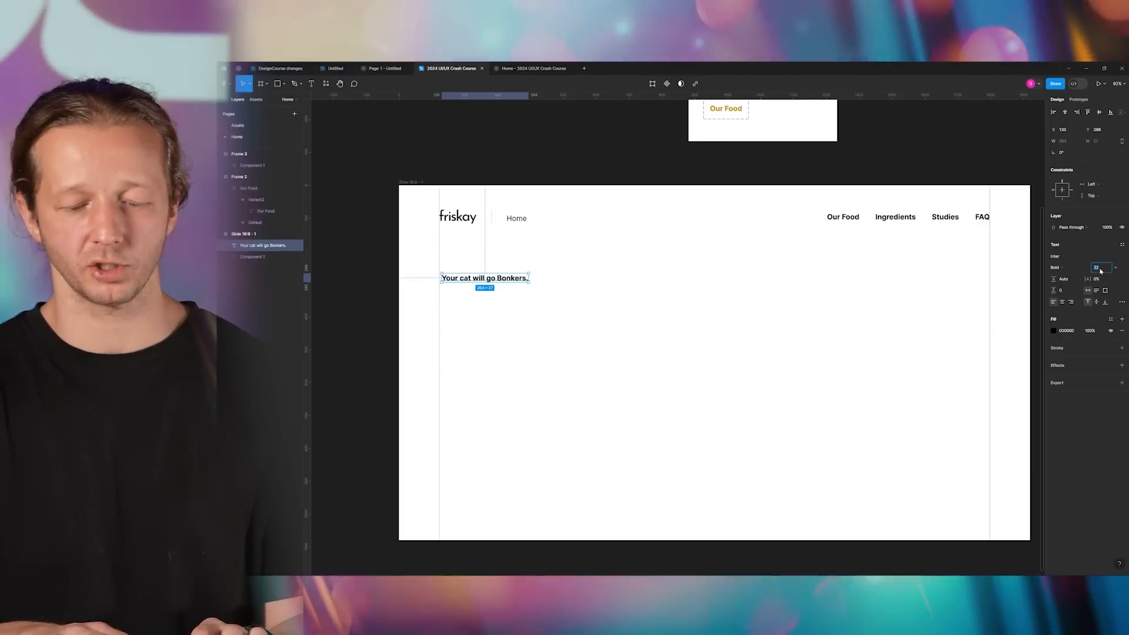
key(Return)
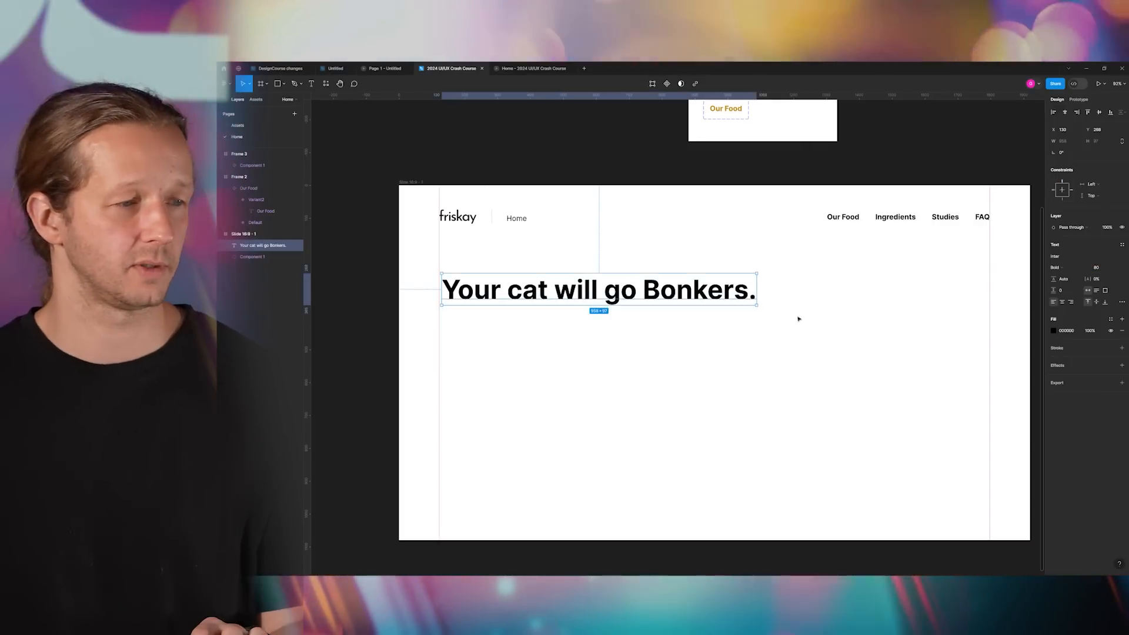
- Move the headline further below the navigation bar and align its left edge with the left margin guide
click(740, 318)
drag(726, 304, 729, 321)
click(740, 356)
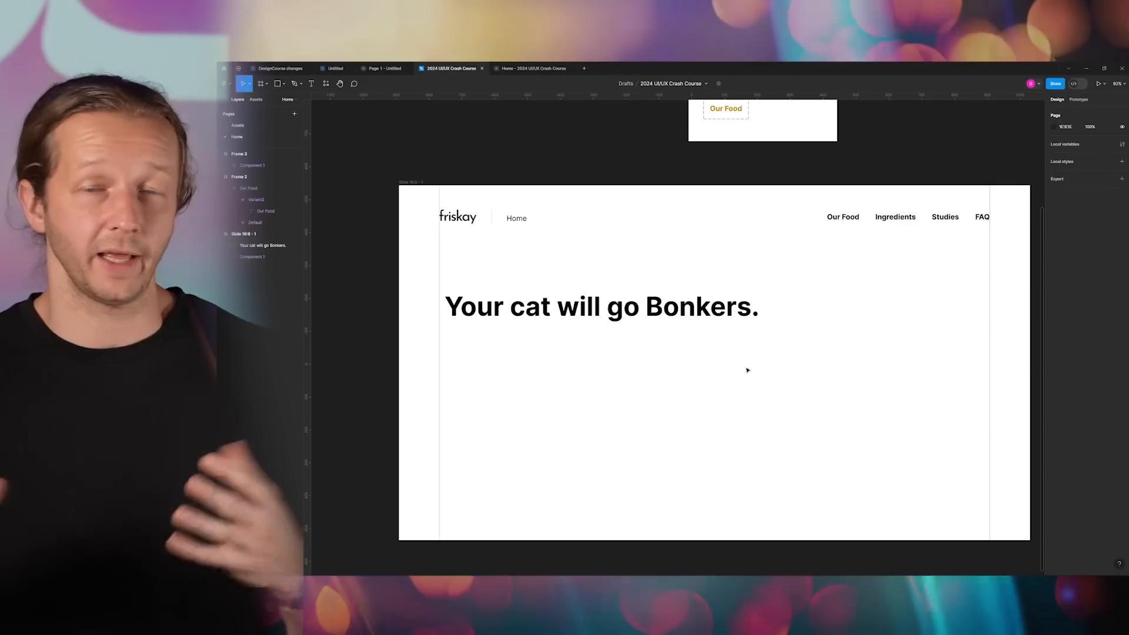
drag(650, 311, 645, 313)
click(680, 388)
click(681, 318)
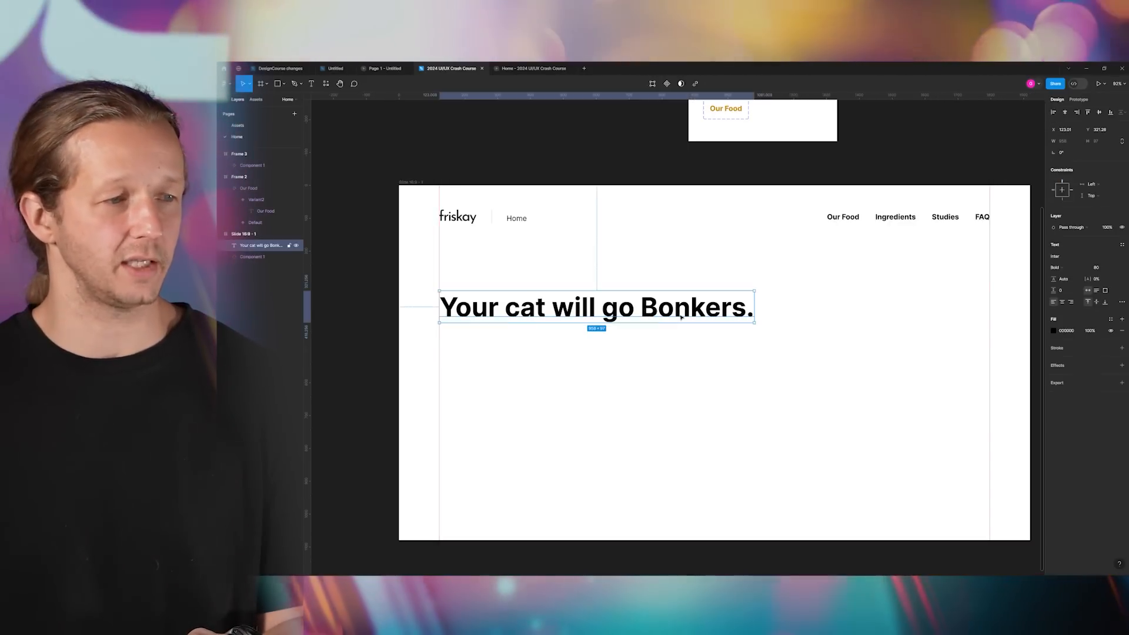
drag(726, 352, 764, 381)
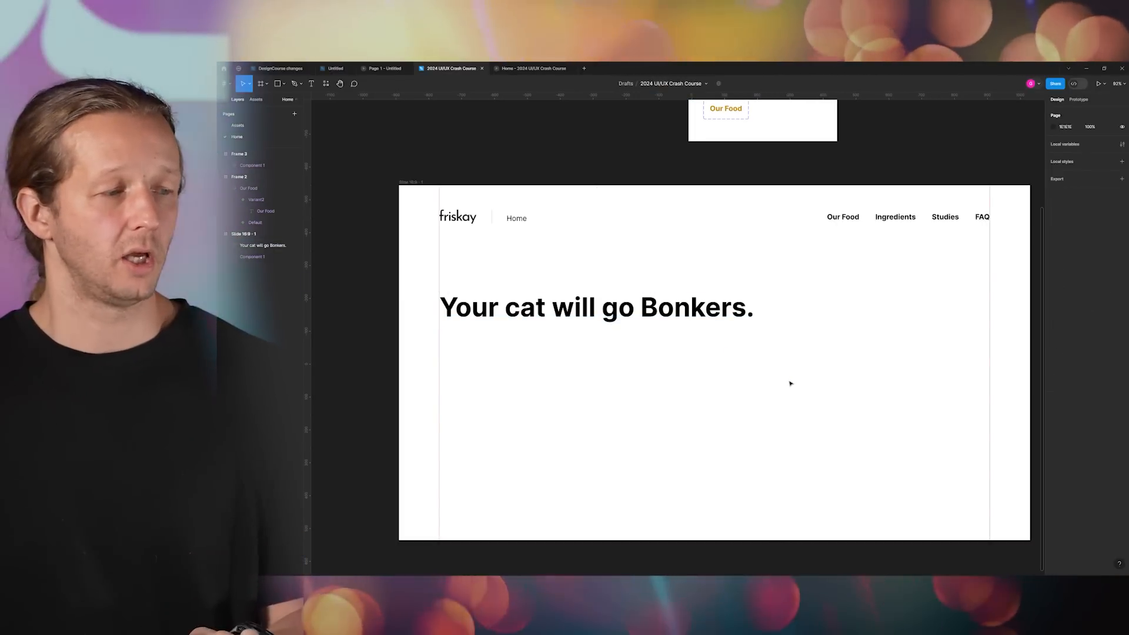
- Narrow the headline's text box to about 625 px wide so that "Bonkers." wraps onto a second line
click(712, 316)
click(785, 347)
click(734, 313)
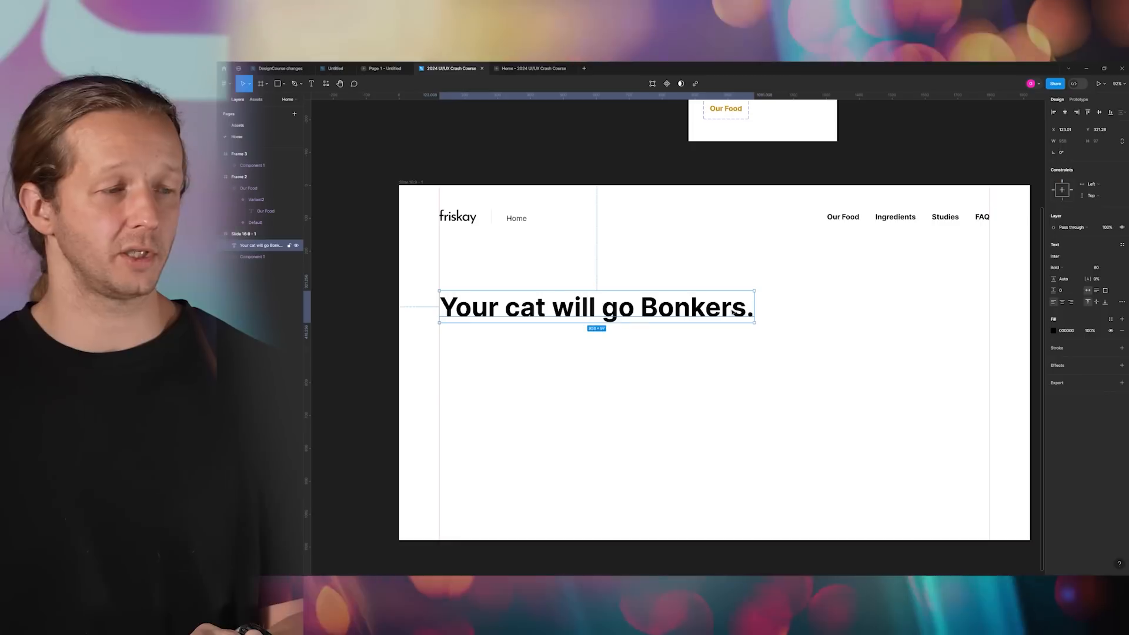
drag(757, 312, 645, 317)
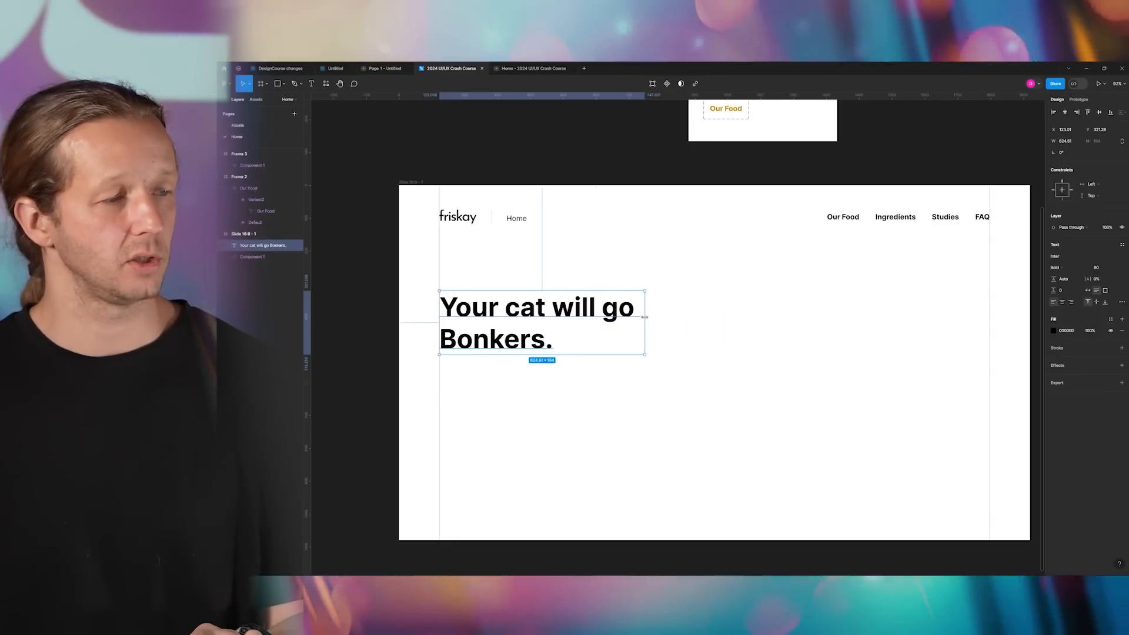
click(700, 334)
scroll(700, 333, down, 3)
drag(691, 333, 646, 301)
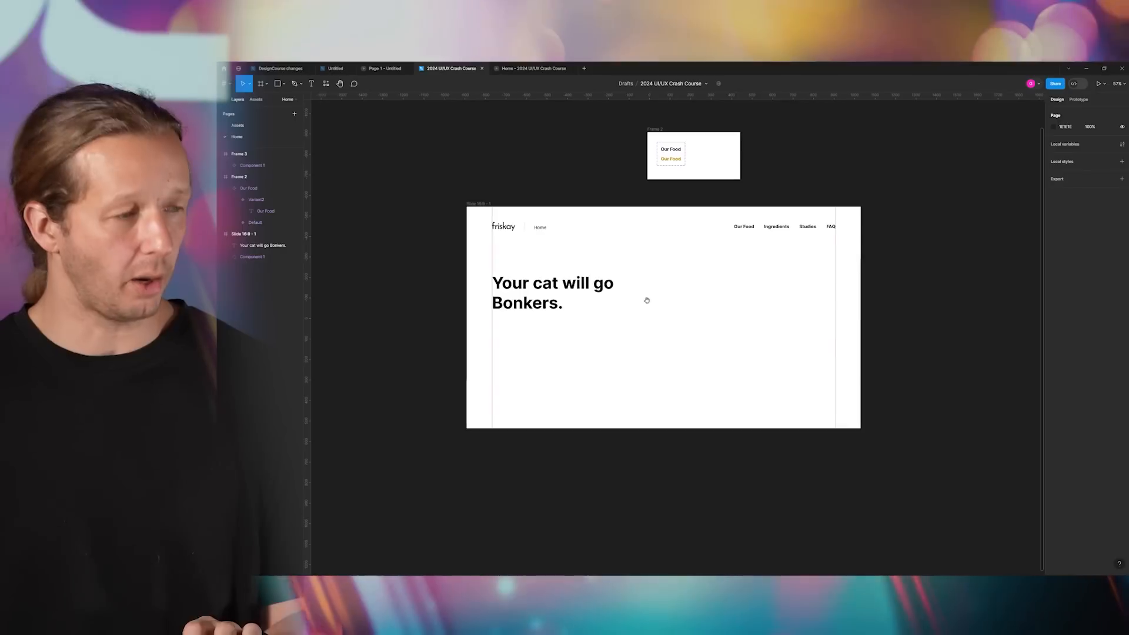
scroll(625, 294, up, 1)
scroll(625, 294, up, 1)
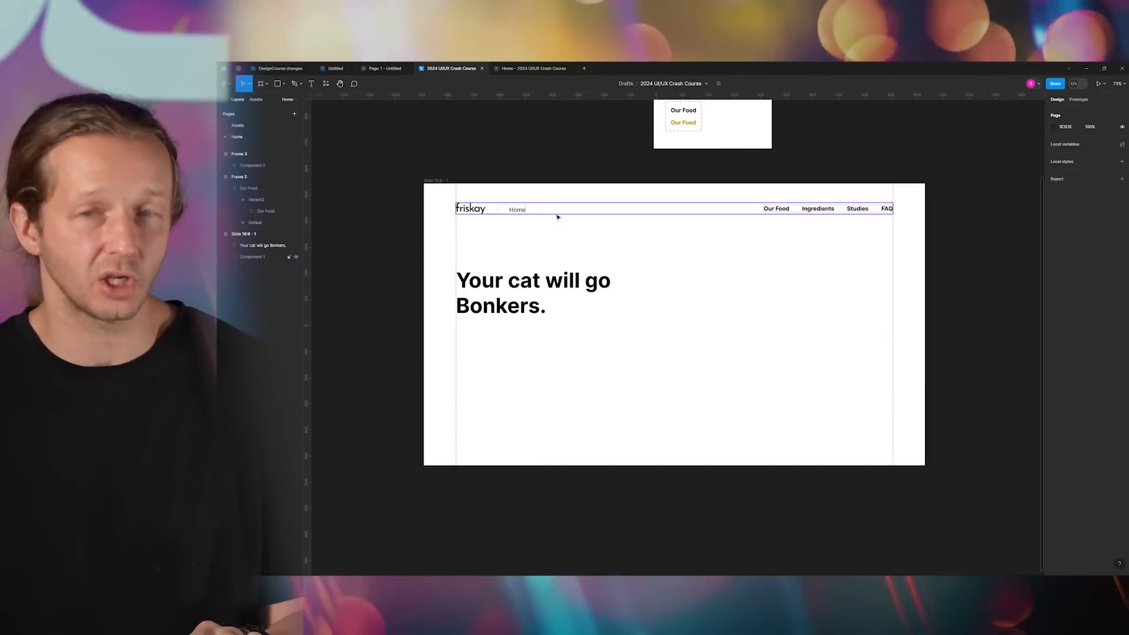
click(438, 181)
click(644, 288)
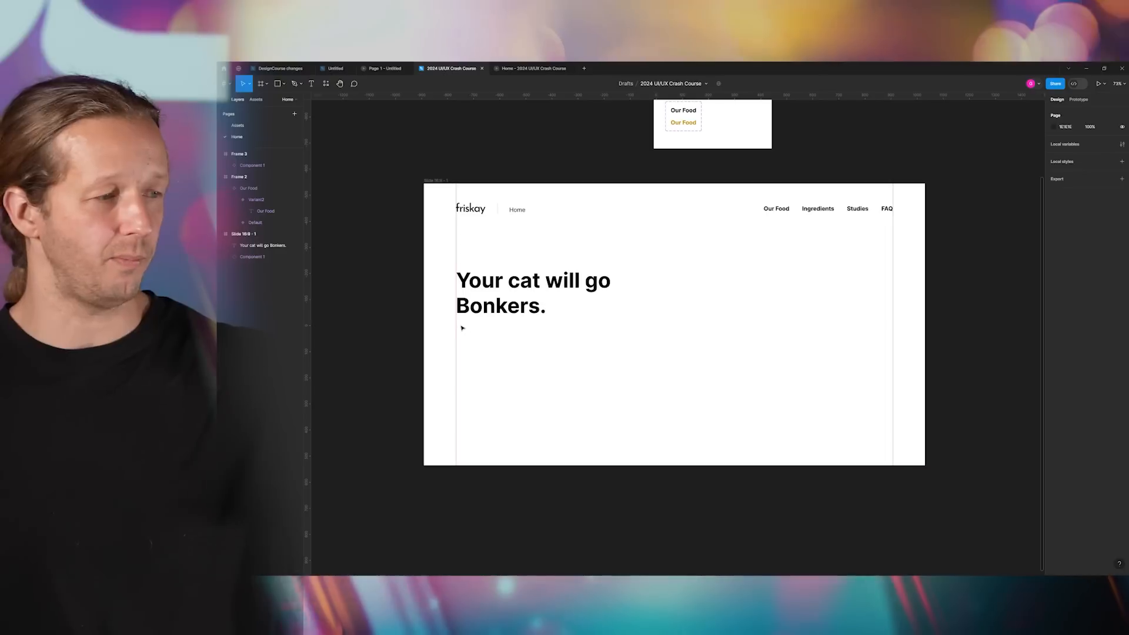
drag(516, 335, 606, 354)
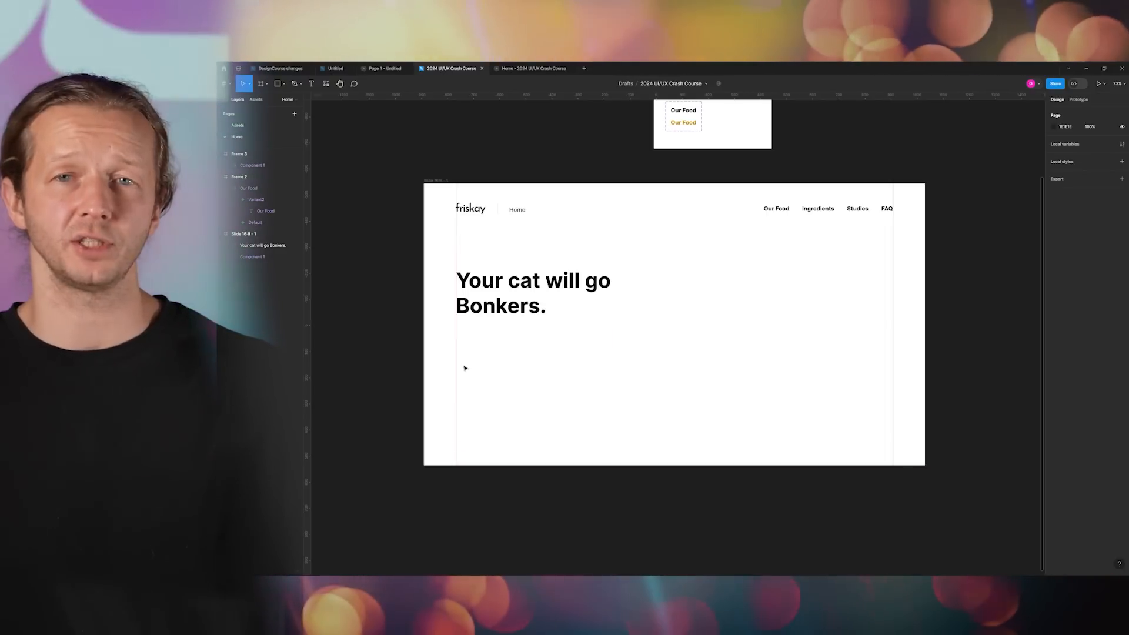
drag(464, 367, 634, 385)
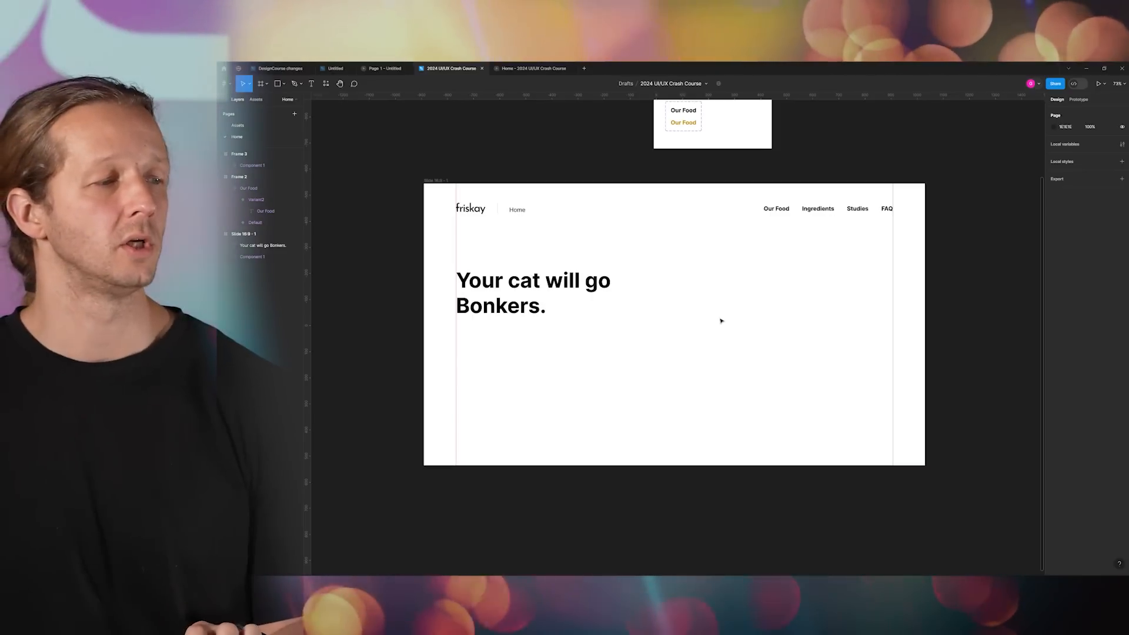
click(506, 302)
double_click(522, 310)
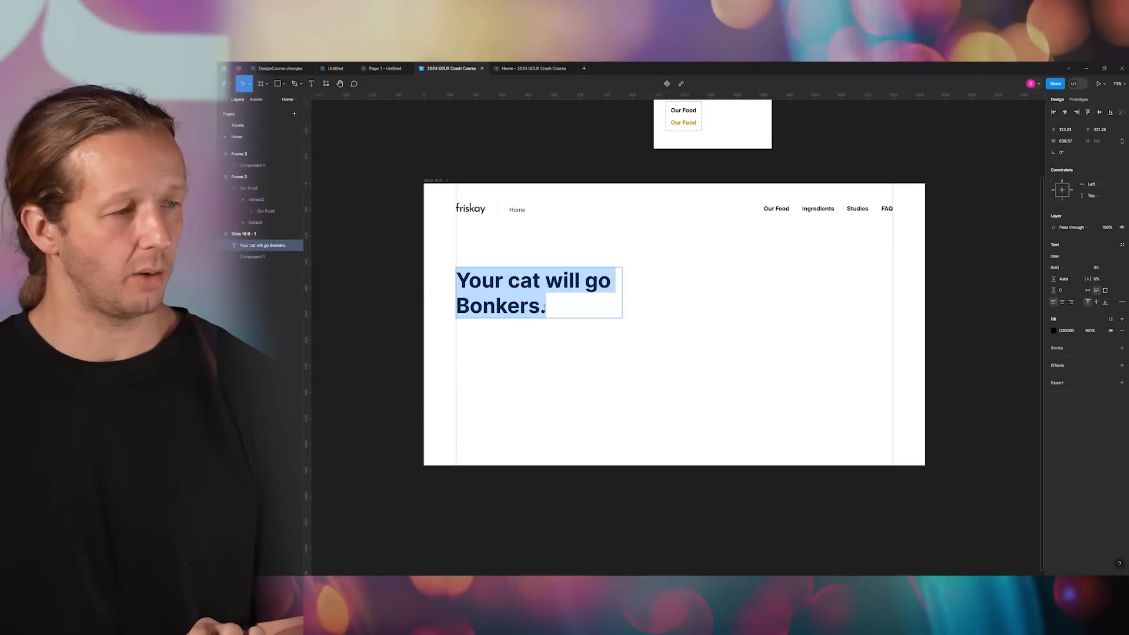
key(Right)
key(Escape)
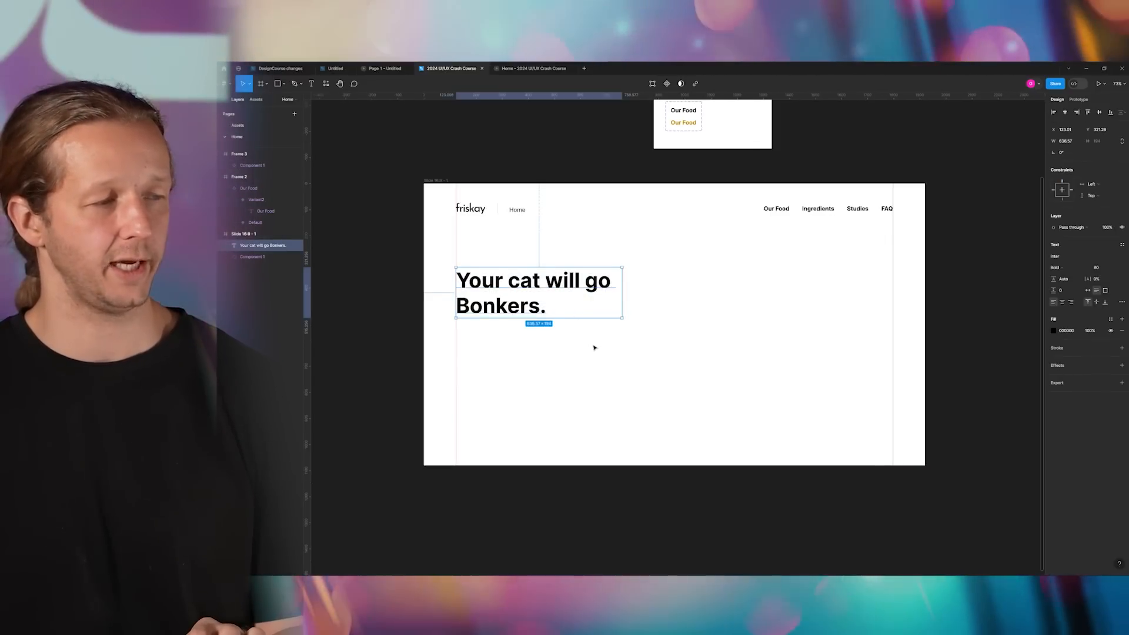
click(605, 353)
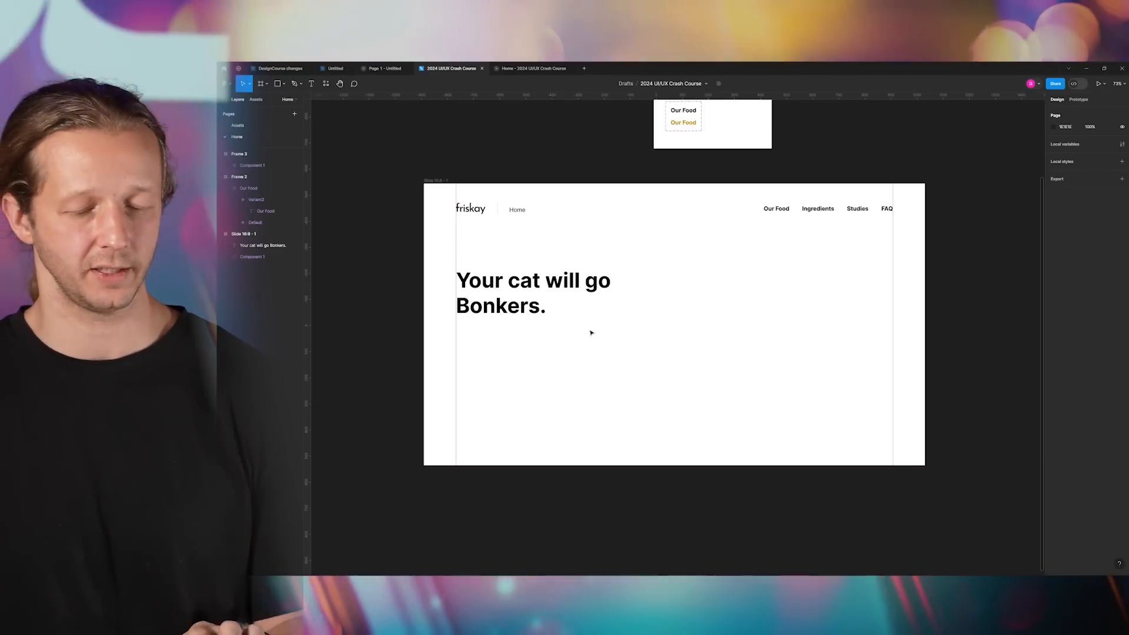
- Hide the rulers and guides to check the hero layout without them, and show them again
key(shift+r)
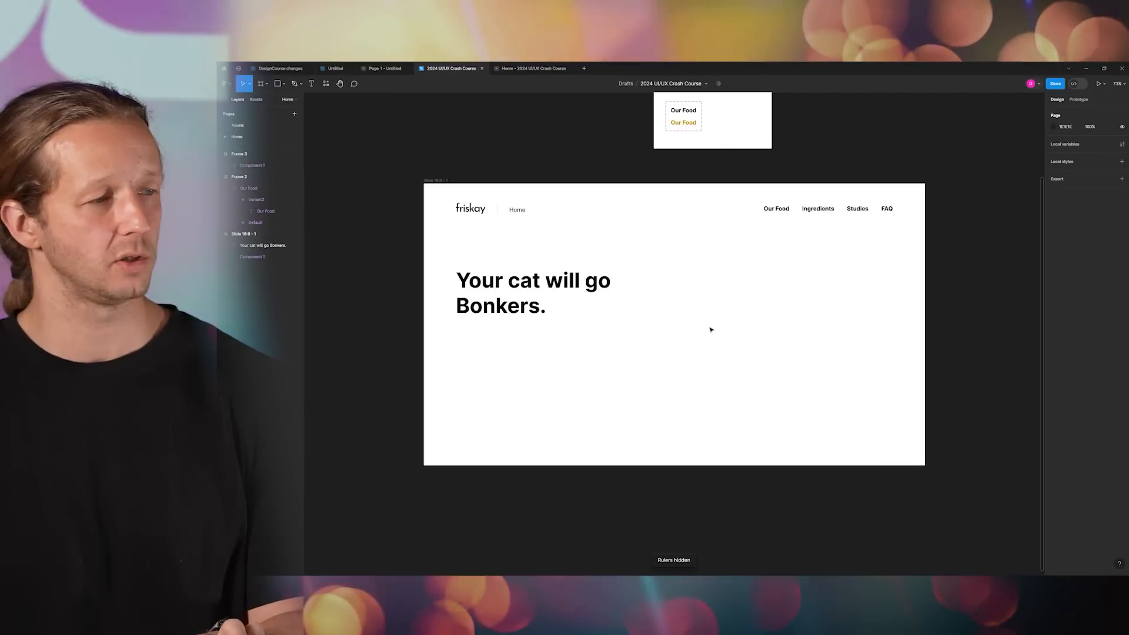
key(shift+r)
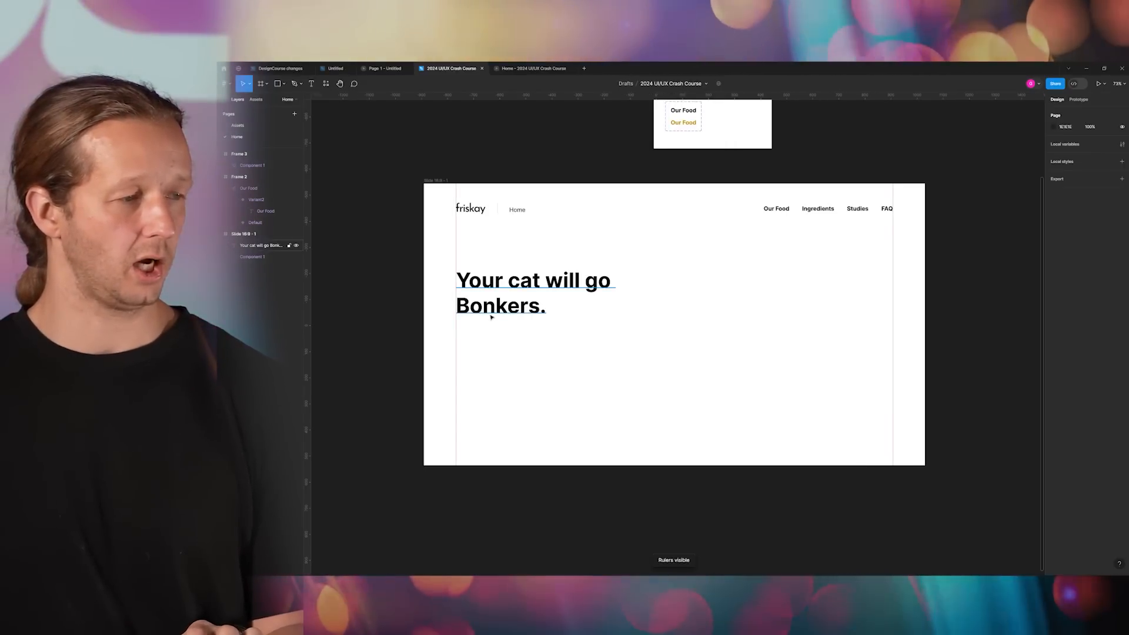
- Remove the second line, "Bonkers.", from the headline text, leaving only "Your cat will go"
click(517, 312)
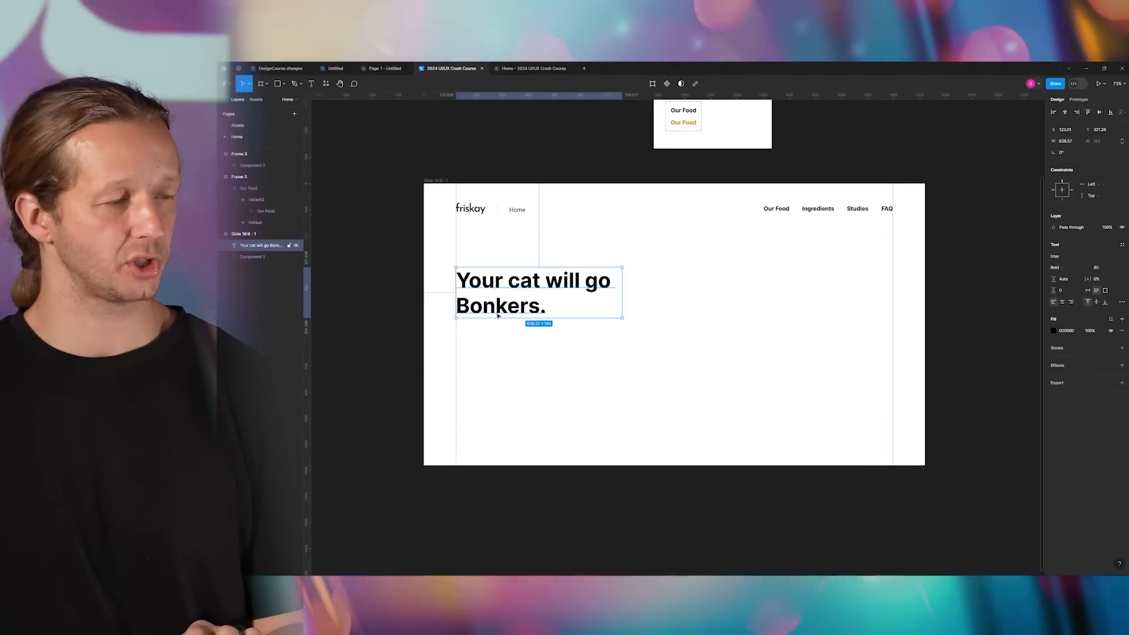
click(528, 310)
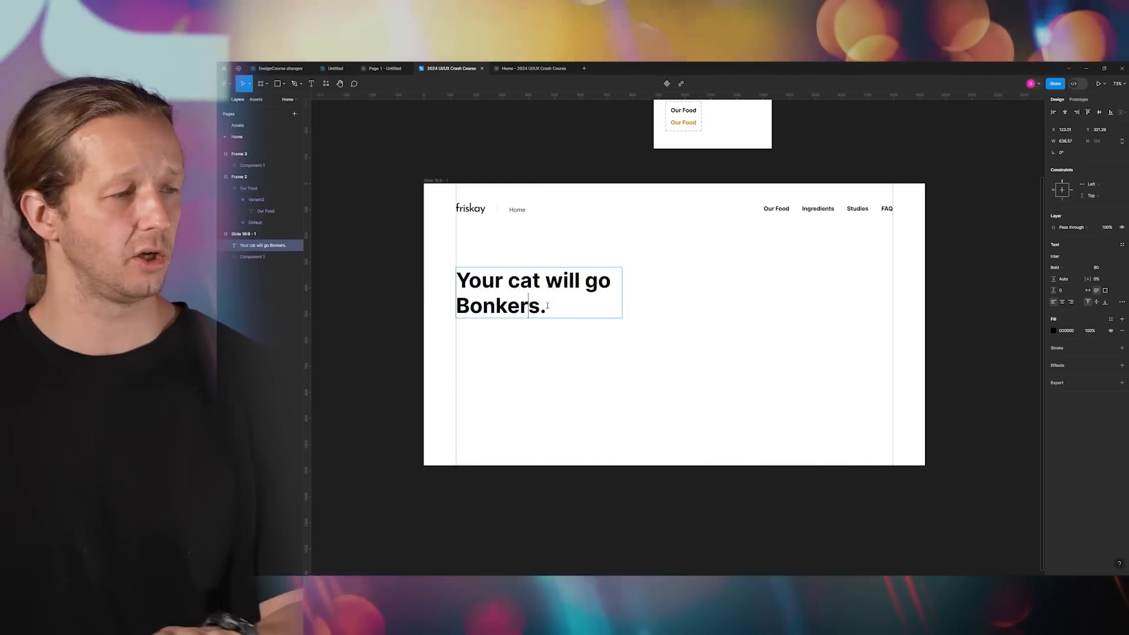
drag(550, 308, 458, 307)
key(BackSpace)
key(BackSpace)
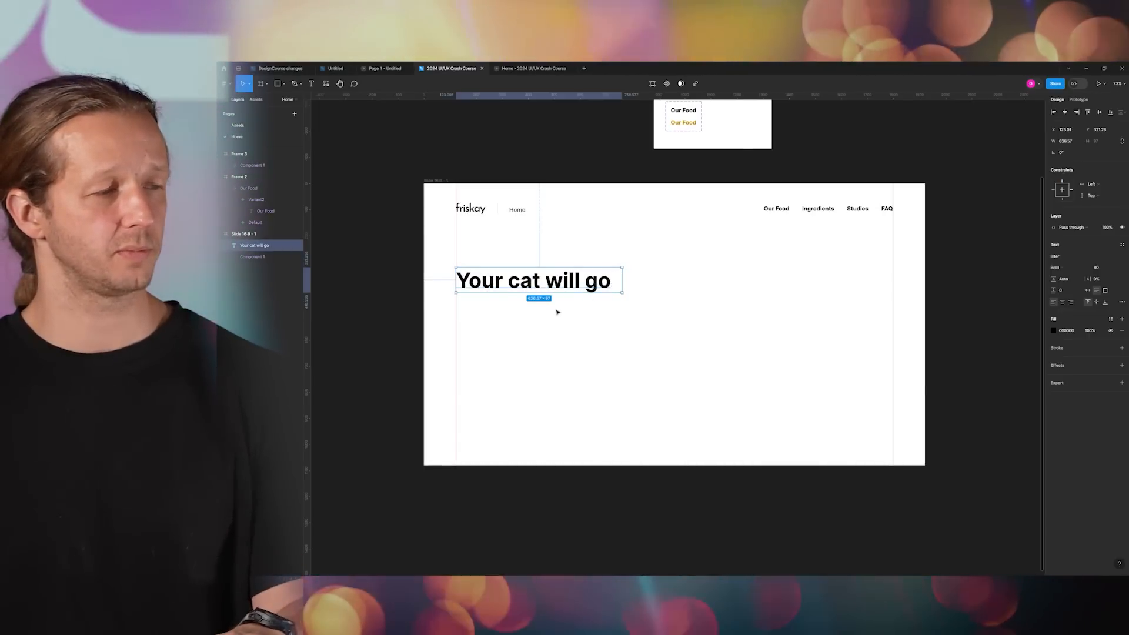
click(569, 315)
- Duplicate the headline directly below itself and change the copy's text to "Bonkers."
drag(513, 285, 513, 310)
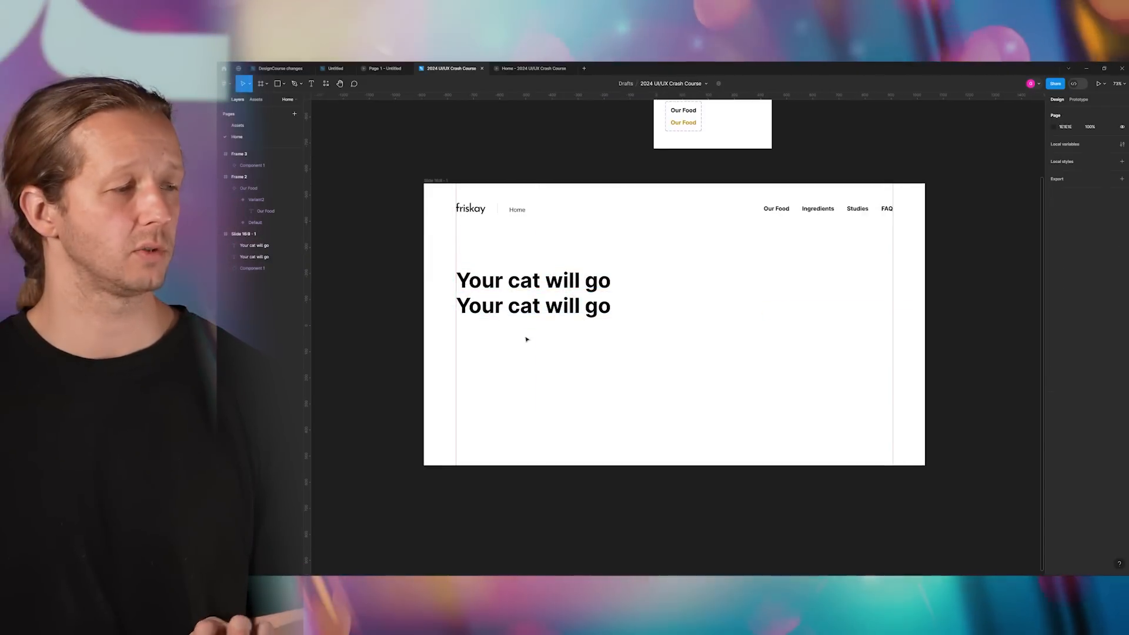
double_click(519, 307)
text(Bonkers.)
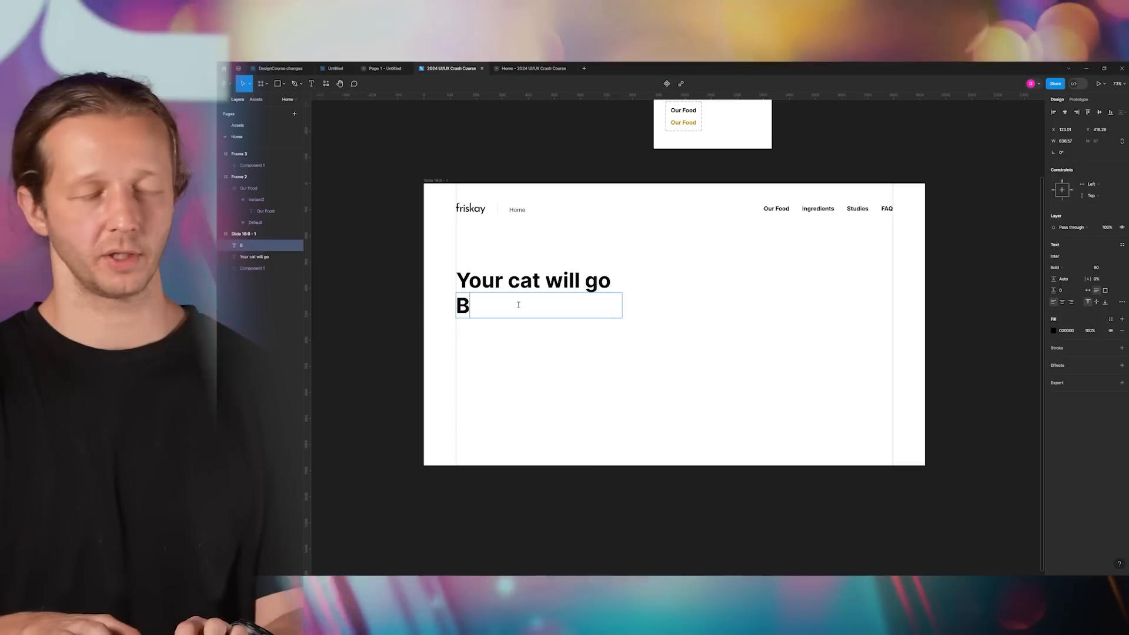
key(Escape)
- Flatten the "Bonkers." text into a vector shape and open its points for editing
right_click(525, 310)
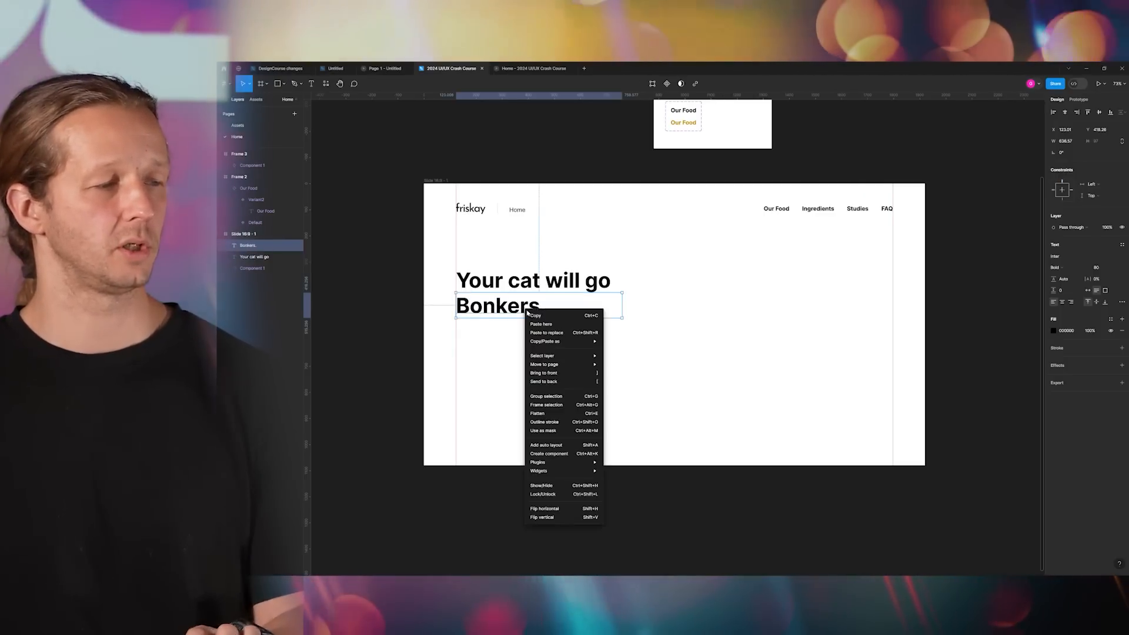
click(545, 415)
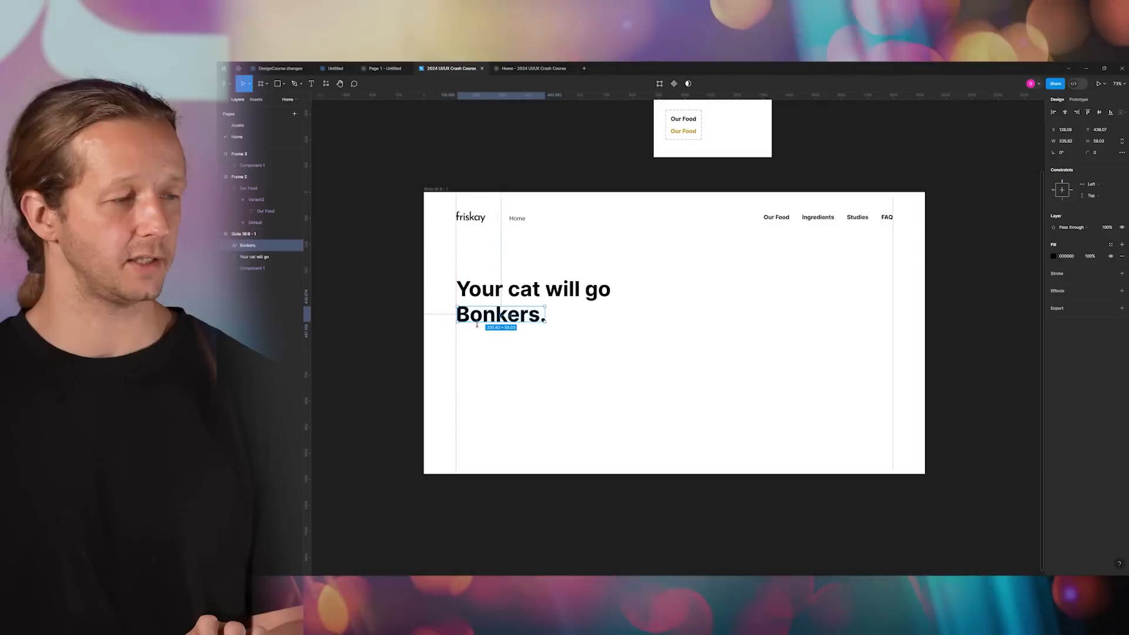
scroll(477, 322, up, 5)
scroll(477, 308, up, 2)
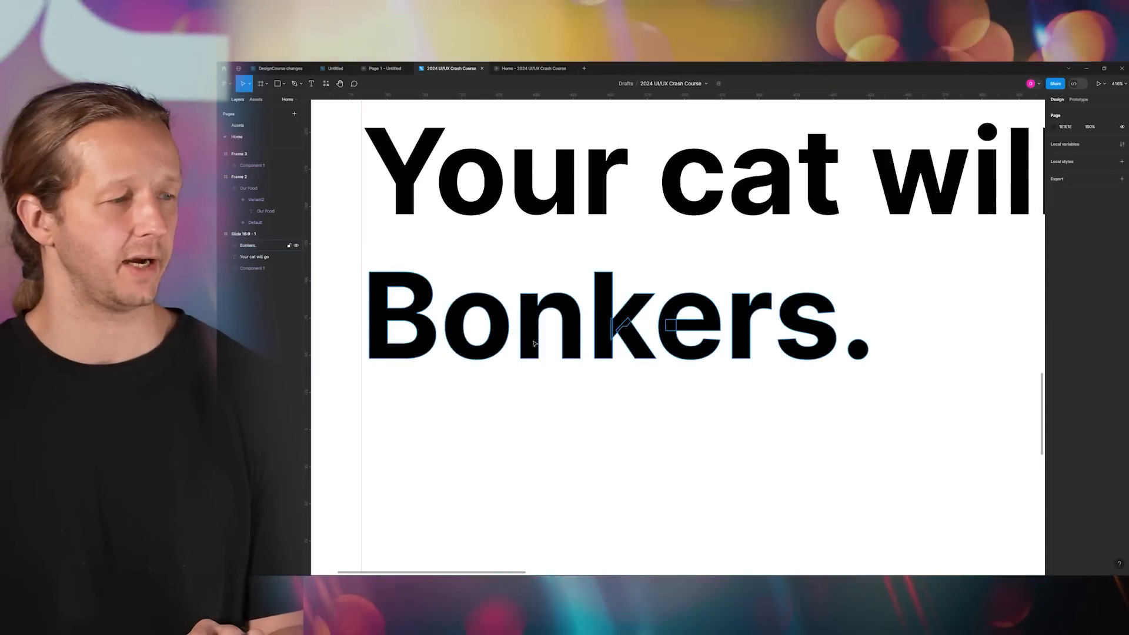
scroll(438, 336, up, 2)
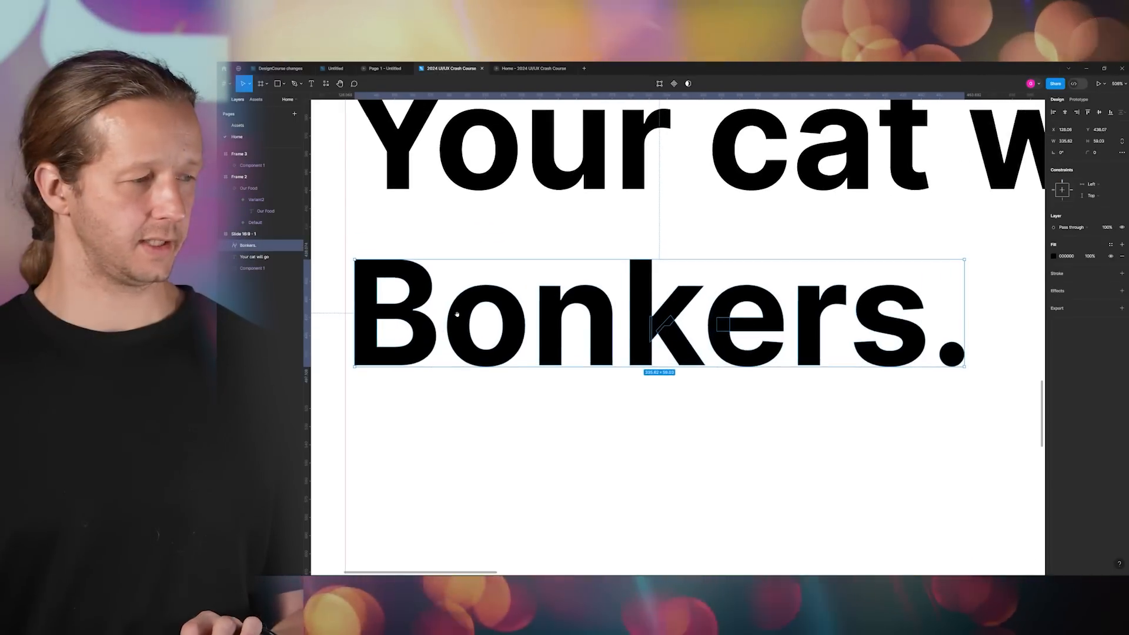
drag(471, 305, 500, 300)
double_click(500, 301)
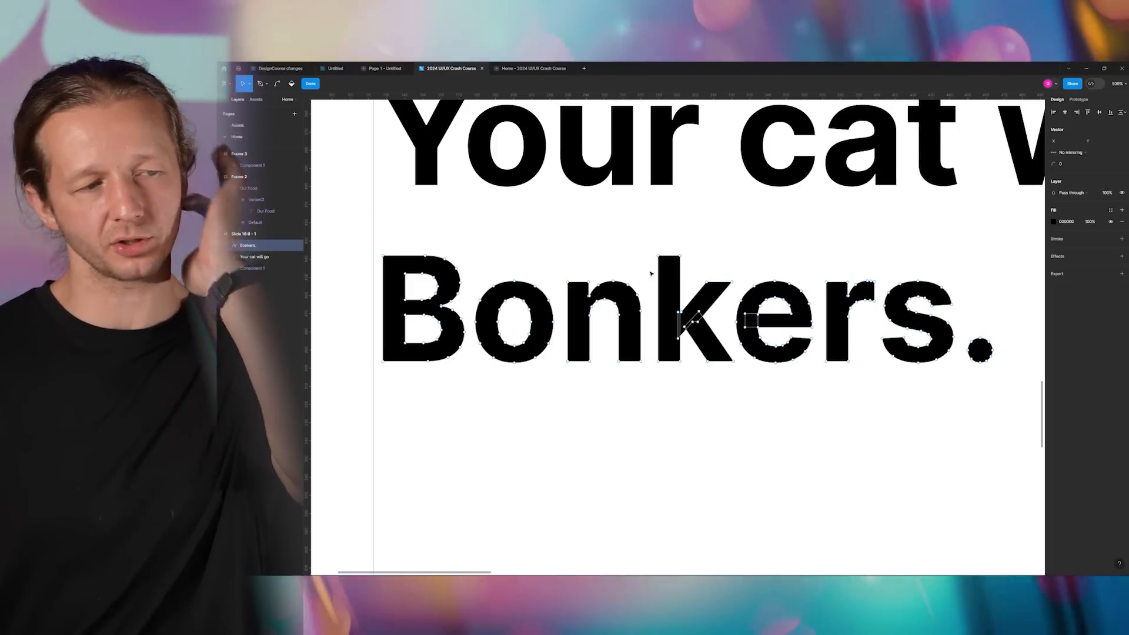
- Shift the o, n and k of "Bonkers." leftward at uneven heights so each slightly overlaps the letter before it
drag(470, 260, 559, 391)
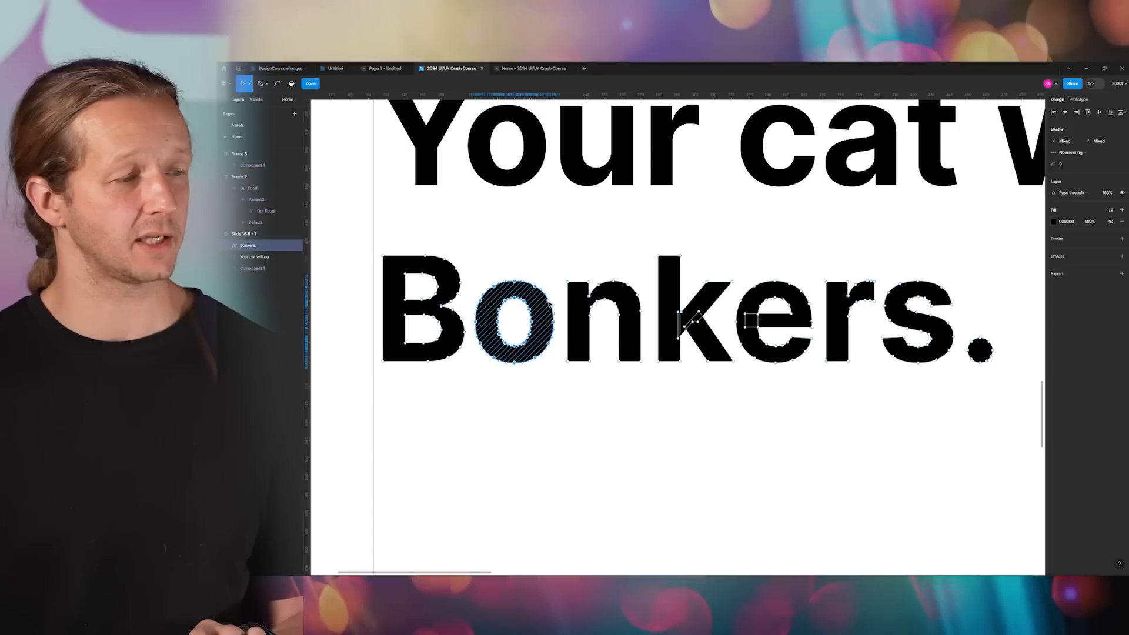
drag(534, 288, 524, 299)
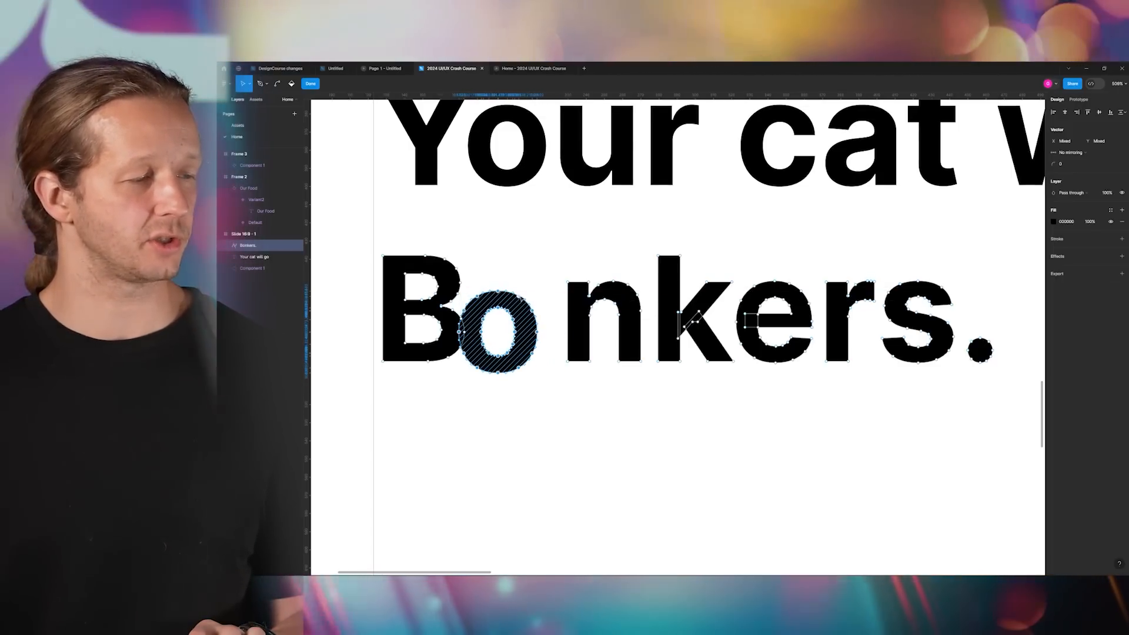
click(574, 263)
drag(579, 284, 640, 383)
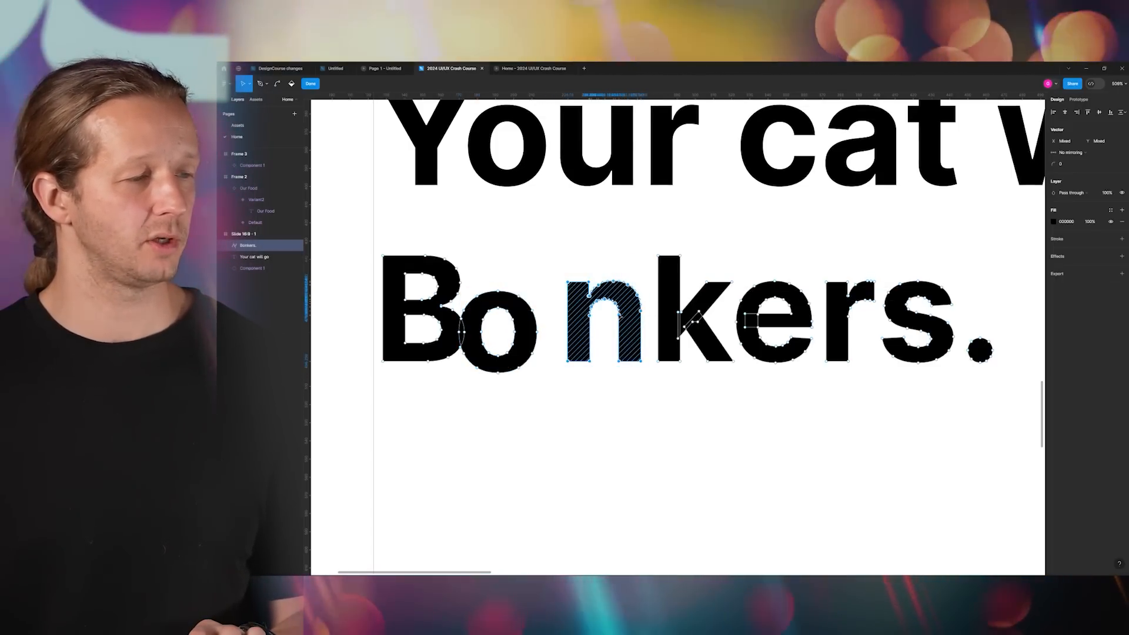
drag(625, 302, 589, 293)
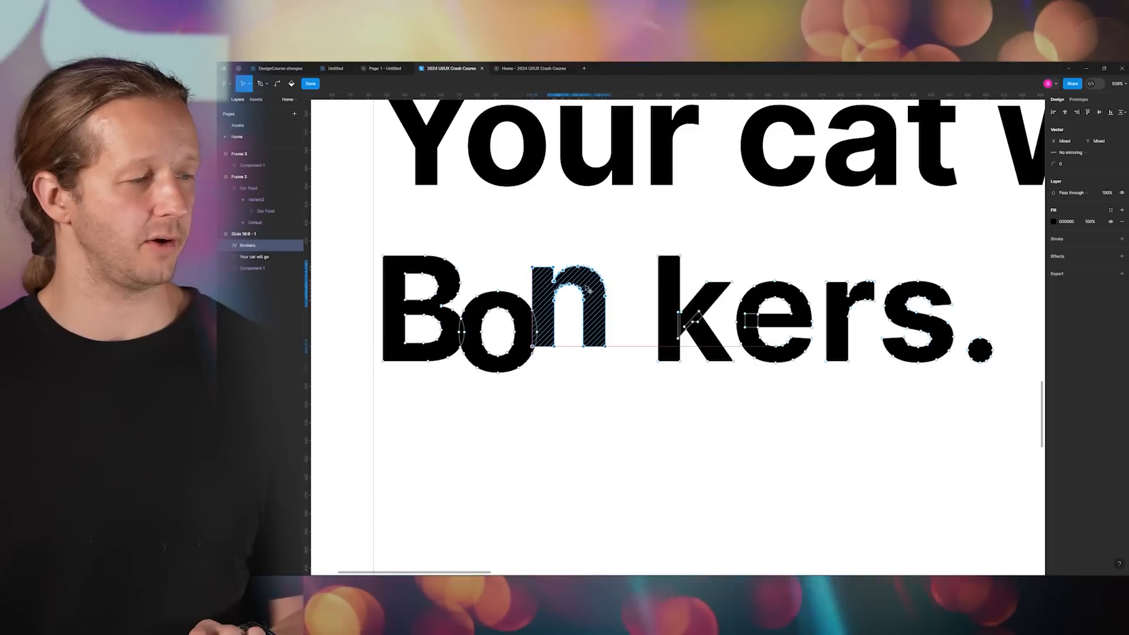
drag(644, 230, 736, 382)
drag(702, 307, 643, 315)
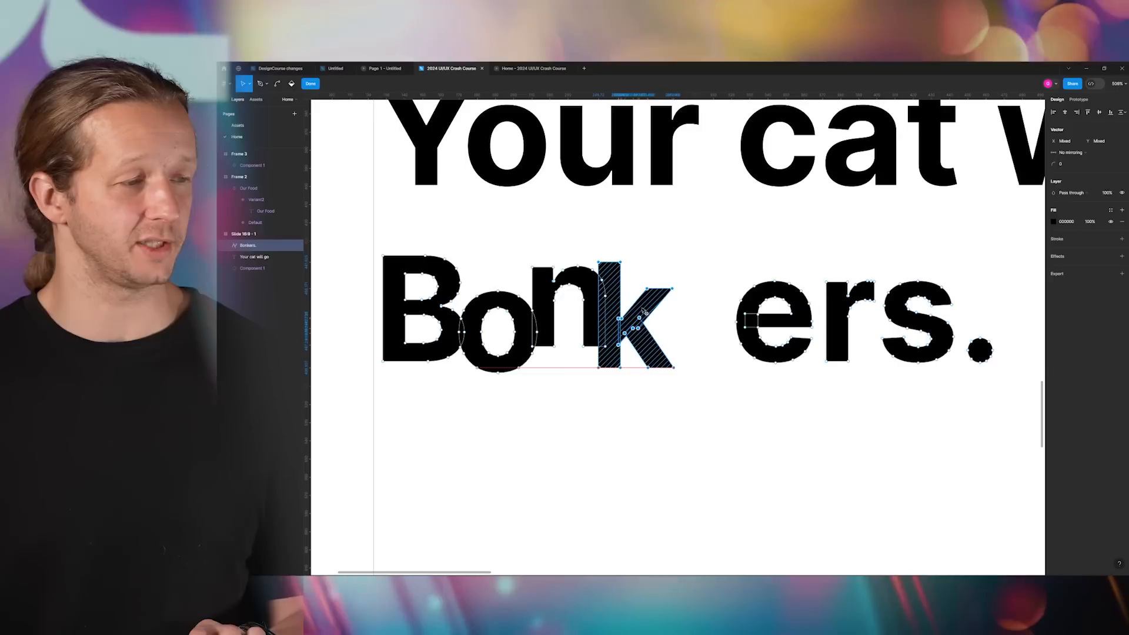
- Move the e, r, s and period leftward at uneven heights to close up the word, and finish vector editing
drag(724, 267, 812, 378)
drag(802, 321, 728, 315)
drag(807, 268, 876, 393)
drag(836, 328, 747, 330)
drag(865, 259, 963, 389)
drag(934, 324, 828, 318)
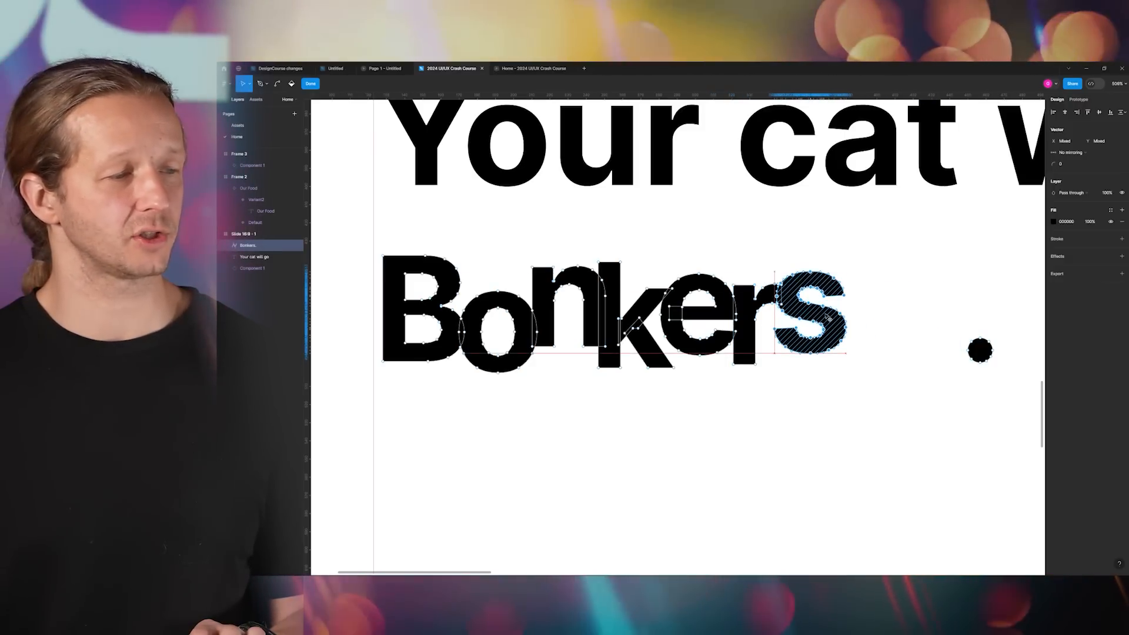
click(909, 317)
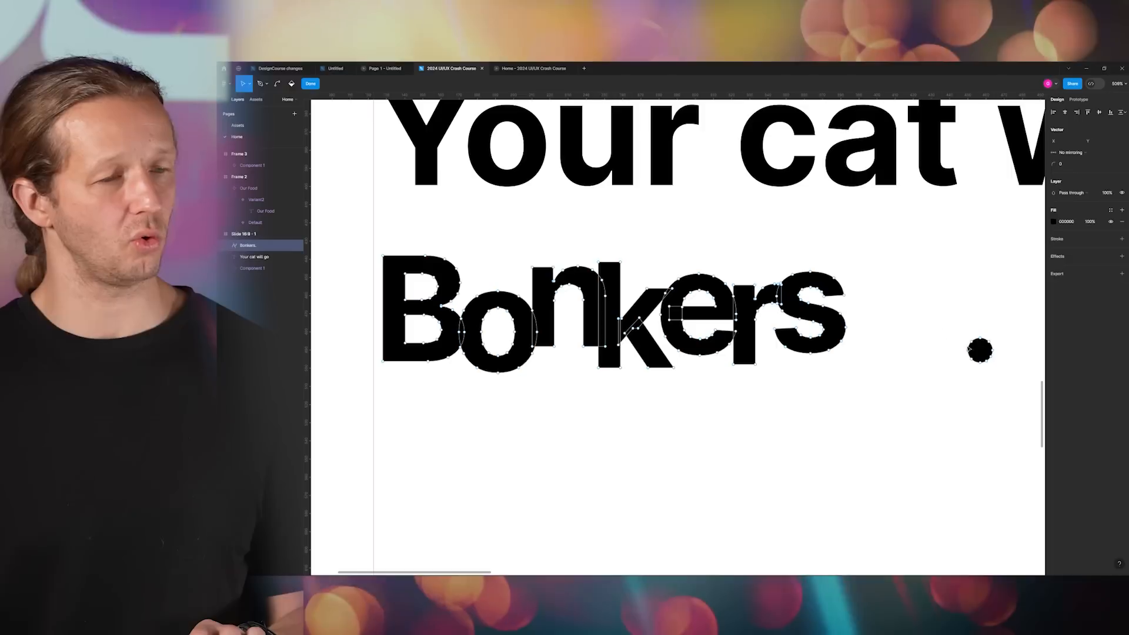
drag(979, 350, 874, 340)
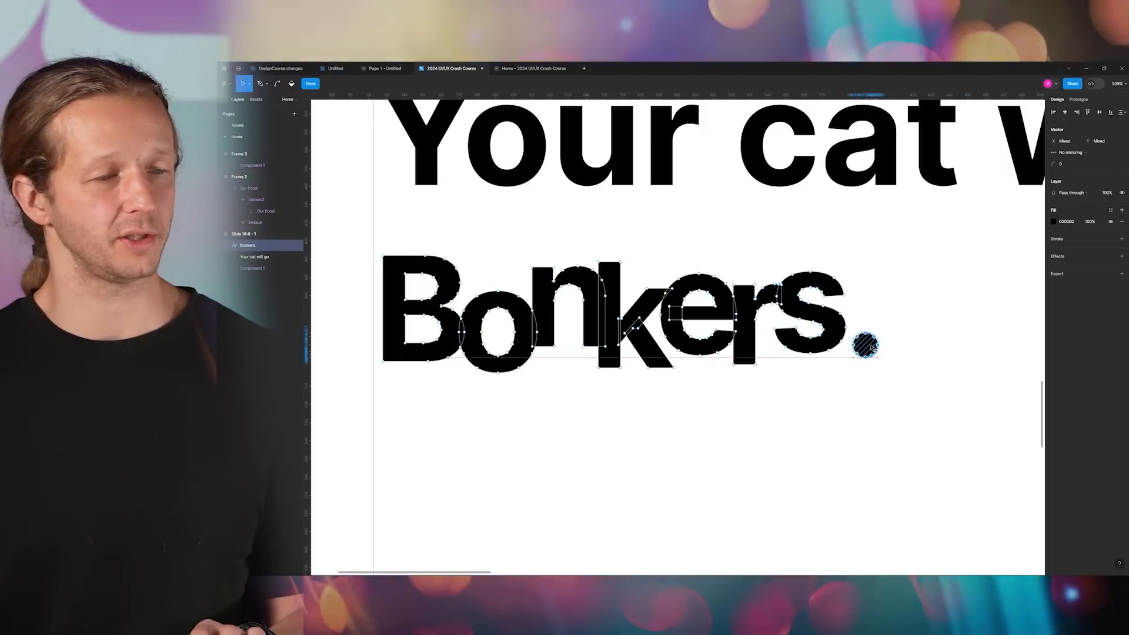
key(Escape)
key(Escape)
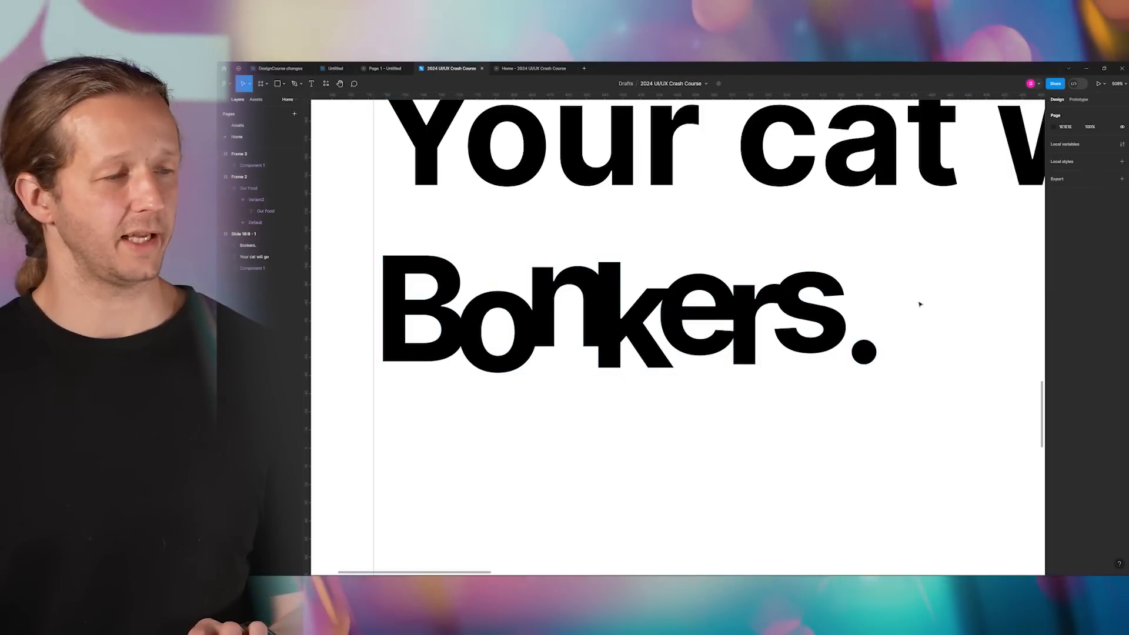
- Copy the tilted "Bonkers" lettering group from the Untitled file and return to the 2024 UI/UX Crash Course file
scroll(906, 314, down, 5)
scroll(906, 315, down, 6)
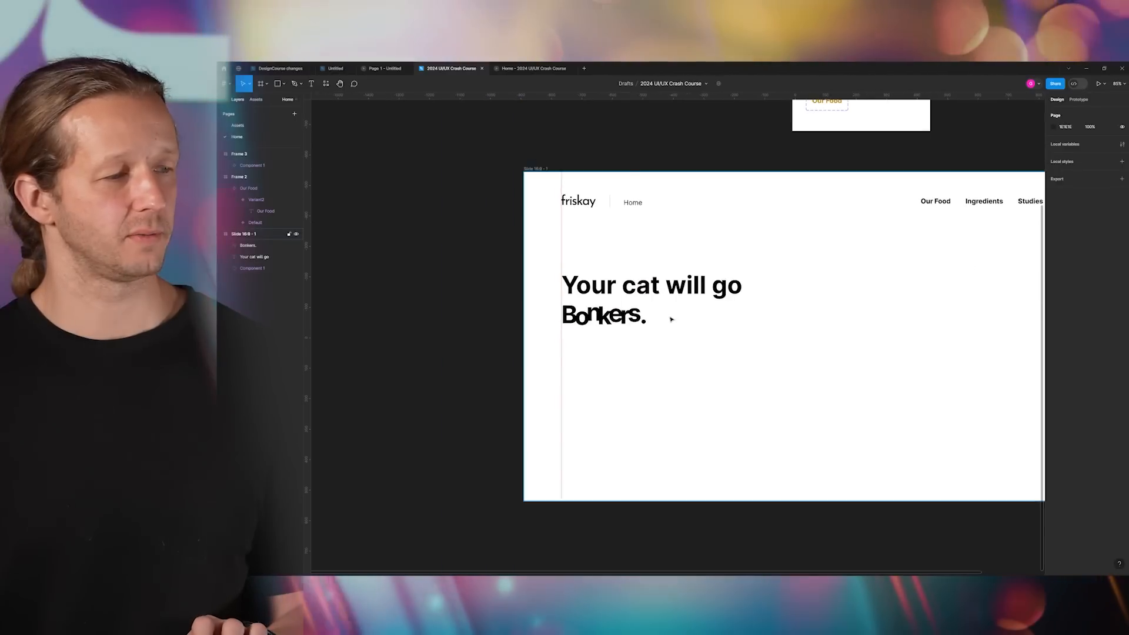
scroll(666, 320, up, 5)
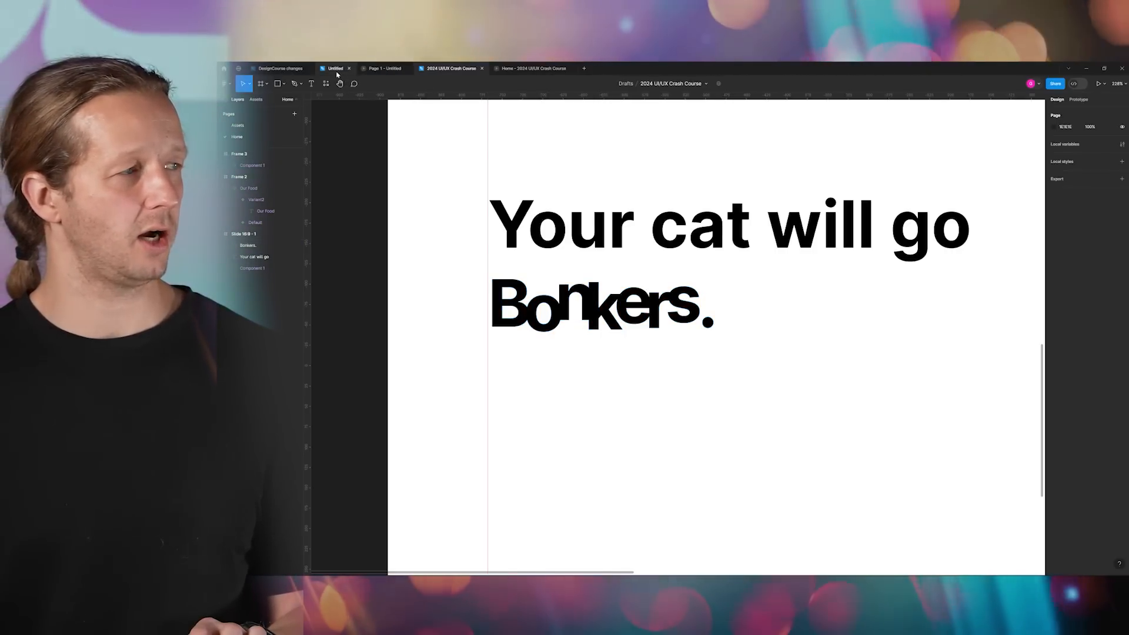
mouse_move(337, 74)
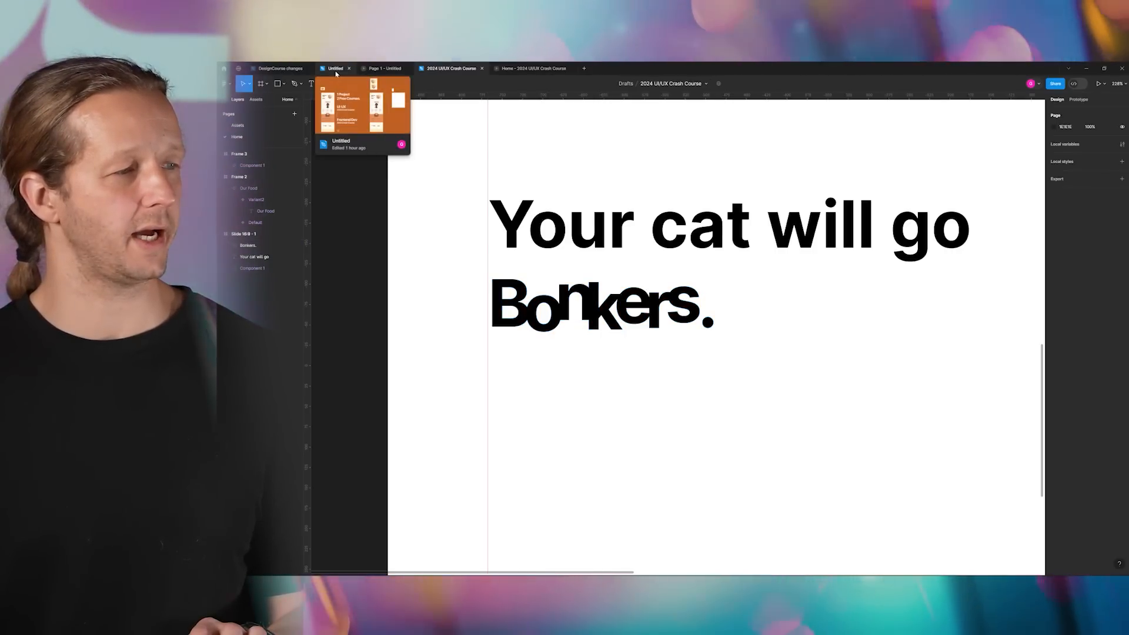
click(336, 74)
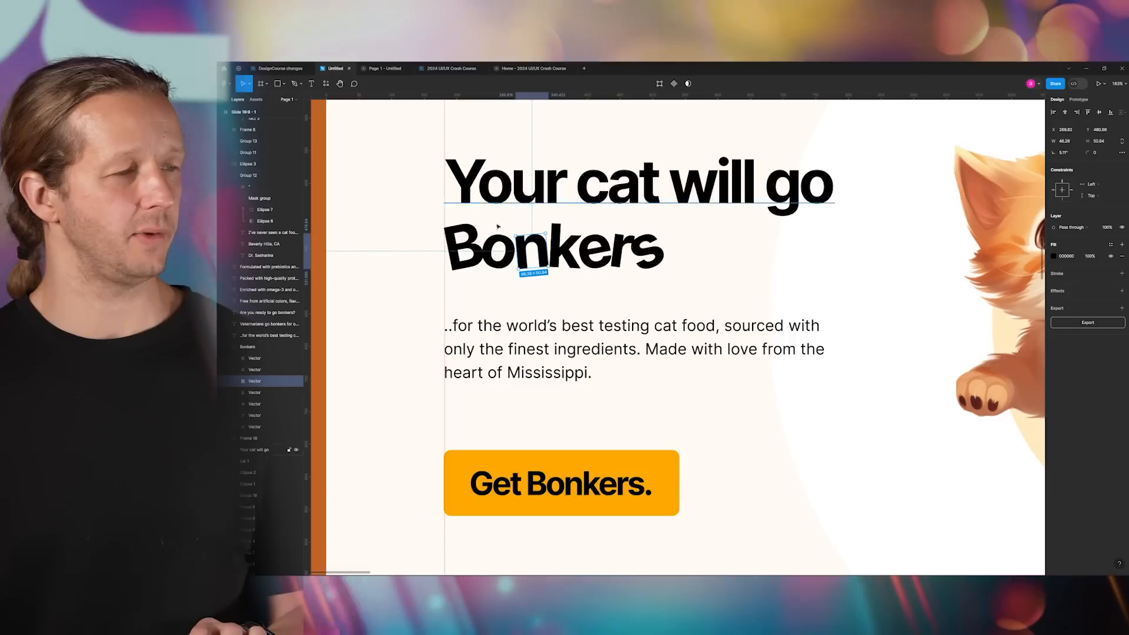
scroll(528, 253, up, 3)
click(434, 240)
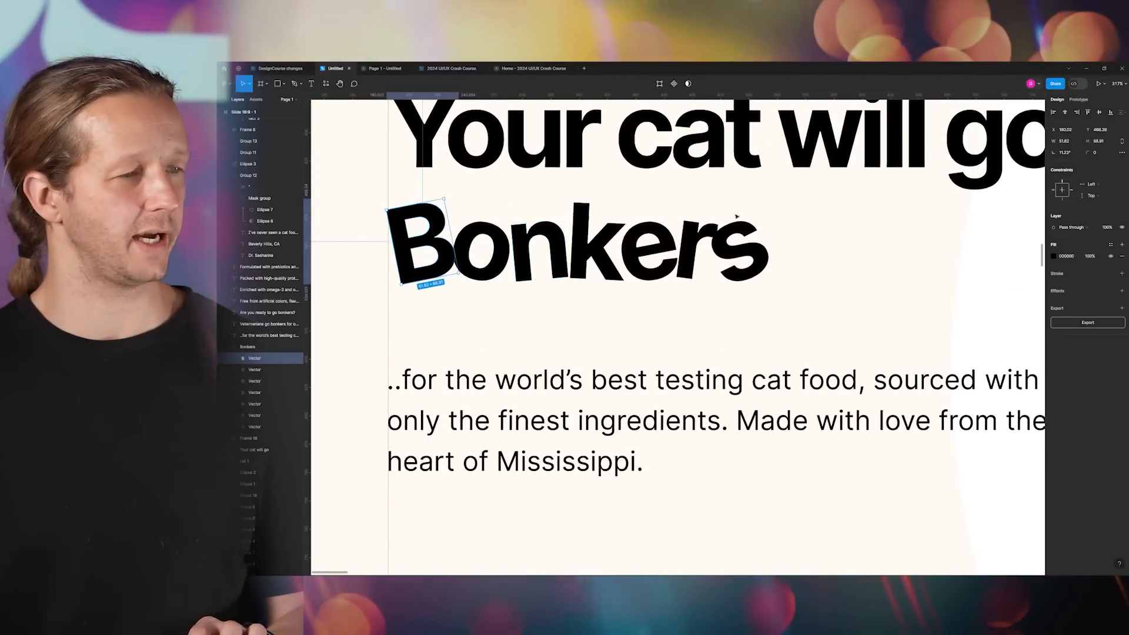
key(Escape)
click(458, 69)
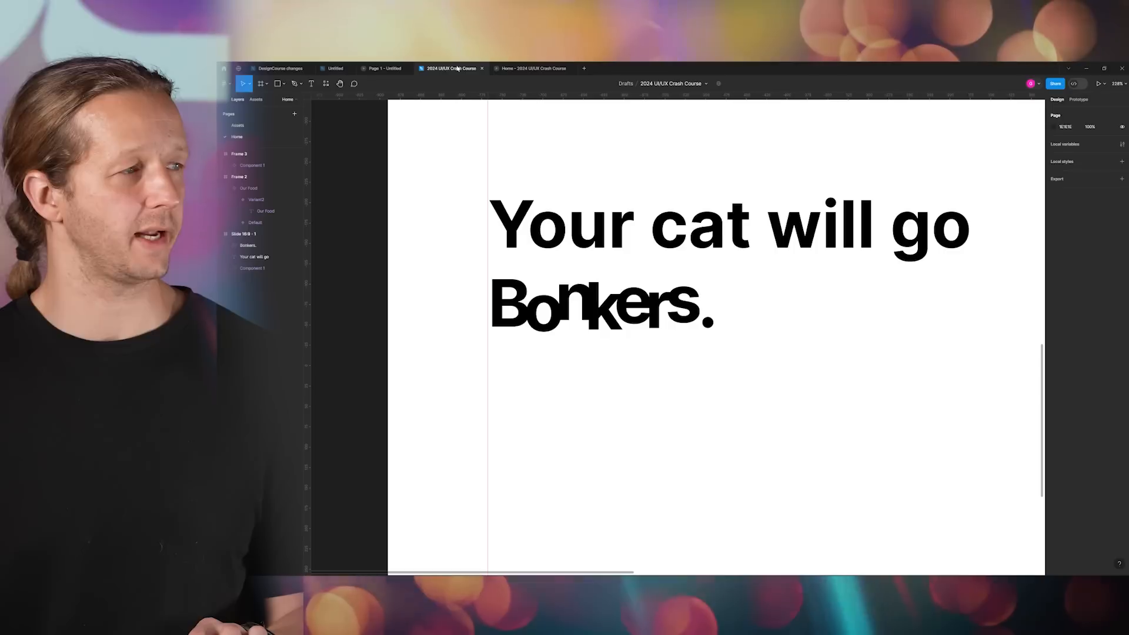
- Replace the flattened "Bonkers." with the copied lettering group, aligned to the left guide under "Your cat will go"
click(585, 300)
key(Delete)
key(ctrl+v)
drag(642, 319, 605, 309)
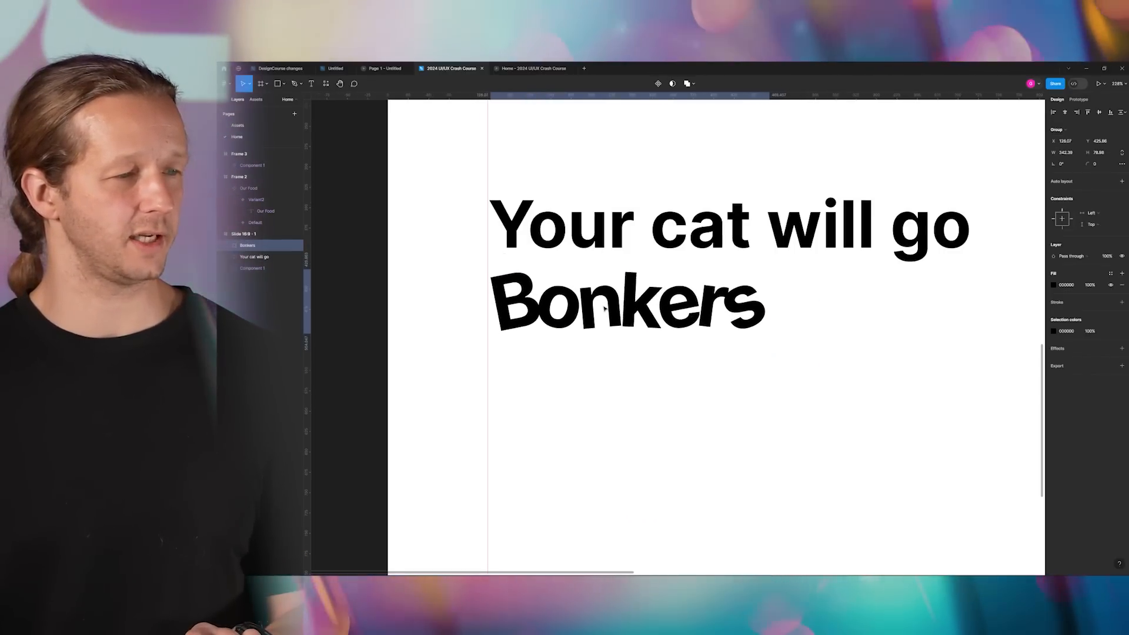
click(764, 366)
scroll(767, 358, down, 6)
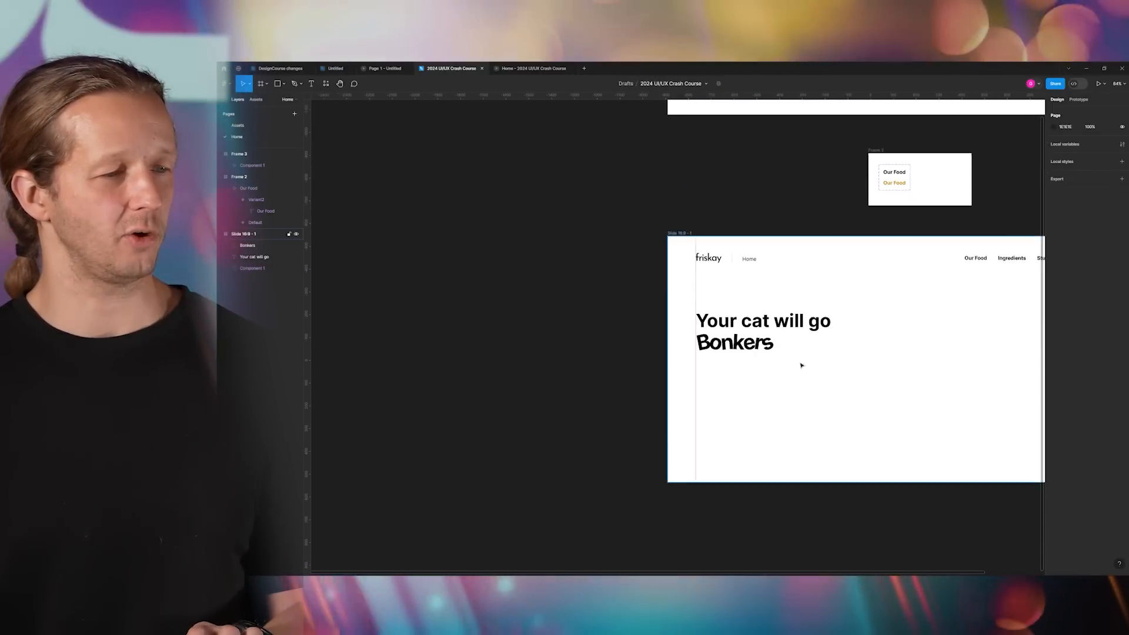
drag(793, 364, 610, 351)
scroll(594, 338, up, 4)
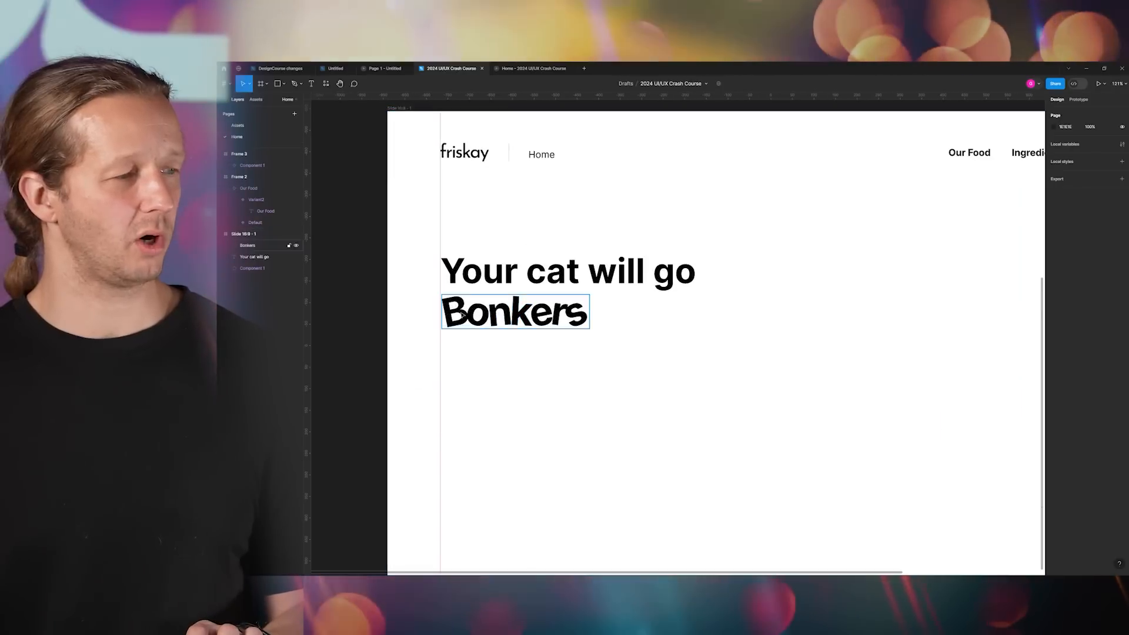
scroll(451, 311, up, 3)
scroll(453, 310, up, 3)
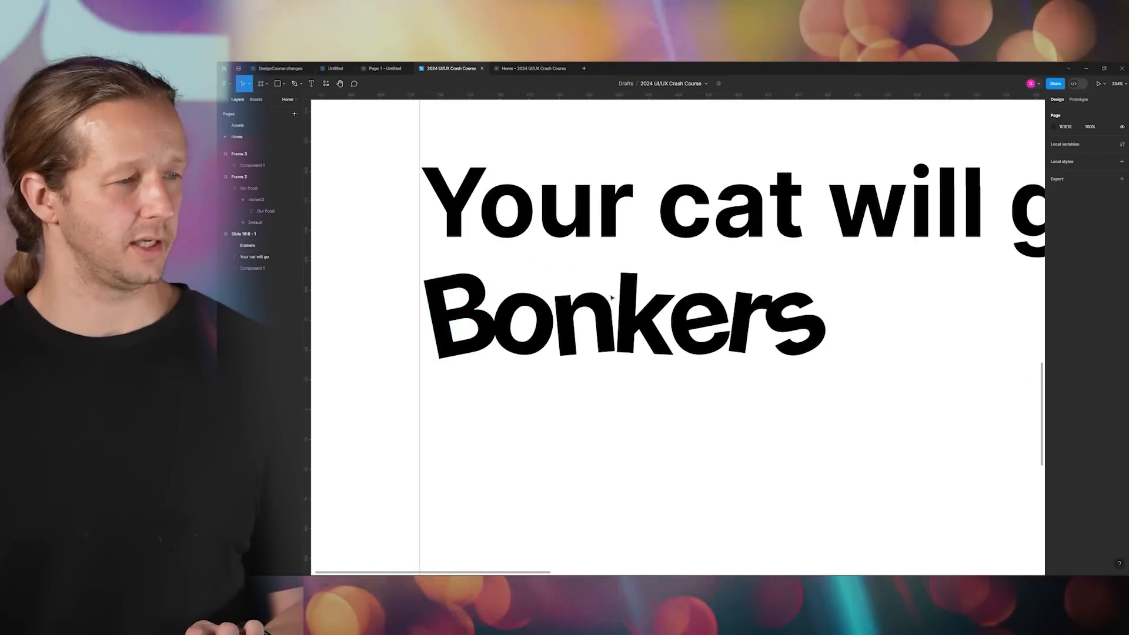
click(634, 301)
click(662, 232)
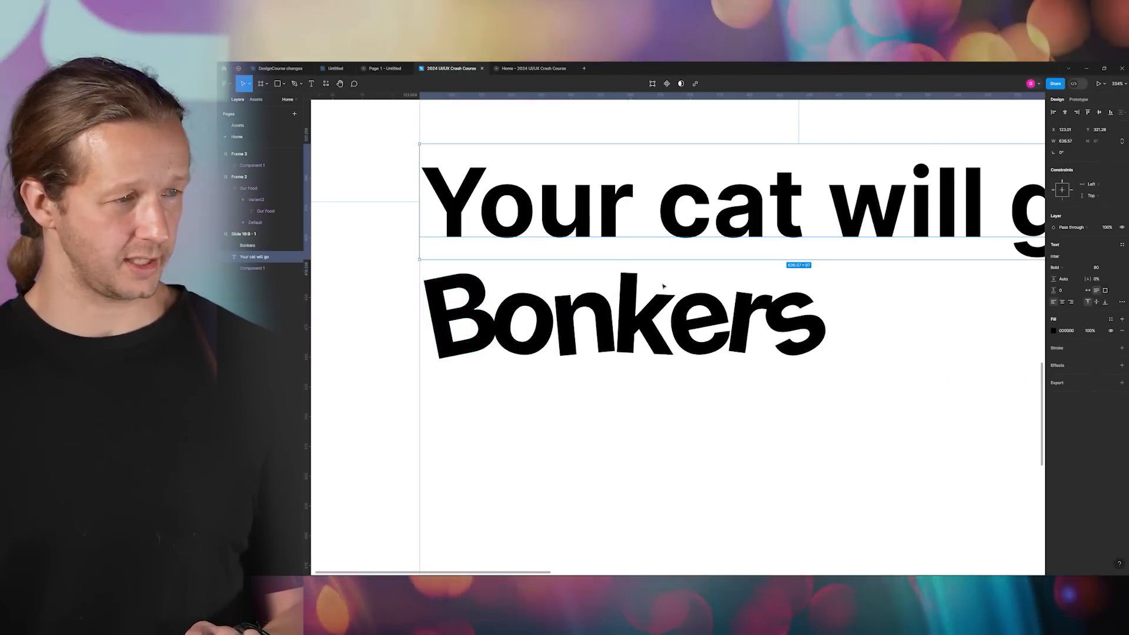
click(654, 313)
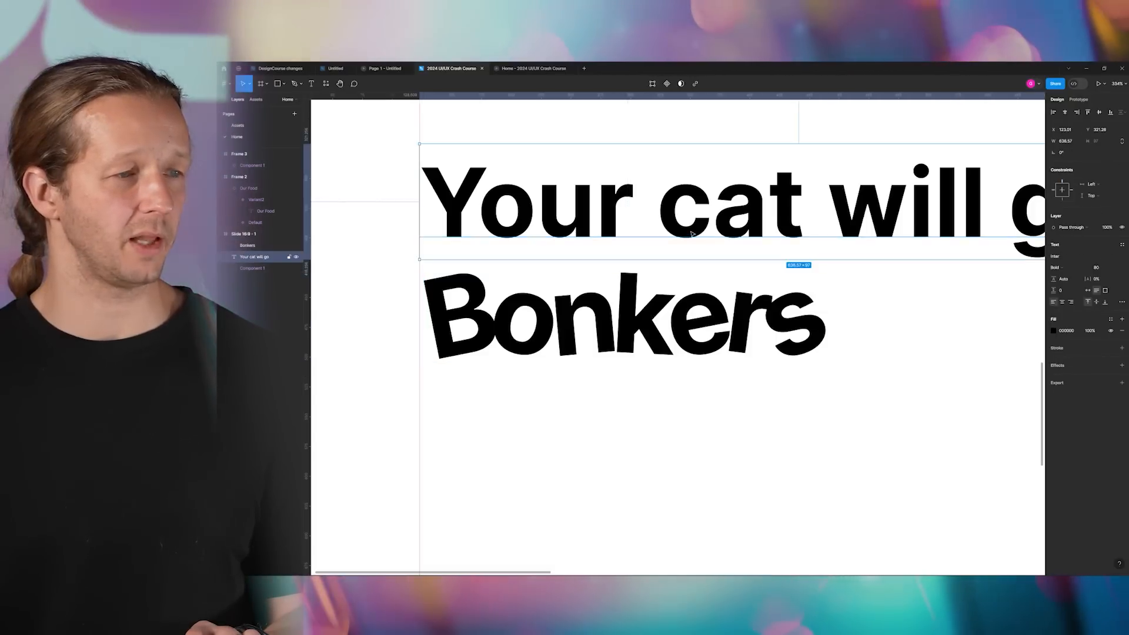
double_click(691, 231)
key(Escape)
- Duplicate the "Your cat will go" line below the Bonkers lettering and replace the copy's text with "e"
scroll(753, 389, down, 4)
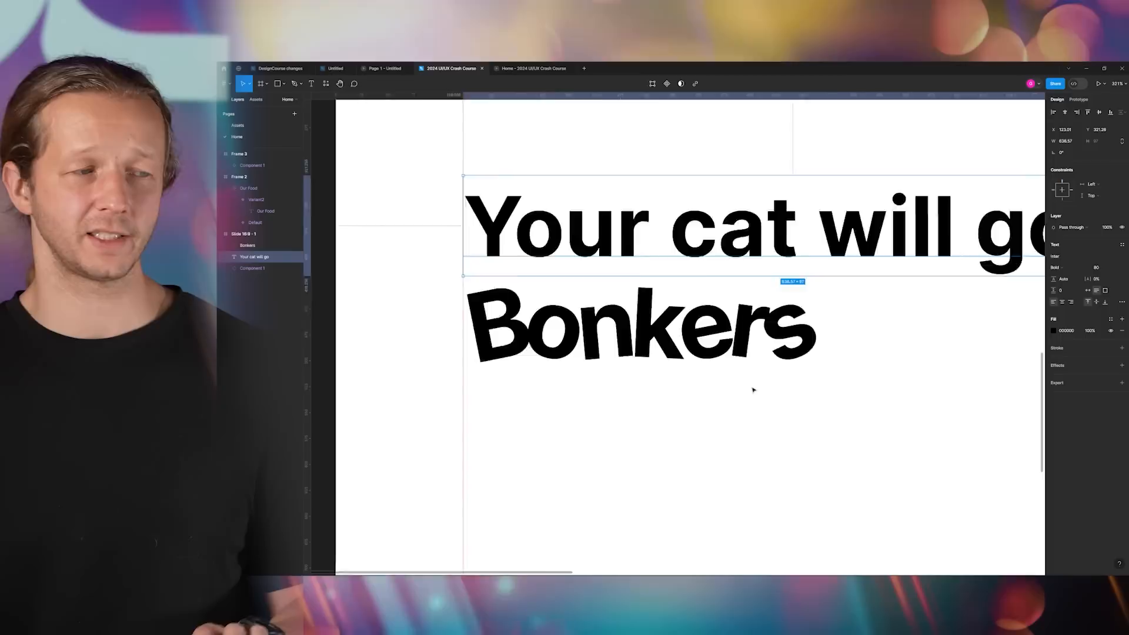
drag(729, 299, 742, 433)
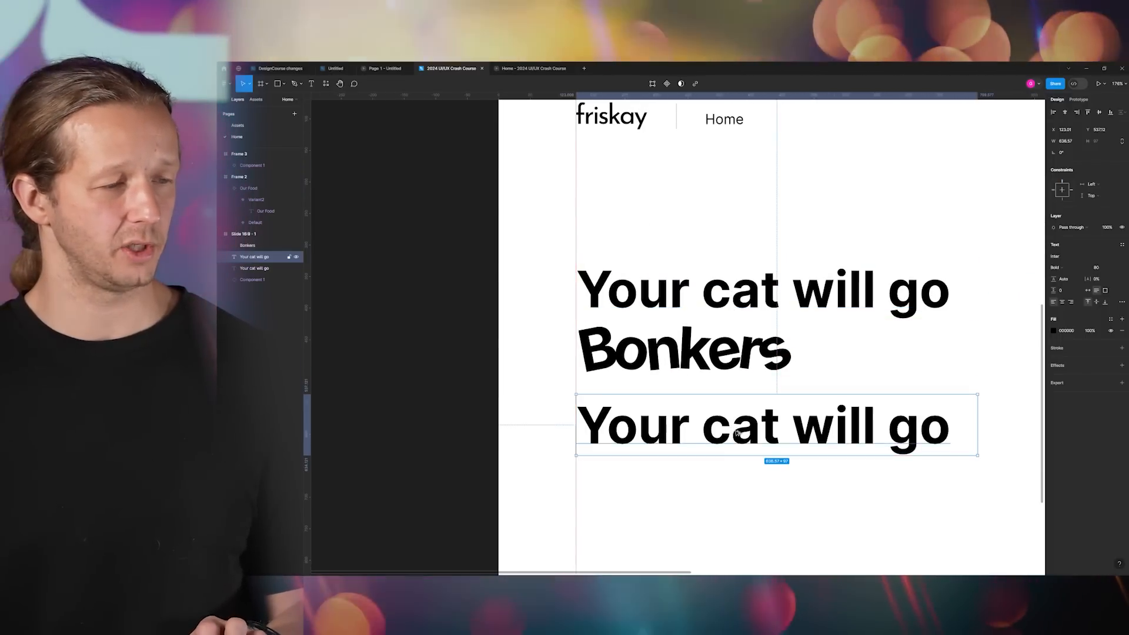
double_click(743, 433)
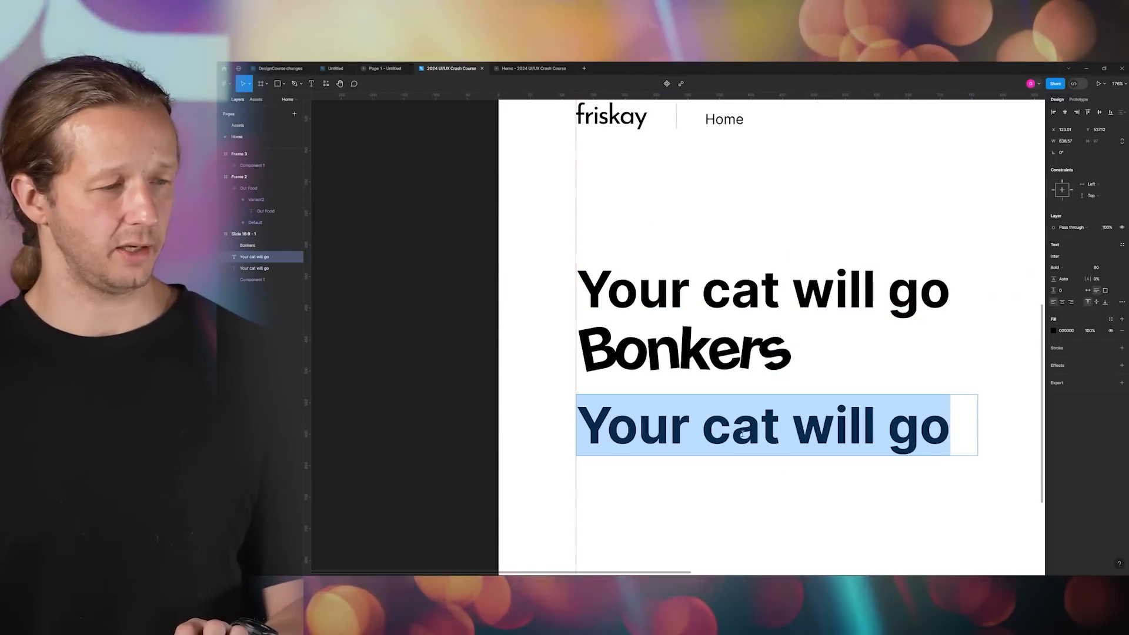
text(e)
- Narrow the e's text box, flatten the letter and place it over the e in Bonkers
drag(976, 423, 608, 423)
right_click(600, 425)
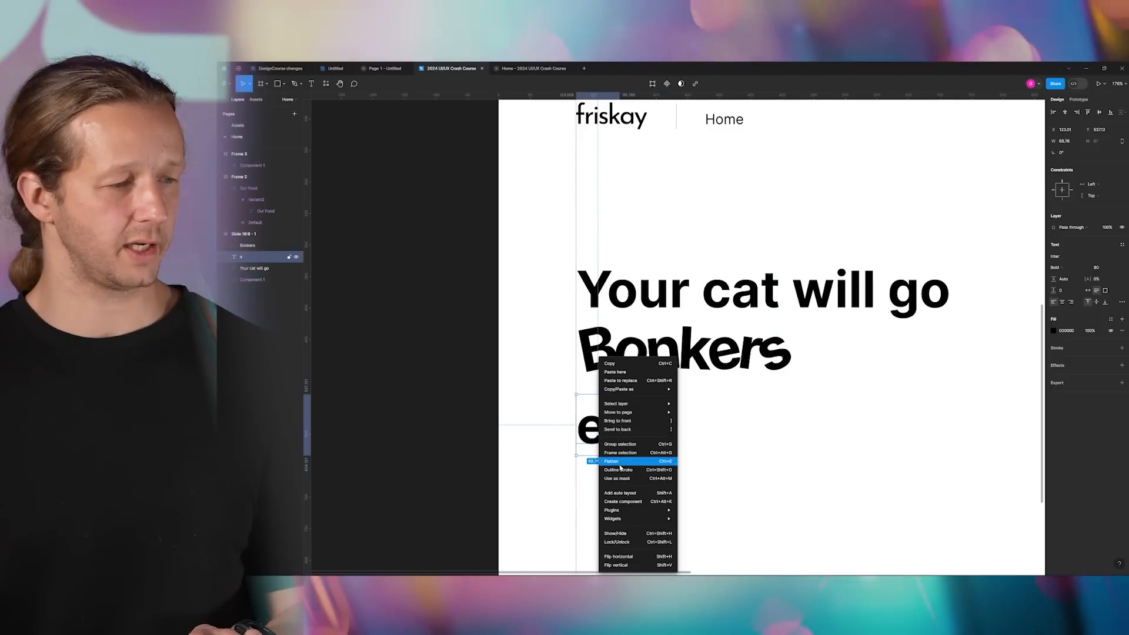
click(612, 463)
drag(602, 428, 682, 371)
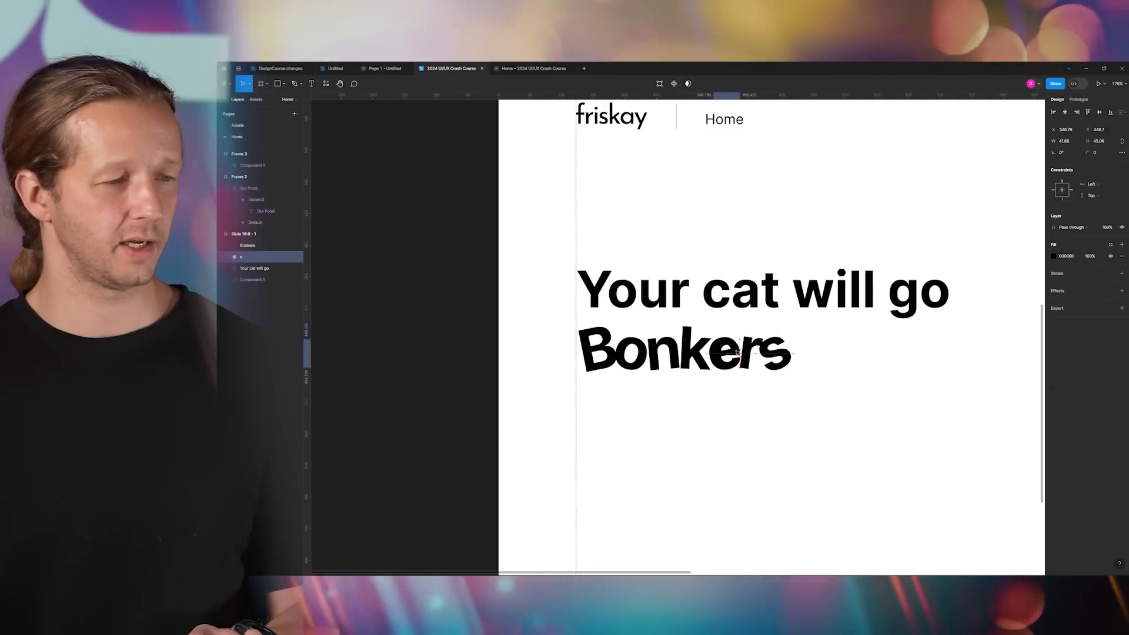
- Rotate the flattened e to about 11.2° and enlarge it to about 48 × 52 to match the e in Bonkers
scroll(737, 351, up, 5)
drag(740, 292, 731, 273)
drag(718, 323, 708, 326)
drag(715, 284, 722, 274)
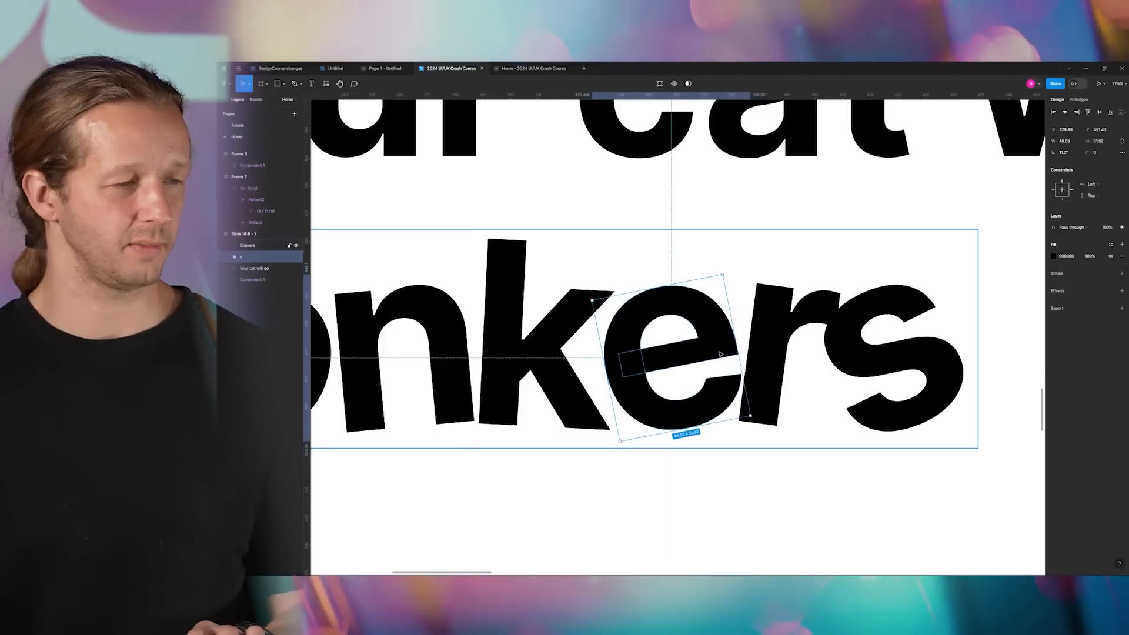
- Undo the scaling, rotation, placement and flattening of the e
key(ctrl+z)
key(ctrl+z)
key(ctrl+z)
key(ctrl+z)
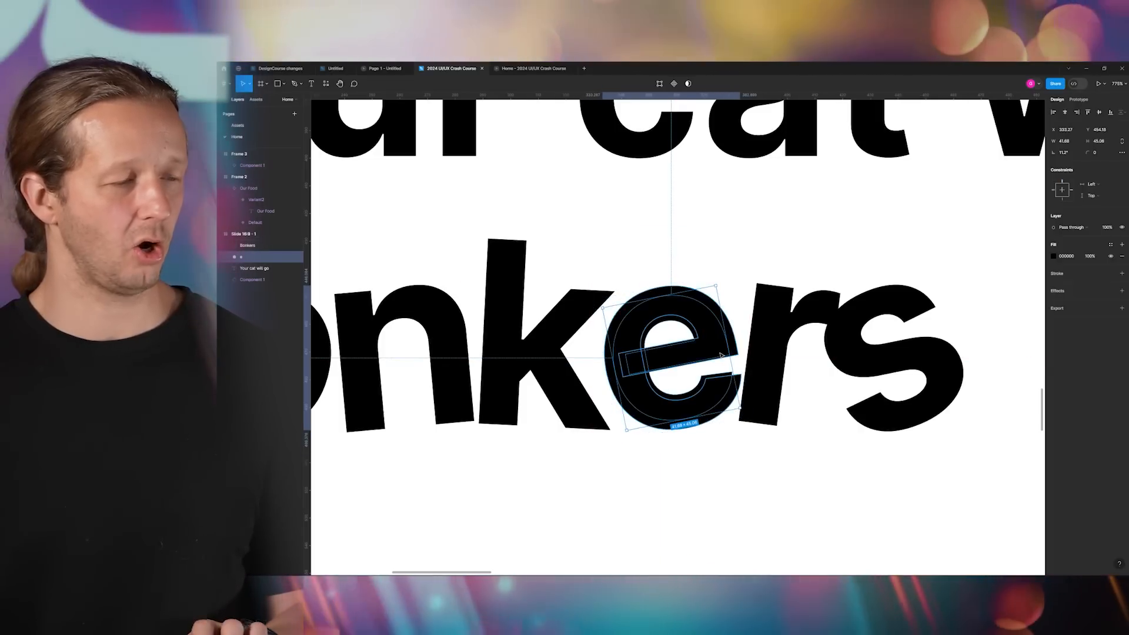
scroll(722, 356, down, 3)
scroll(722, 363, down, 2)
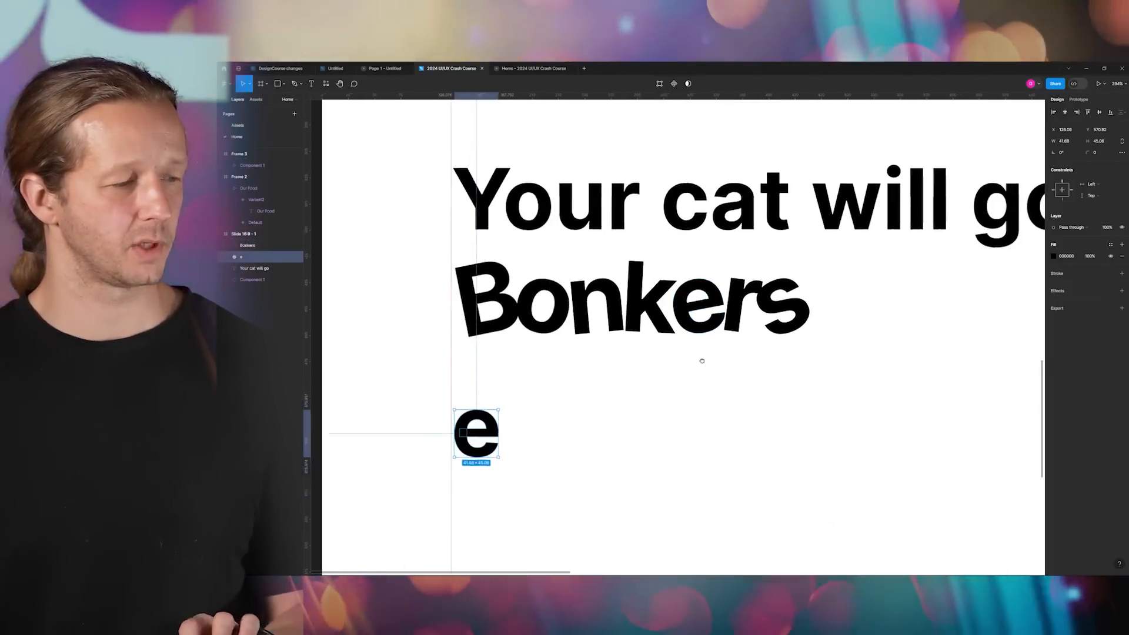
scroll(701, 361, down, 1)
key(ctrl+z)
- Place the editable e over the e in Bonkers and rotate it counterclockwise to follow that letter's tilt
drag(486, 403, 710, 273)
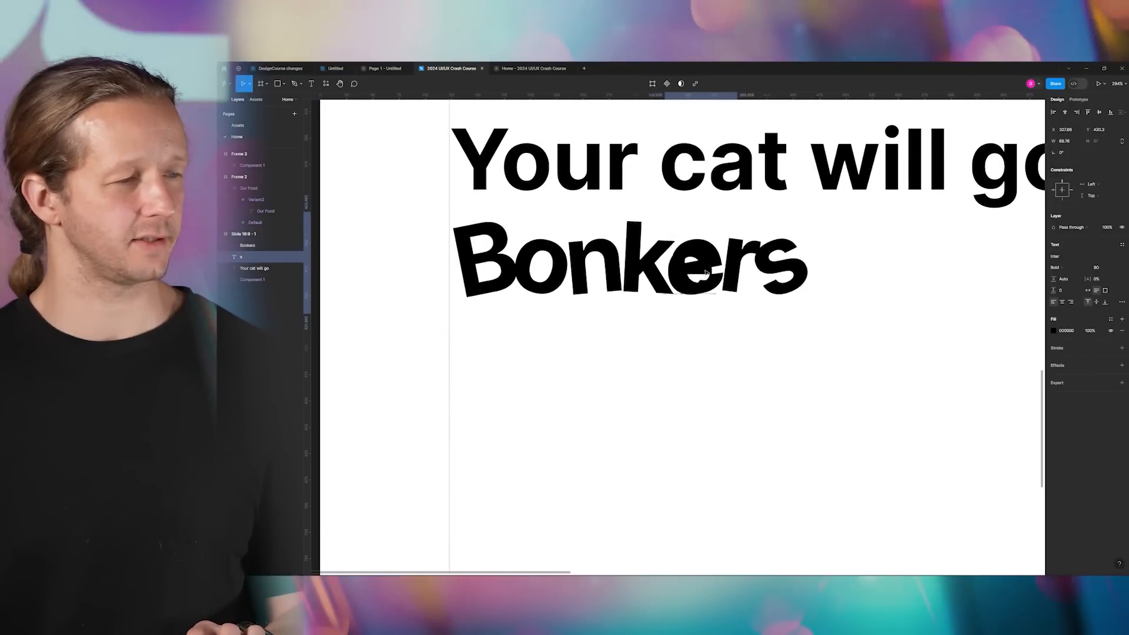
scroll(713, 268, up, 5)
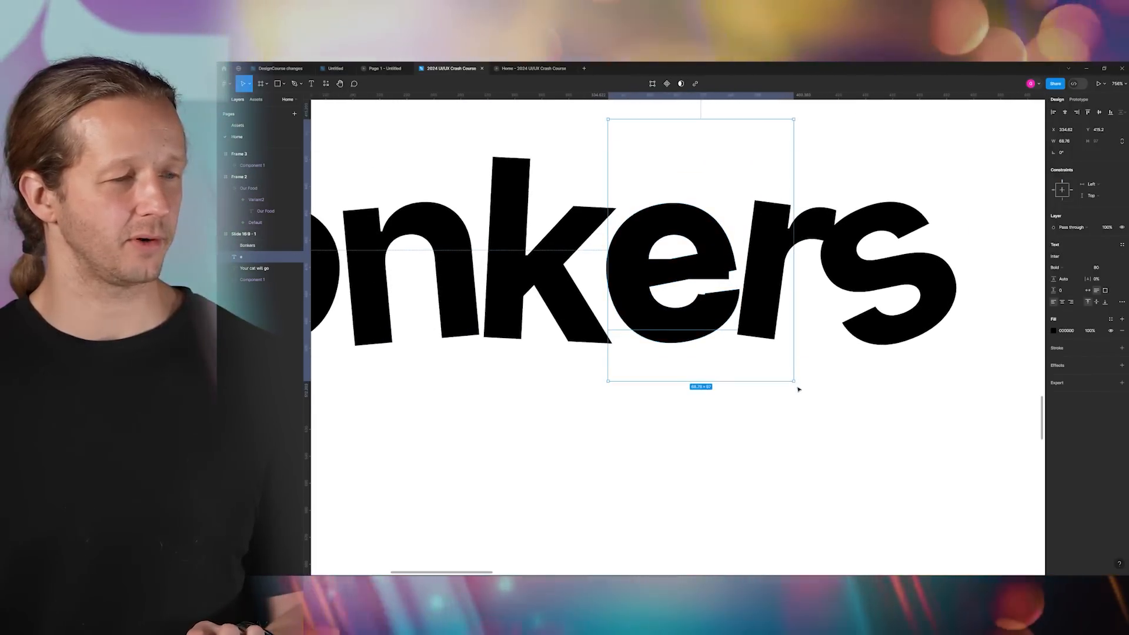
drag(798, 386, 808, 375)
click(720, 325)
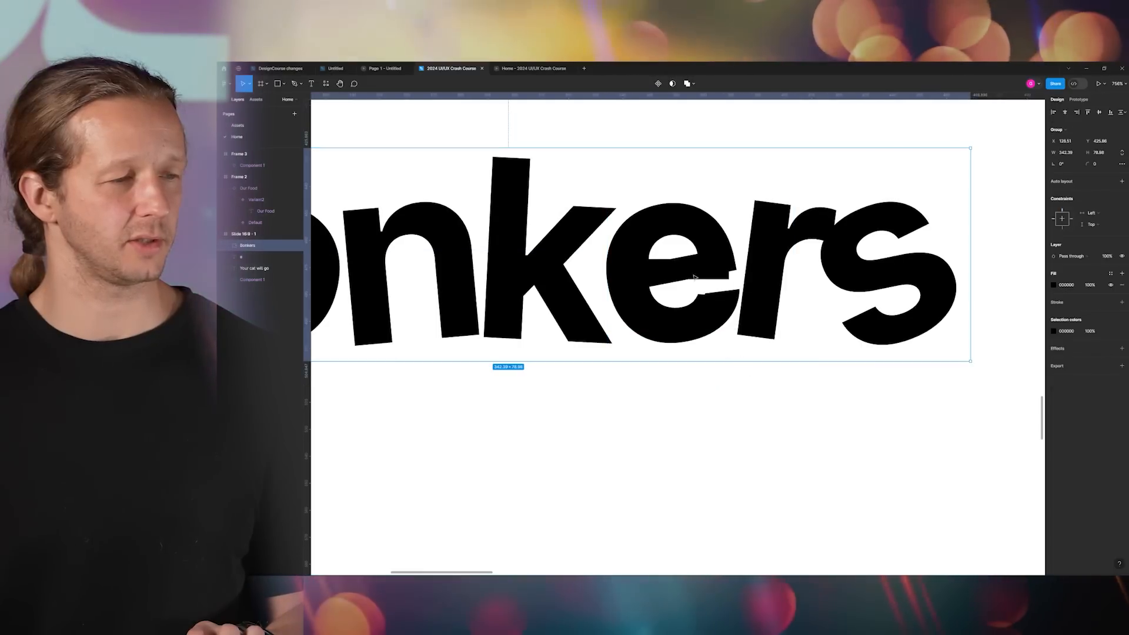
click(677, 301)
drag(795, 385, 834, 348)
- Fill the e with light red and bring its layer above the Bonkers group, aligned over the matching letter
click(1053, 330)
click(995, 378)
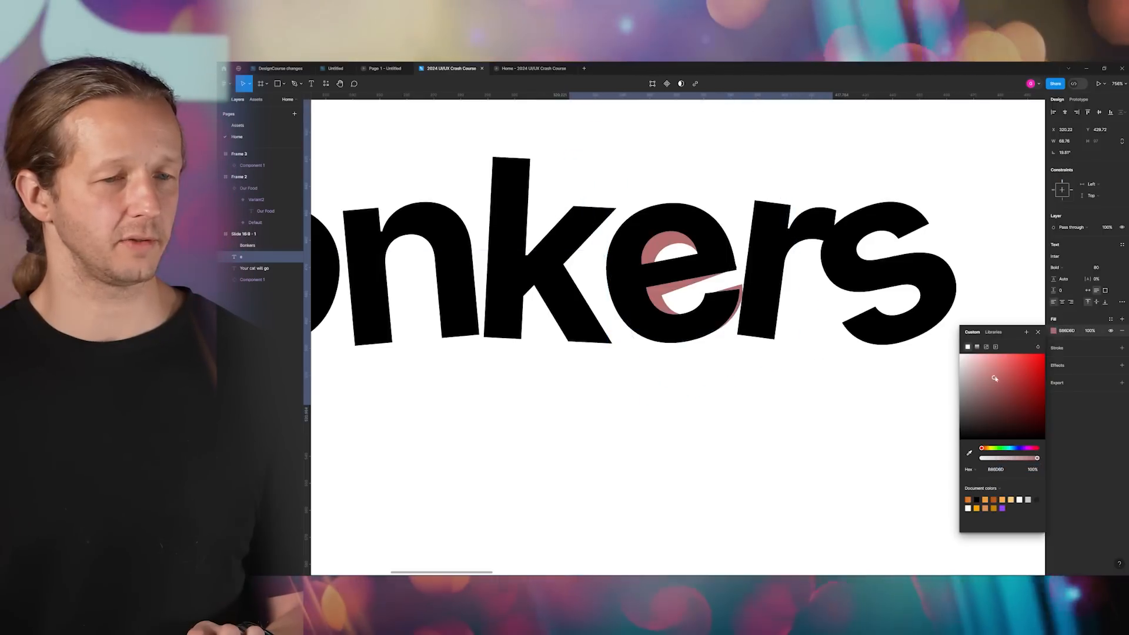
drag(995, 378, 1009, 368)
drag(257, 258, 254, 245)
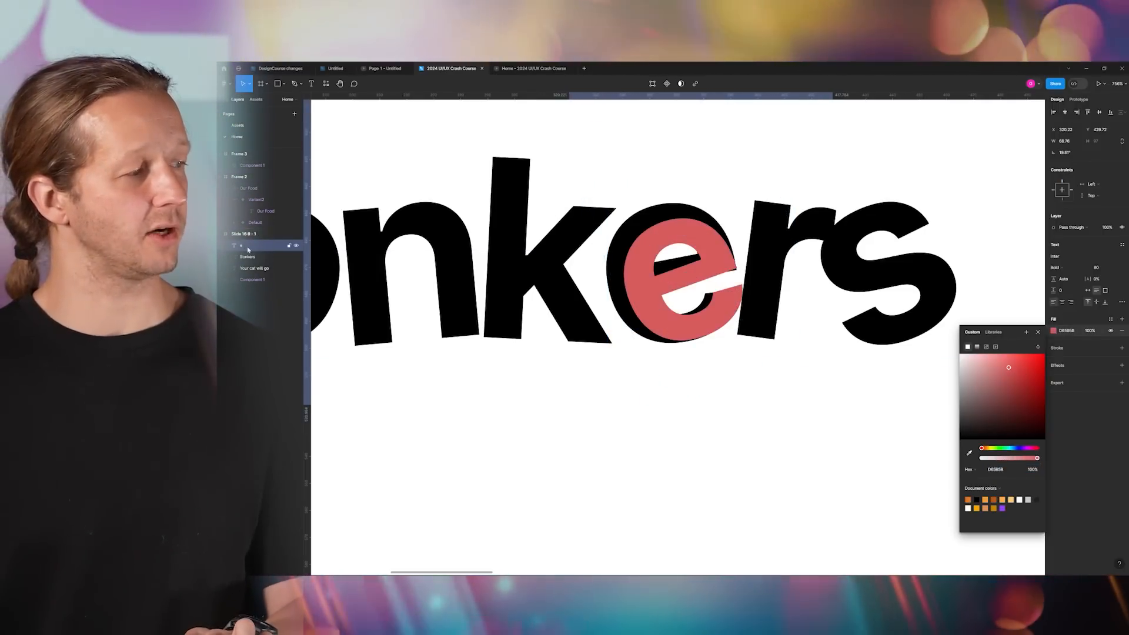
drag(671, 280, 659, 270)
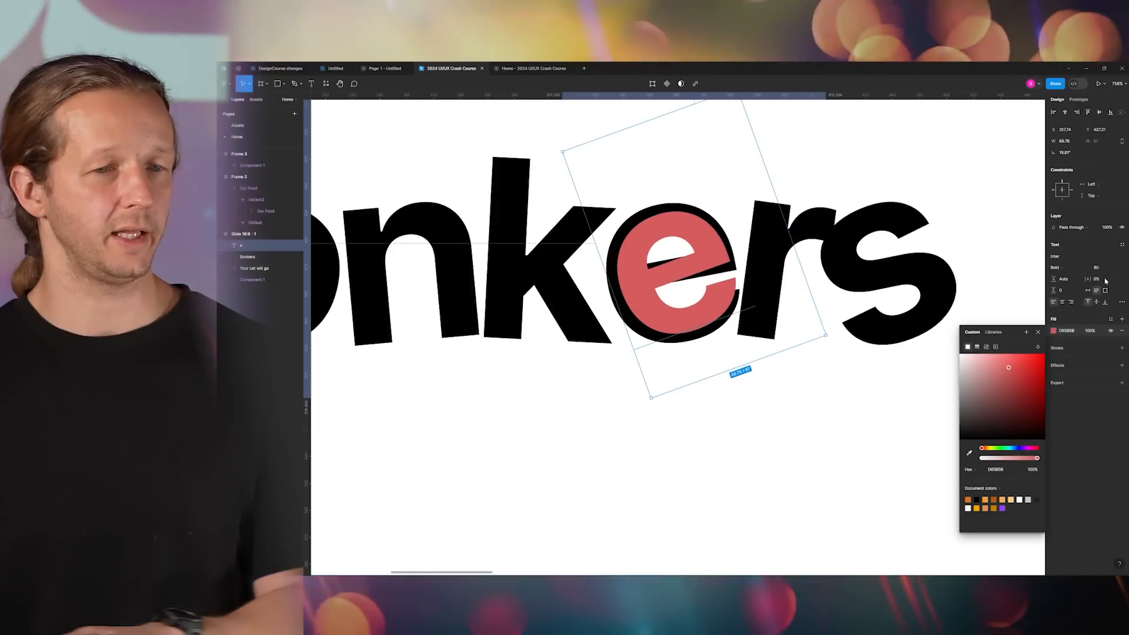
- Raise the red e's font size to 89
click(1097, 267)
key(Up)
key(Up)
key(Up)
key(Up)
key(Up)
key(Up)
key(Up)
key(Up)
key(Up)
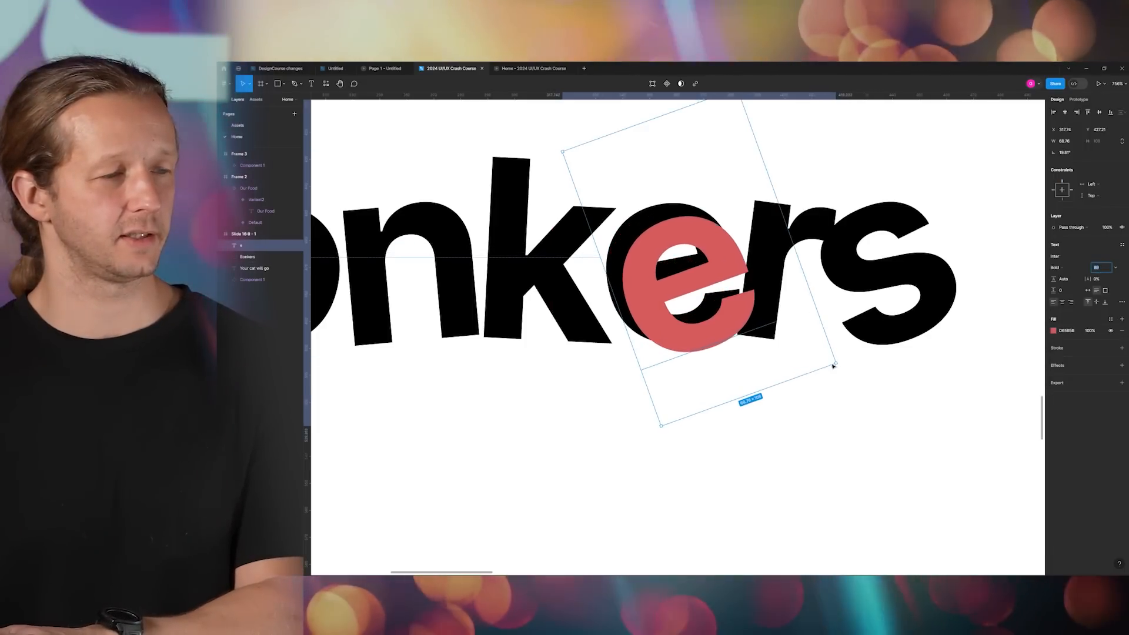
- Match the red e exactly to the one in Bonkers by rotating it to about 10.5° and setting its font size to 92
drag(841, 369, 825, 394)
drag(704, 296, 666, 259)
click(1099, 268)
key(Up)
key(Up)
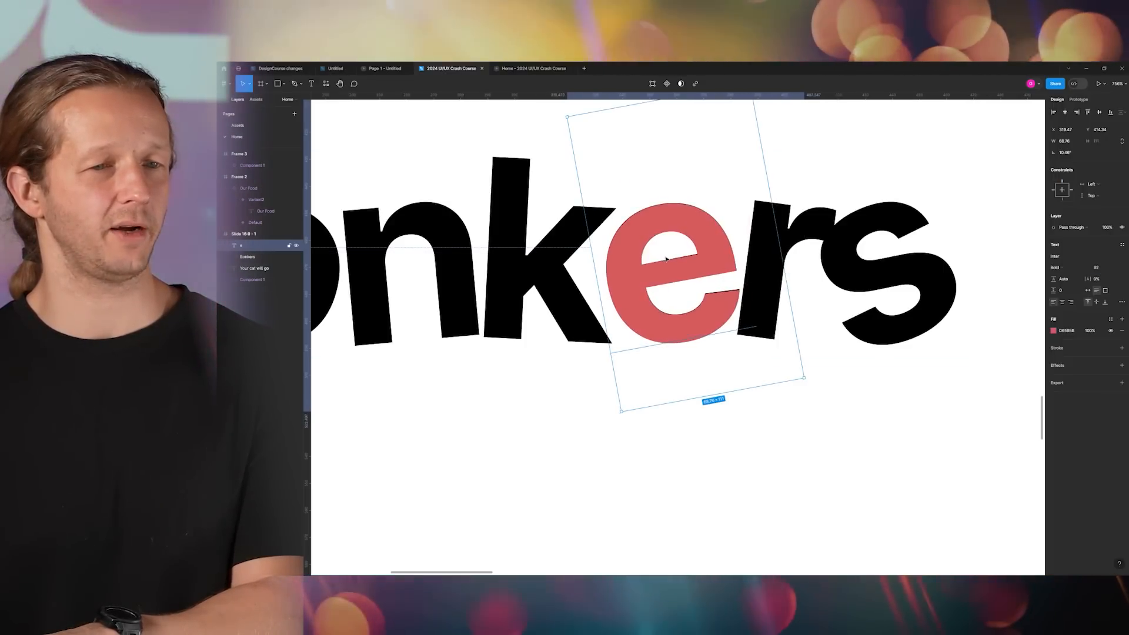
- Delete the red e and set the "Your cat will go" line's font size to 92
key(Delete)
scroll(677, 241, down, 8)
click(688, 213)
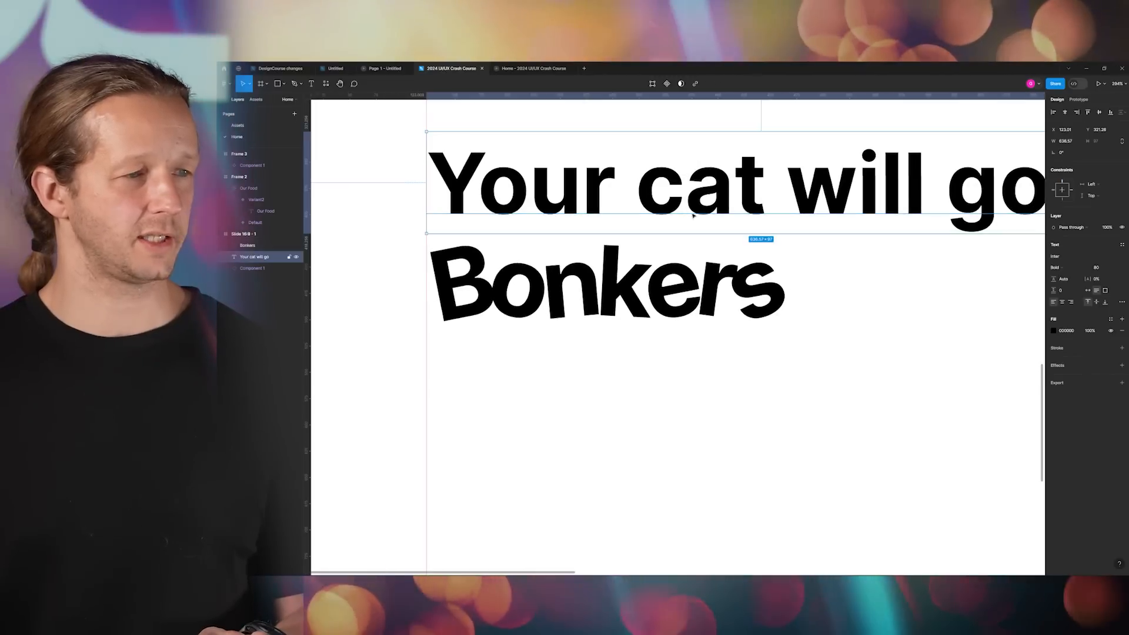
scroll(691, 226, down, 5)
text(92)
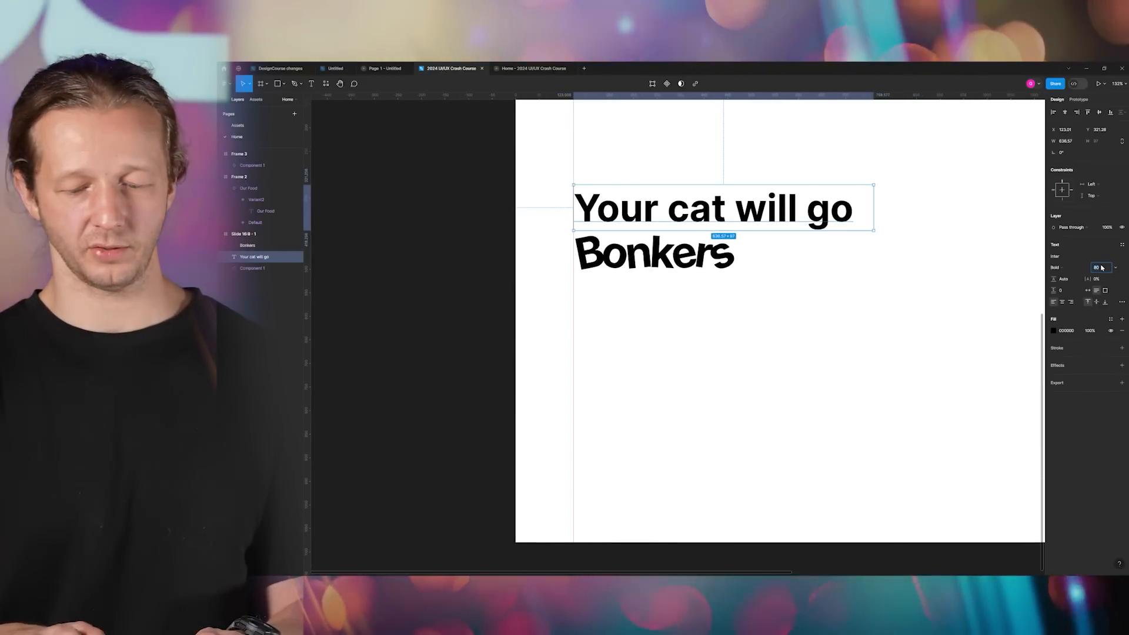
key(Return)
click(739, 340)
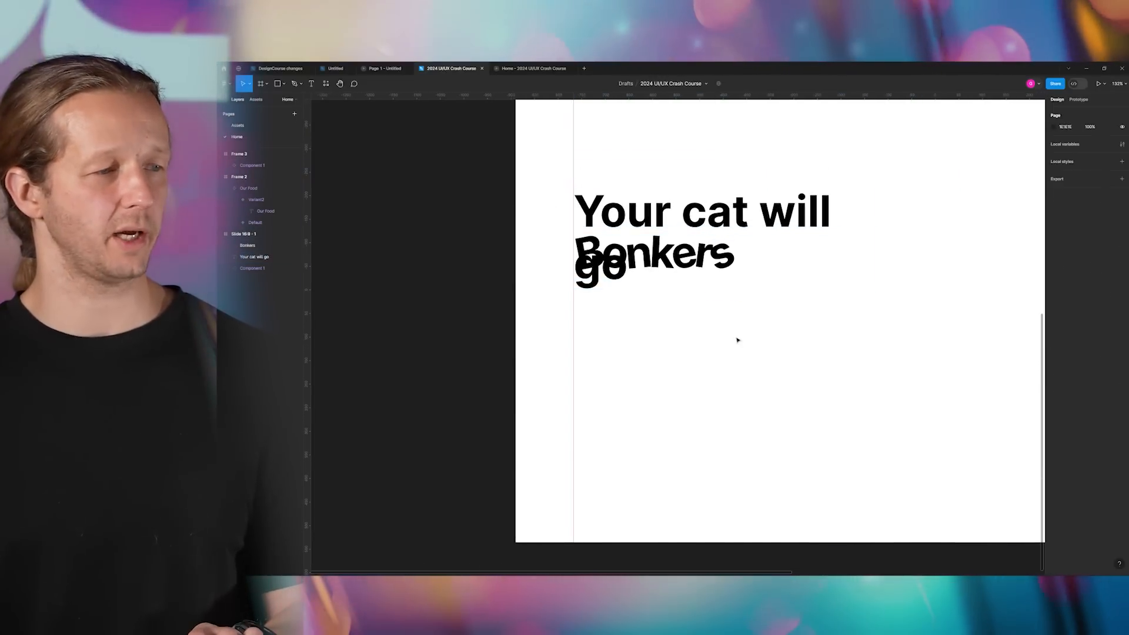
- Widen the "Your cat will go" text box until the headline fits on one line
click(773, 217)
mouse_move(895, 216)
mouse_down()
mouse_move(904, 220)
mouse_move(880, 222)
mouse_up()
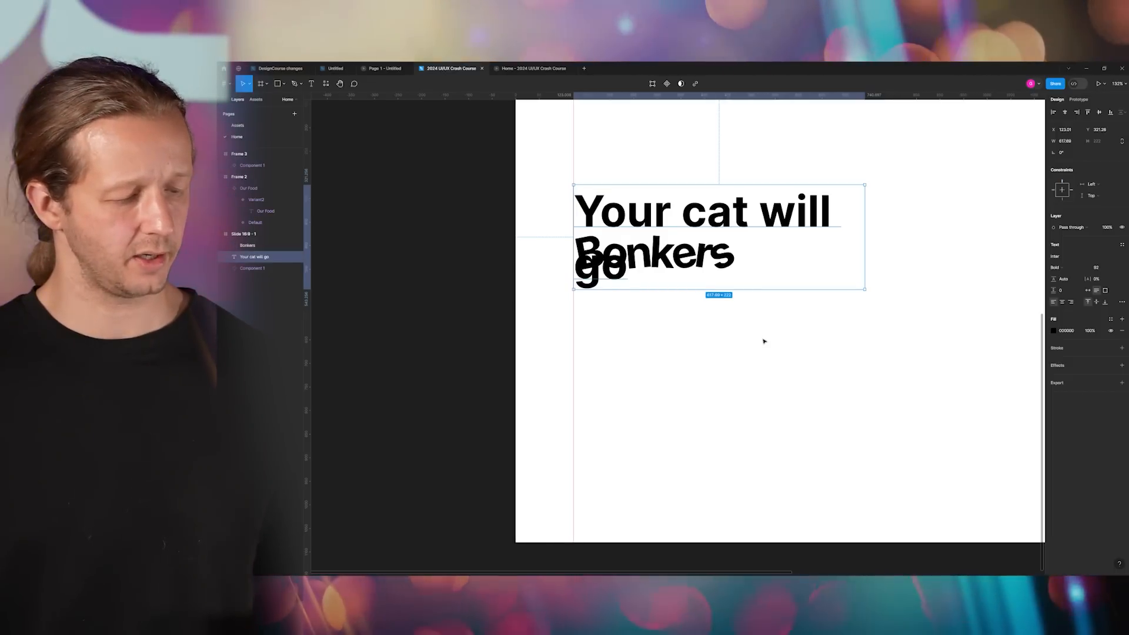
click(775, 337)
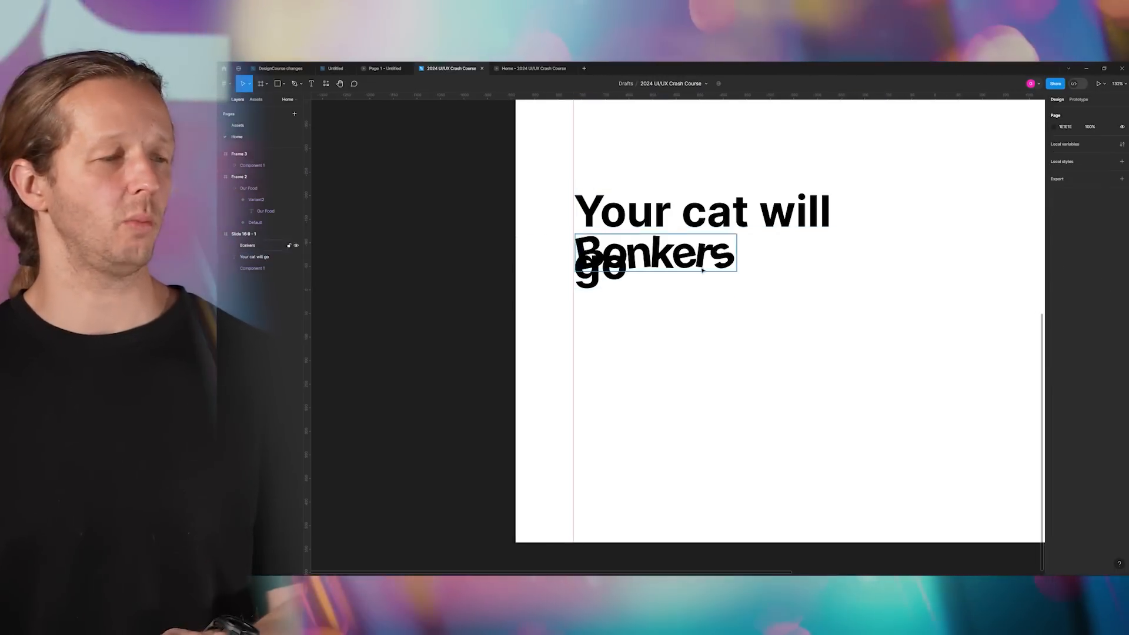
click(838, 213)
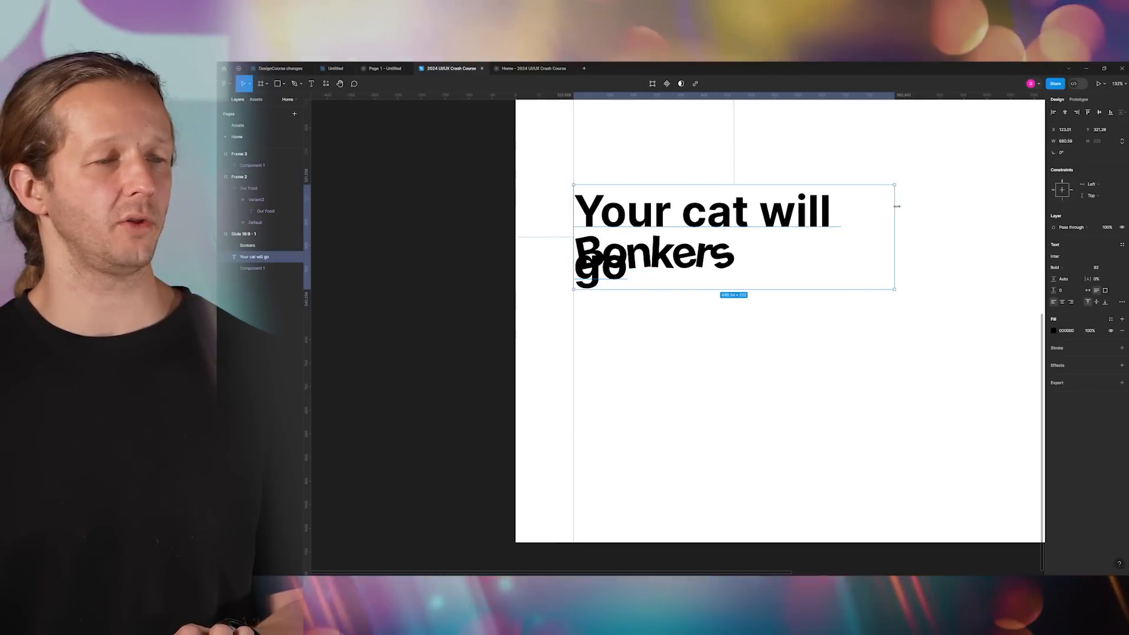
drag(897, 207, 904, 209)
click(904, 292)
scroll(752, 305, down, 5)
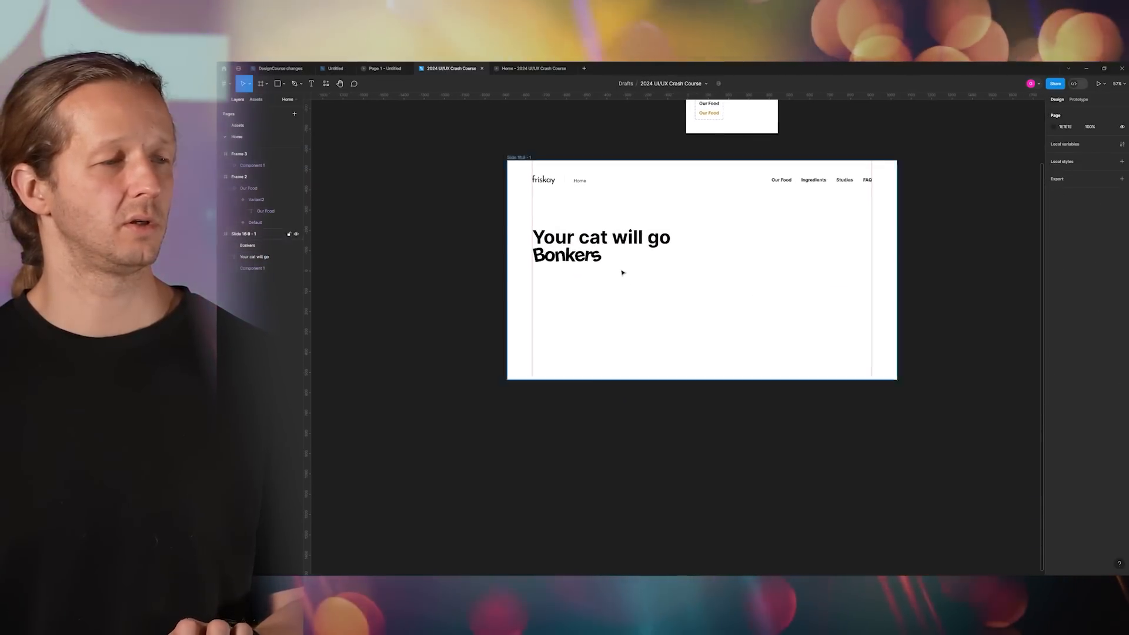
- Extend the page frame well downward and lower the Bonkers lettering slightly beneath "Your cat will go"
click(509, 149)
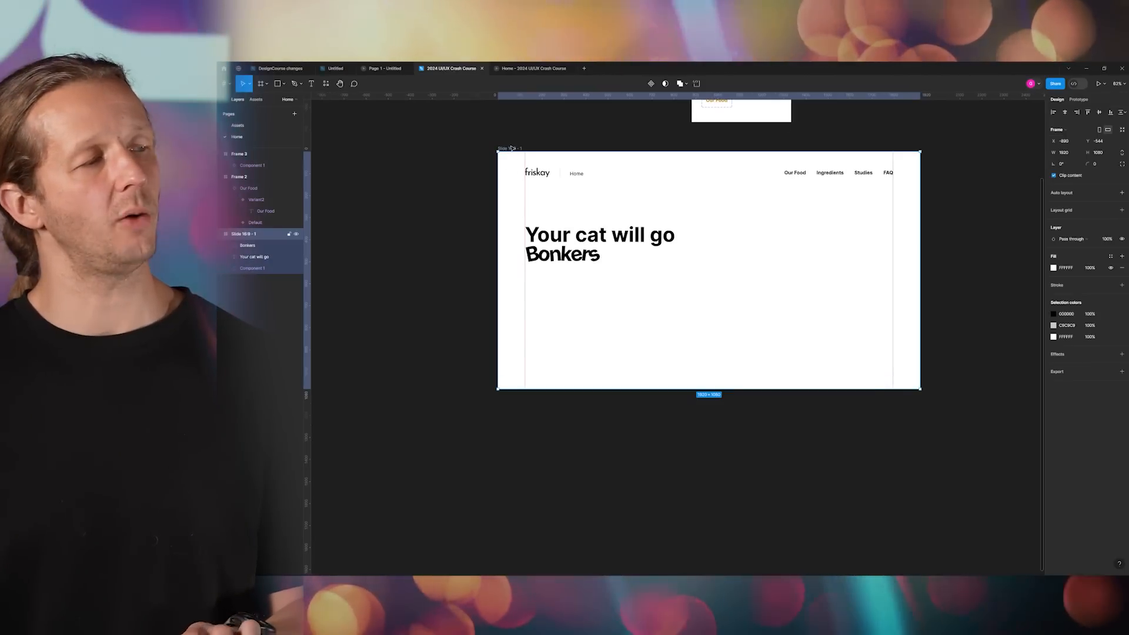
drag(765, 388, 777, 560)
click(686, 289)
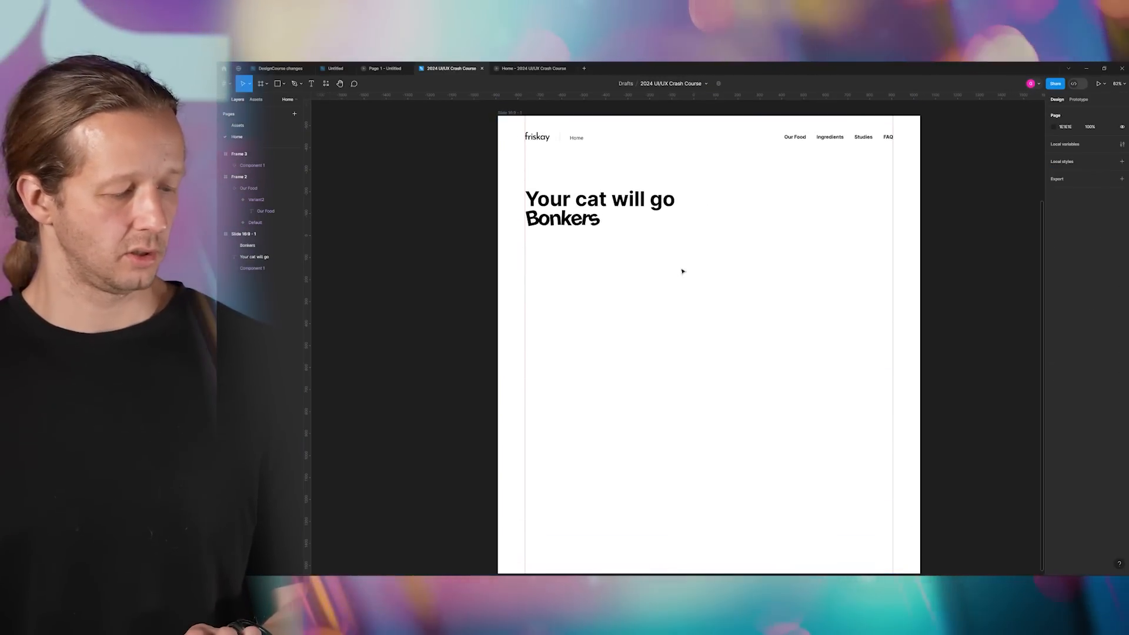
click(582, 222)
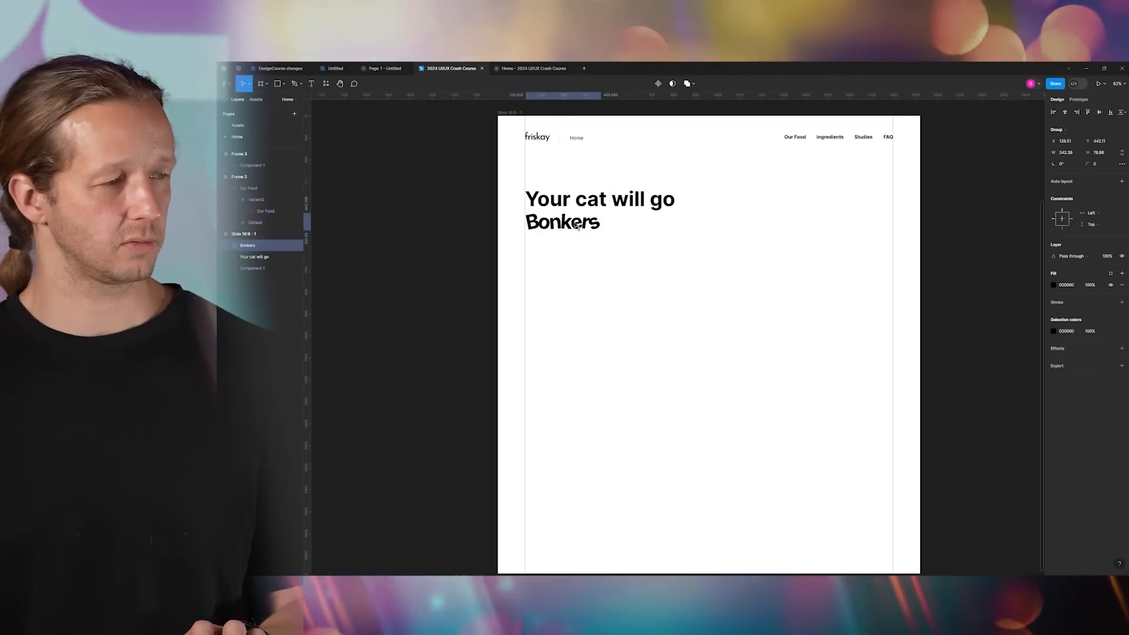
click(615, 251)
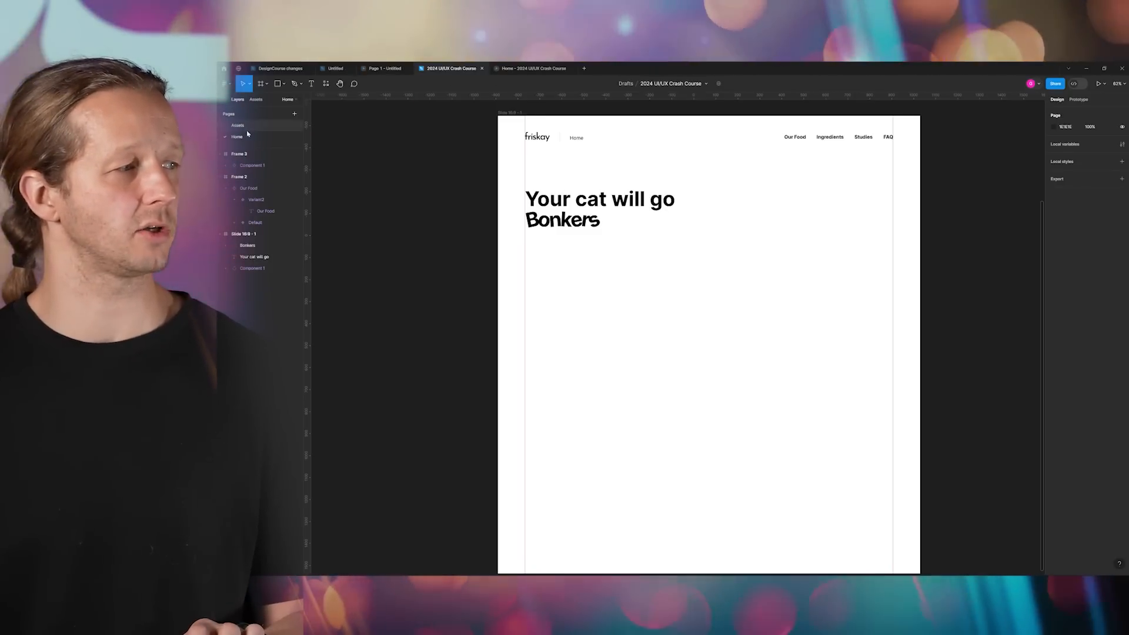
- Copy the "..for the world's best testing cat food" paragraph from the Assets page
click(247, 127)
scroll(806, 245, down, 4)
drag(806, 245, 558, 237)
scroll(719, 194, up, 5)
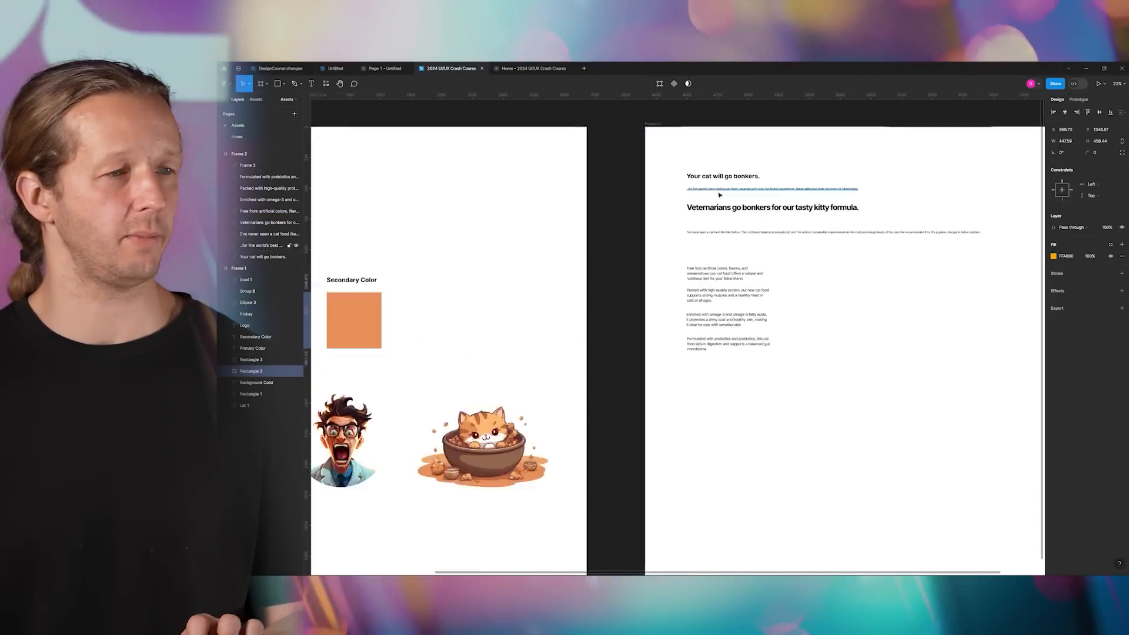
scroll(737, 191, up, 5)
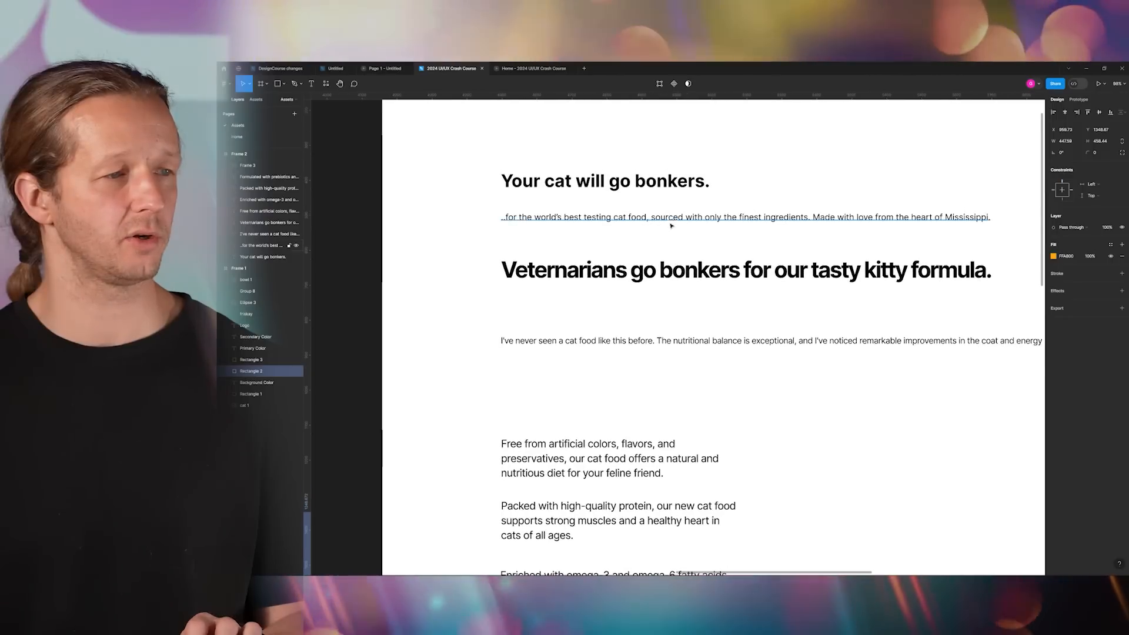
click(670, 224)
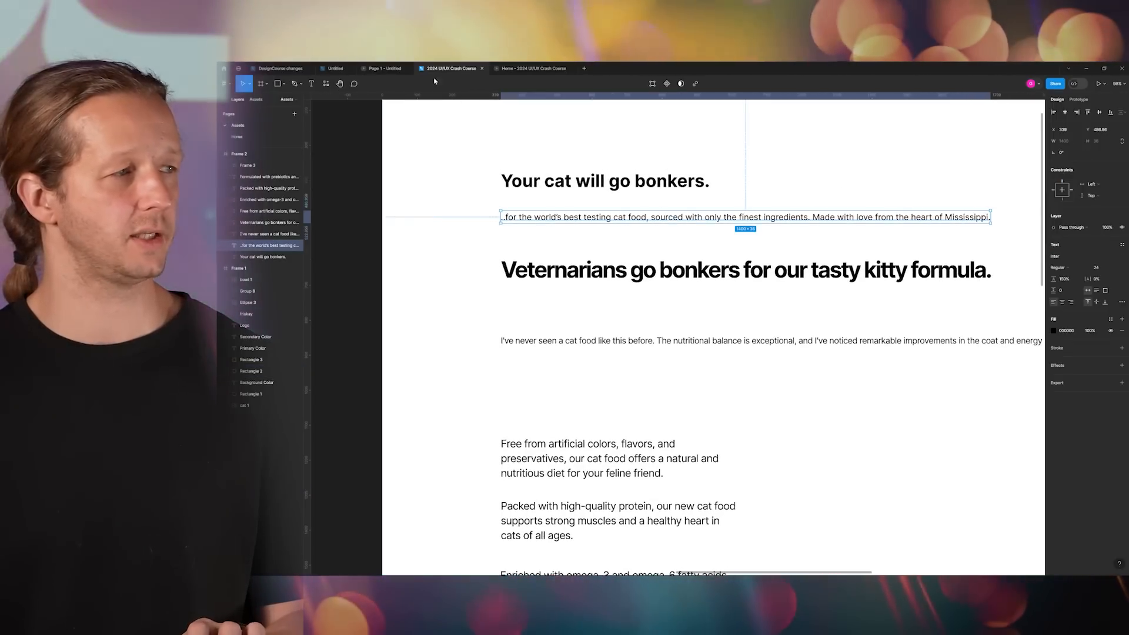
- Paste the paragraph on the Home page below Bonkers, aligned to the left guide, and narrow it to about 622 wide
click(249, 138)
drag(625, 339, 628, 247)
drag(834, 242, 683, 255)
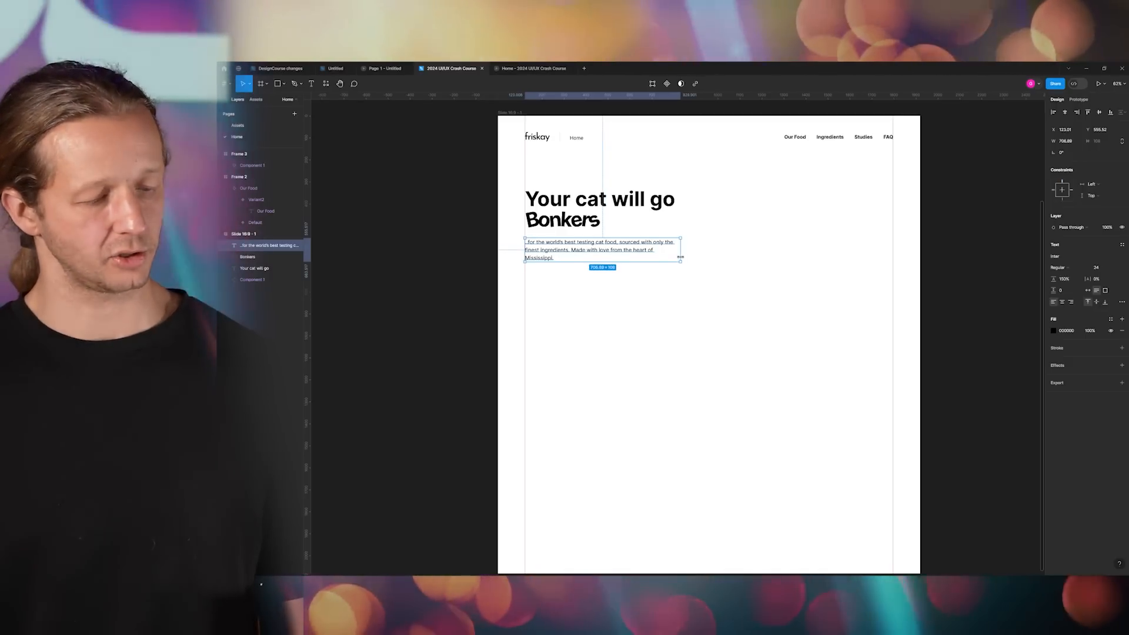
drag(669, 252, 662, 252)
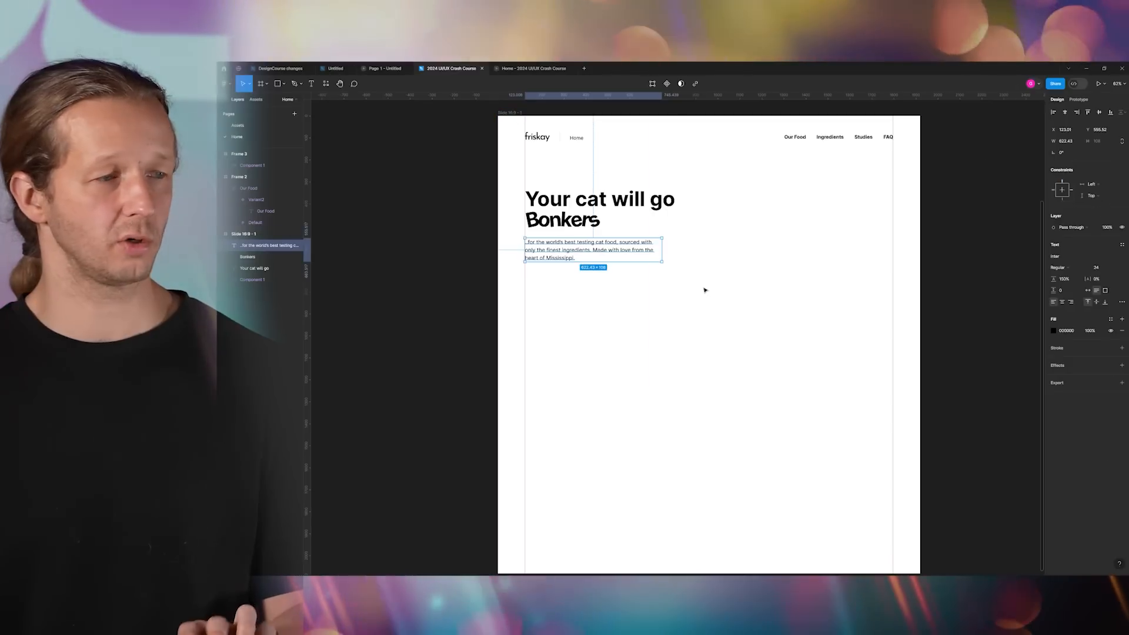
click(605, 278)
- Hide the rulers and guides to check the headline and paragraph layout
scroll(543, 240, up, 4)
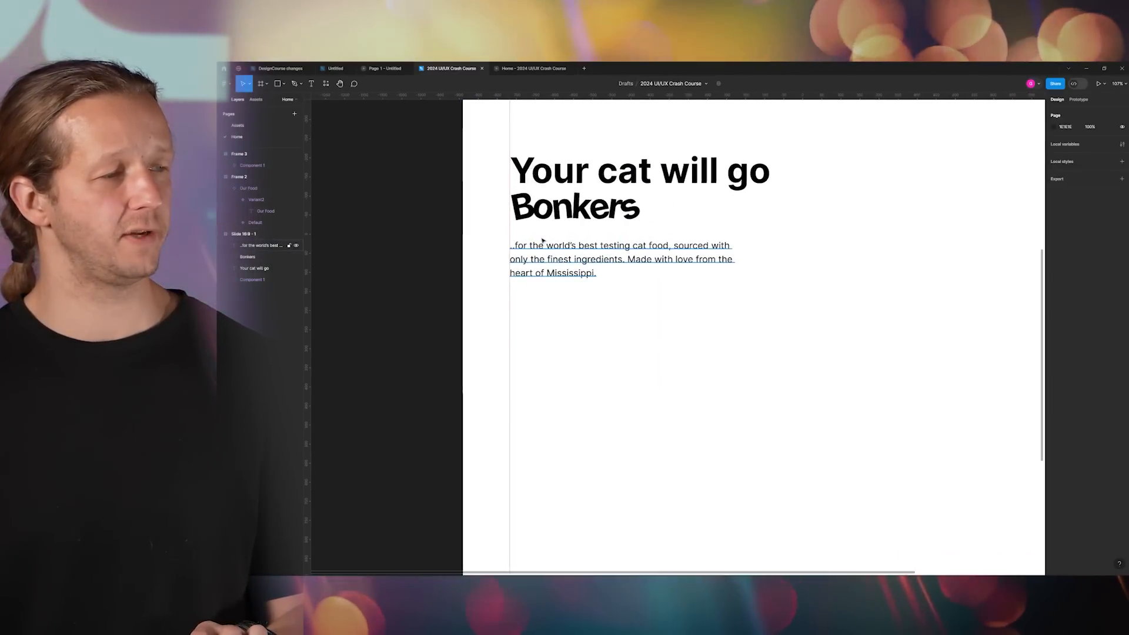
key(shift+r)
scroll(567, 241, down, 3)
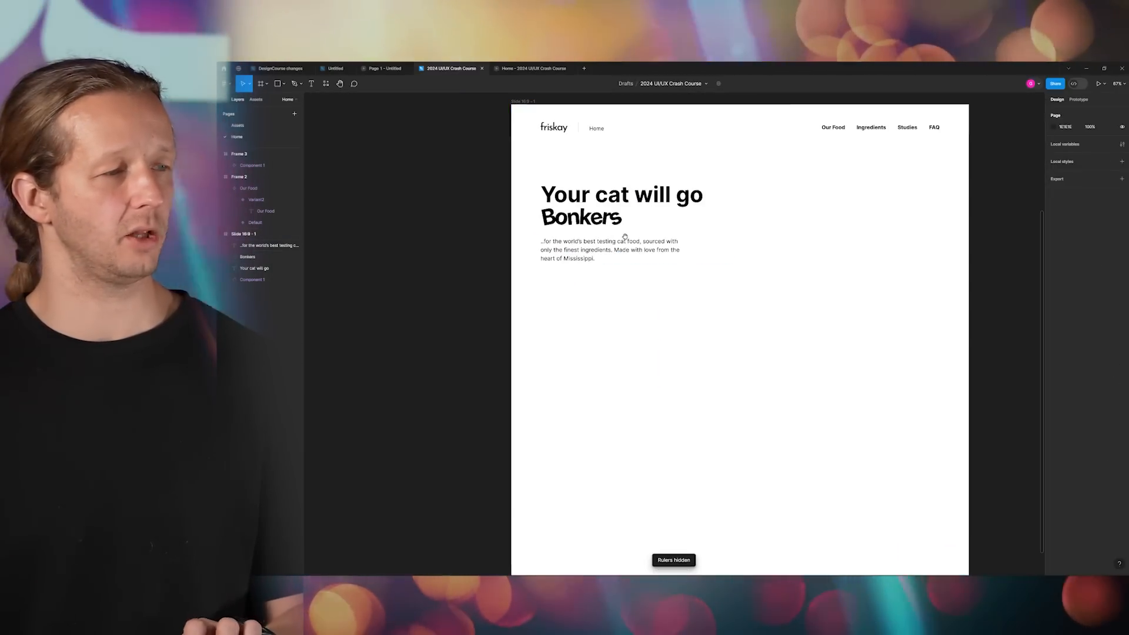
scroll(531, 289, up, 2)
click(513, 301)
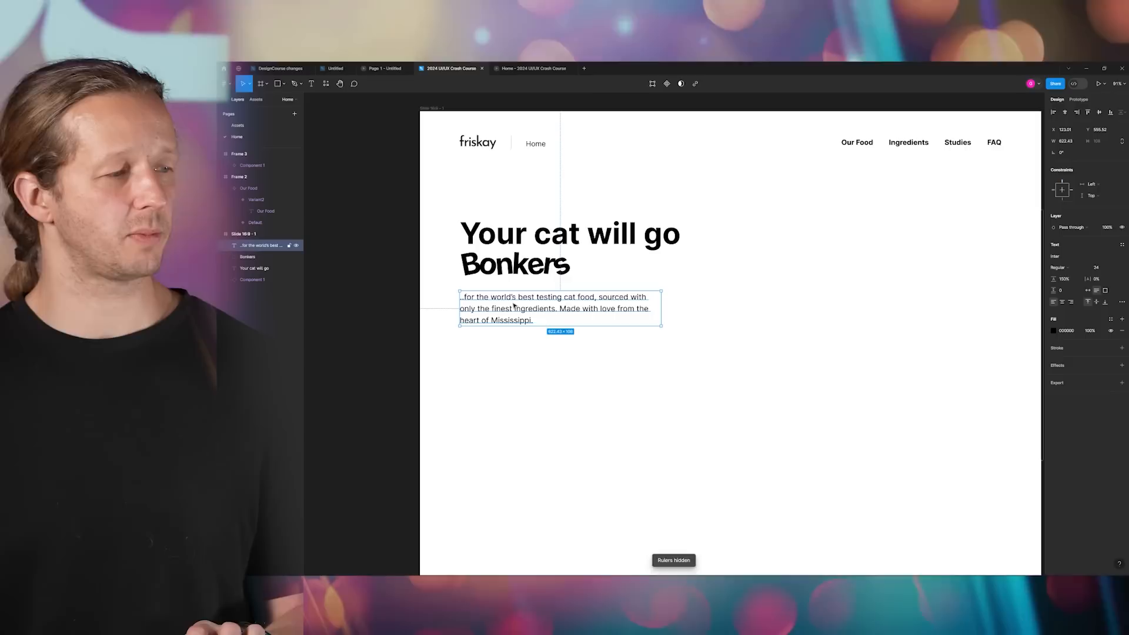
click(596, 361)
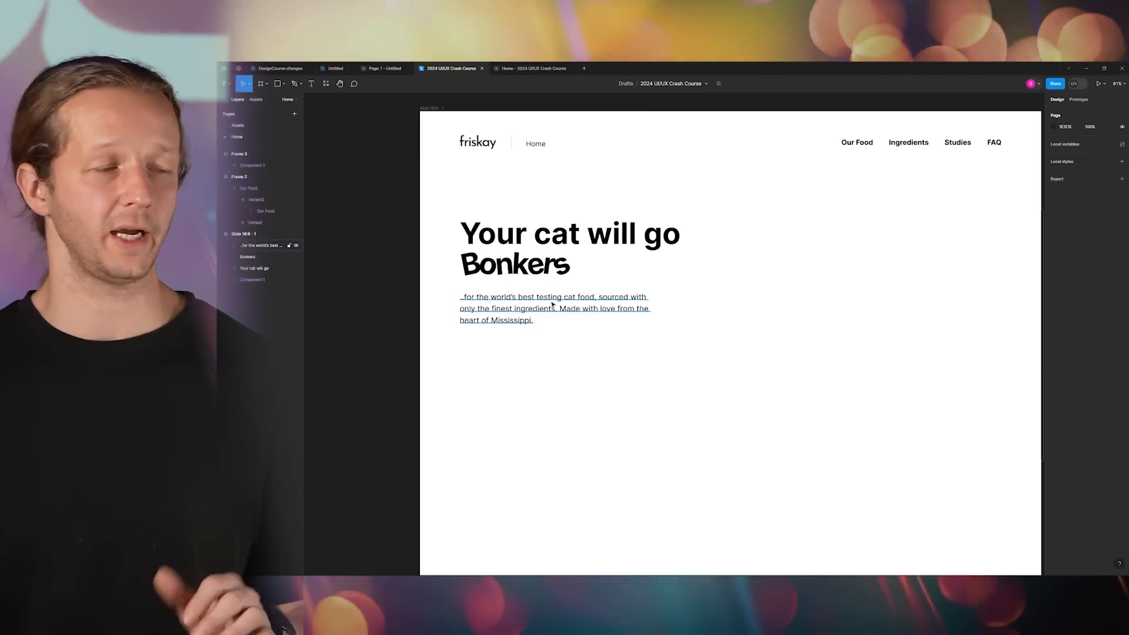
- Set the hero paragraph's font size to 50
click(554, 305)
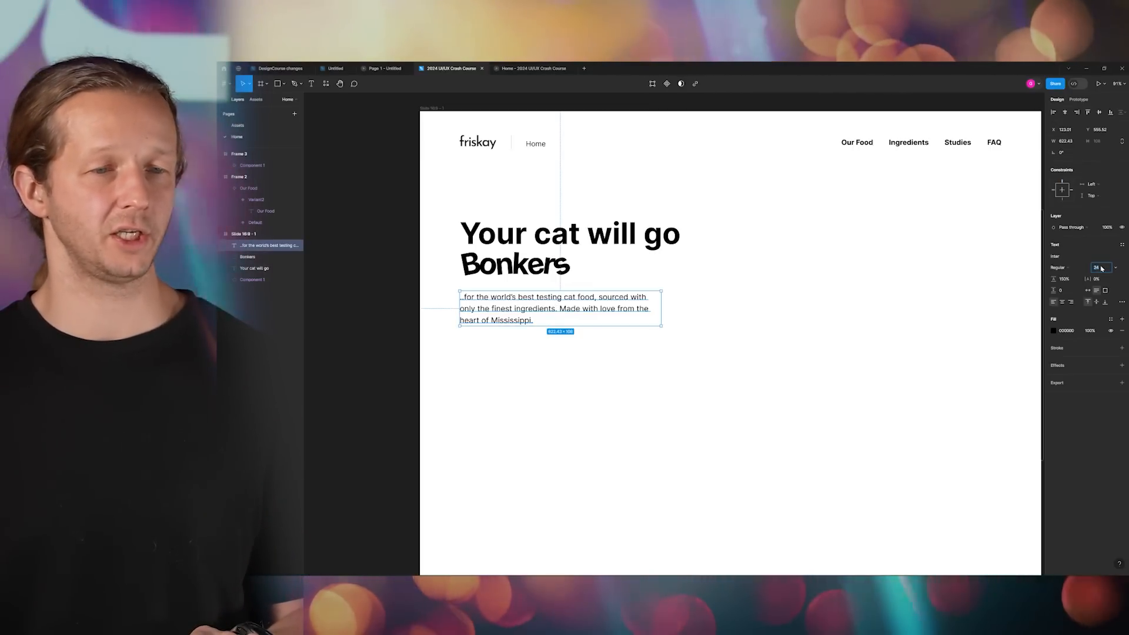
text(50)
key(Return)
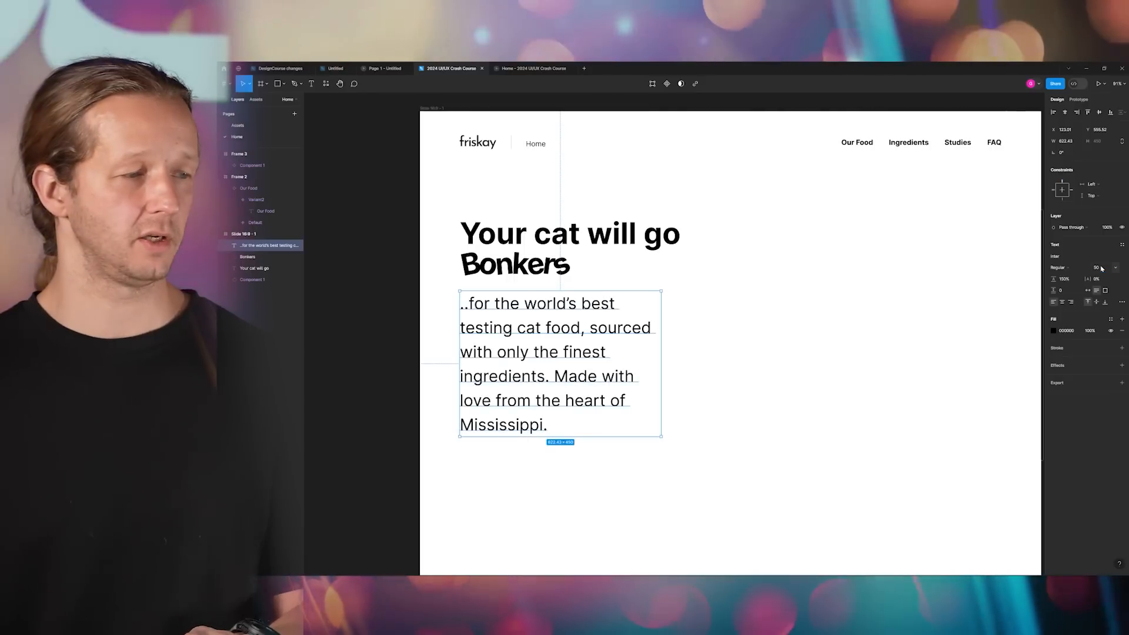
- Widen the hero paragraph below Bonkers to about 1149 and set its font weight to Bold
drag(660, 339, 832, 340)
click(853, 353)
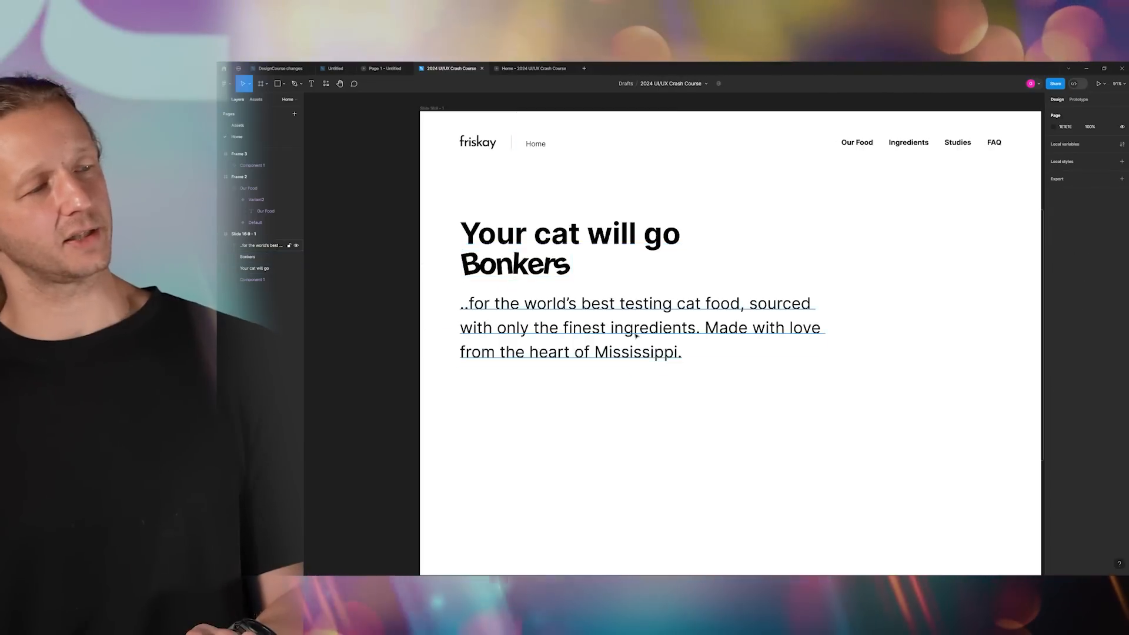
click(636, 335)
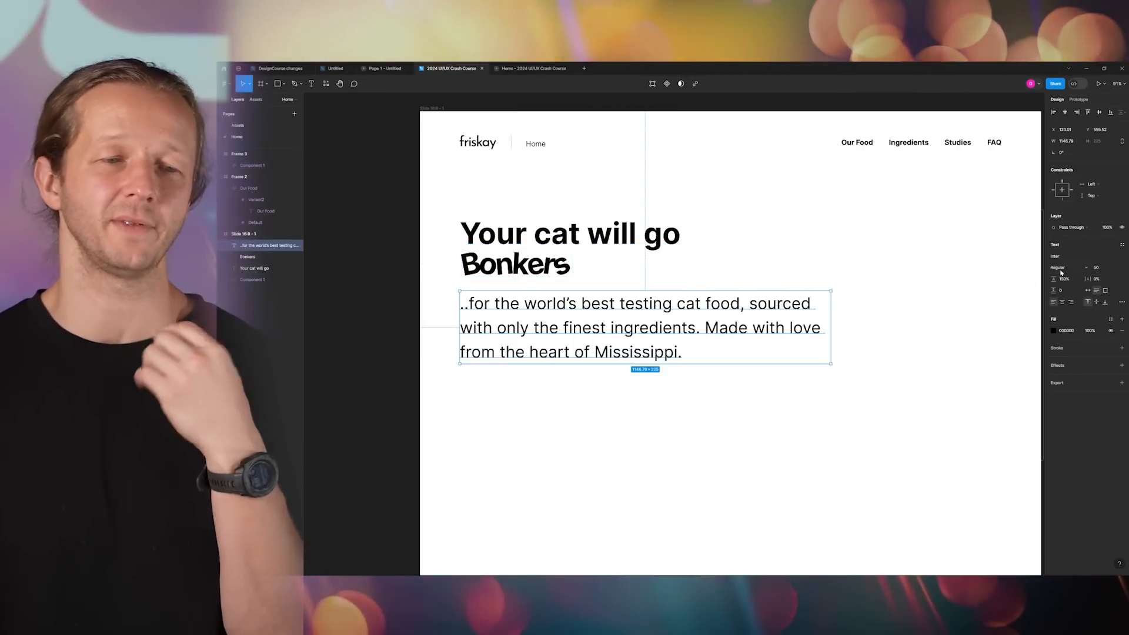
click(1062, 272)
click(1062, 286)
click(814, 403)
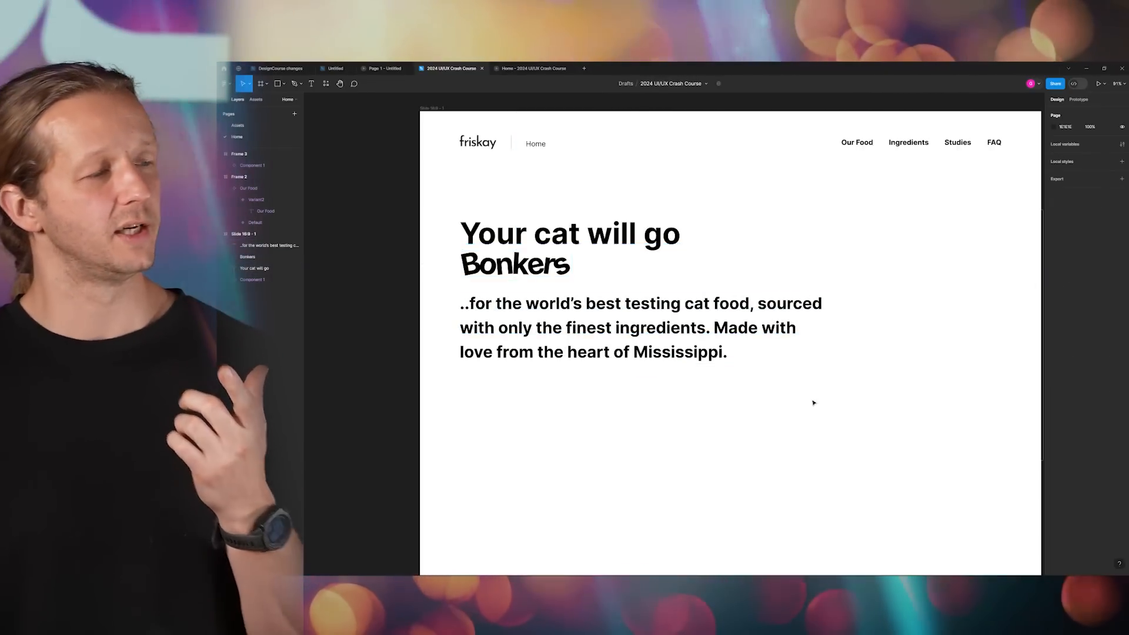
- Set the hero paragraph's font size to 70
click(635, 336)
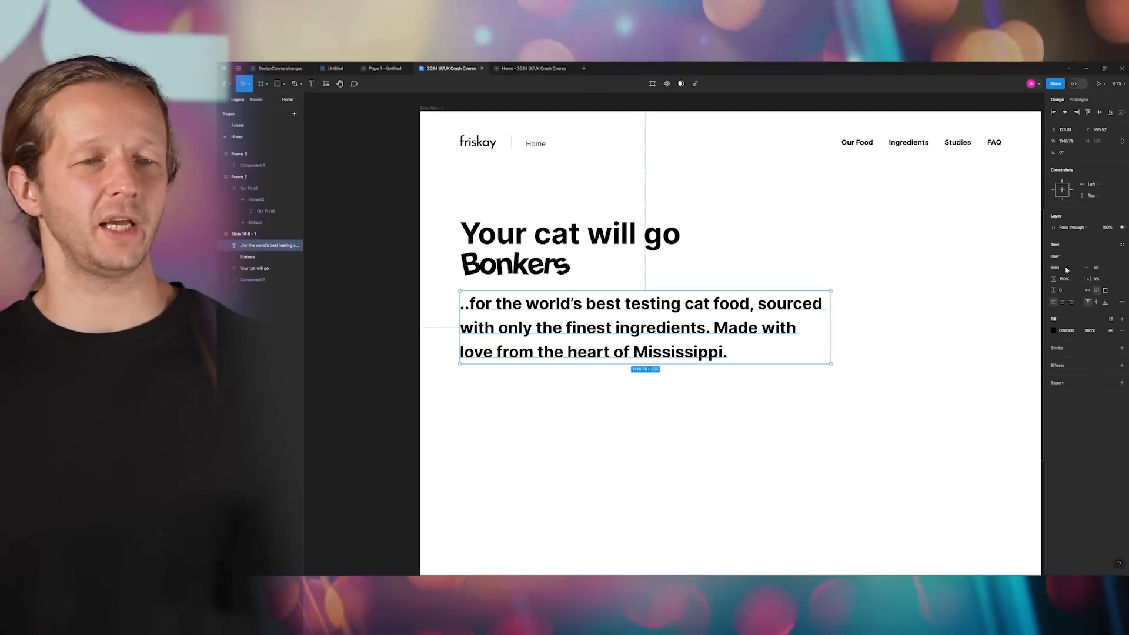
click(1097, 268)
text(70)
key(Return)
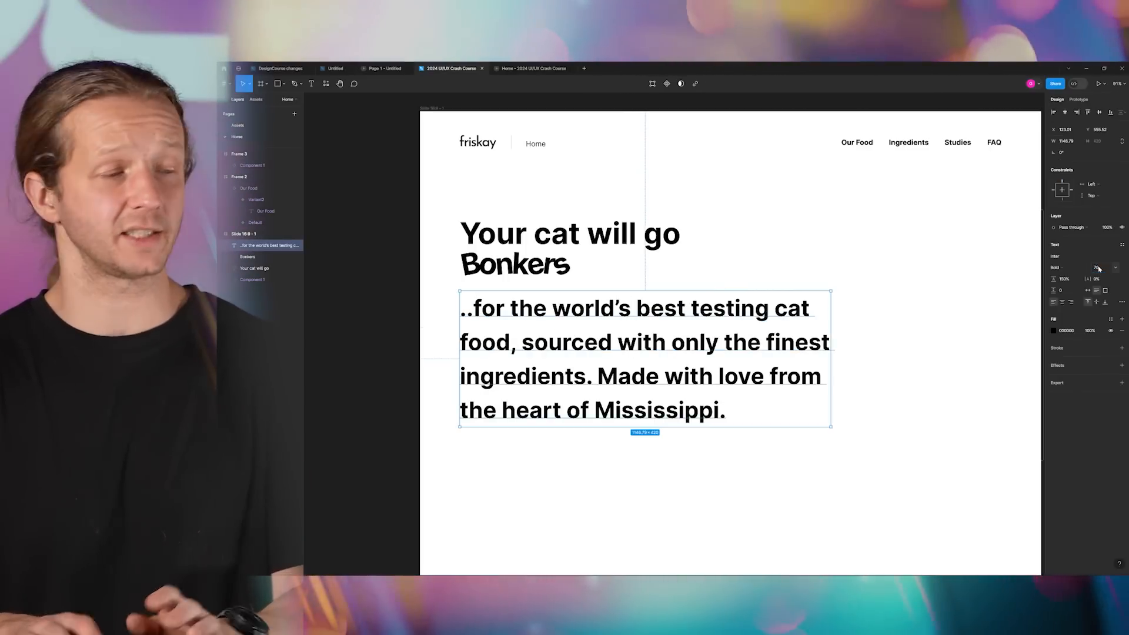
click(739, 531)
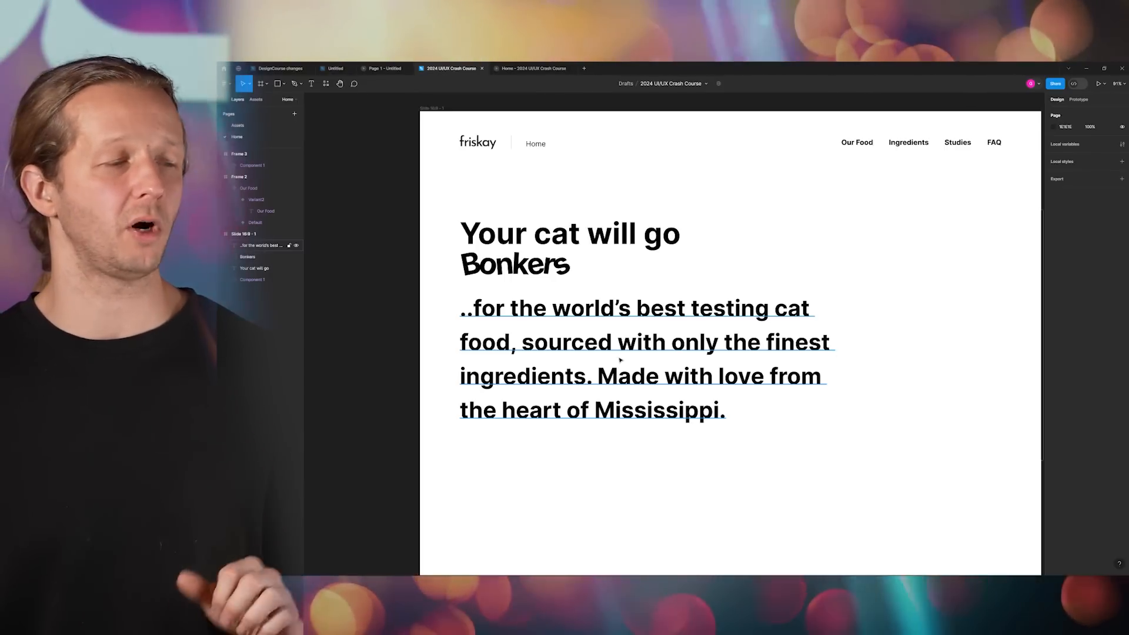
- Undo the hero paragraph's font size, Bold weight and width changes back to its original small text
click(620, 360)
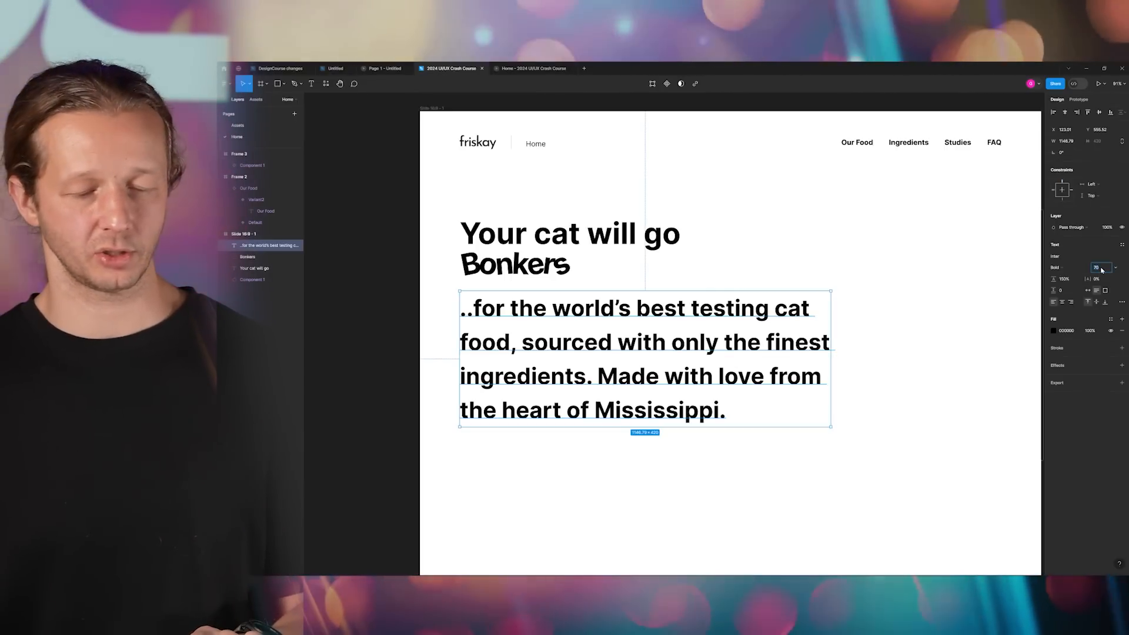
click(885, 303)
key(ctrl+z)
key(ctrl+z)
key(ctrl+z)
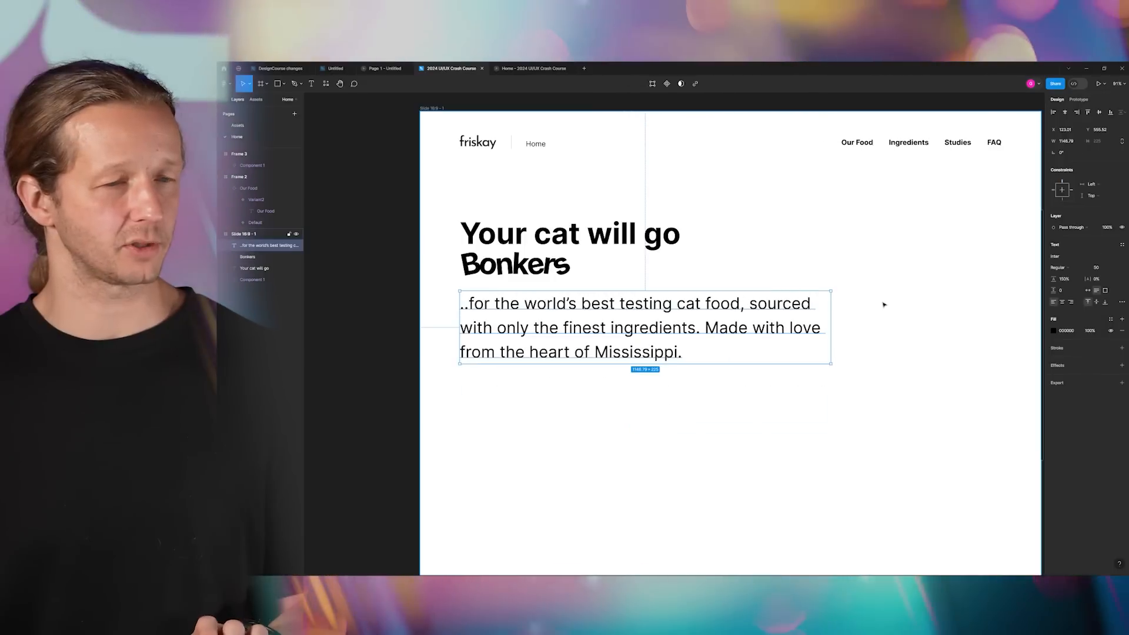
key(ctrl+z)
key(ctrl+z)
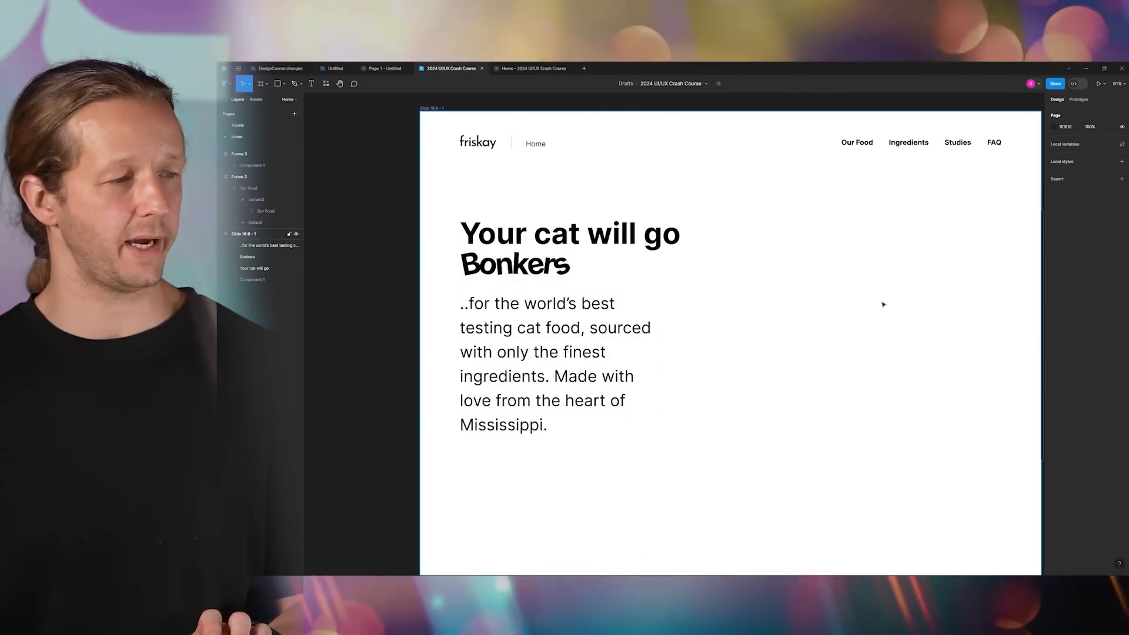
key(ctrl+shift+z)
ctrl+click(882, 305)
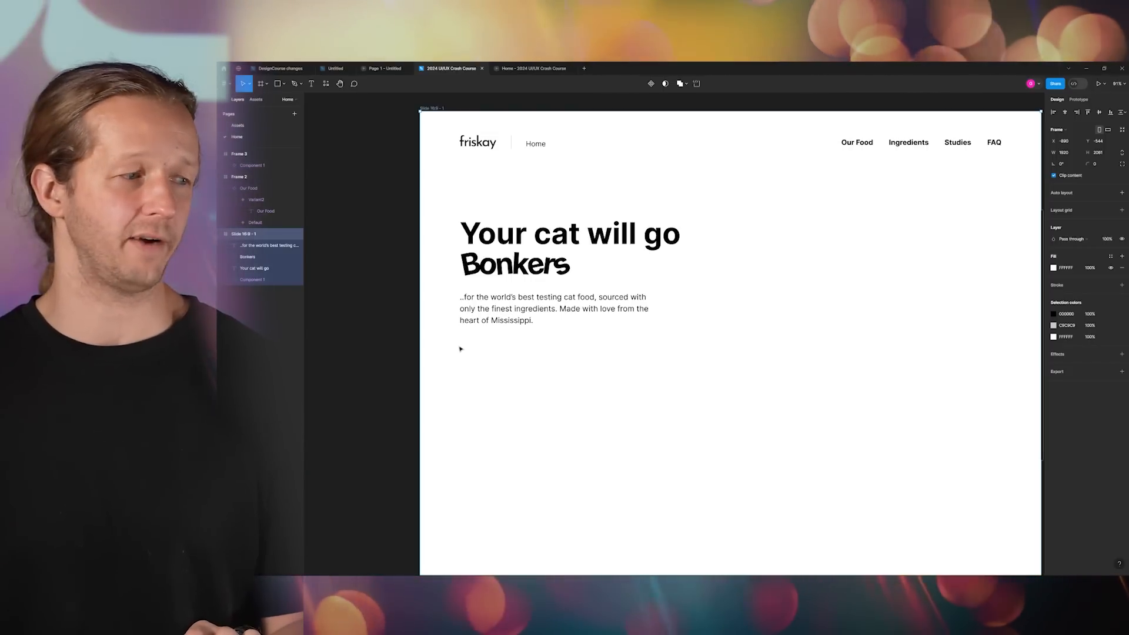
- Duplicate the "Your cat will go" headline below the paragraph and change the copy's text to "Get Bonkers"
drag(462, 353, 438, 353)
click(497, 359)
drag(513, 381, 482, 359)
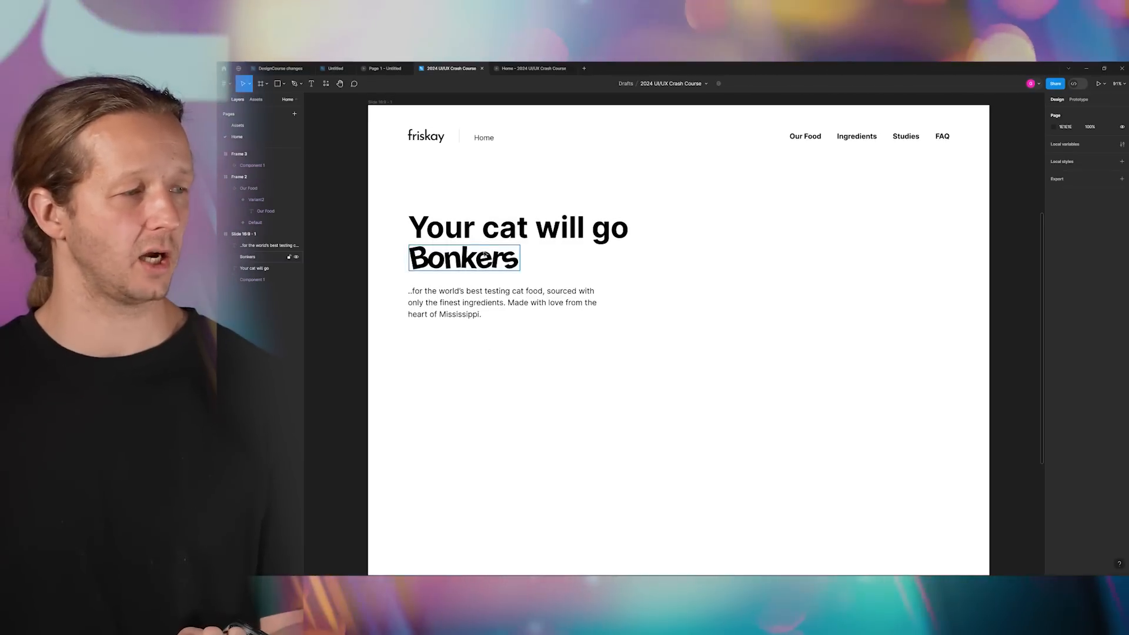
click(499, 220)
drag(504, 225, 512, 364)
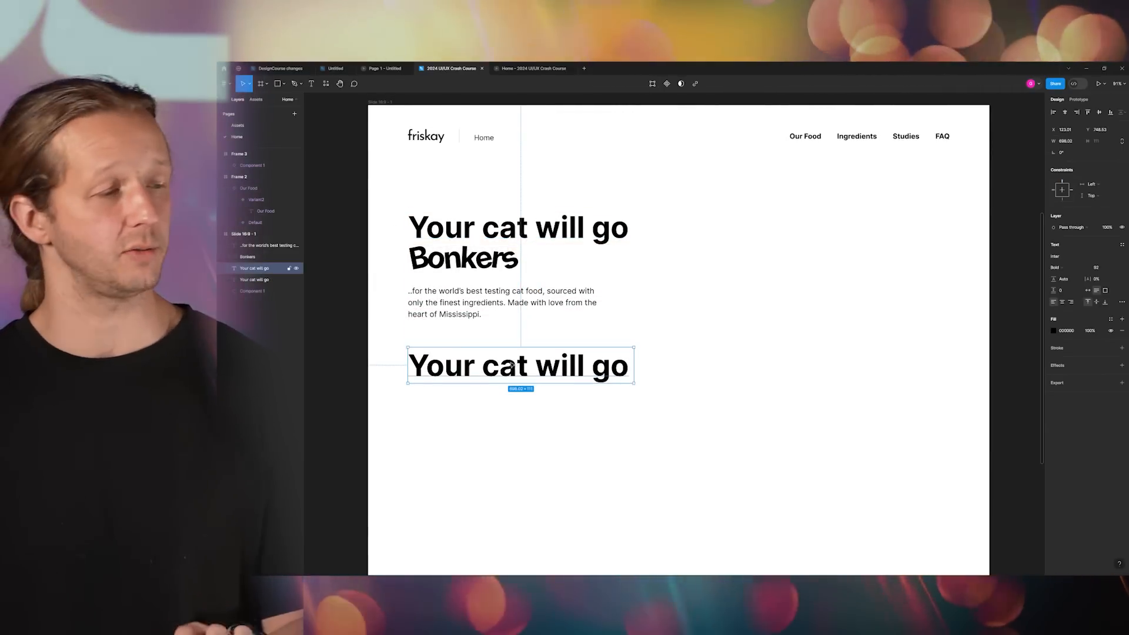
double_click(512, 365)
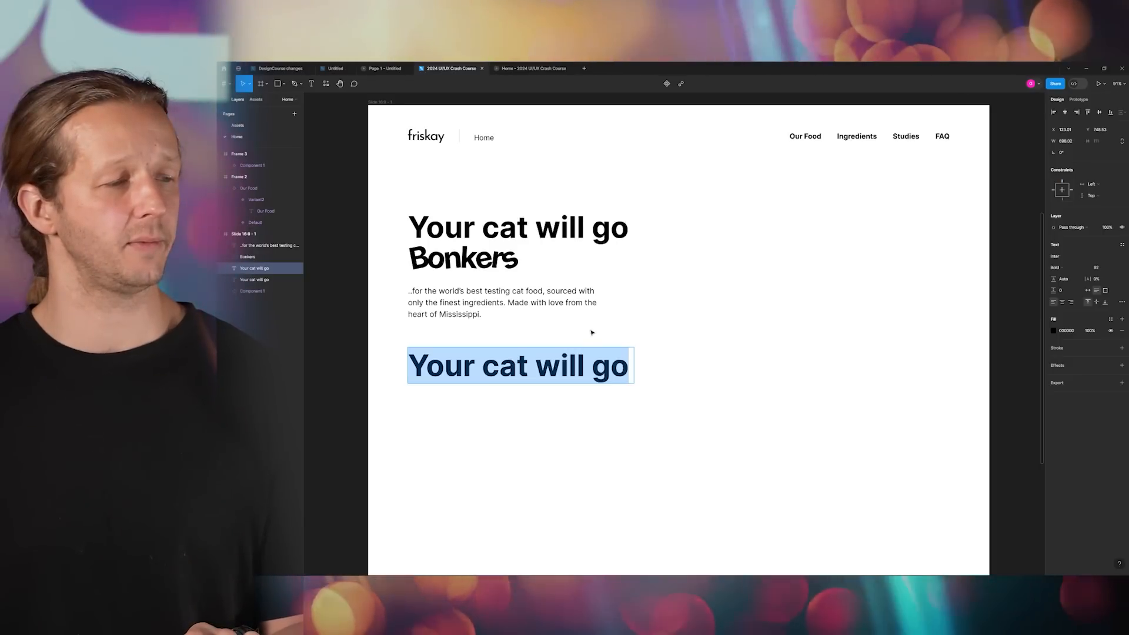
text(Get Bonkers)
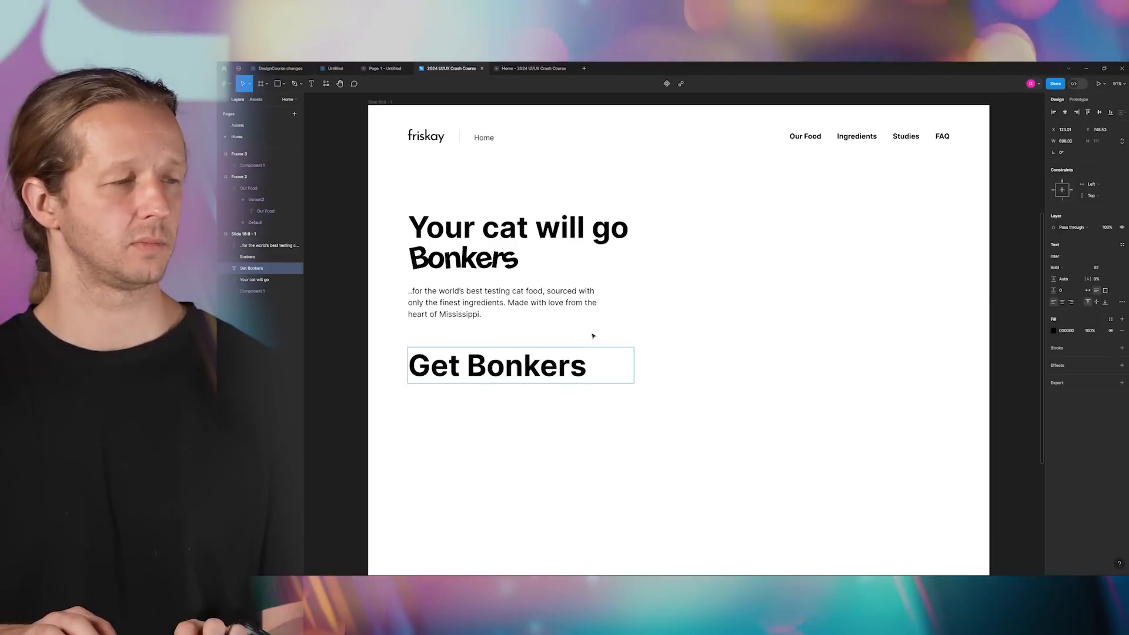
key(Escape)
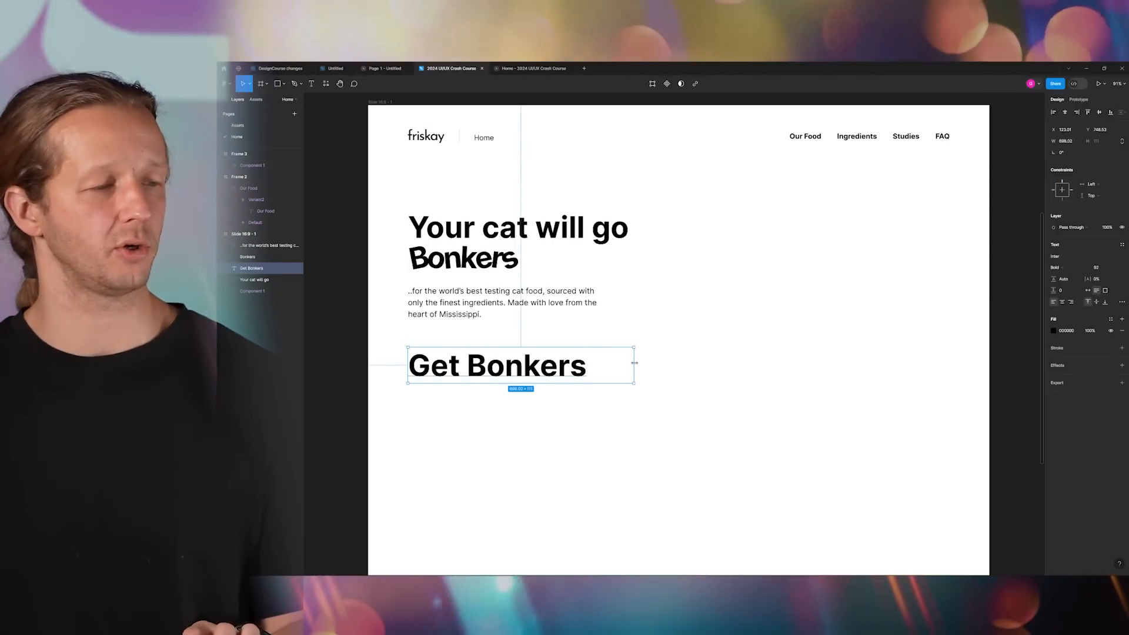
- Set the "Get Bonkers" text's font size to 36 and shrink its box to fit the text width
drag(629, 363, 602, 363)
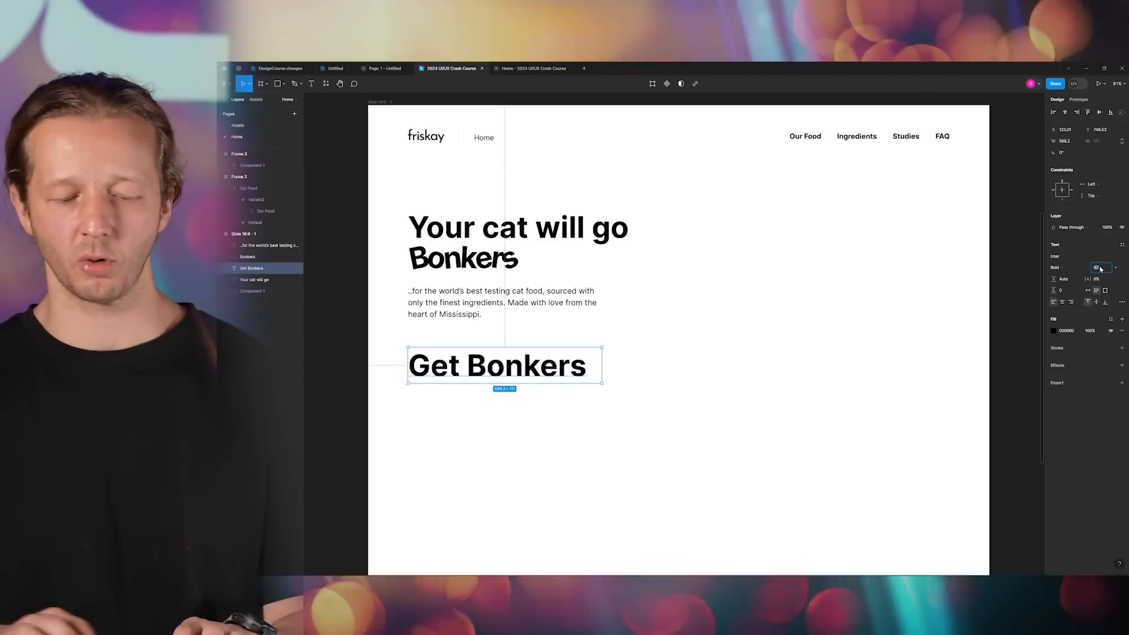
click(1097, 267)
text(36)
key(Return)
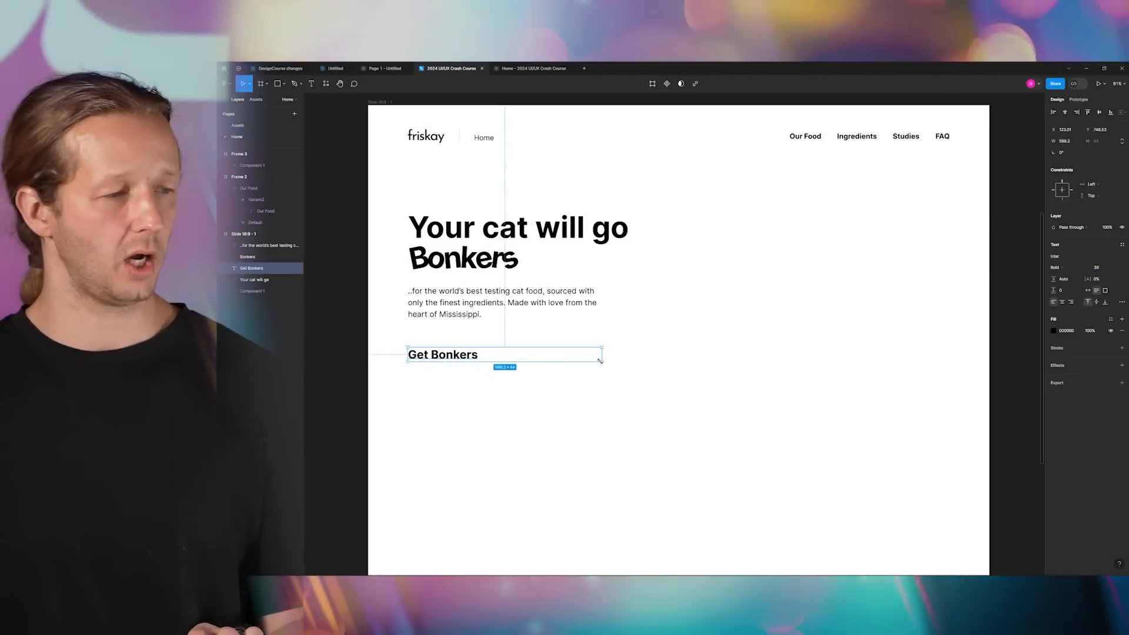
scroll(485, 380, up, 4)
scroll(457, 350, down, 2)
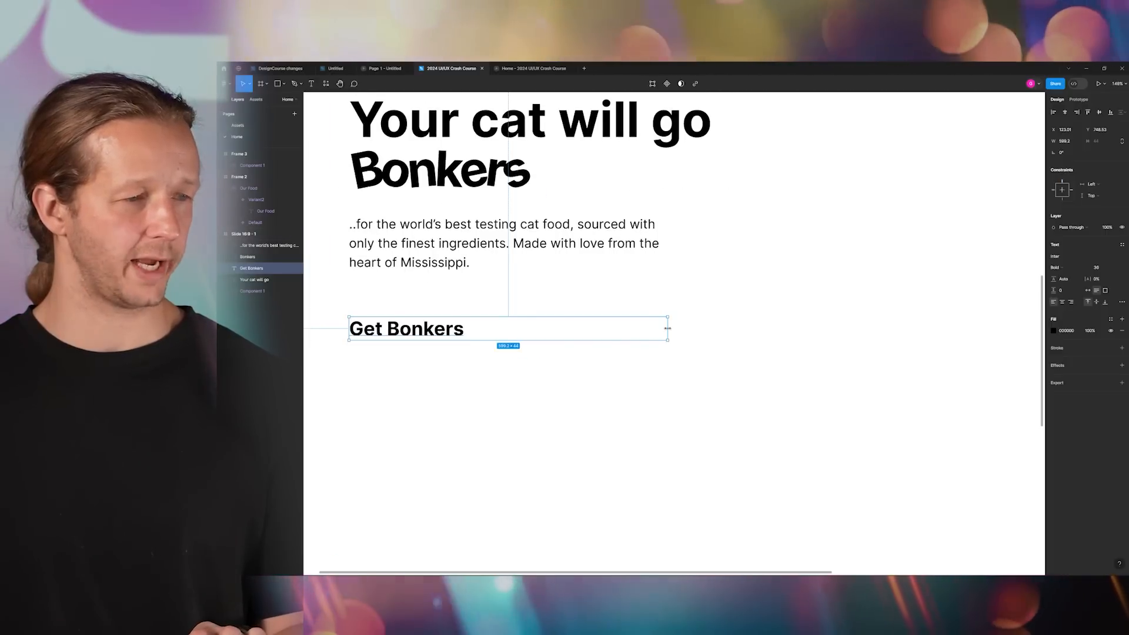
drag(596, 333, 606, 335)
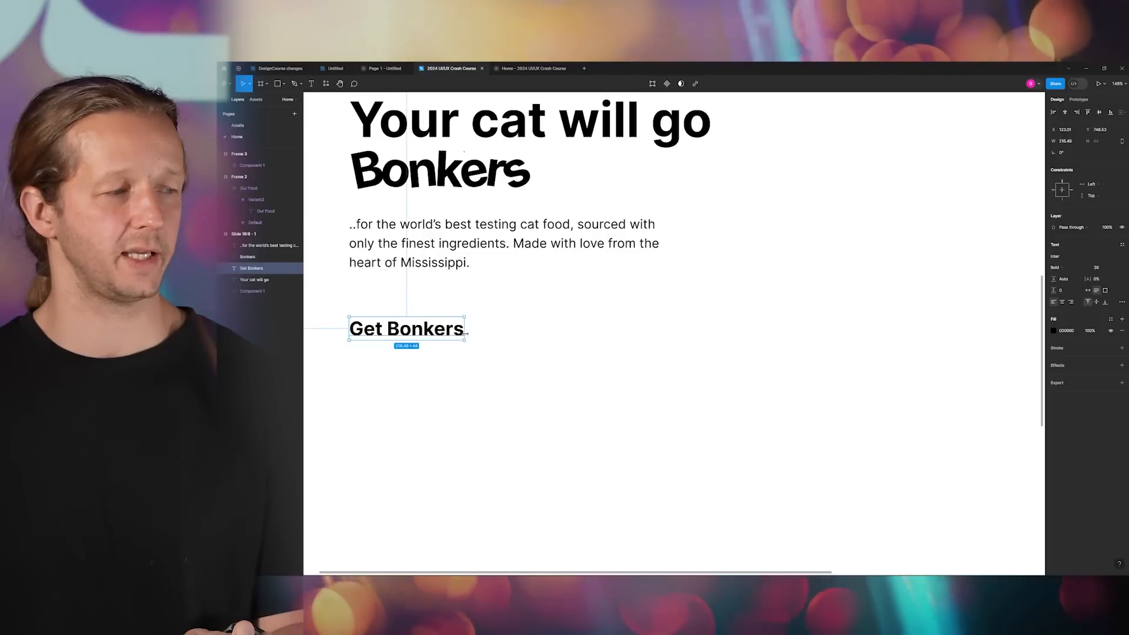
drag(465, 332, 533, 336)
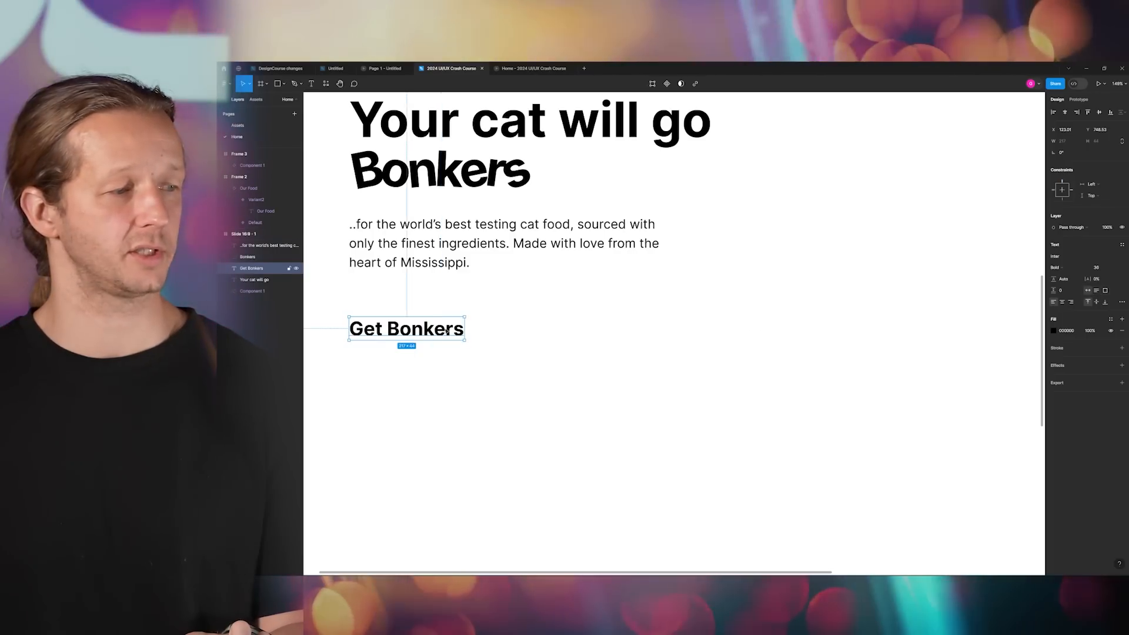
click(446, 363)
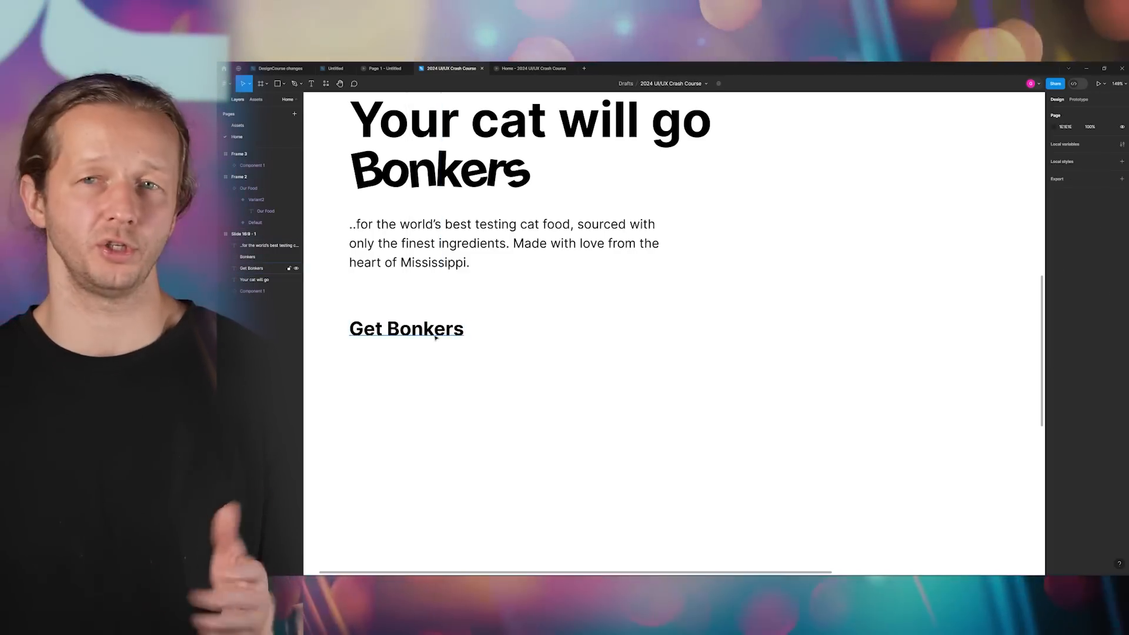
- Shift "Get Bonkers" inward, draw a rectangle about 276 by 75 around it, and place the rectangle behind the text
drag(436, 338, 560, 395)
click(459, 366)
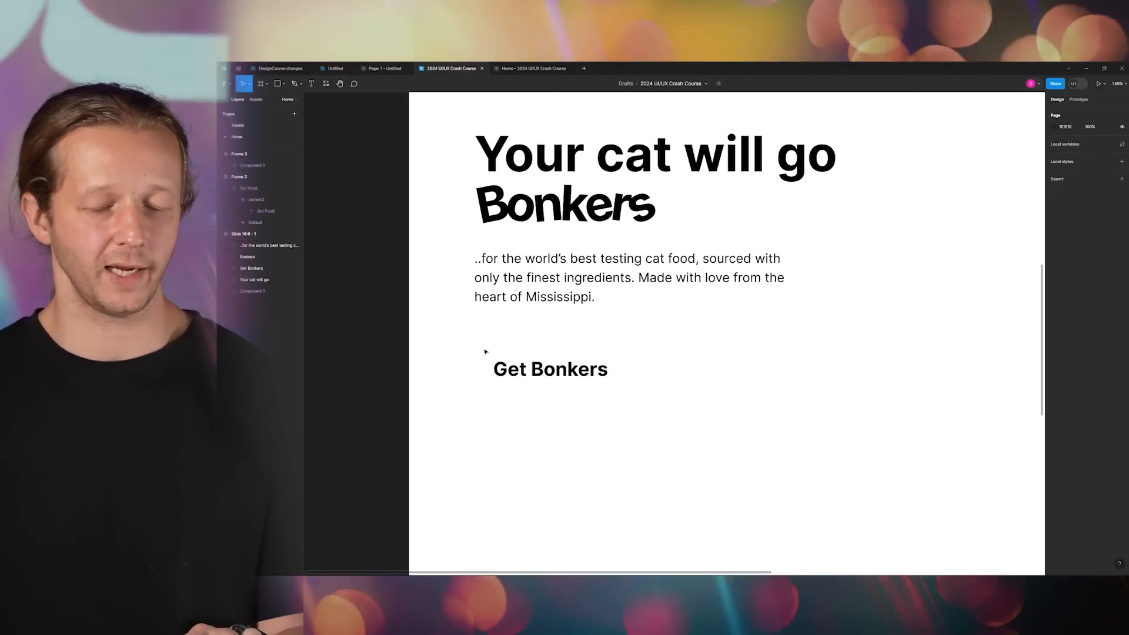
key(r)
drag(480, 350, 627, 390)
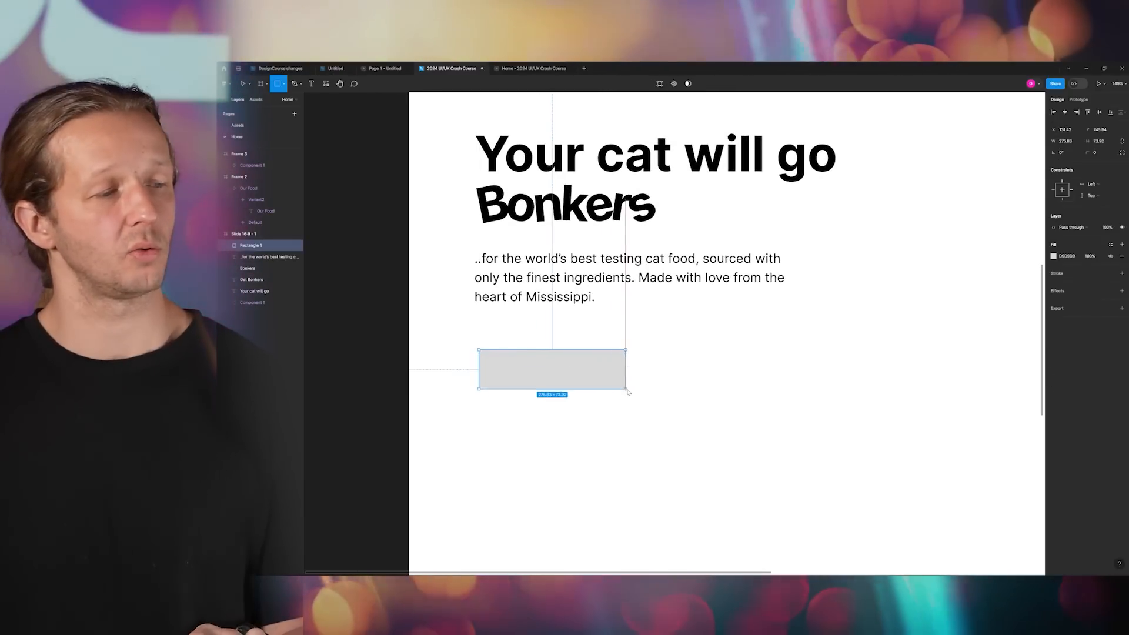
drag(251, 250, 259, 286)
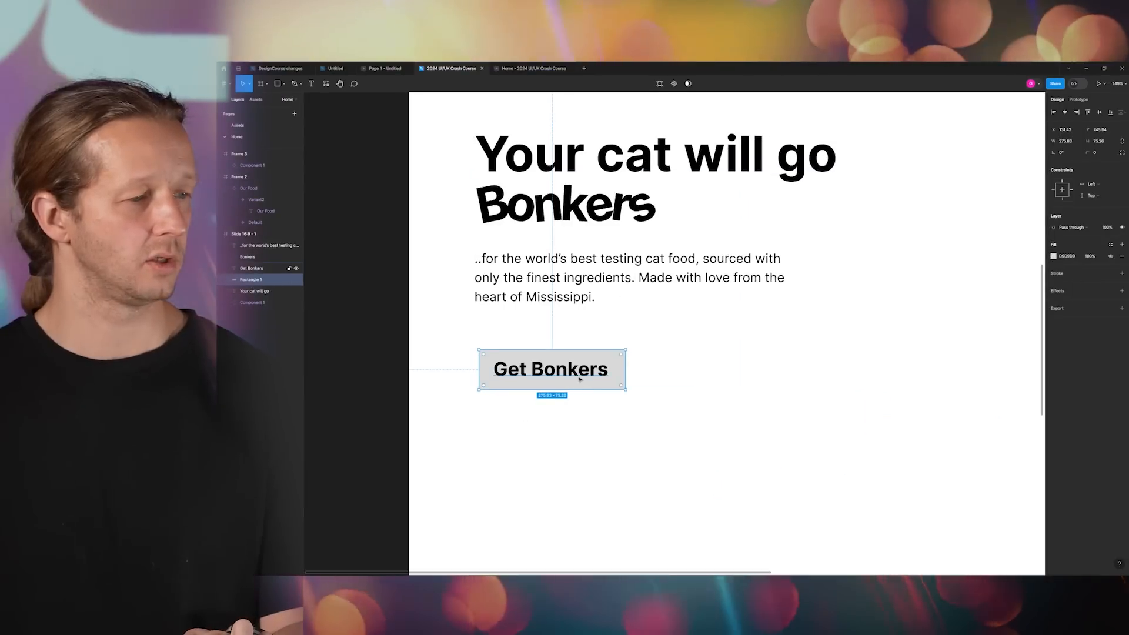
- Combine the "Get Bonkers" text and its background rectangle into an auto layout button
drag(671, 337, 471, 403)
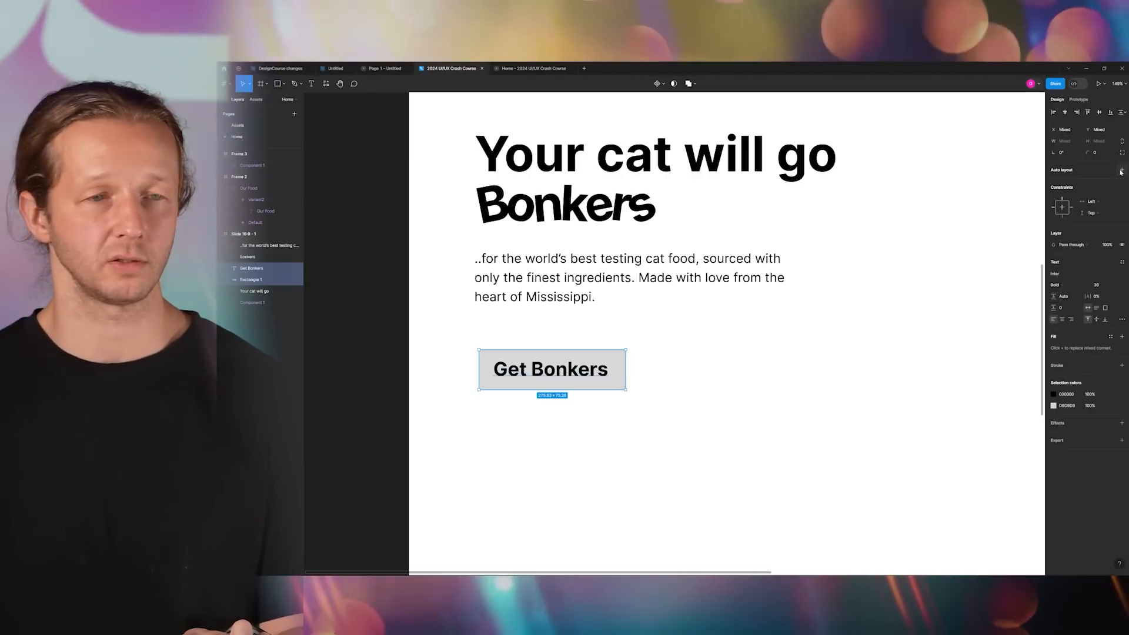
click(1121, 171)
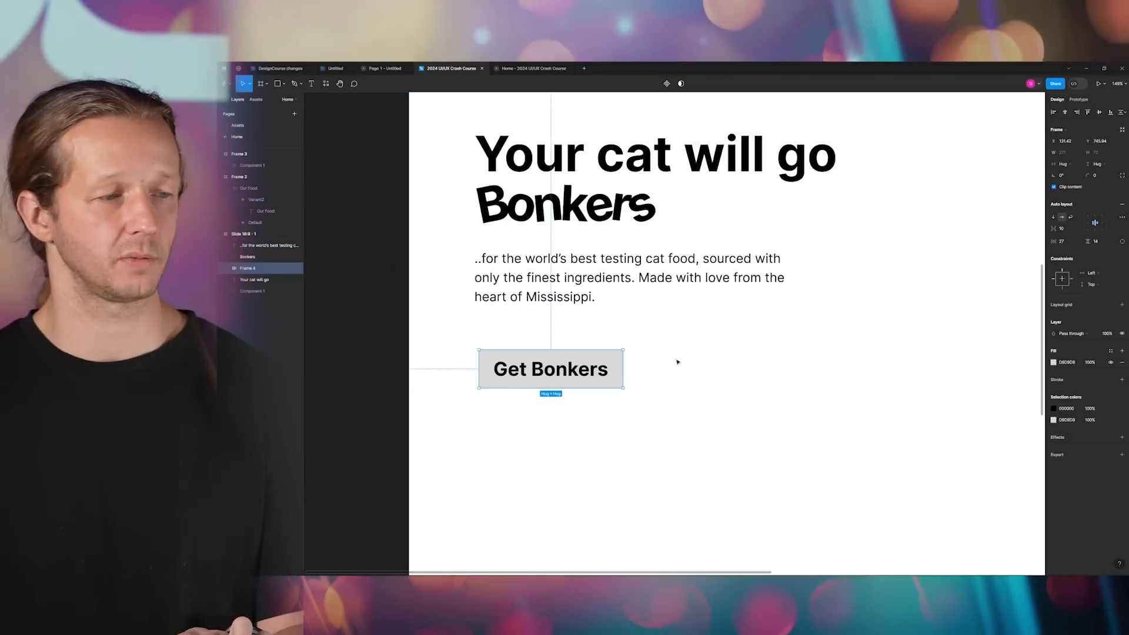
click(648, 368)
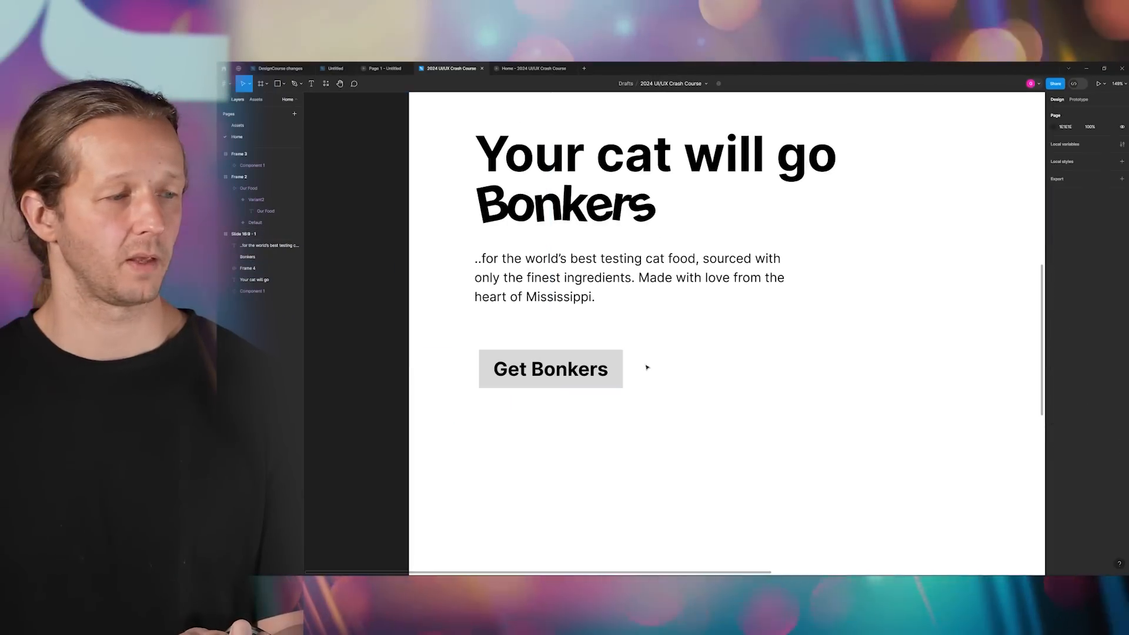
scroll(679, 342, down, 4)
drag(724, 341, 594, 348)
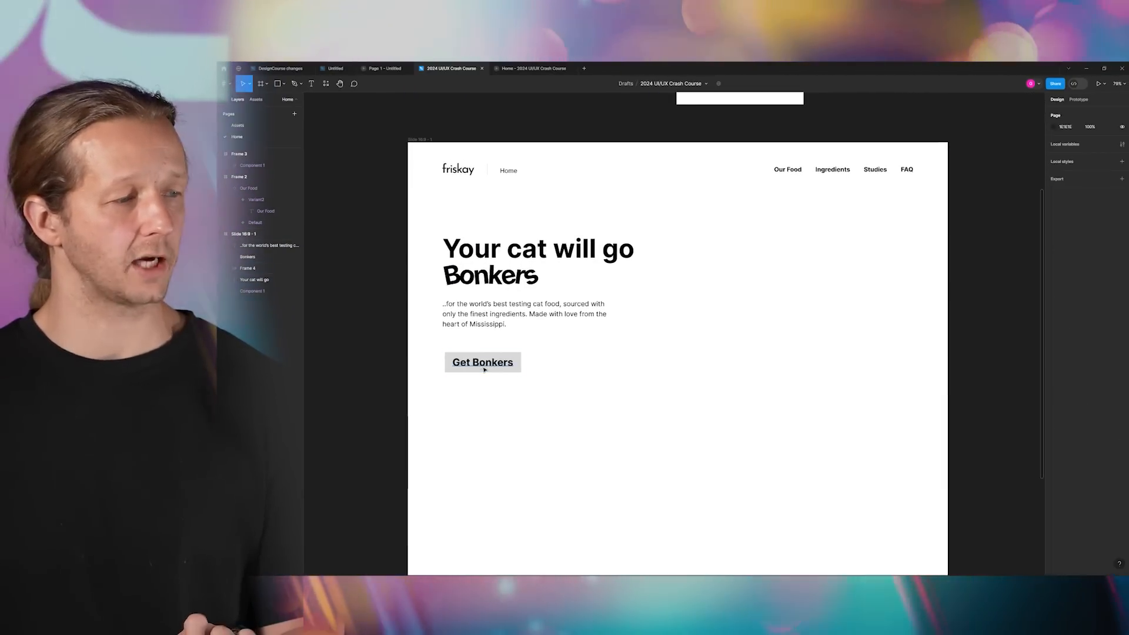
scroll(485, 367, up, 3)
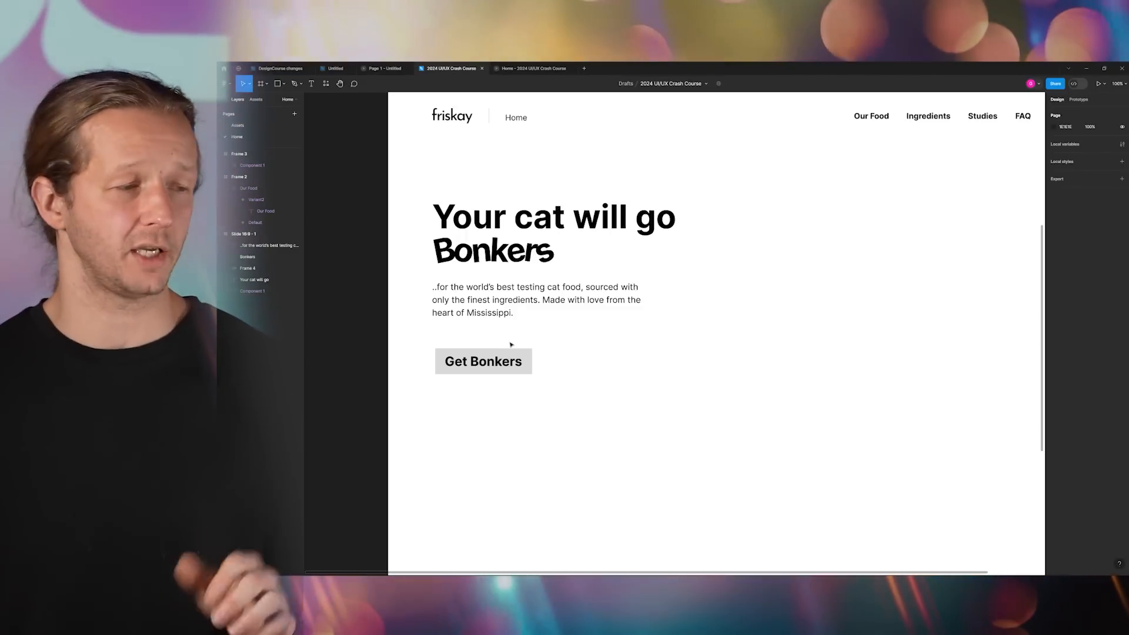
- Examine the background and primary color swatches on the Assets page
click(243, 126)
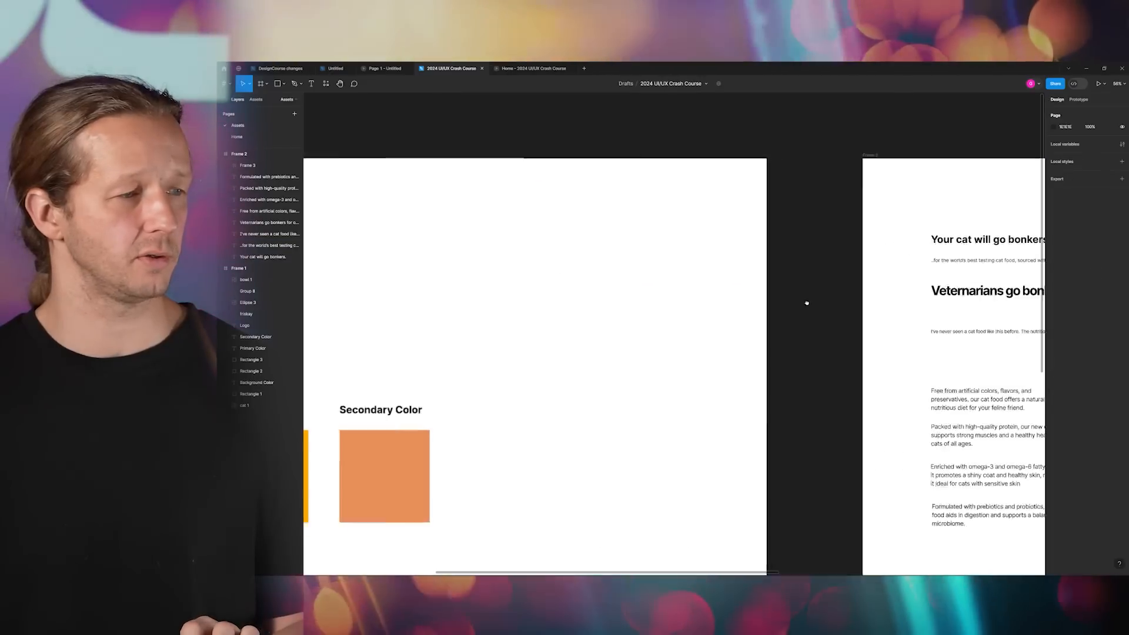
scroll(764, 315, left, 5)
scroll(706, 302, up, 3)
scroll(547, 389, up, 3)
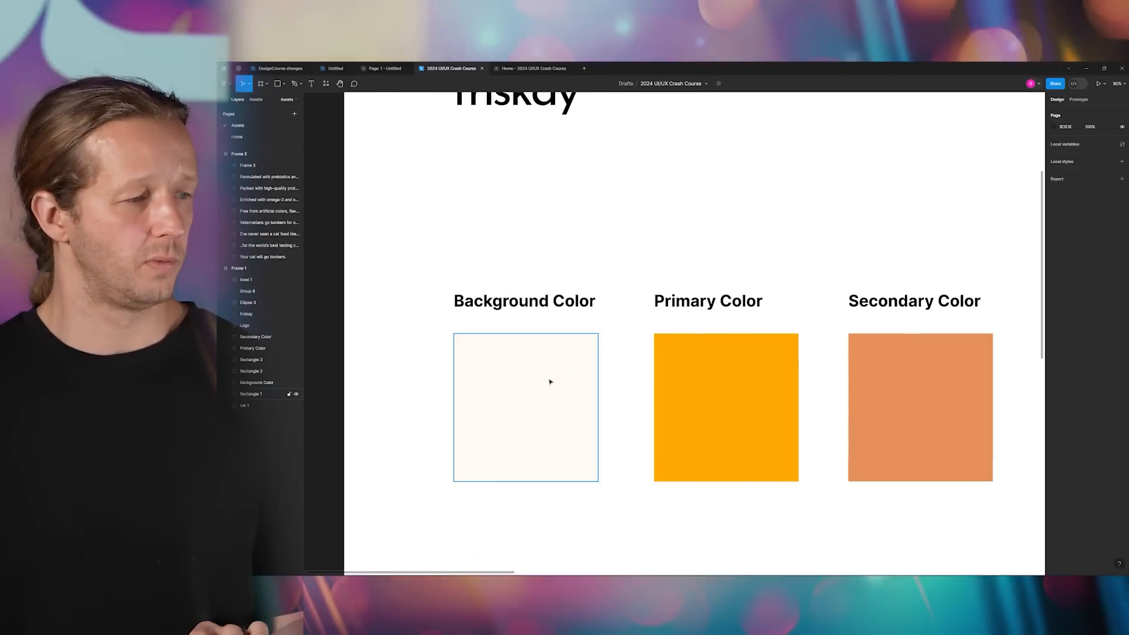
click(551, 385)
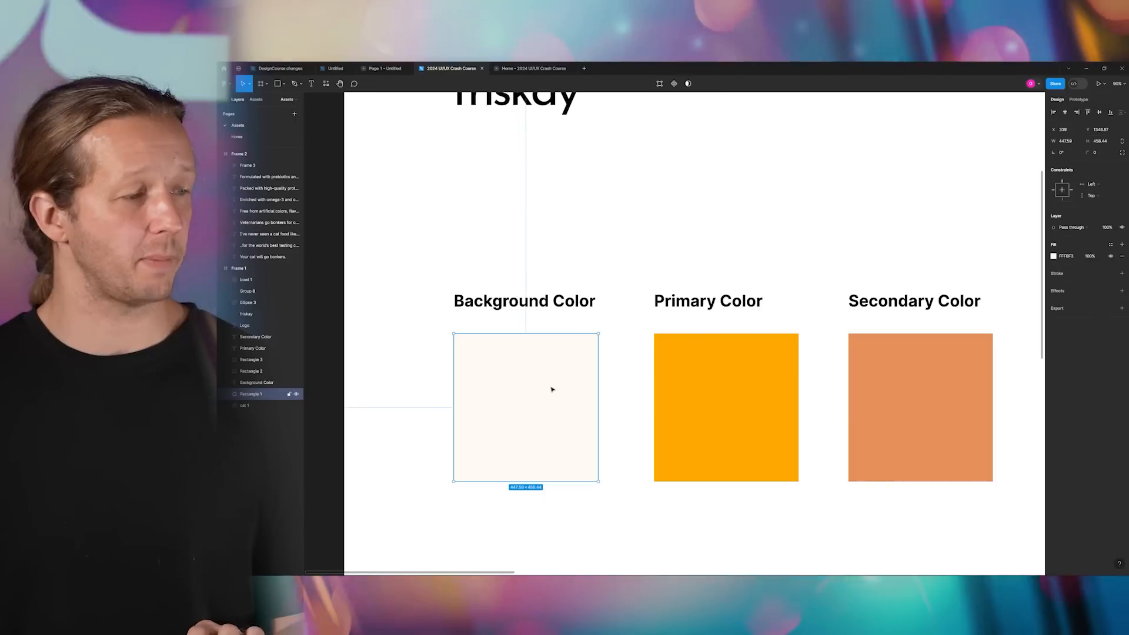
click(740, 397)
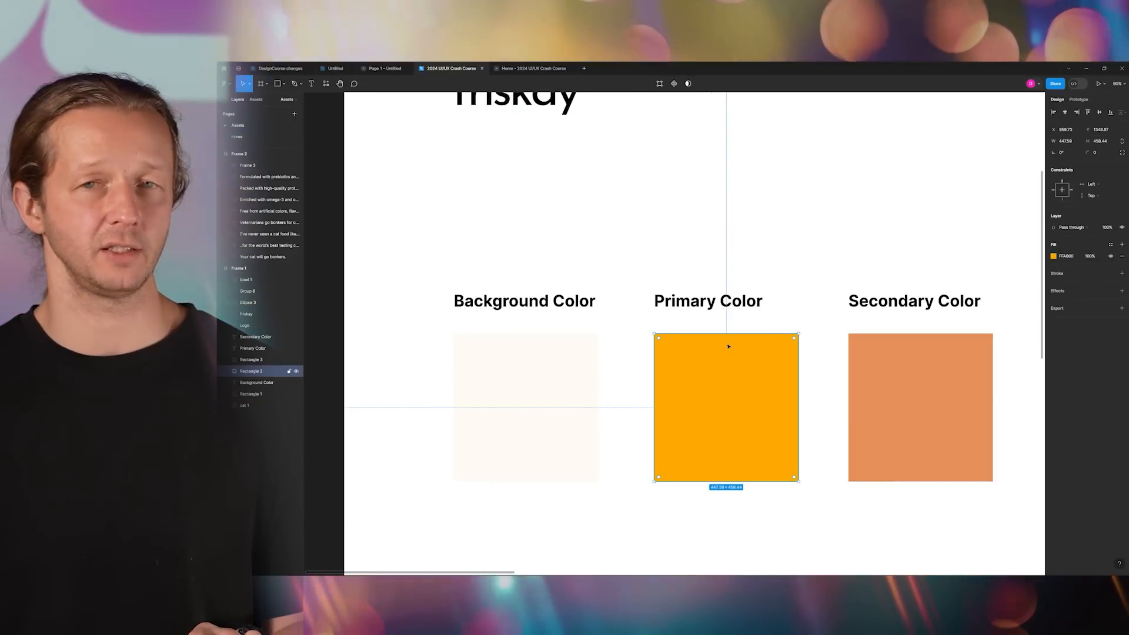
click(464, 385)
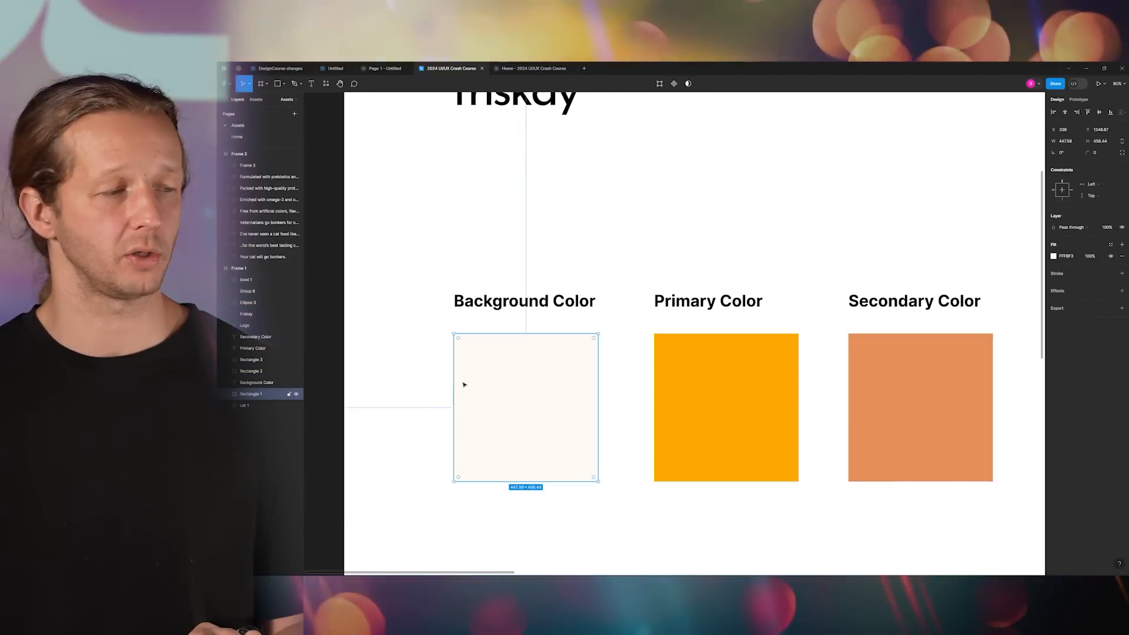
click(525, 268)
click(543, 391)
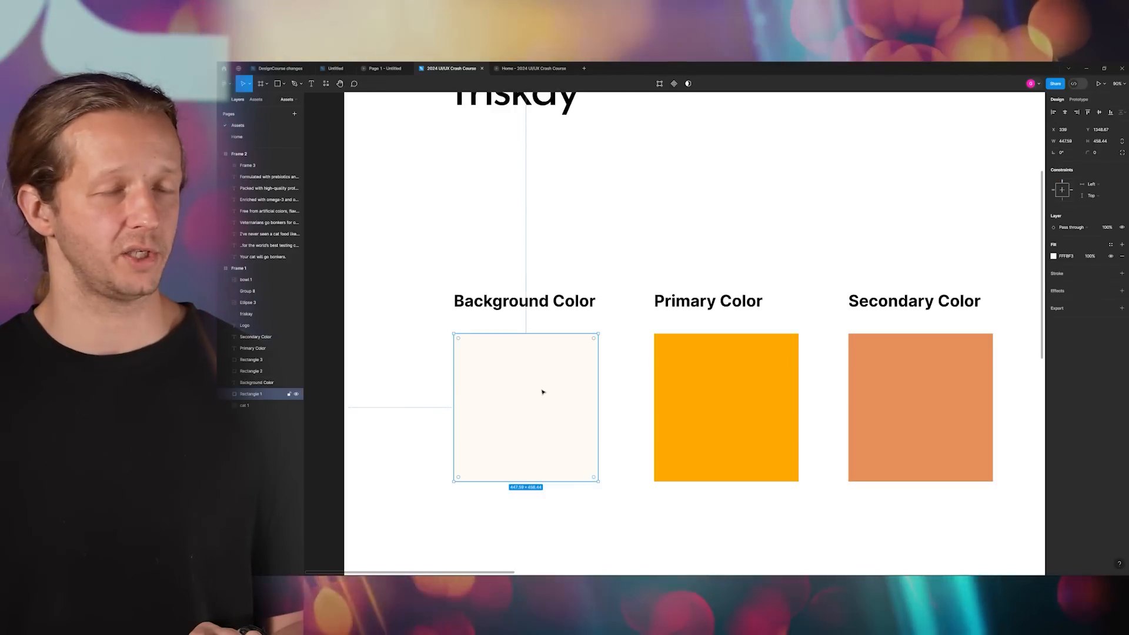
- Copy the Background Color swatch's hex value FFFBF3 and apply it as the fill of the Home page's "Slide 16:9 - 1" frame
click(1074, 257)
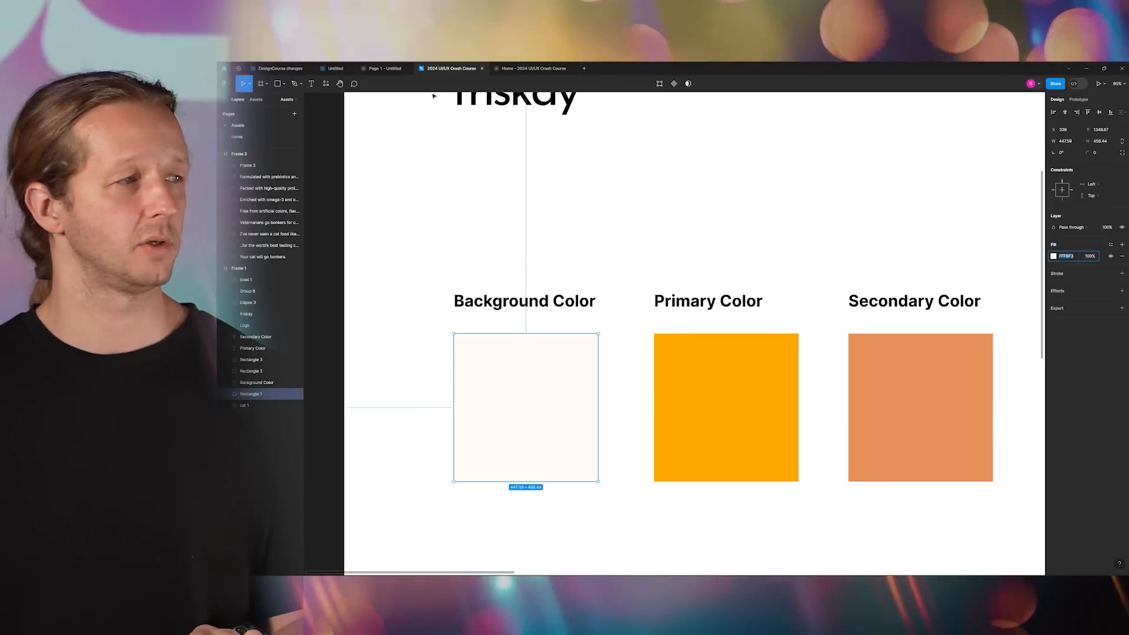
click(277, 137)
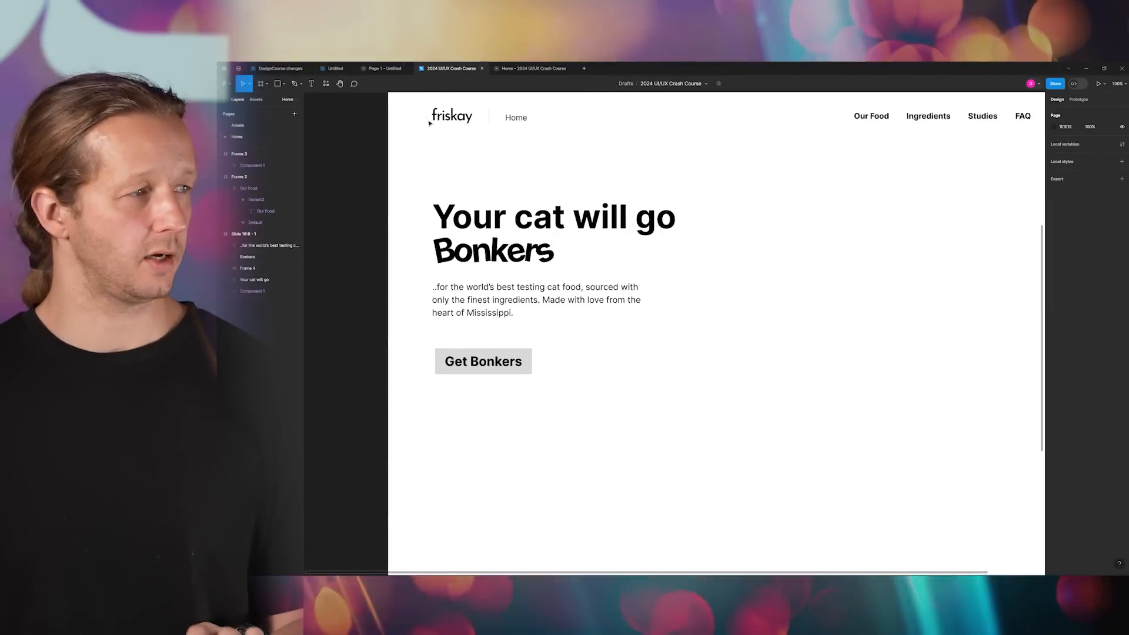
scroll(491, 184, up, 3)
click(407, 156)
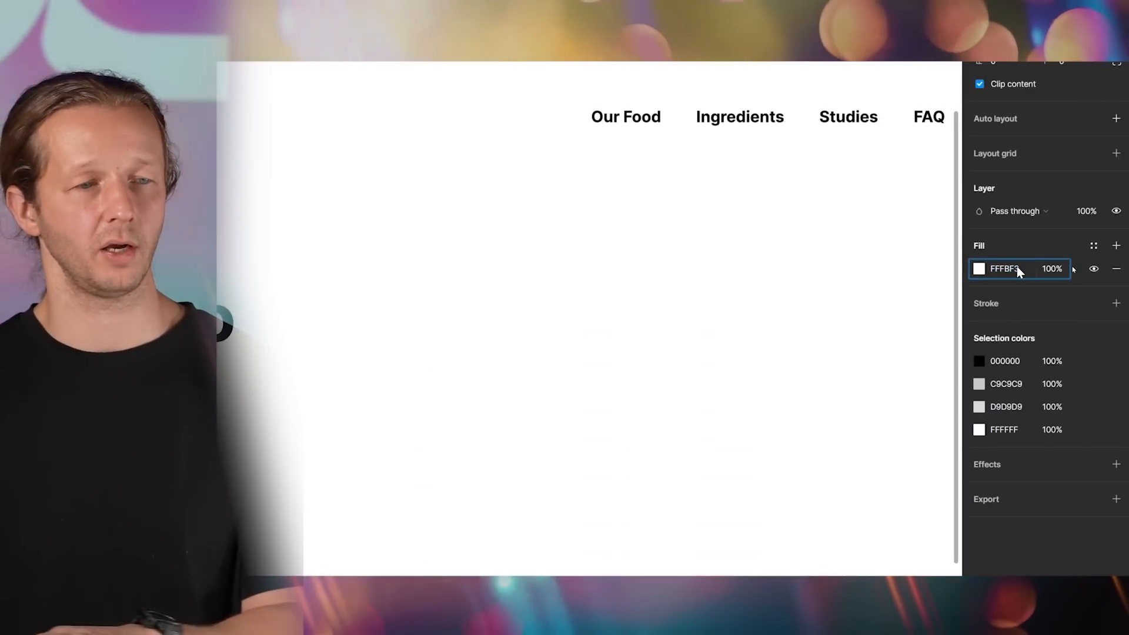
key(Return)
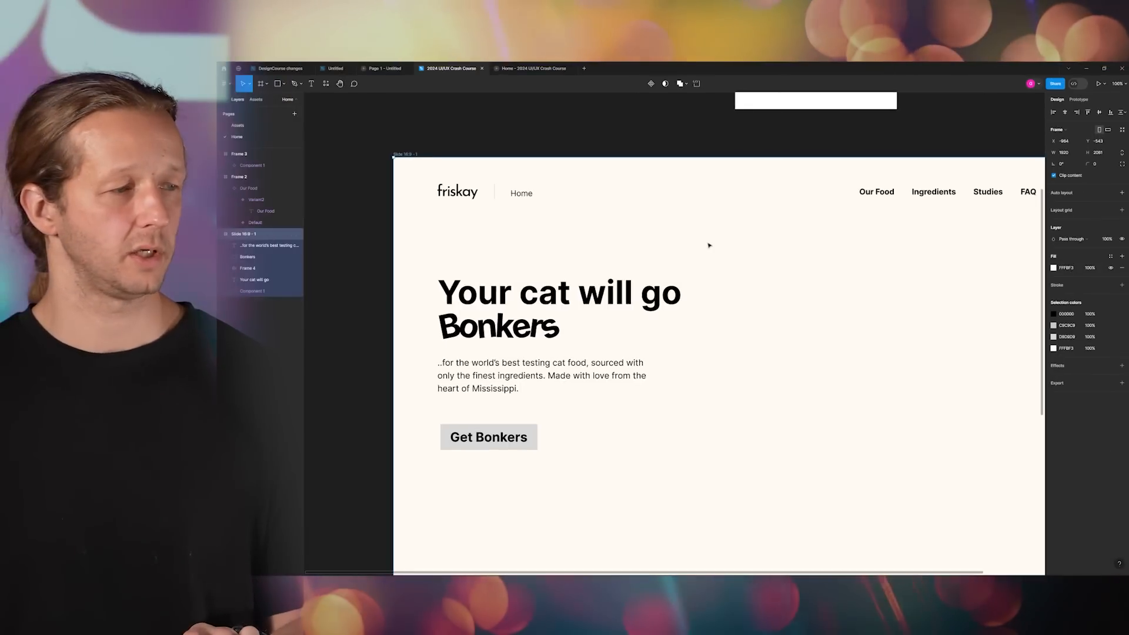
click(708, 235)
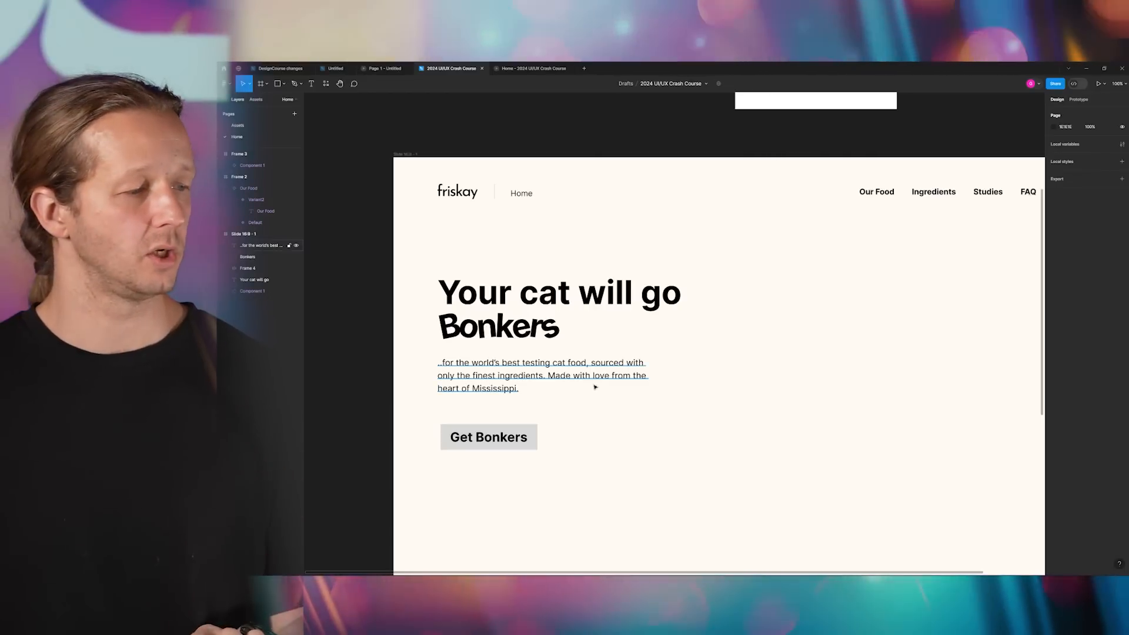
- Copy the Primary Color swatch's hex value and recolor the "Get Bonkers" button's gray background to FFA800
click(238, 126)
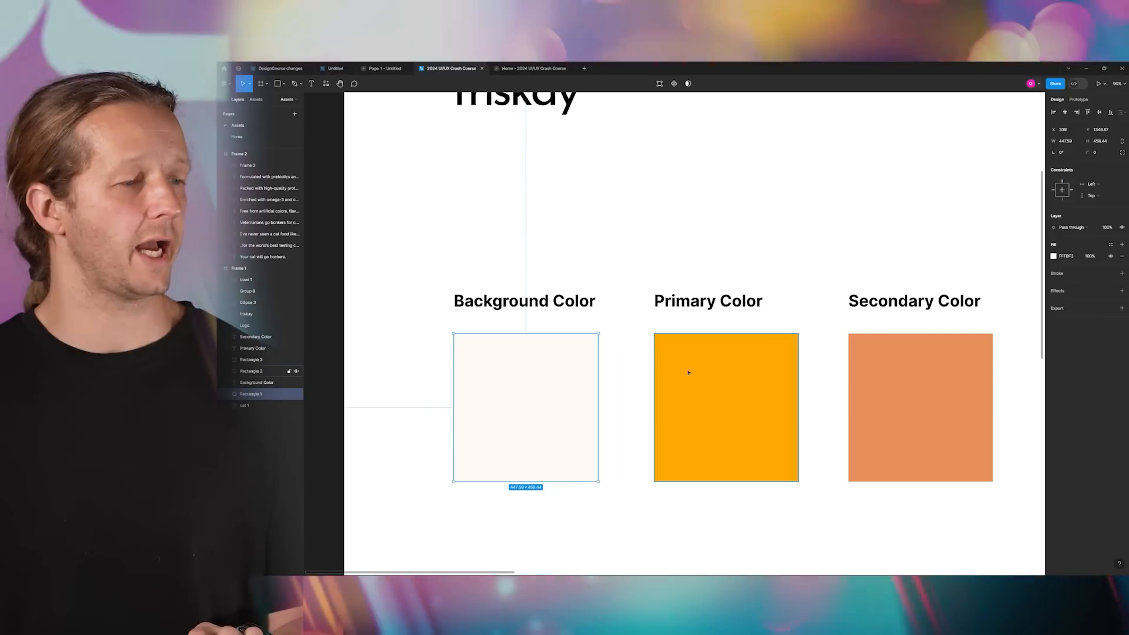
click(689, 373)
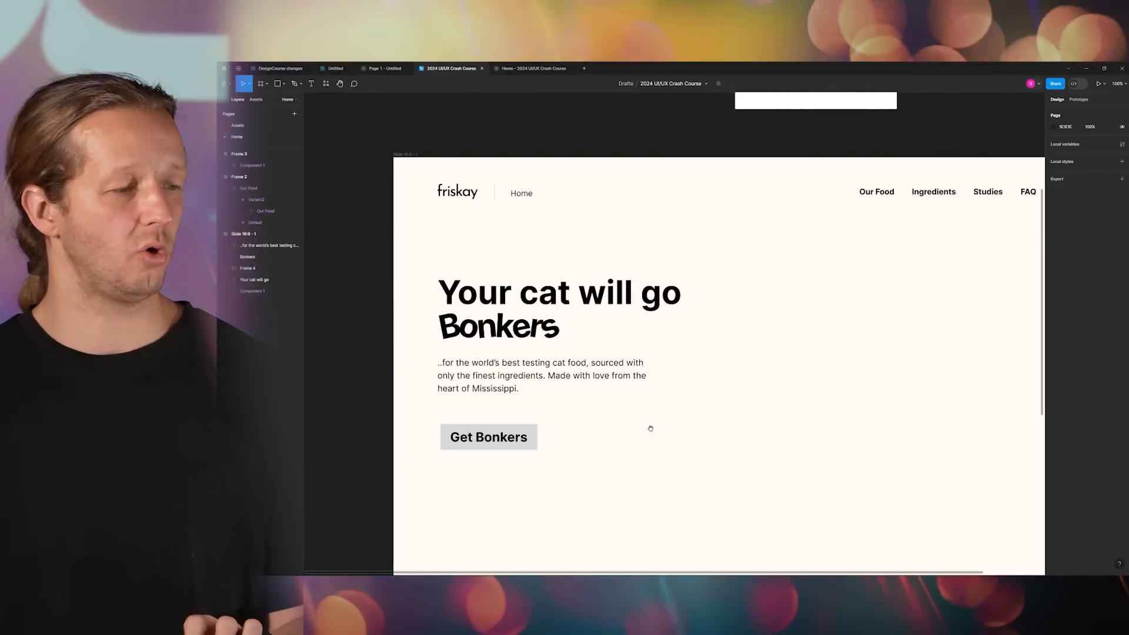
scroll(650, 429, down, 3)
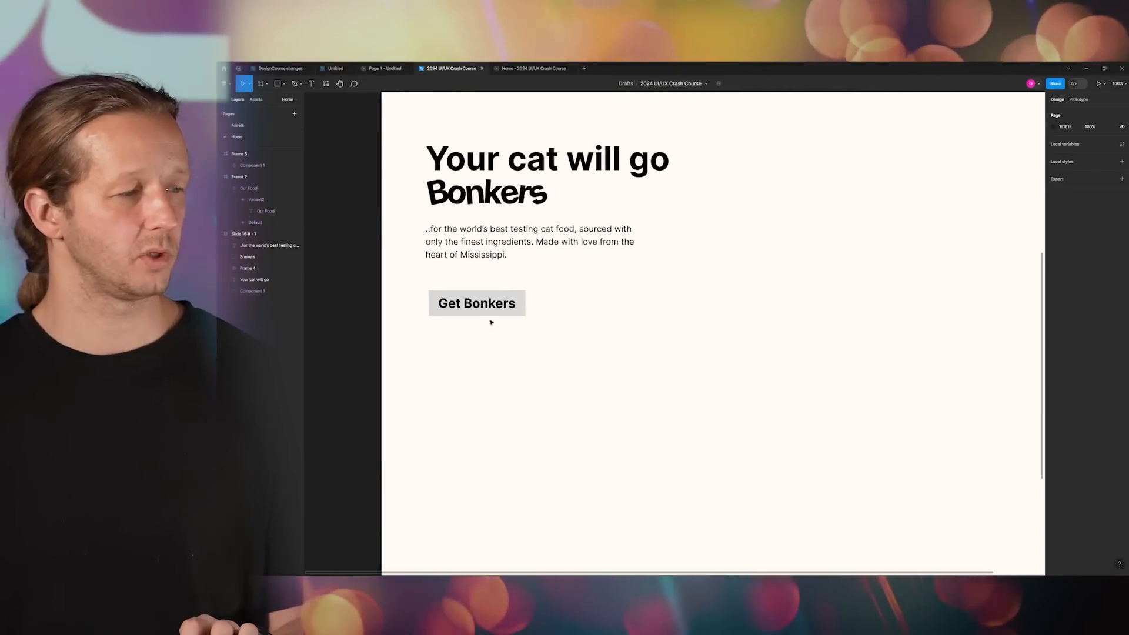
click(485, 307)
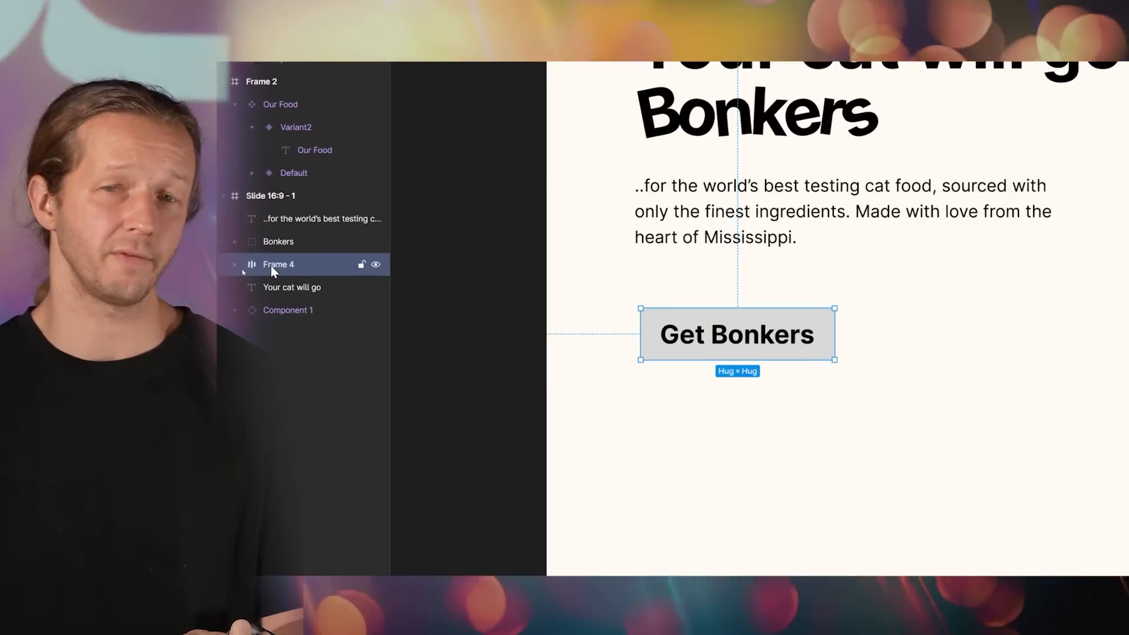
click(234, 264)
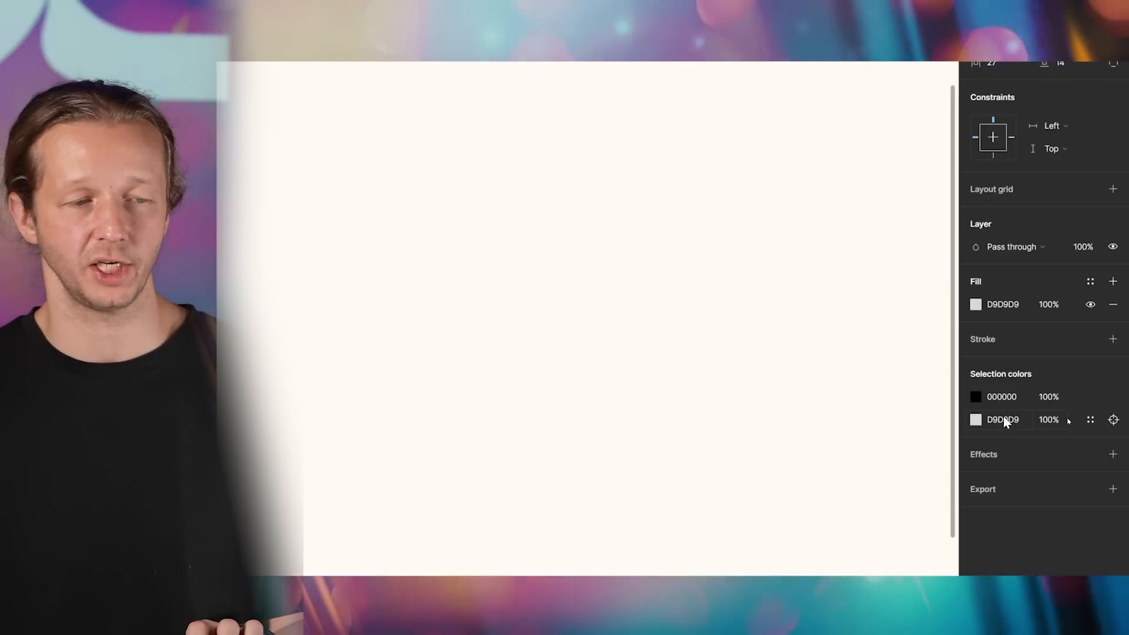
click(1005, 420)
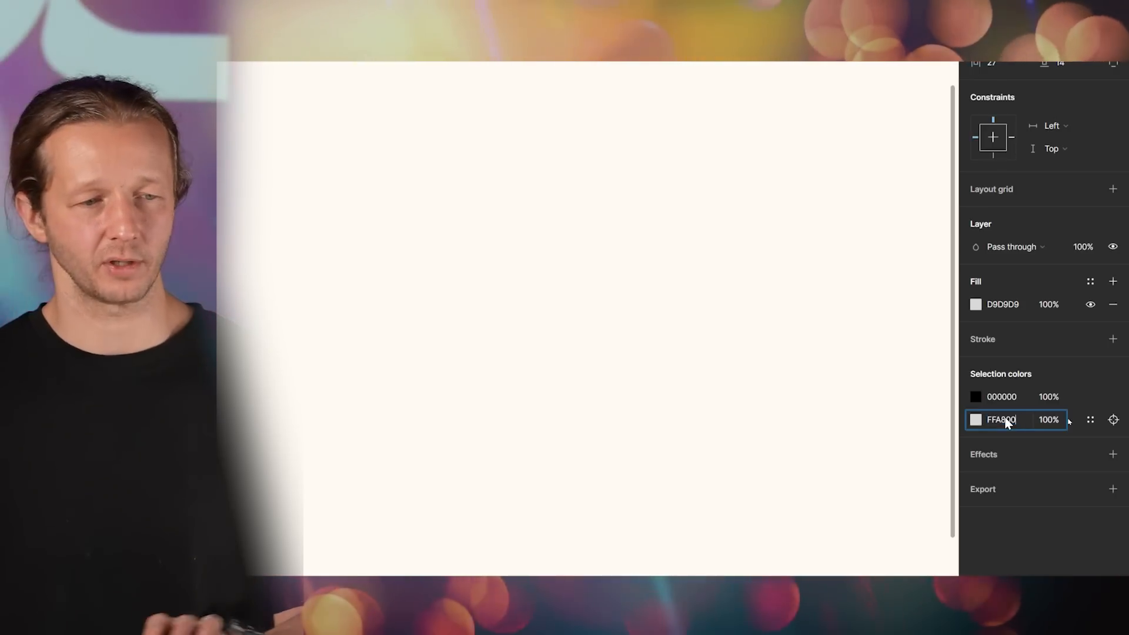
key(Return)
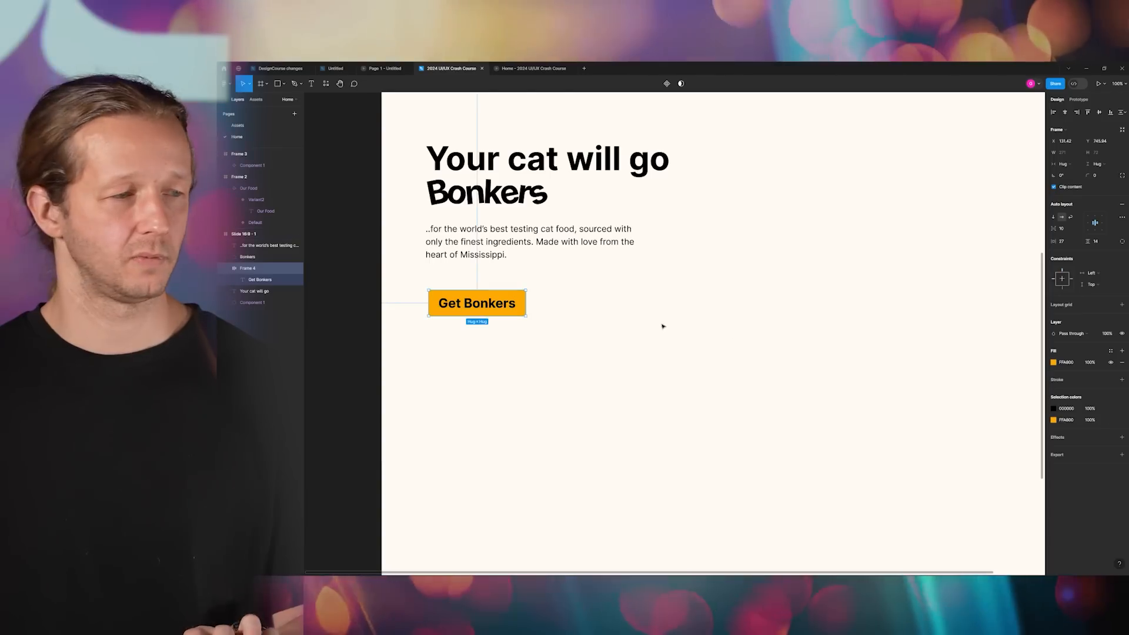
- Round the corners of the "Get Bonkers" button with a corner radius of 5
click(574, 326)
click(510, 307)
scroll(459, 299, up, 5)
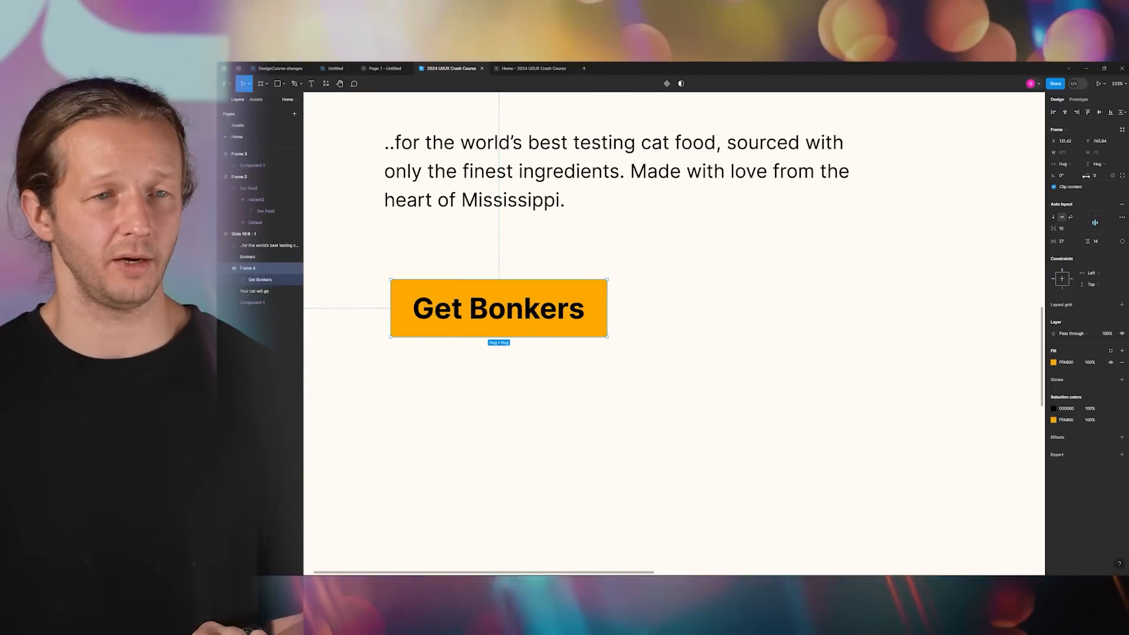
drag(1086, 176, 1099, 178)
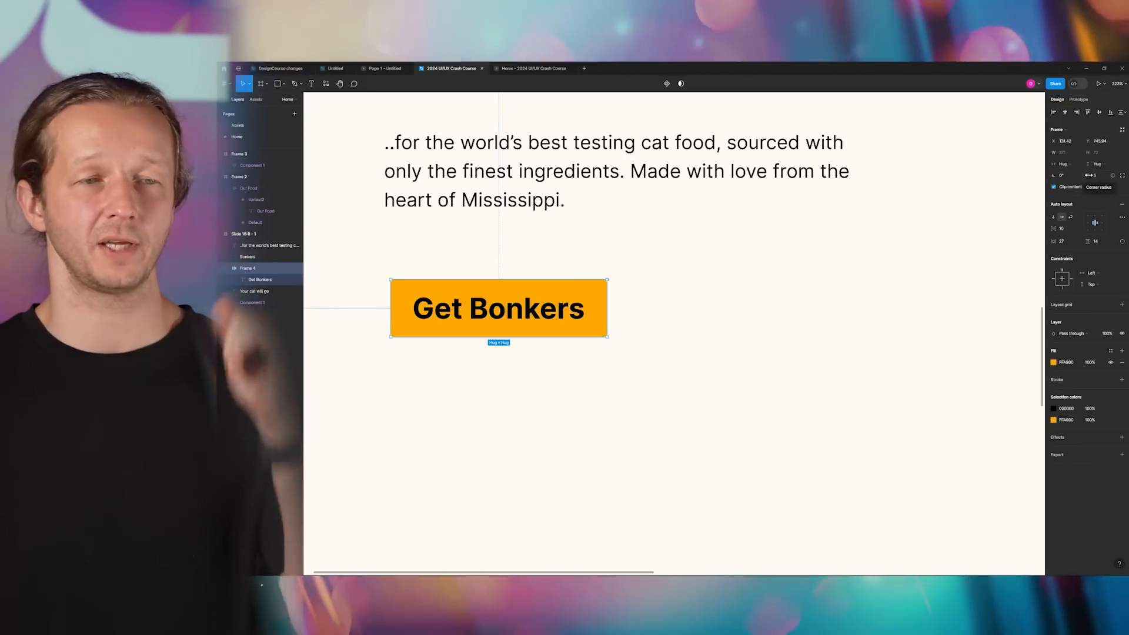
drag(1090, 175, 445, 170)
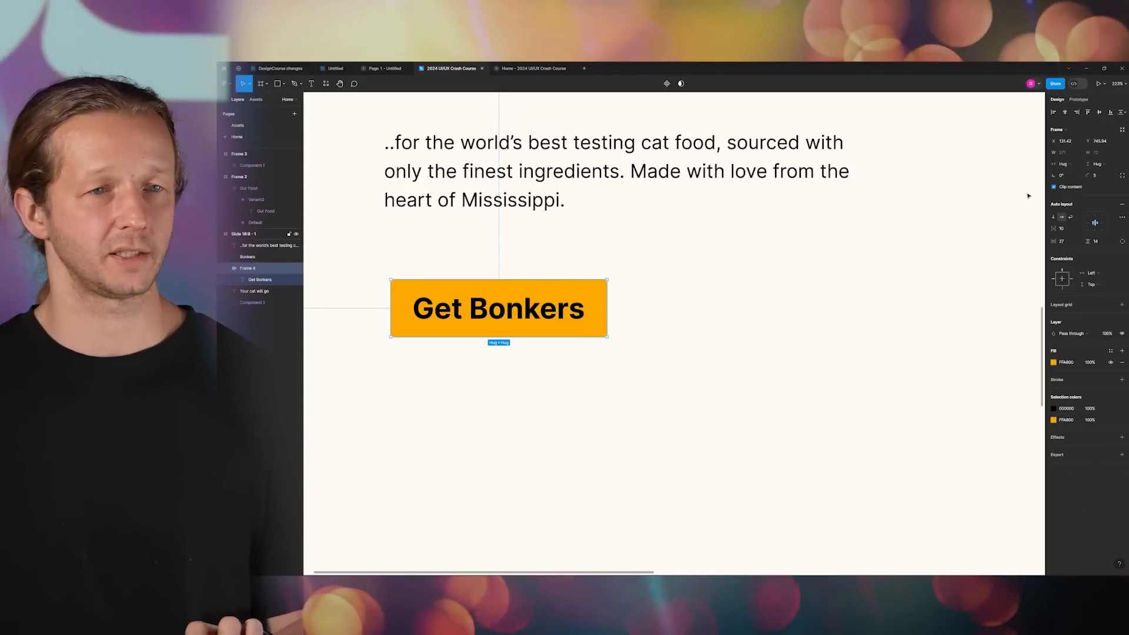
click(988, 247)
- Turn the "Get Bonkers" button frame into a component
scroll(654, 303, down, 6)
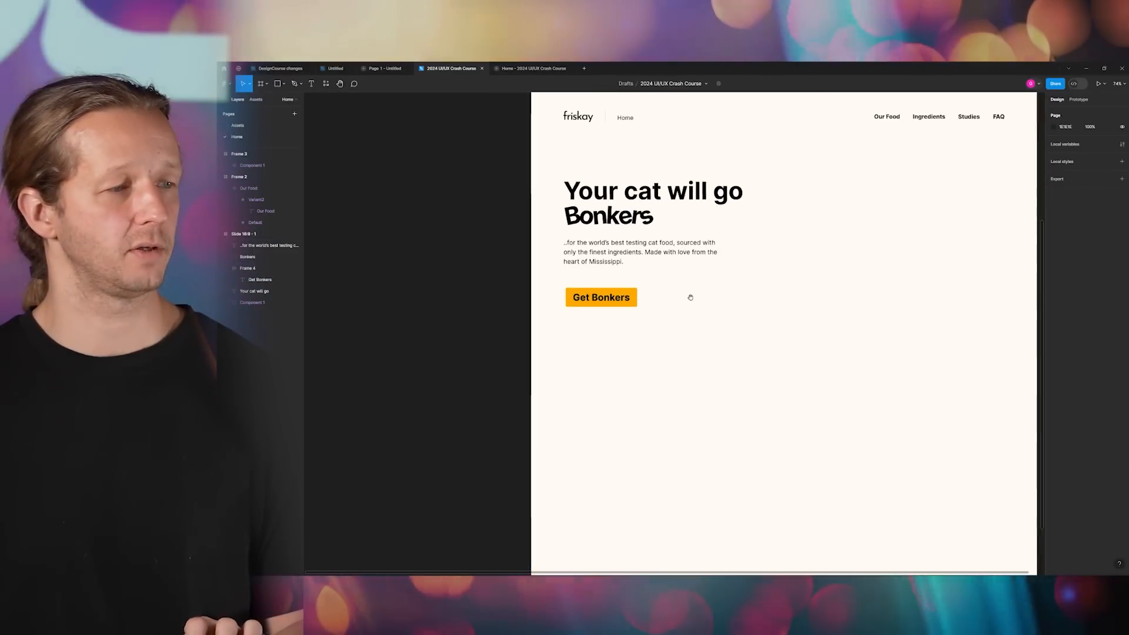
scroll(579, 310, up, 3)
click(561, 330)
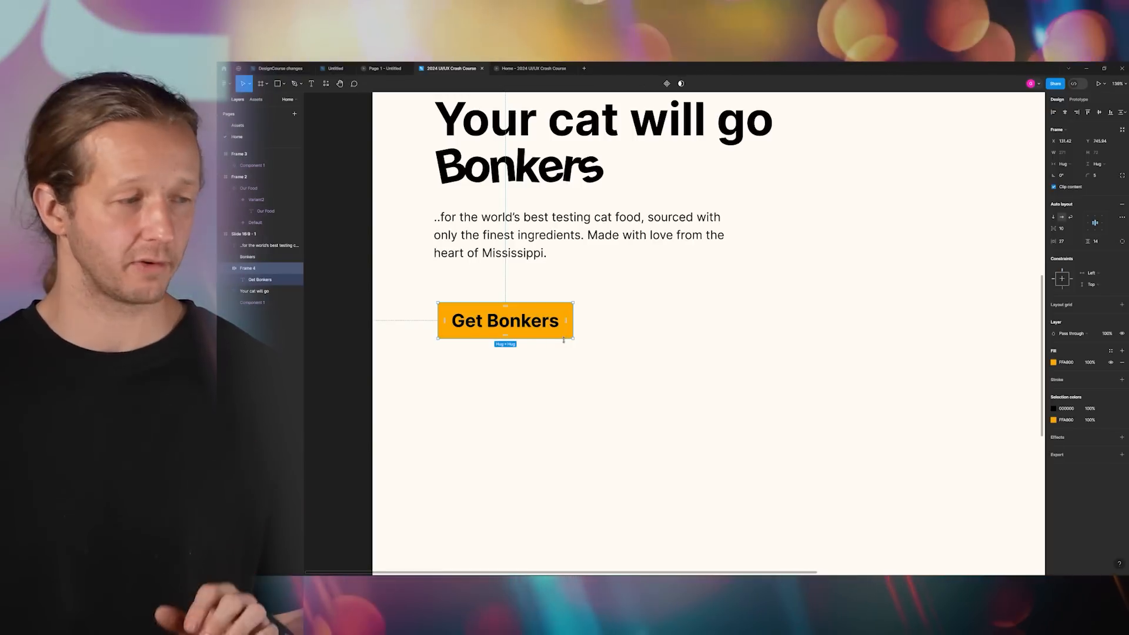
click(667, 84)
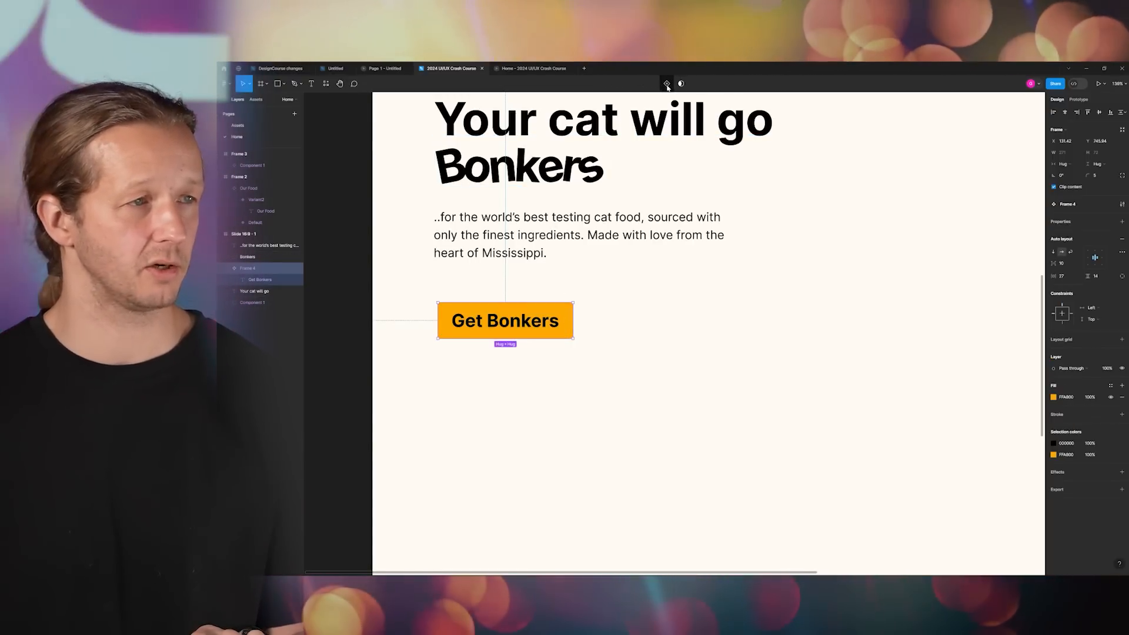
- Move Frame 2, which holds the "Our Food" variants, into line with the slide's left edge and widen it to the right
scroll(632, 302, down, 6)
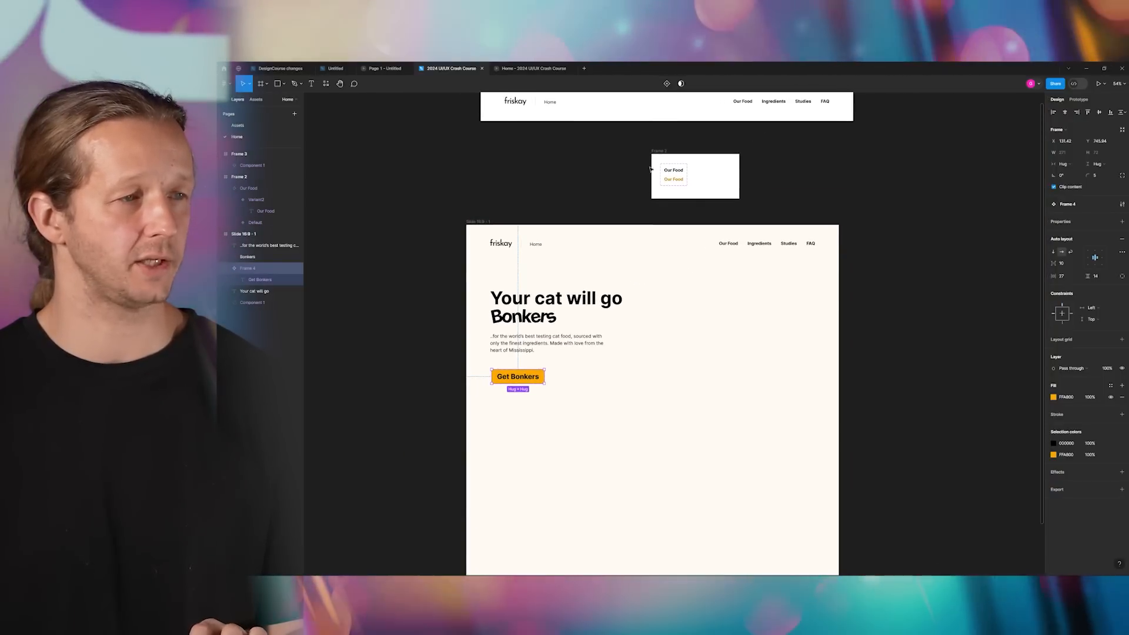
click(660, 153)
drag(659, 153, 474, 151)
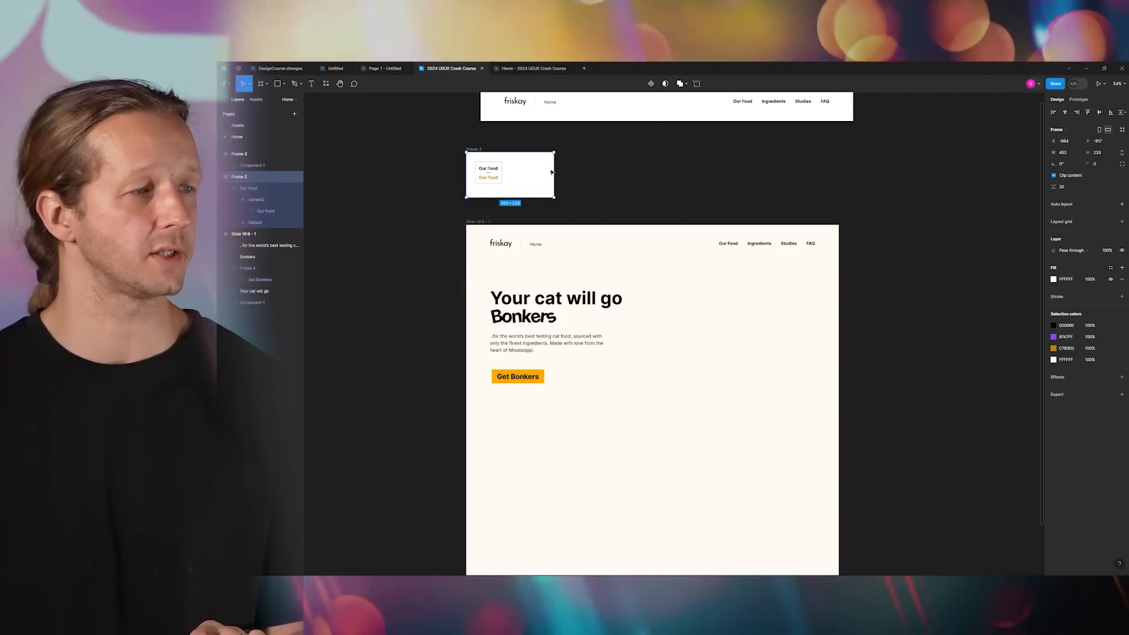
drag(553, 172, 657, 172)
- Move the "Get Bonkers" component into Frame 2 beside the "Our Food" variants and add a second variant to it
click(517, 379)
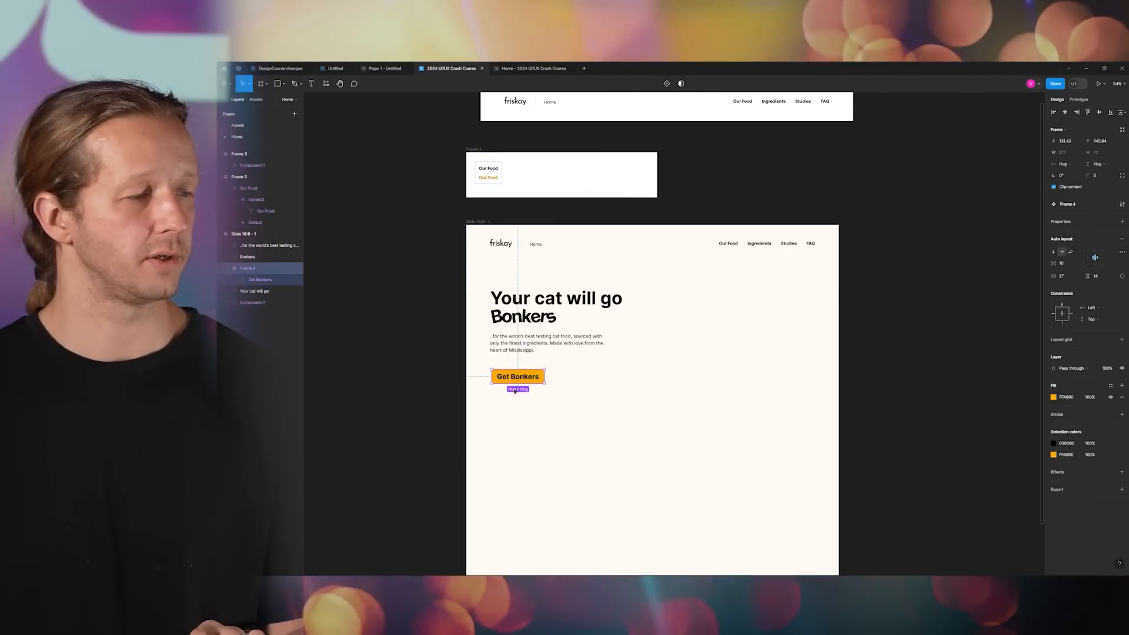
drag(520, 381, 545, 180)
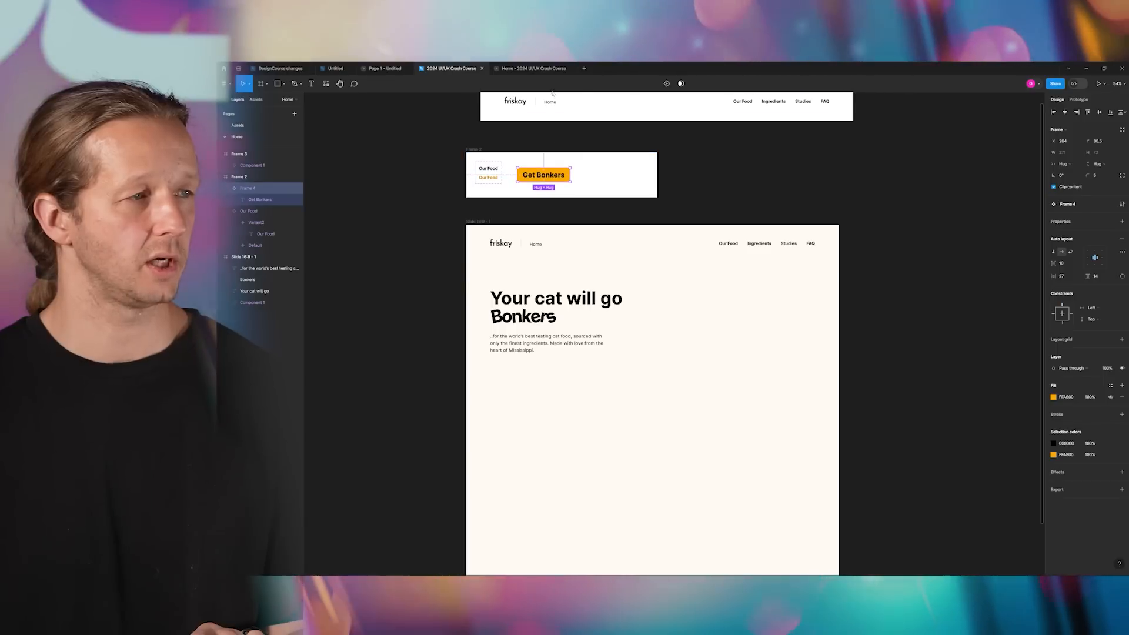
click(667, 84)
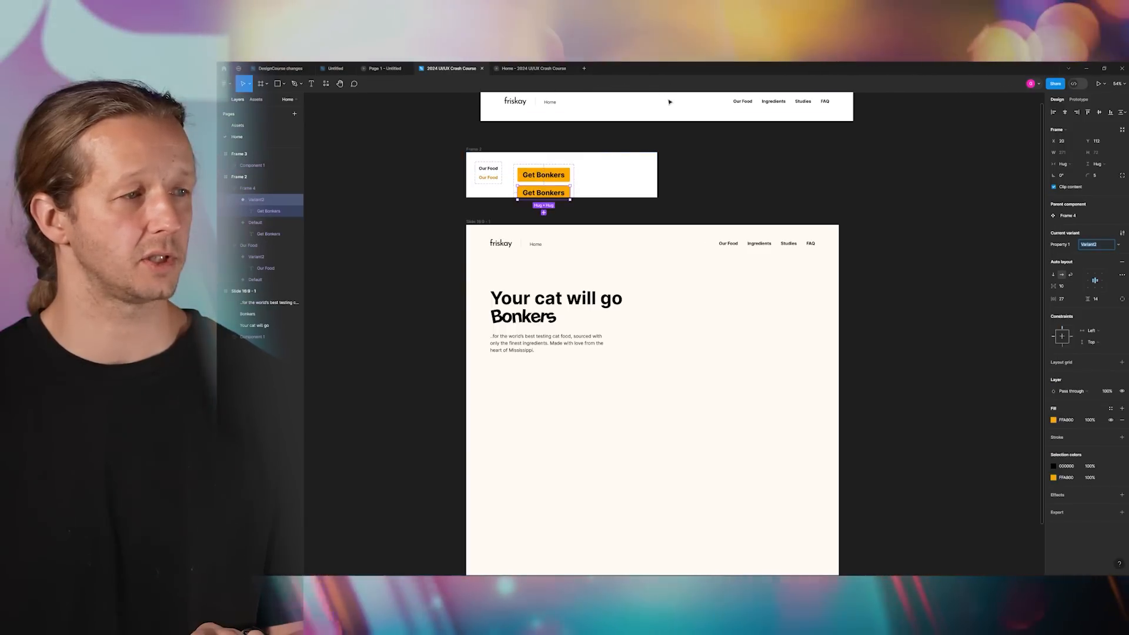
- Enlarge Frame 2 from its lower right corner so both "Get Bonkers" variants fit inside
click(480, 150)
drag(654, 195, 672, 207)
scroll(515, 190, up, 5)
scroll(515, 190, up, 3)
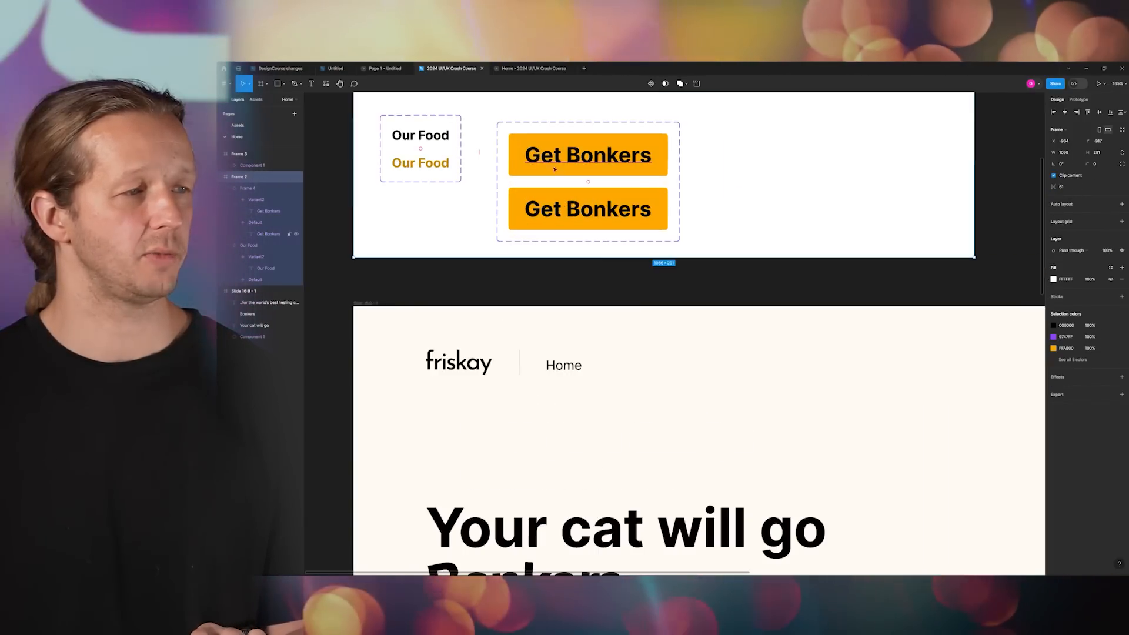
- Give the second "Get Bonkers" variant a black 000000 inside stroke with a thickness of 3
click(613, 191)
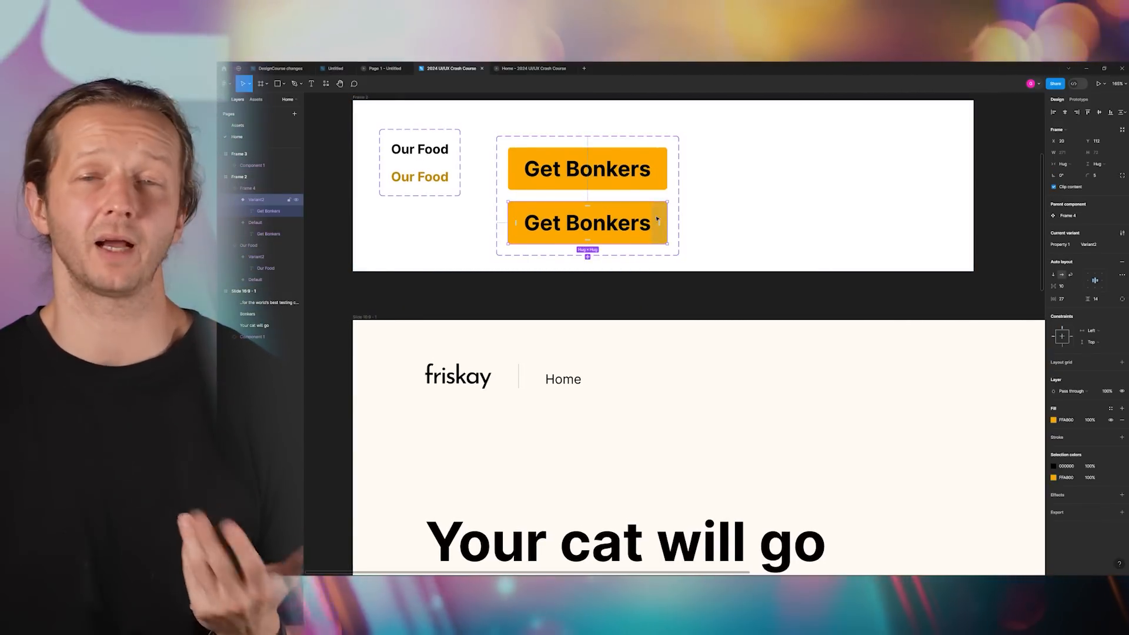
click(700, 235)
click(637, 219)
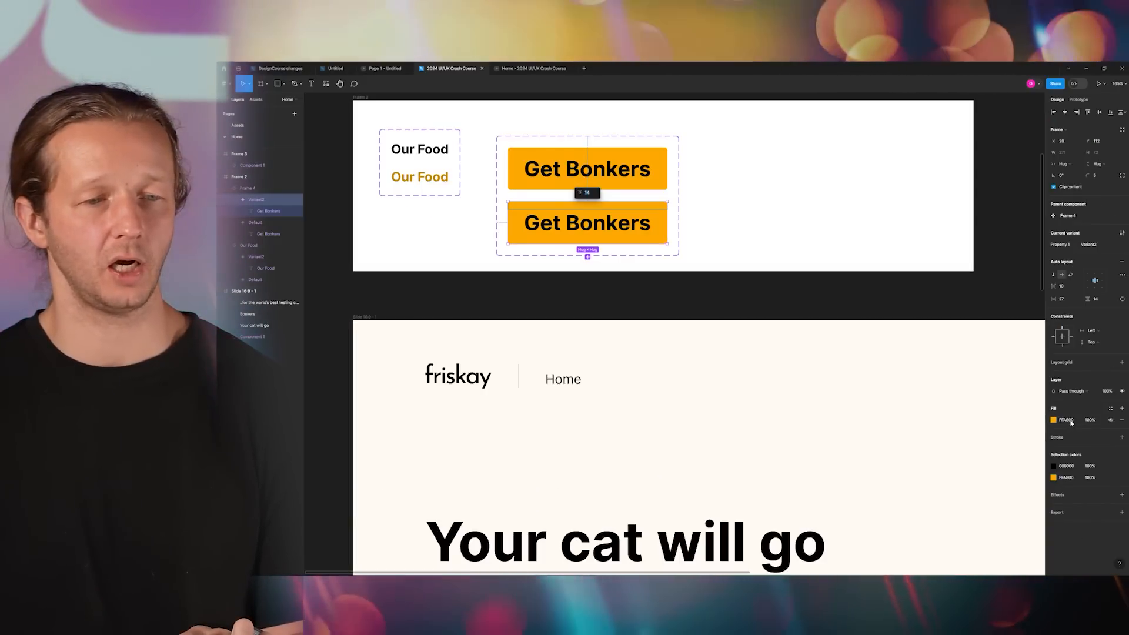
click(687, 220)
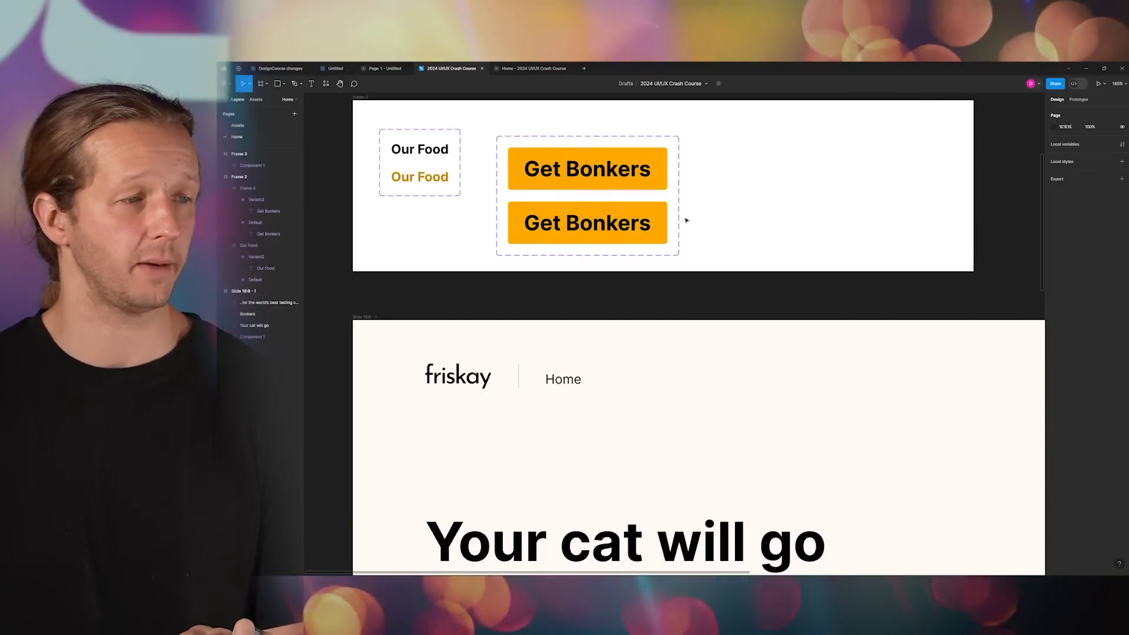
click(660, 214)
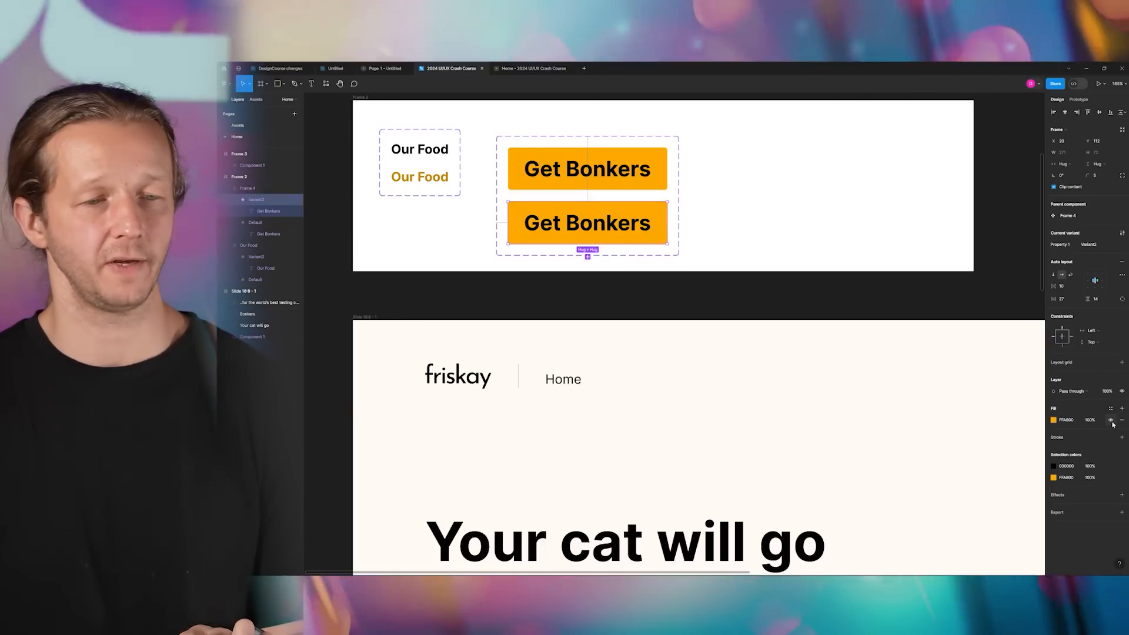
click(1122, 437)
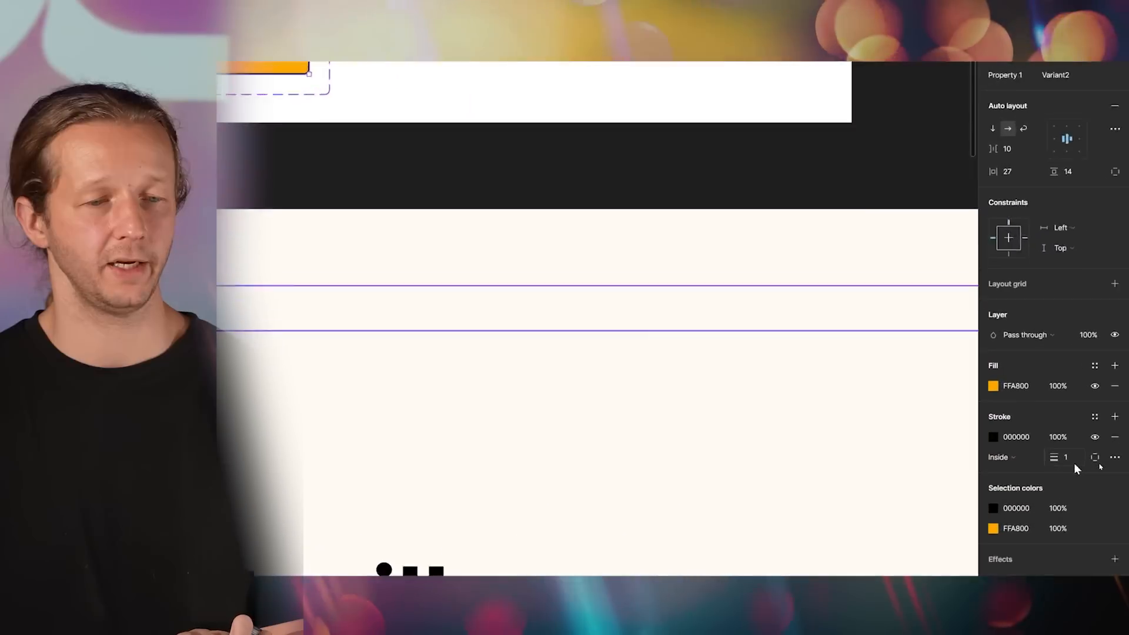
text(3)
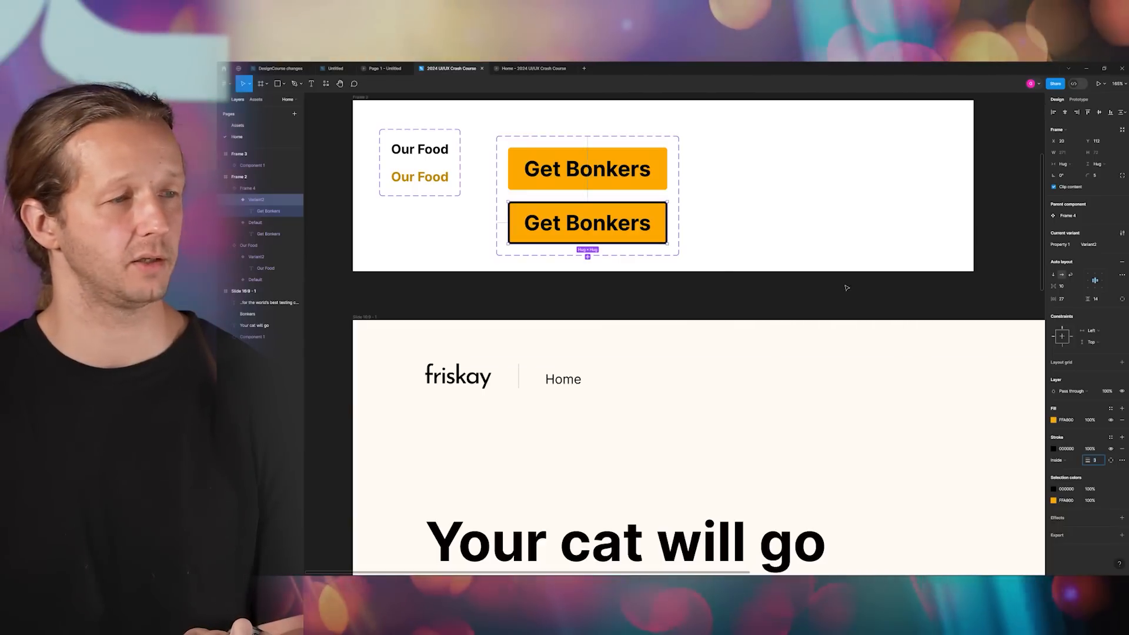
click(697, 277)
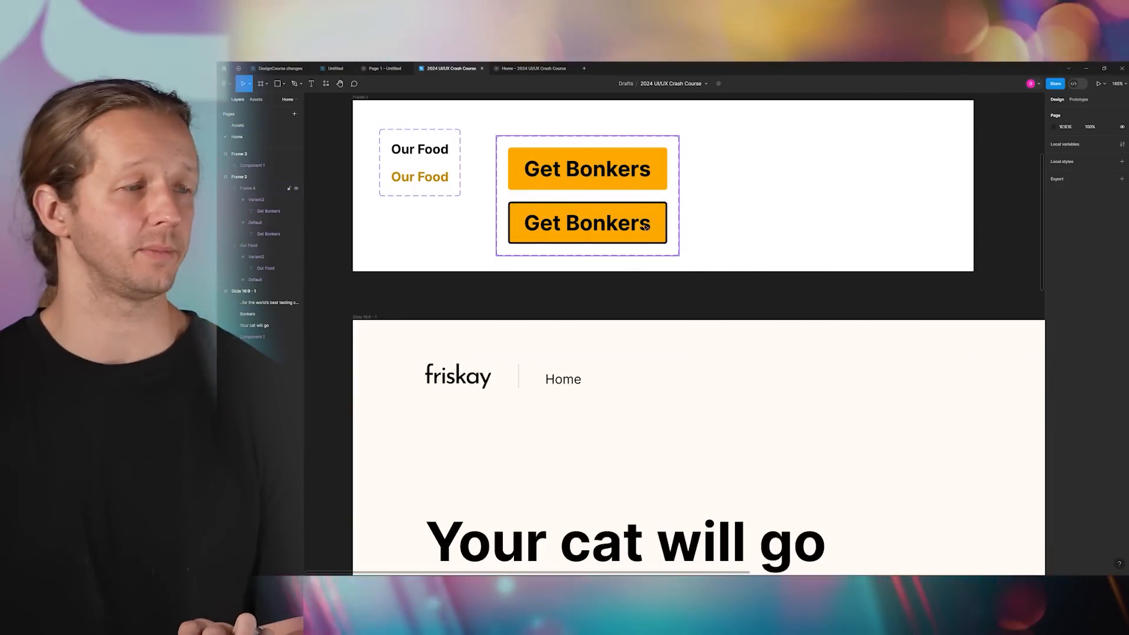
- Connect the default "Get Bonkers" variant to Variant2 with a While hovering interaction that changes to it instantly
scroll(700, 234, down, 3)
scroll(658, 197, up, 4)
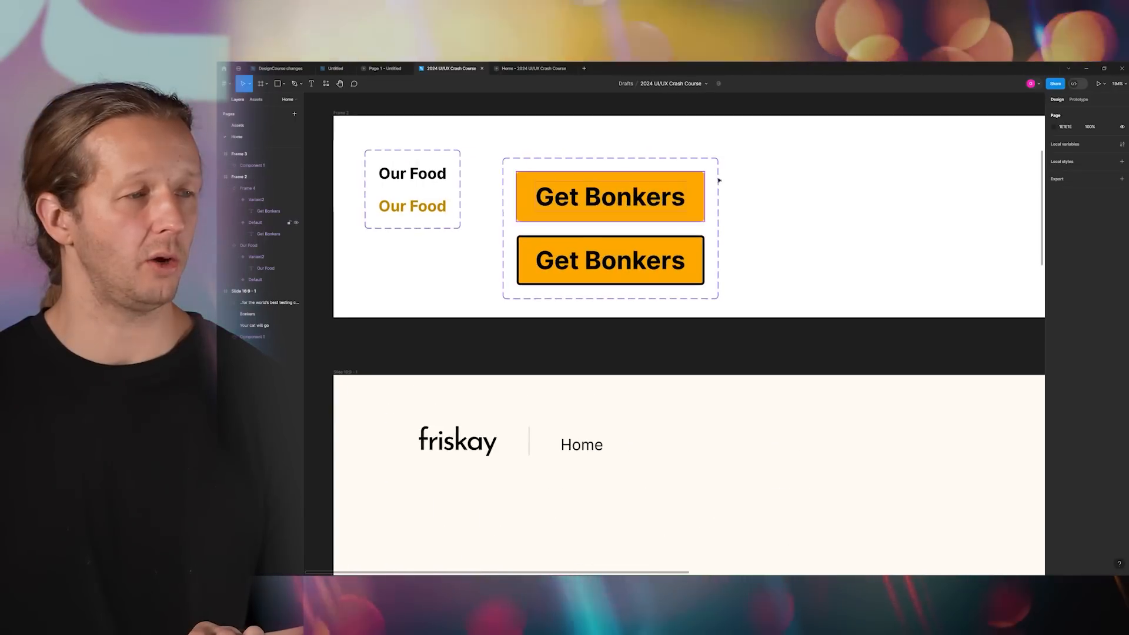
click(1080, 100)
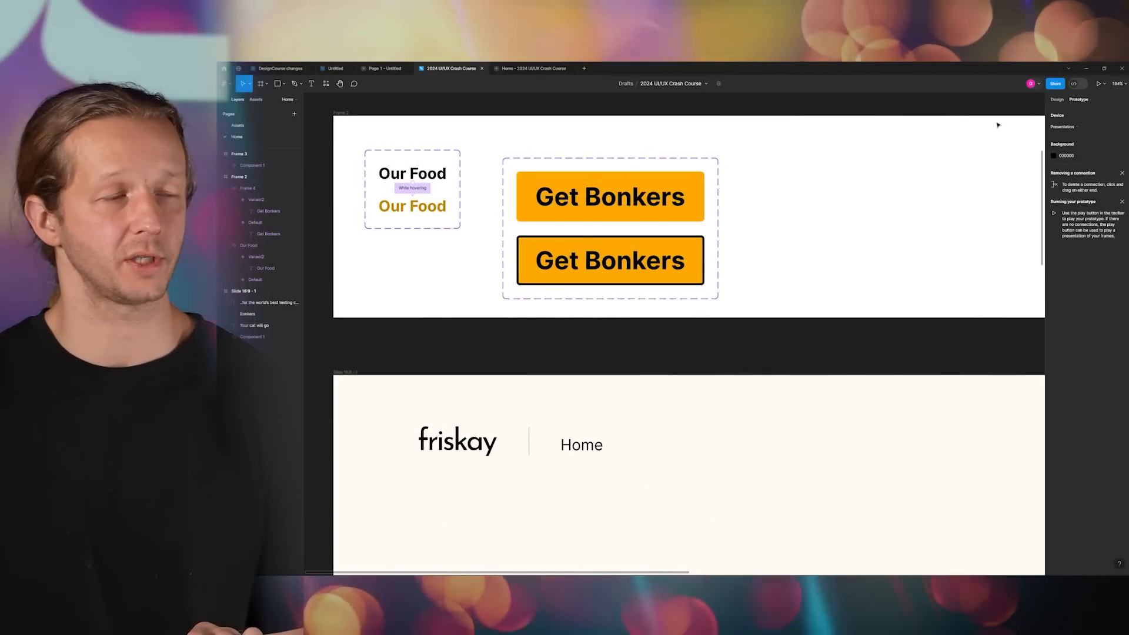
click(618, 187)
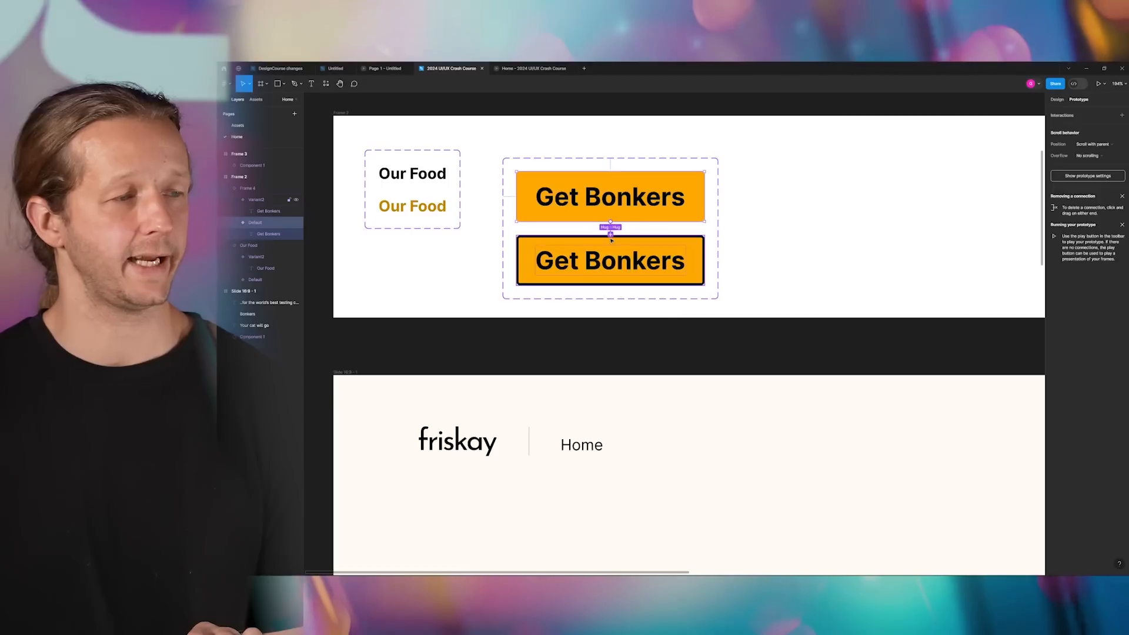
drag(611, 234, 612, 254)
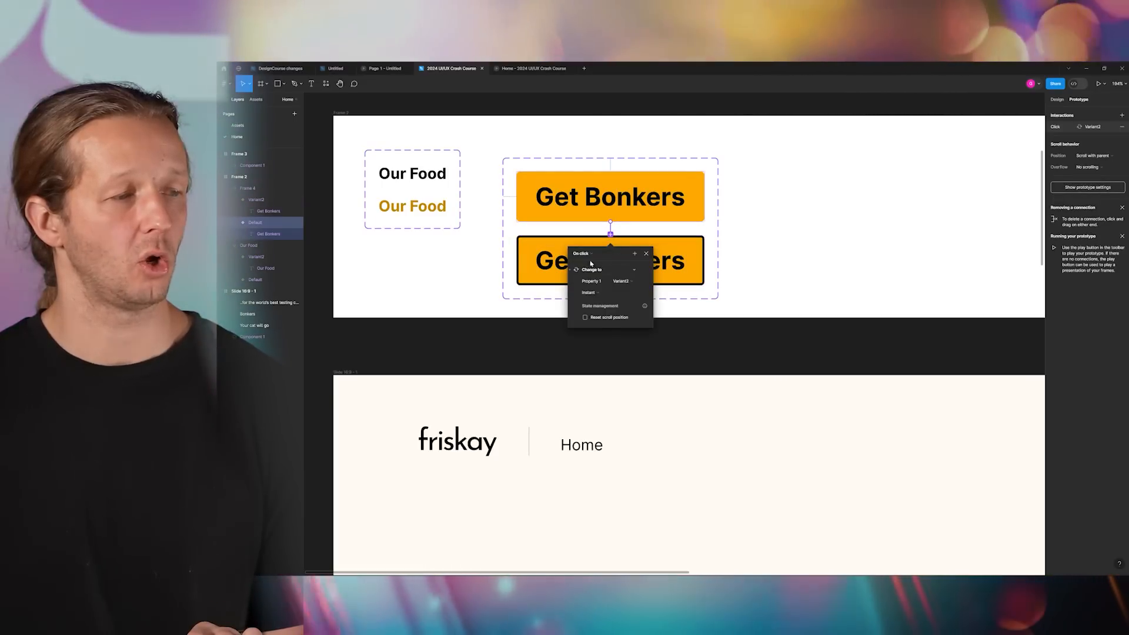
click(583, 254)
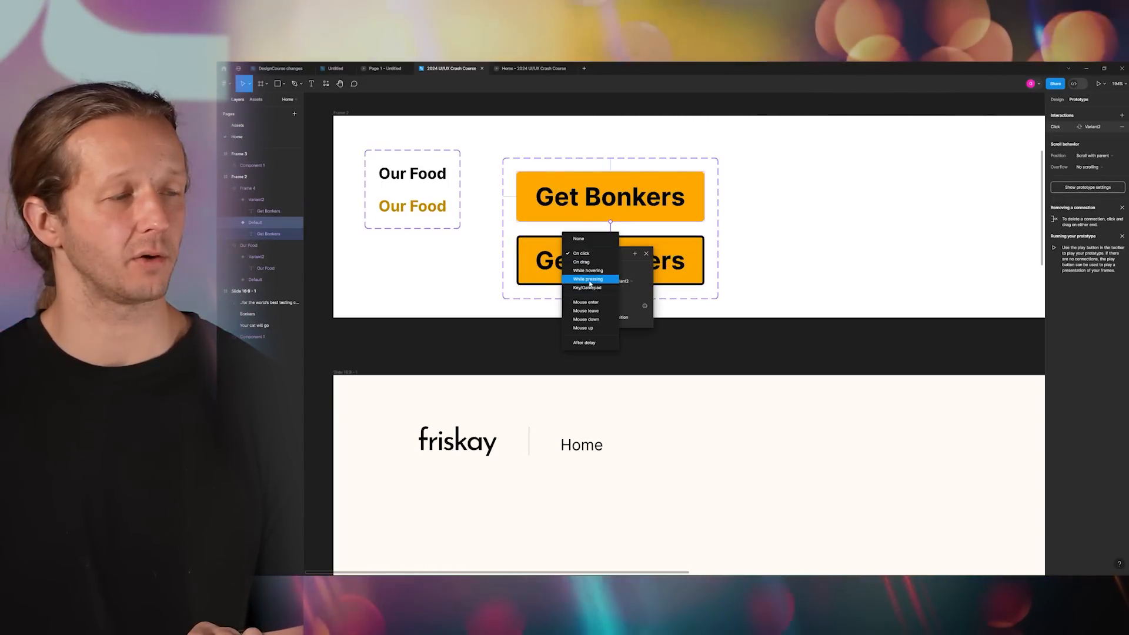
click(588, 271)
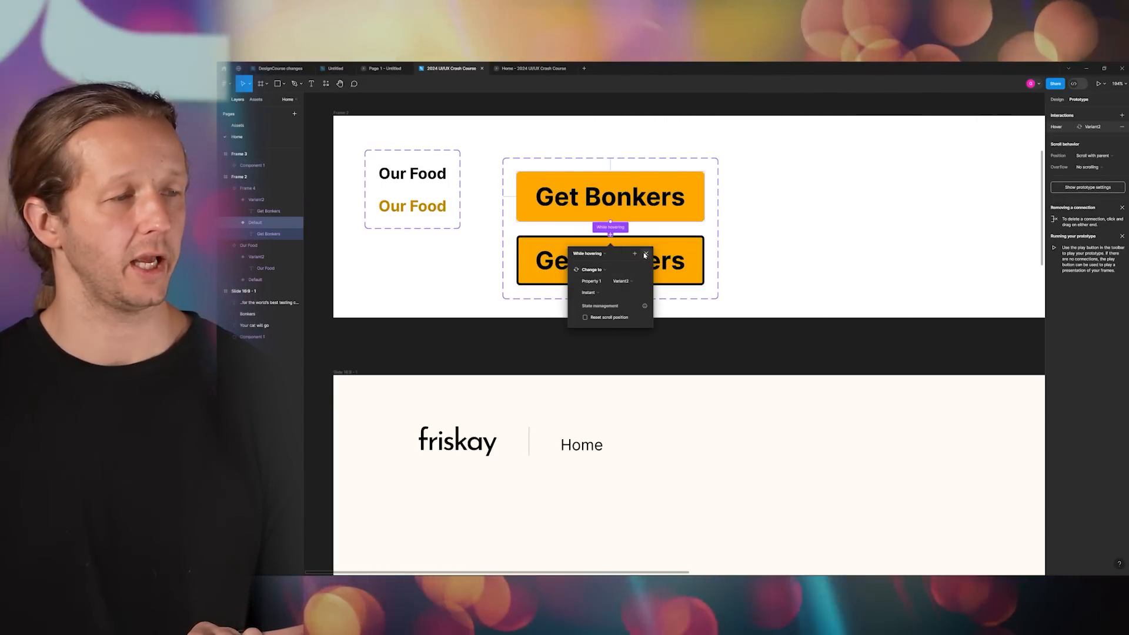
click(646, 254)
click(782, 218)
- Rename the "Get Bonkers" component set in Frame 2 as CTA
scroll(778, 242, down, 4)
drag(785, 281, 664, 228)
click(270, 188)
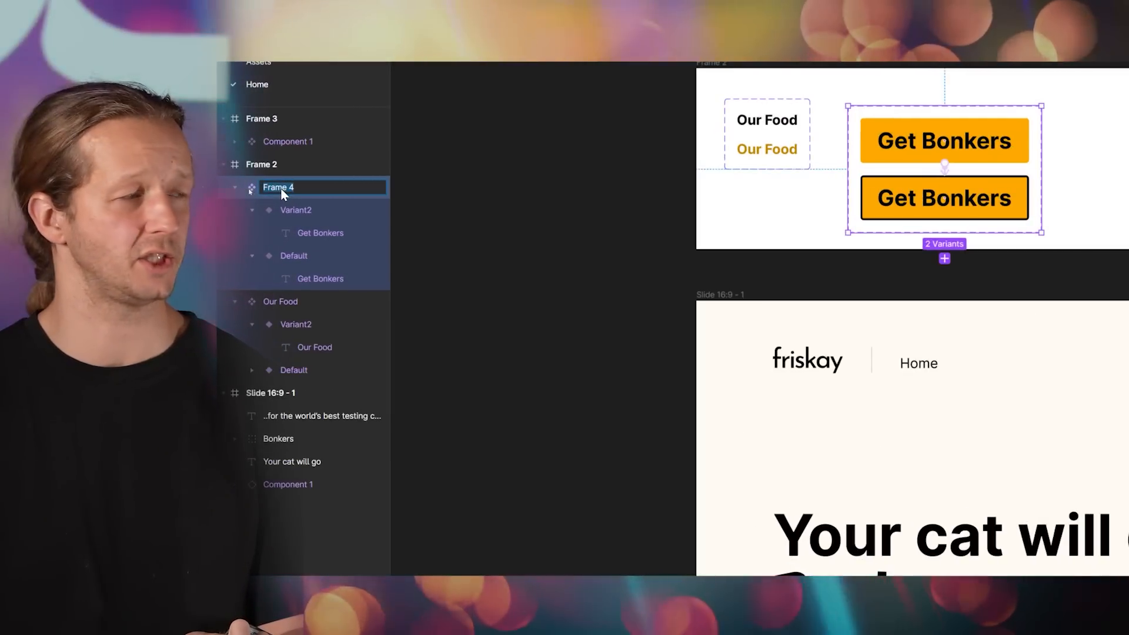
text(CTA)
key(Return)
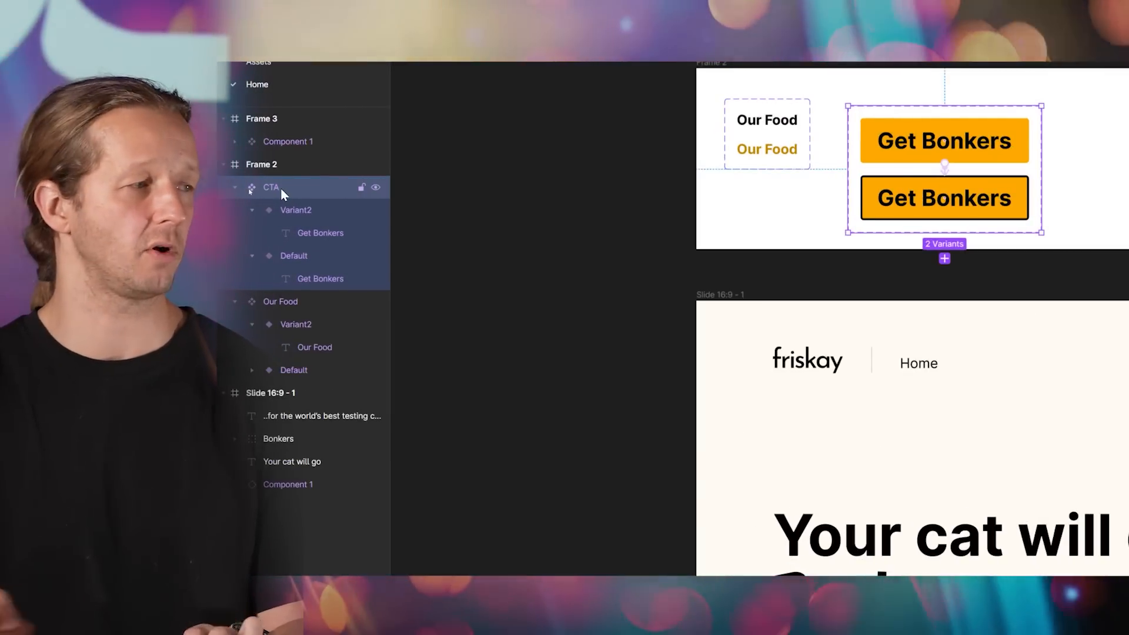
- Place a CTA instance below the hero paragraph, flush with its left edge, and test its hover state in the prototype preview
click(261, 100)
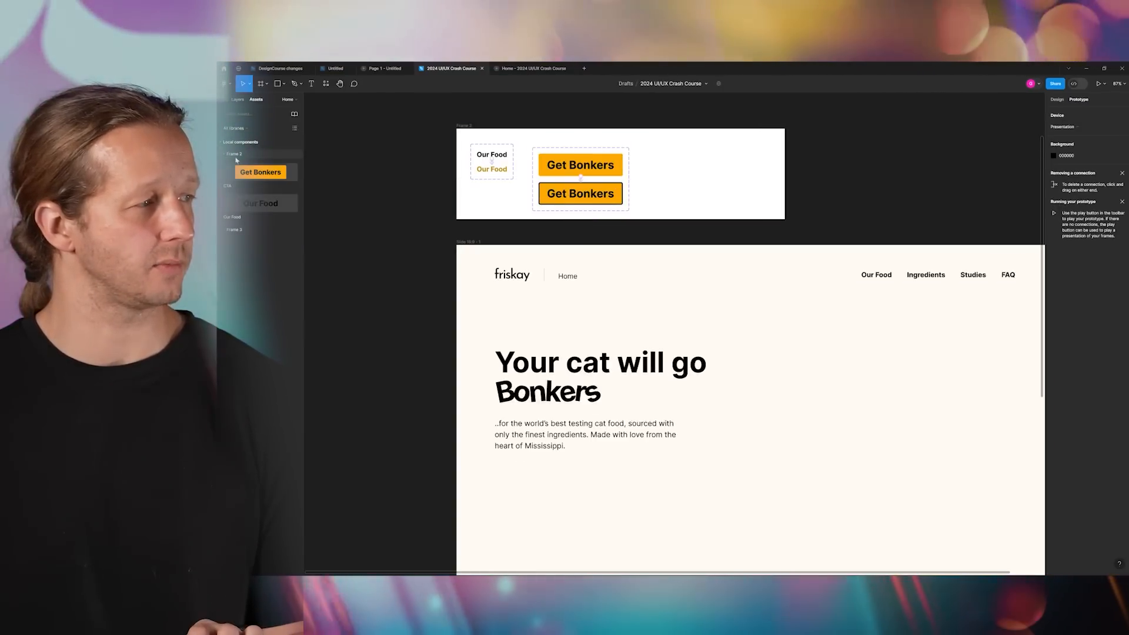
drag(252, 171, 542, 487)
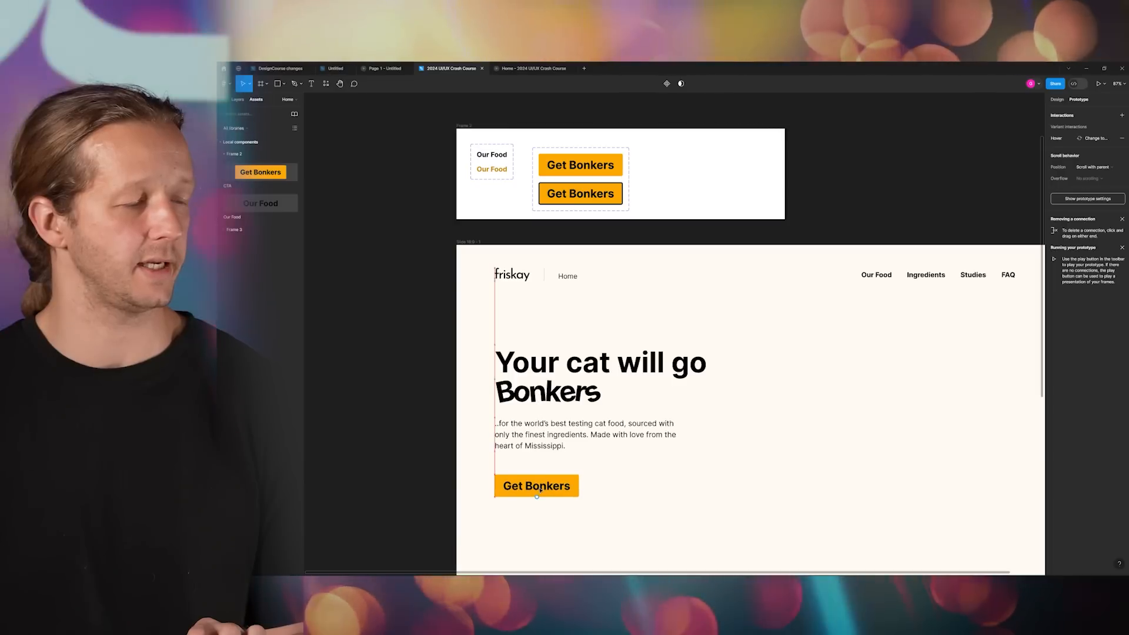
ctrl+scroll(641, 464, up, 3)
scroll(583, 307, down, 2)
click(529, 287)
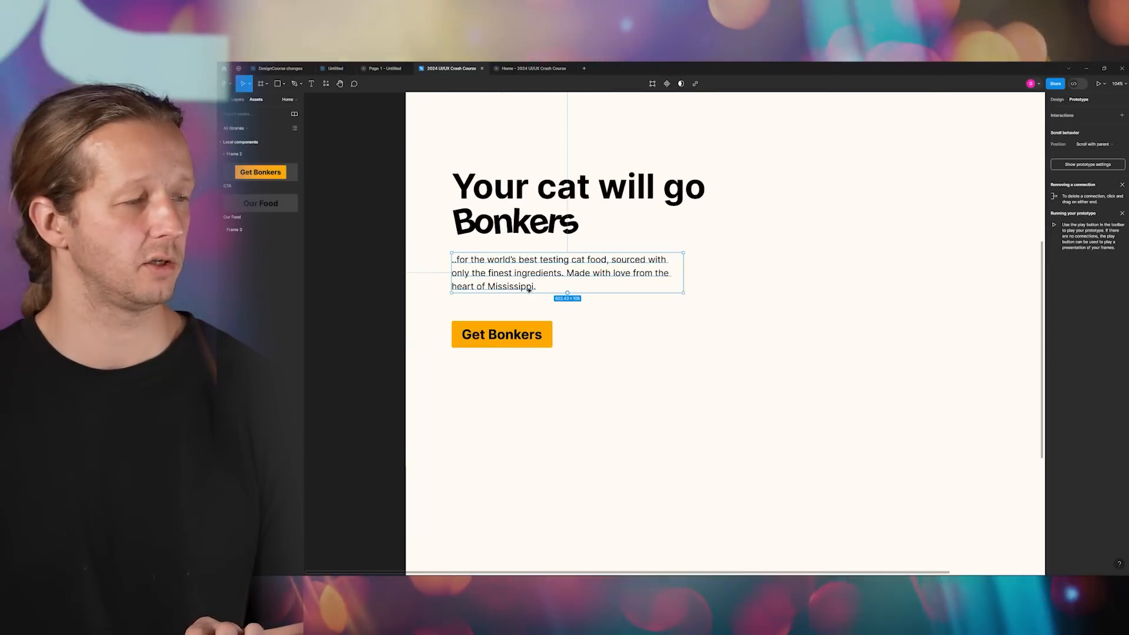
click(545, 314)
ctrl+scroll(599, 300, down, 3)
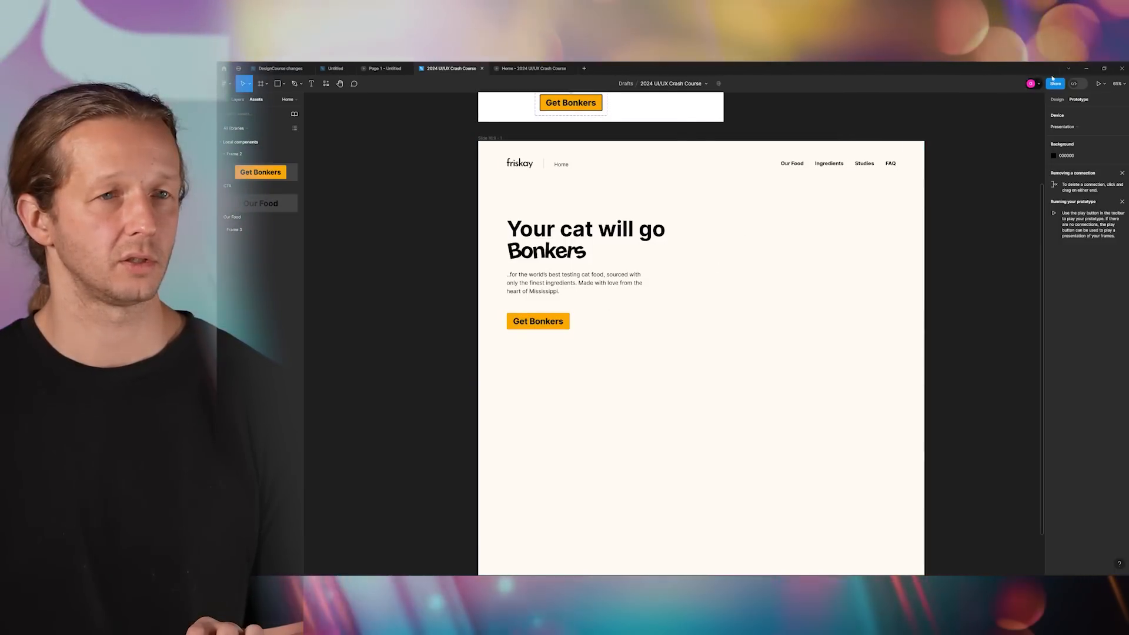
click(526, 70)
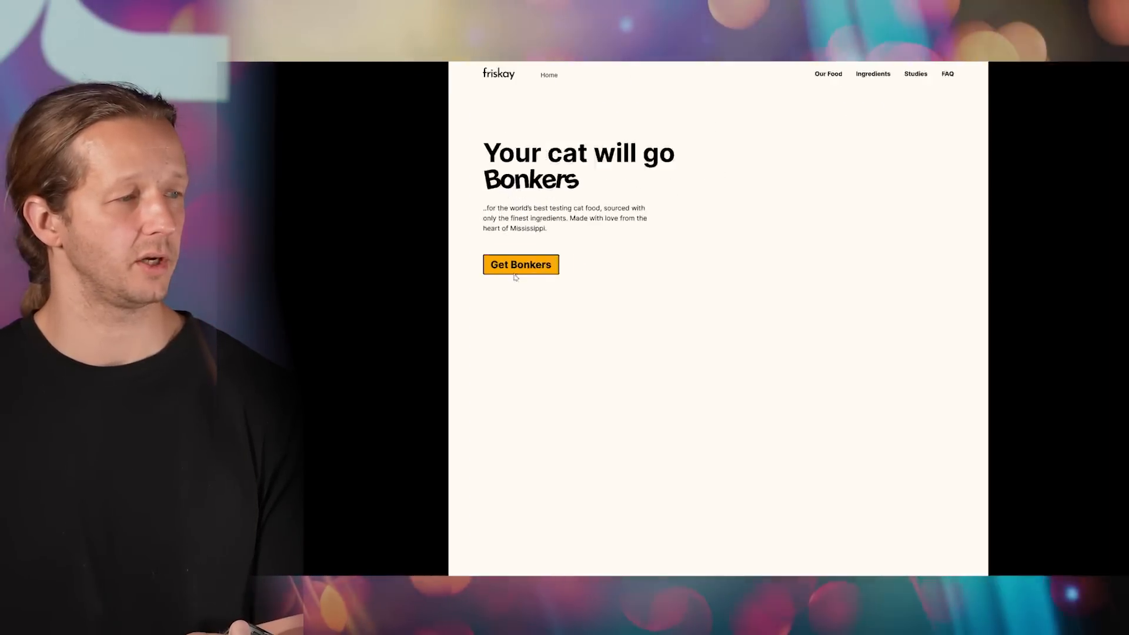
click(448, 70)
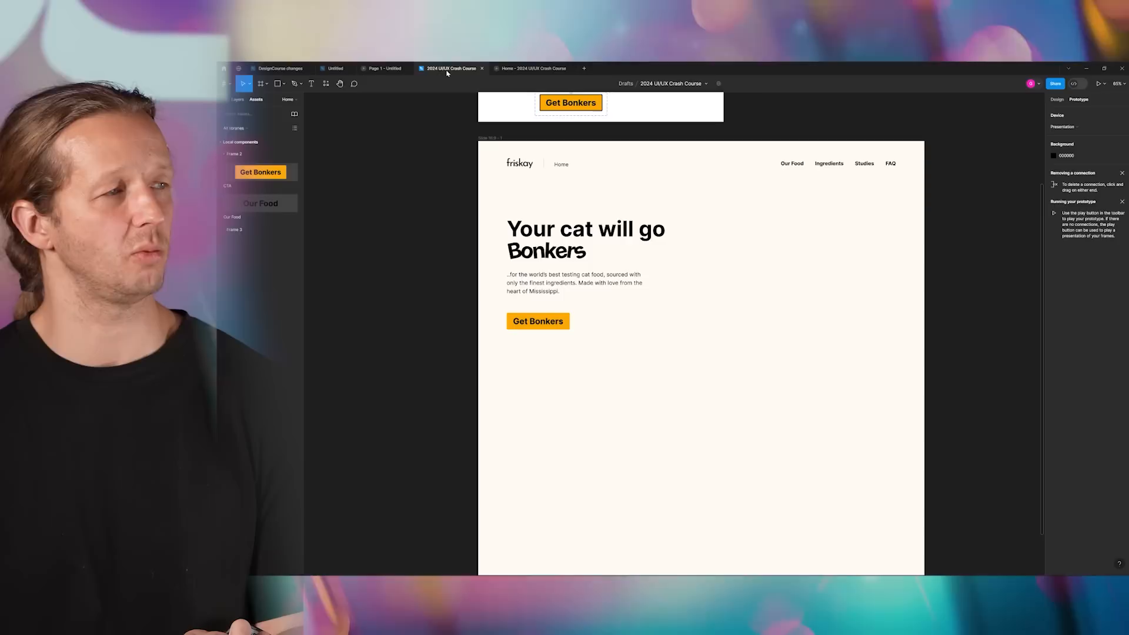
- Enlarge the hero's "Get Bonkers" button slightly from its lower right corner, keeping its left edge in line with the paragraph
click(547, 328)
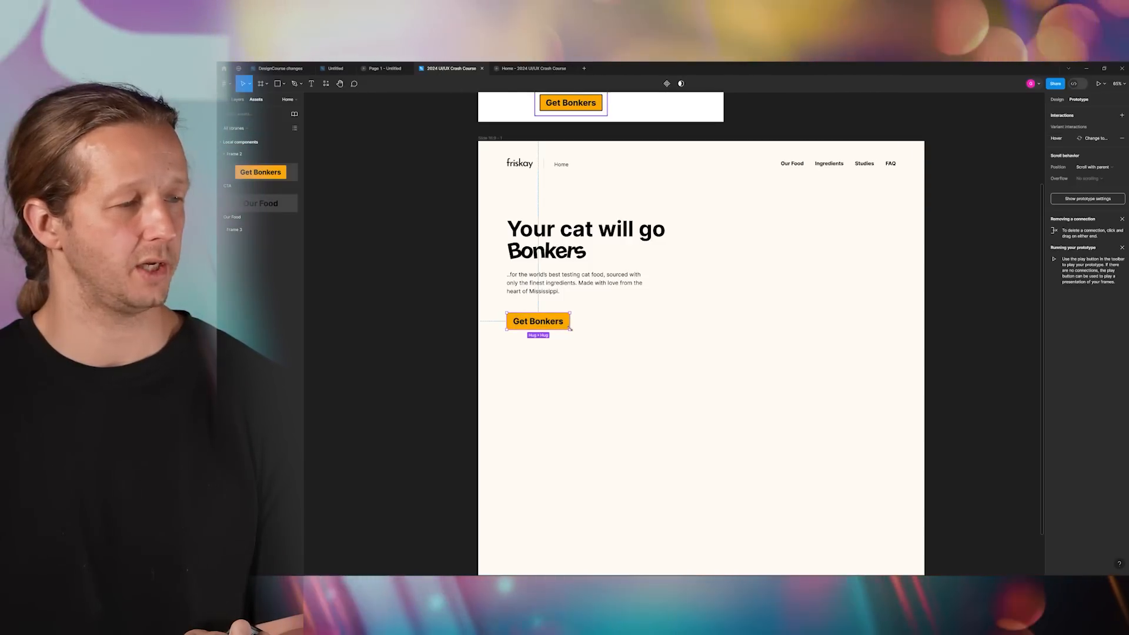
click(641, 323)
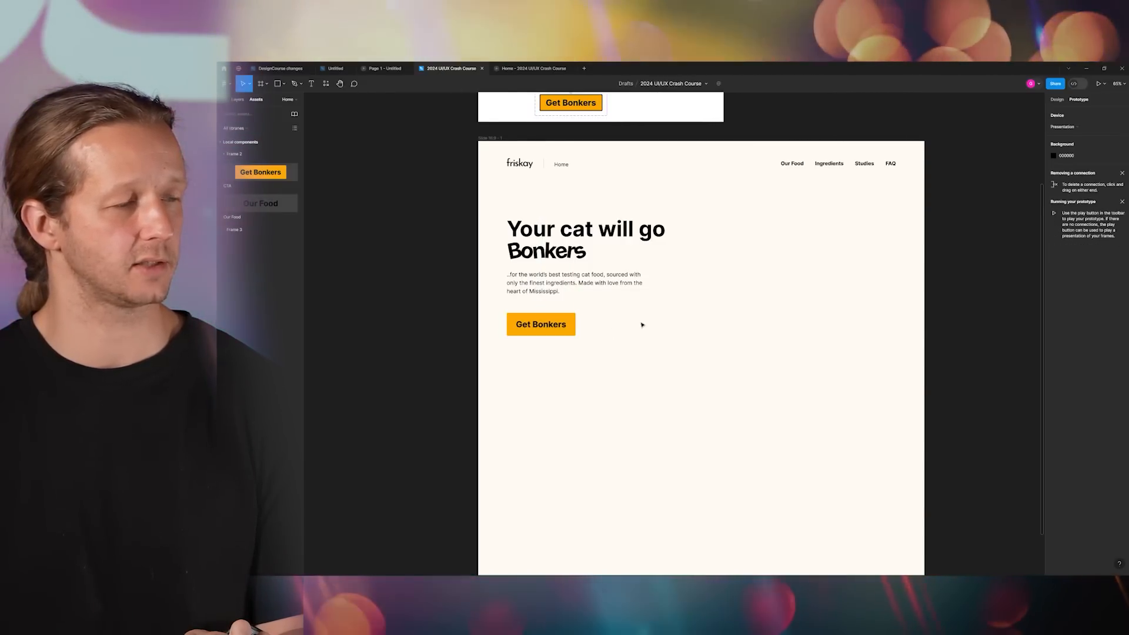
scroll(635, 317, up, 3)
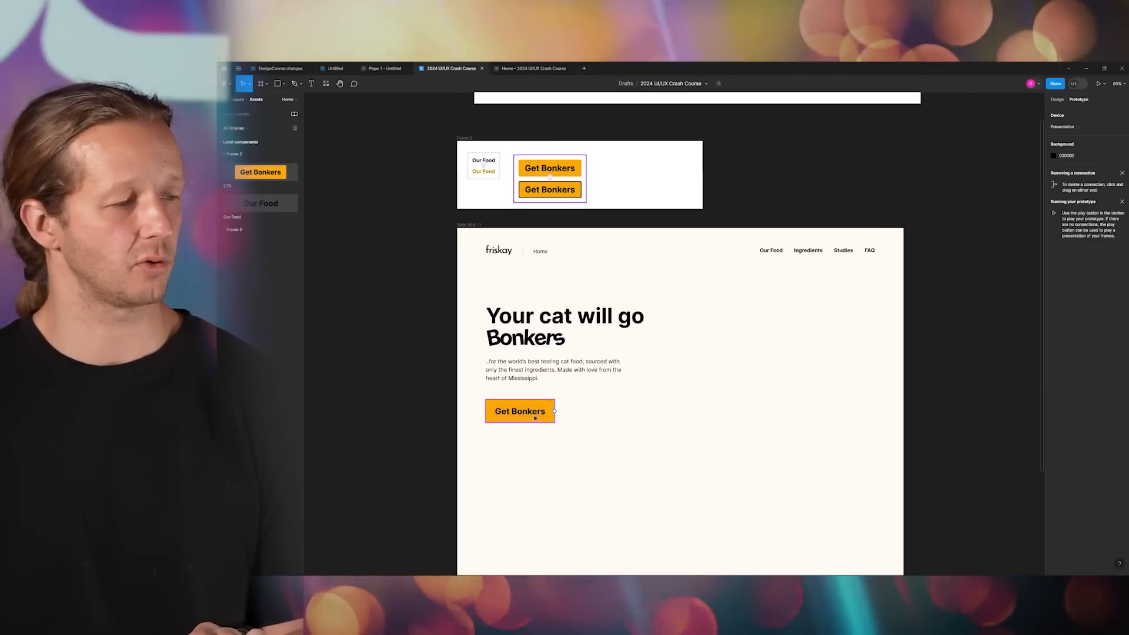
- Check the enlarged button in the prototype preview and compare it with the finished reference design's hero section
click(524, 69)
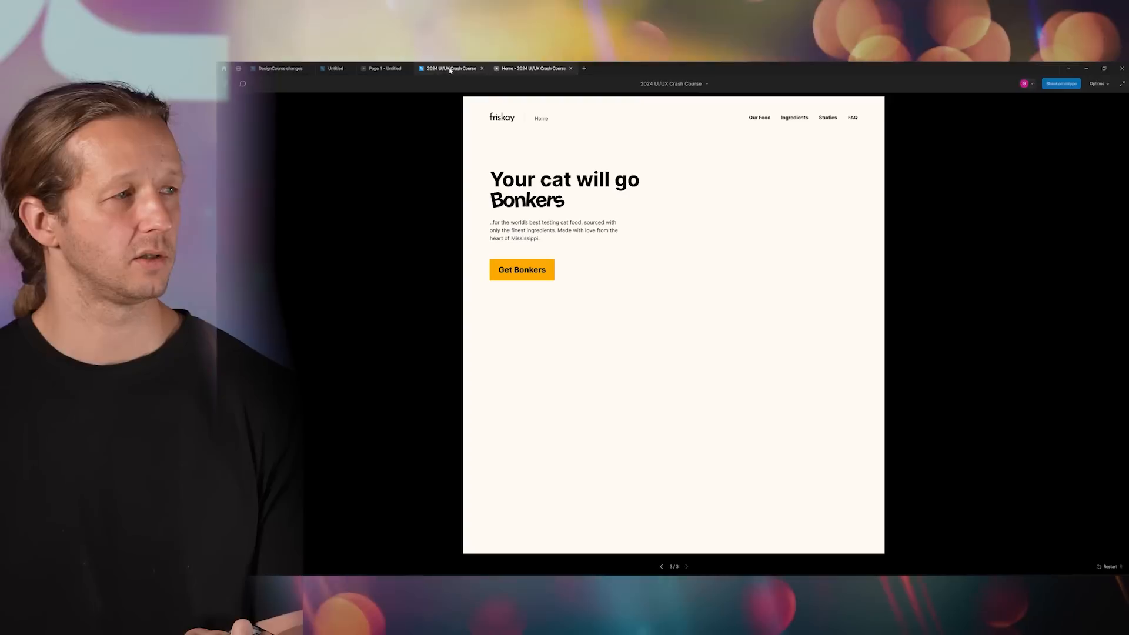
mouse_move(450, 71)
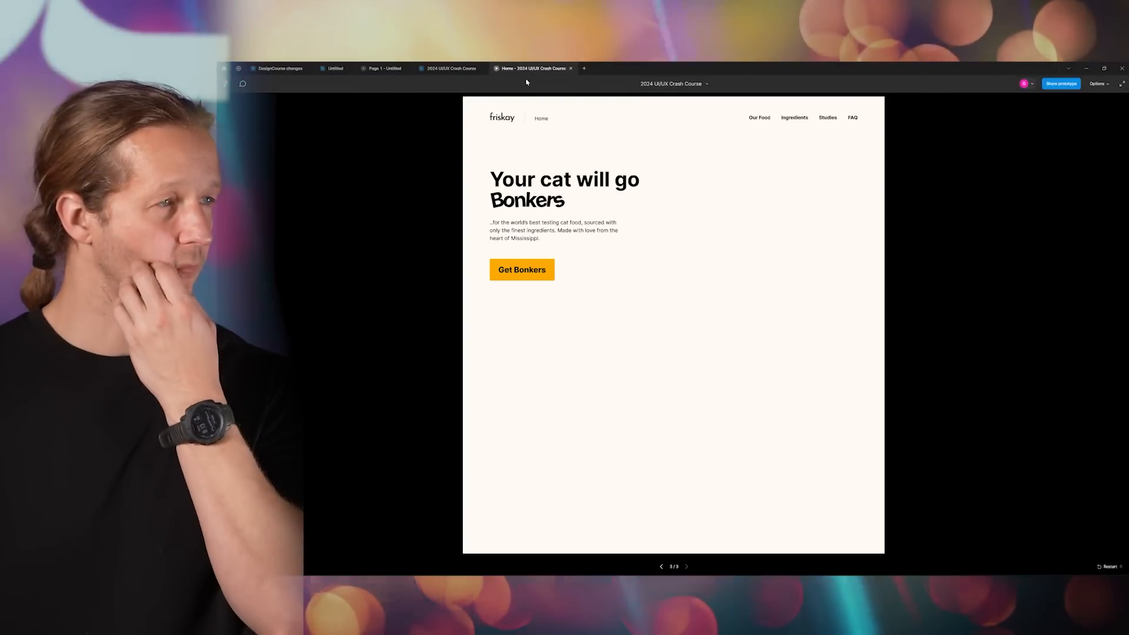
click(450, 70)
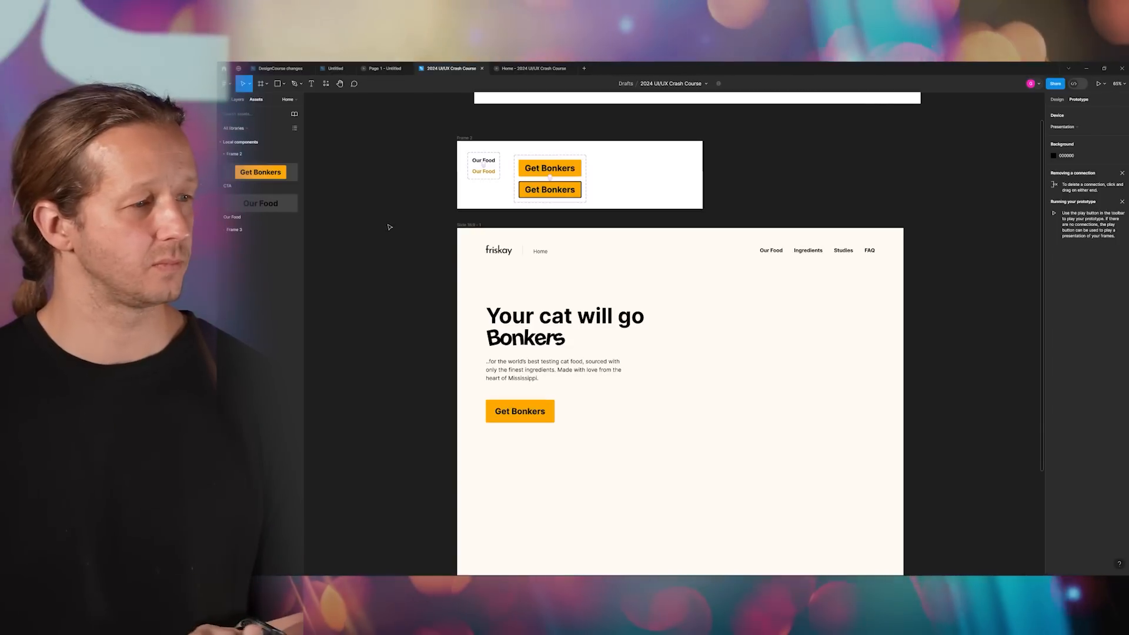
click(389, 69)
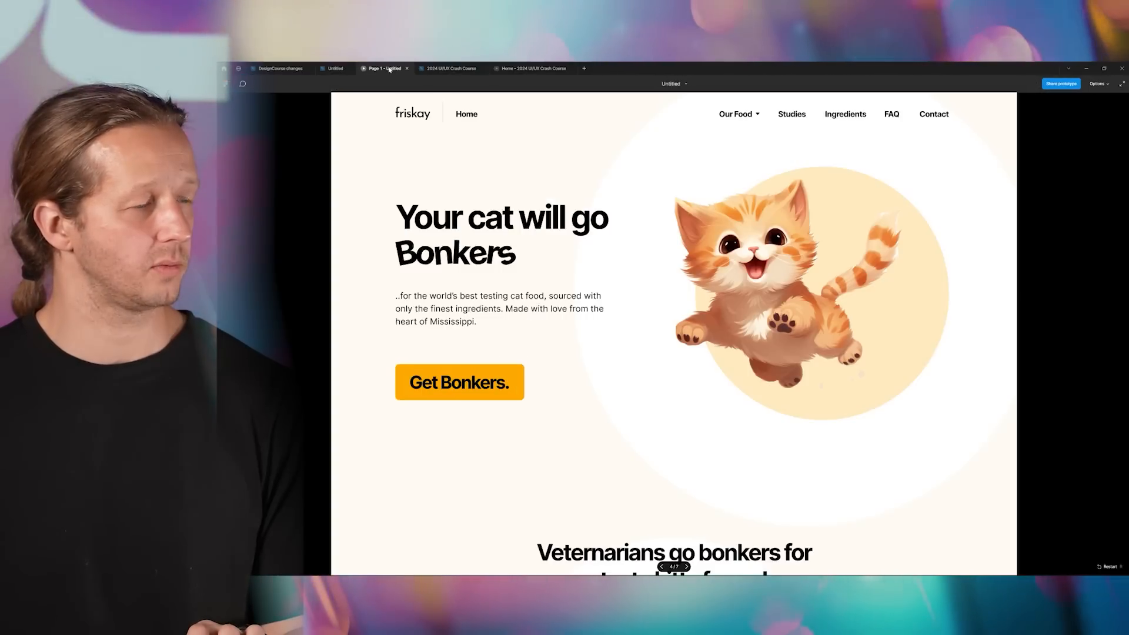
click(436, 68)
scroll(402, 184, down, 3)
mouse_move(411, 180)
mouse_down()
mouse_move(453, 212)
mouse_move(412, 157)
mouse_up()
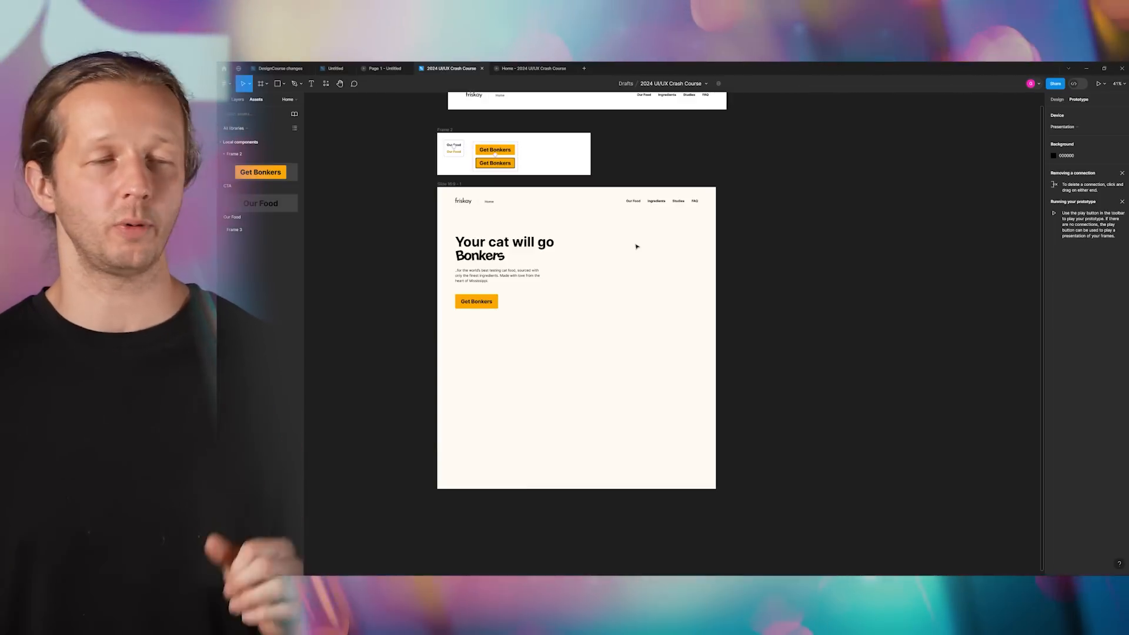
drag(566, 228, 694, 321)
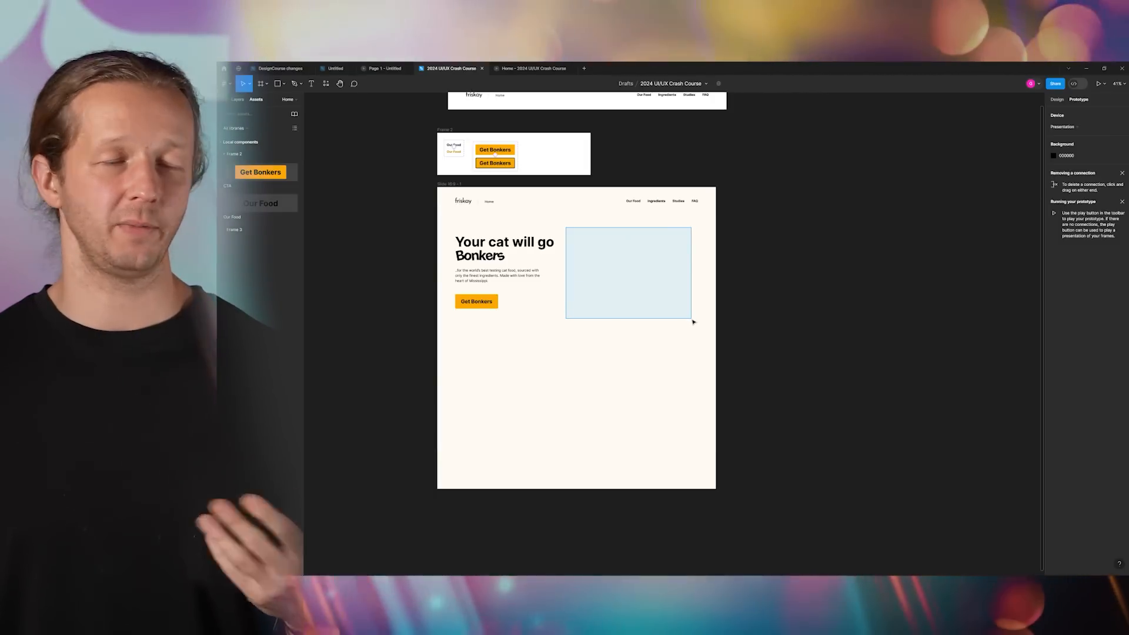
drag(694, 321, 693, 321)
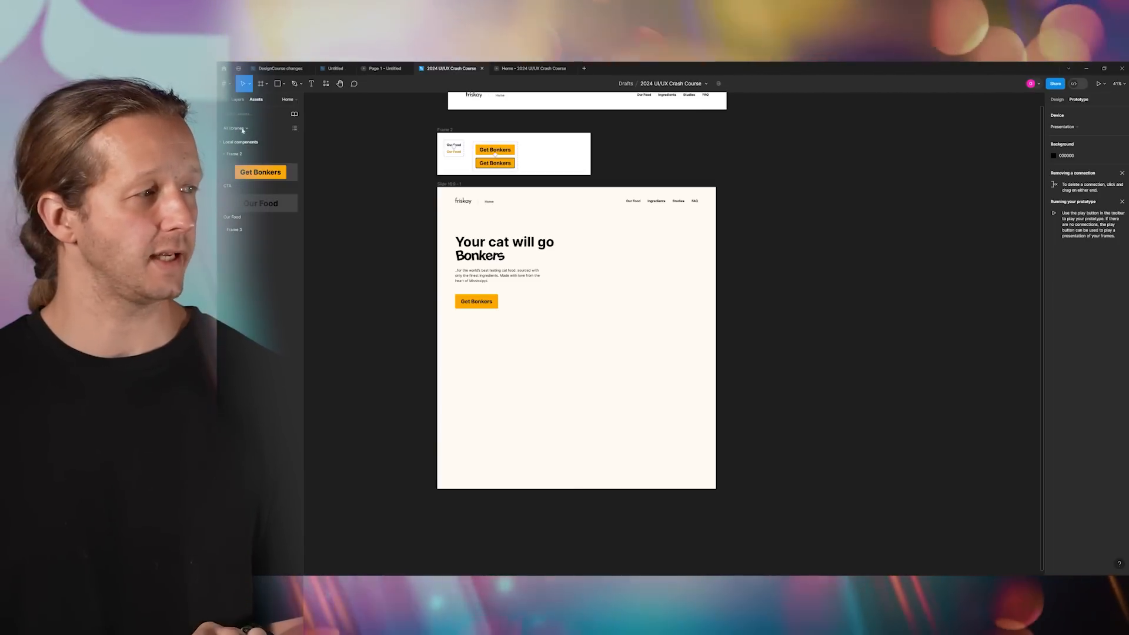
- Examine the jumping kitten illustration and the other artwork on the Assets page for use in the hero section
click(238, 100)
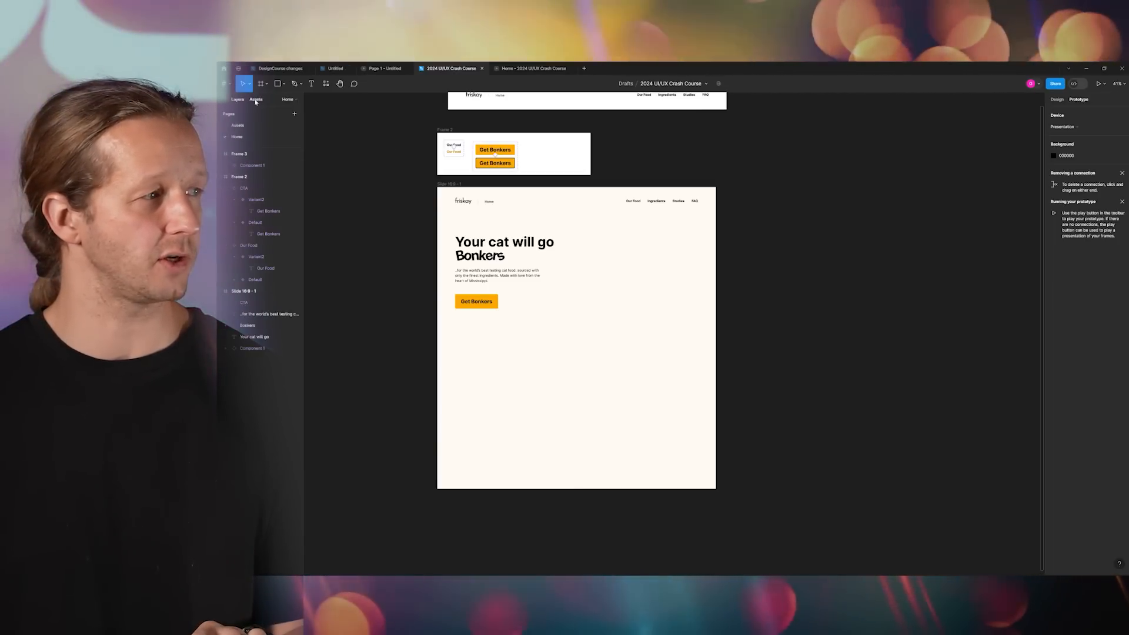
click(259, 125)
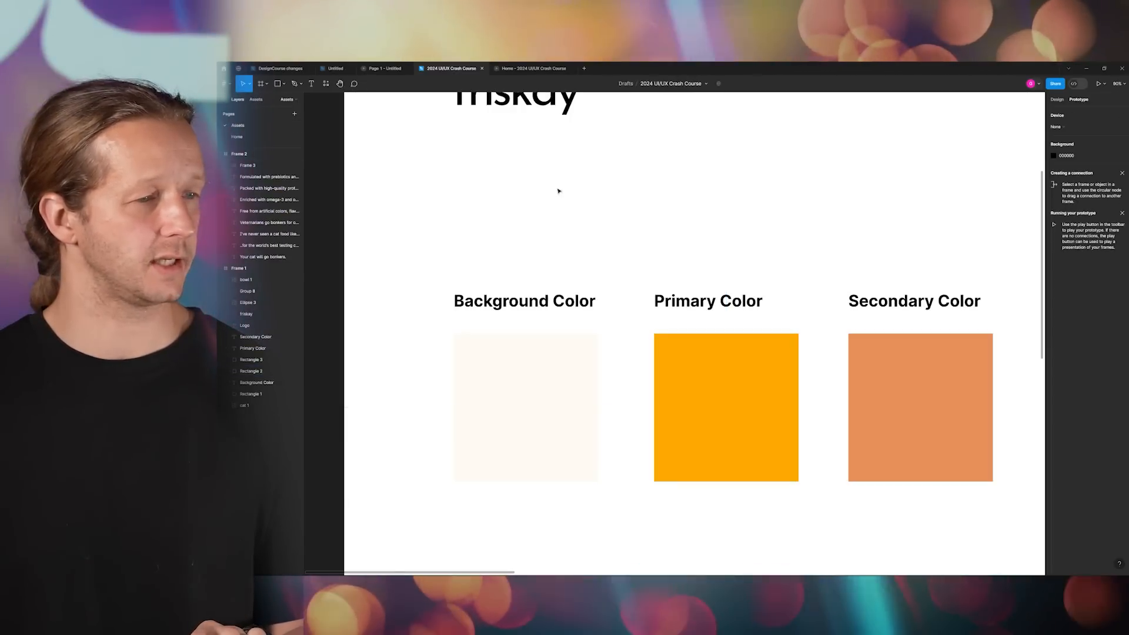
ctrl+scroll(693, 222, down, 5)
scroll(765, 259, down, 2)
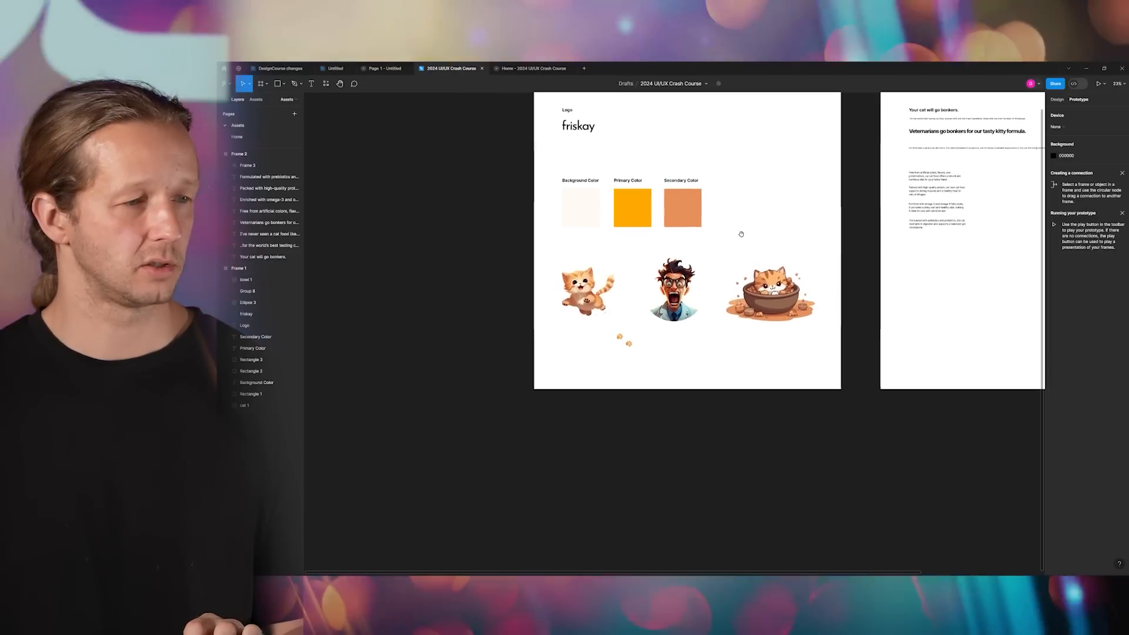
click(609, 294)
ctrl+scroll(585, 291, up, 5)
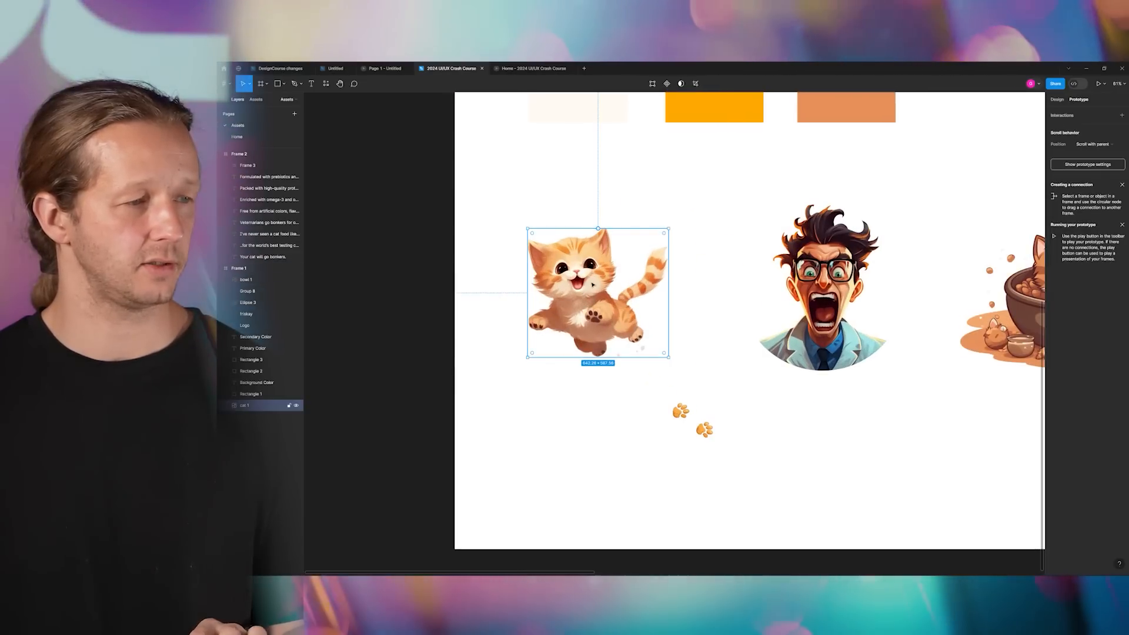
ctrl+scroll(593, 286, up, 4)
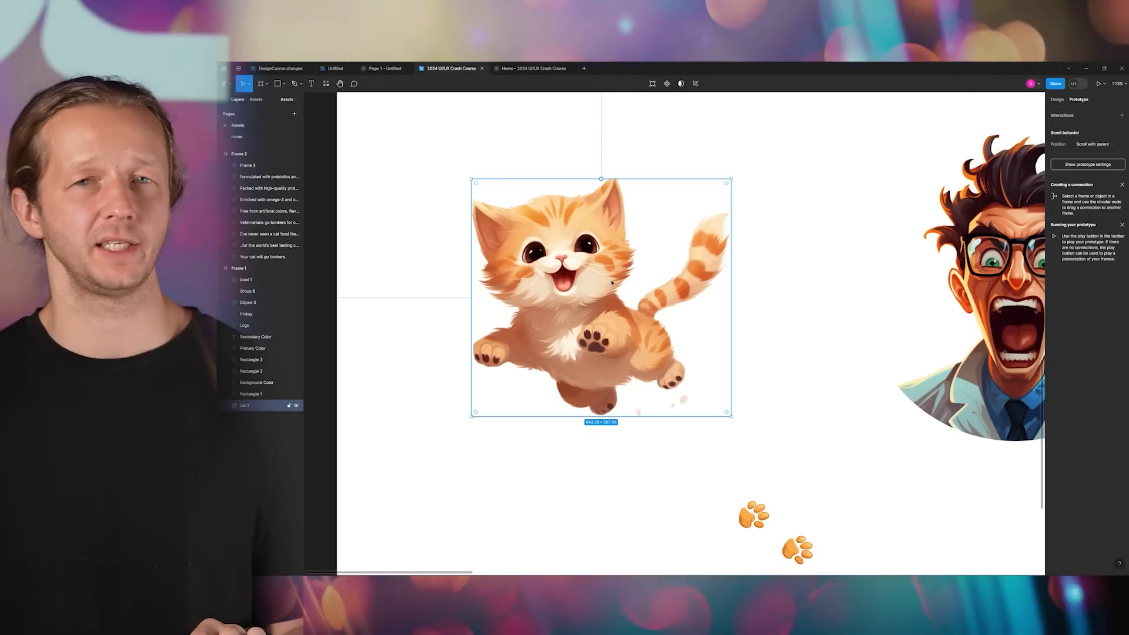
scroll(959, 288, up, 1)
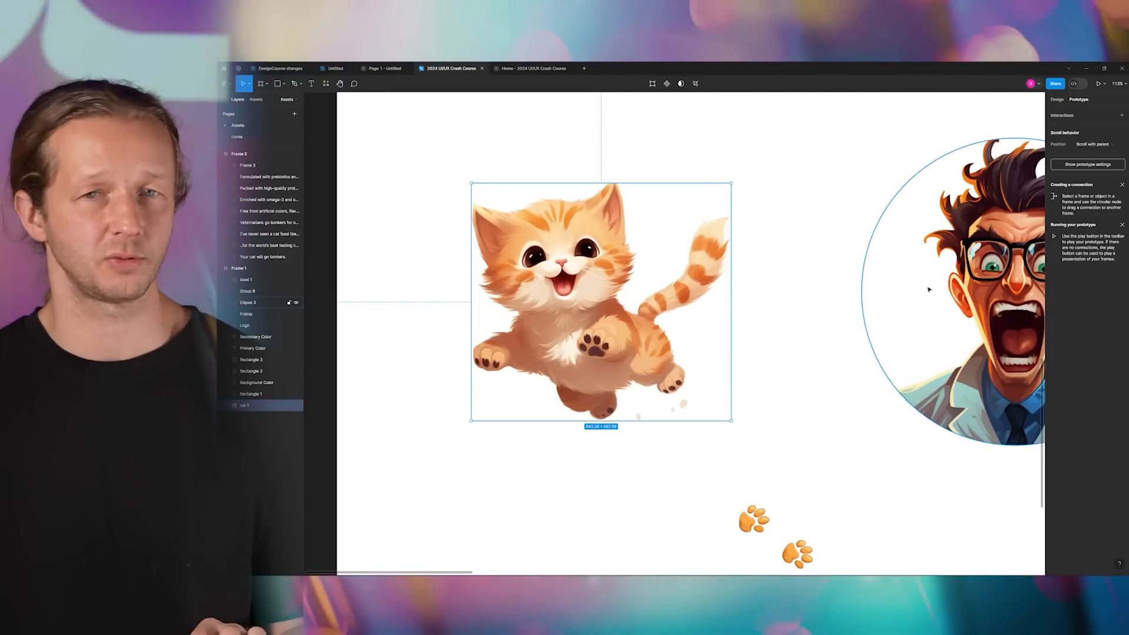
scroll(929, 289, down, 6)
click(685, 214)
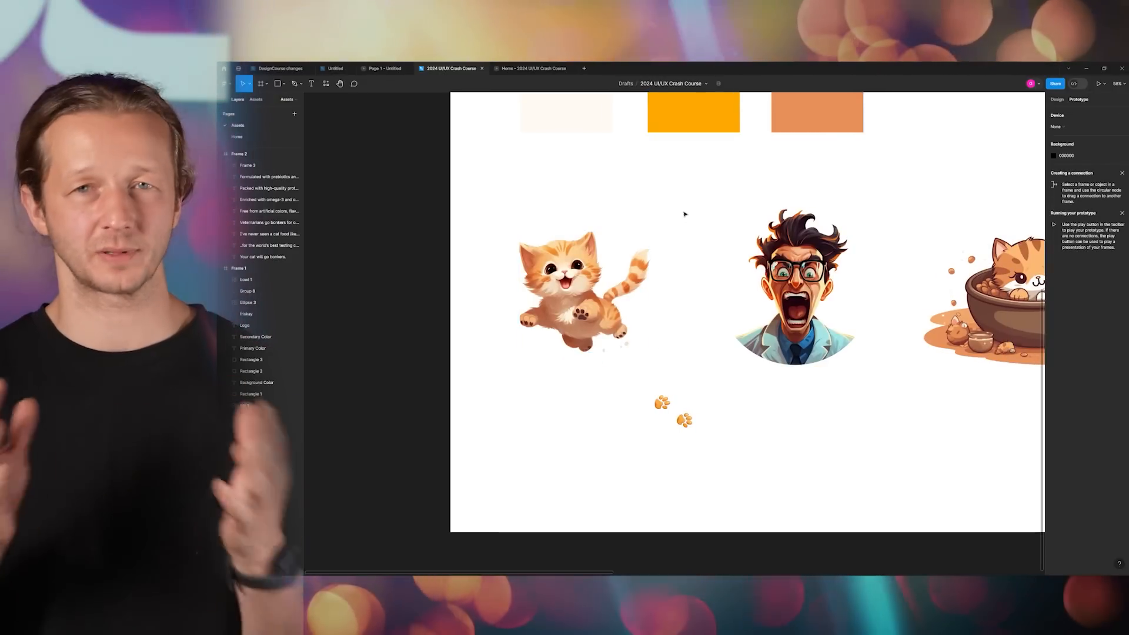
- Copy the jumping kitten illustration from the Assets page into the Home page's hero, placing it to the right of the heading and paragraph
click(570, 283)
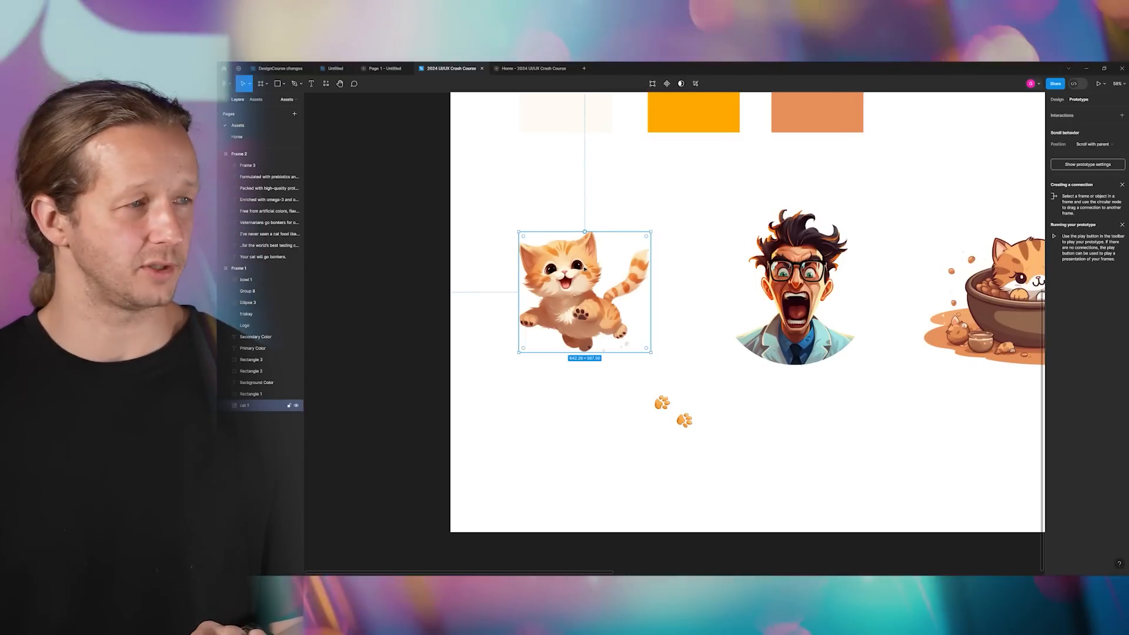
click(577, 220)
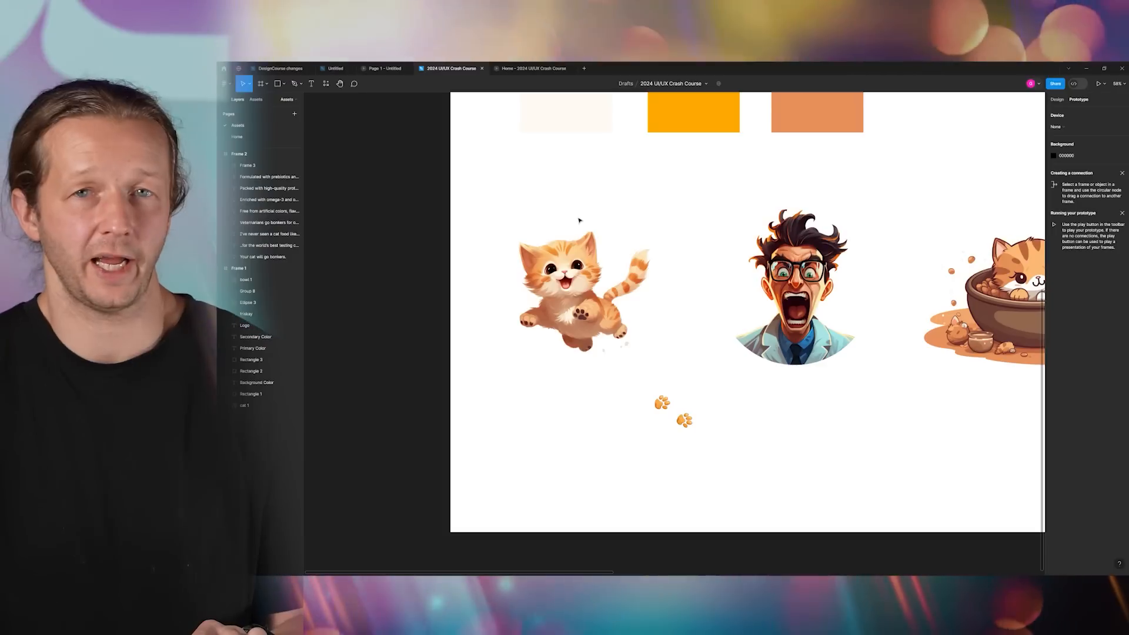
click(580, 234)
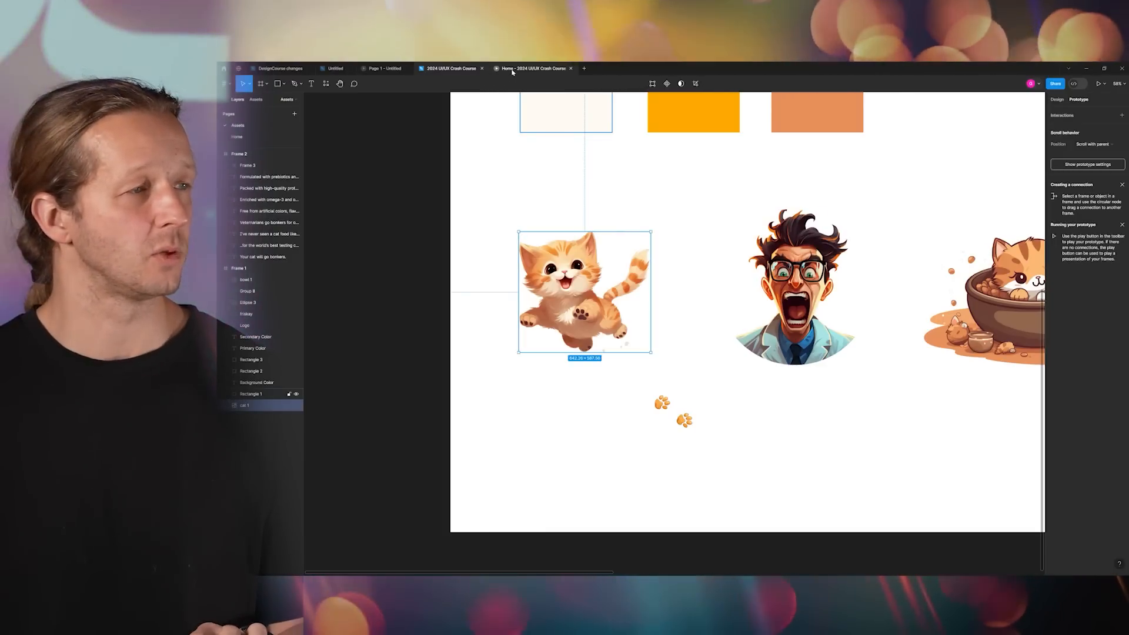
click(241, 138)
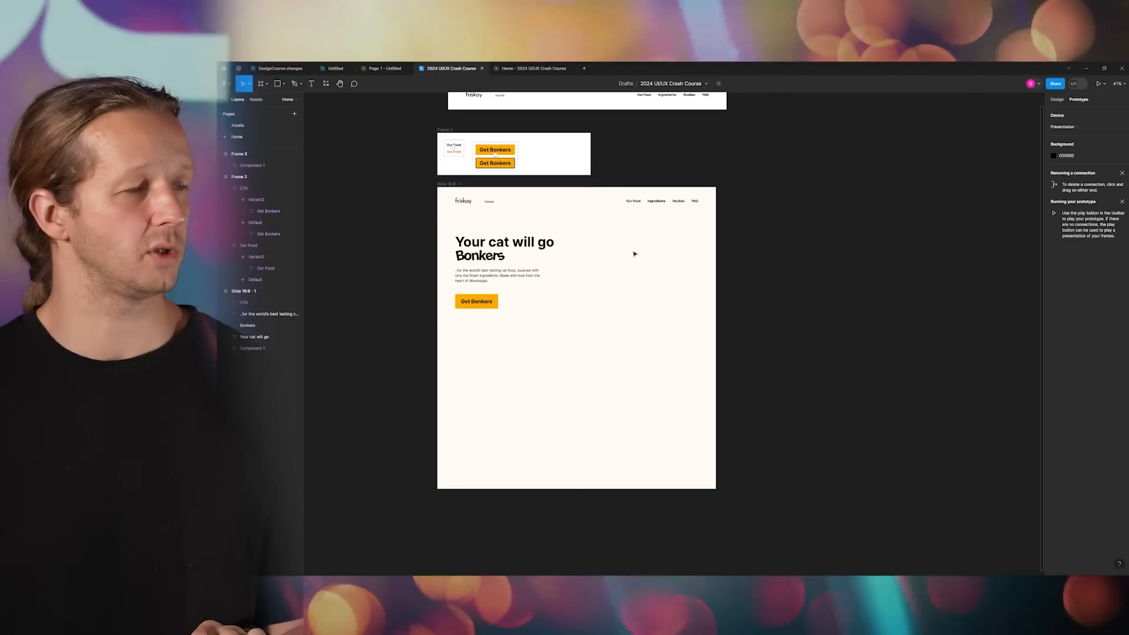
scroll(625, 278, up, 2)
key(ctrl+v)
drag(665, 329, 631, 272)
scroll(521, 255, up, 2)
scroll(521, 255, up, 2)
scroll(580, 244, left, 2)
drag(711, 274, 715, 274)
click(593, 316)
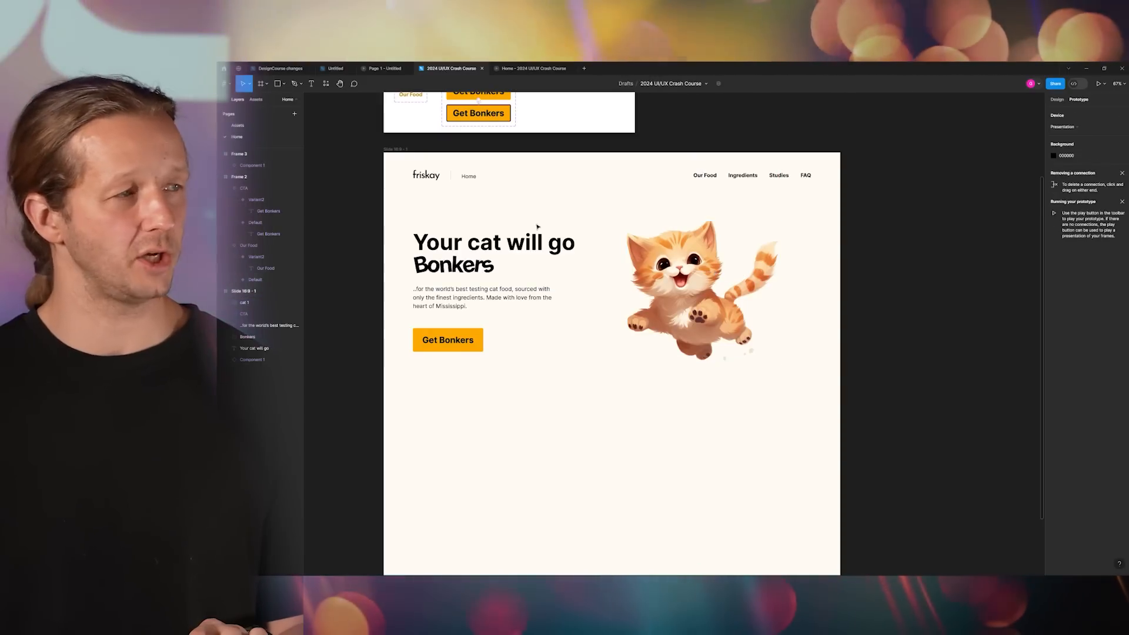
- Draw a circle about 703 px in diameter with the Ellipse tool, covering the kitten in the hero
click(285, 86)
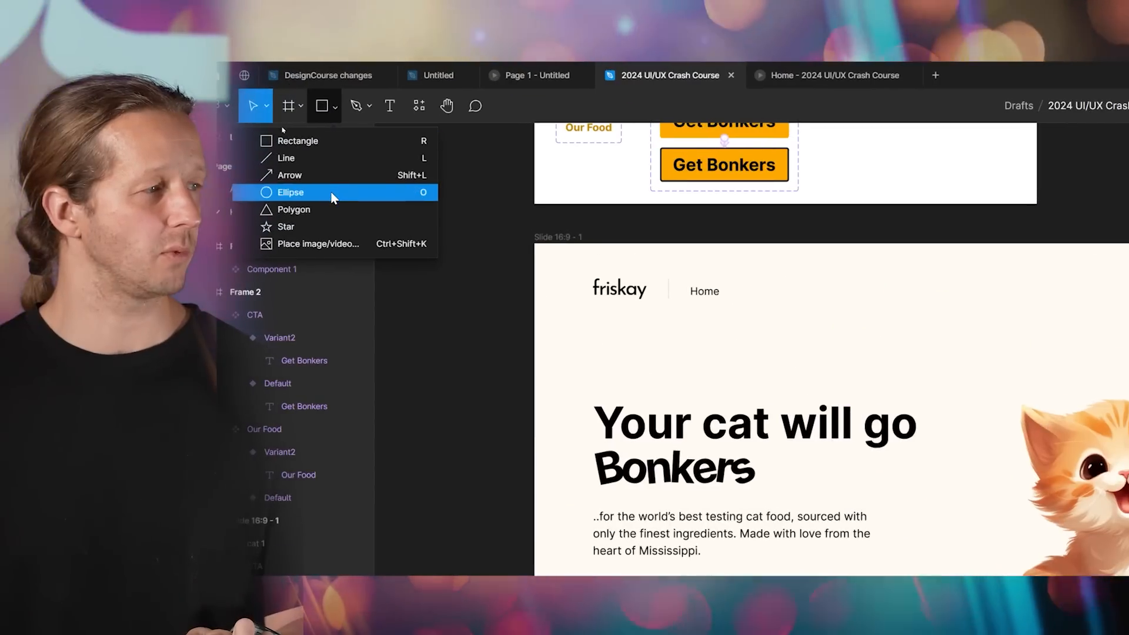
click(282, 127)
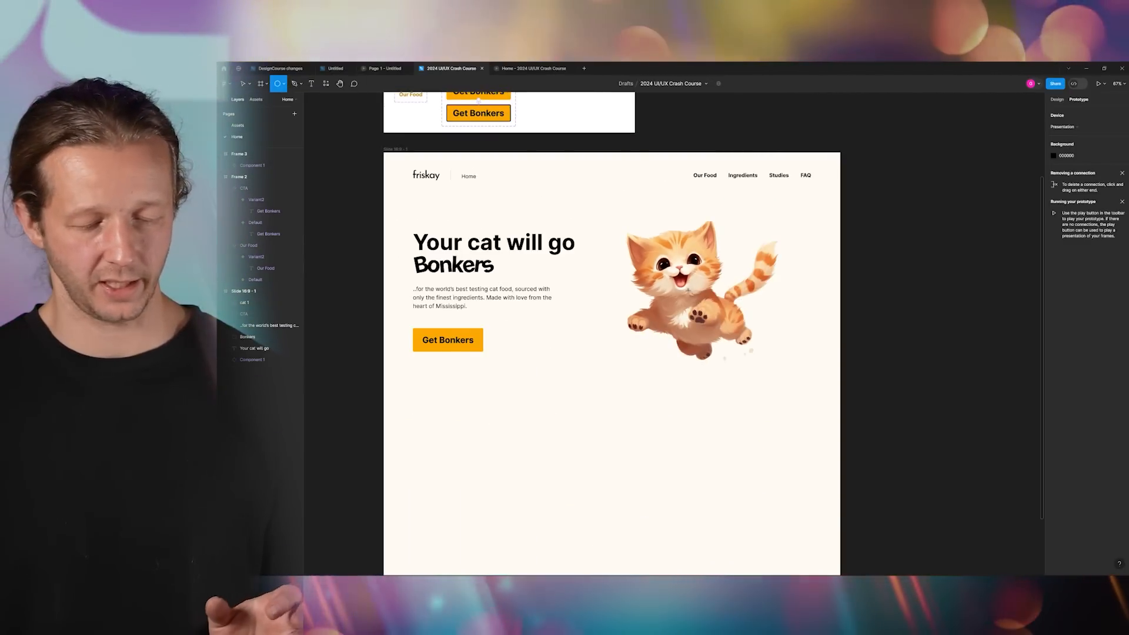
mouse_move(688, 290)
mouse_down()
mouse_move(756, 361)
mouse_move(712, 303)
mouse_move(773, 341)
mouse_up()
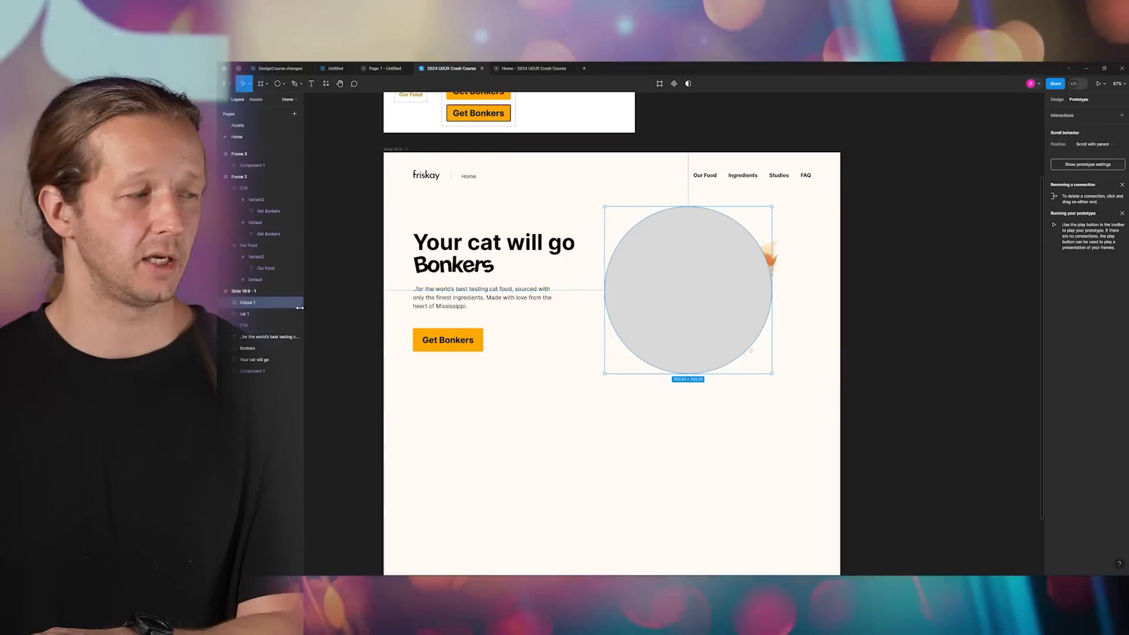
- Send the grey circle to the back of the hero frame so it sits behind the kitten
drag(247, 378, 247, 378)
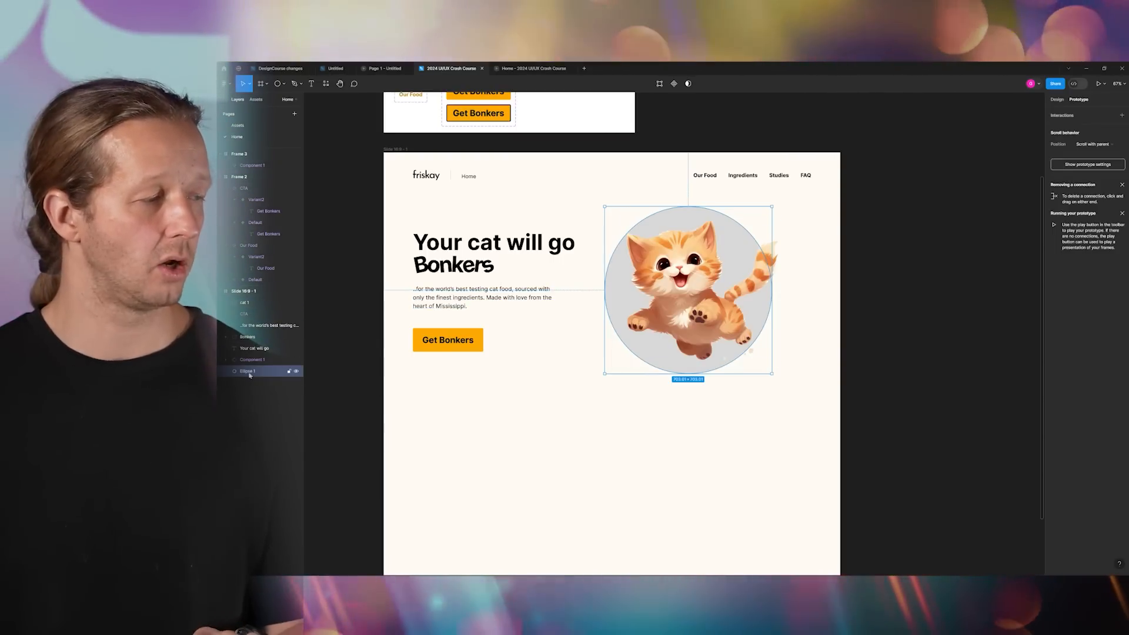
key(ctrl+z)
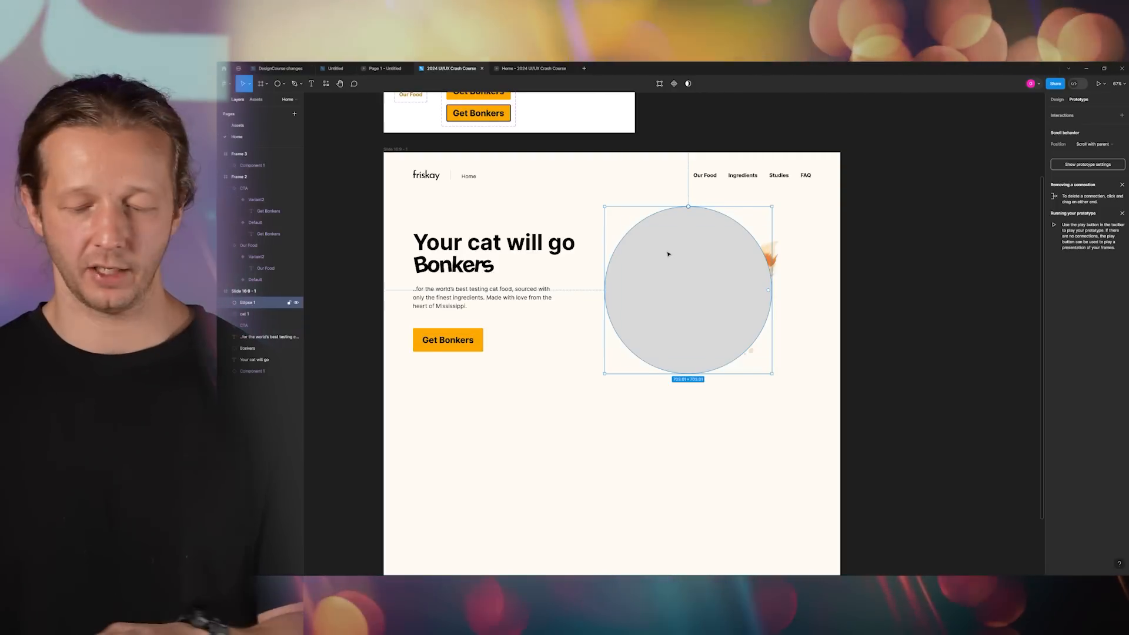
key([)
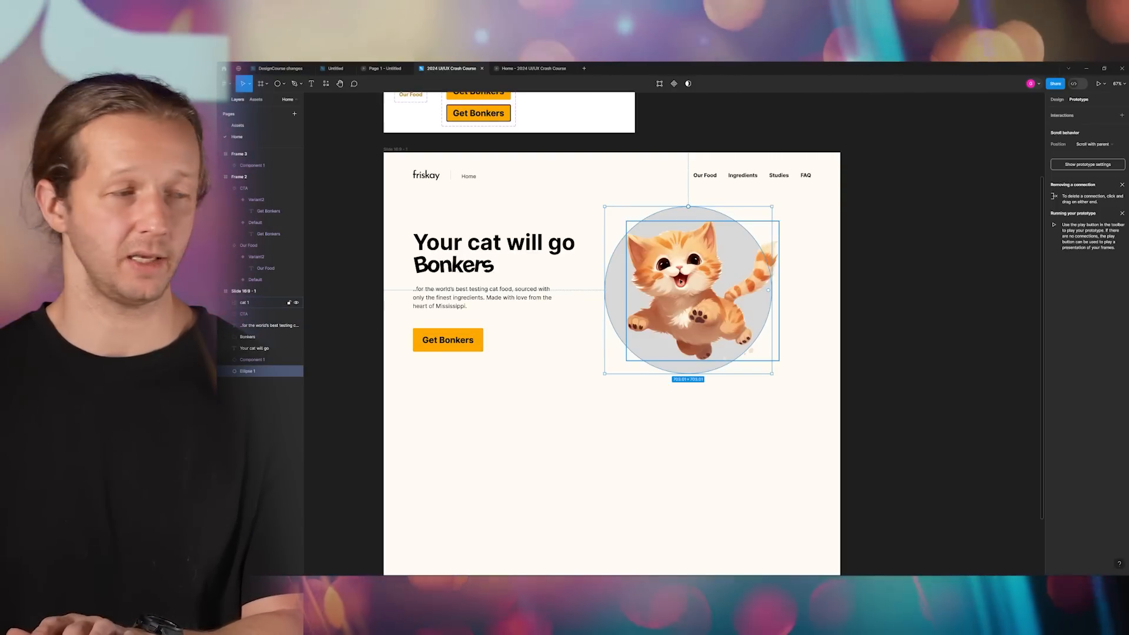
key(])
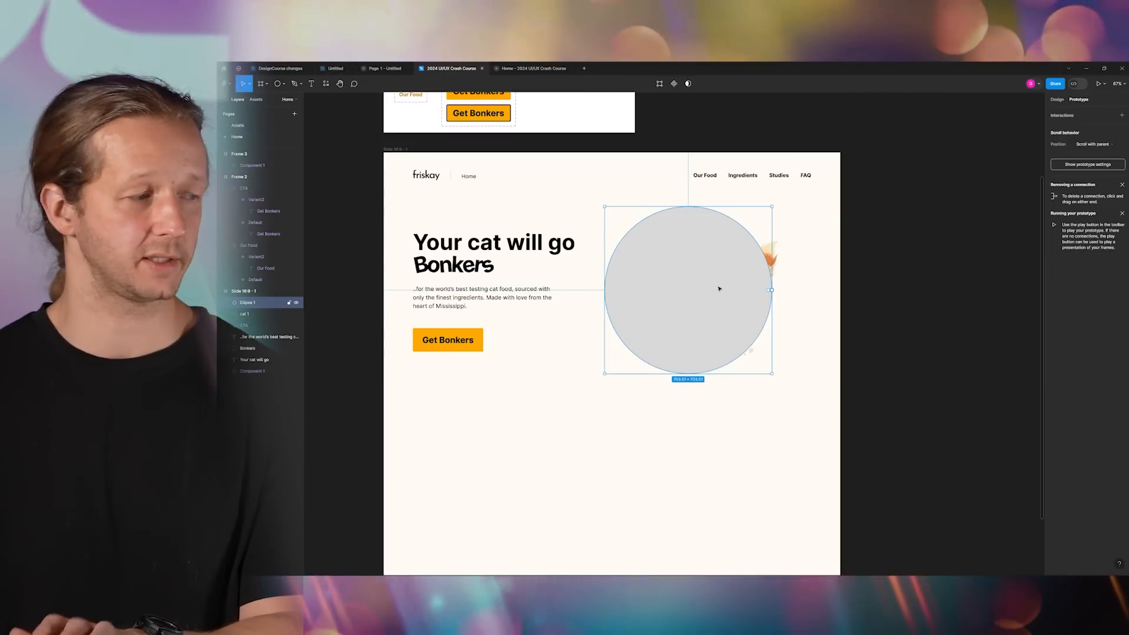
key([)
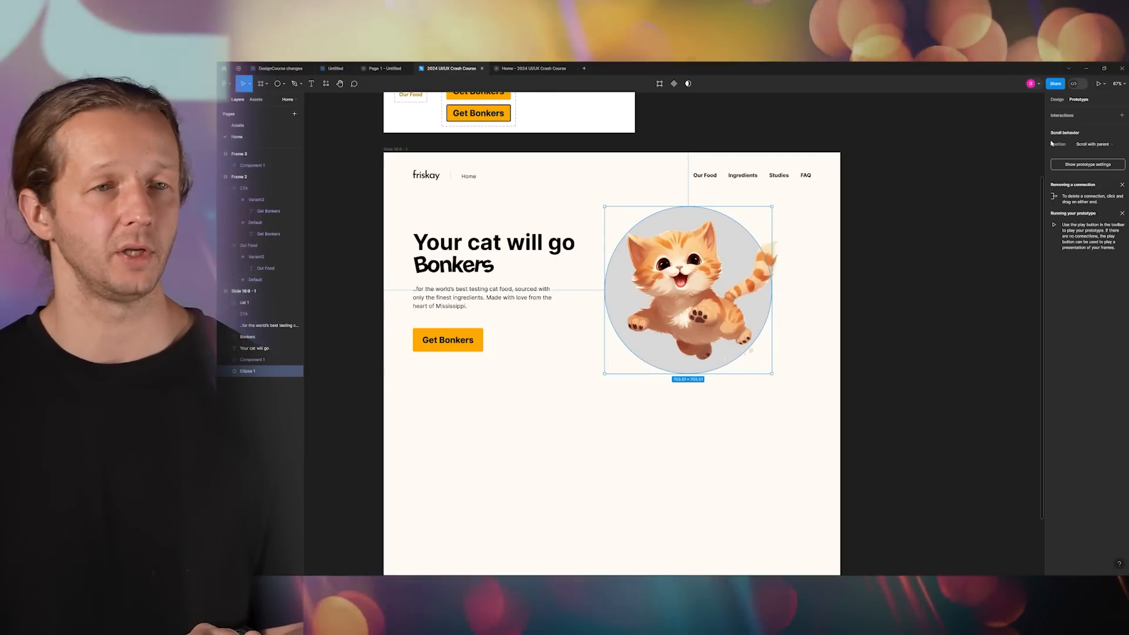
click(819, 217)
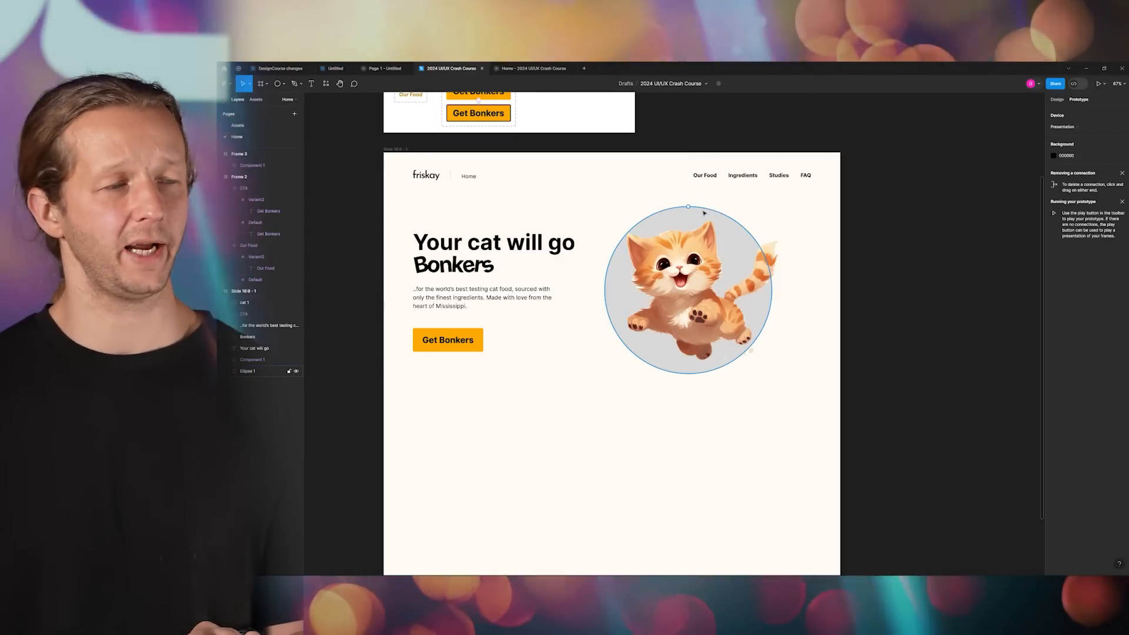
scroll(663, 207, up, 5)
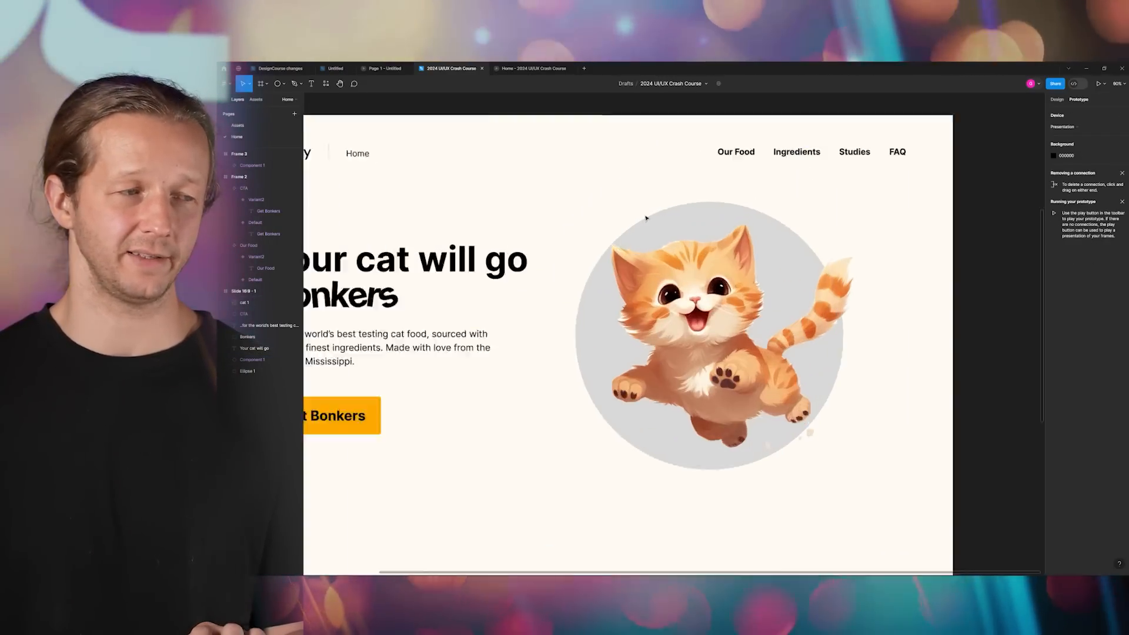
scroll(633, 202, down, 3)
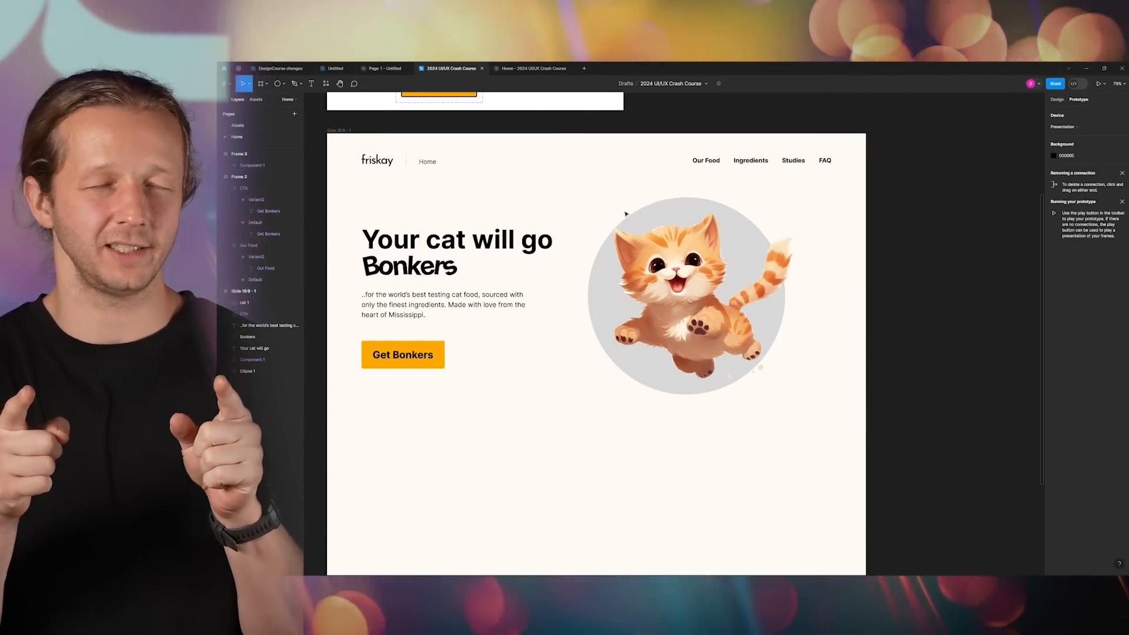
- Fill the circle behind the kitten with white, FFFFFF
click(655, 211)
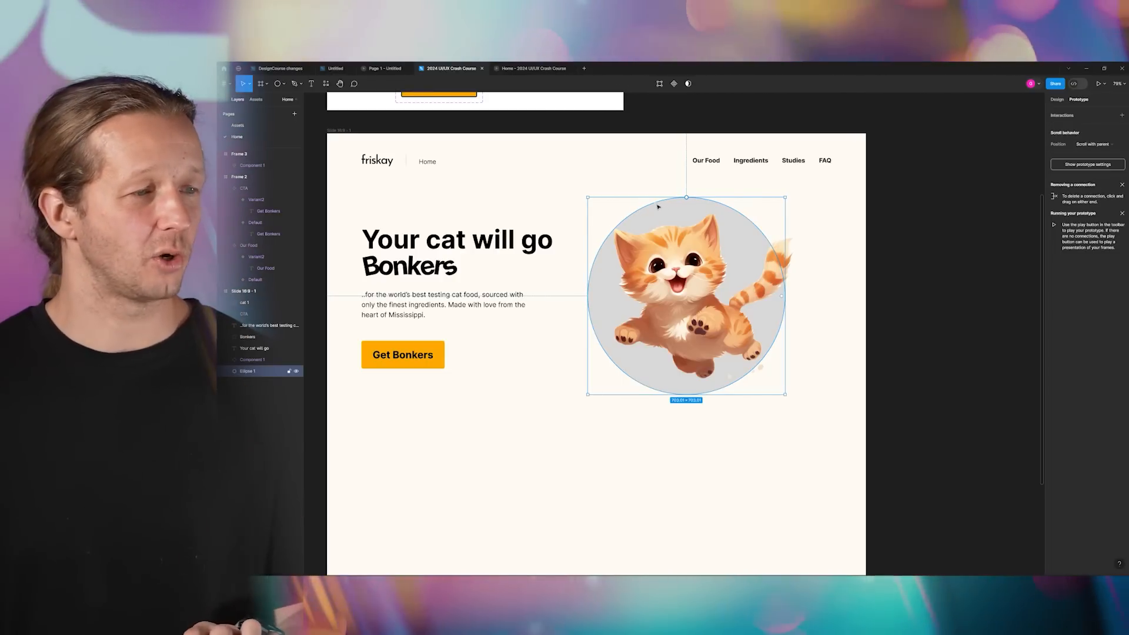
click(1057, 99)
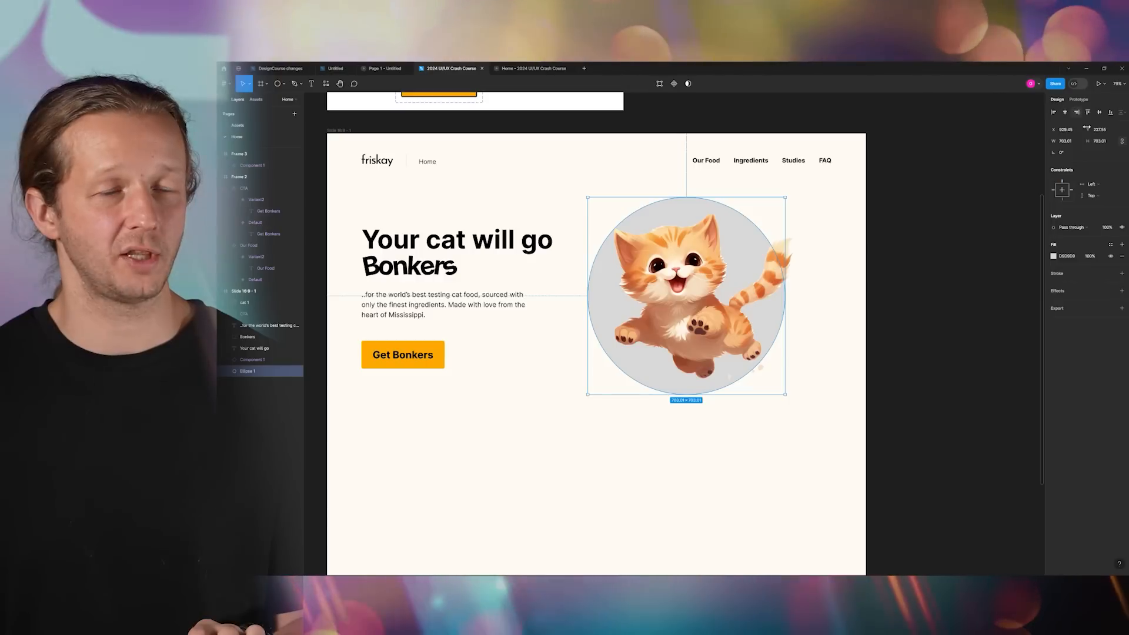
click(1053, 257)
drag(994, 305, 958, 274)
click(965, 196)
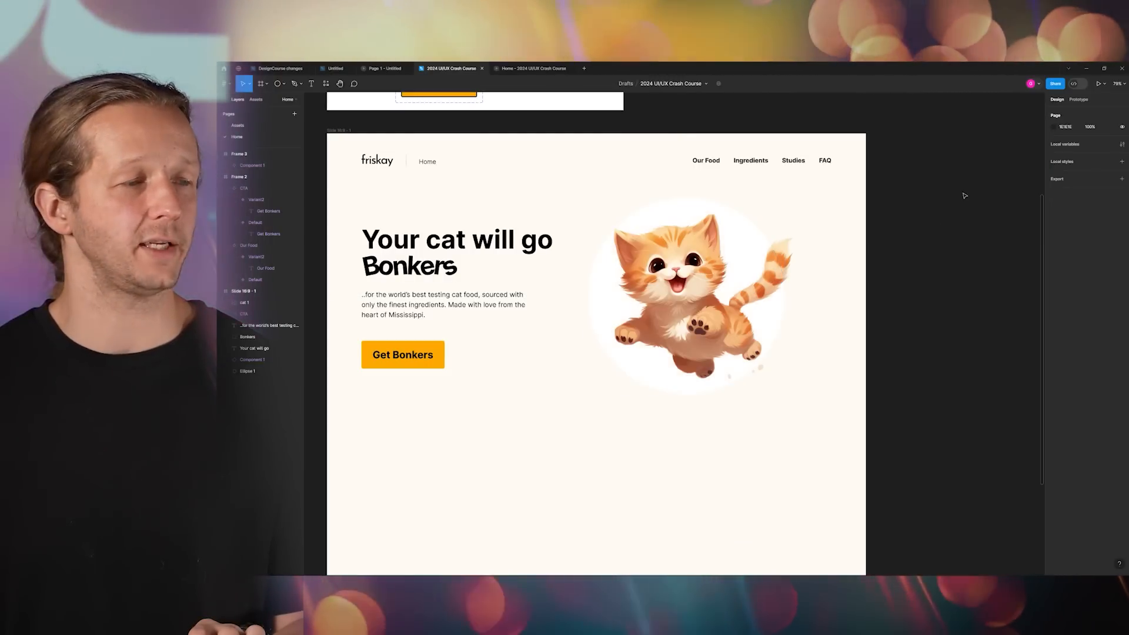
- Shrink the circle around its centre to about 597 px and fill it with the pale yellow FFEBC3, derived from the page background colour
click(744, 221)
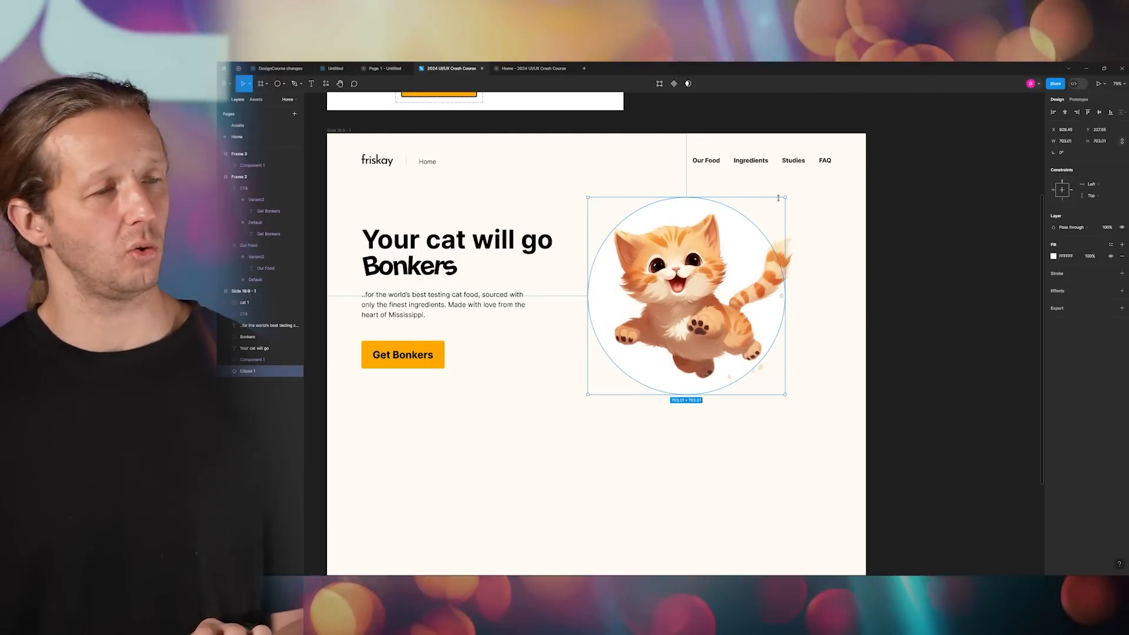
drag(784, 200, 771, 213)
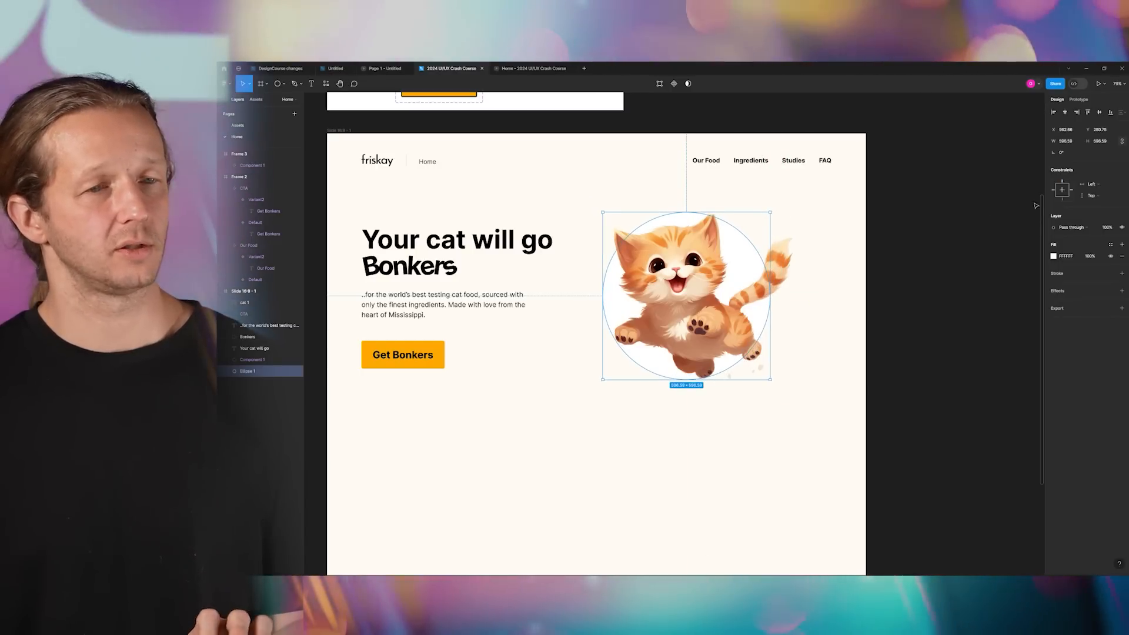
click(1054, 257)
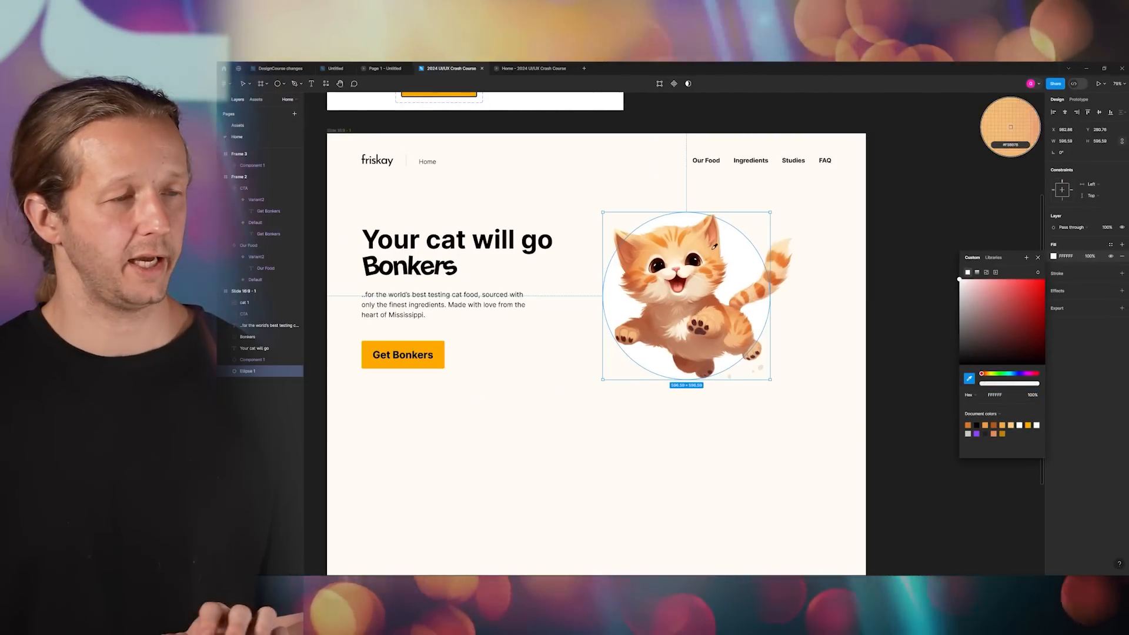
click(652, 178)
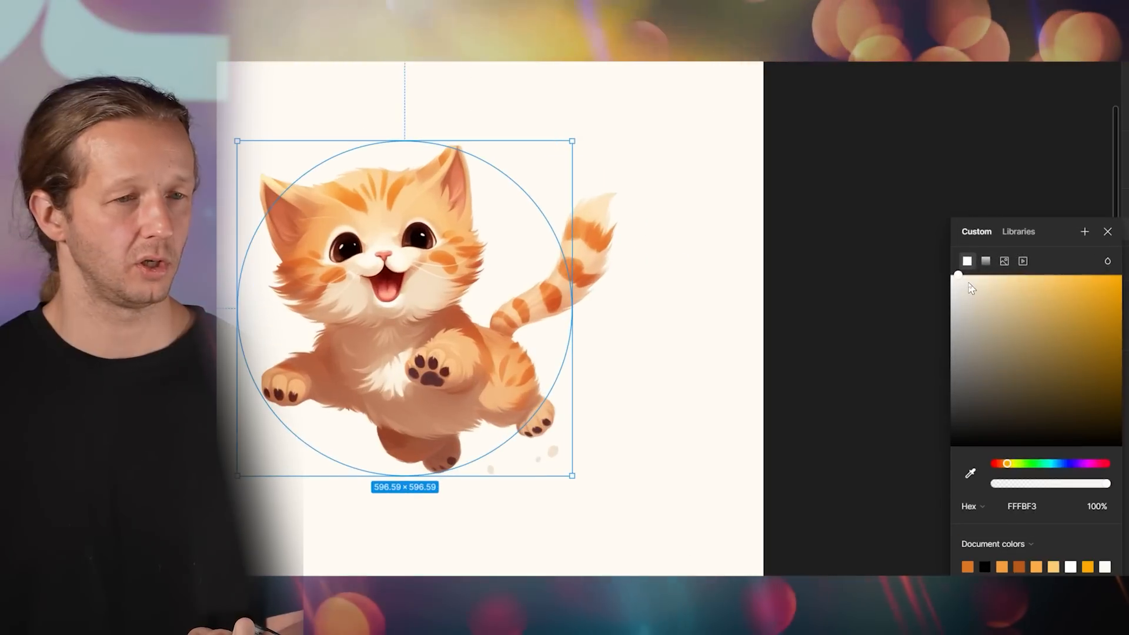
drag(970, 287, 991, 275)
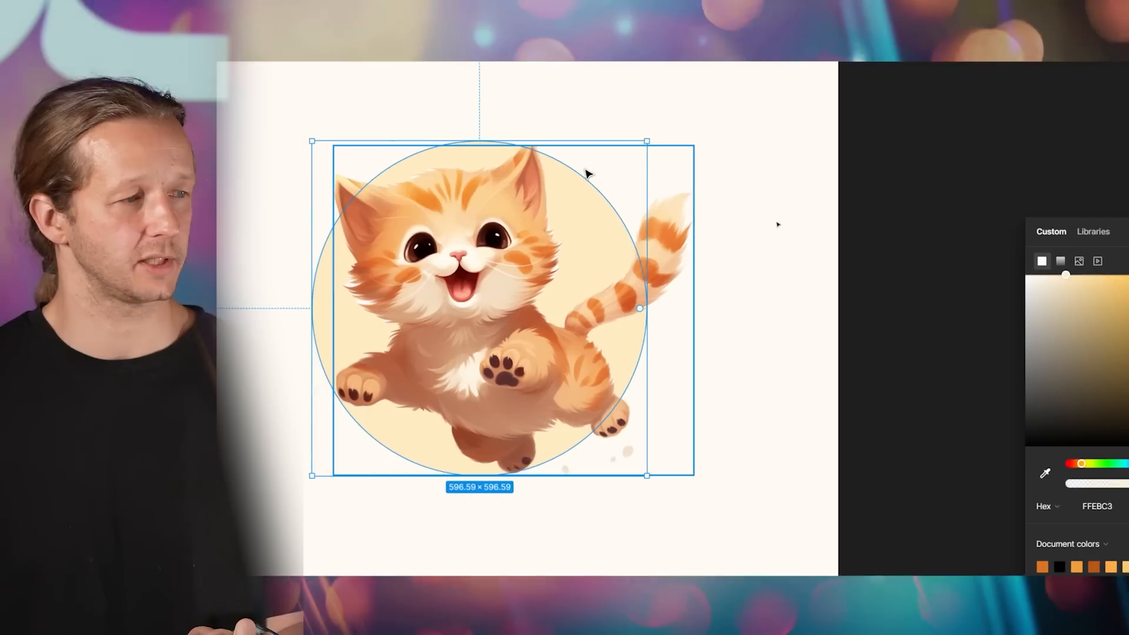
click(632, 184)
click(594, 94)
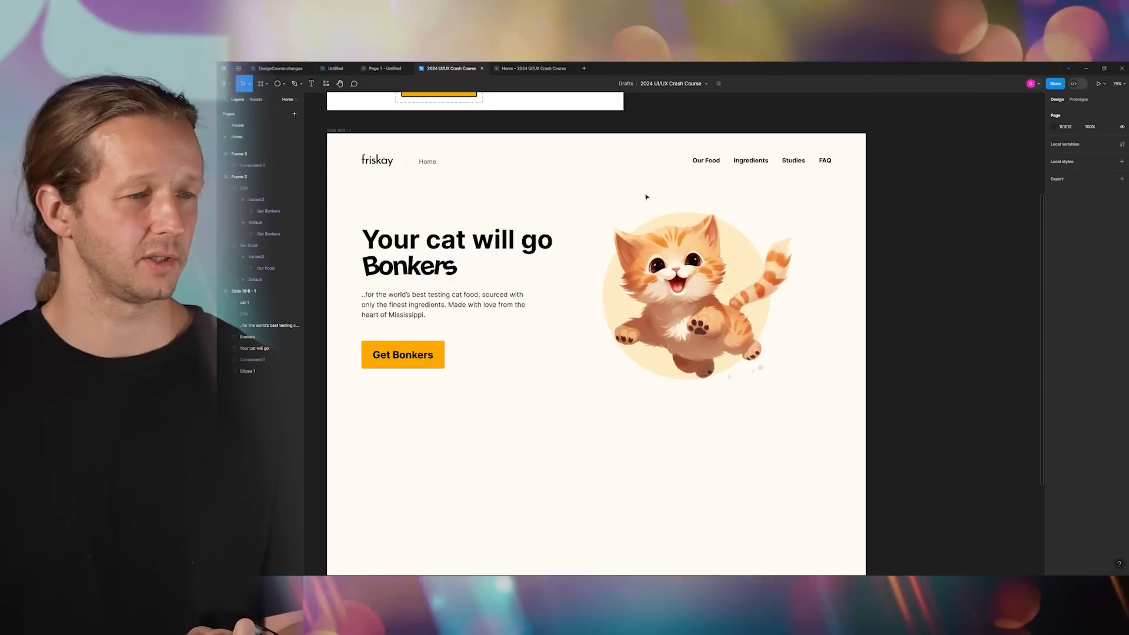
- Try enlarging the pale yellow circle around its centre to surround the whole kitten, undo the resize and clear the selection
click(609, 294)
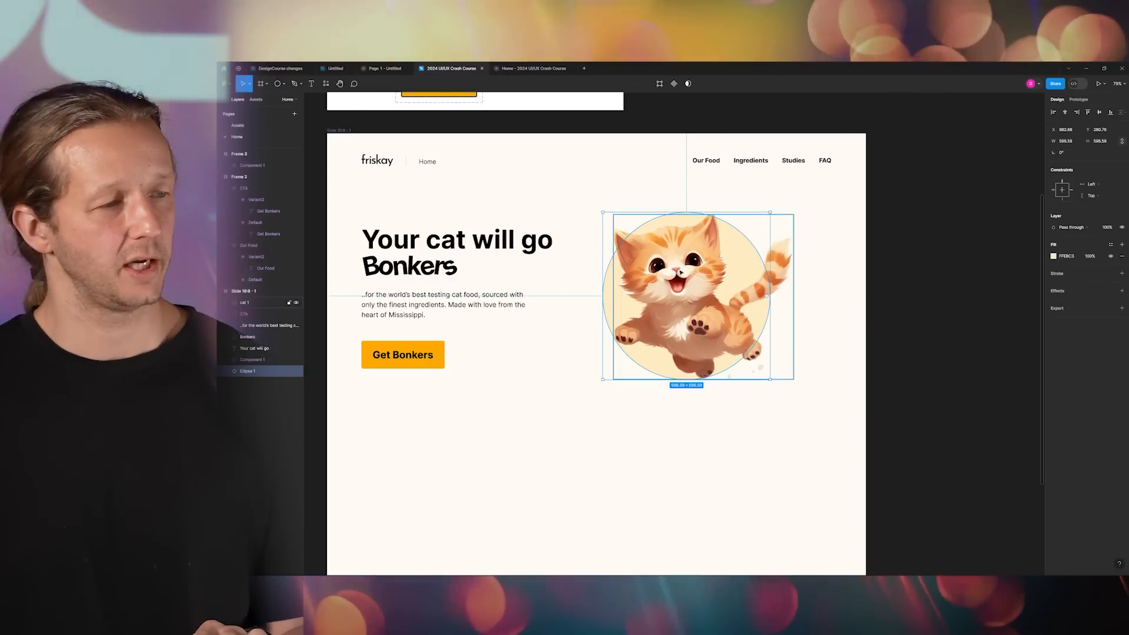
drag(771, 211, 826, 158)
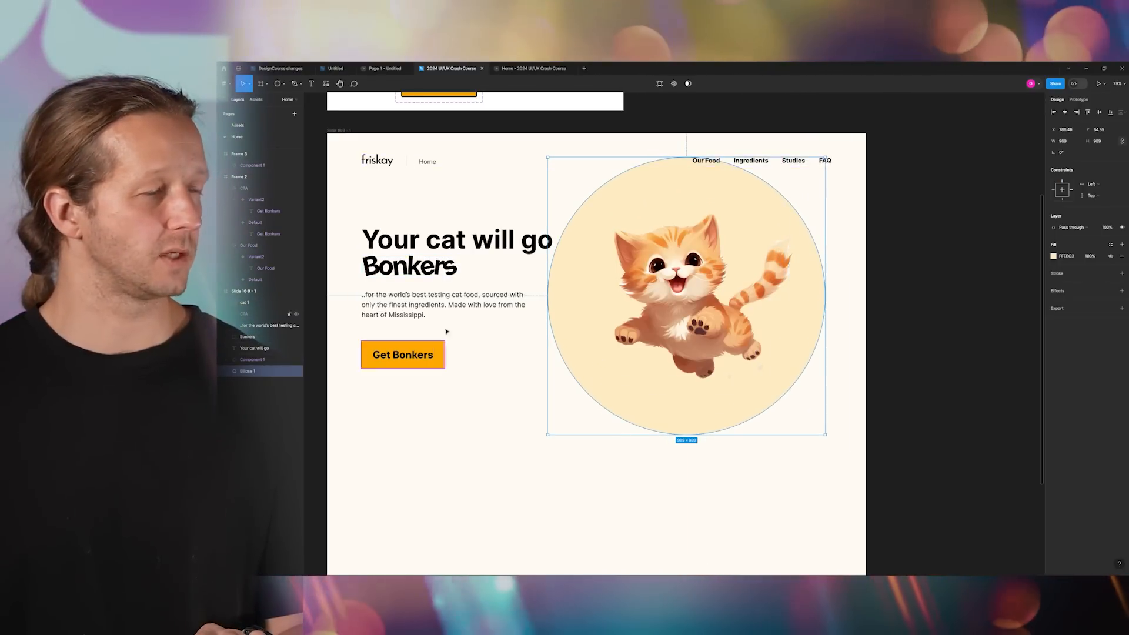
key(ctrl+z)
key(ctrl+a)
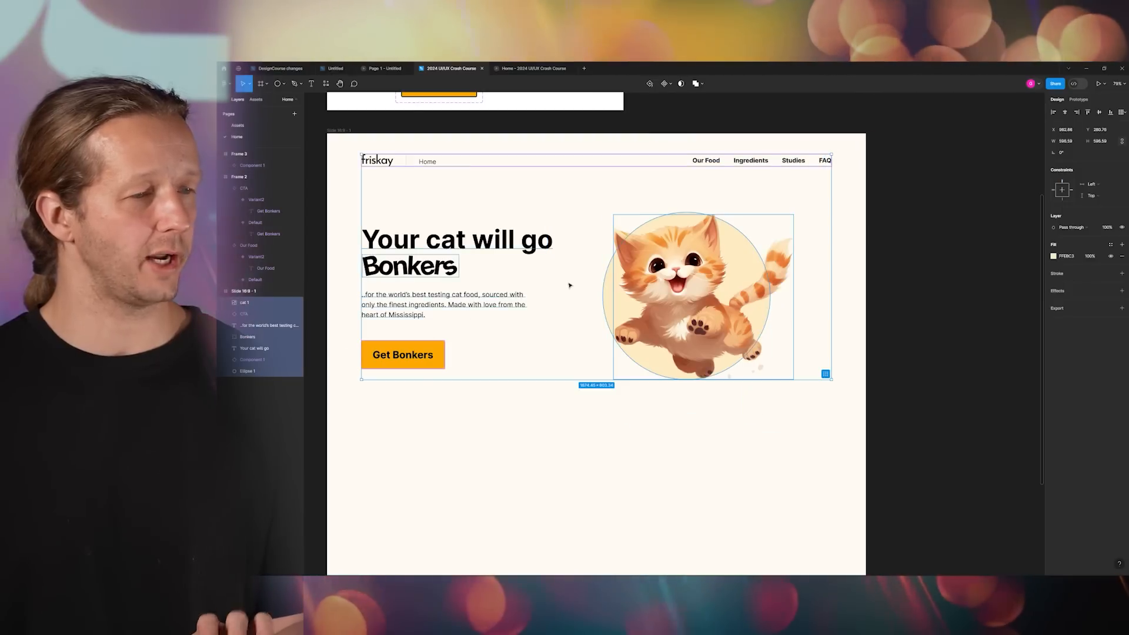
click(262, 390)
click(262, 371)
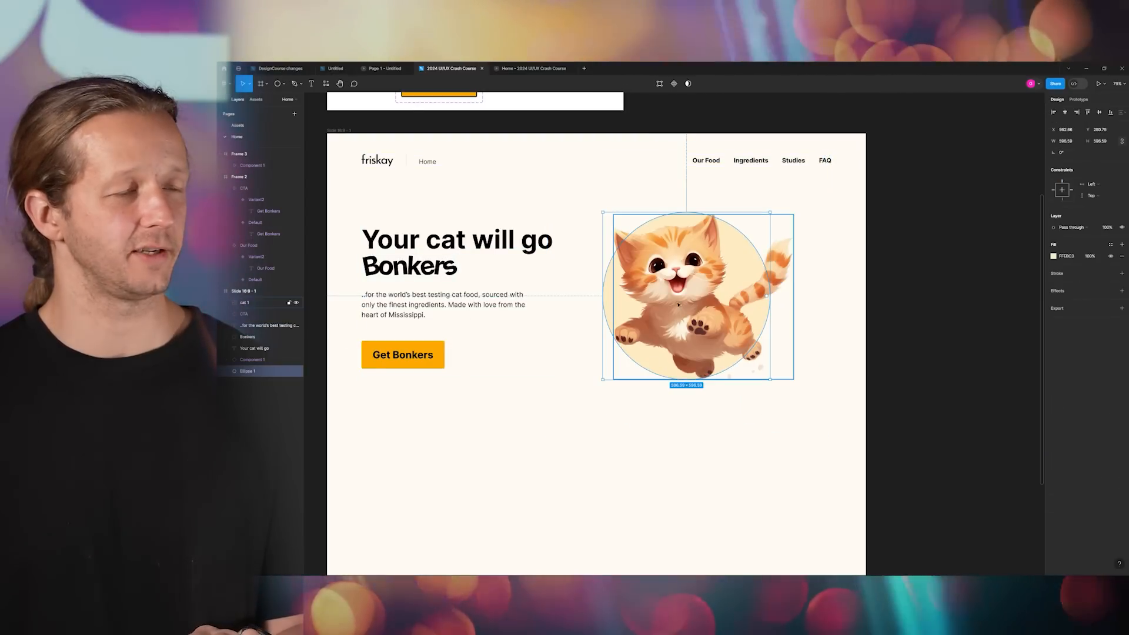
key(Escape)
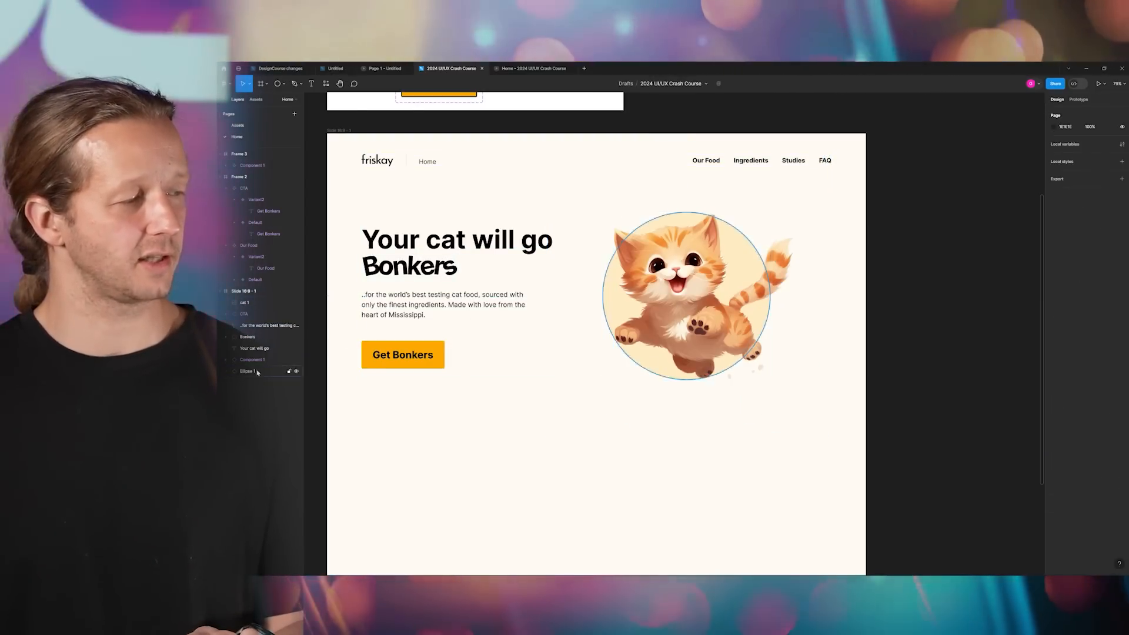
- Duplicate the pale yellow circle and enlarge the rear one around its centre to about 873 px
click(257, 371)
key(ctrl+d)
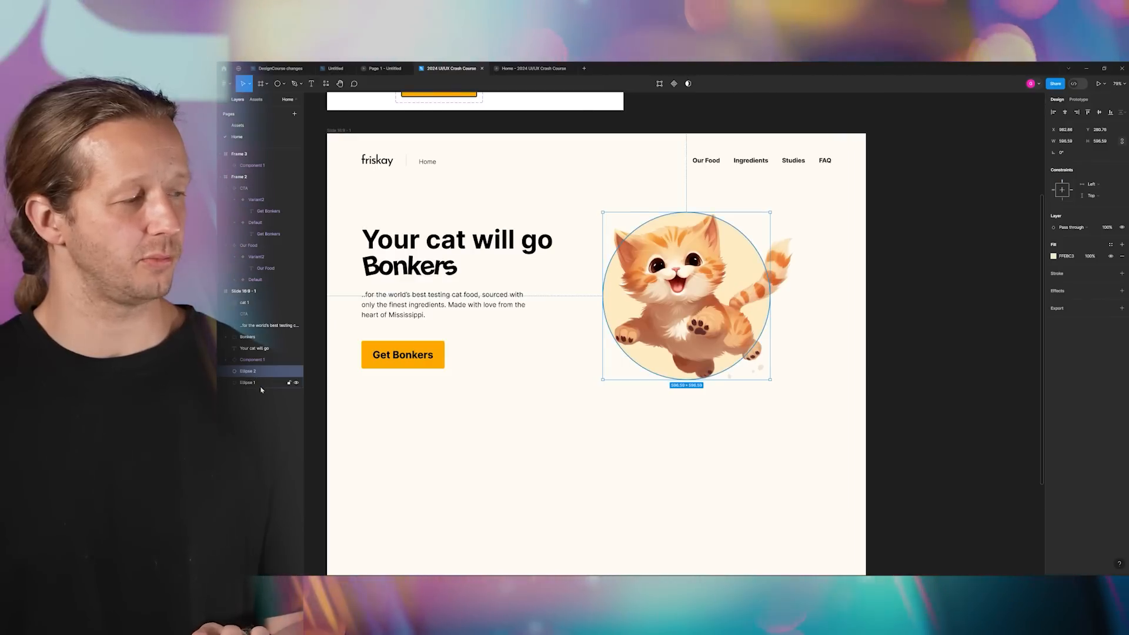
click(255, 383)
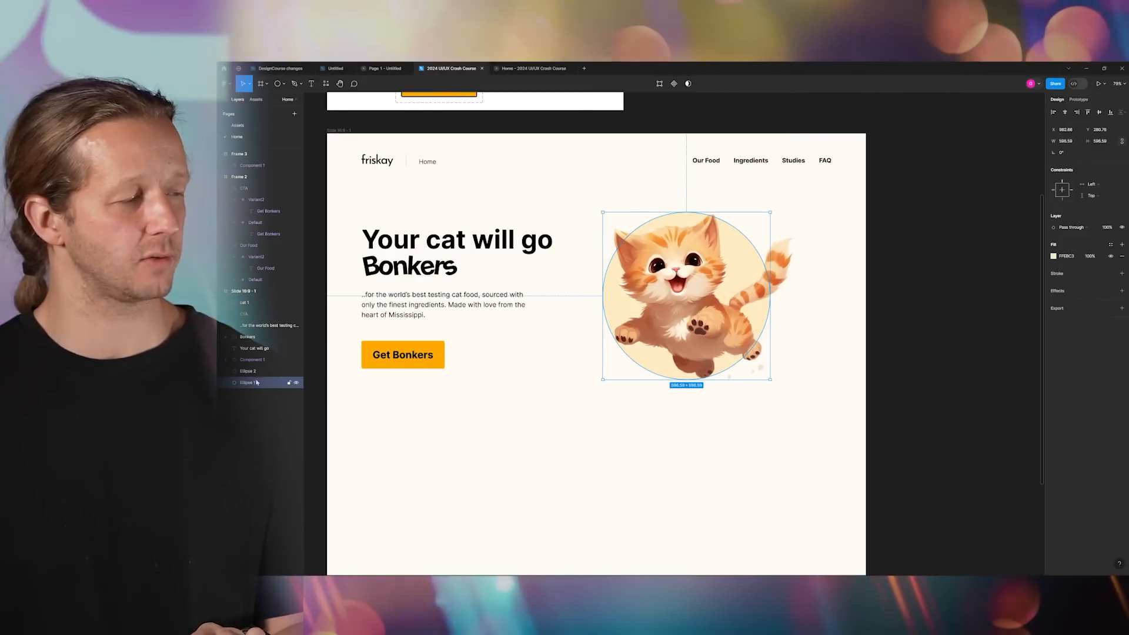
drag(769, 379, 809, 418)
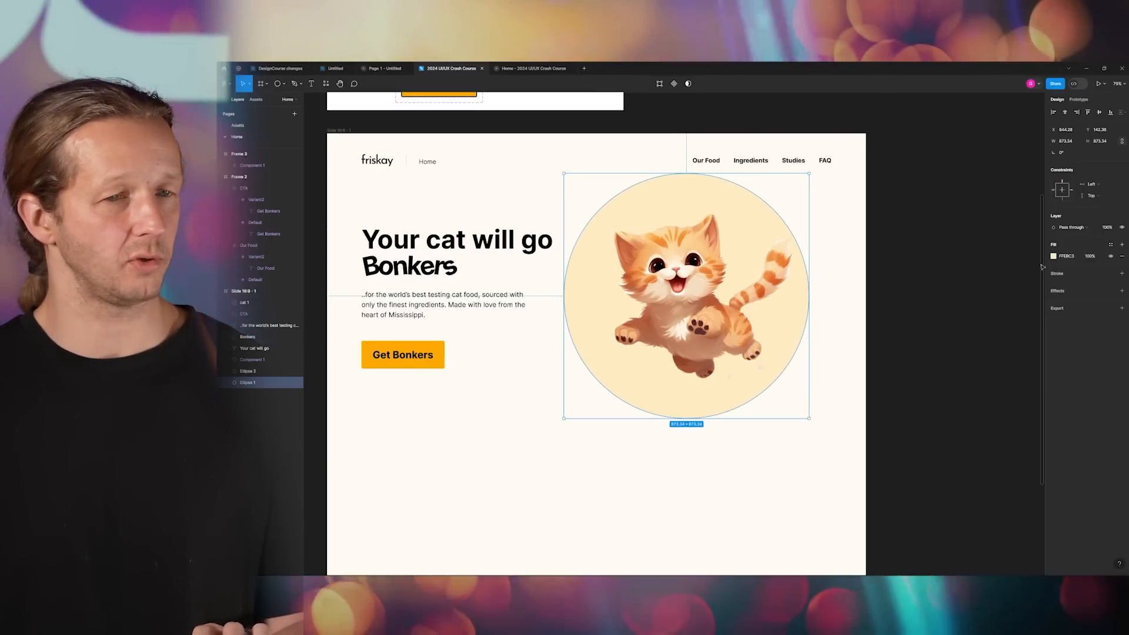
- Fill the larger rear circle with white, FFFFFF, and shift it slightly right and down from the yellow circle's centre
click(1053, 256)
drag(994, 306, 957, 272)
click(945, 223)
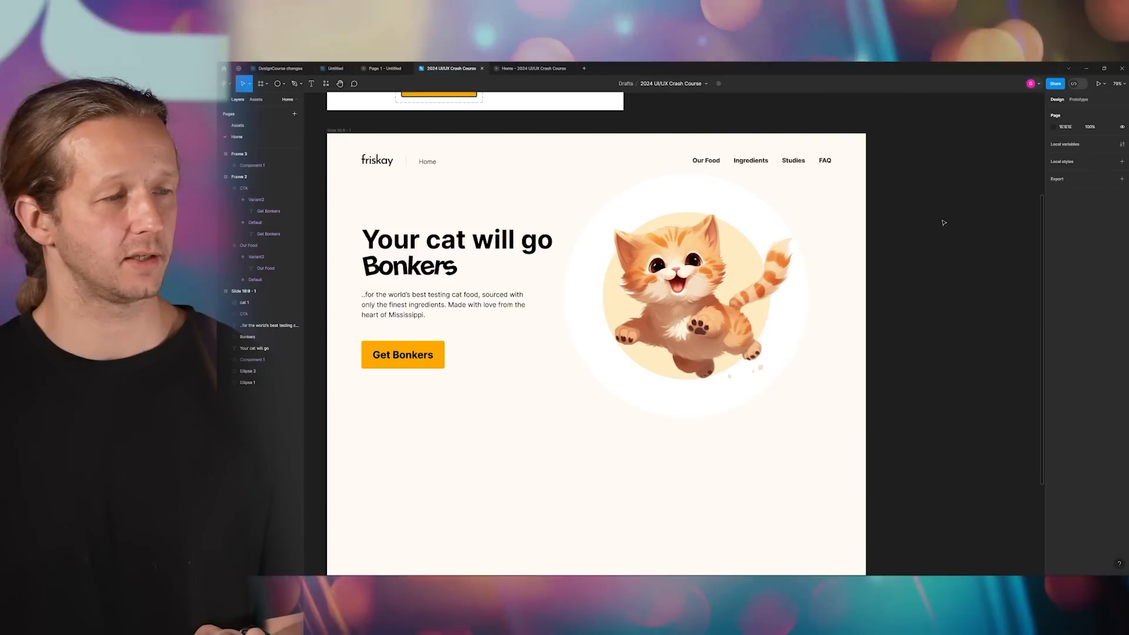
click(762, 208)
drag(769, 220, 765, 229)
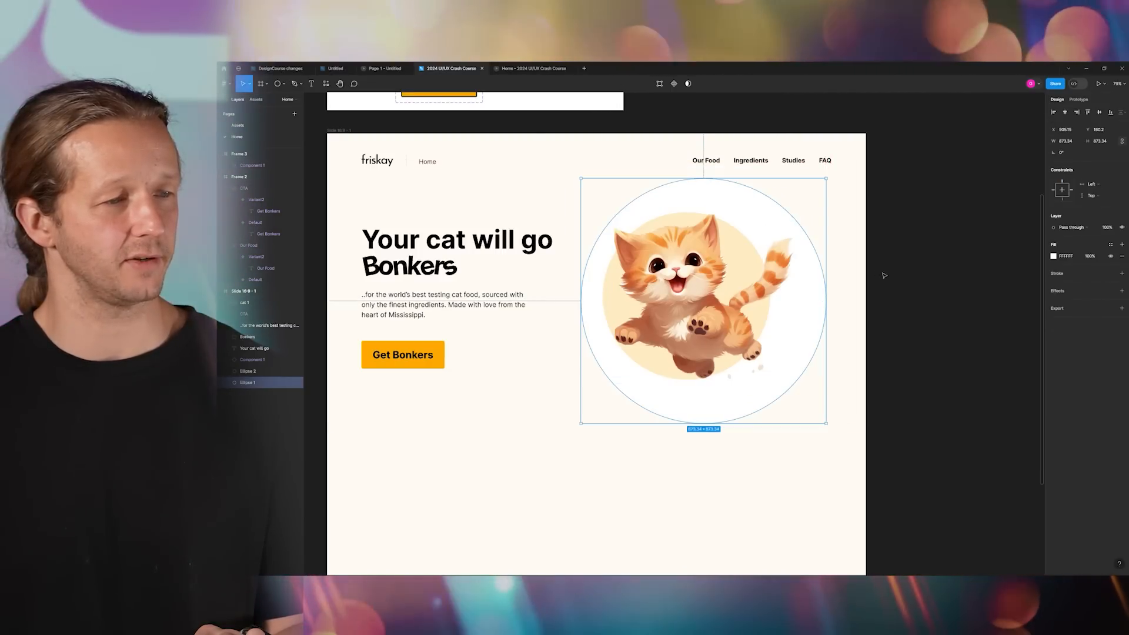
- Move the pale yellow circle right and down so it sits centred inside the white circle behind the kitten
click(691, 323)
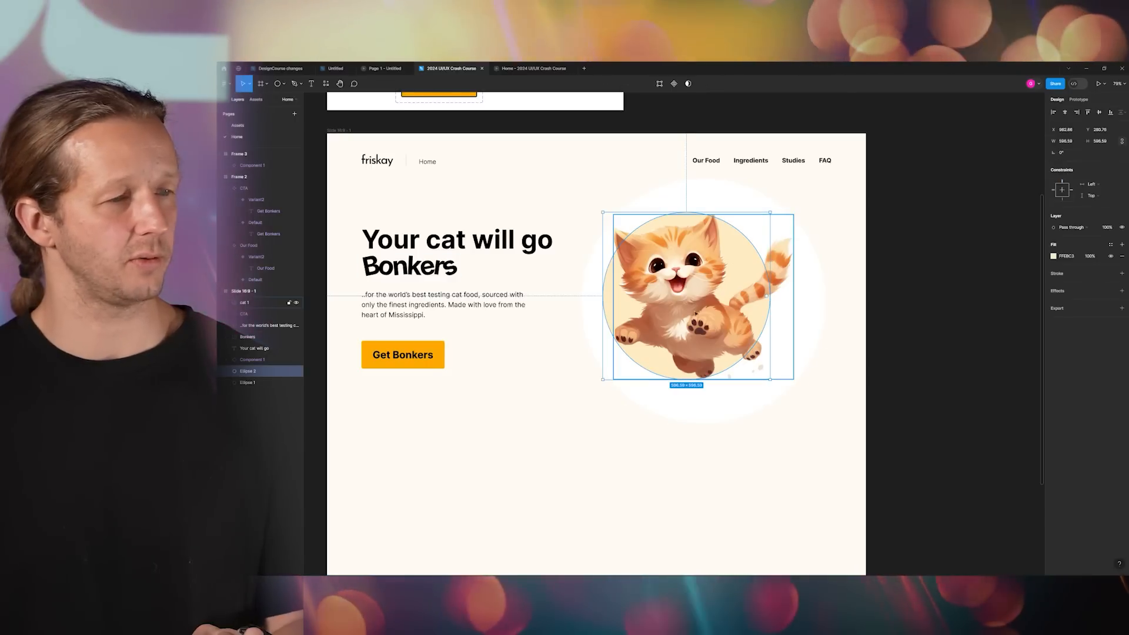
drag(735, 259, 755, 269)
click(875, 250)
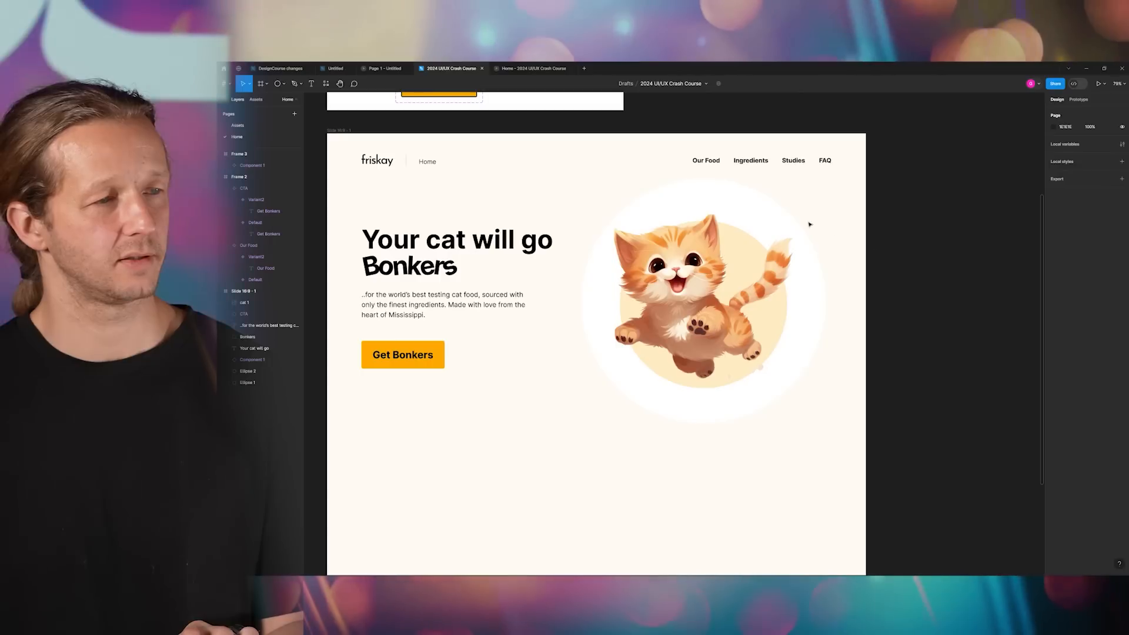
- Enlarge the white circle around its centre to about 1363 px so it extends beyond the page's top and right edges
click(774, 210)
drag(821, 180, 871, 156)
click(850, 207)
scroll(935, 290, down, 5)
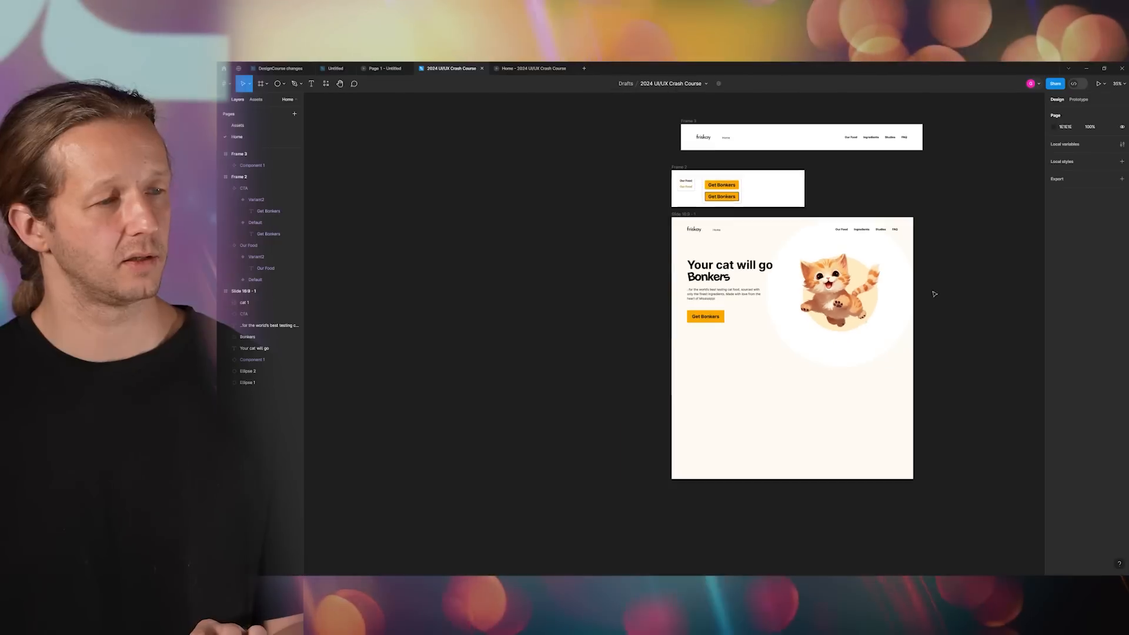
scroll(933, 265, up, 4)
scroll(933, 259, up, 3)
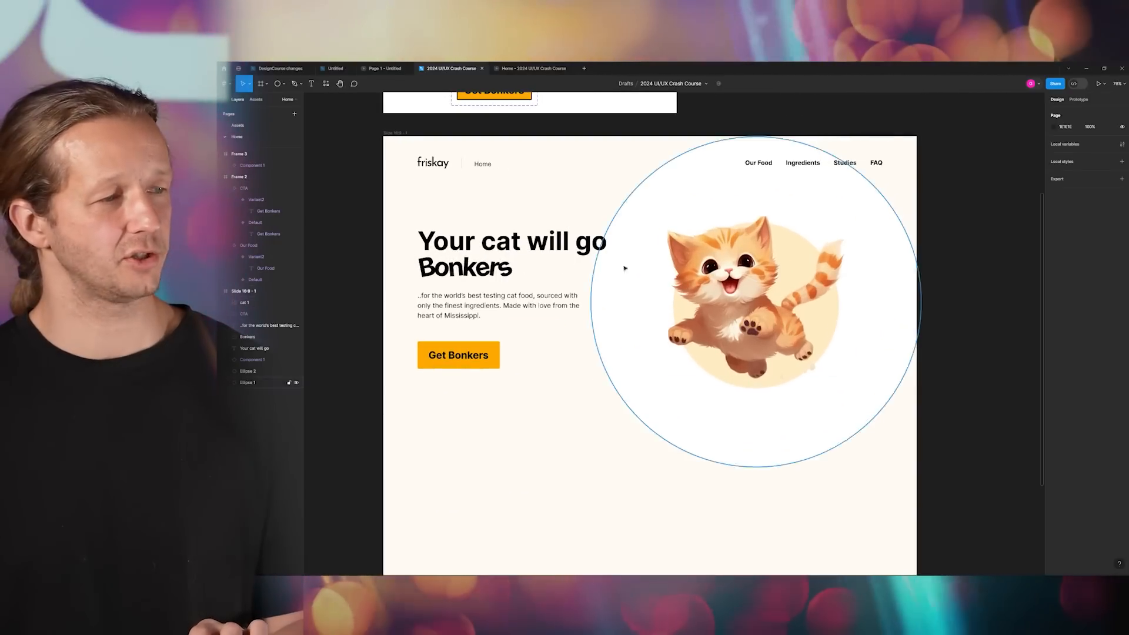
click(595, 291)
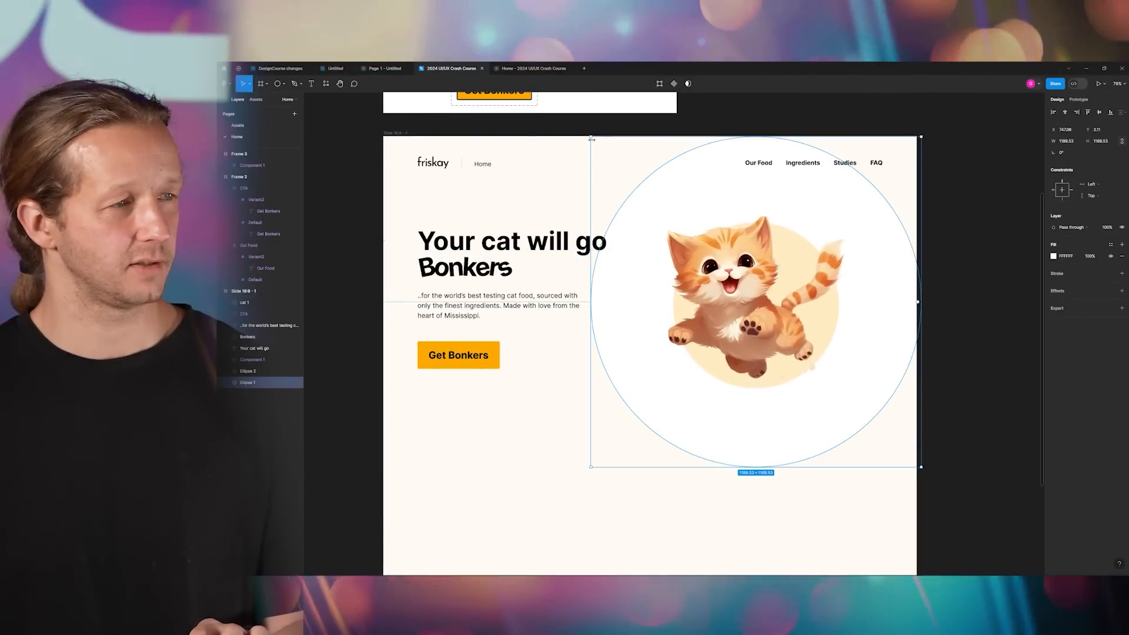
drag(590, 468, 566, 491)
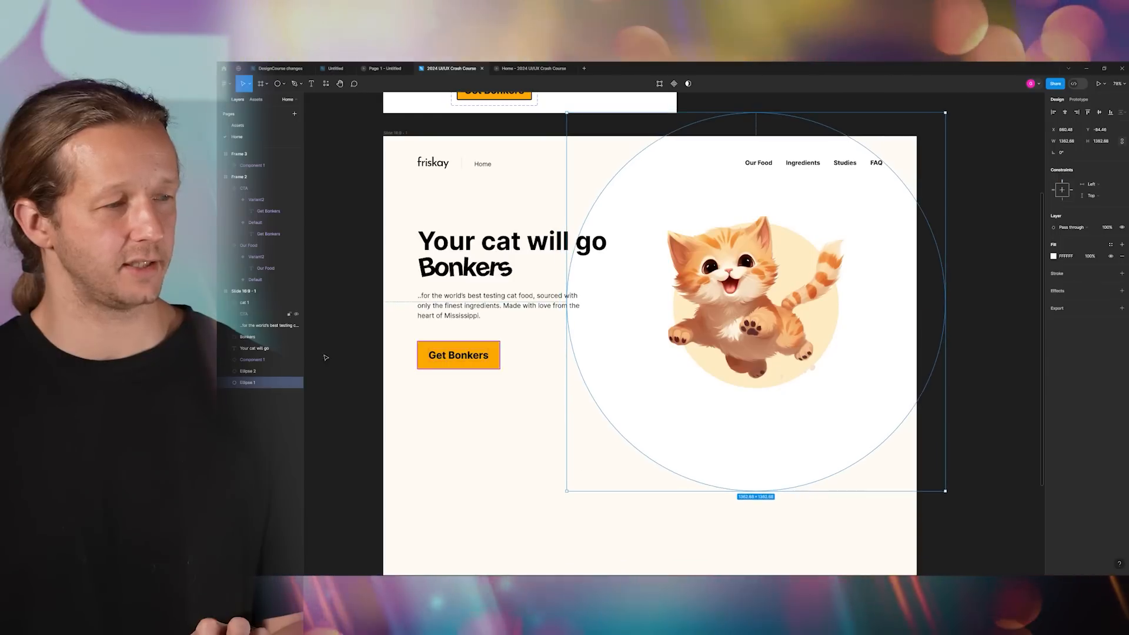
- Enlarge the pale yellow circle around its centre to about 725 px and shift it slightly right
click(248, 372)
drag(838, 388, 857, 405)
drag(845, 337, 848, 339)
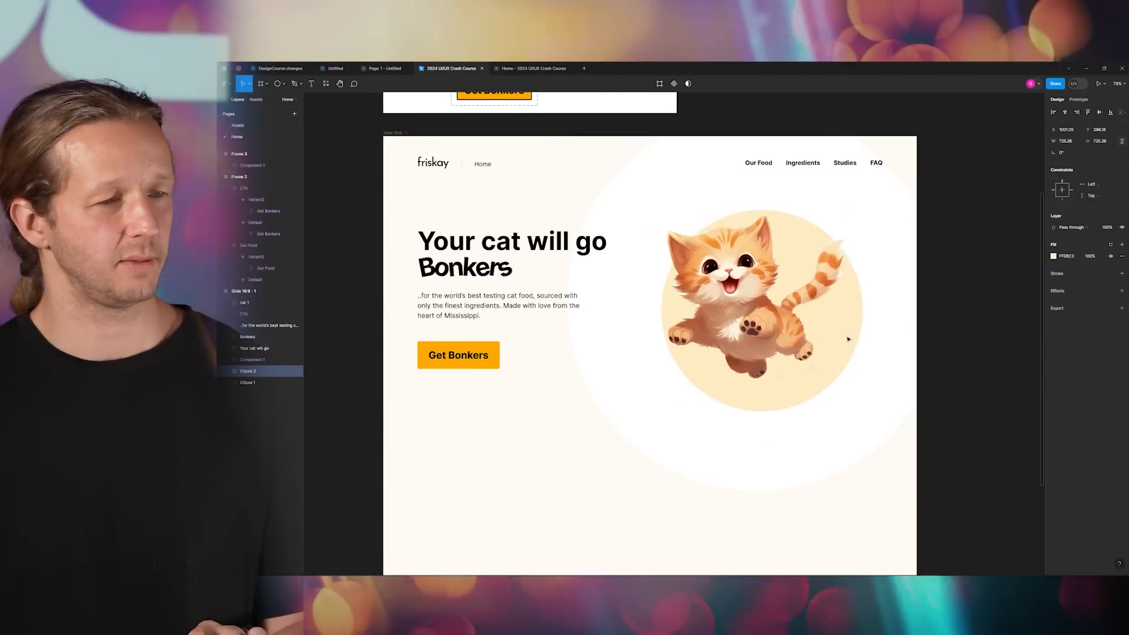
click(959, 281)
scroll(950, 286, down, 3)
drag(950, 287, 890, 271)
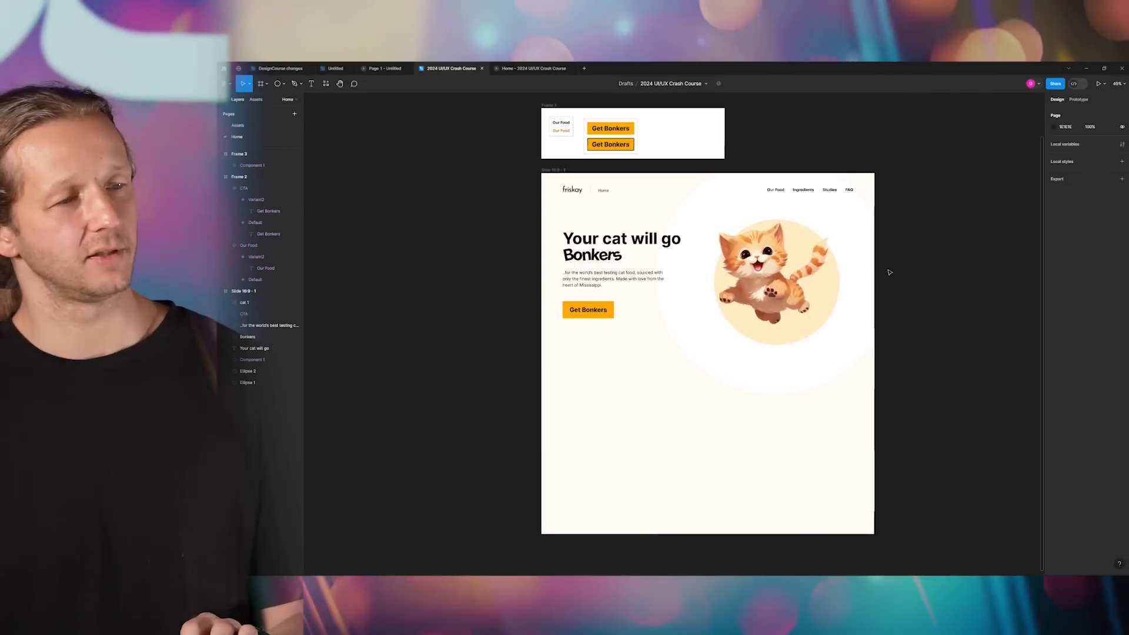
- Reposition the kitten illustration slightly lower on the pale yellow circle
scroll(757, 270, up, 2)
scroll(757, 266, up, 2)
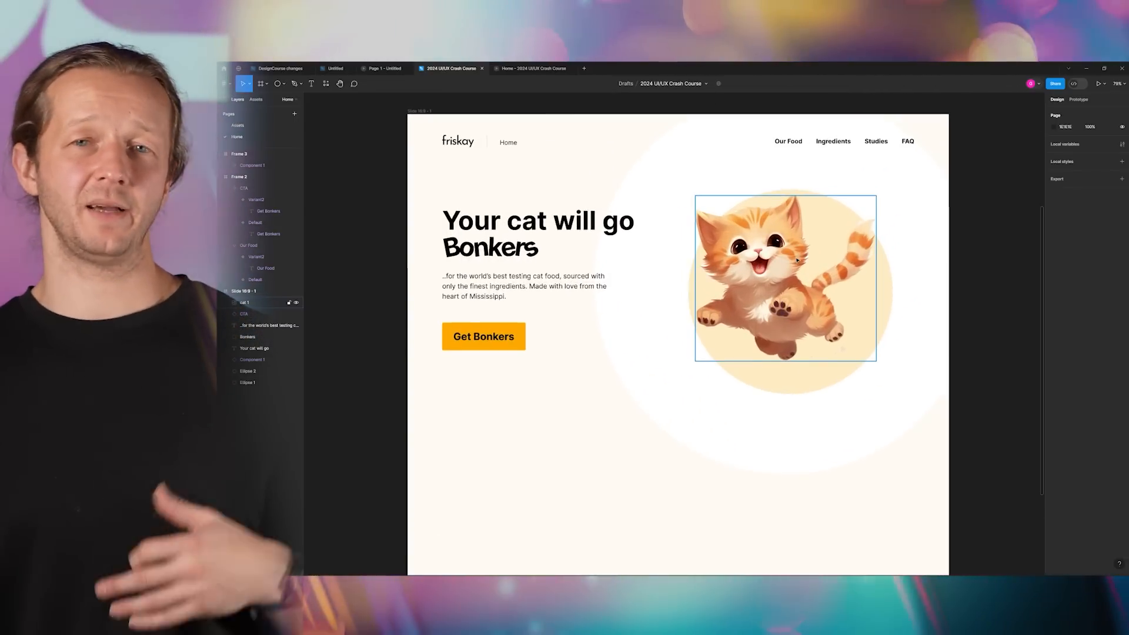
click(783, 274)
drag(782, 274, 806, 282)
click(972, 245)
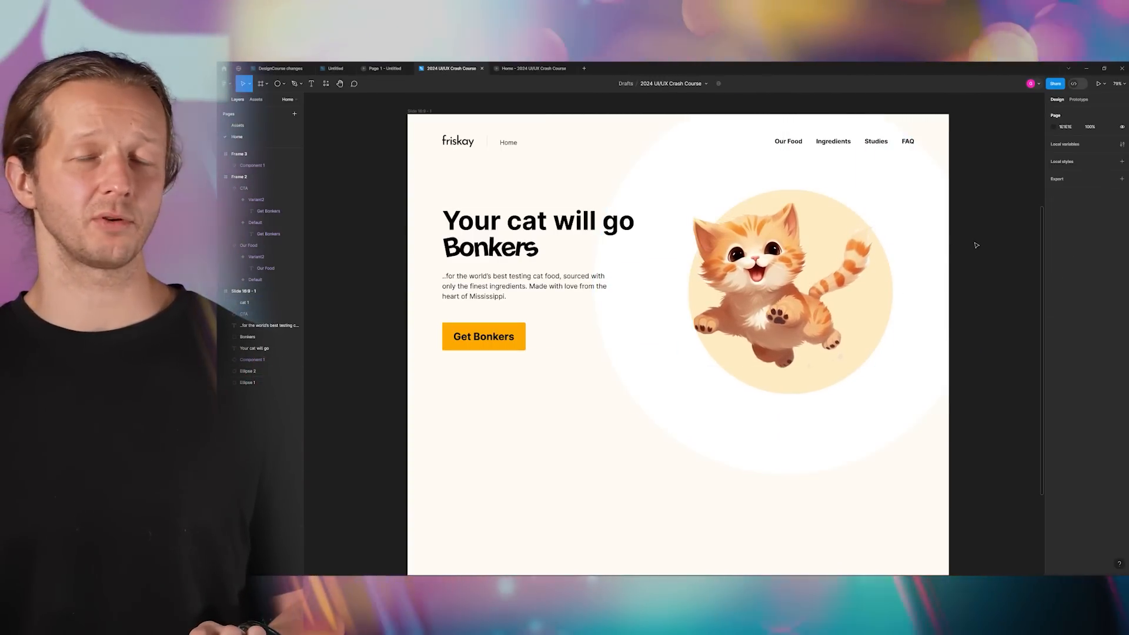
- Extend the home page frame downward to make room for a section below the hero
scroll(971, 250, down, 1)
scroll(971, 249, down, 5)
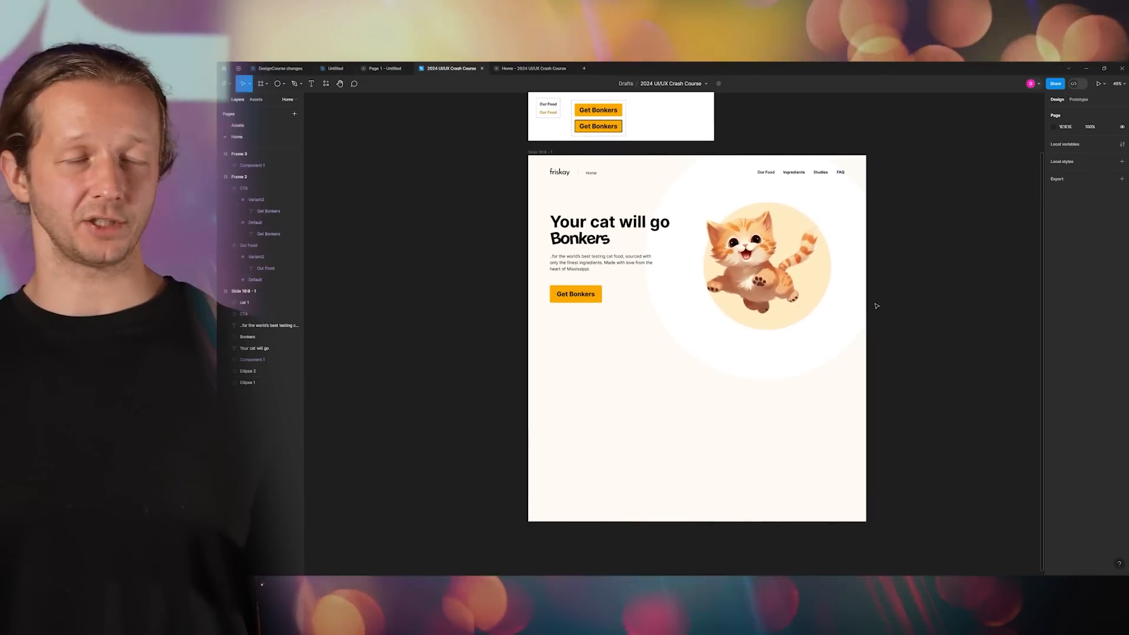
click(593, 300)
click(605, 346)
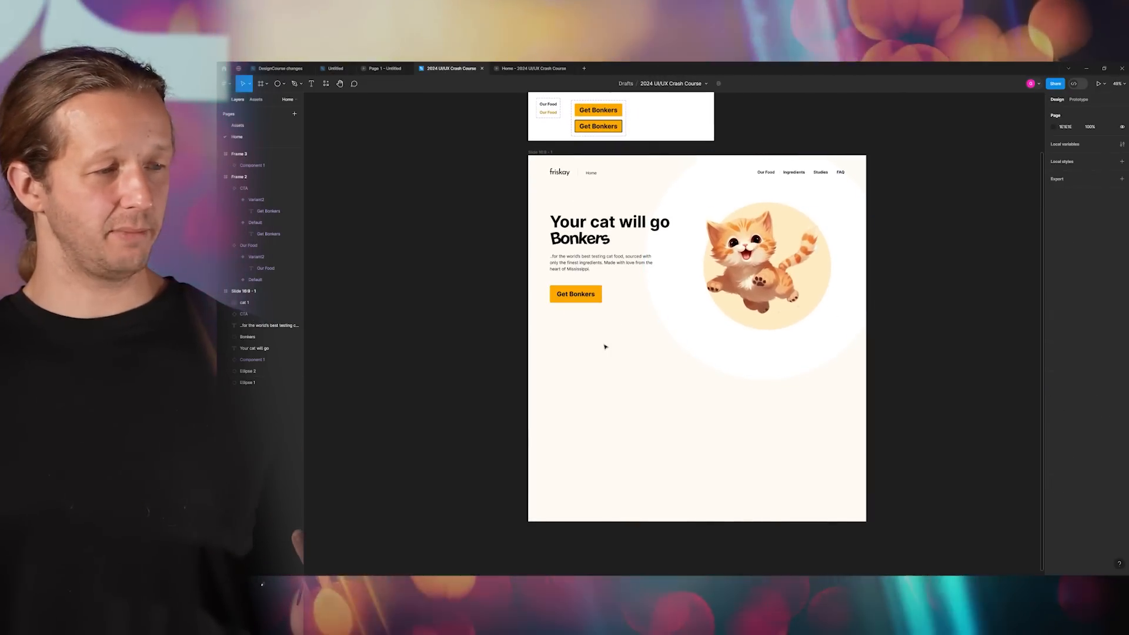
scroll(628, 329, up, 3)
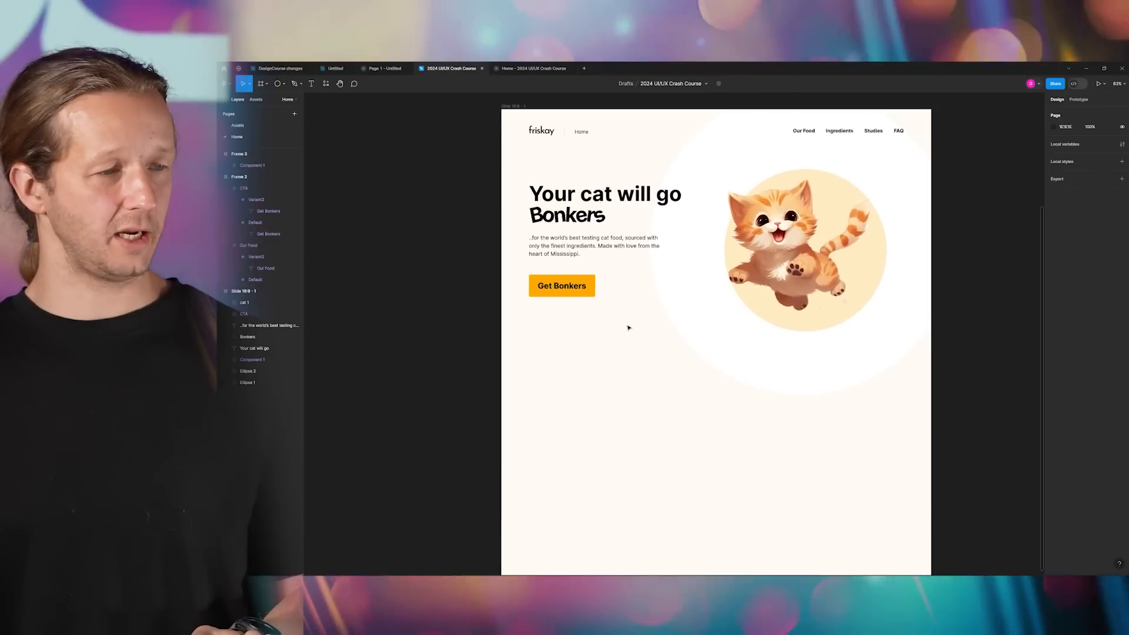
scroll(628, 329, down, 5)
drag(632, 333, 603, 330)
scroll(603, 330, up, 3)
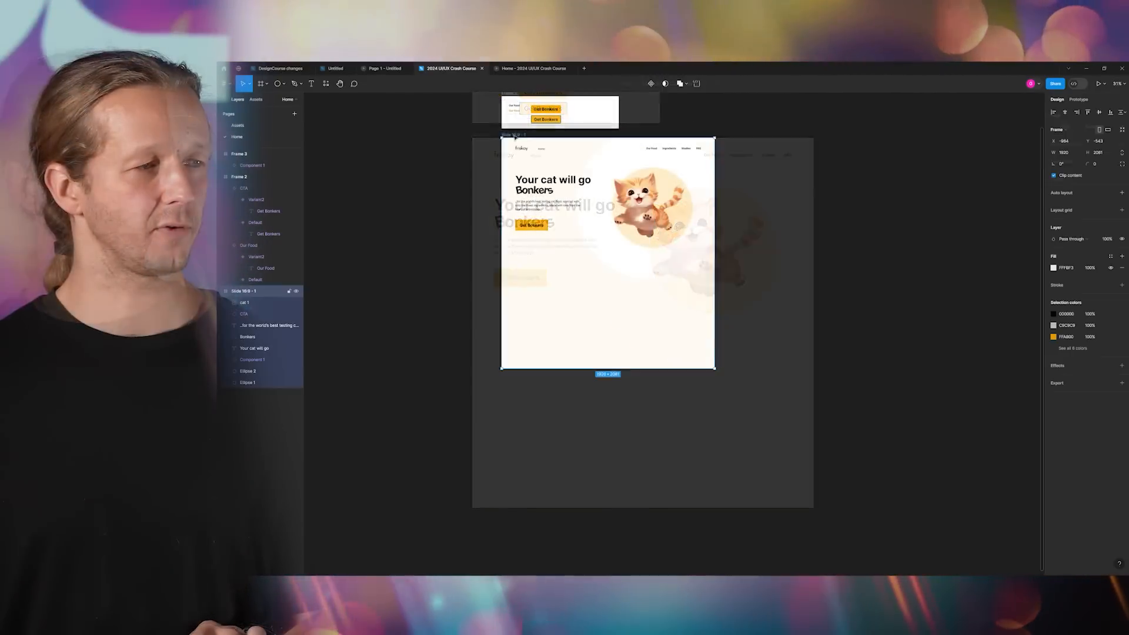
drag(619, 332, 620, 525)
click(821, 317)
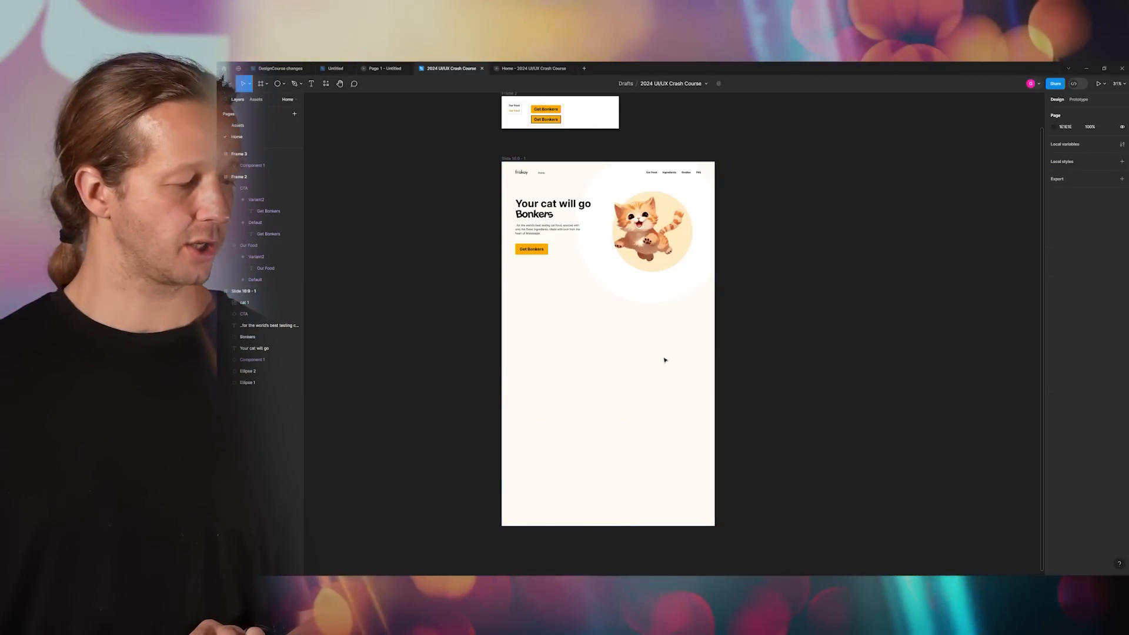
- Copy the "Veternarians go bonkers for our tasty kitty formula." heading from the Assets page
scroll(576, 308, up, 5)
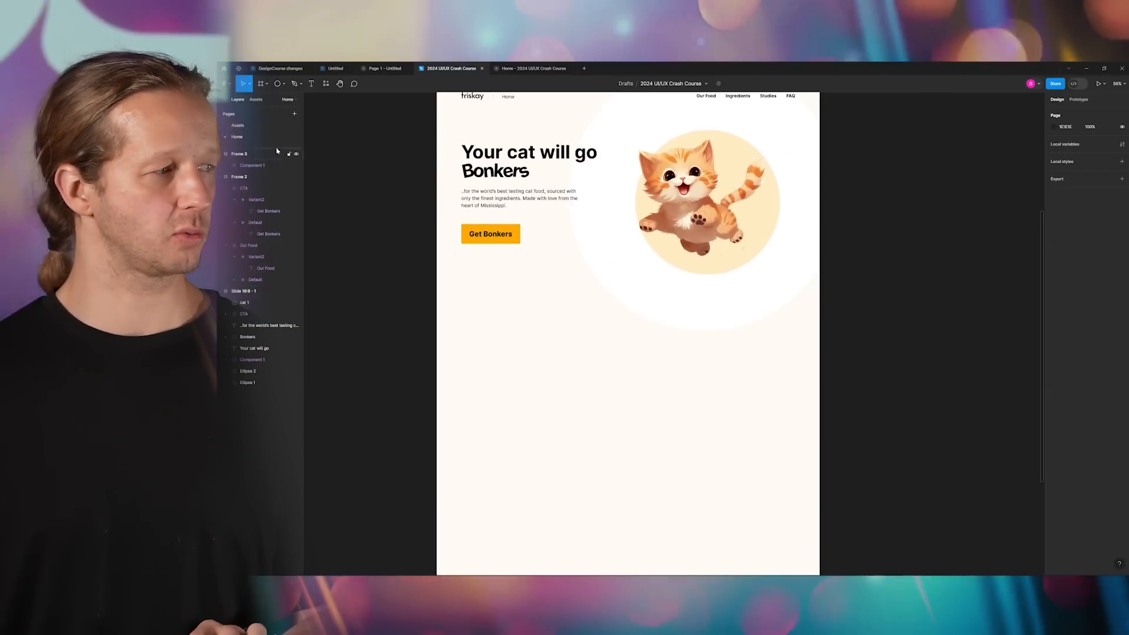
click(241, 127)
scroll(643, 269, down, 5)
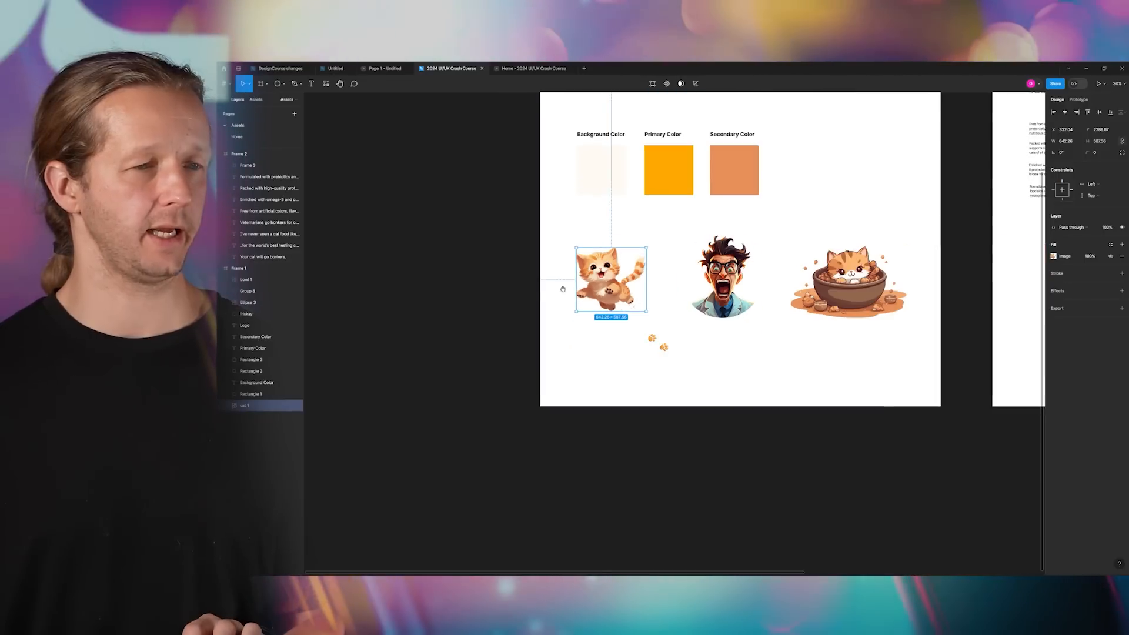
scroll(640, 256, right, 10)
scroll(640, 252, up, 2)
scroll(640, 252, up, 3)
click(643, 222)
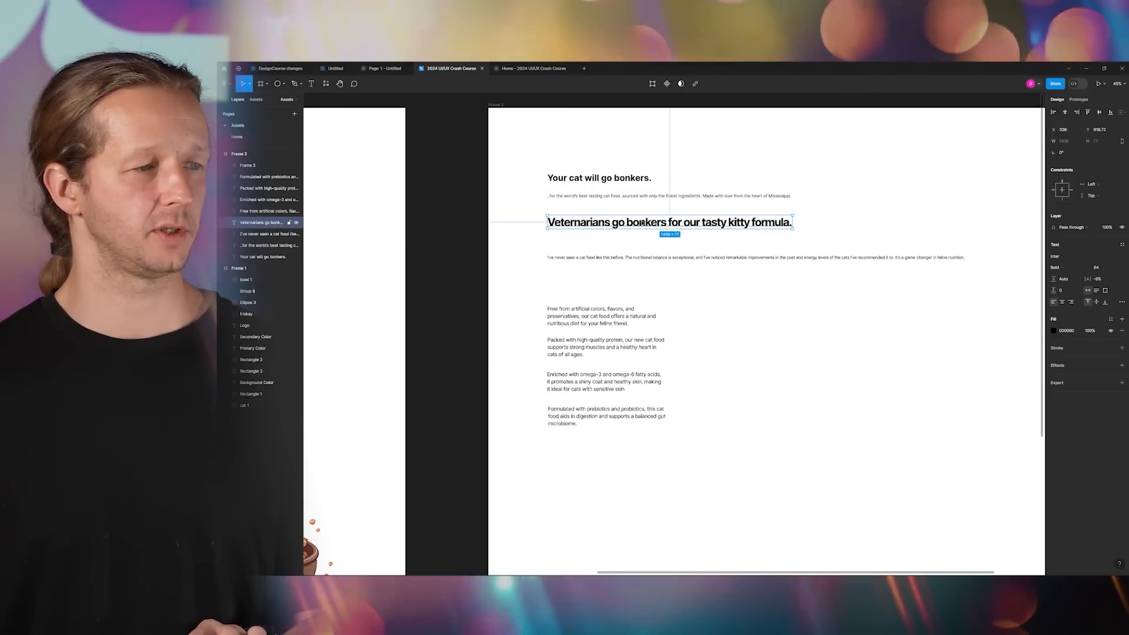
scroll(642, 238, up, 1)
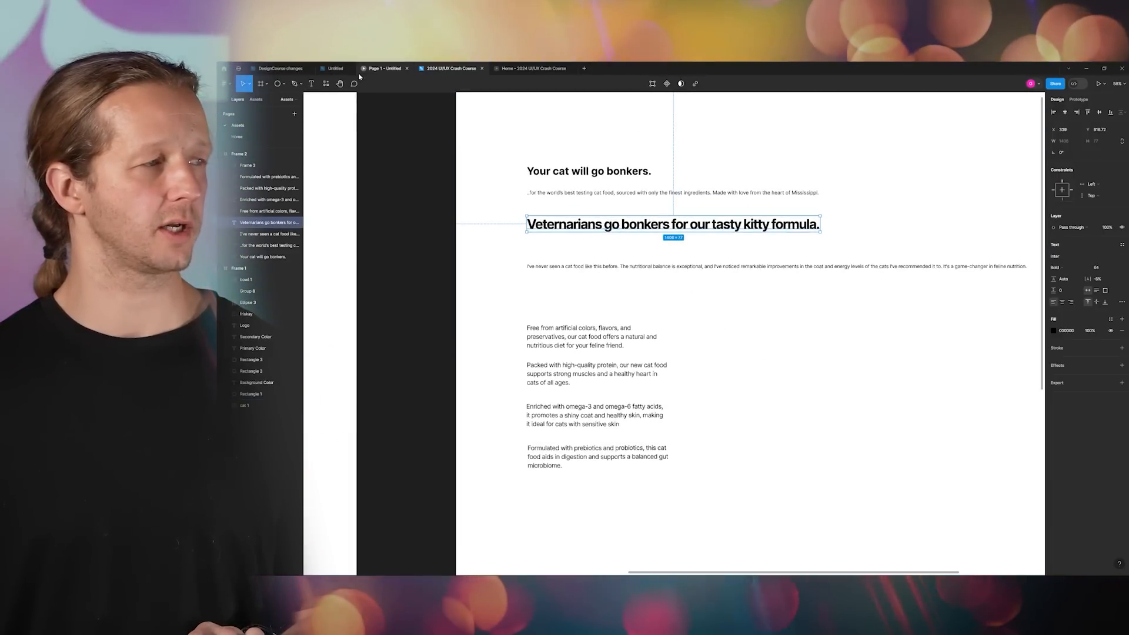
- Paste the copied heading into the Home page and place it below the hero section's white circle
click(240, 139)
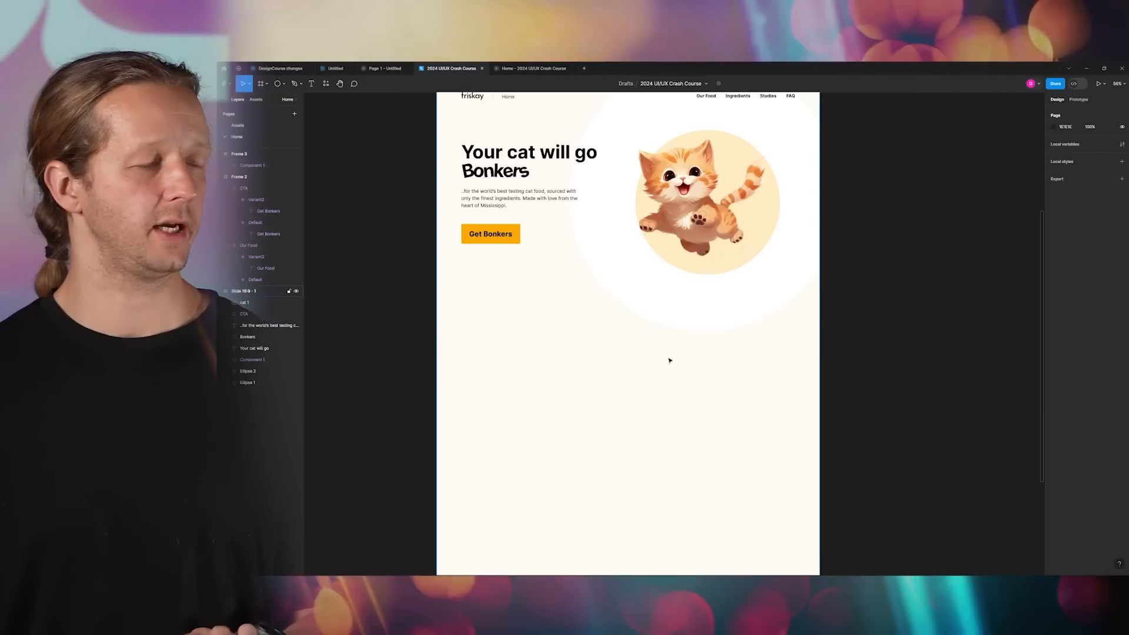
key(ctrl+v)
drag(645, 334, 600, 352)
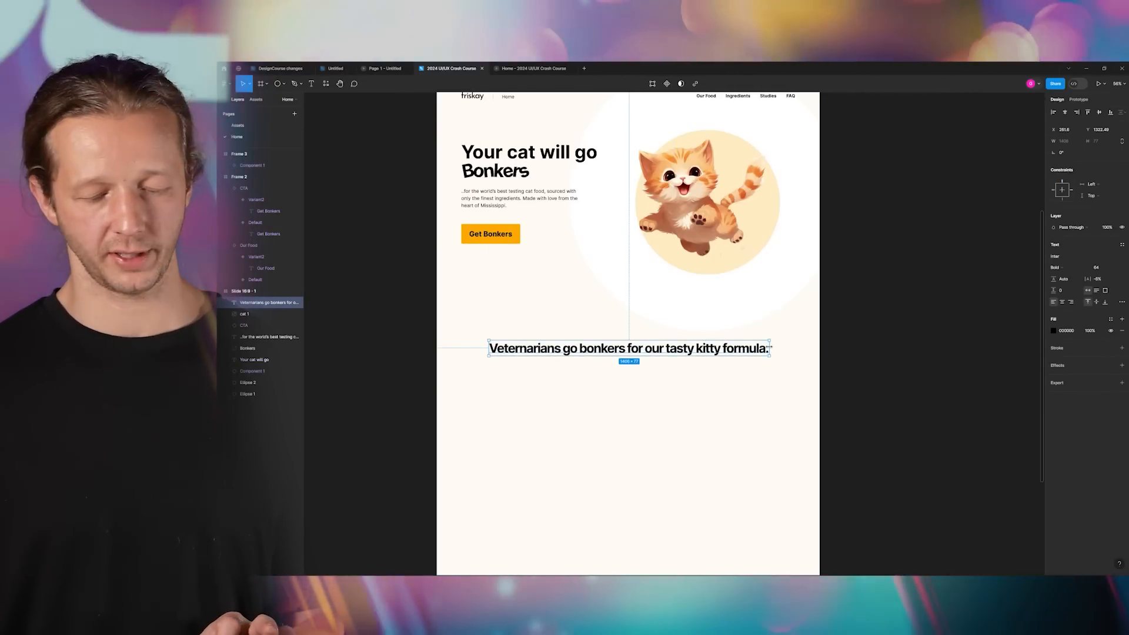
- Narrow the heading's text box to about 1023 px so it wraps onto two lines, and centre-align the text
drag(771, 349, 731, 349)
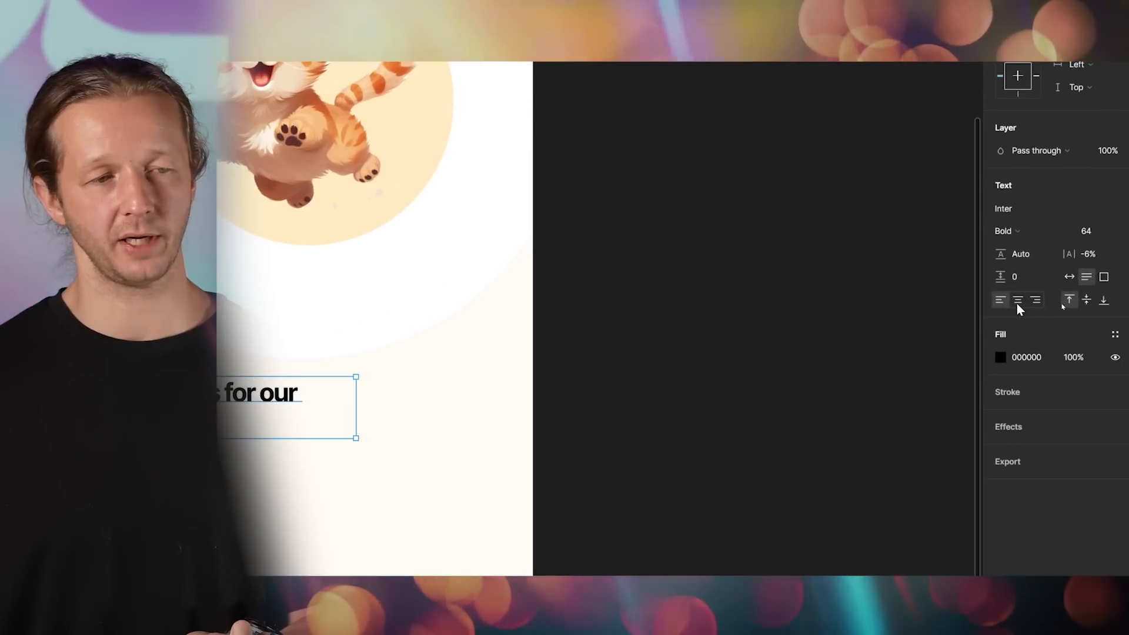
click(1019, 300)
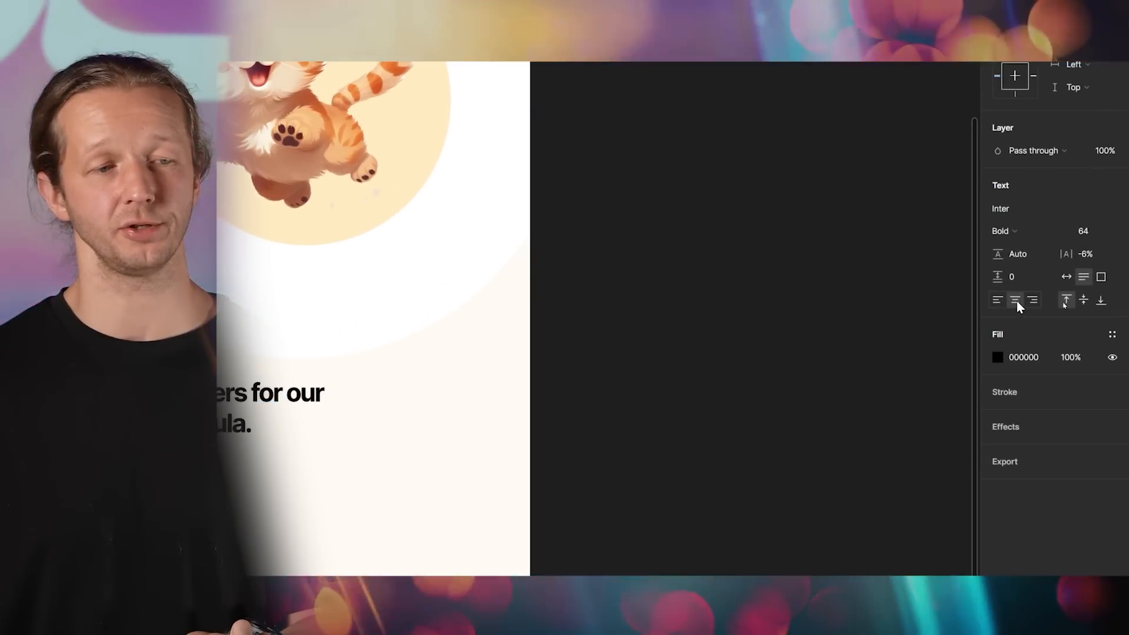
click(794, 390)
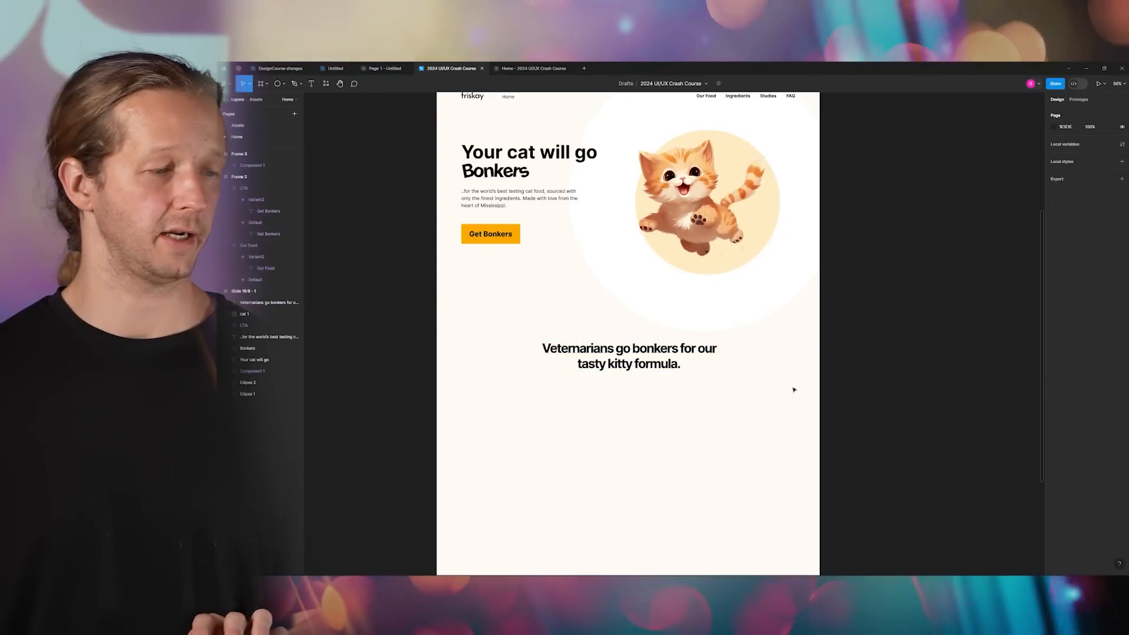
- Nudge the two-line heading slightly down and centre it horizontally in the page frame
click(659, 365)
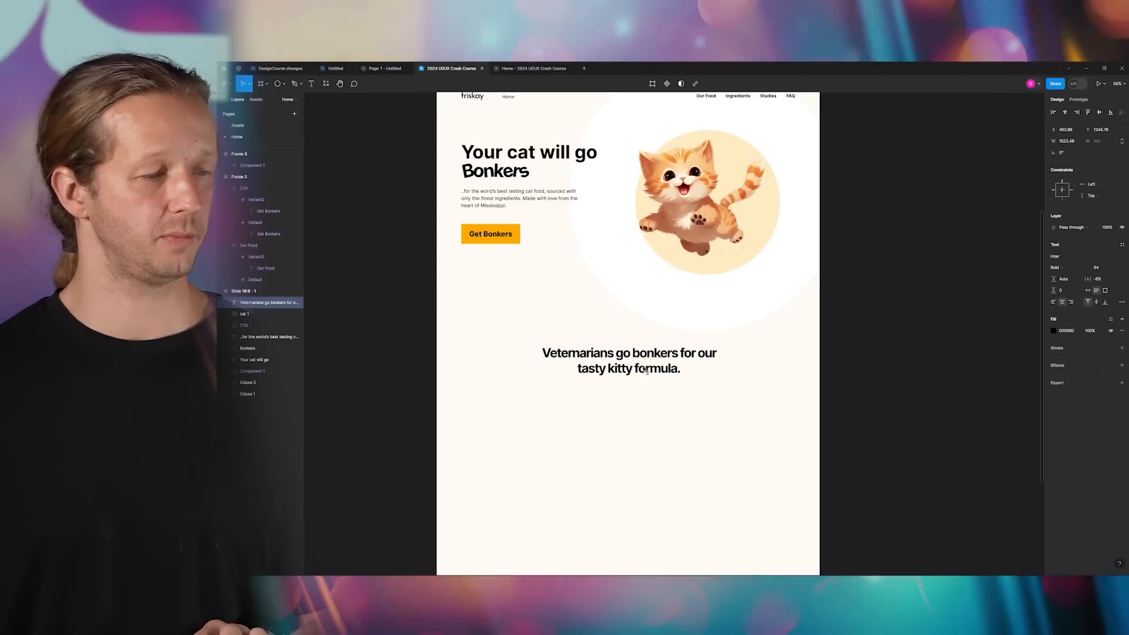
mouse_move(659, 364)
mouse_down()
mouse_move(675, 367)
mouse_move(665, 365)
mouse_up()
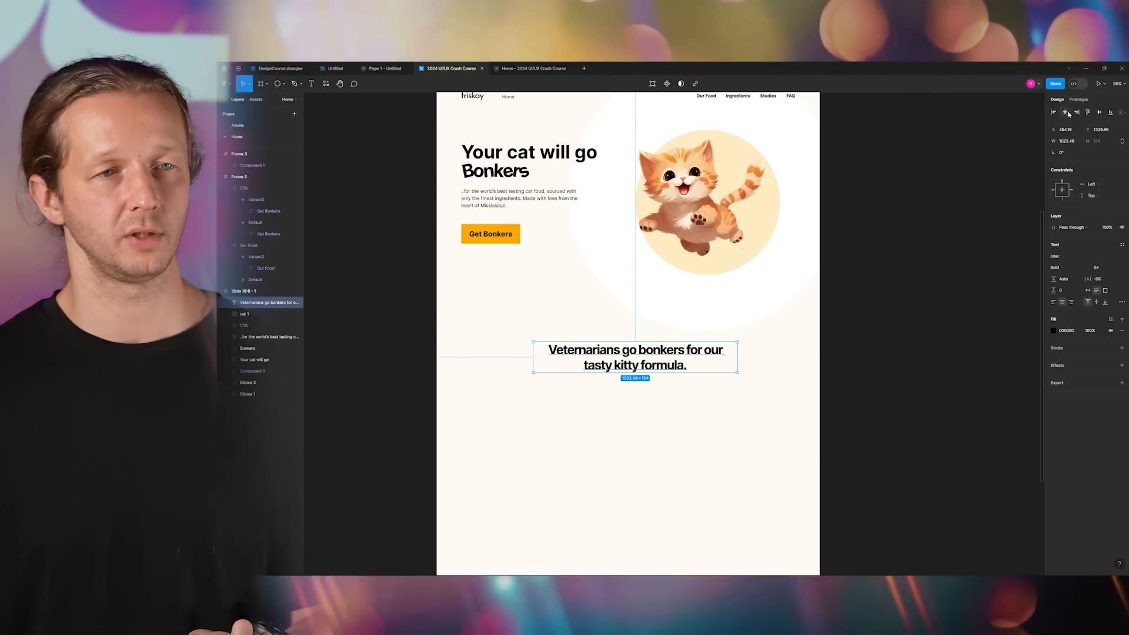
click(998, 128)
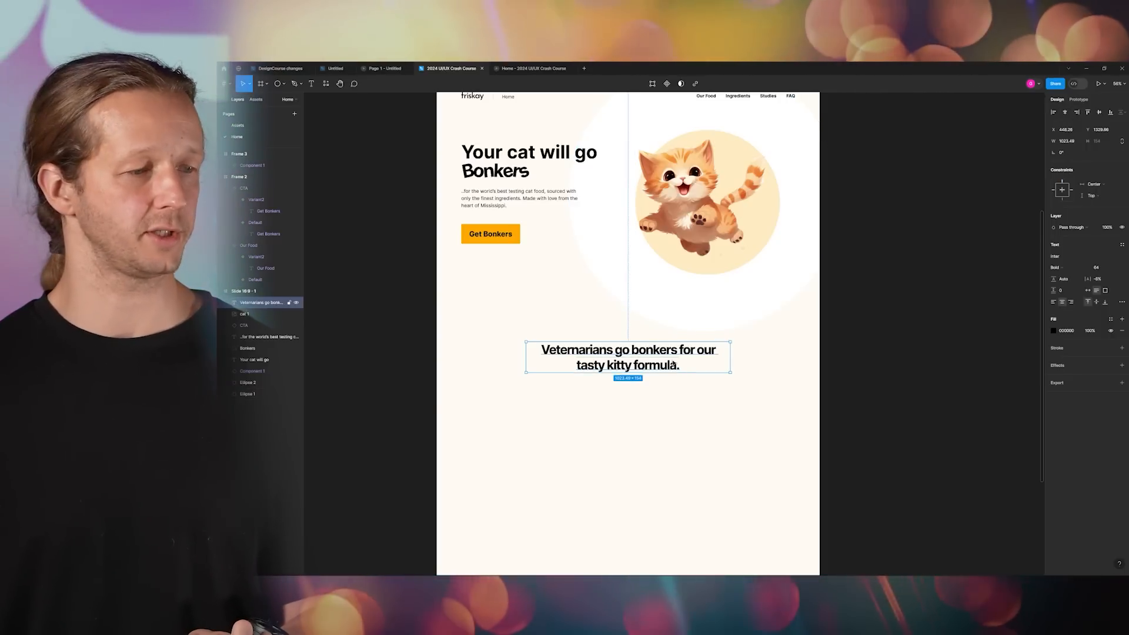
click(645, 437)
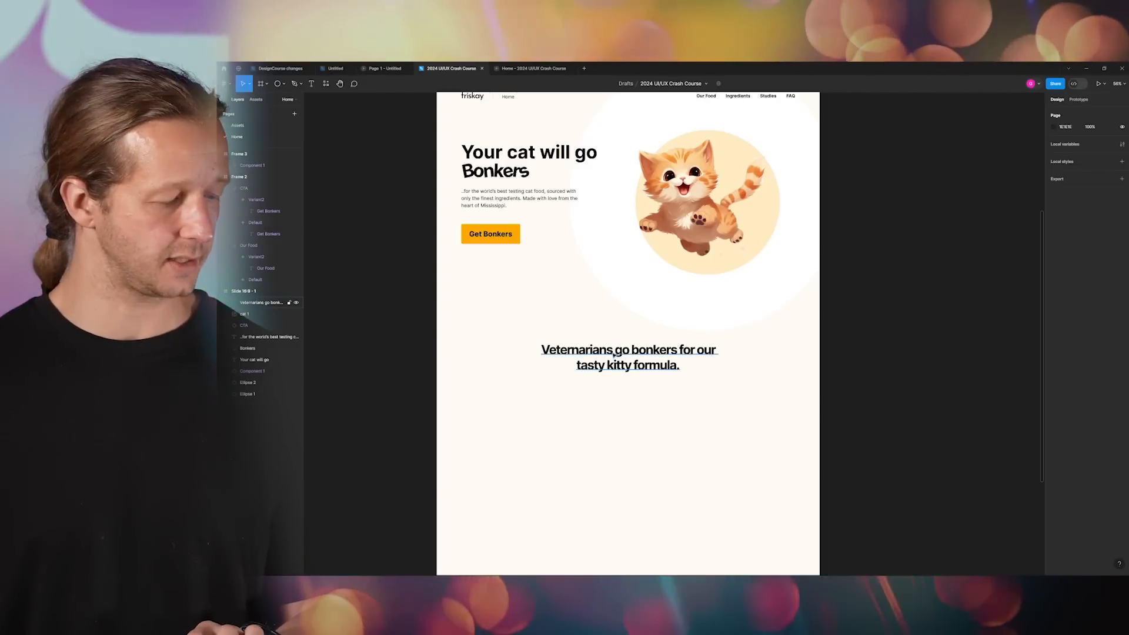
- Copy the round illustration of the screaming veterinarian from the Assets page
click(250, 127)
scroll(644, 319, down, 2)
drag(521, 329, 833, 258)
scroll(833, 257, down, 2)
scroll(834, 258, left, 2)
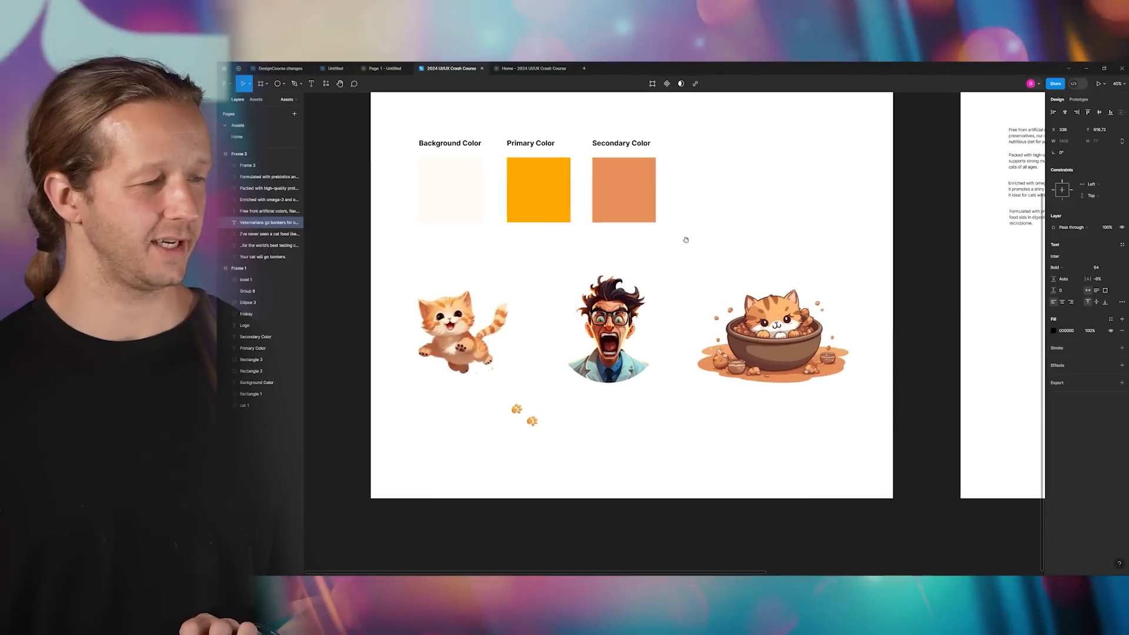
click(612, 327)
scroll(615, 327, up, 3)
scroll(616, 333, down, 4)
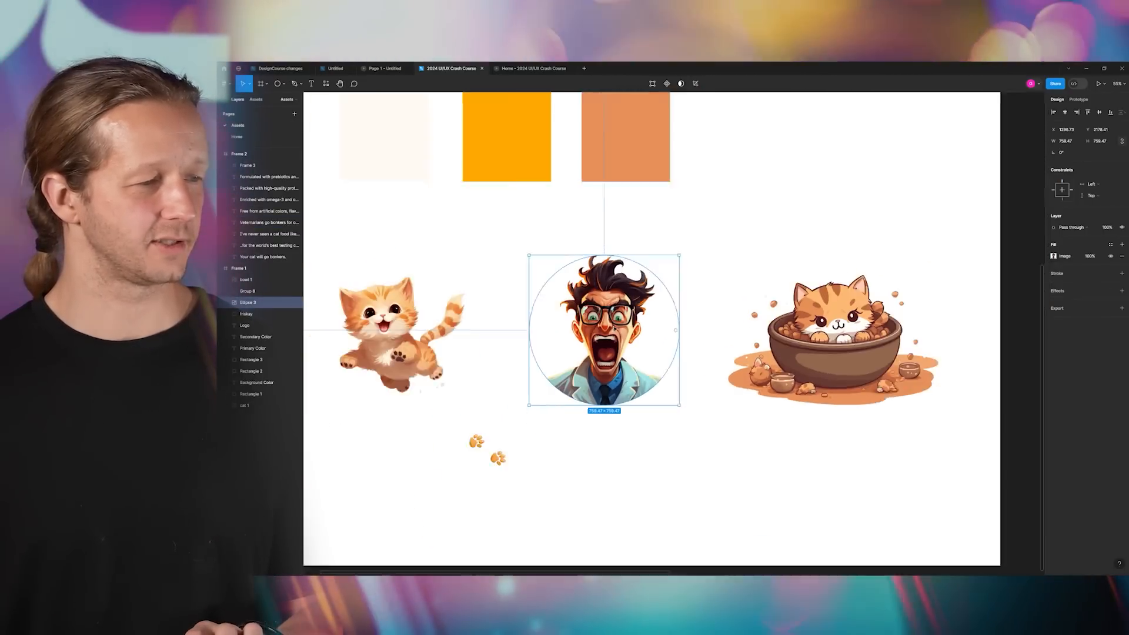
- Paste the veterinarian illustration into the Home page and centre it horizontally beneath the heading
click(241, 139)
scroll(655, 446, up, 1)
scroll(655, 447, down, 2)
key(ctrl+v)
drag(618, 373, 539, 375)
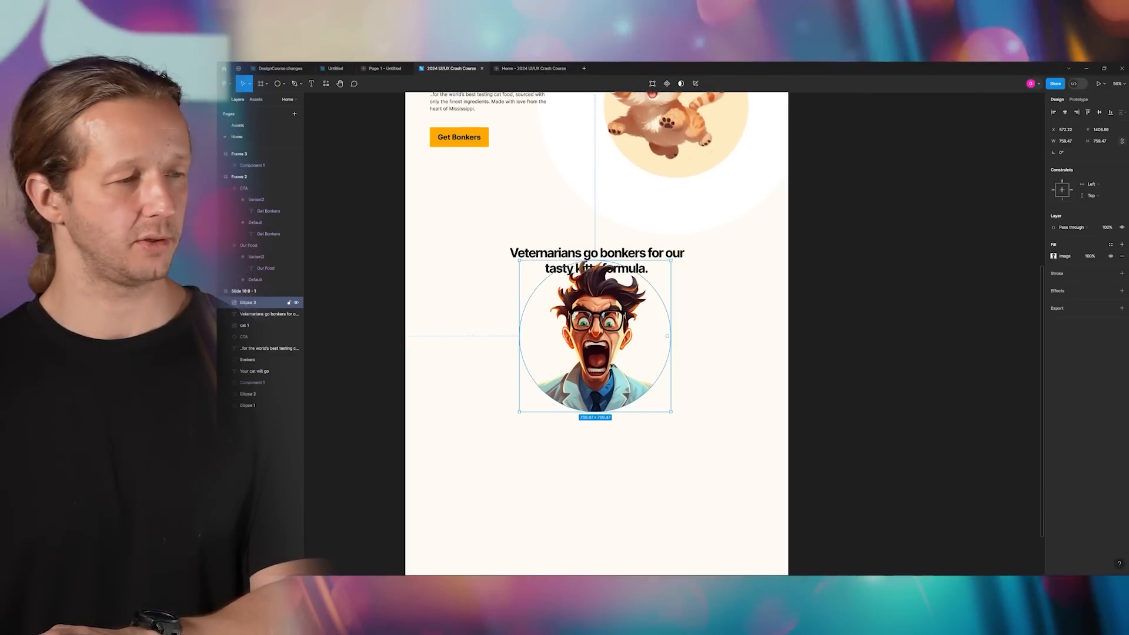
- Send the veterinarian illustration to the back and shrink it around its centre to about 518 px, below the heading
key(ctrl+shift+bracketleft)
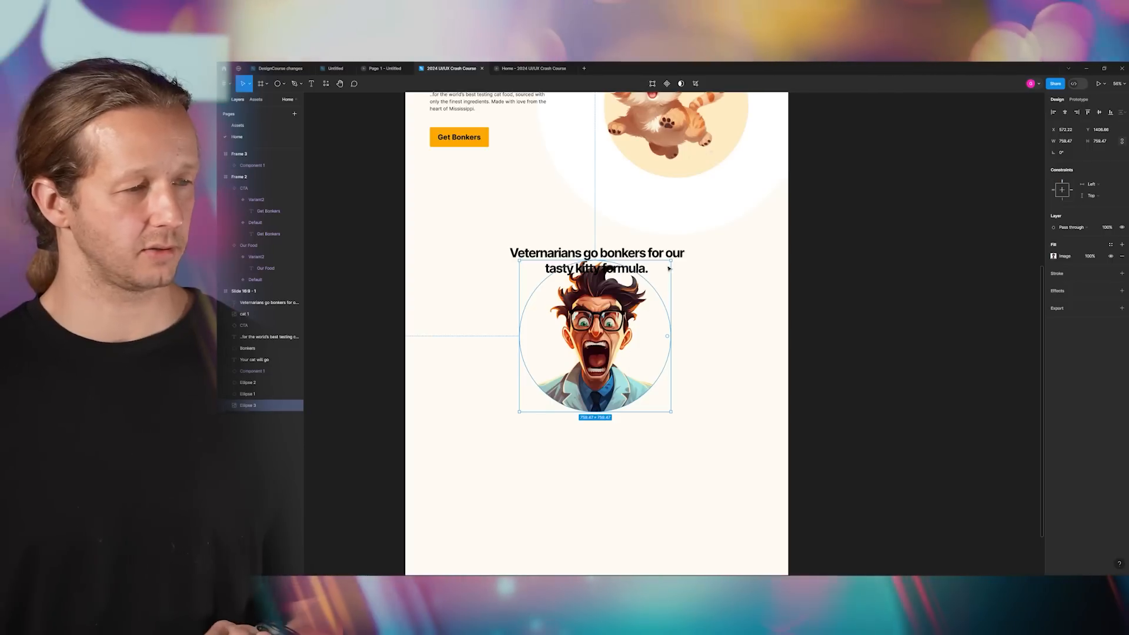
drag(670, 260, 647, 284)
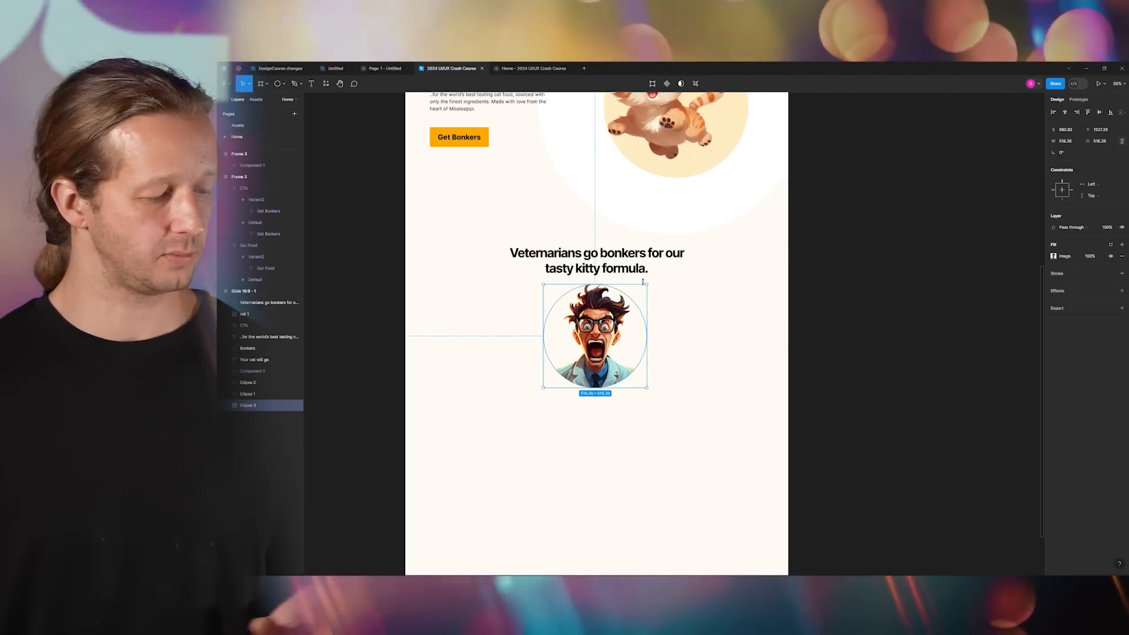
click(692, 331)
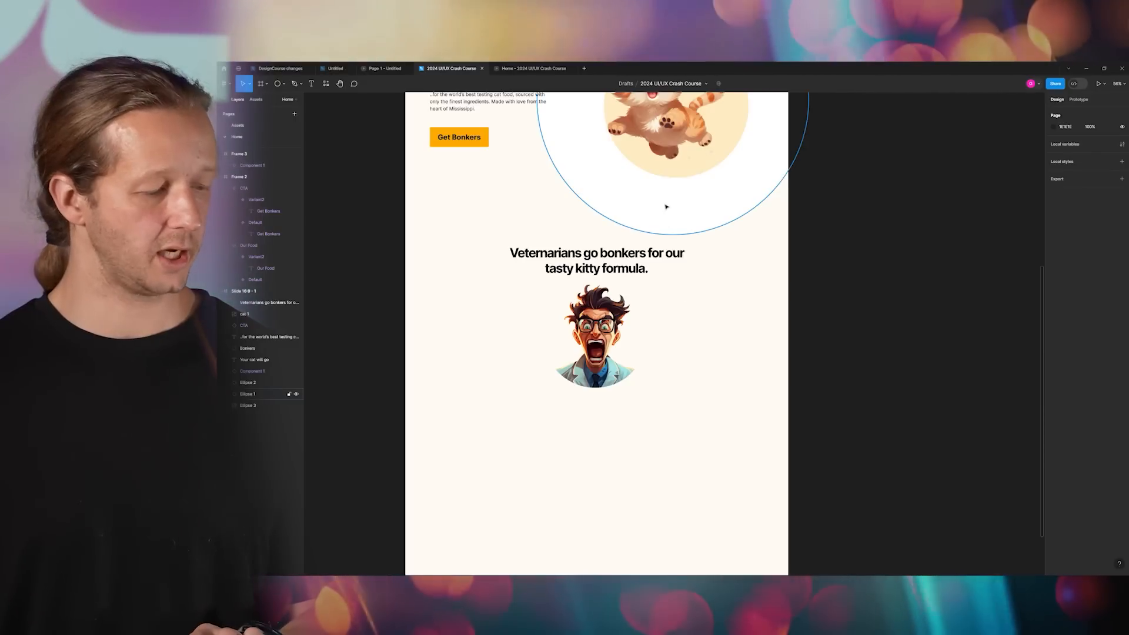
scroll(671, 178, up, 3)
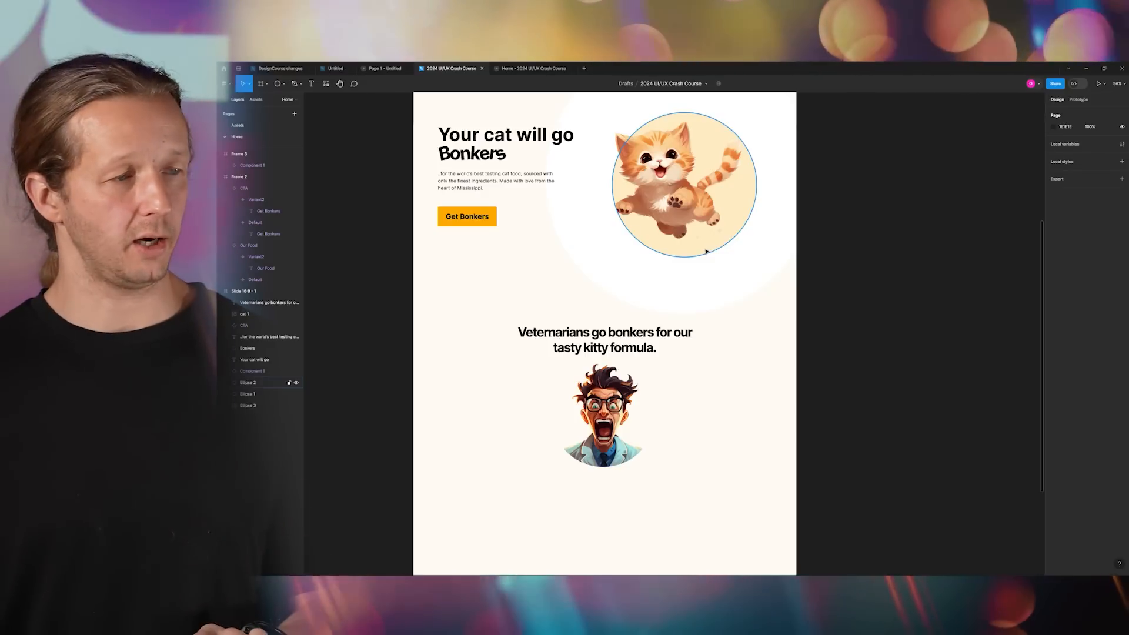
- Duplicate the kitten's cream and white circles, move the copies over the veterinarian and send them to the back behind him
click(704, 244)
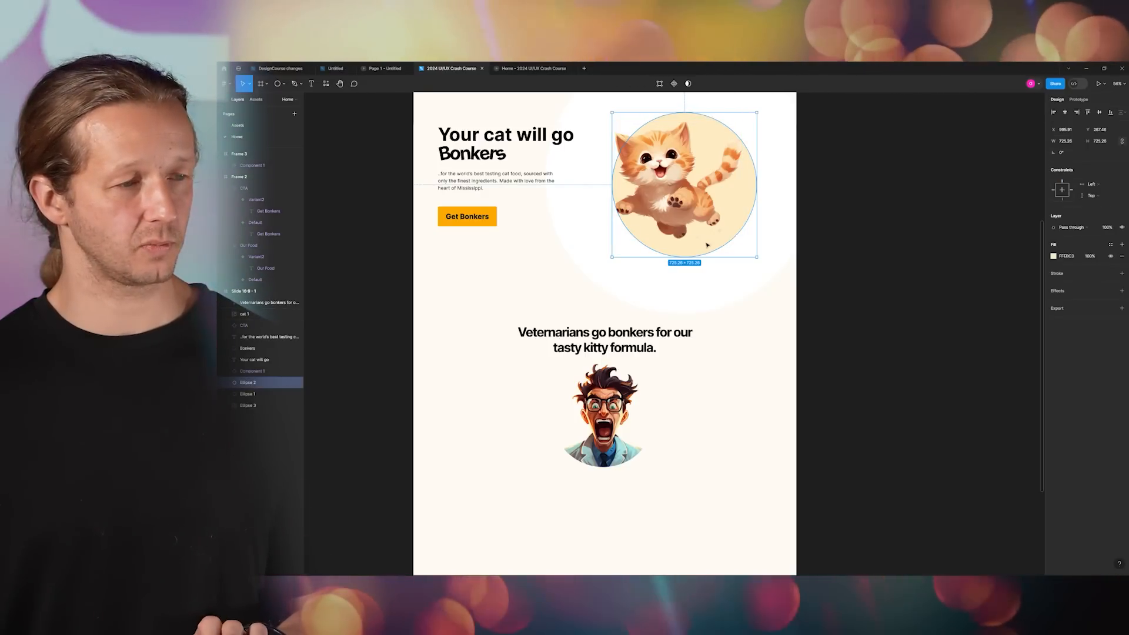
shift+click(721, 277)
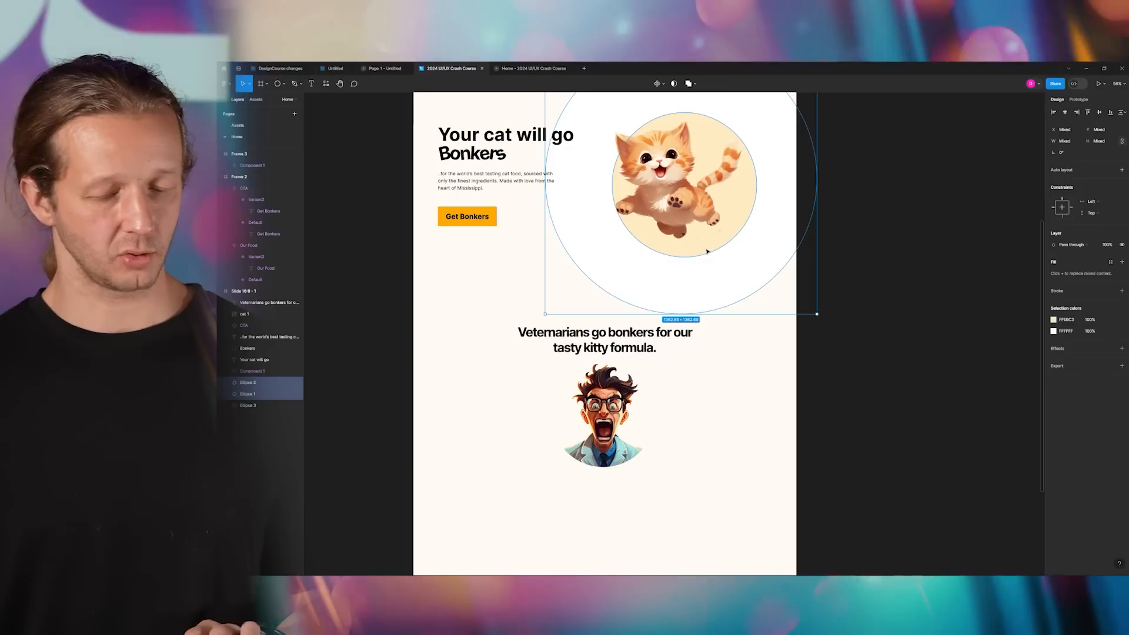
key(ctrl+d)
drag(718, 249, 634, 474)
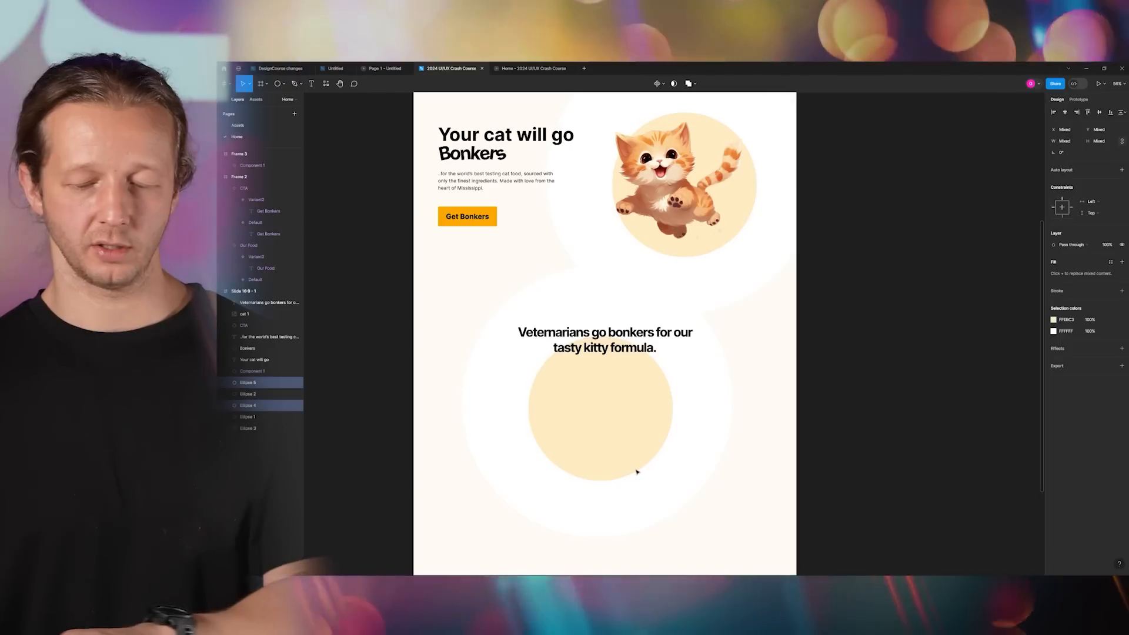
key(bracketleft)
drag(676, 434, 680, 433)
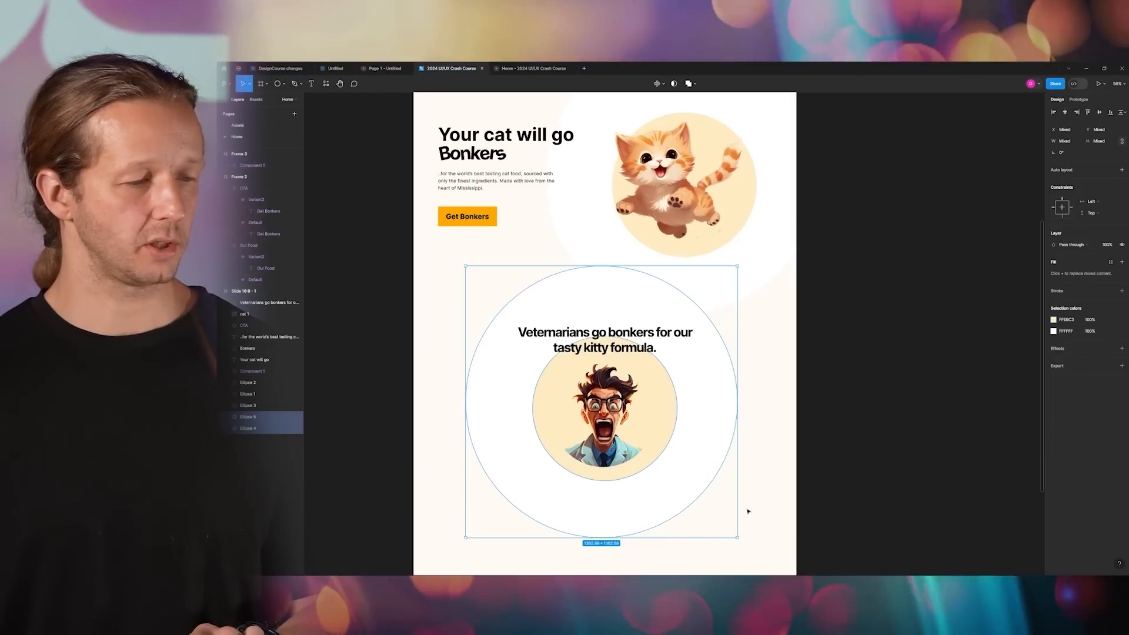
- Shrink the two copied circles around their centre to about 1100 px overall and nudge them into line with the veterinarian
drag(735, 536, 696, 511)
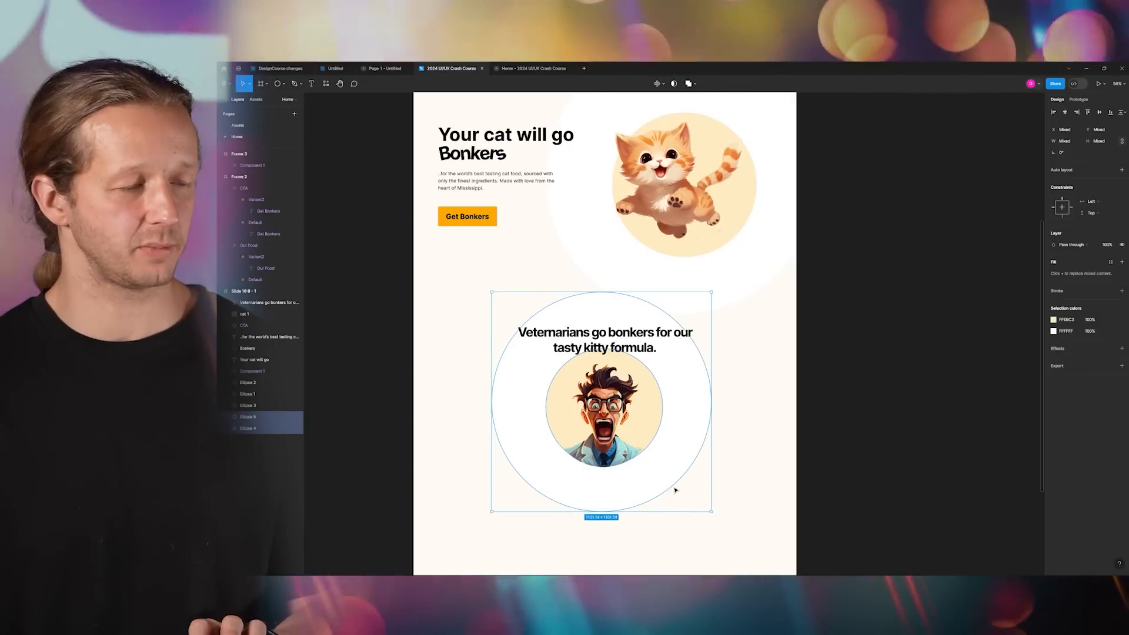
key(Right)
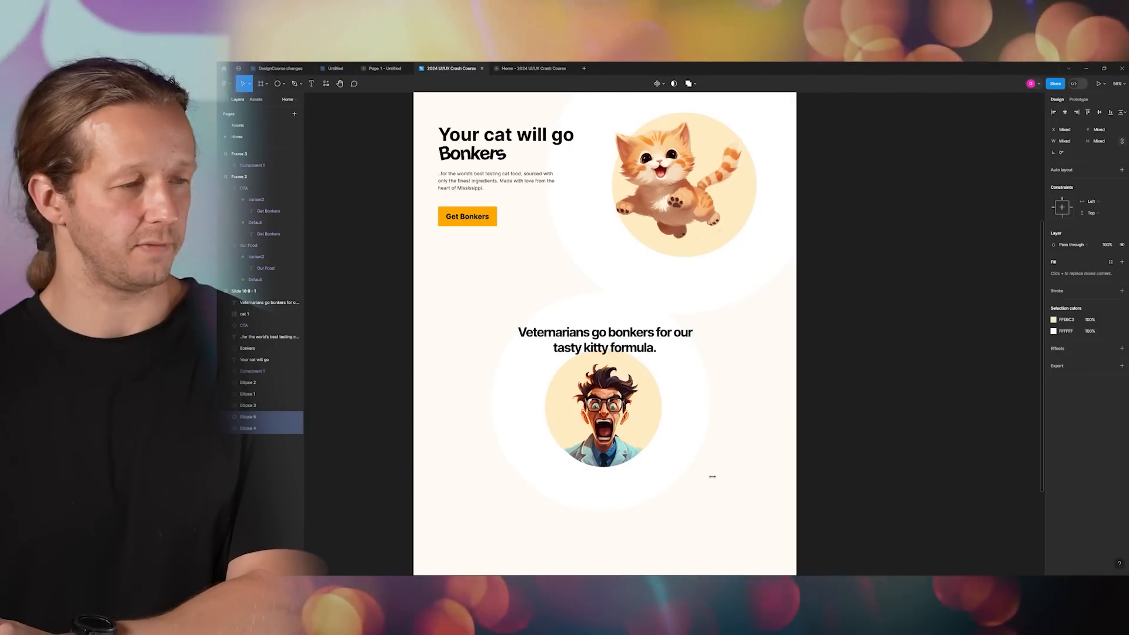
click(751, 421)
scroll(735, 400, down, 3)
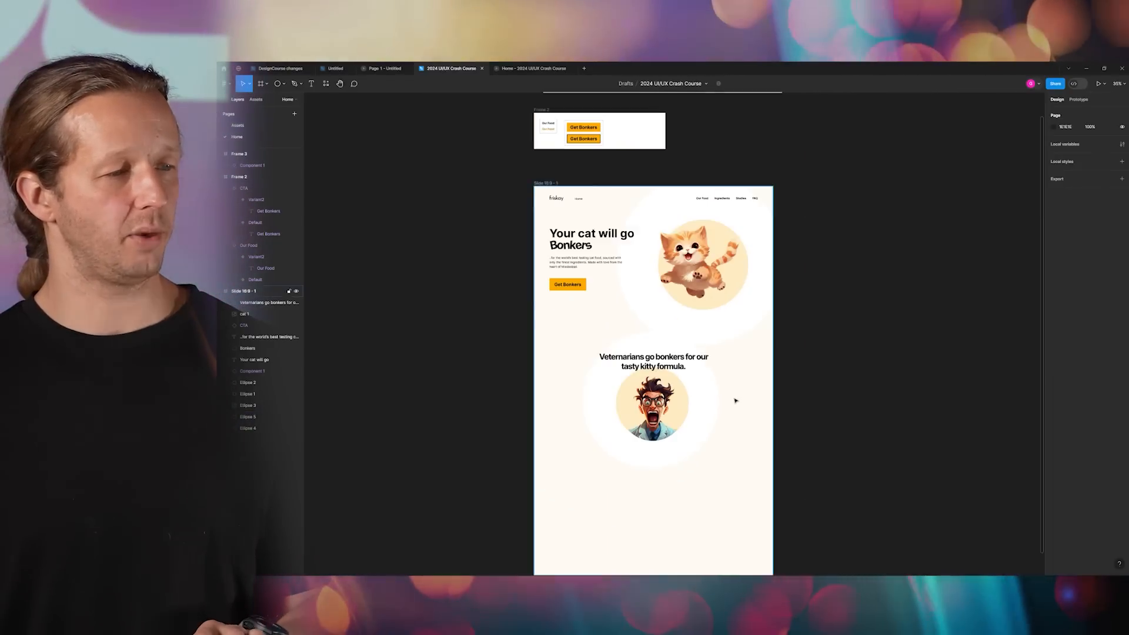
- Shrink the white circle behind the veterinarian around its centre to about 885 px and adjust its vertical position
scroll(735, 401, up, 5)
click(705, 390)
drag(735, 262, 711, 288)
drag(701, 351, 702, 371)
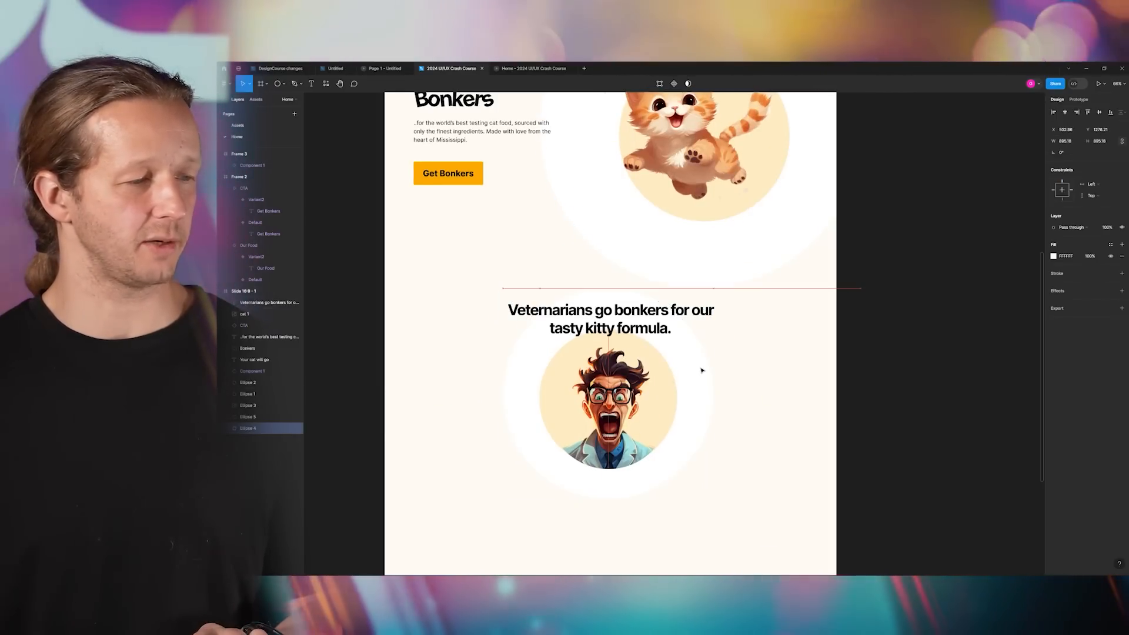
drag(706, 371, 703, 366)
click(763, 367)
scroll(736, 394, down, 5)
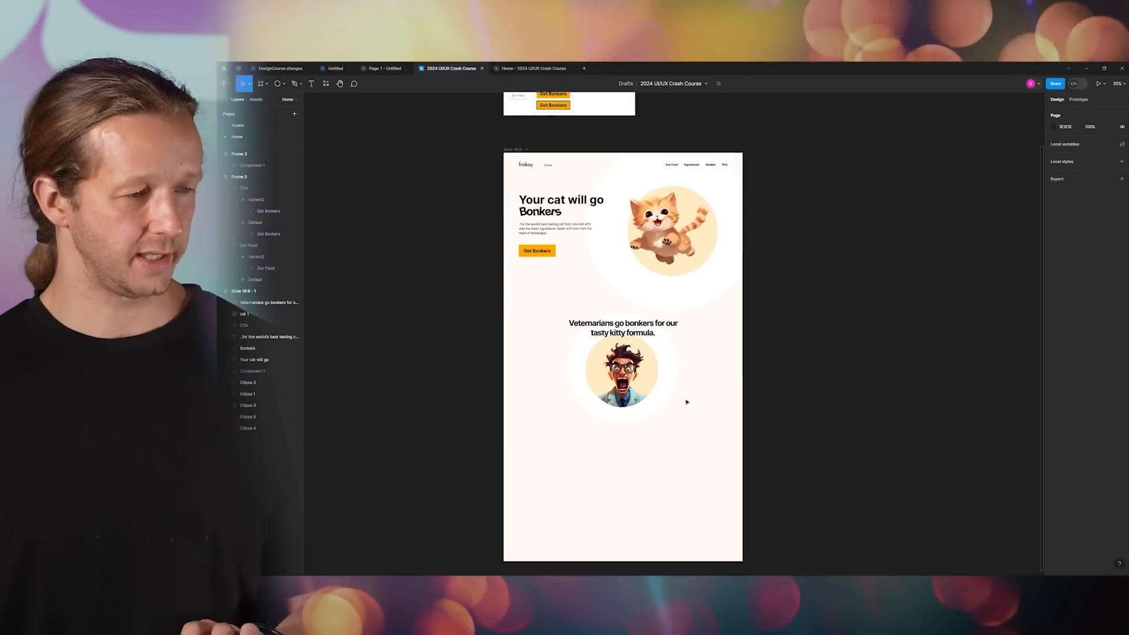
- Select the veterinarian illustration with both its circles and move them slightly down, away from the heading
scroll(687, 405, up, 2)
drag(685, 441, 579, 376)
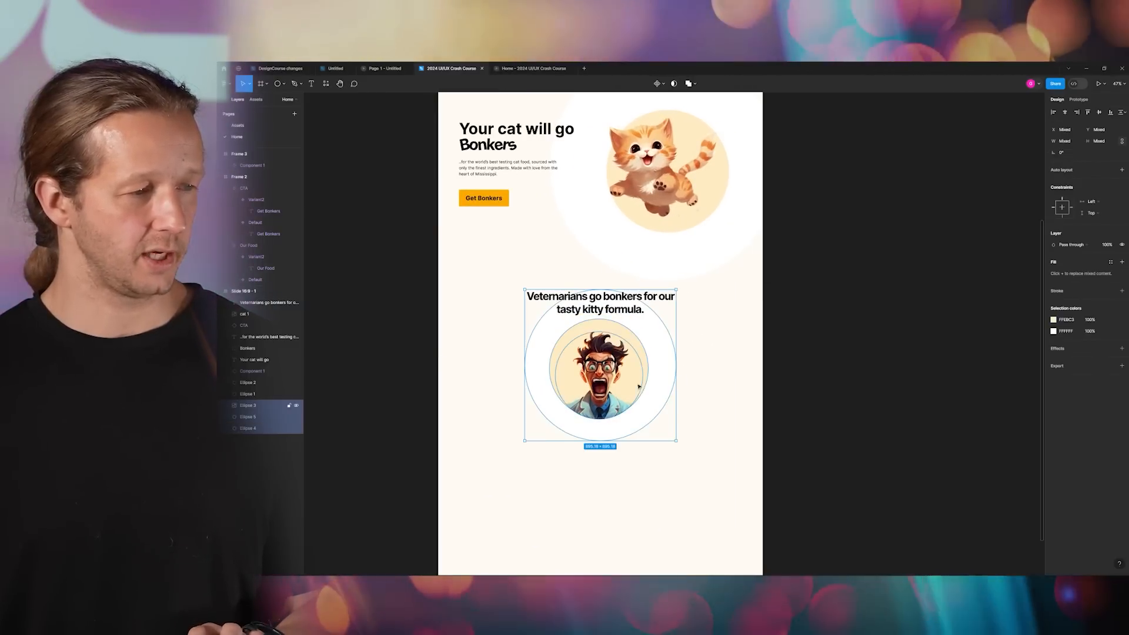
drag(672, 456, 611, 397)
click(714, 361)
scroll(700, 358, up, 1)
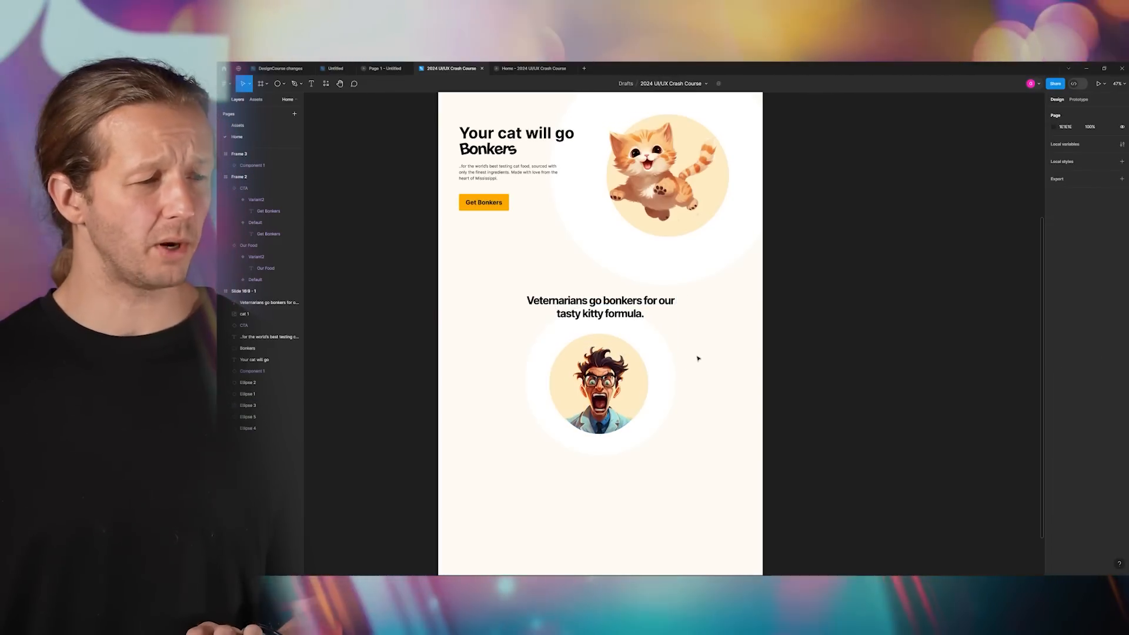
scroll(601, 361, up, 5)
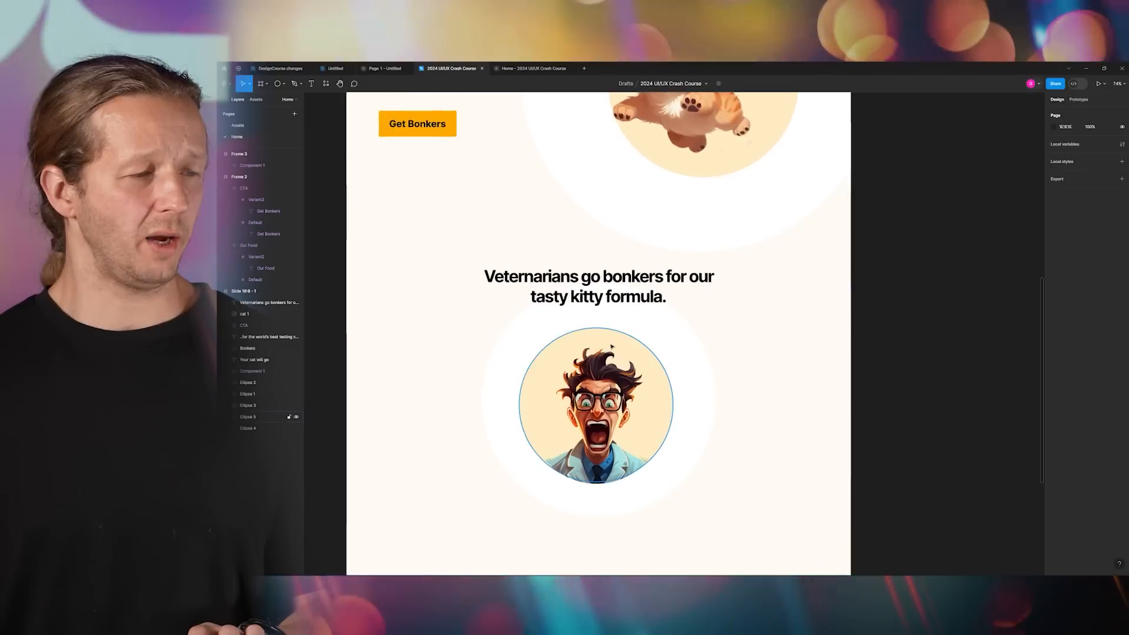
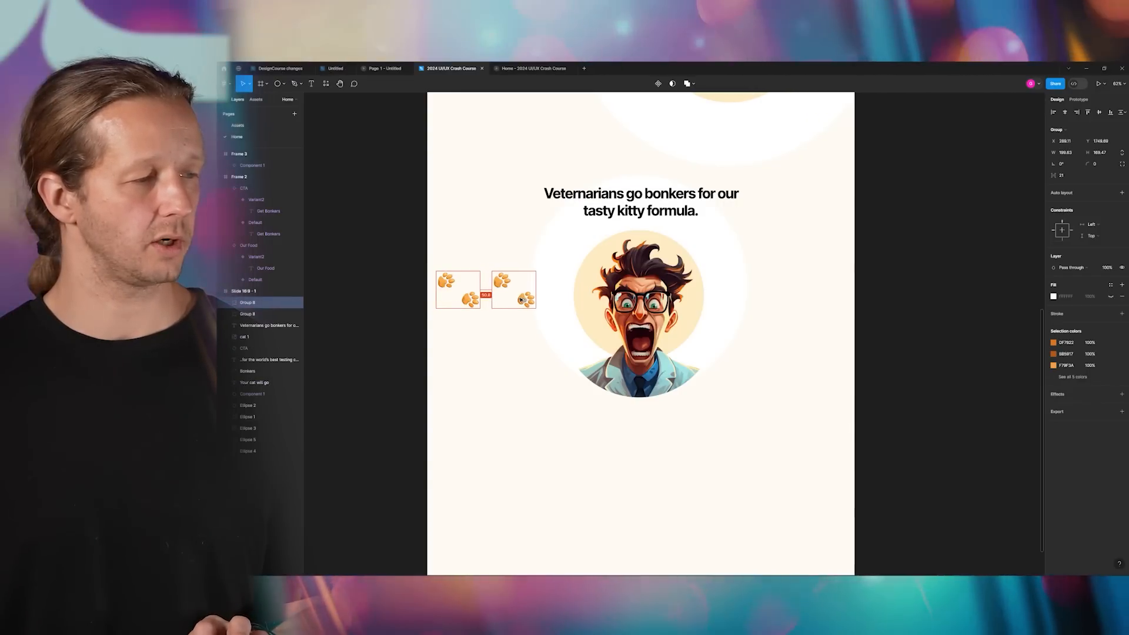
- Extend the paw prints into a row across the page by duplicating the two pairs, grouping all four and copying that group alongside
shift+click(470, 300)
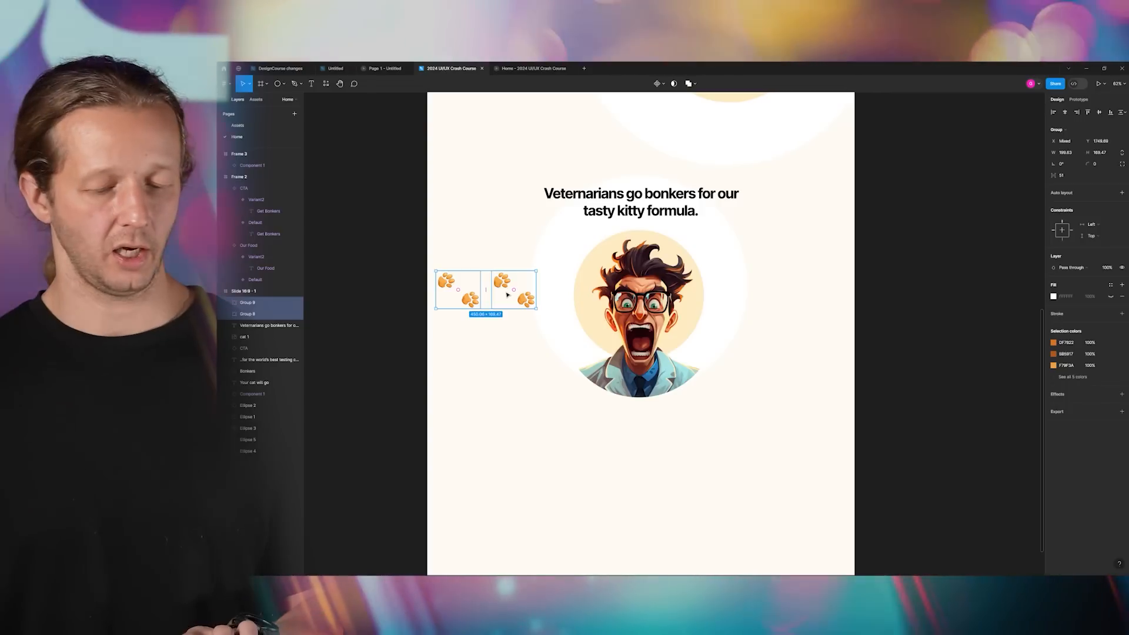
drag(500, 287, 619, 279)
shift+click(525, 299)
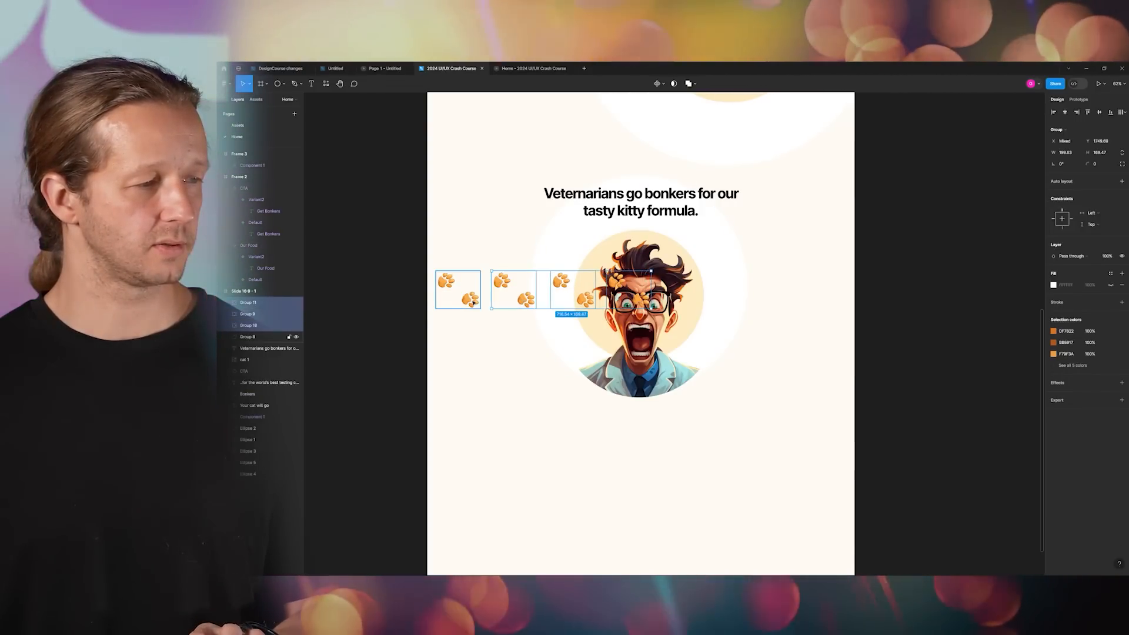
key(ctrl+g)
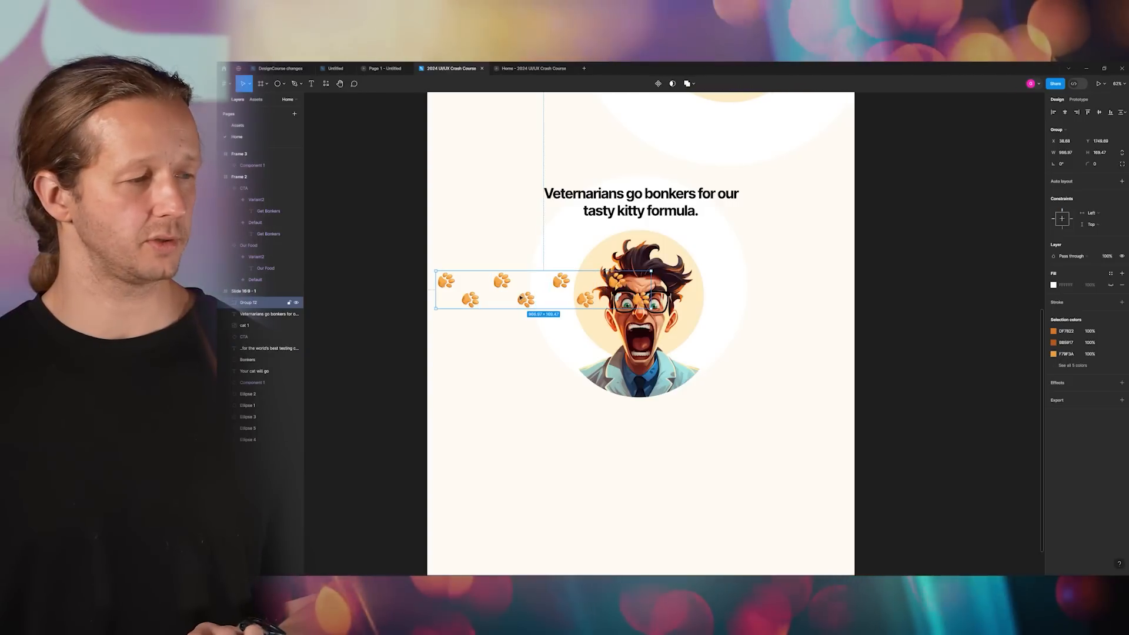
drag(514, 293, 732, 281)
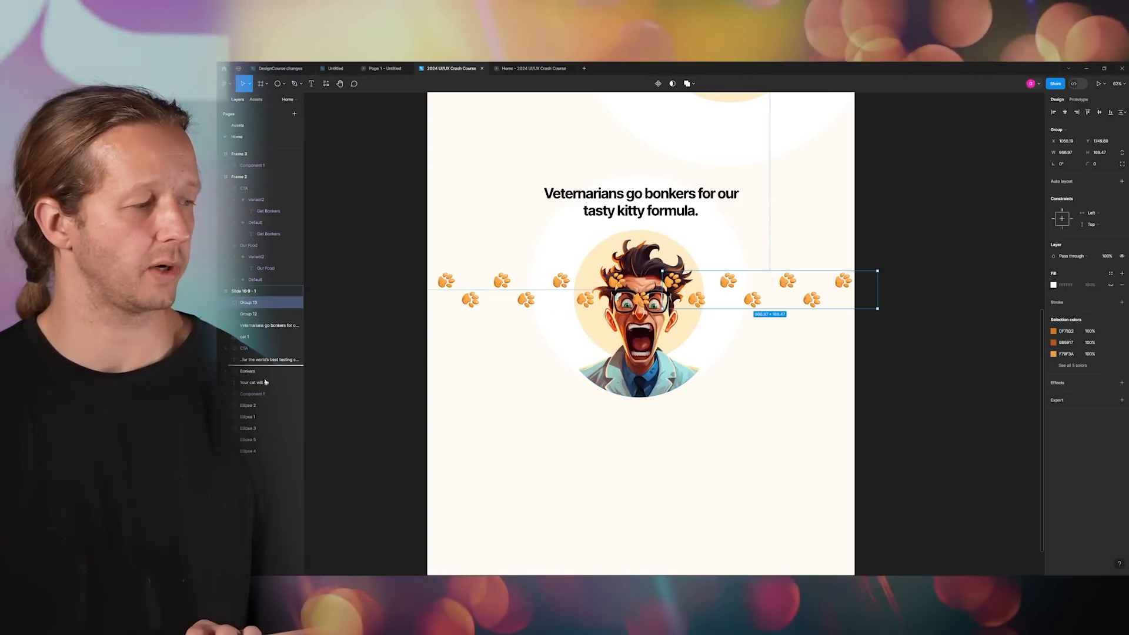
drag(272, 420, 266, 434)
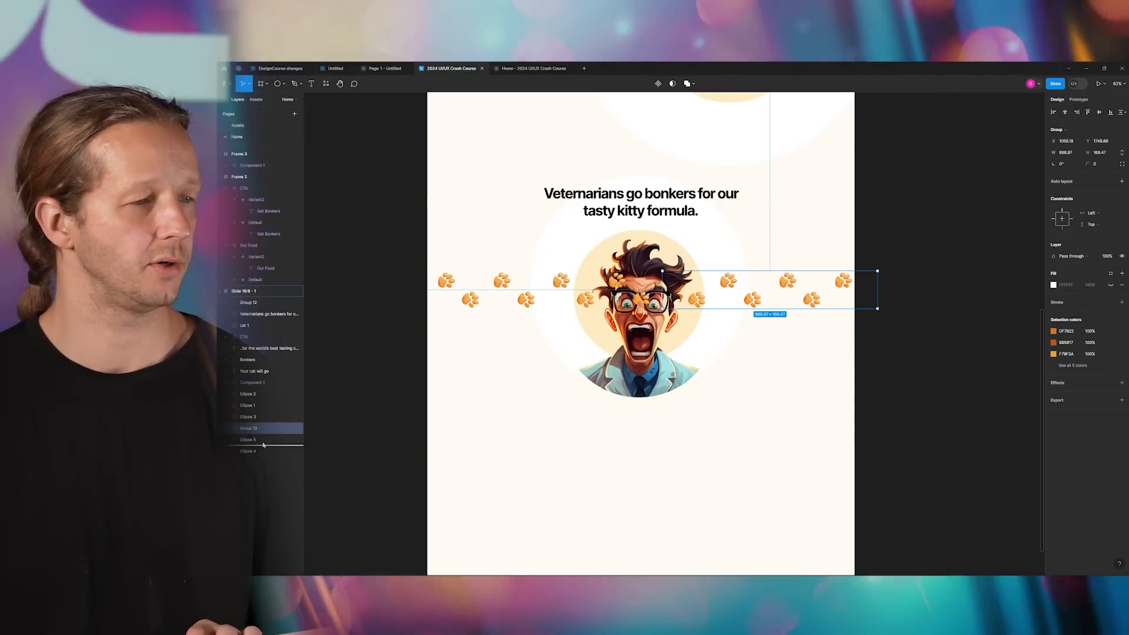
drag(258, 432, 266, 446)
key(ctrl+z)
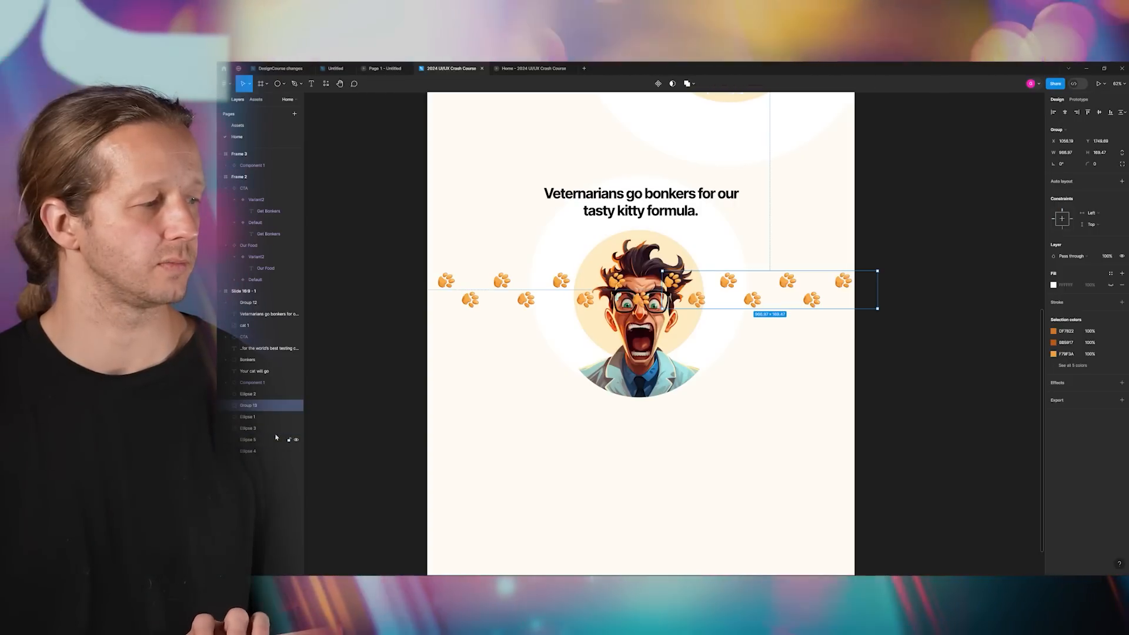
- Group the two paw-print halves and reorder the group behind the veterinarian illustration but above its background circles
shift+click(510, 288)
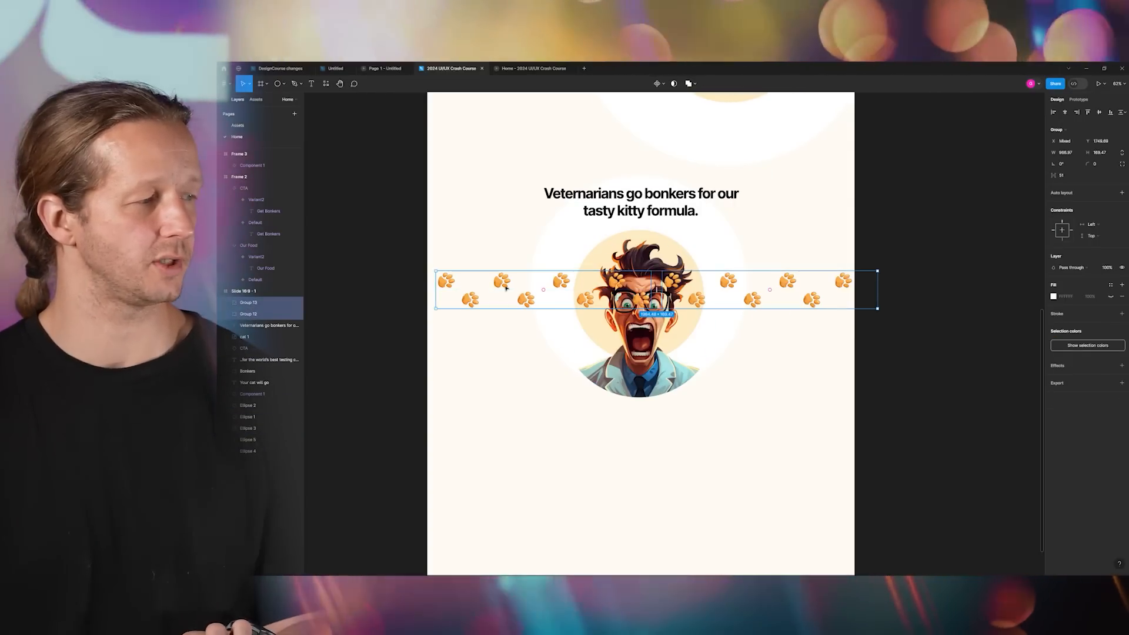
key(ctrl+g)
drag(248, 302, 257, 389)
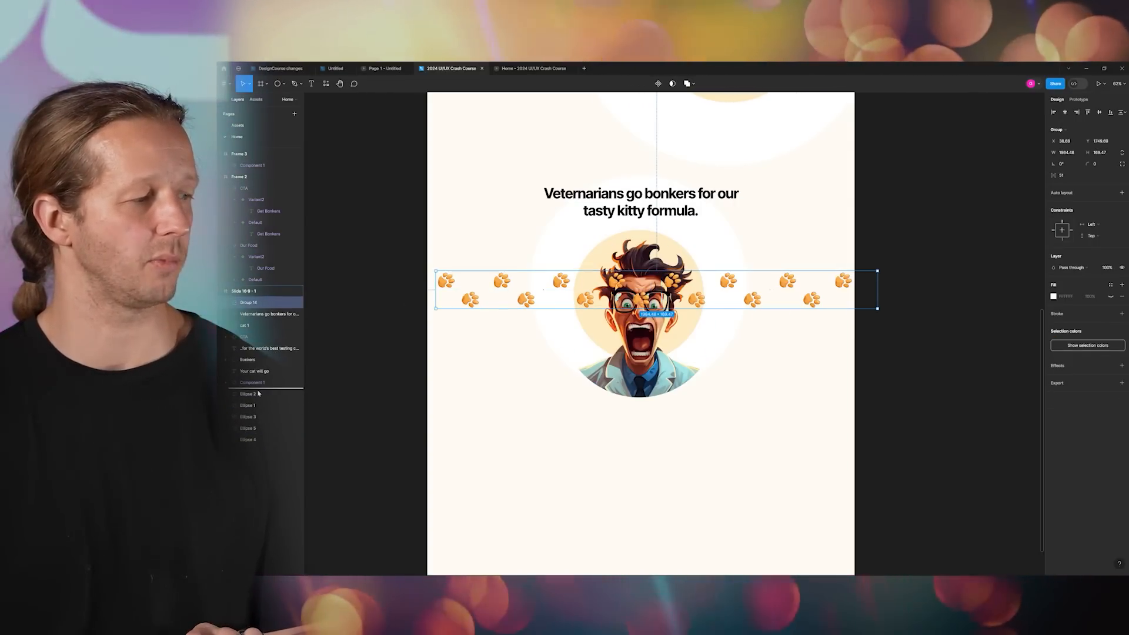
drag(258, 396, 255, 397)
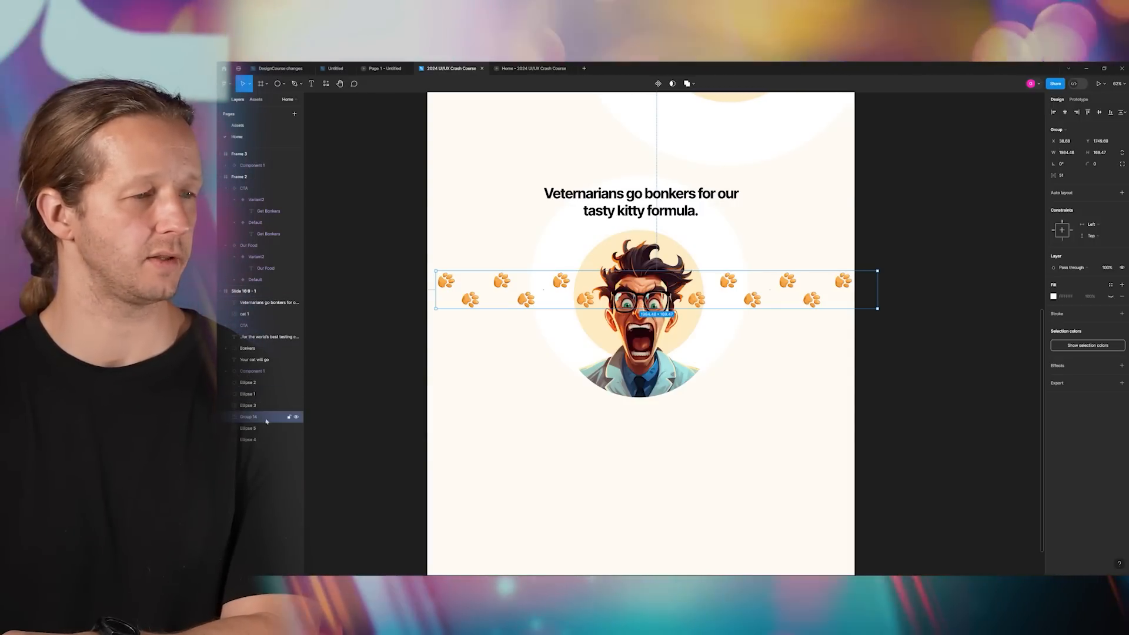
click(403, 398)
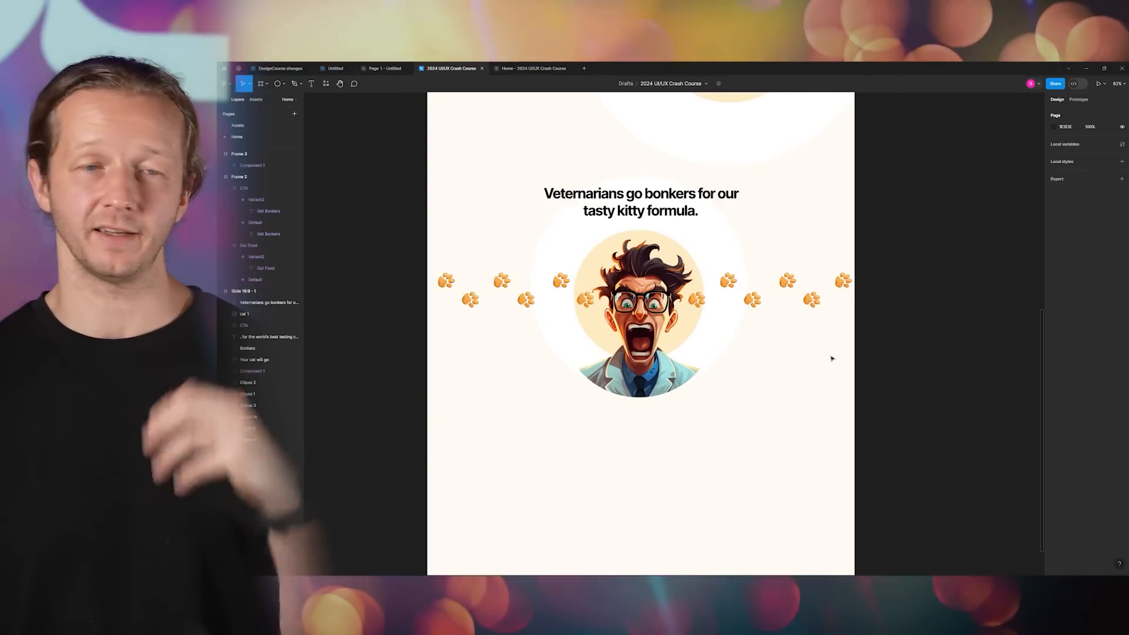
ctrl+scroll(824, 359, down, 5)
ctrl+scroll(791, 360, up, 3)
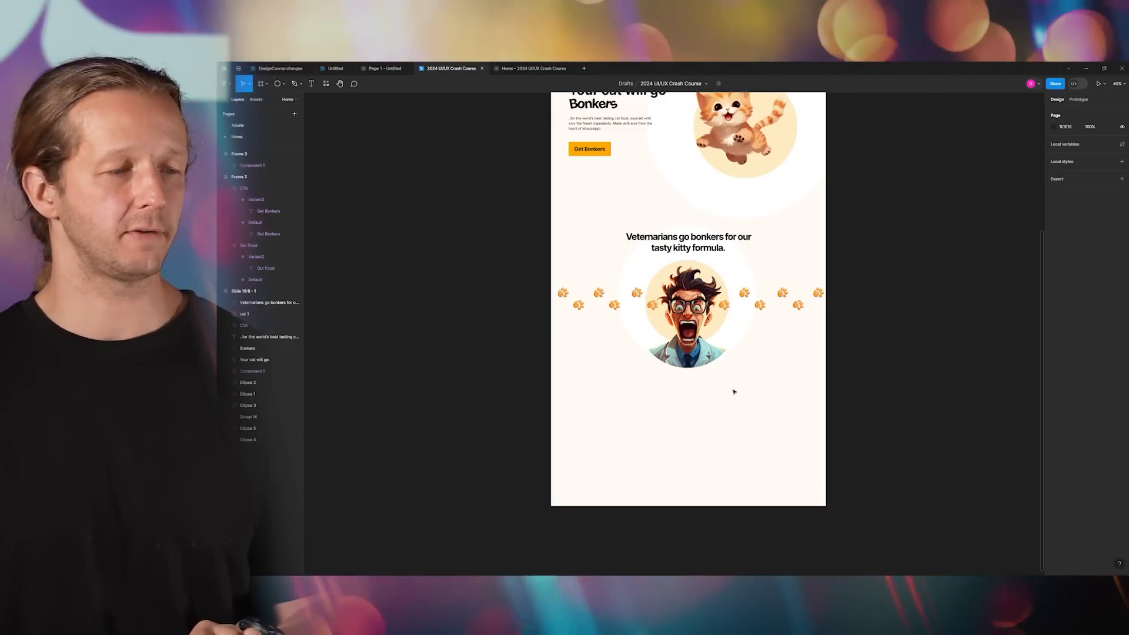
scroll(734, 392, up, 2)
ctrl+scroll(729, 394, down, 3)
ctrl+scroll(725, 396, up, 6)
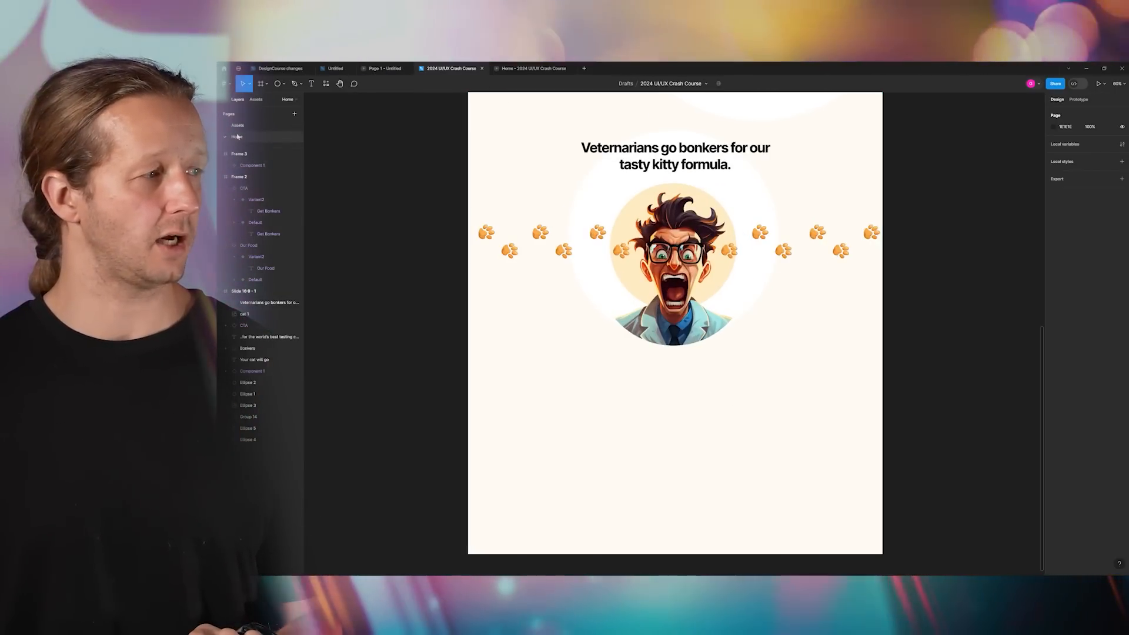
- Copy the single-line testimonial starting "I've never seen a cat food like this before" from the Assets page
click(237, 125)
scroll(634, 333, down, 5)
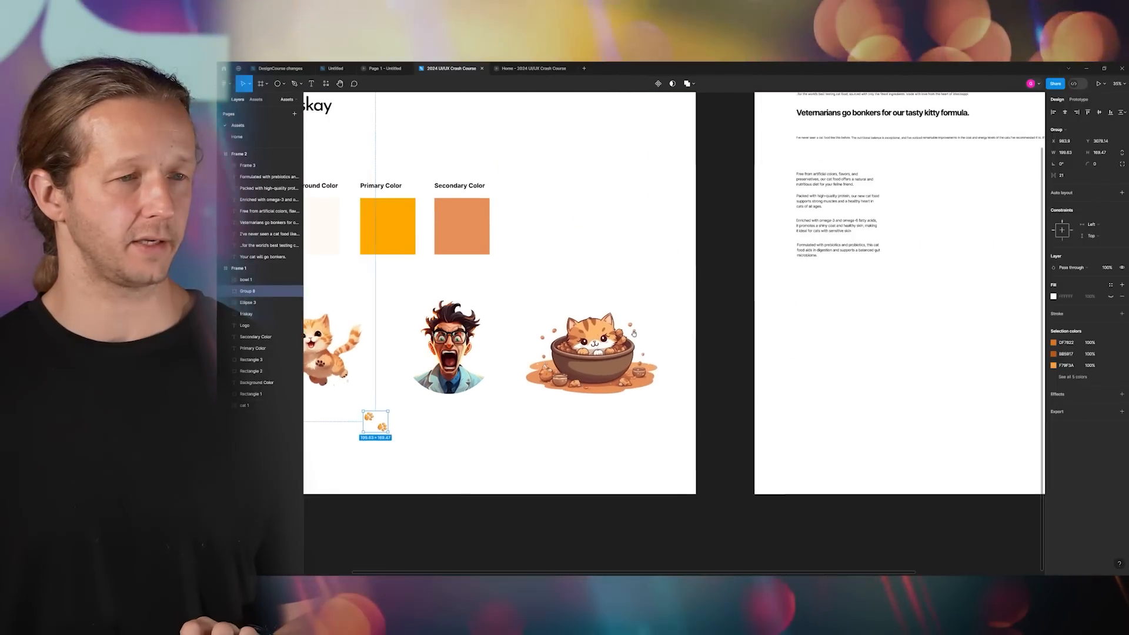
scroll(634, 334, right, 3)
scroll(676, 238, up, 3)
drag(701, 222, 626, 336)
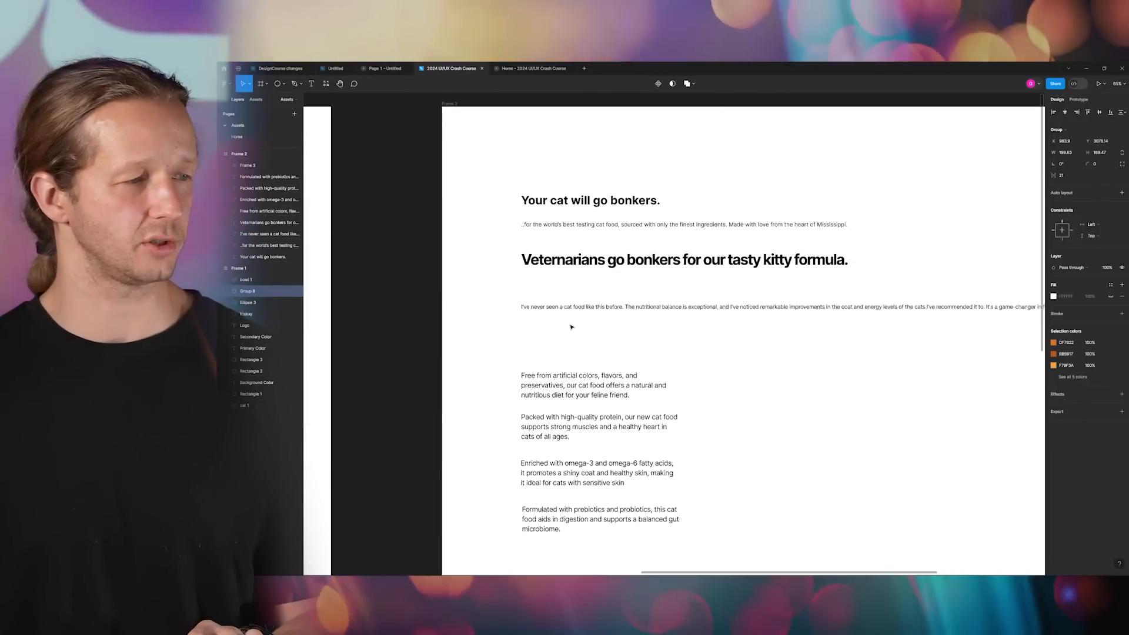
click(588, 310)
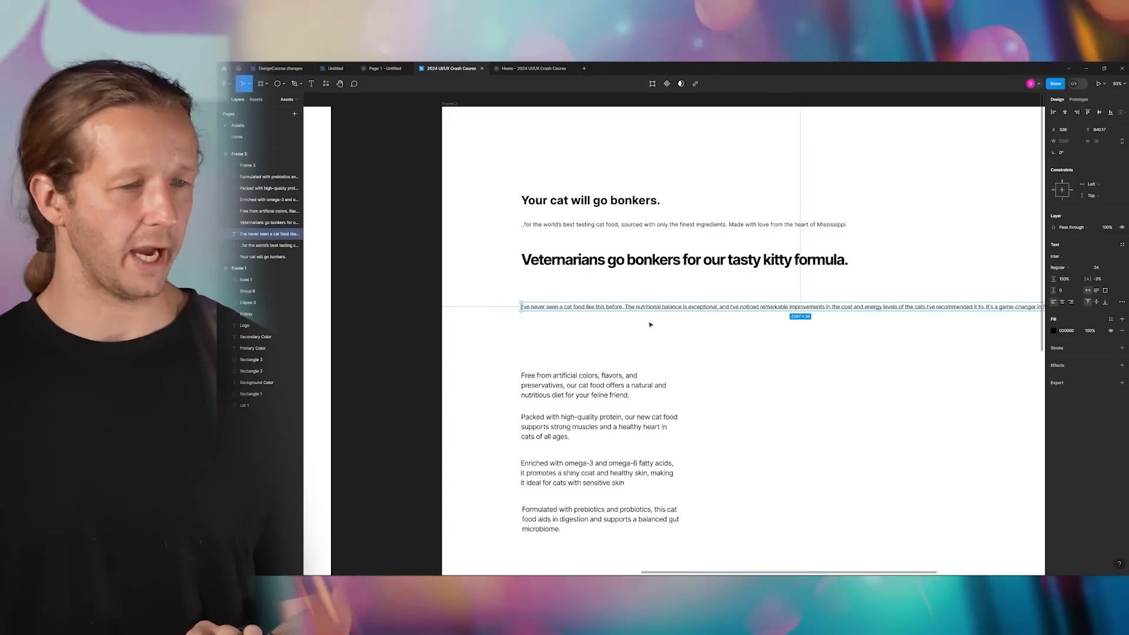
scroll(632, 317, down, 5)
scroll(603, 325, up, 3)
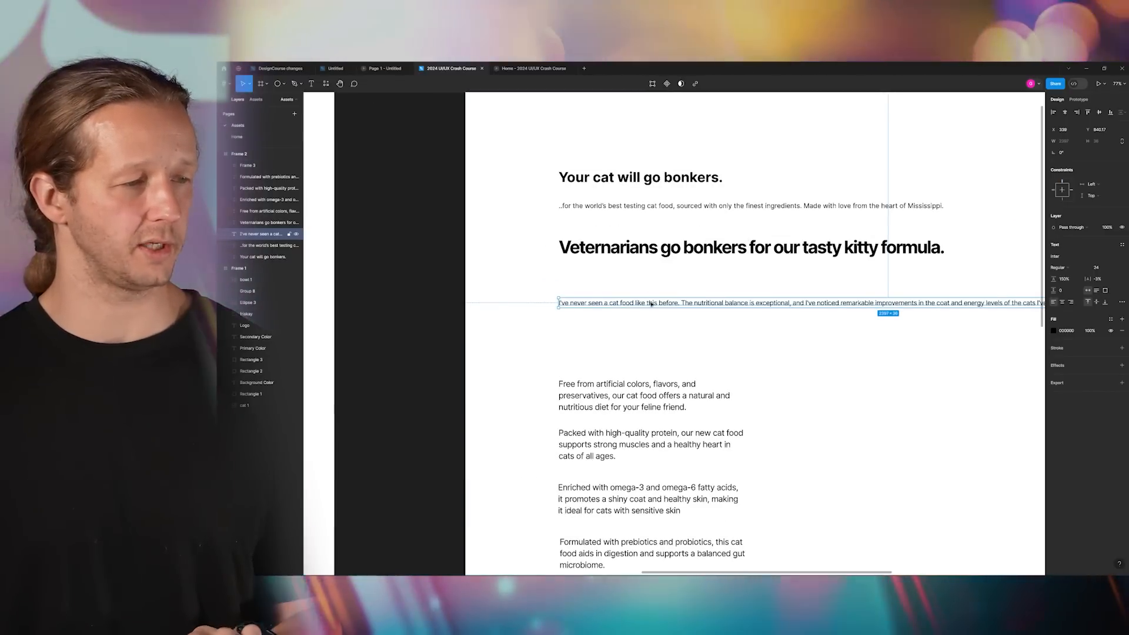
- Paste the testimonial into the Home page below the veterinarian and wrap it into a text box about 453 px wide
click(237, 136)
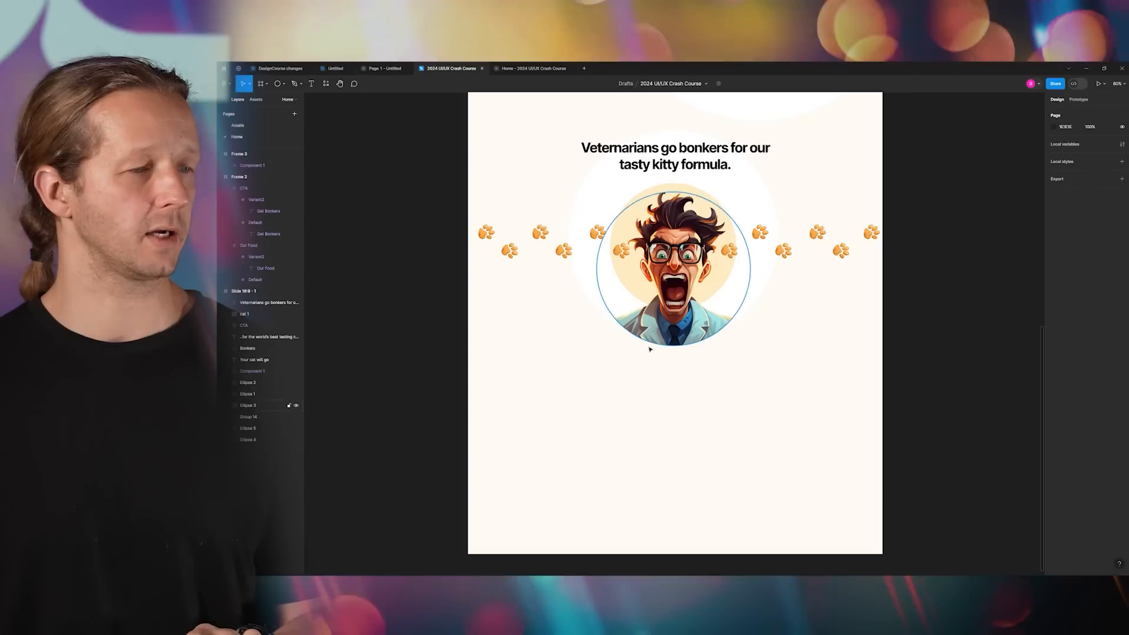
key(ctrl+v)
drag(540, 337, 633, 392)
scroll(1005, 392, up, 1)
drag(1040, 402, 614, 363)
click(663, 421)
drag(529, 377, 525, 395)
scroll(536, 407, up, 1)
scroll(536, 407, up, 2)
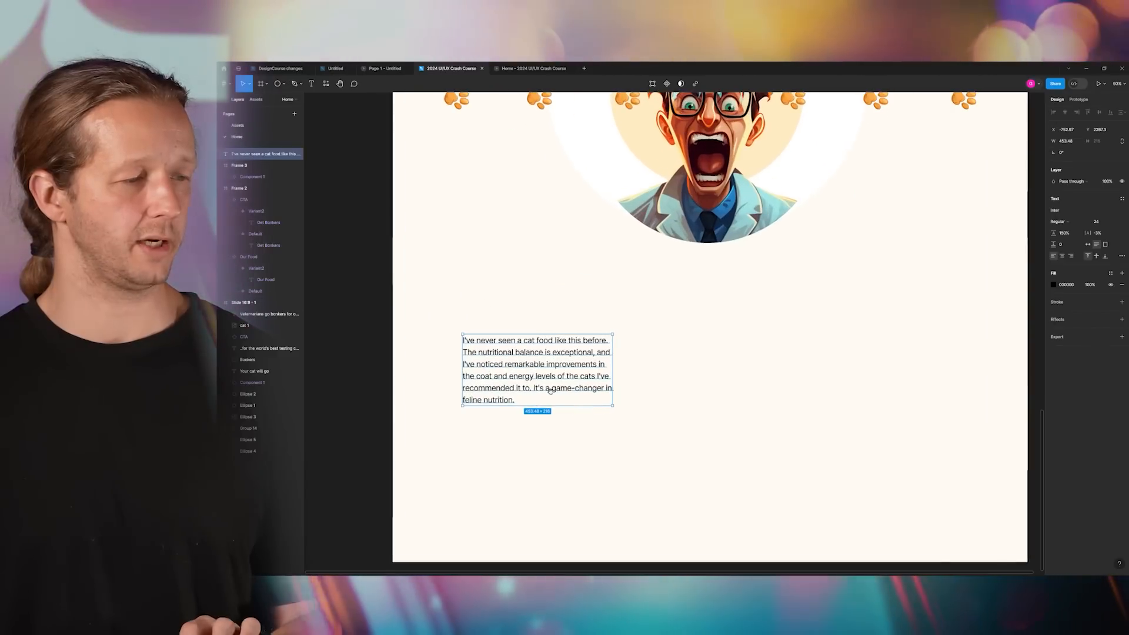
- Narrow the testimonial text box to about 358 px wide
drag(601, 356, 570, 358)
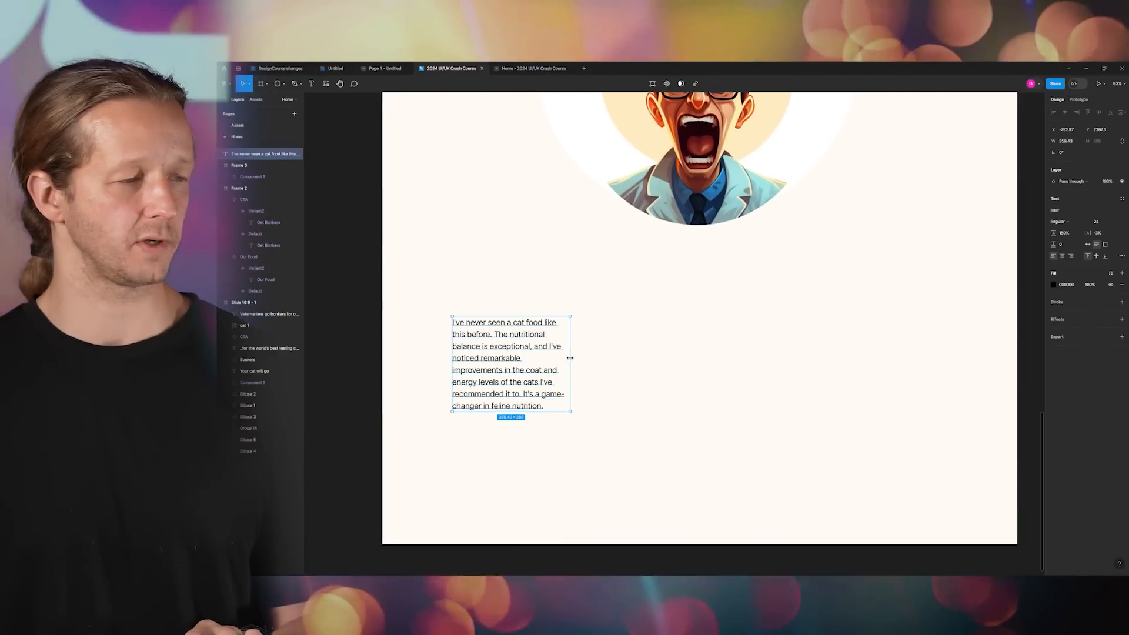
click(592, 361)
scroll(647, 372, down, 4)
scroll(655, 381, up, 5)
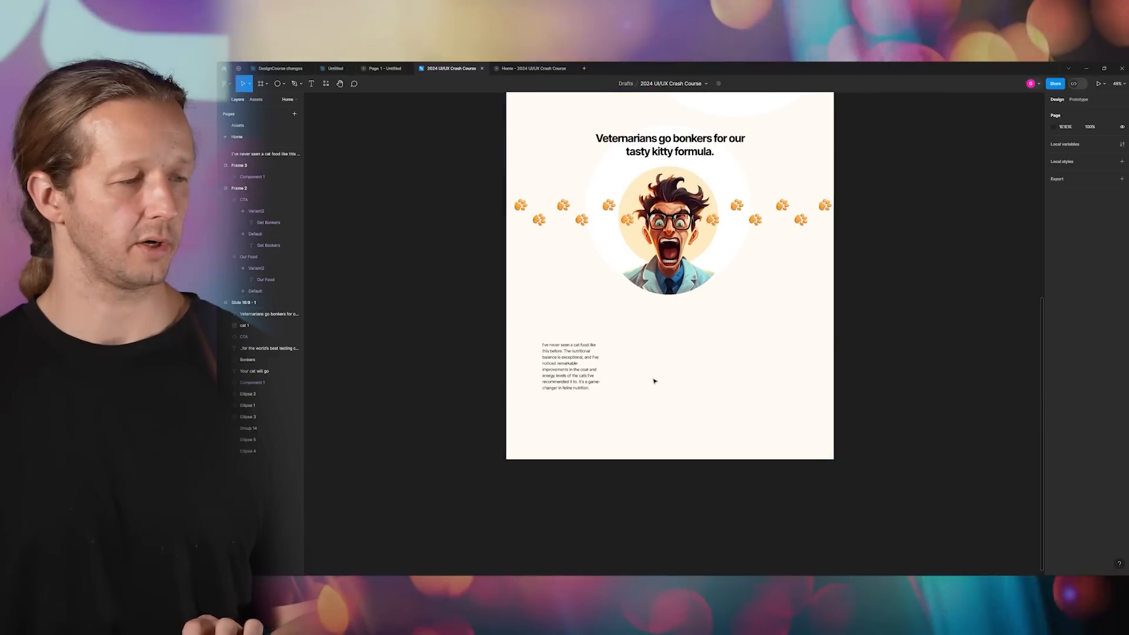
- Duplicate the testimonial text block three times to the right to form a row of four evenly spaced columns
click(490, 357)
drag(490, 356, 592, 359)
key(ctrl+d)
key(ctrl+d)
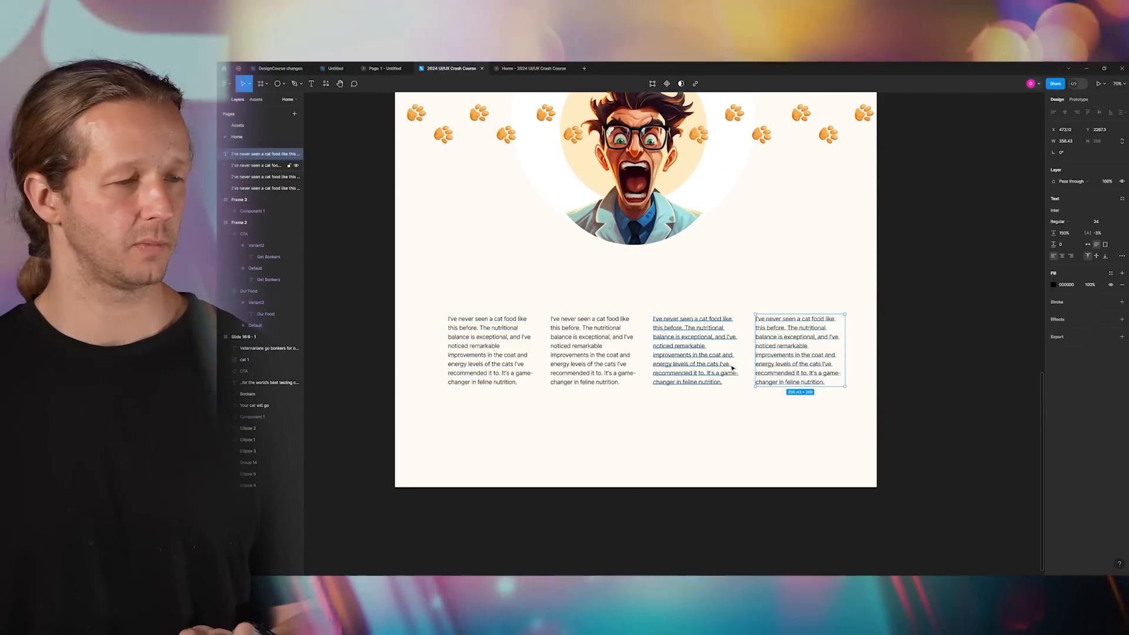
key(Escape)
scroll(720, 362, down, 2)
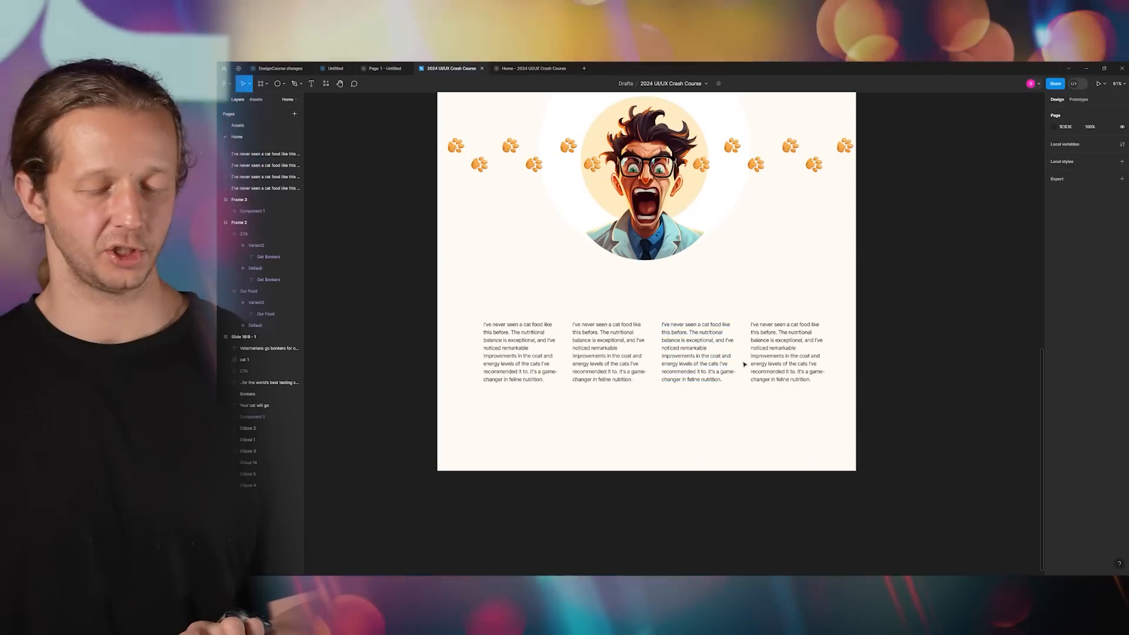
- Turn on the rulers and guides and align the first testimonial column with the left margin guide
key(shift+r)
scroll(664, 389, up, 2)
drag(473, 336, 452, 334)
click(474, 274)
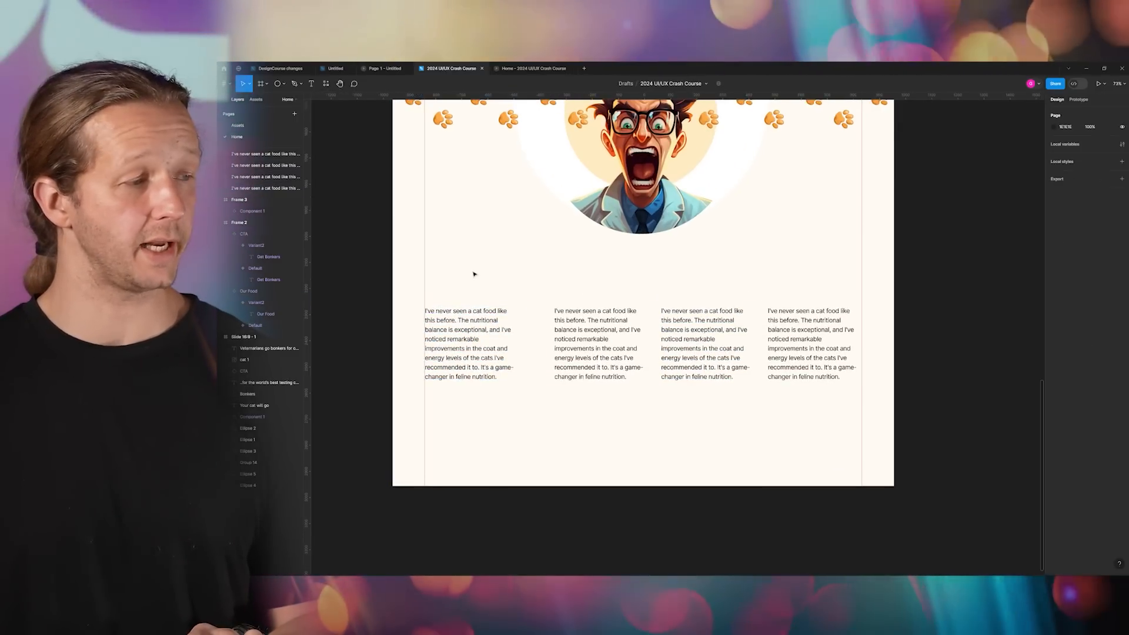
- Align the fourth testimonial with the right margin guide and space the two middle columns evenly between the outer ones
drag(799, 333, 803, 333)
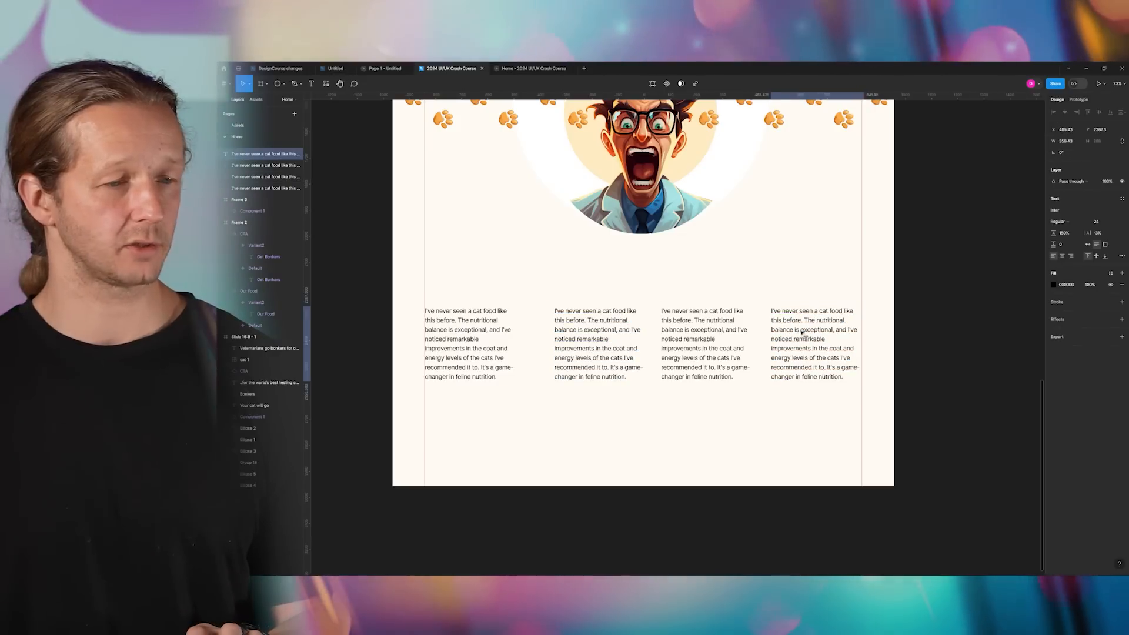
drag(585, 350, 571, 351)
click(698, 274)
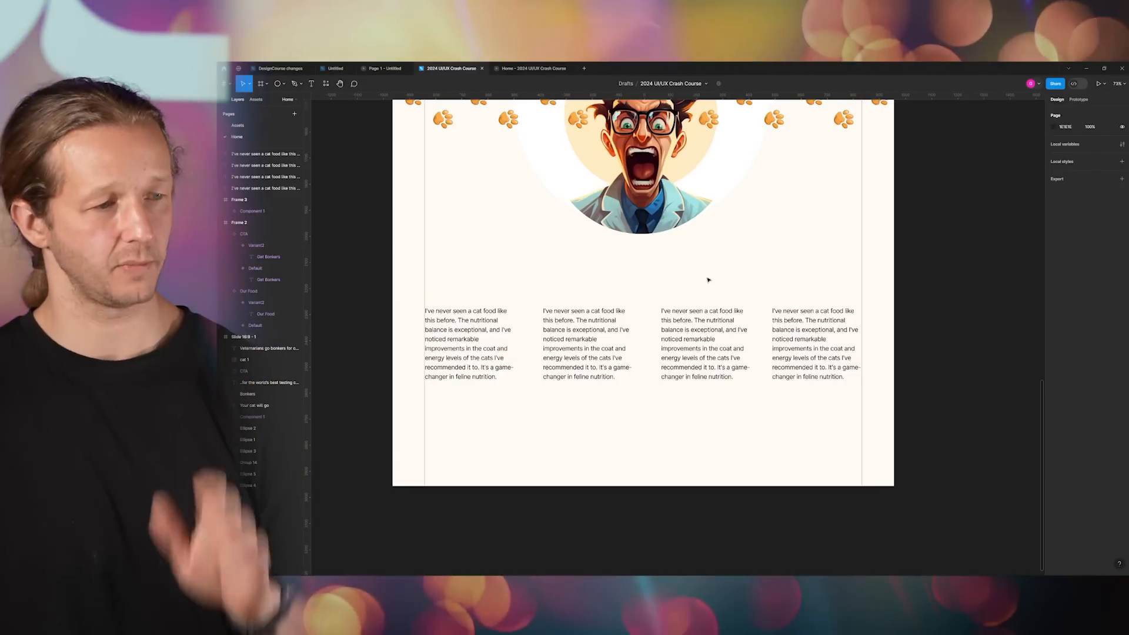
drag(597, 336, 593, 336)
drag(703, 339, 698, 338)
click(746, 299)
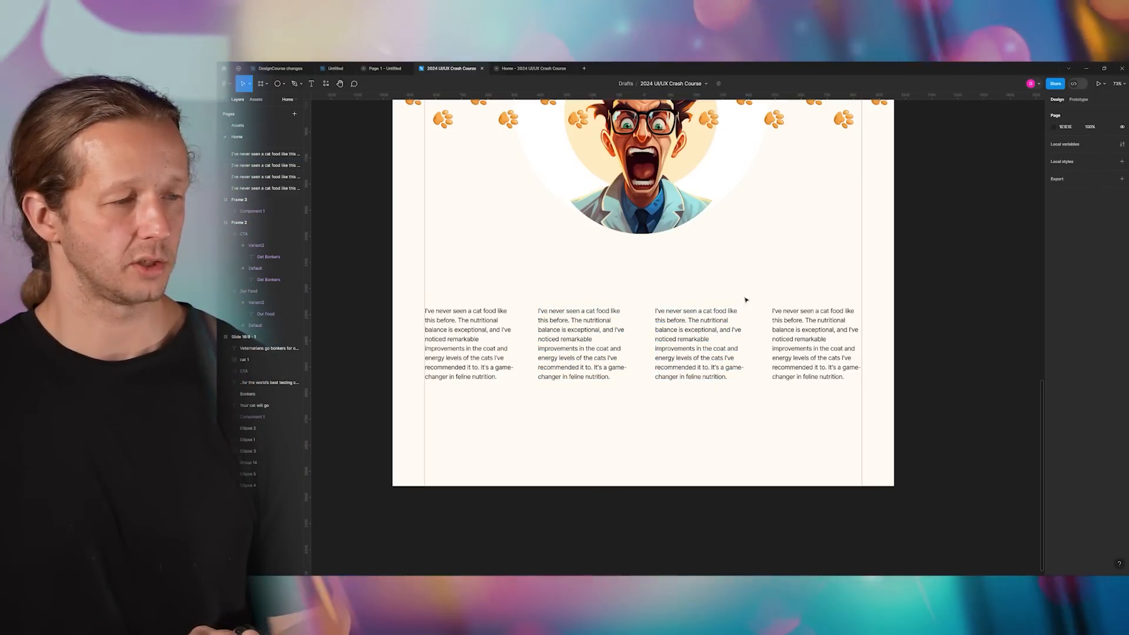
- Delete the three duplicated testimonial columns, keeping only the first one at the left margin guide
click(789, 334)
key(Delete)
click(721, 345)
key(Delete)
click(608, 344)
key(Delete)
click(479, 335)
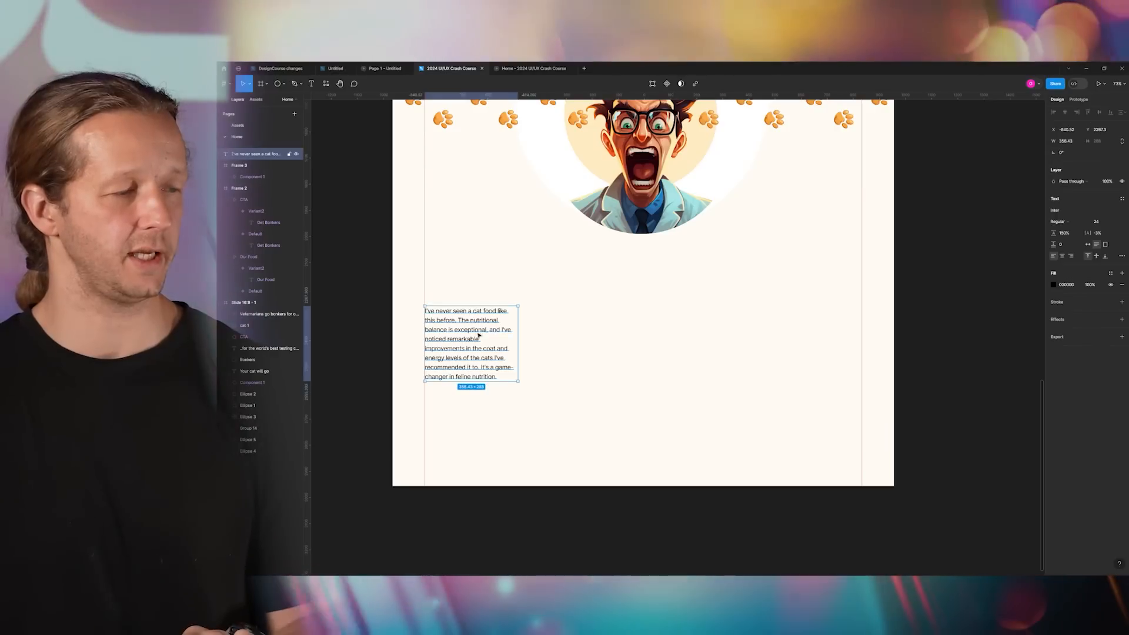
- Try out a four-column row by duplicating the testimonial three times up to the right margin guide, and remove the copies
drag(472, 339, 590, 338)
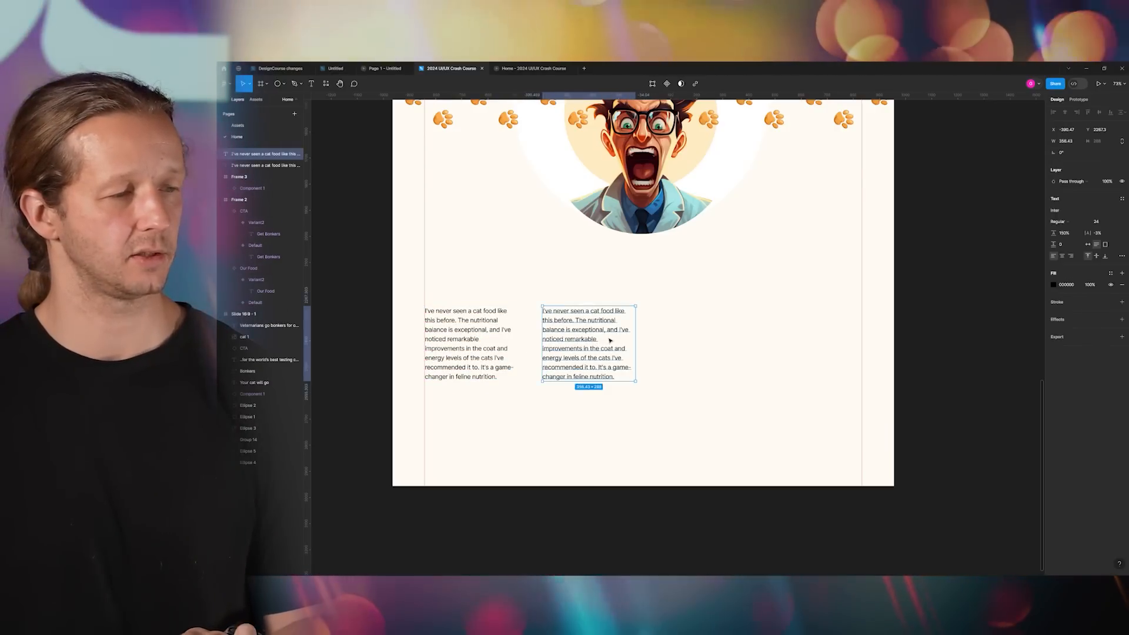
key(ctrl+d)
key(ctrl+d)
drag(801, 333, 794, 333)
drag(818, 403, 596, 349)
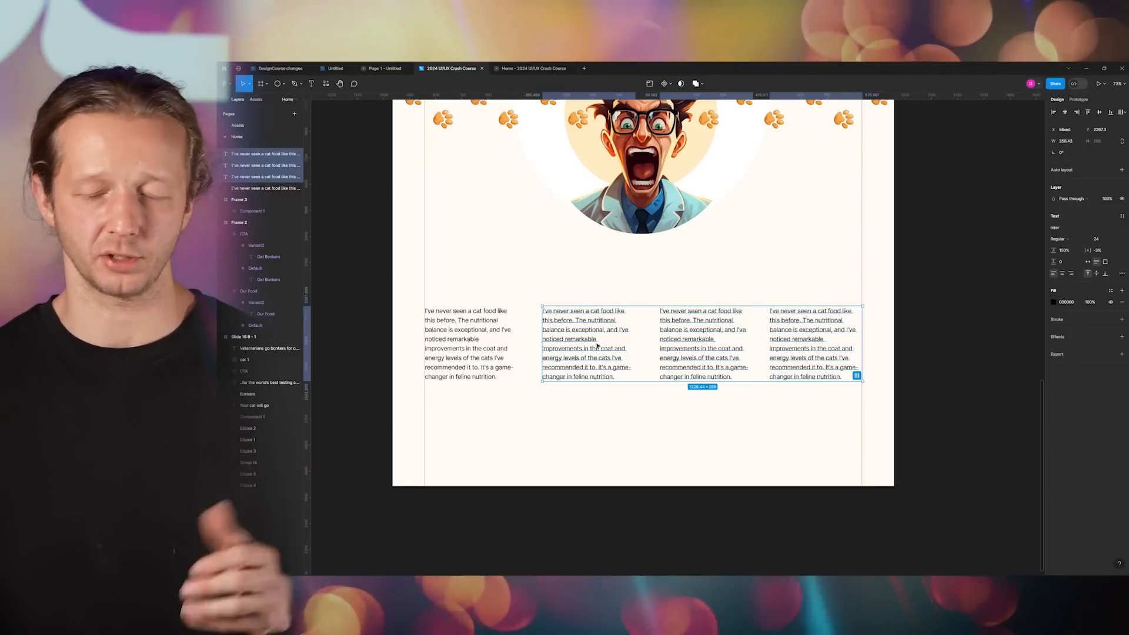
key(Delete)
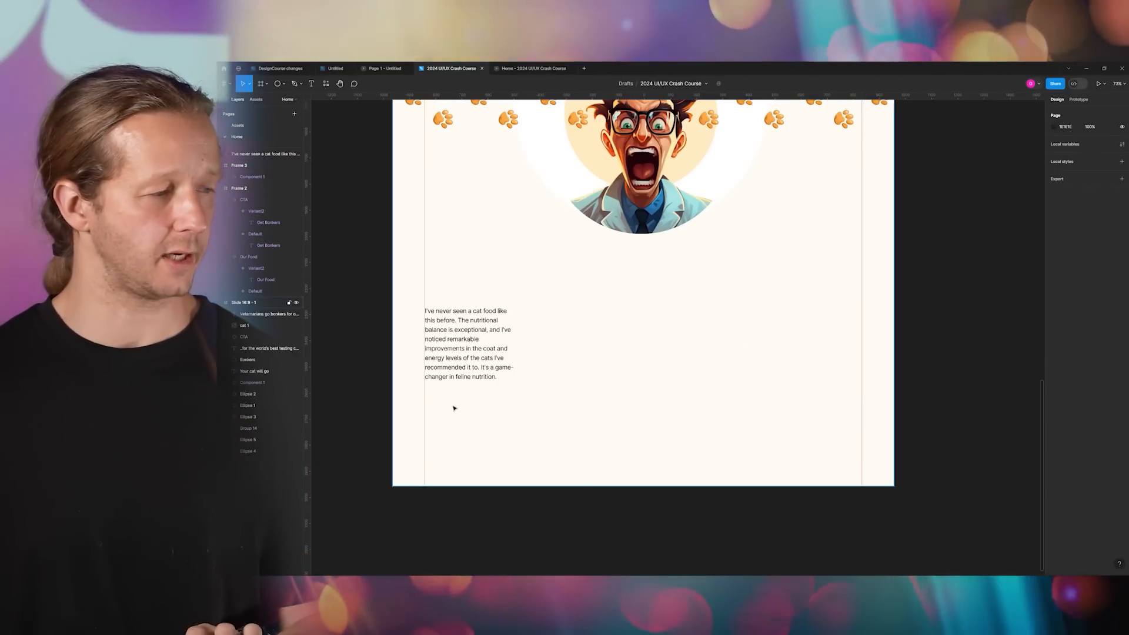
- Hide the rulers and move the remaining testimonial text straight up, closer to the veterinarian illustration
key(shift+r)
scroll(439, 403, up, 1)
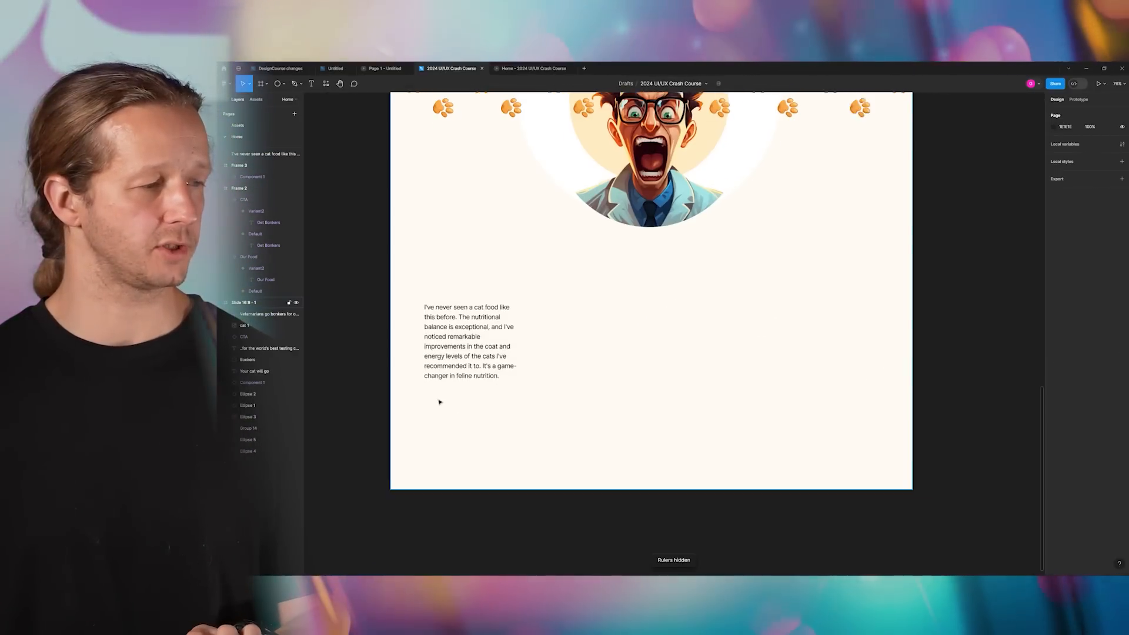
scroll(438, 402, up, 3)
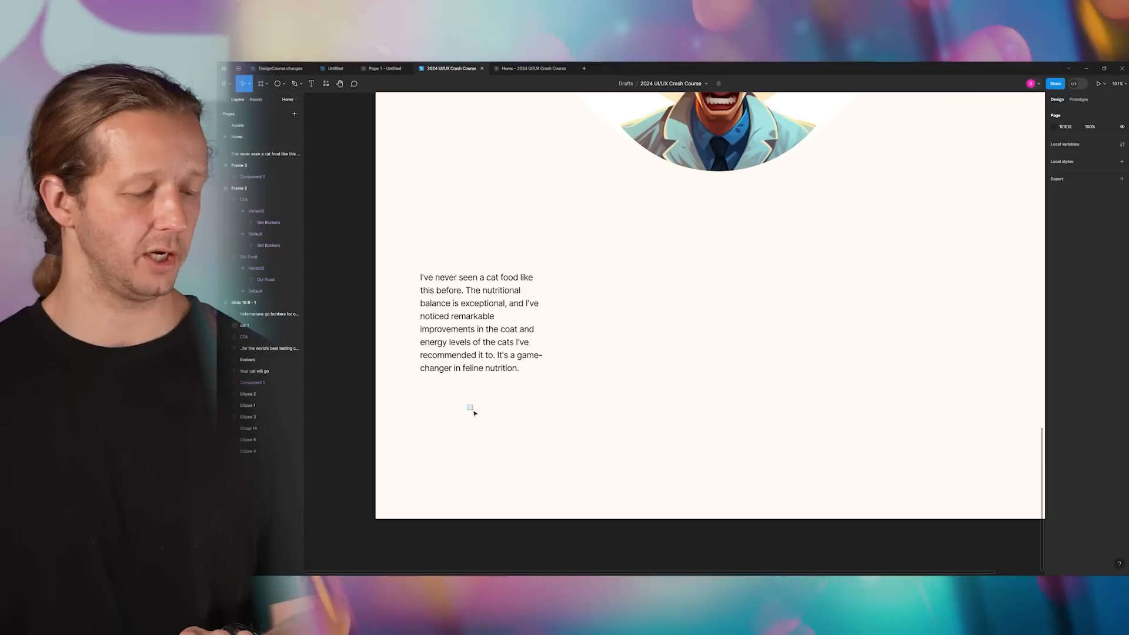
drag(459, 333, 459, 286)
click(473, 375)
- Add a text line with the veterinarian's name below the testimonial, aligned with its left edge, in Bold weight
key(t)
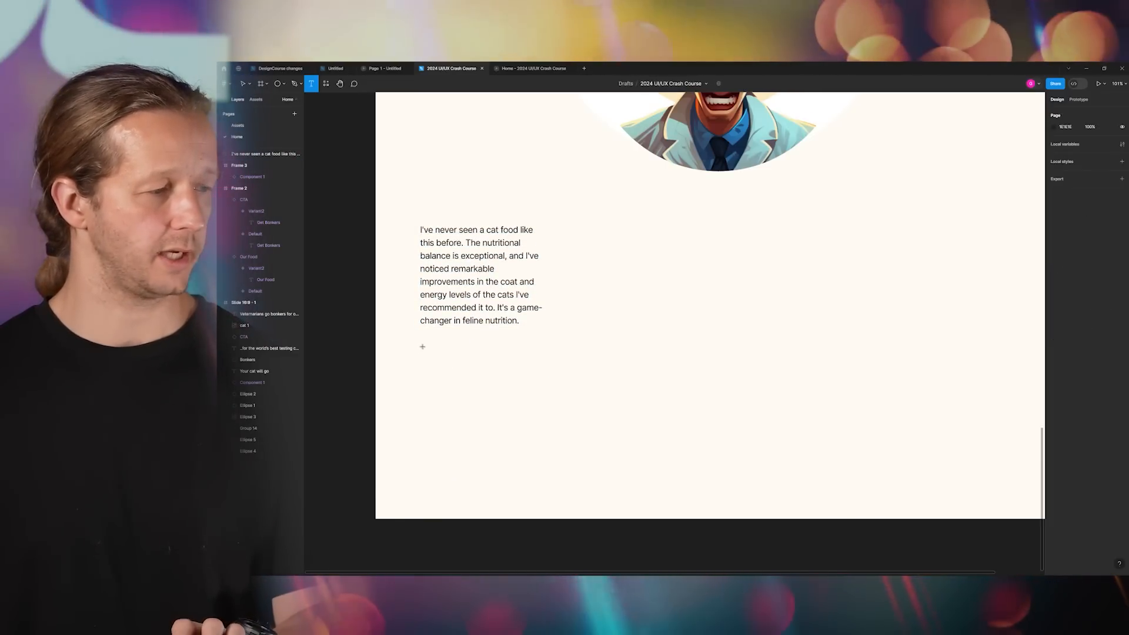
click(421, 347)
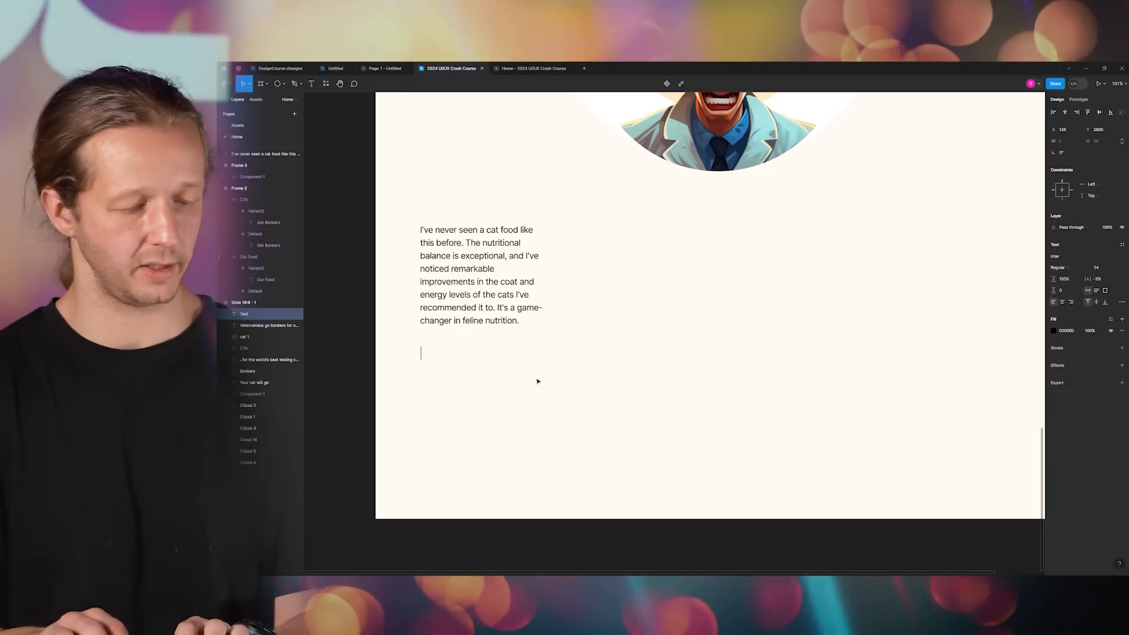
text(Dr. )
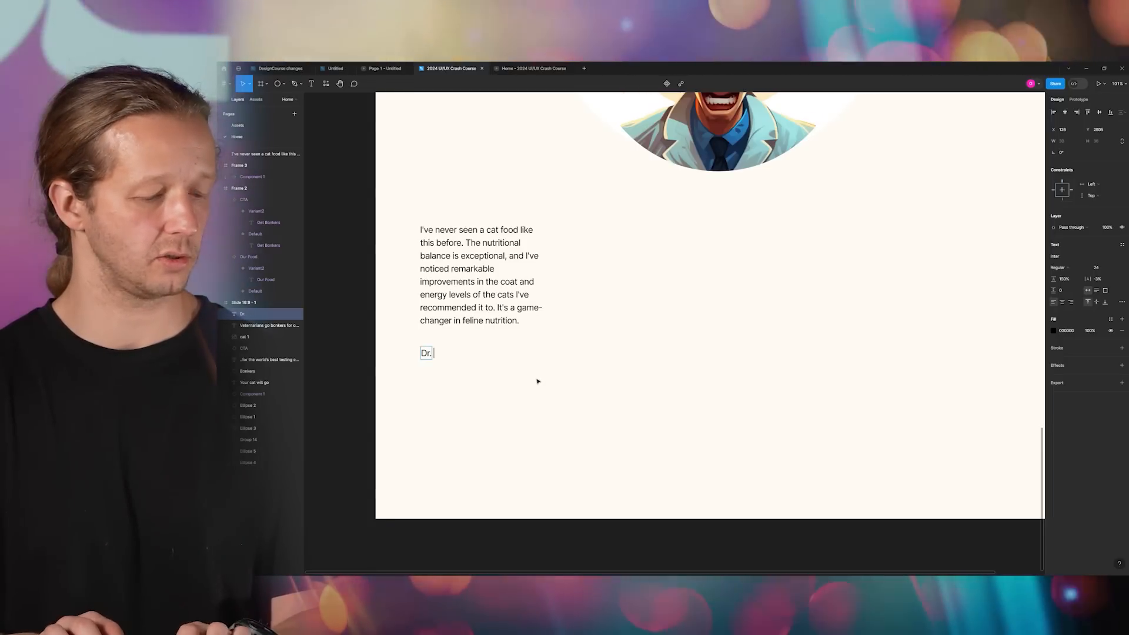
text(Sashari)
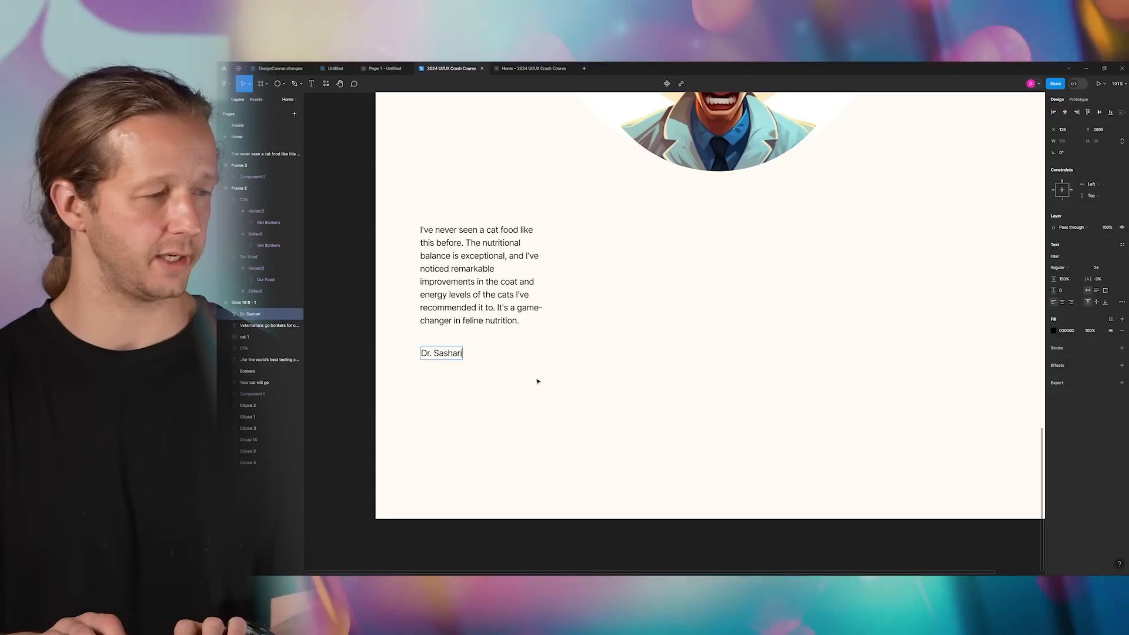
key(Escape)
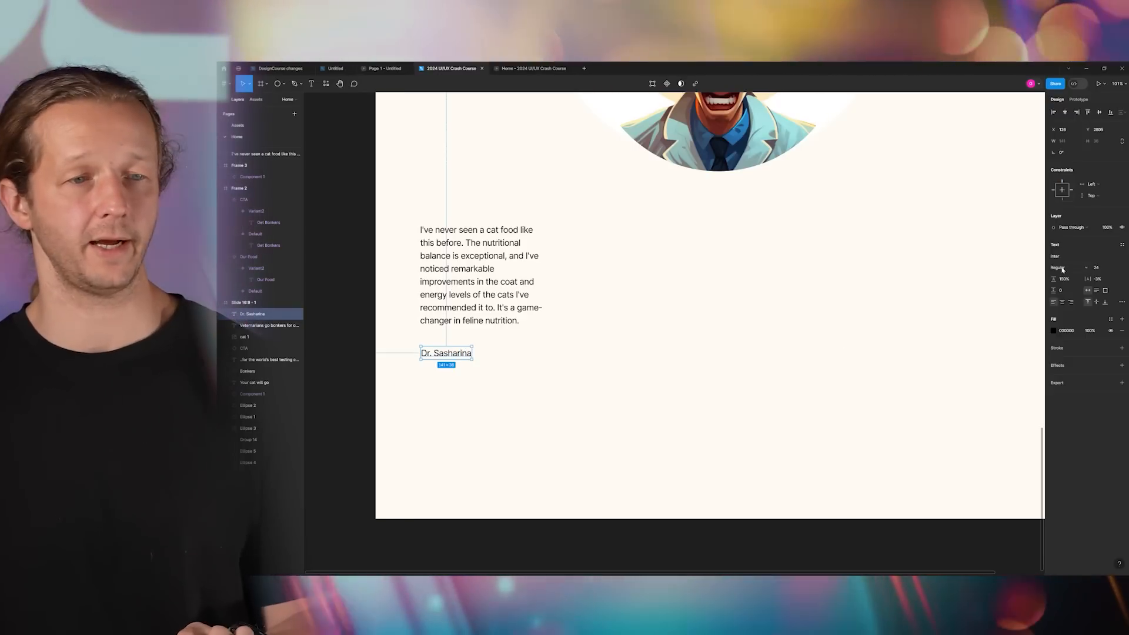
click(1064, 269)
click(1065, 293)
click(572, 379)
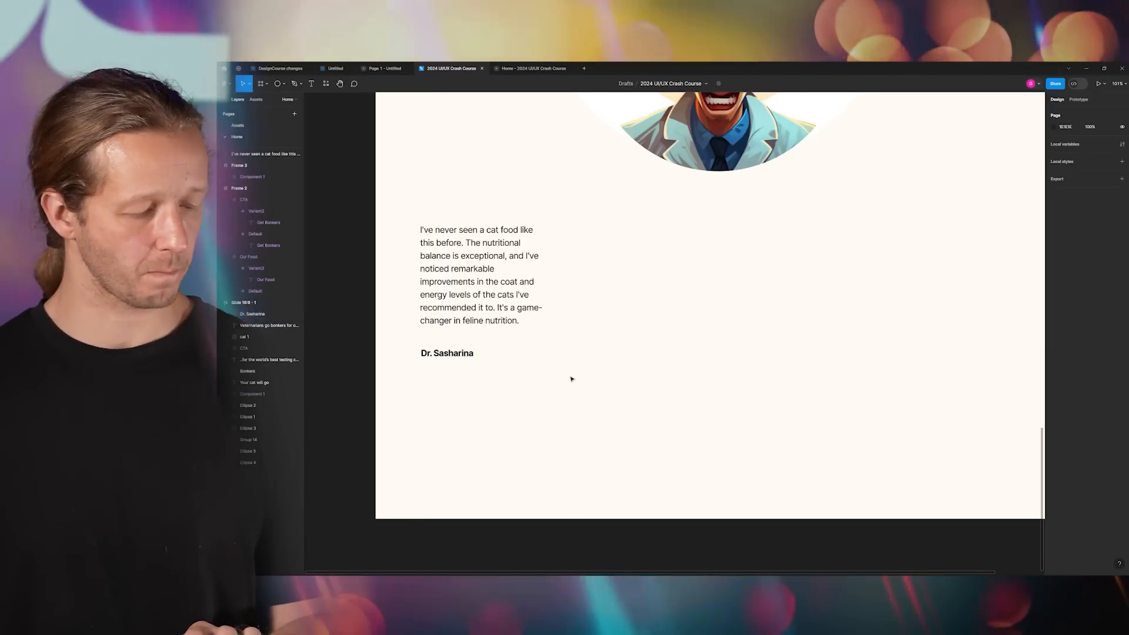
- Duplicate the name line directly below itself and turn the copy into the location "Girard, OH" in Regular weight
click(447, 356)
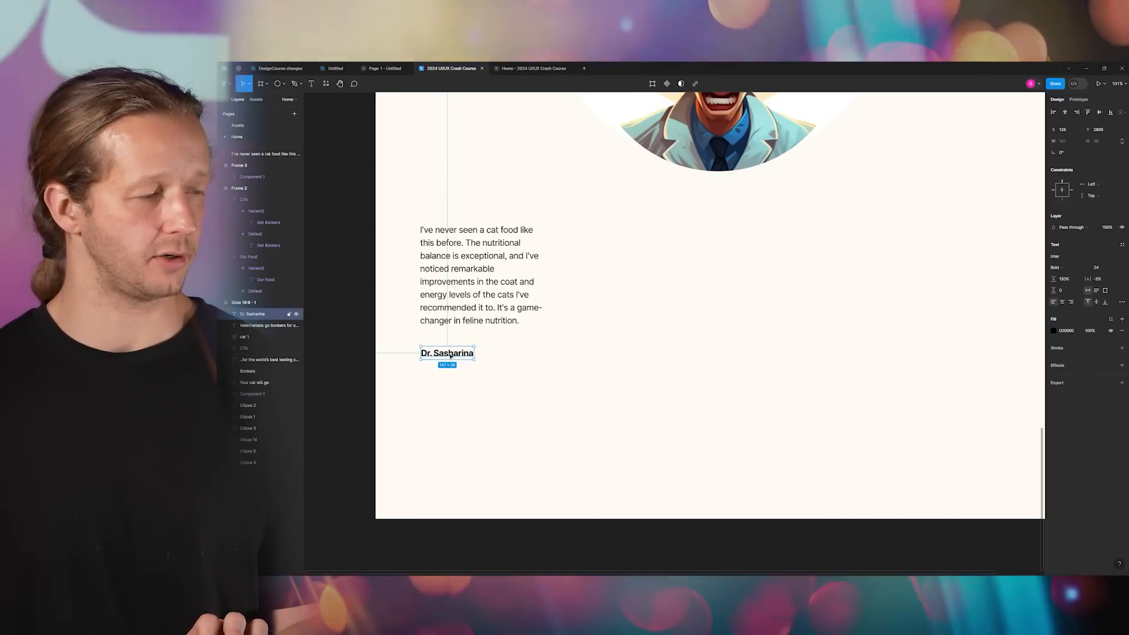
drag(450, 355, 450, 367)
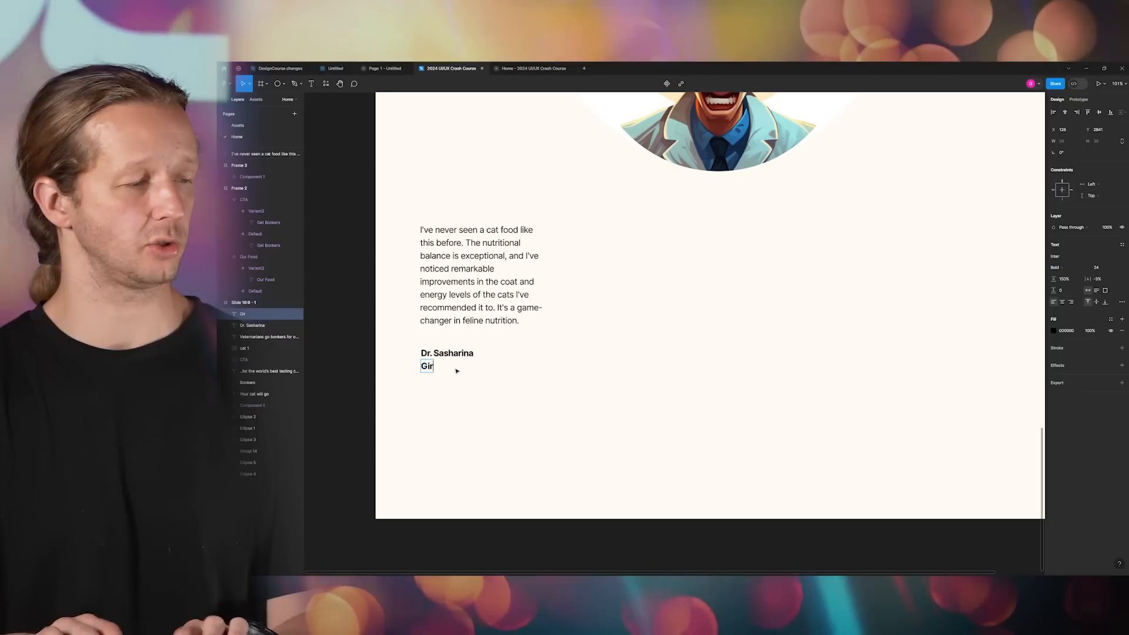
text(rard, OH)
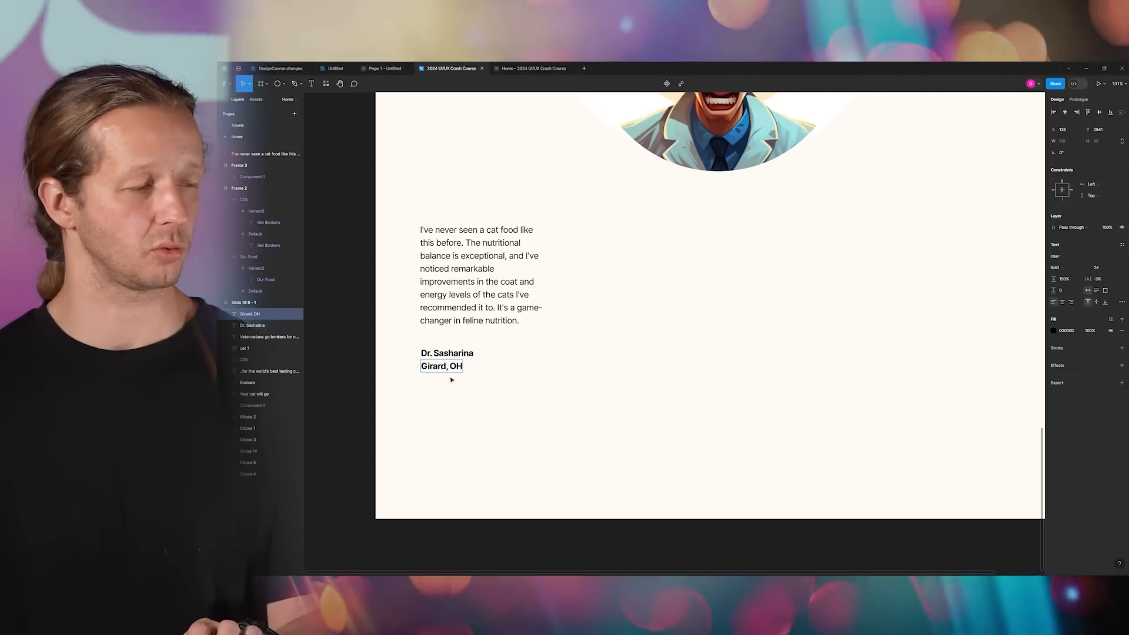
click(1079, 269)
click(1078, 242)
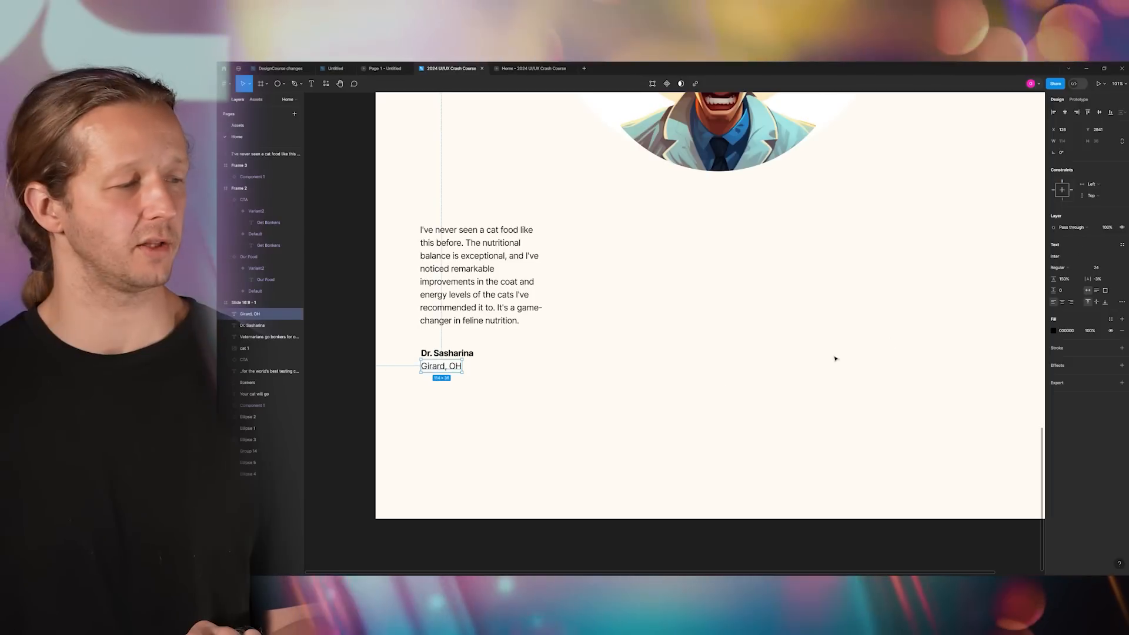
- Reduce the location line's font size to 20
key(Down)
key(Down)
key(Down)
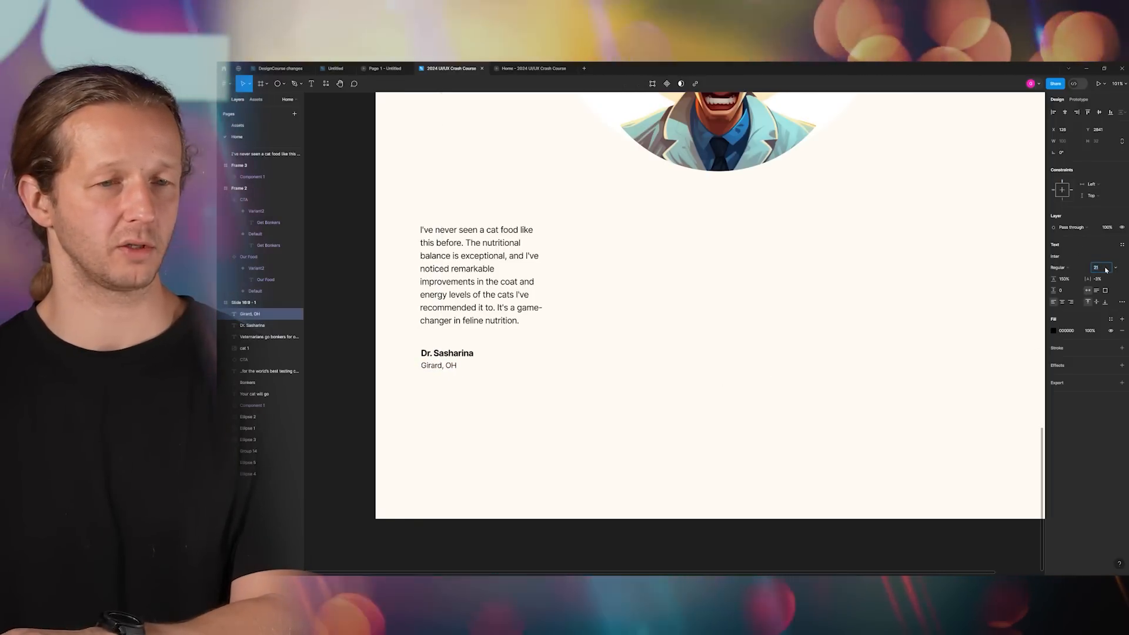
click(602, 404)
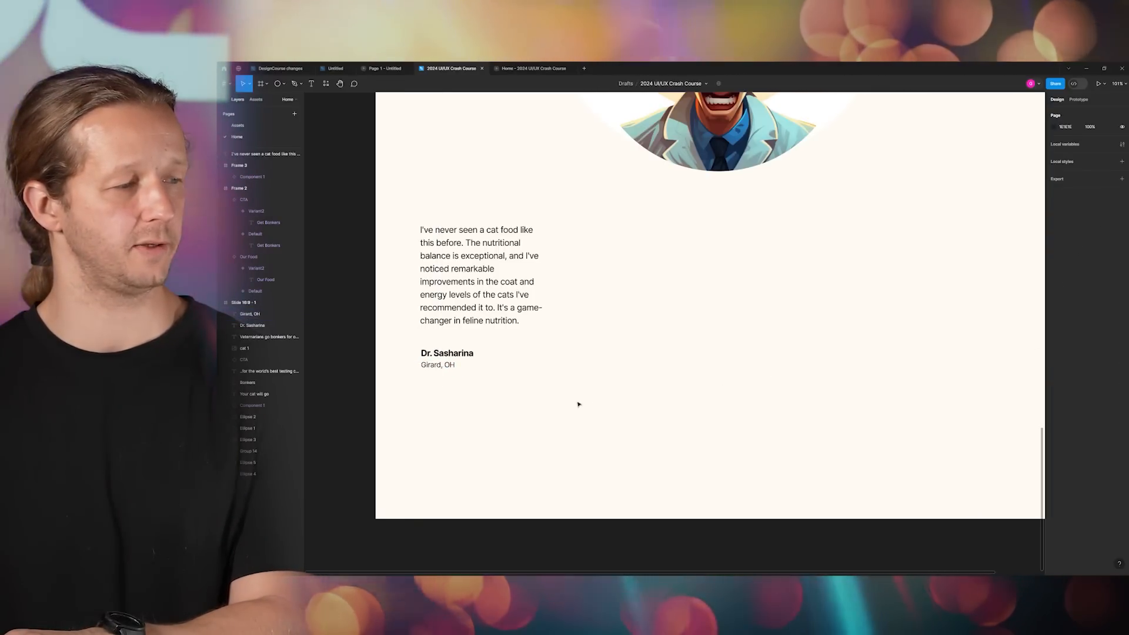
- Try the location line 3 px lower under the name and undo the nudge
click(449, 366)
key(Down)
key(Down)
key(Down)
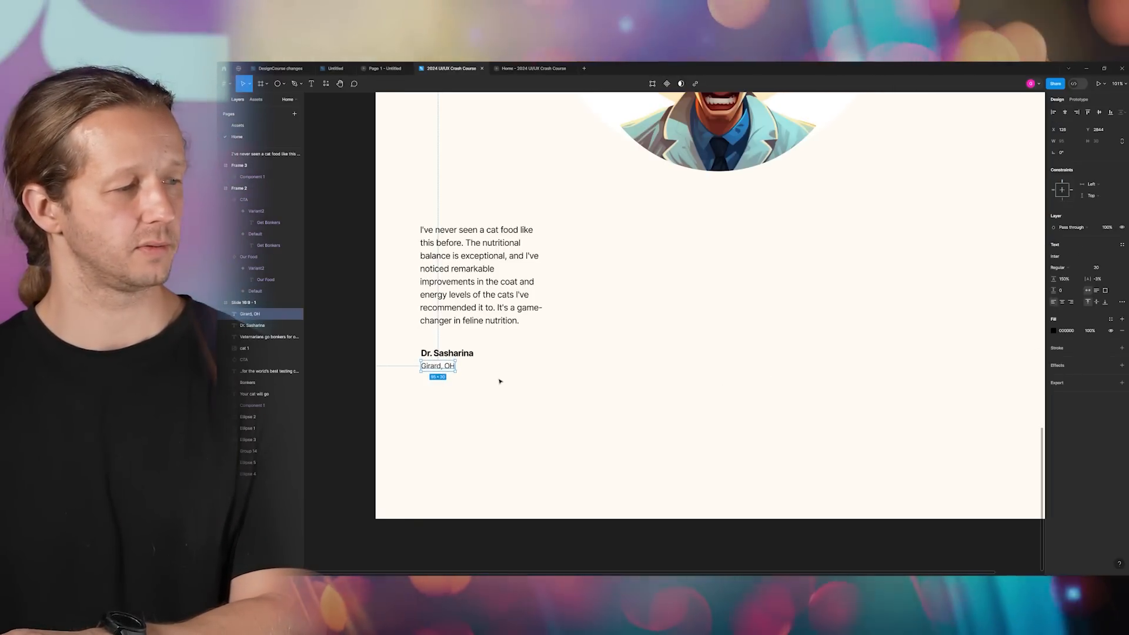
click(507, 391)
key(ctrl+z)
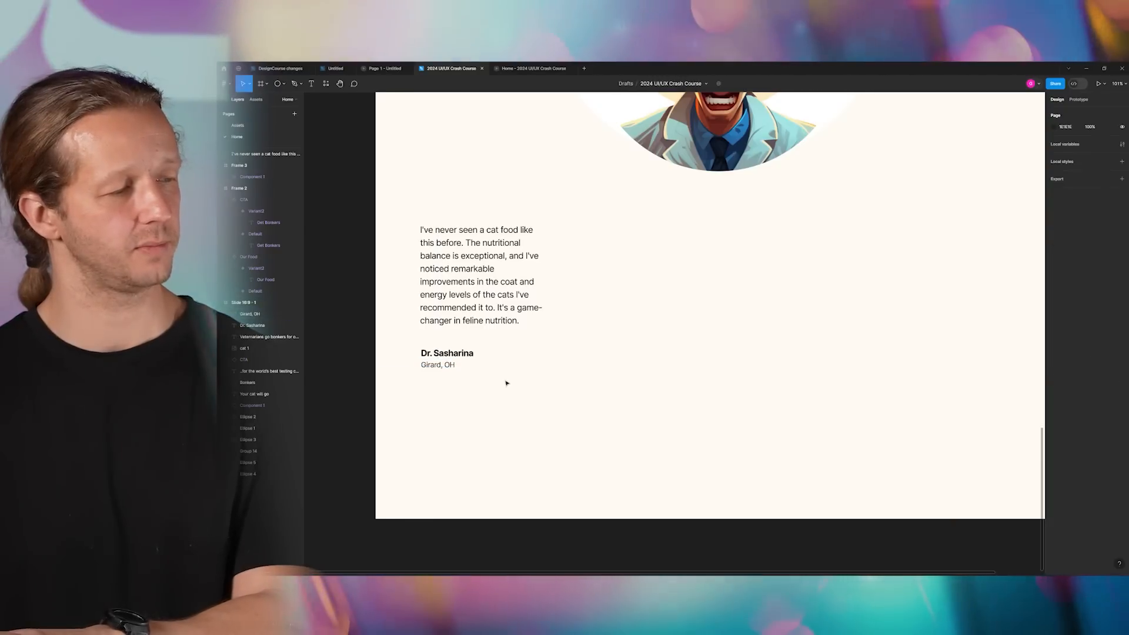
- Shift the name and location lines right and draw an avatar circle about 45 px wide in front of them
drag(489, 396, 460, 355)
scroll(406, 355, up, 5)
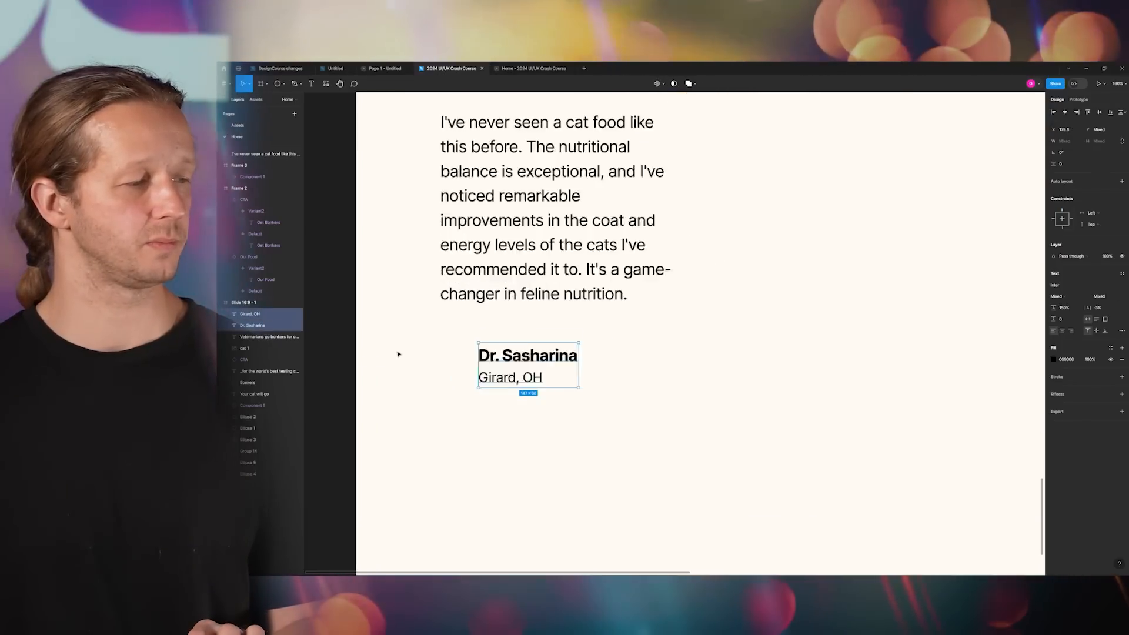
click(421, 357)
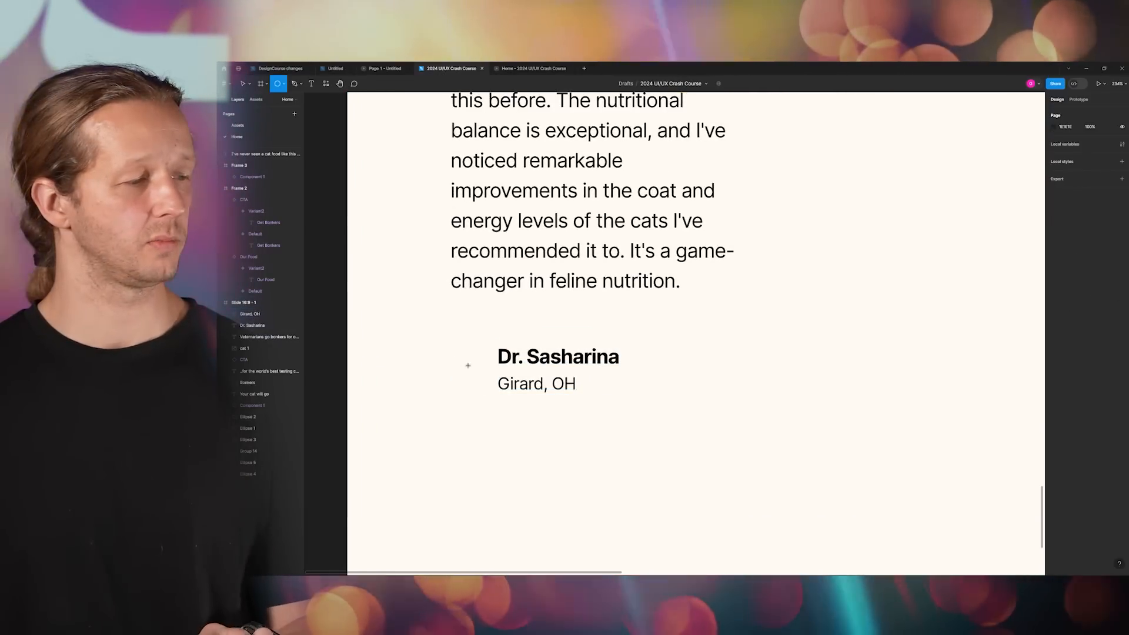
drag(472, 368, 489, 388)
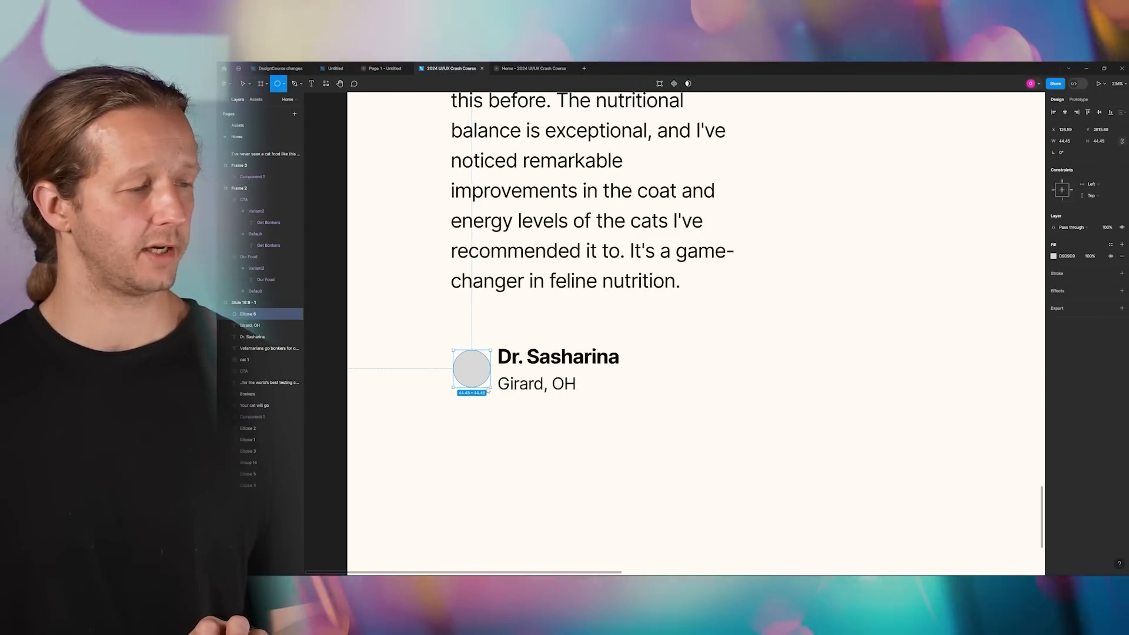
drag(529, 337, 563, 387)
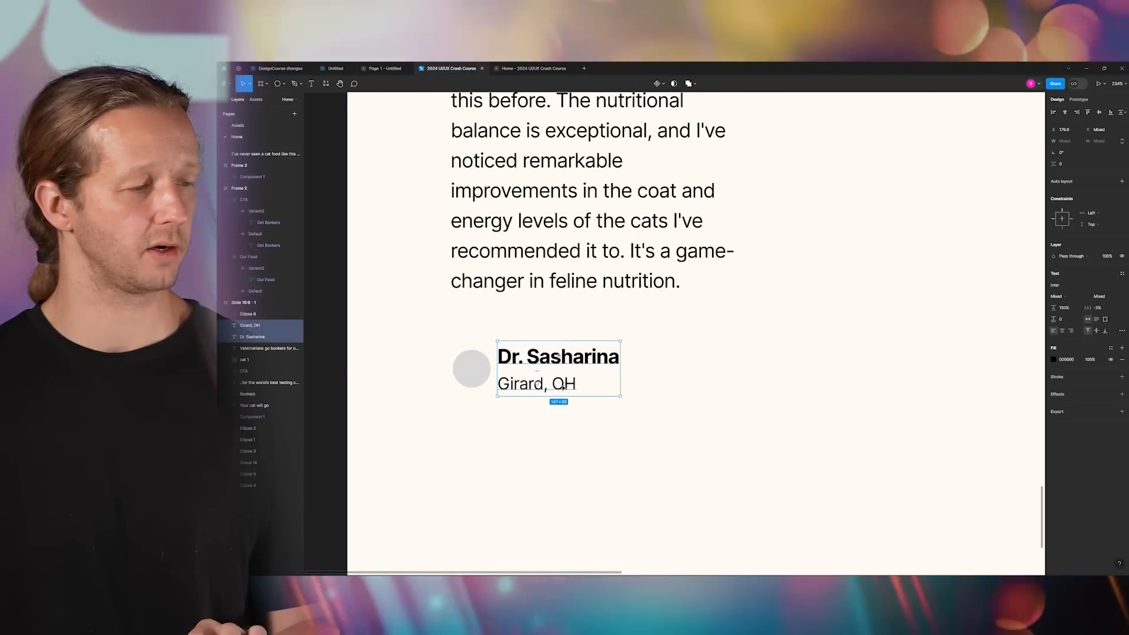
click(573, 324)
ctrl+scroll(576, 322, down, 5)
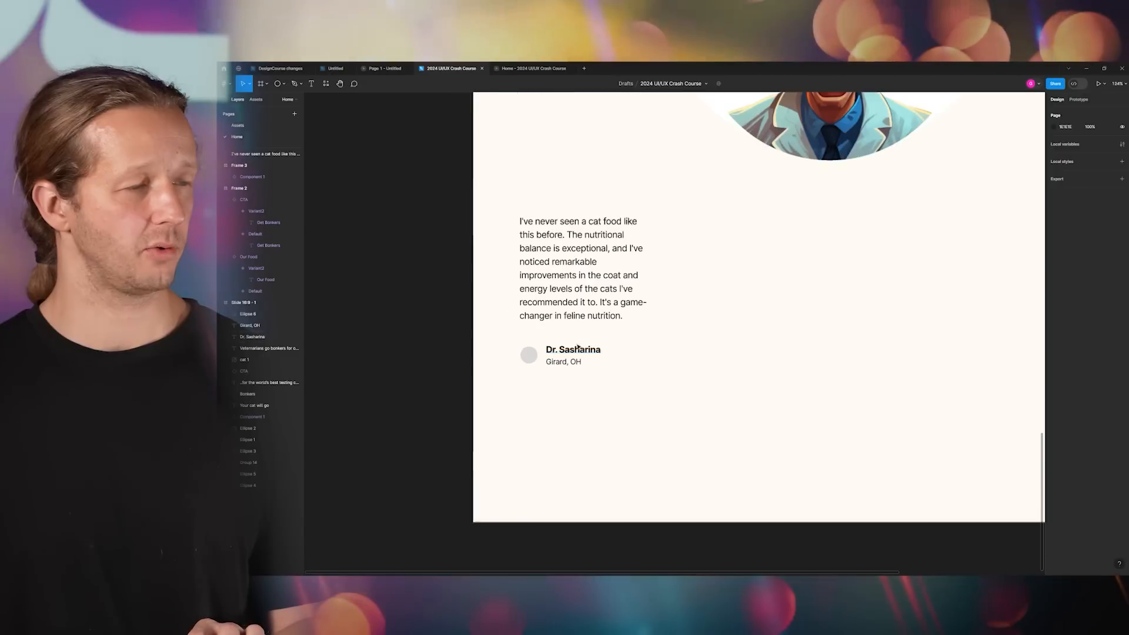
- Run the Unsplash plugin and search its photos for "person"
click(325, 84)
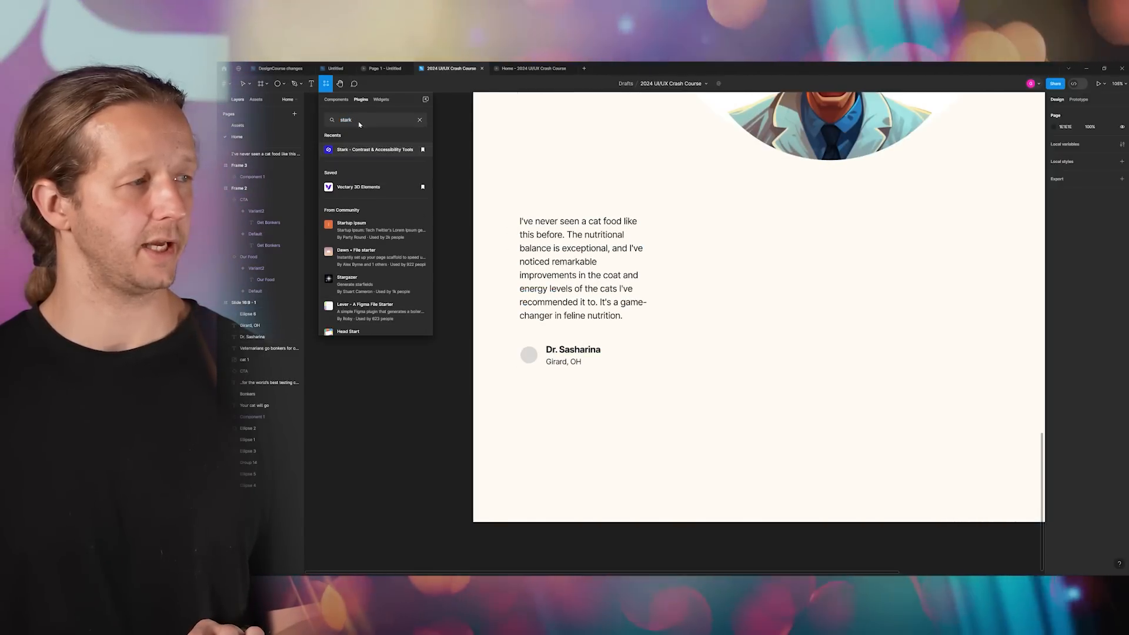
text(unsplash)
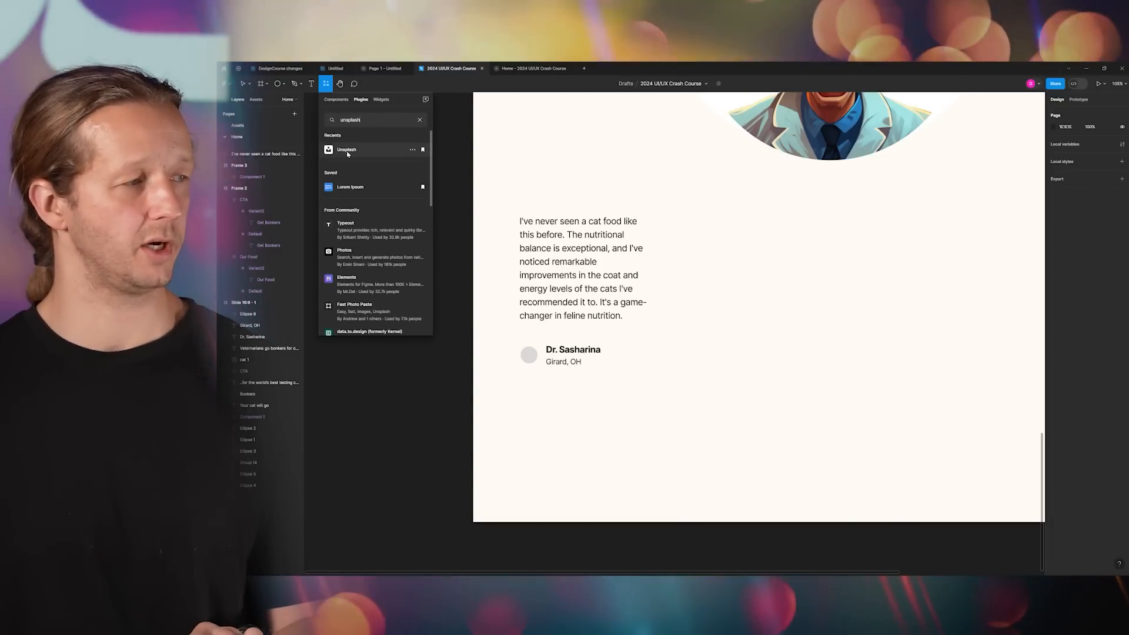
click(347, 151)
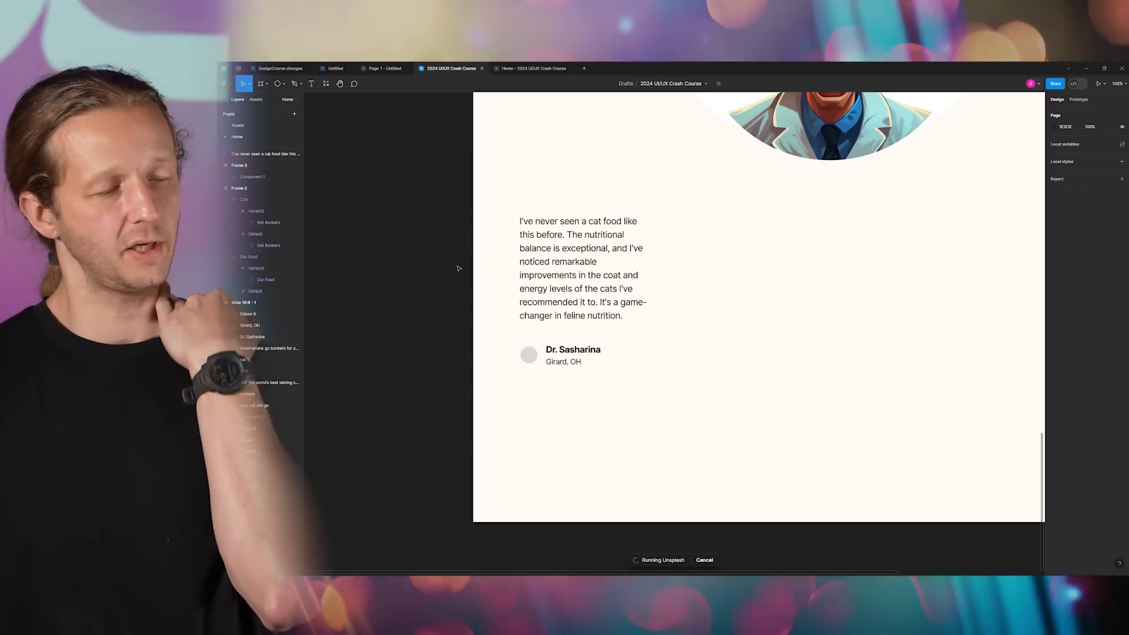
drag(982, 168, 915, 183)
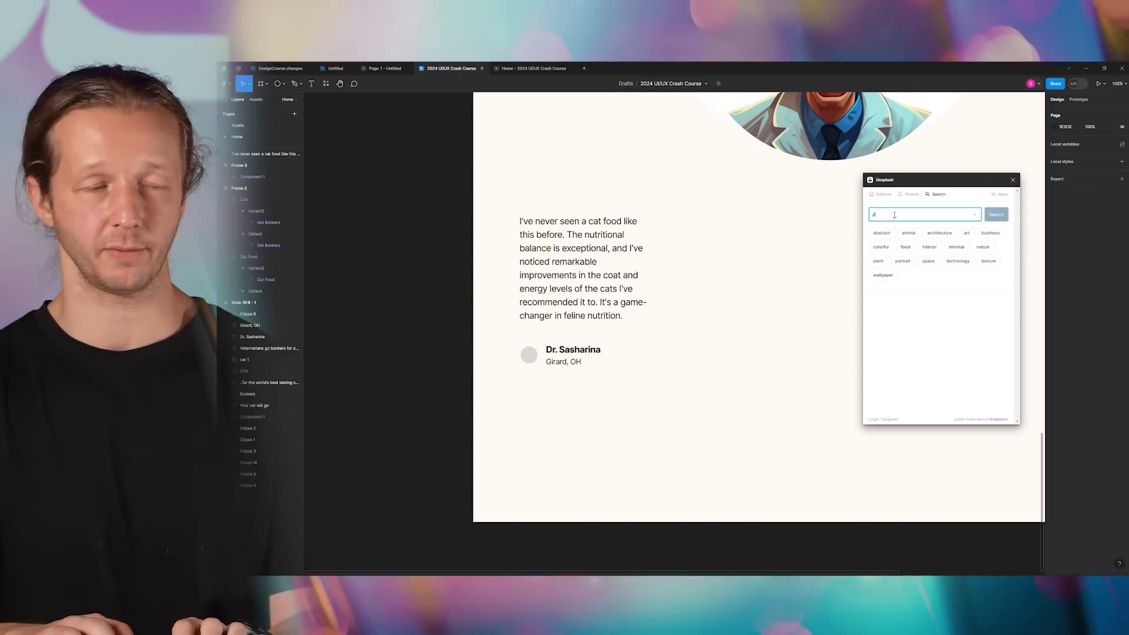
text(person)
key(Return)
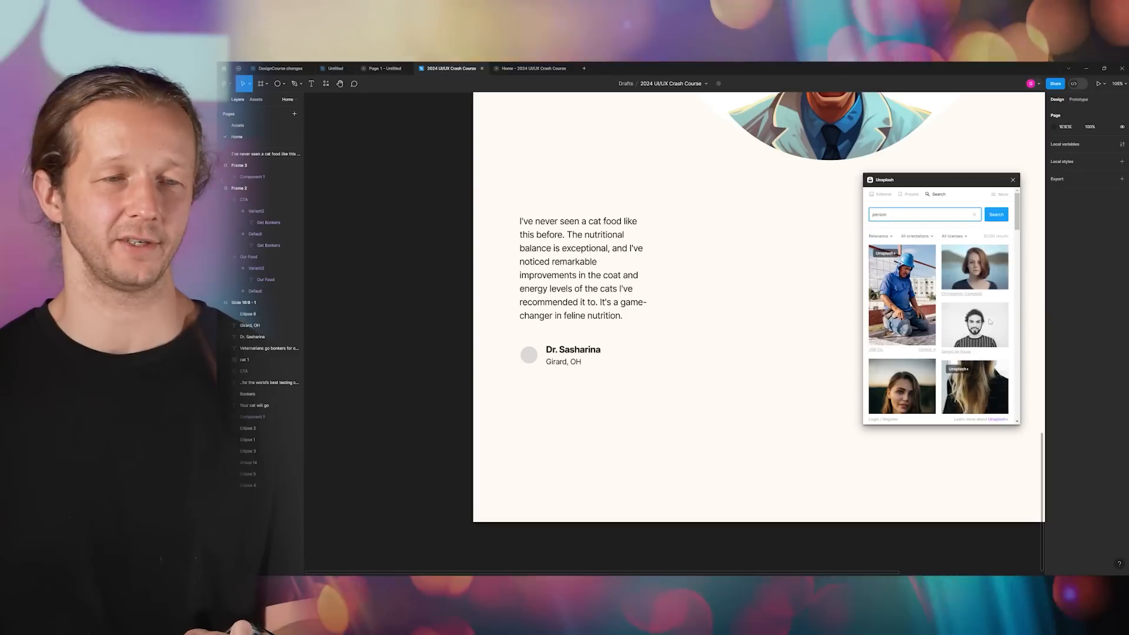
- Fill the avatar circle with the Unsplash portrait of the dark-haired man wearing glasses and a blue shirt
scroll(1003, 375, down, 5)
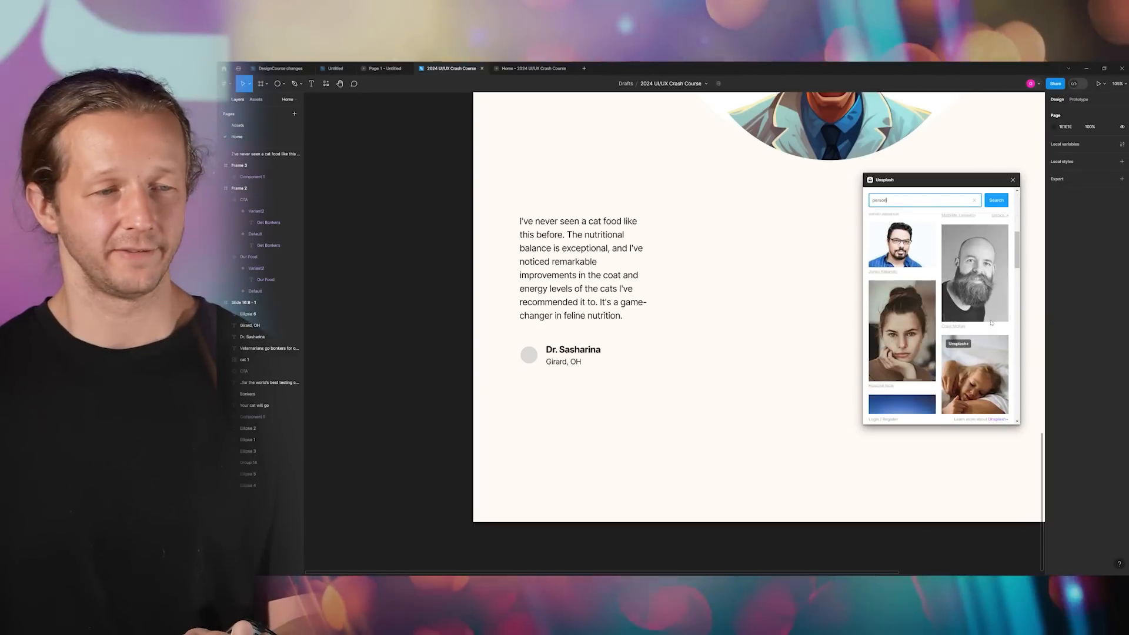
scroll(989, 330, down, 10)
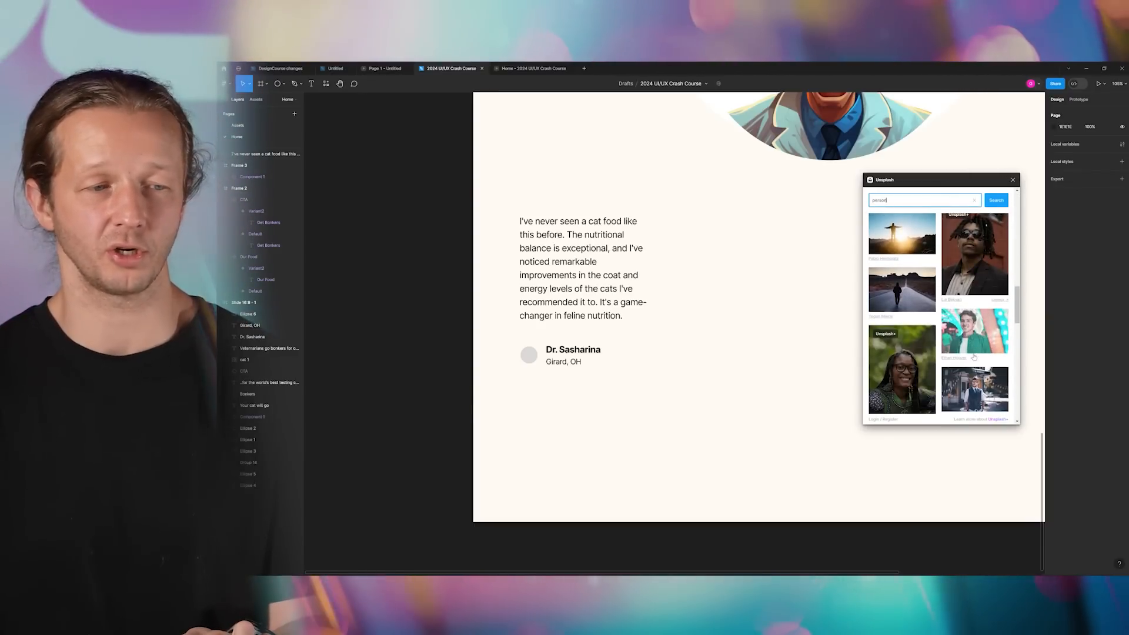
scroll(970, 348, up, 11)
scroll(971, 349, up, 5)
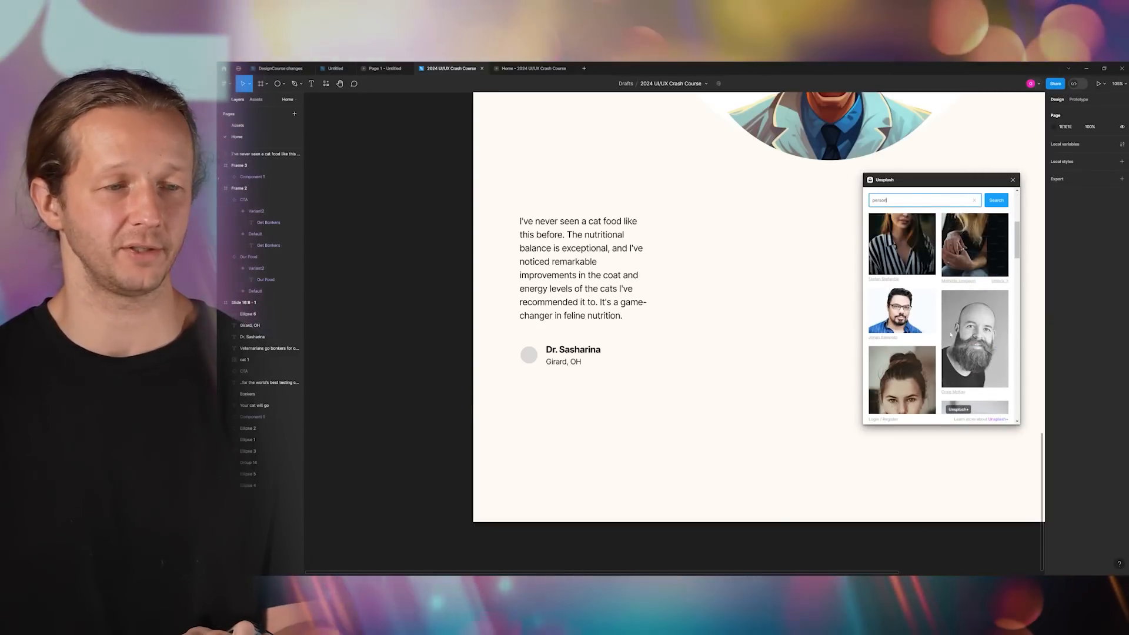
click(898, 254)
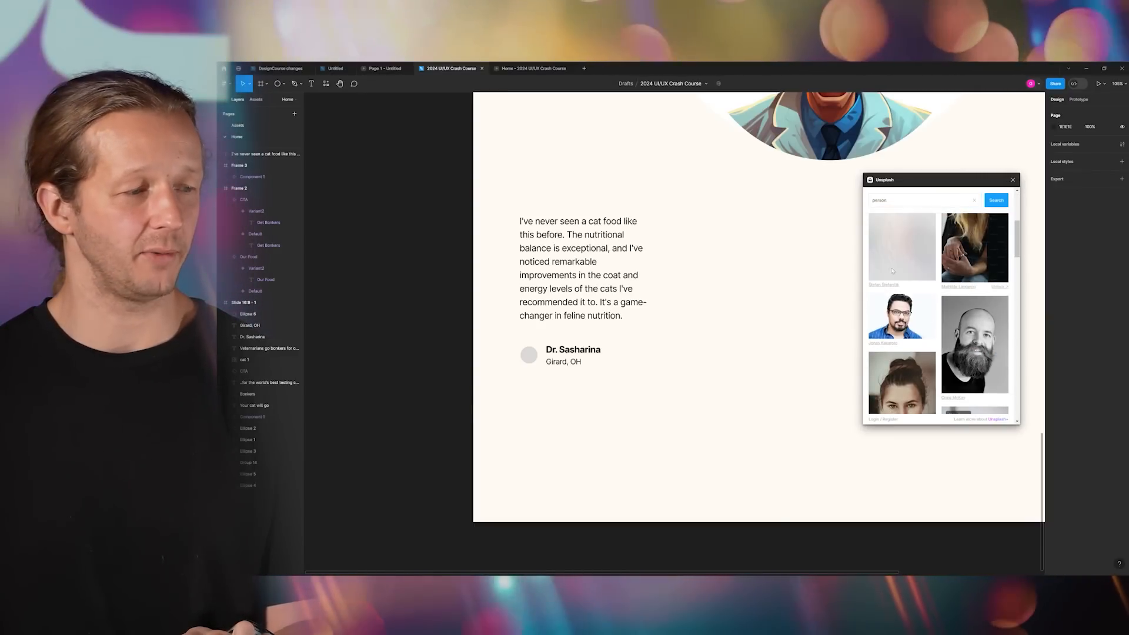
click(528, 355)
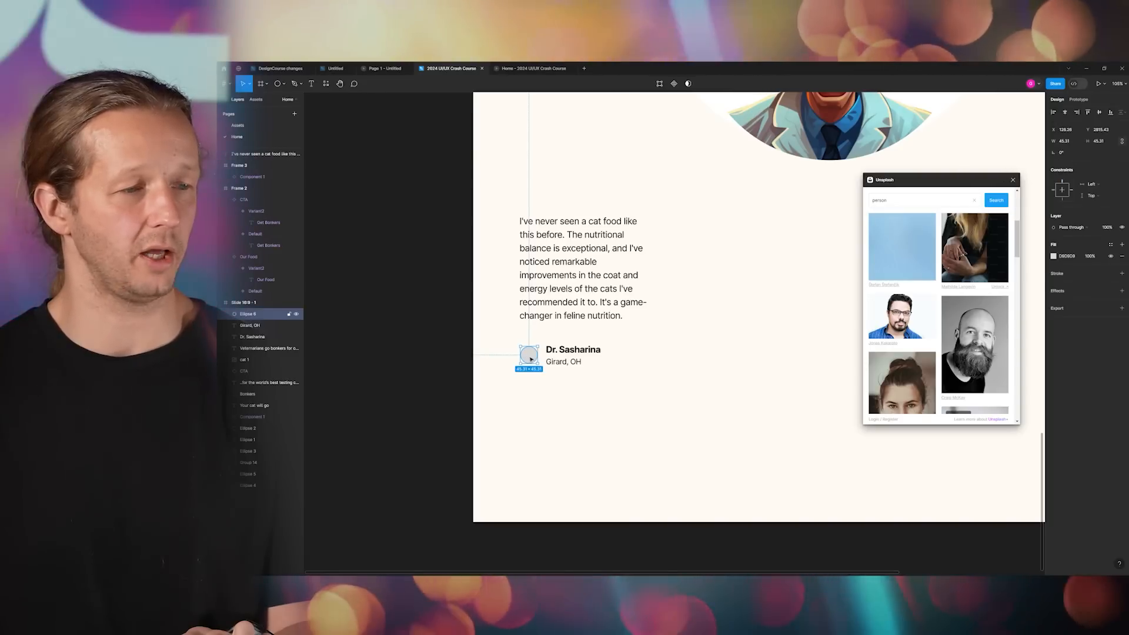
click(909, 321)
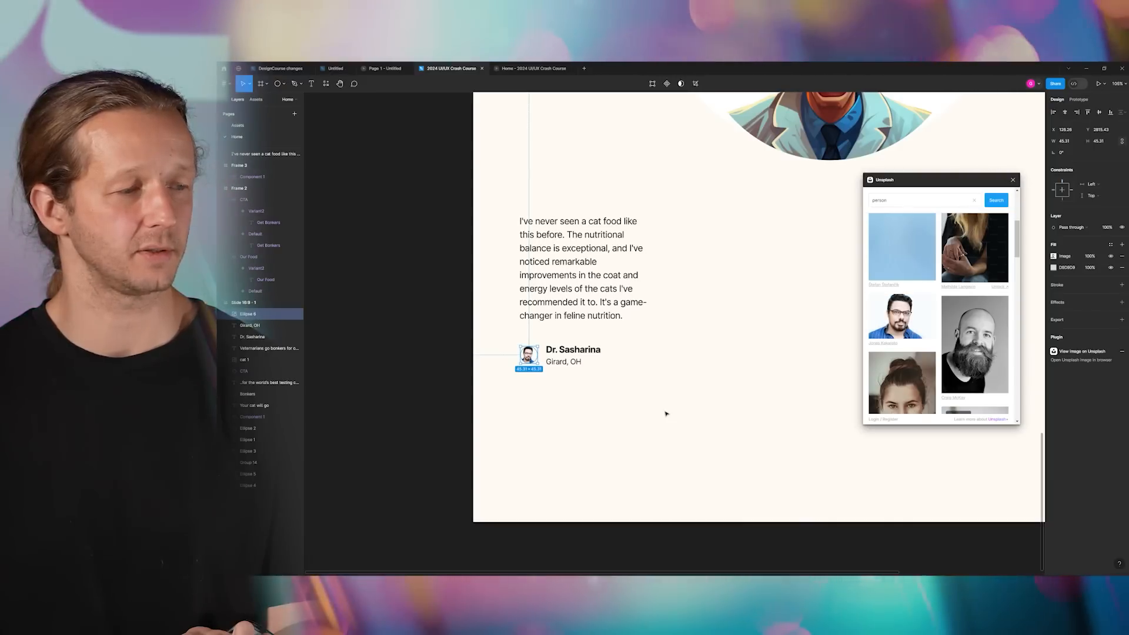
- Fill the testimonial author's avatar circle with the Unsplash portrait of the woman with her hair in a bun and close the plugin
click(968, 347)
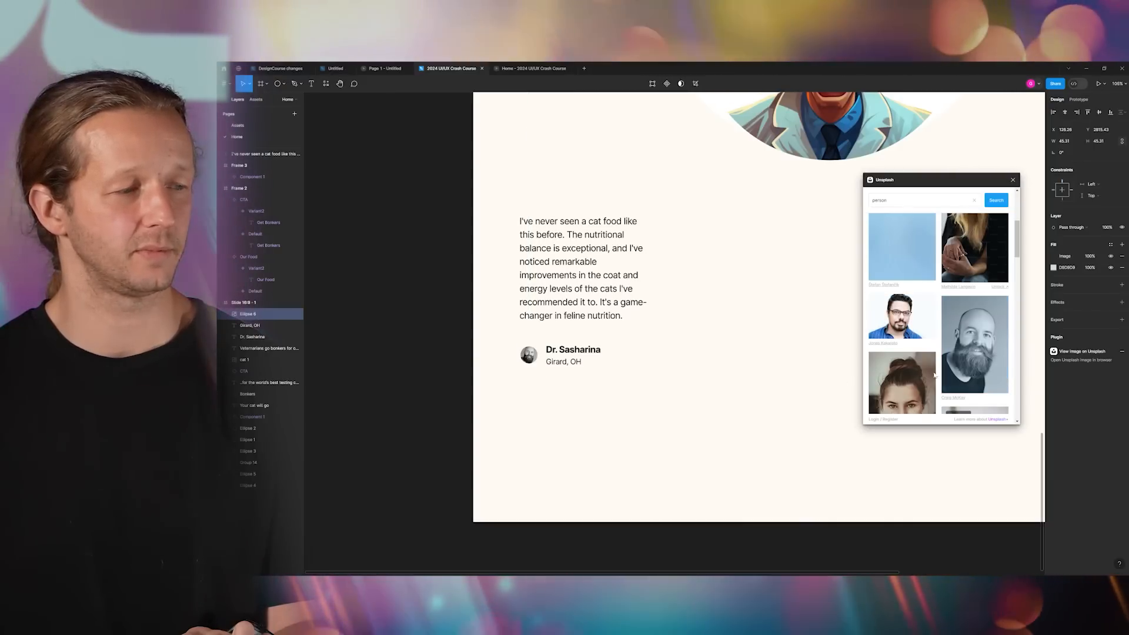
click(778, 396)
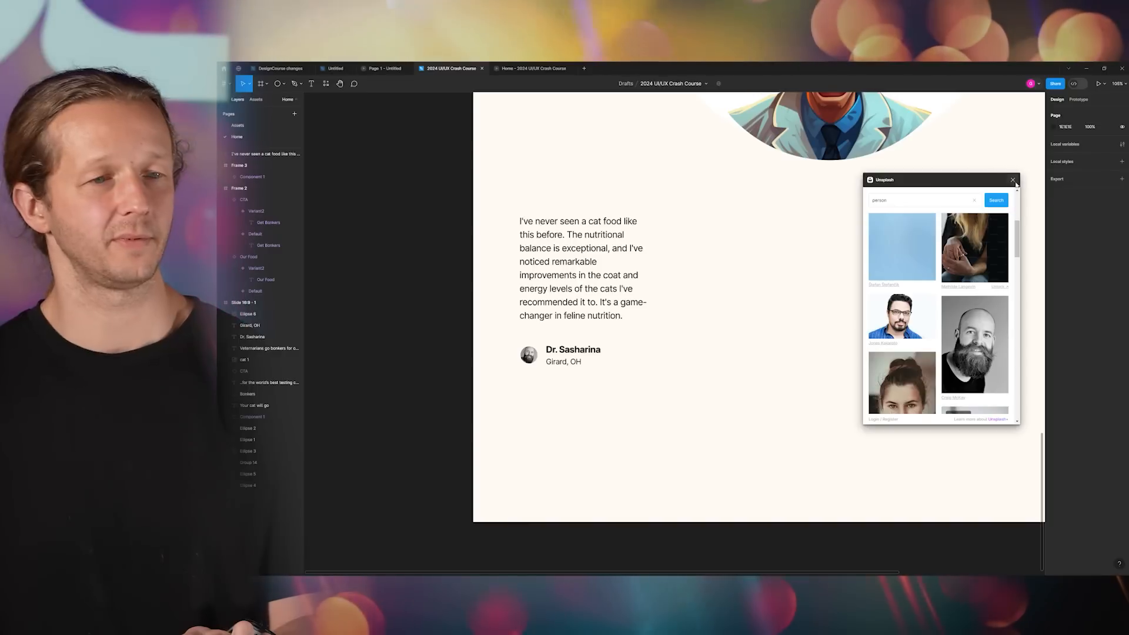
scroll(941, 305, down, 5)
click(529, 355)
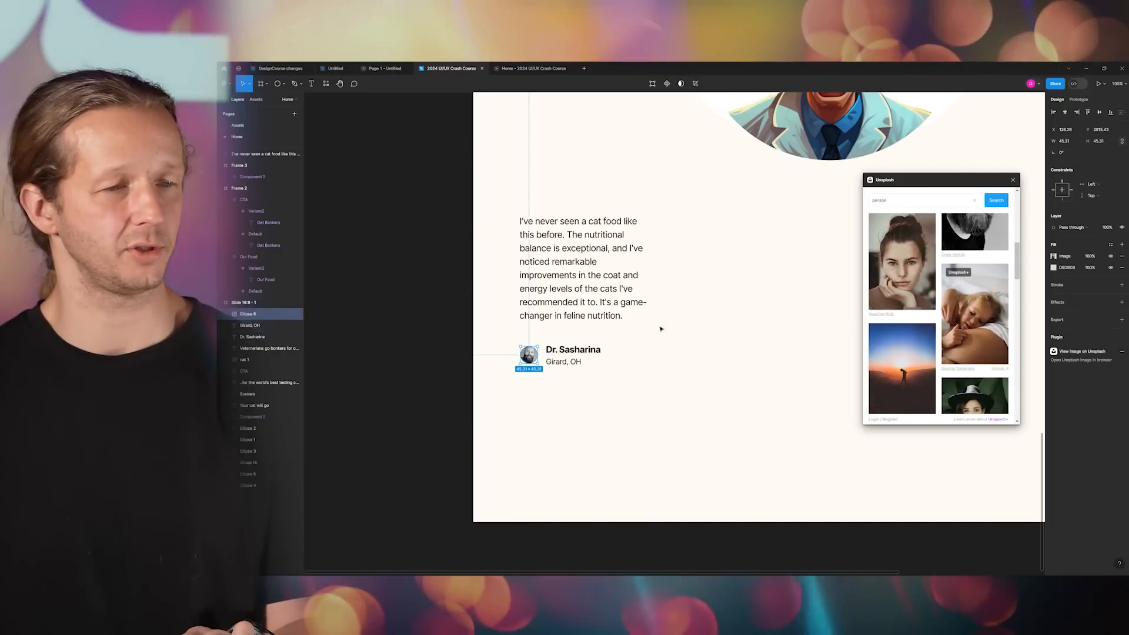
click(915, 281)
click(777, 339)
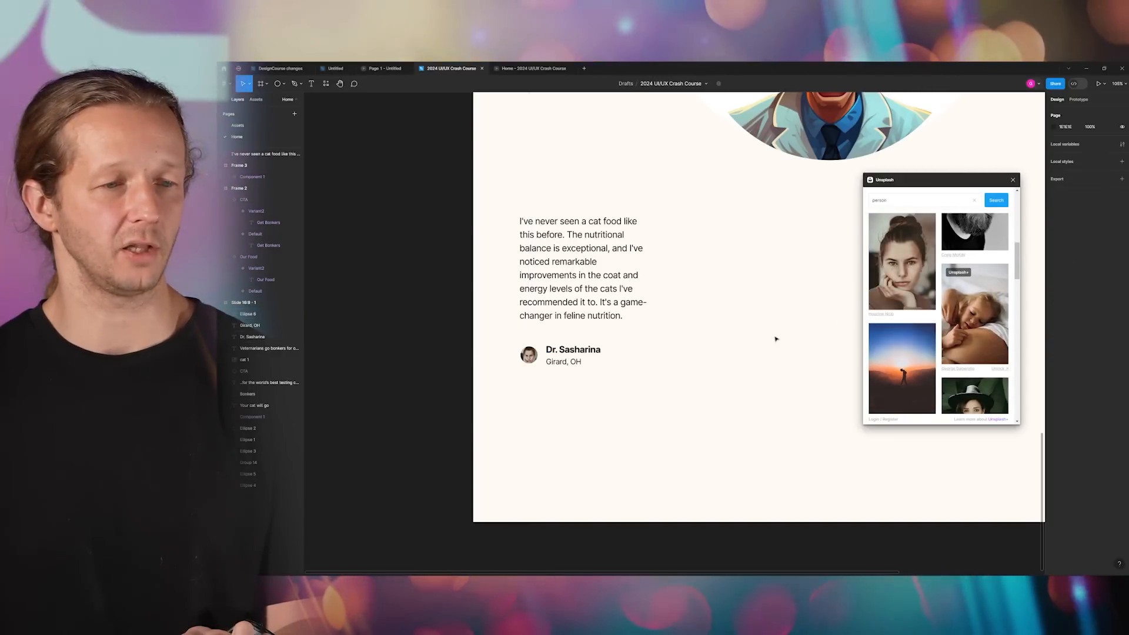
scroll(996, 231, up, 3)
click(1013, 180)
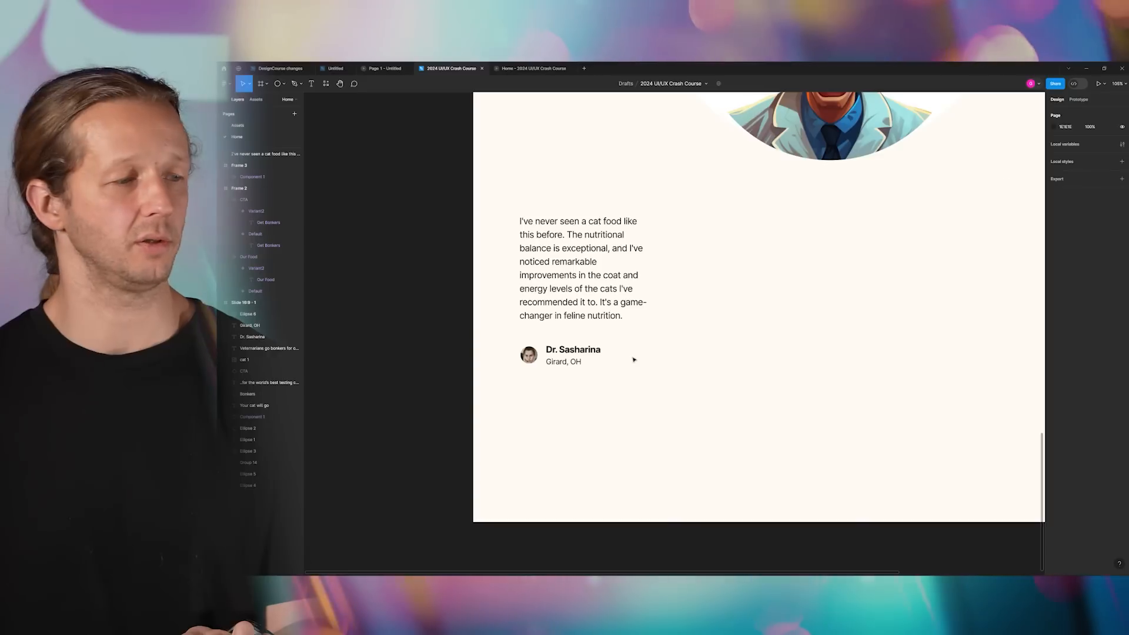
- Enlarge the avatar circle to about 54 by 54 and nudge it up slightly beside the author's name
scroll(539, 362, up, 2)
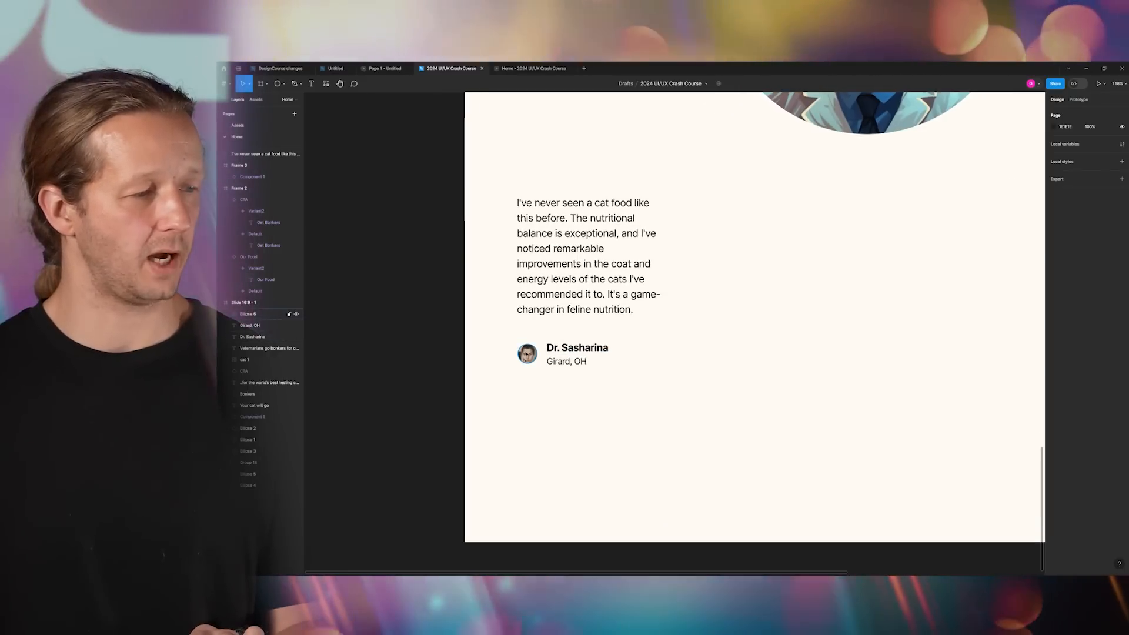
click(528, 356)
drag(537, 364, 542, 367)
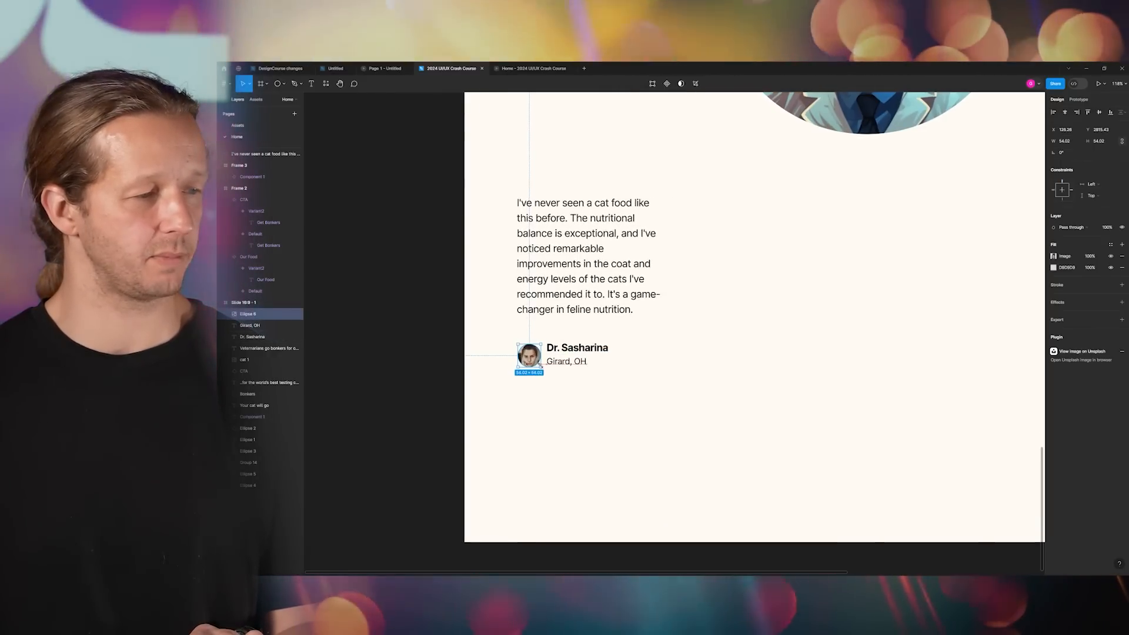
click(555, 388)
click(530, 356)
key(Up)
click(568, 326)
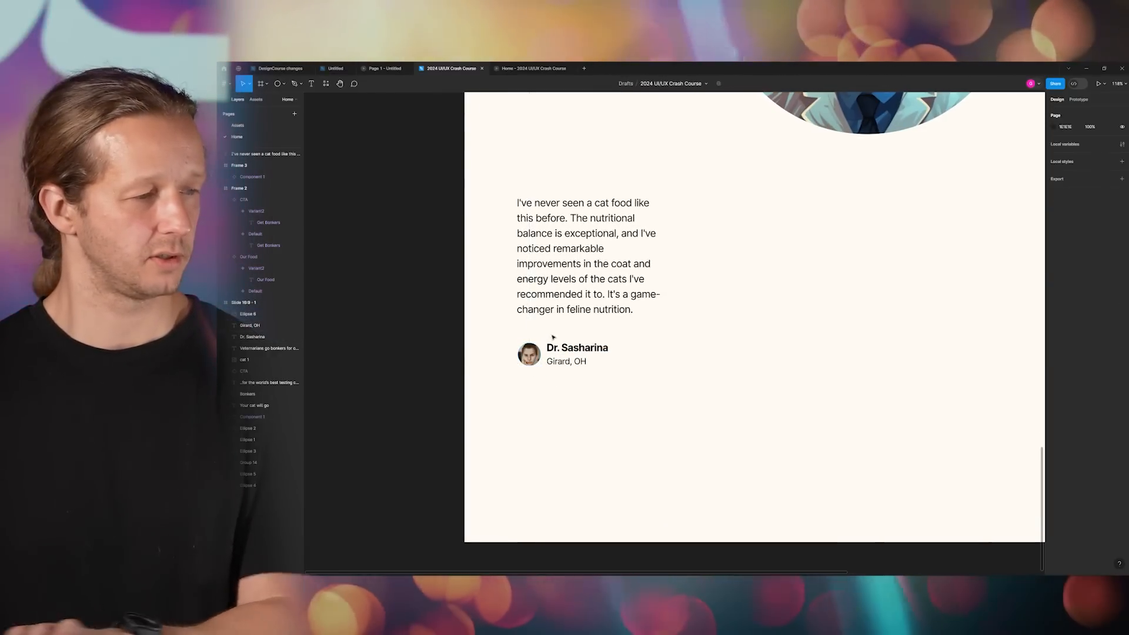
- Try a much larger avatar circle that extends past the quote's left edge and undo the resize
scroll(536, 344, up, 5)
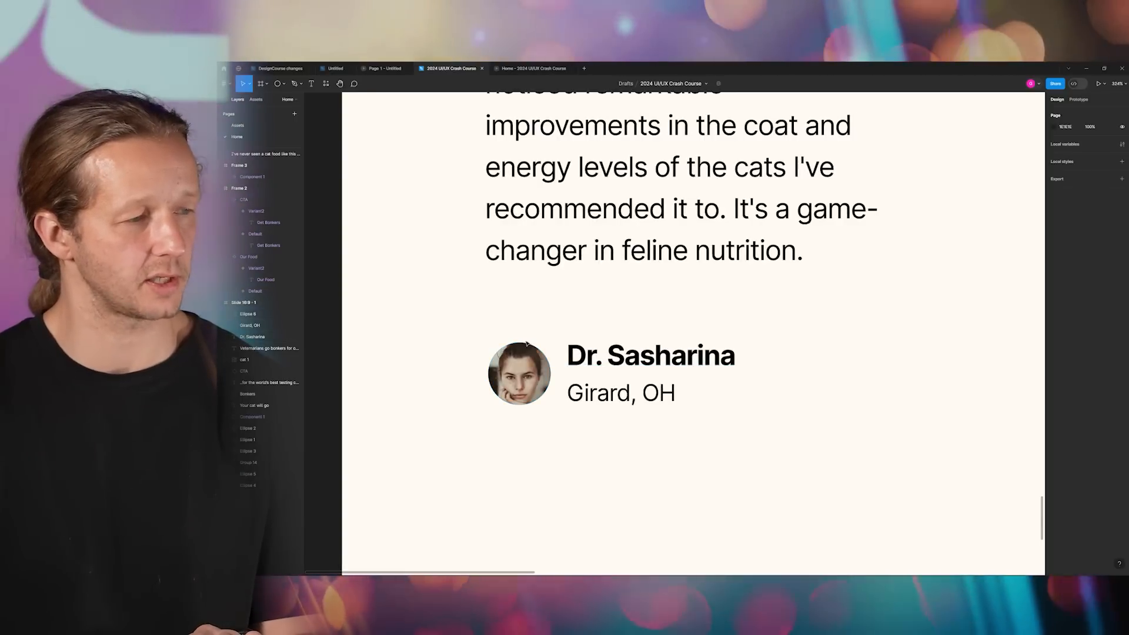
click(526, 347)
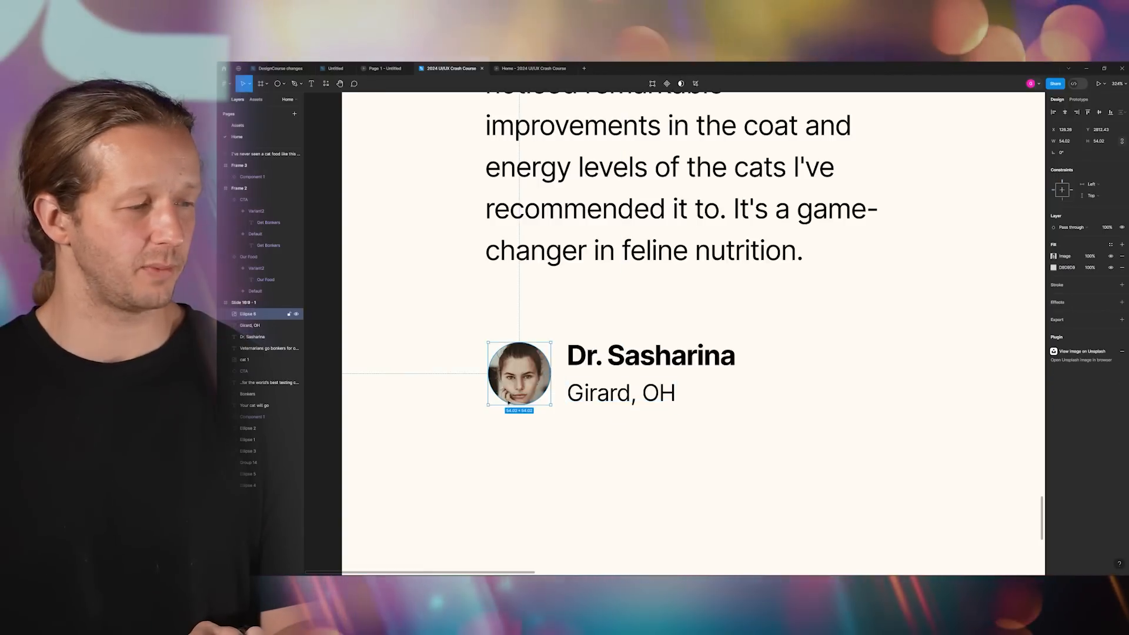
drag(487, 406, 441, 451)
click(645, 449)
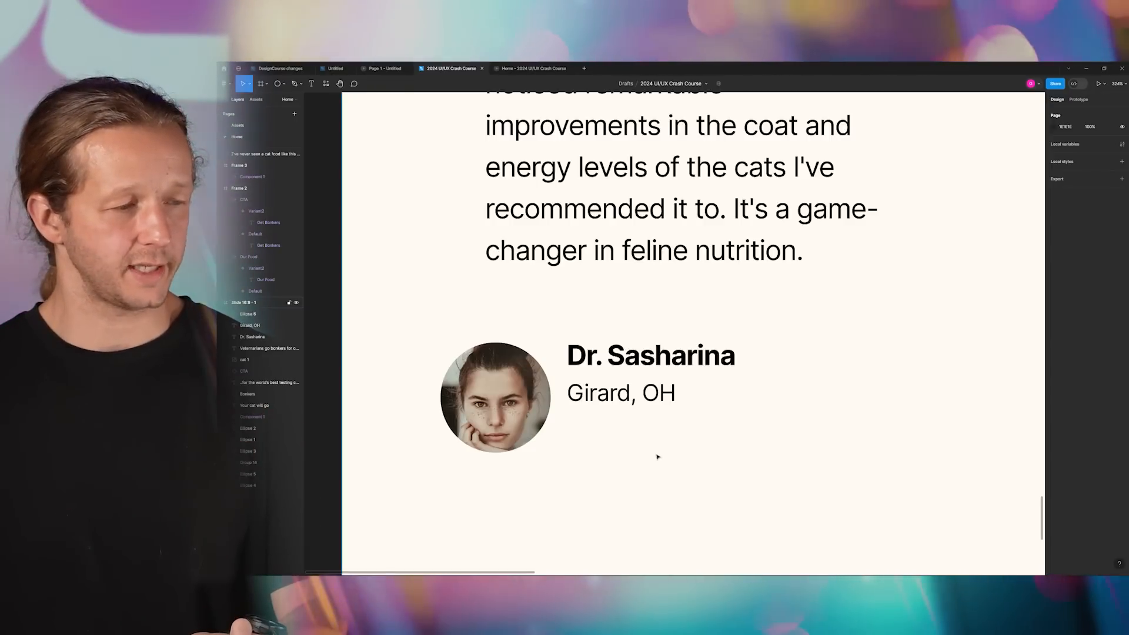
key(ctrl+z)
key(ctrl+z)
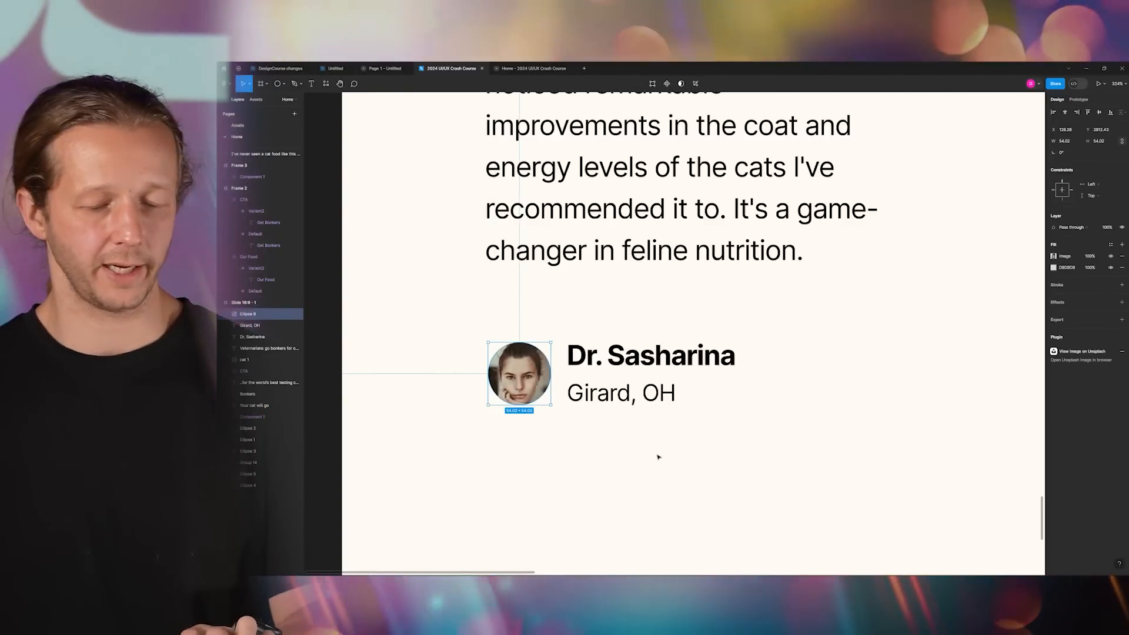
- Examine how the avatar, author name, location and quote sit together as one testimonial block under the illustration
click(668, 447)
drag(570, 328, 721, 428)
drag(481, 319, 740, 419)
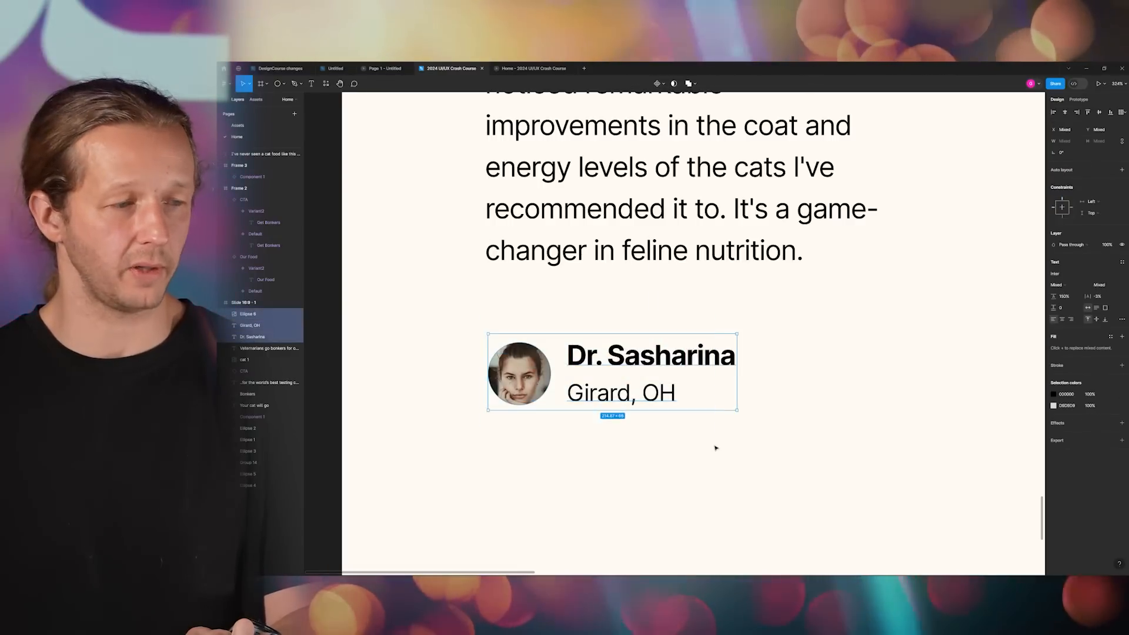
click(716, 447)
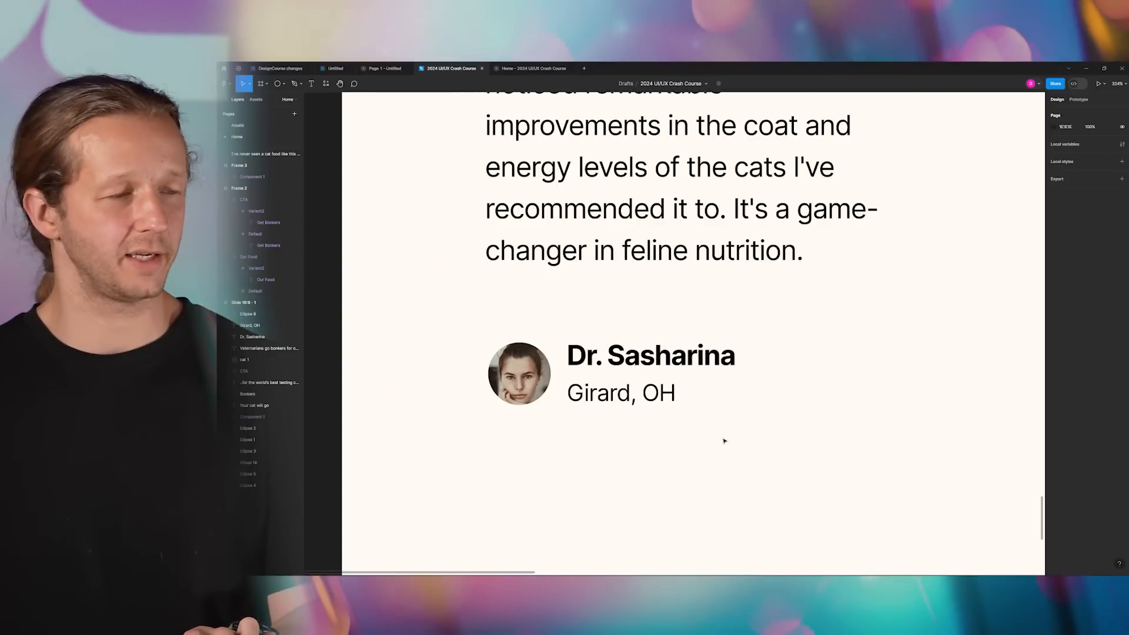
scroll(723, 440, down, 4)
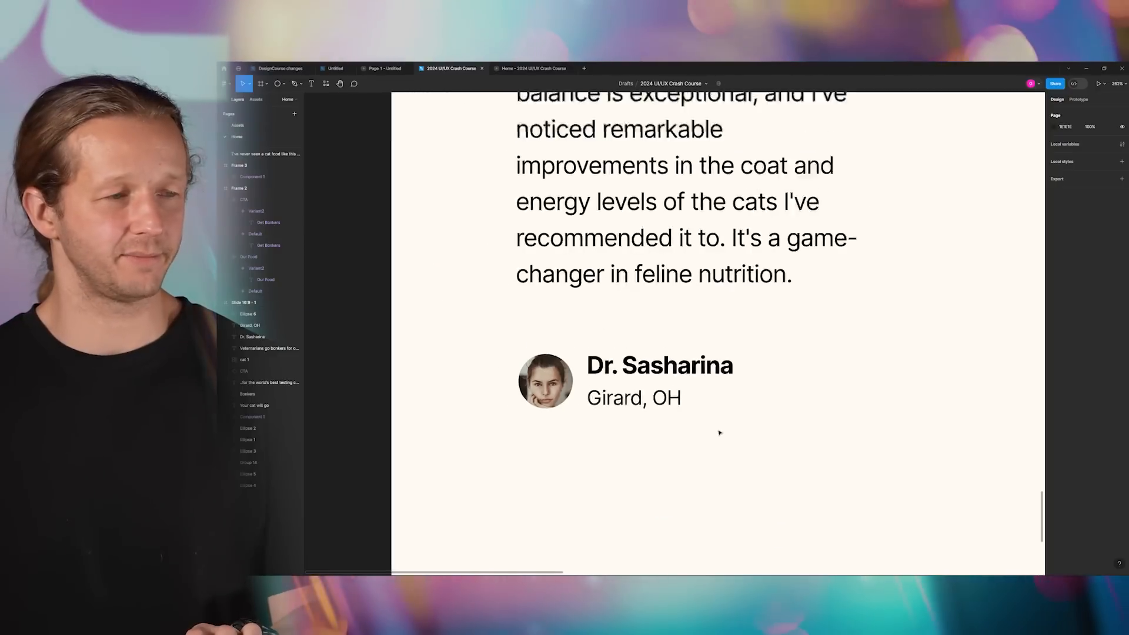
drag(784, 411, 619, 427)
scroll(645, 410, down, 2)
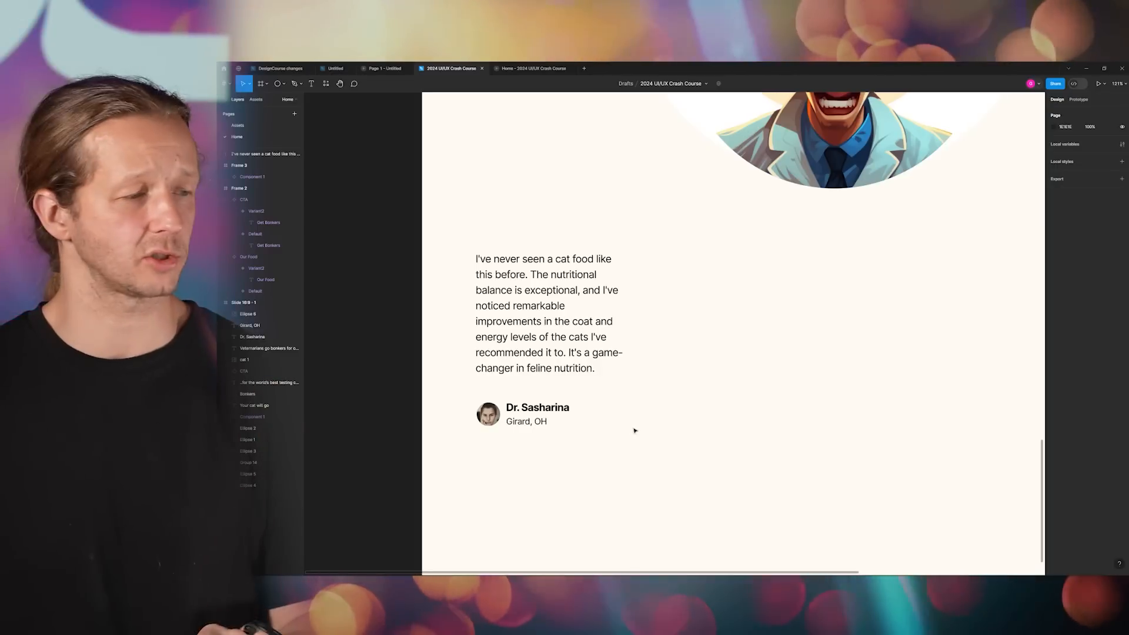
scroll(642, 447, down, 3)
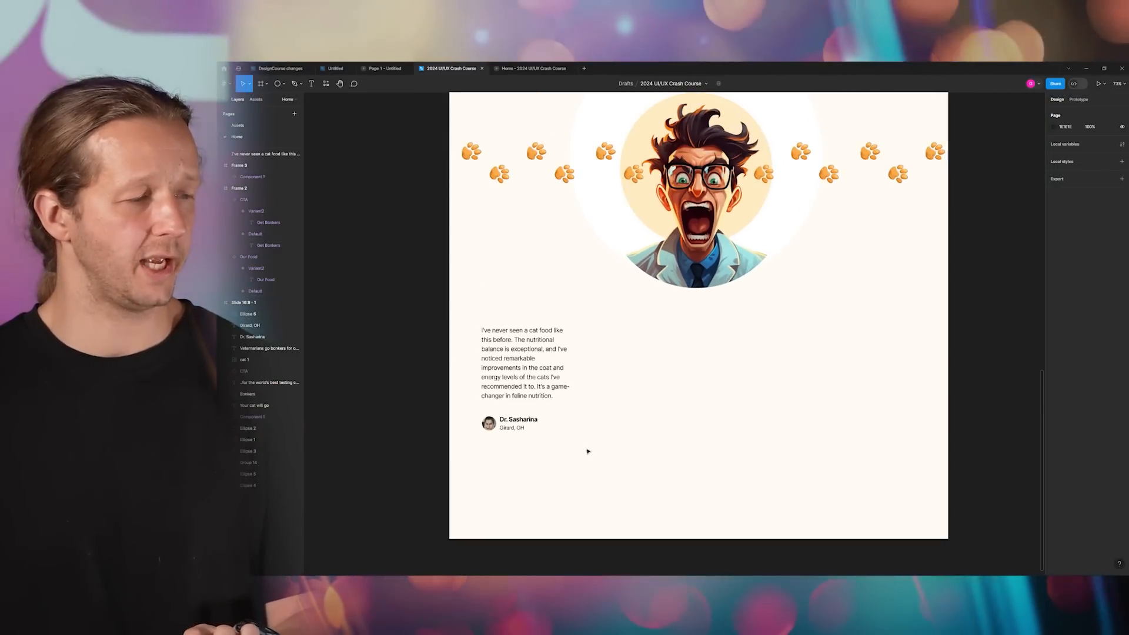
drag(588, 448, 476, 328)
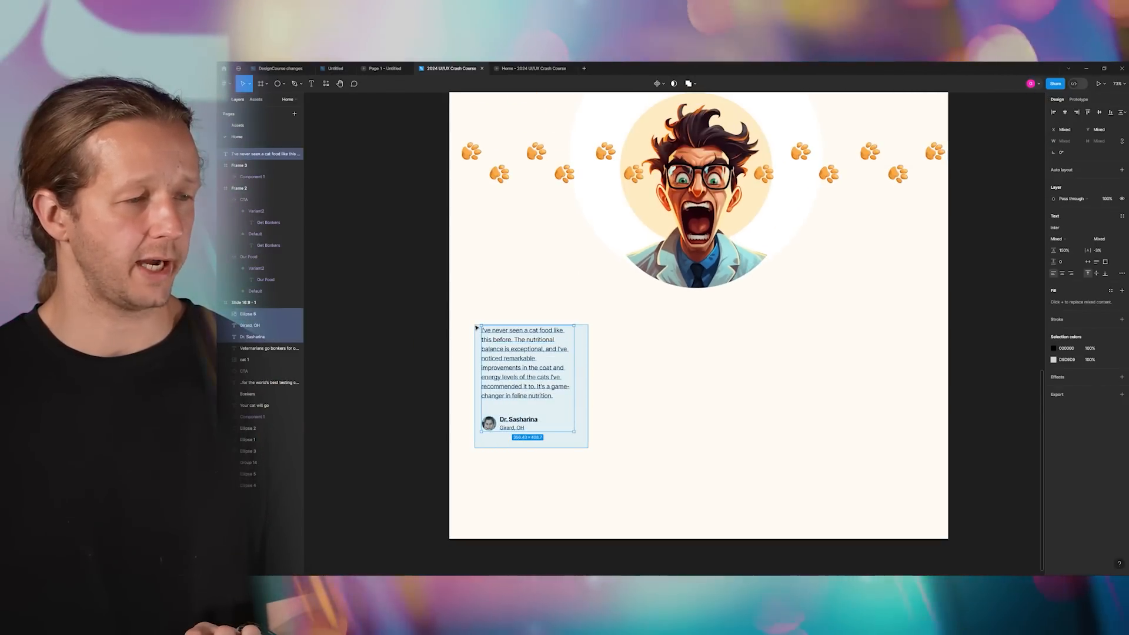
click(485, 313)
- Add a text layer with a single opening quotation mark just above the start of the testimonial quote
scroll(506, 326, up, 5)
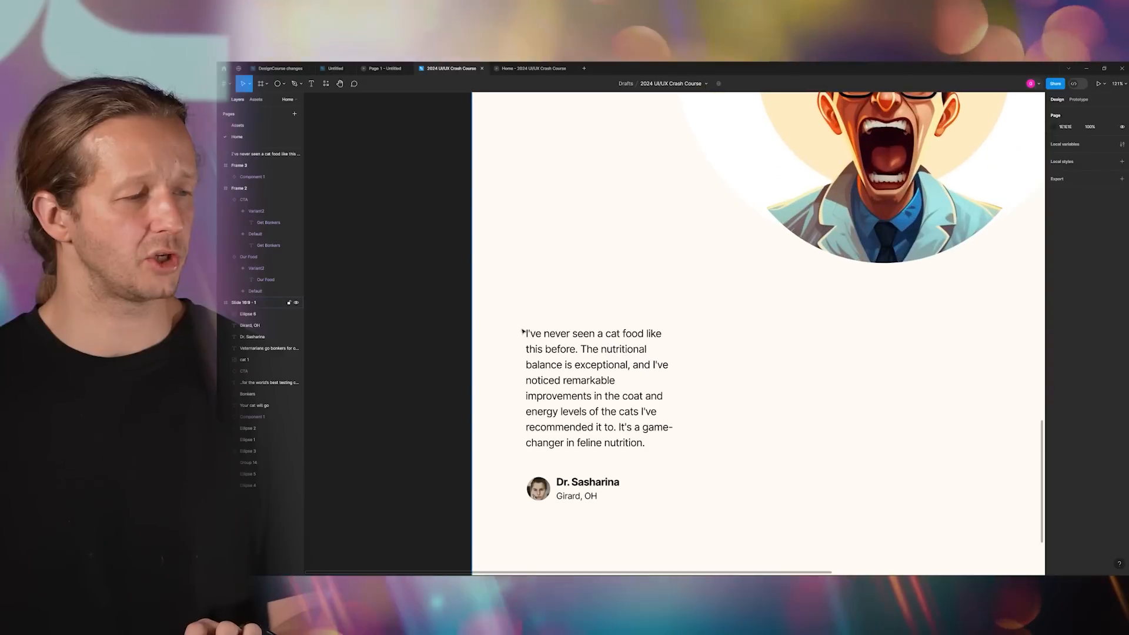
key(t)
click(521, 301)
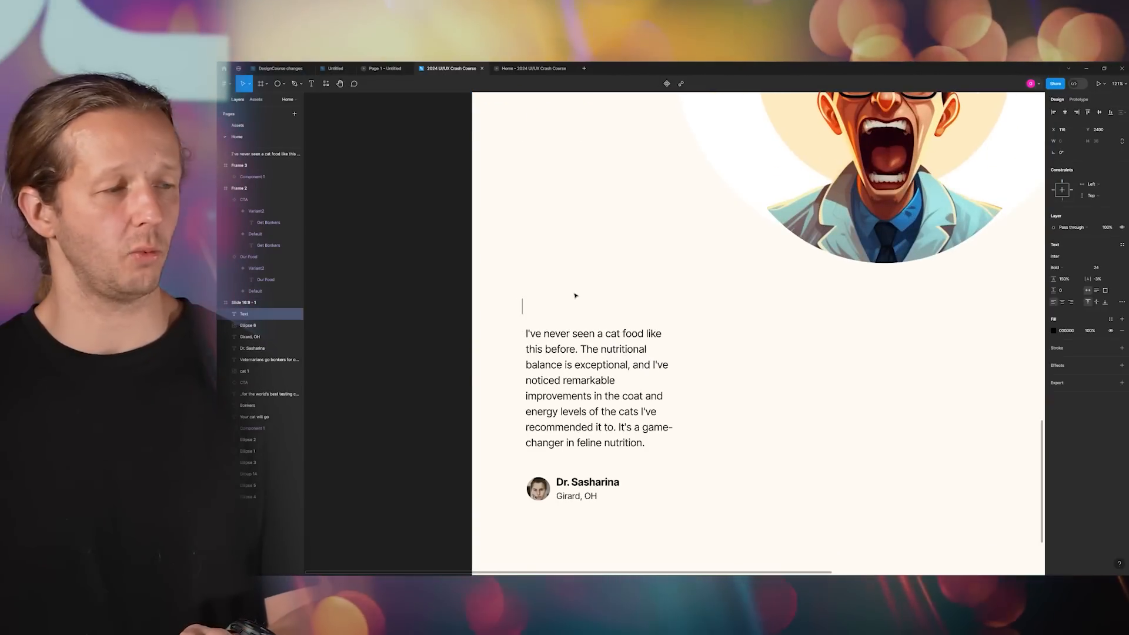
text(“)
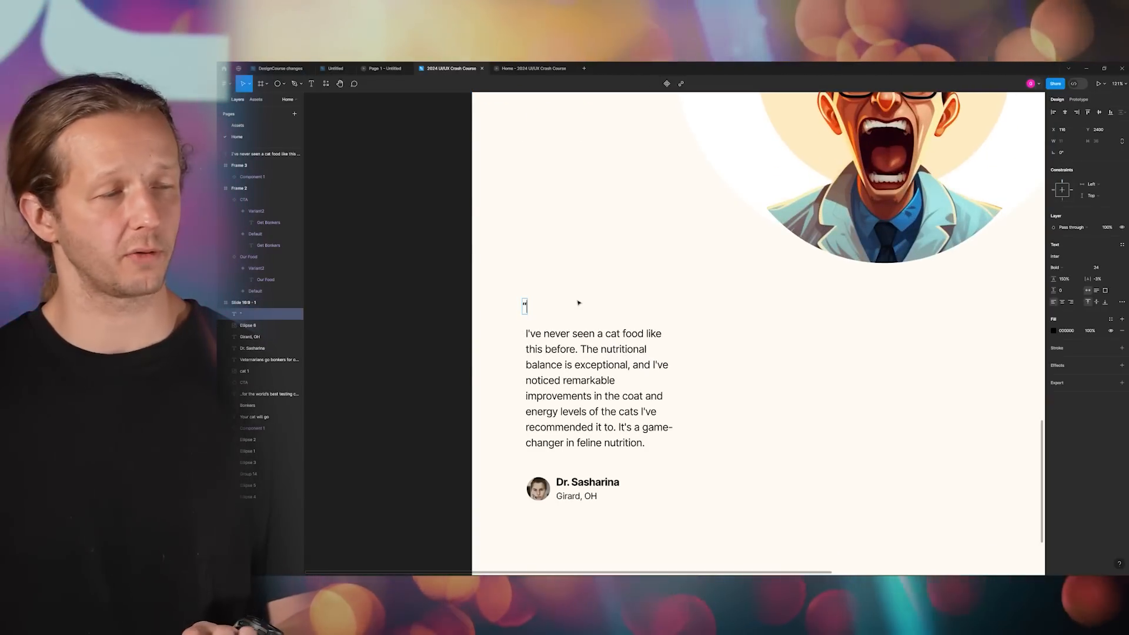
key(Escape)
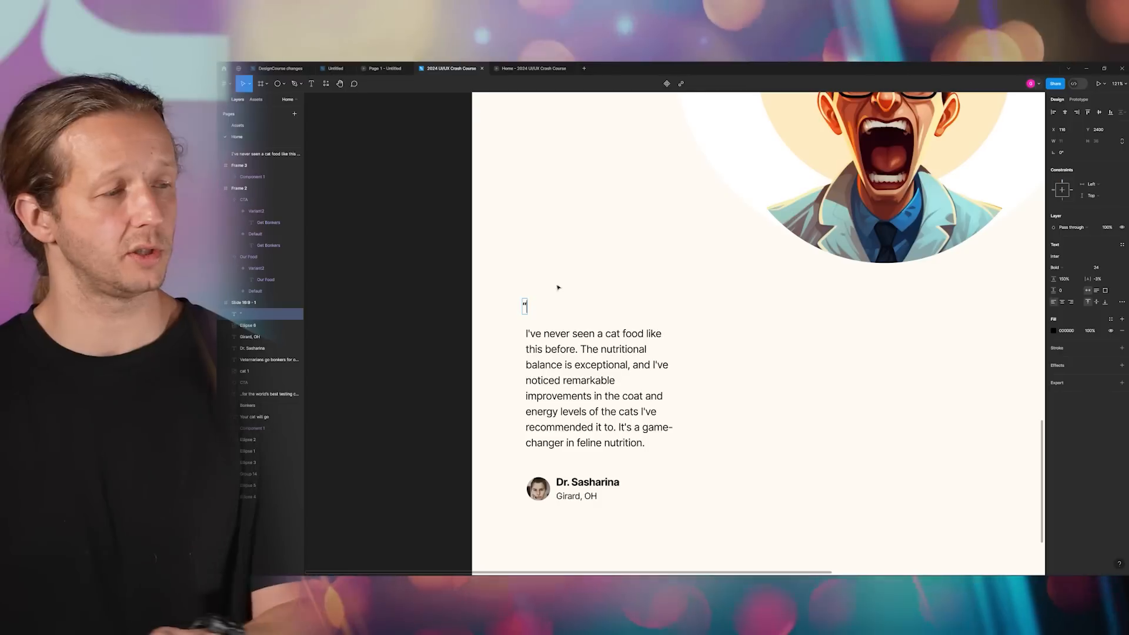
- Enlarge the quotation mark to font size 137 and move it to the upper-left corner of the testimonial quote
click(1100, 268)
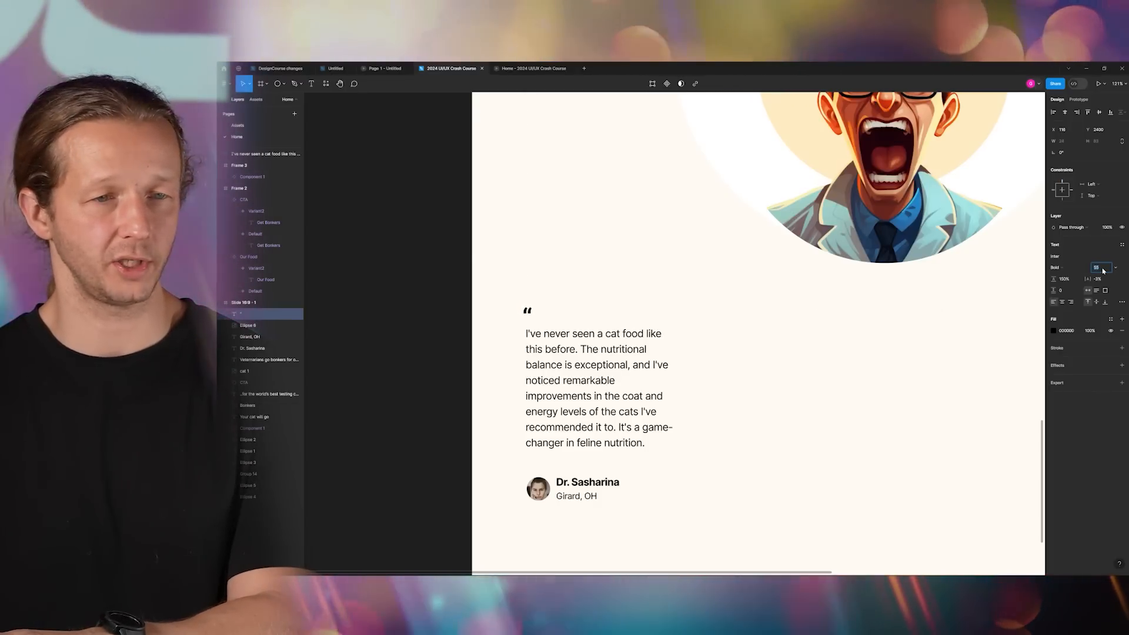
key(Return)
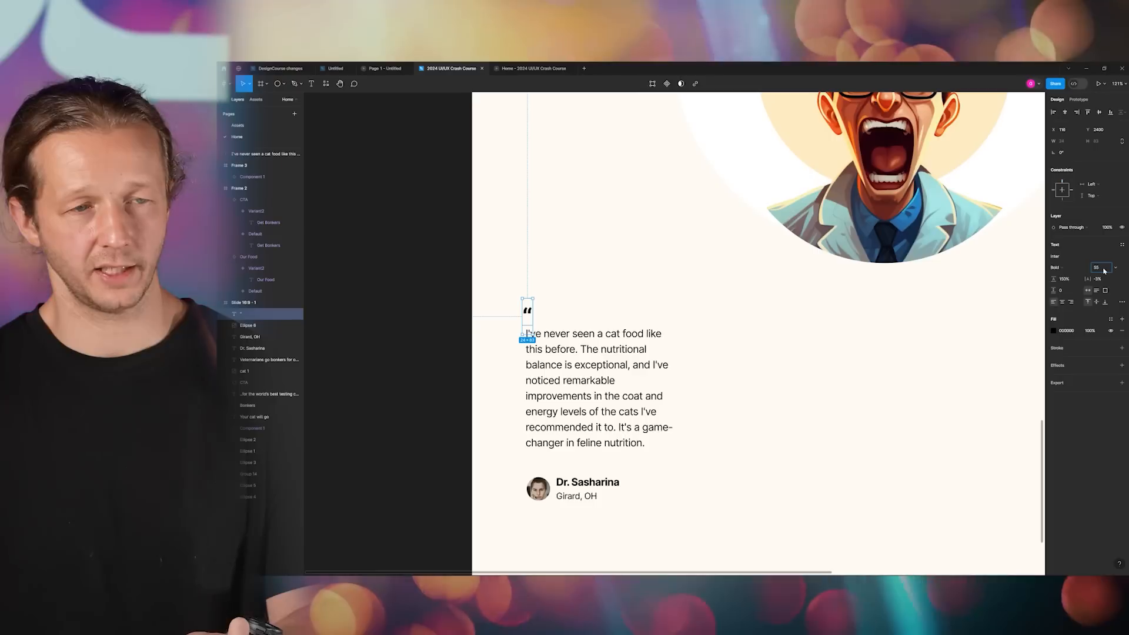
text(78)
key(Return)
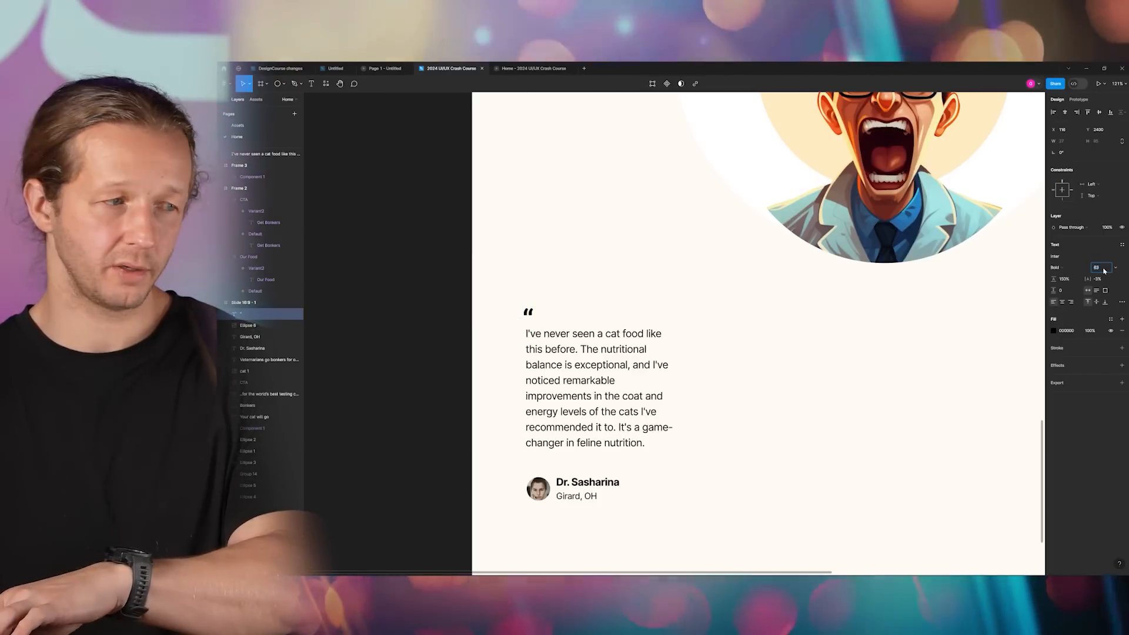
key(Up)
key(Up)
key(Up)
key(Up)
key(Up)
key(Up)
key(Up)
key(Up)
key(Up)
key(Up)
key(Up)
key(Up)
key(Up)
key(Up)
key(Up)
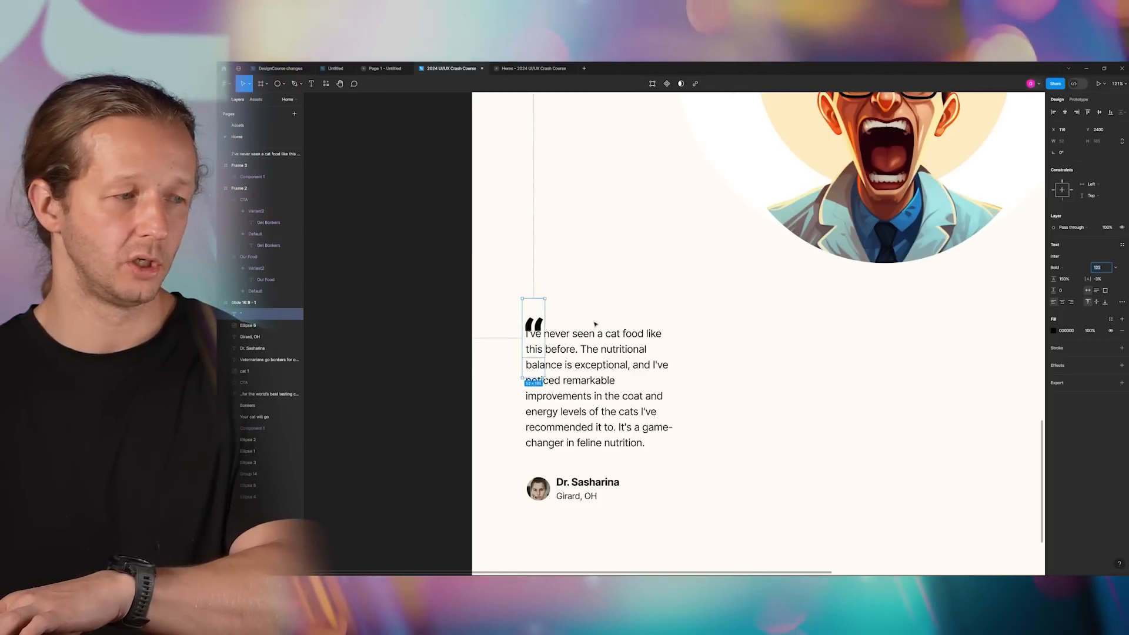
key(shift+Up)
key(shift+Up)
key(shift+Up)
drag(539, 329, 518, 321)
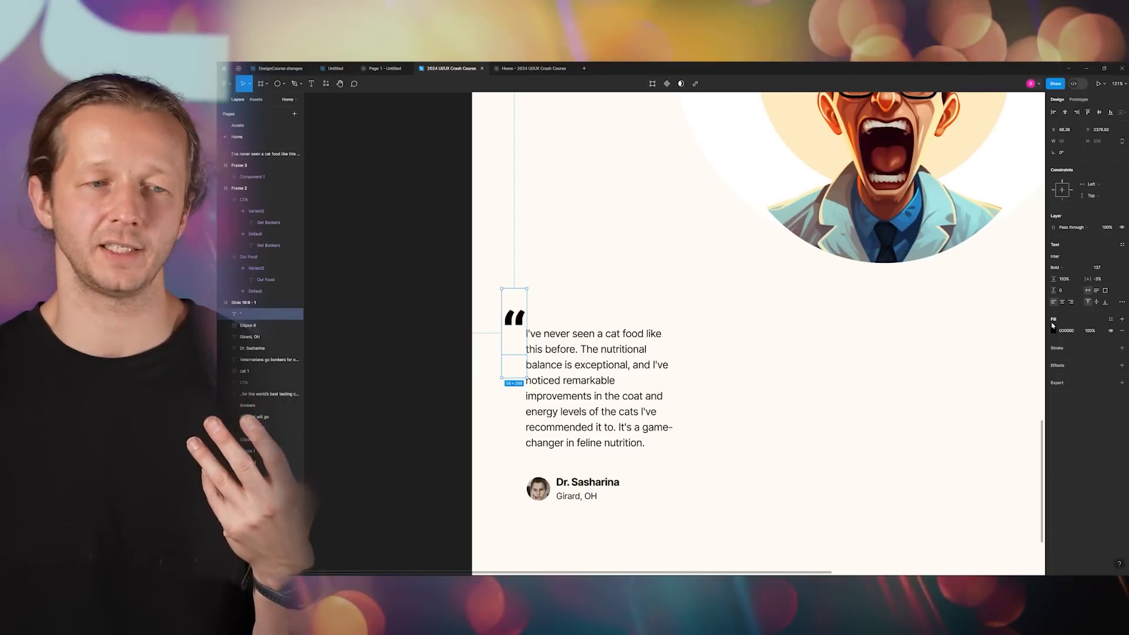
- Recolor the quotation mark a pale beige (EAE2D2) based on the sampled page background, and adjust its position slightly upward
click(1053, 331)
click(969, 453)
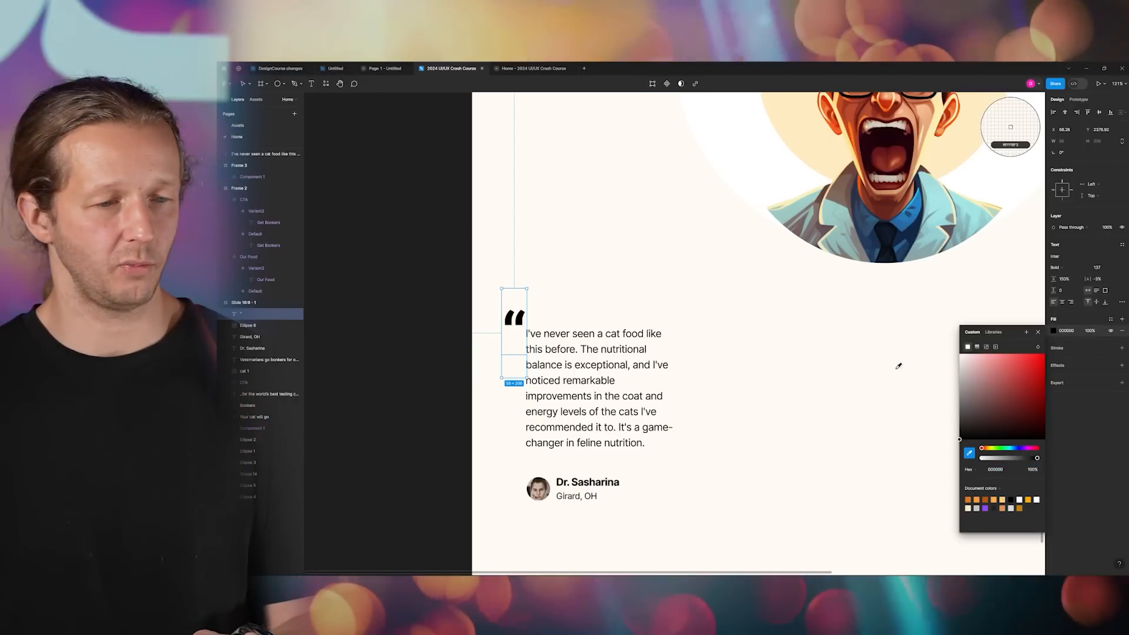
click(669, 251)
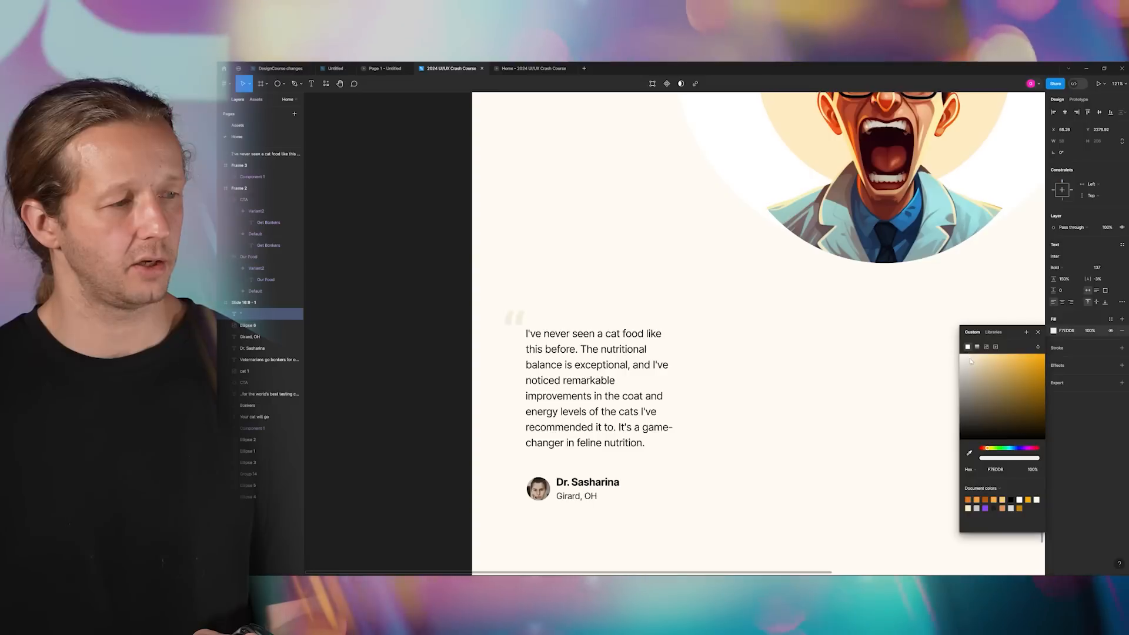
drag(969, 365, 969, 365)
drag(518, 323, 523, 329)
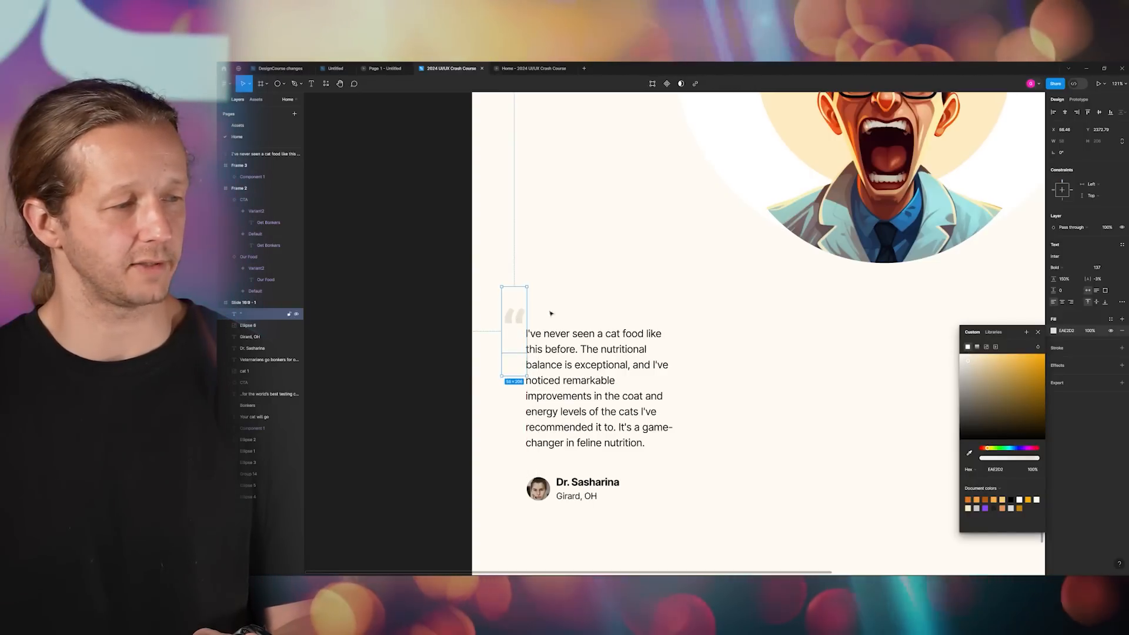
click(590, 283)
- Turn the quotation mark, quote, avatar, author name and location into one component
scroll(581, 294, down, 5)
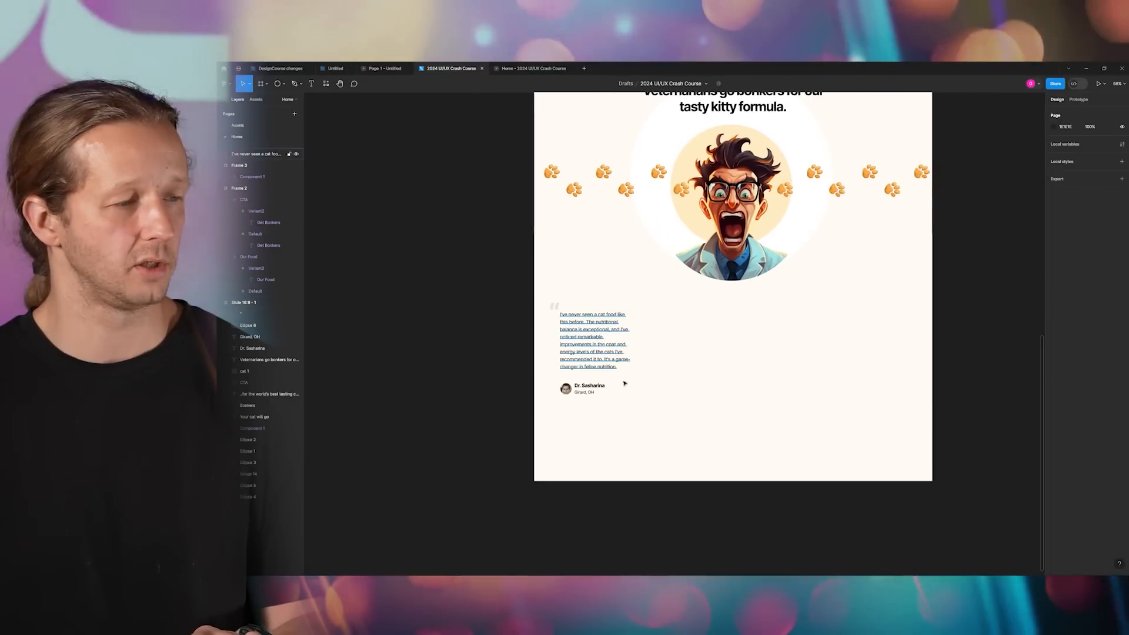
drag(646, 415, 548, 302)
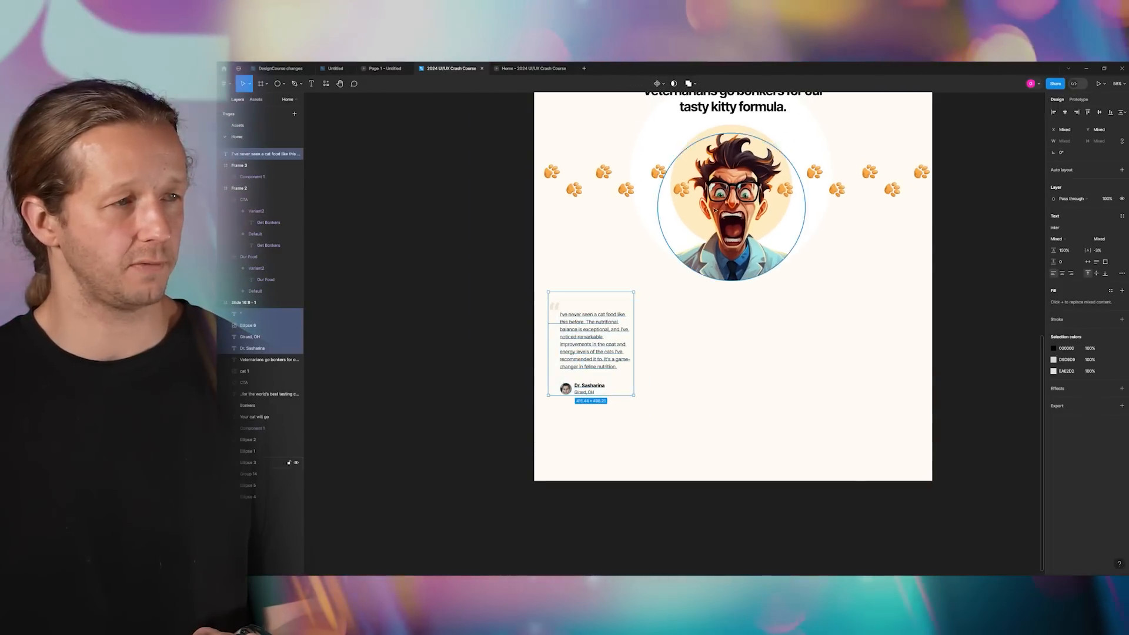
click(656, 84)
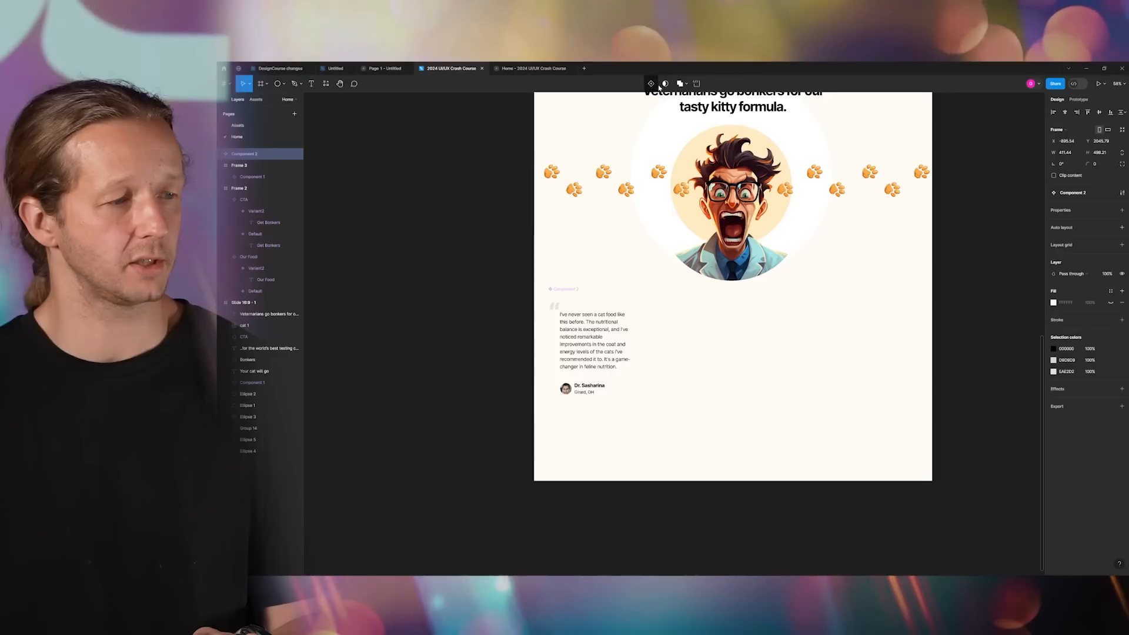
- Duplicate the testimonial component to its right and wrap both cards in a horizontal auto layout
drag(600, 346, 692, 336)
drag(692, 435, 576, 332)
click(1122, 194)
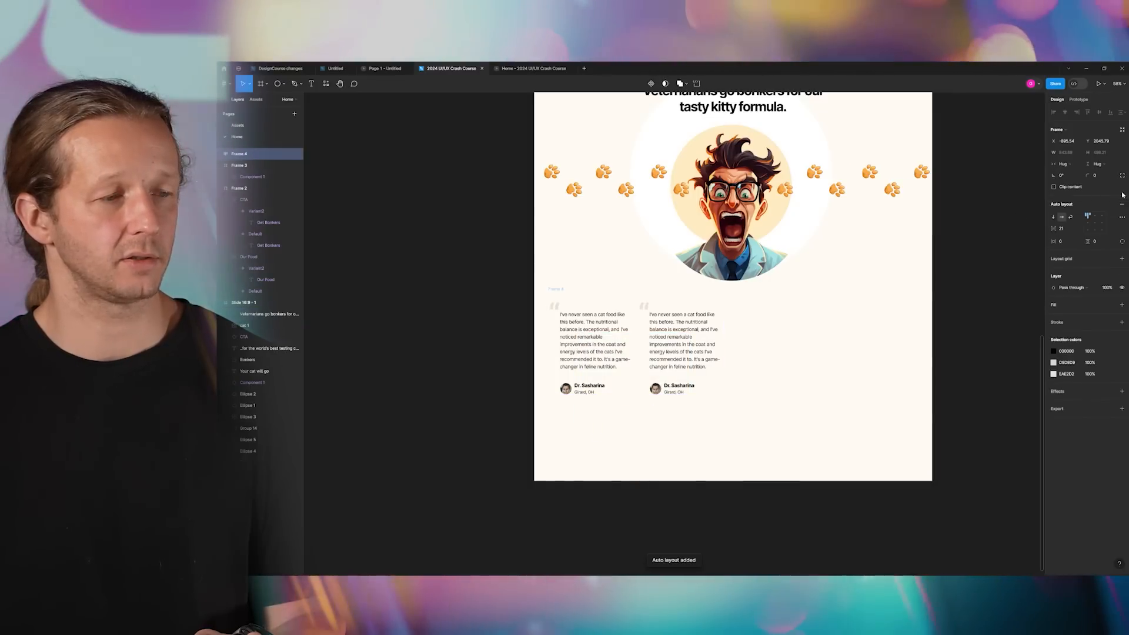
- Duplicate the second testimonial card twice inside the horizontal auto layout to make a row of four cards
click(812, 339)
double_click(694, 350)
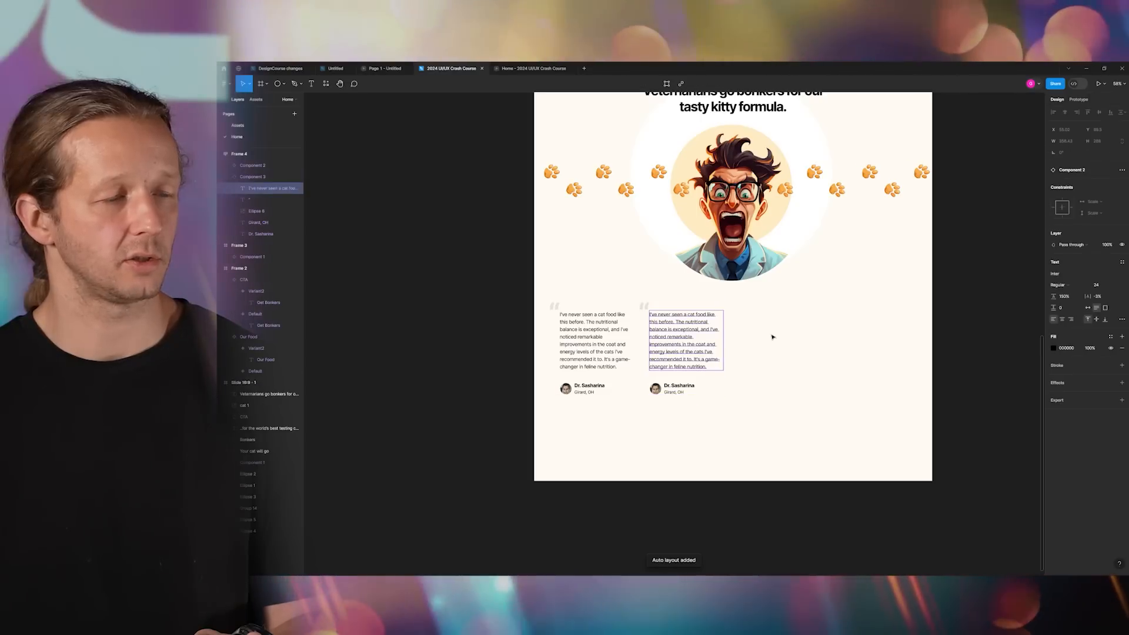
key(Escape)
key(ctrl+d)
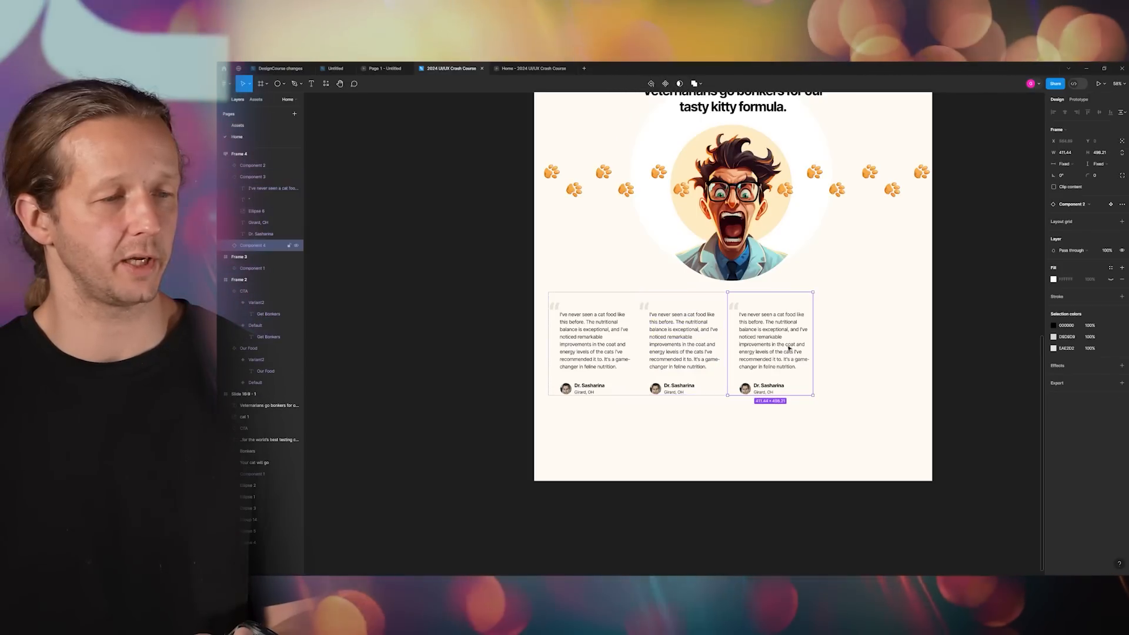
key(ctrl+d)
click(929, 340)
scroll(871, 390, up, 2)
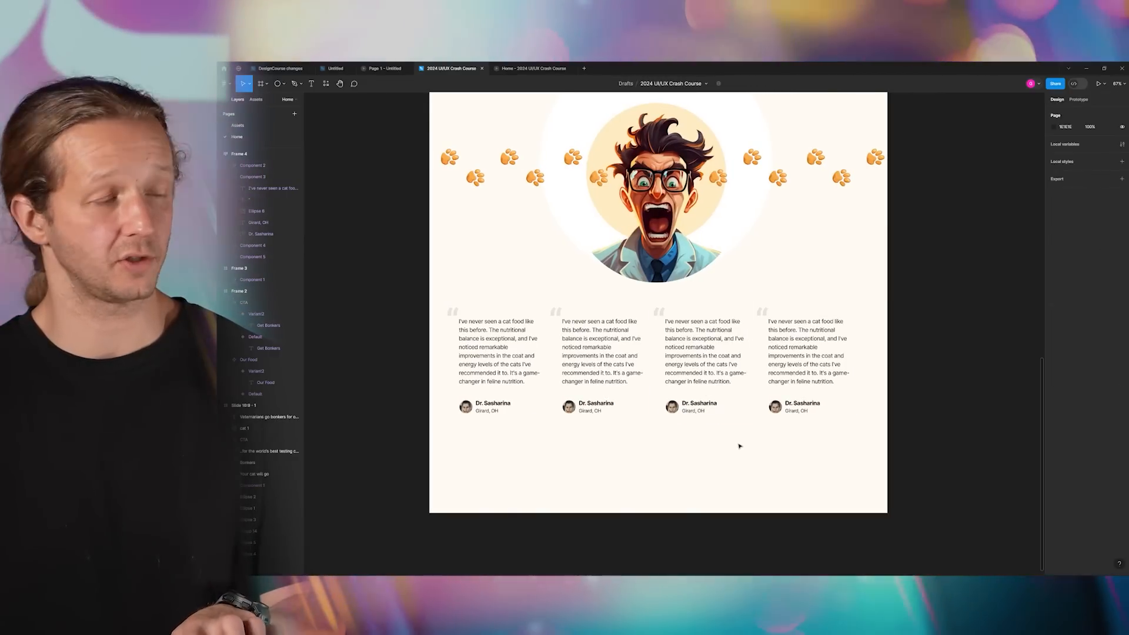
- Show the rulers and guides, and compare the main testimonial component with its copies in the row
key(shift+r)
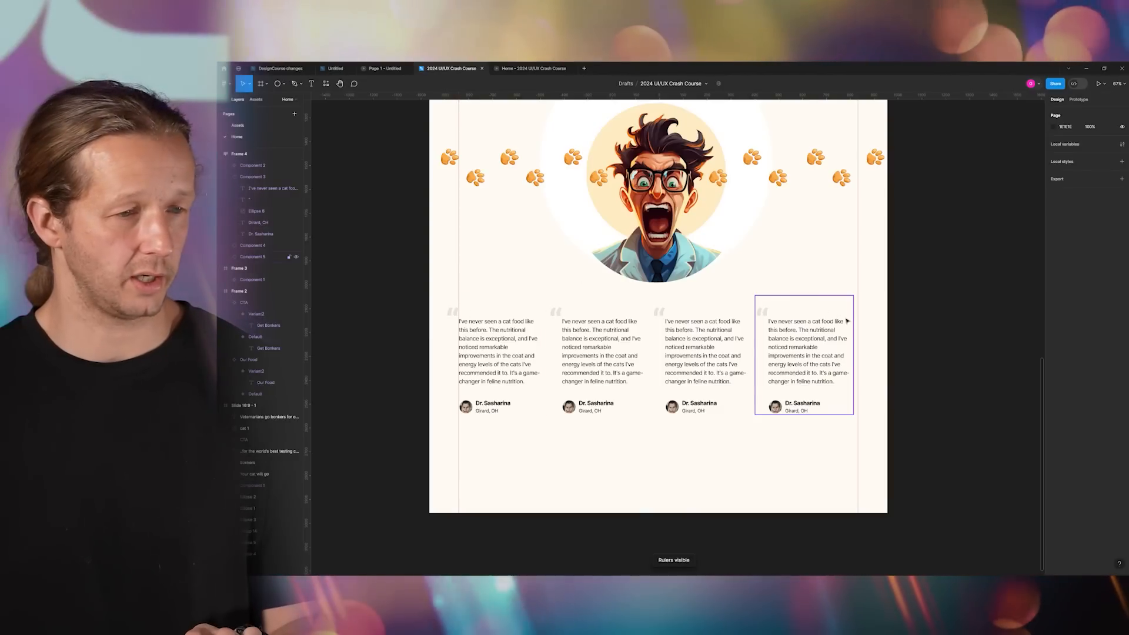
click(536, 309)
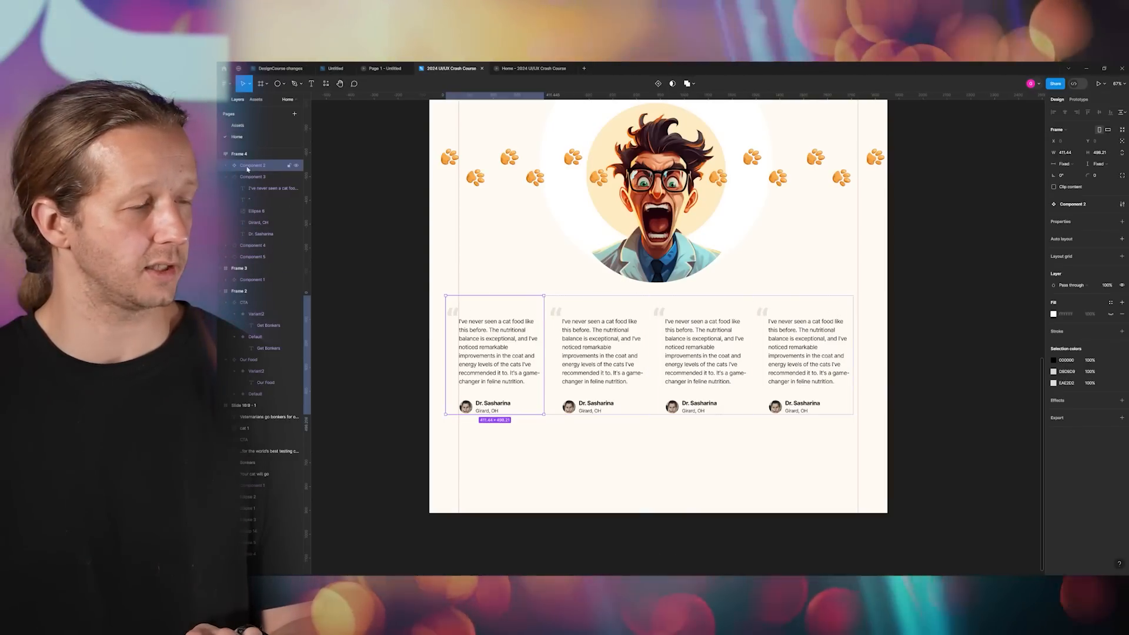
click(496, 271)
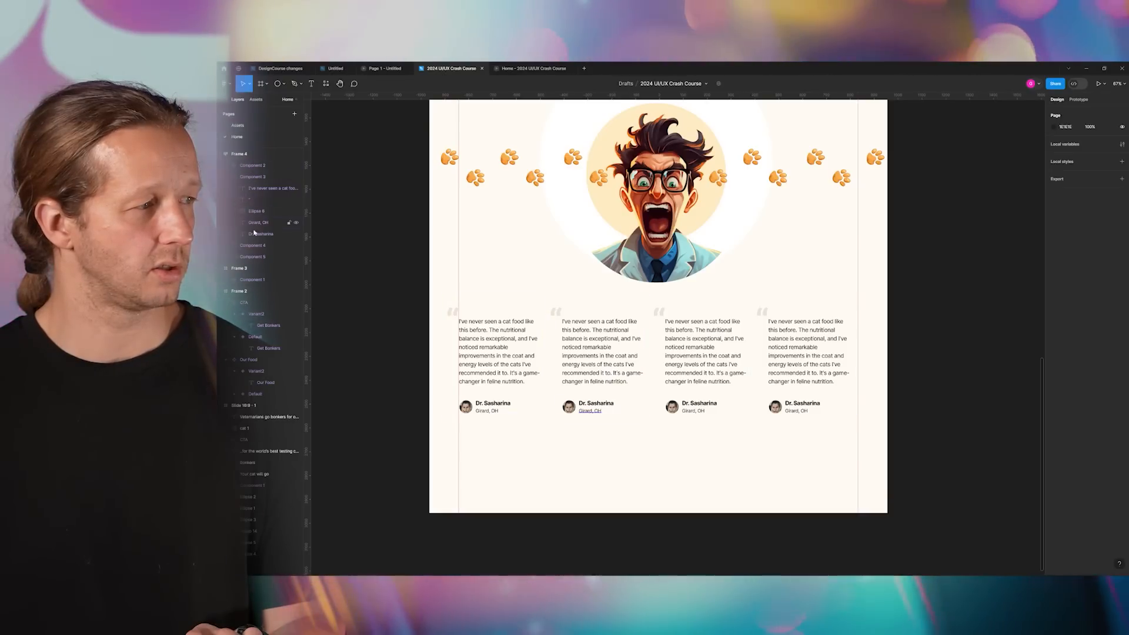
click(250, 166)
click(253, 177)
click(252, 199)
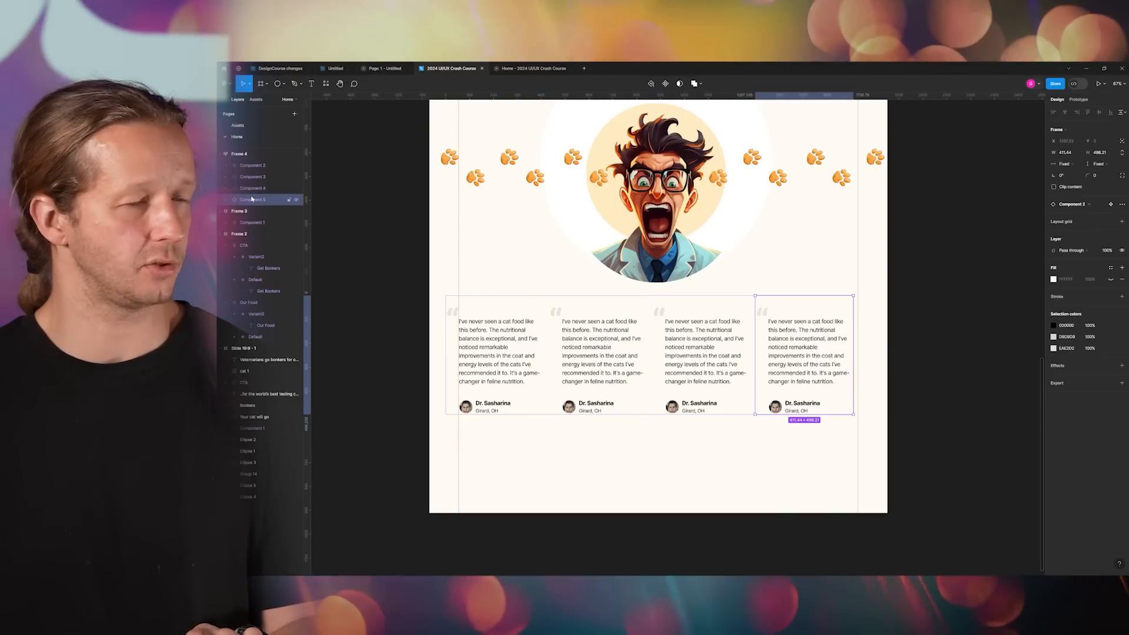
click(250, 176)
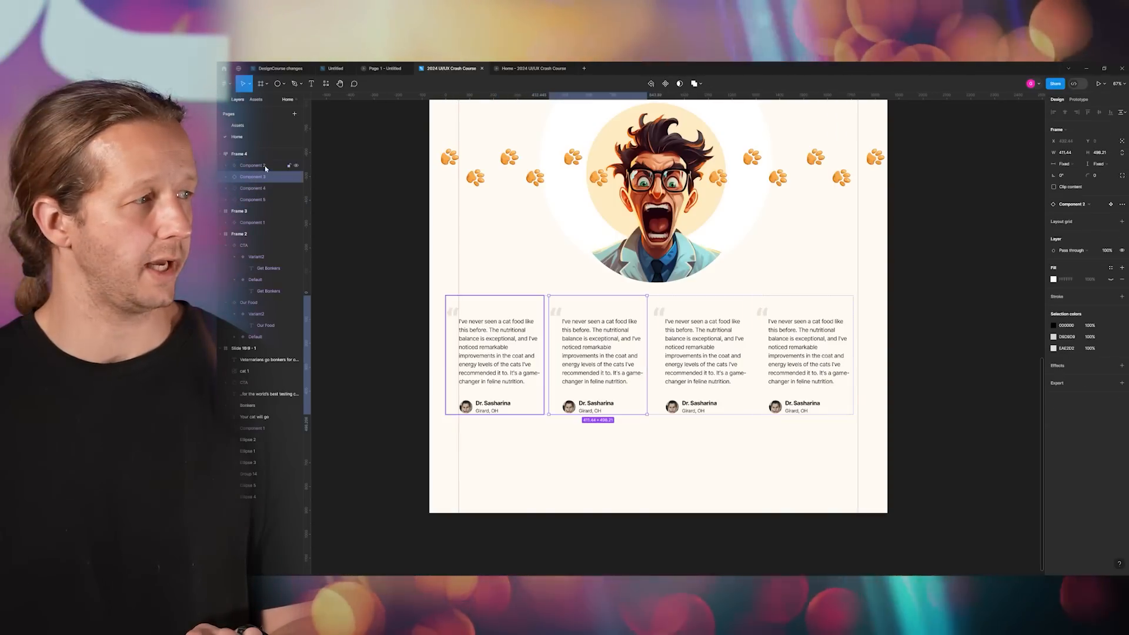
click(269, 166)
- Increase the spacing between the cards in the testimonial auto layout until the row ends at the right margin guide
click(265, 154)
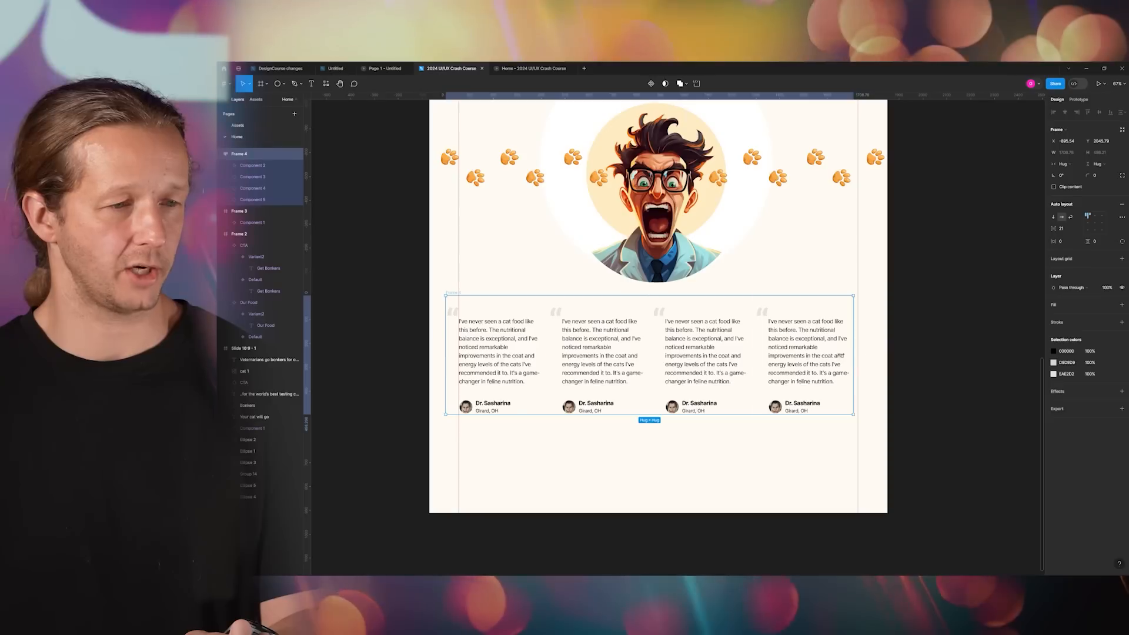
drag(1054, 228, 1059, 228)
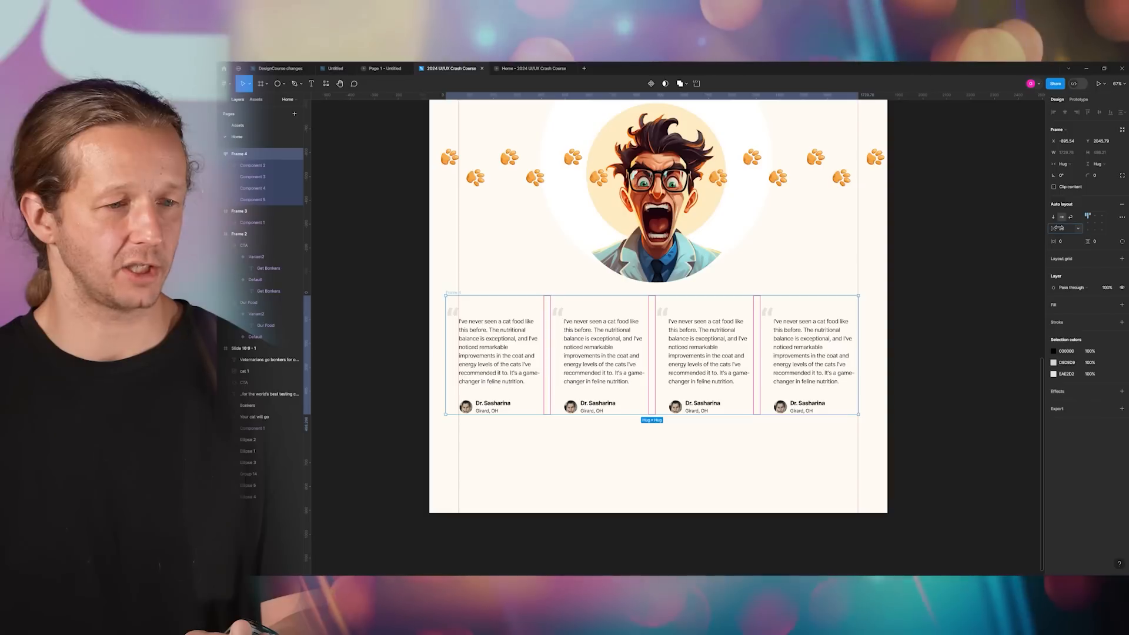
drag(1058, 228, 1058, 228)
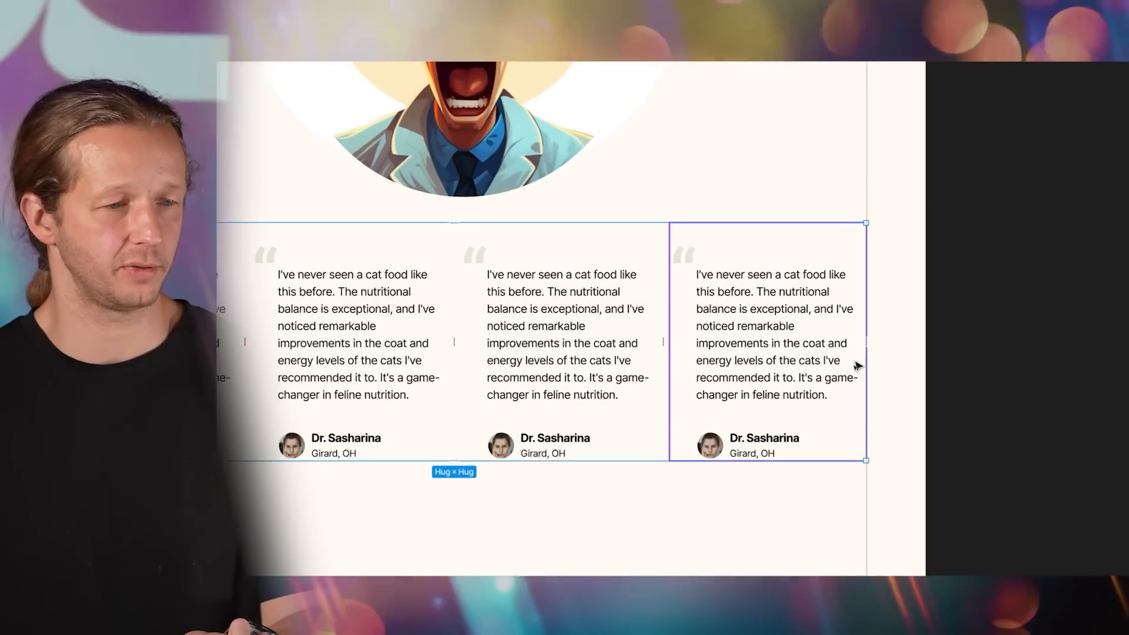
click(987, 337)
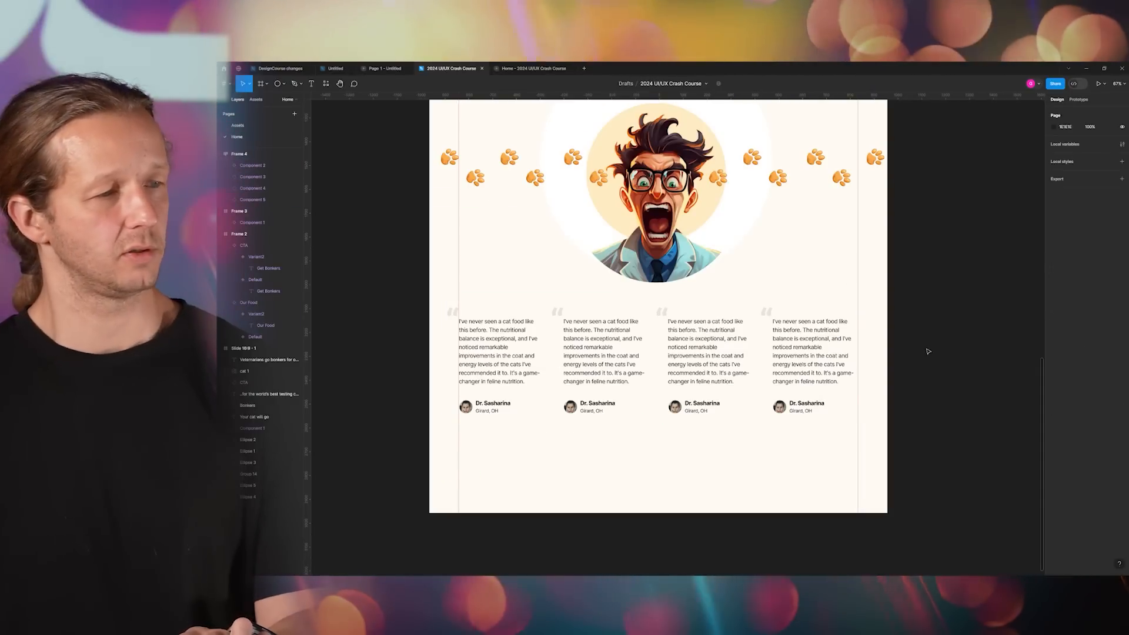
scroll(894, 334, down, 2)
scroll(819, 384, up, 5)
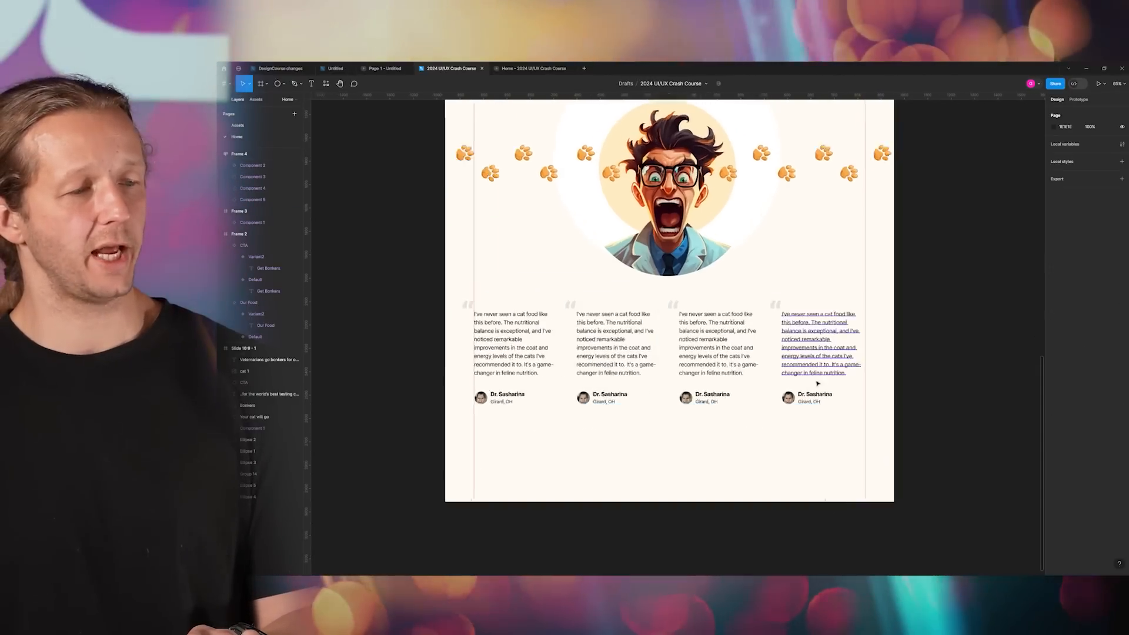
- Search the Unsplash plugin for "woman" with the avatar of the fourth testimonial card selected
double_click(782, 406)
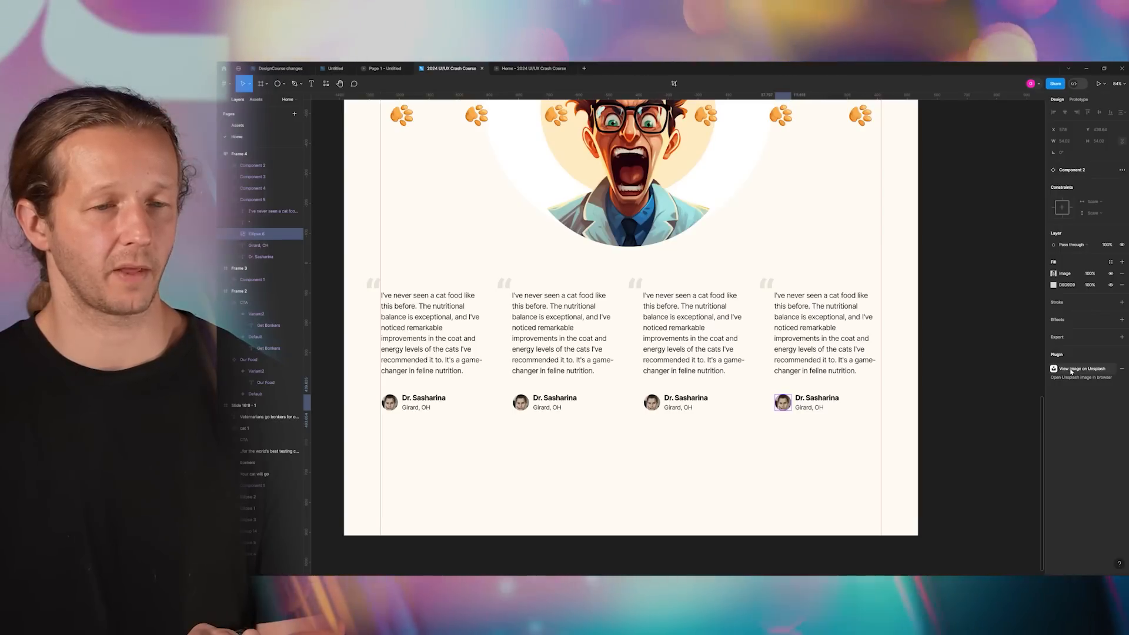
right_click(987, 333)
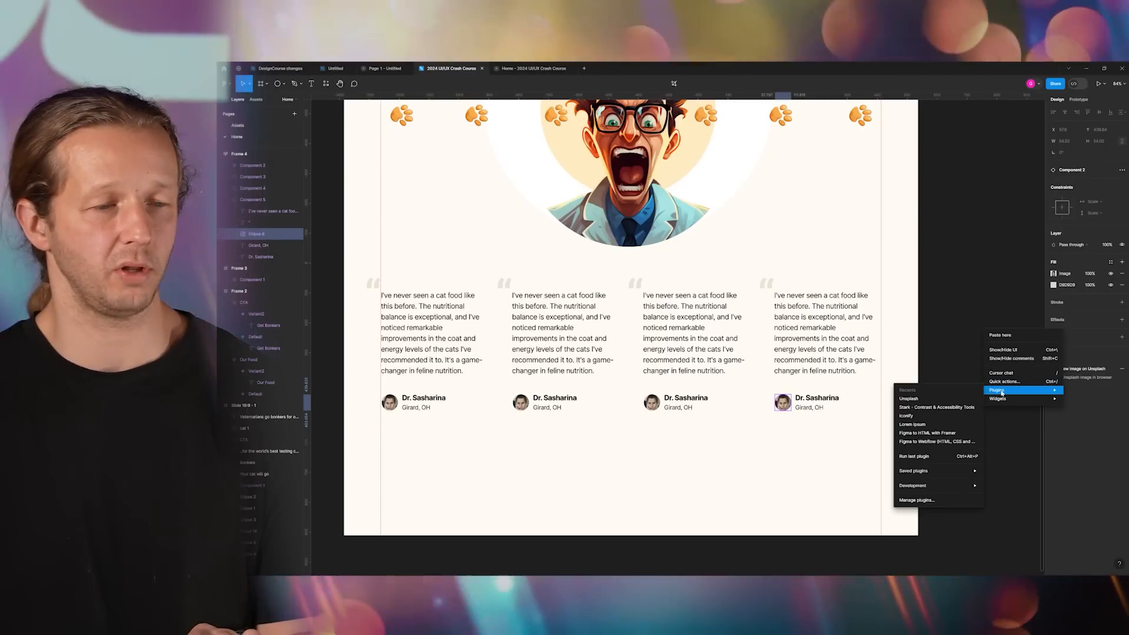
click(921, 399)
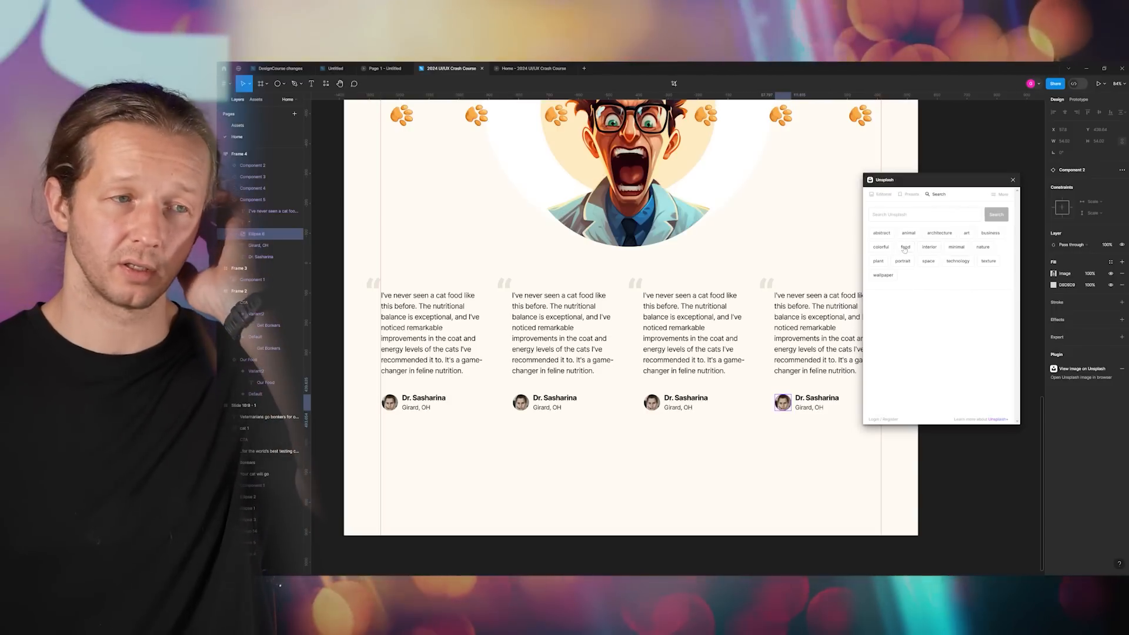
click(904, 216)
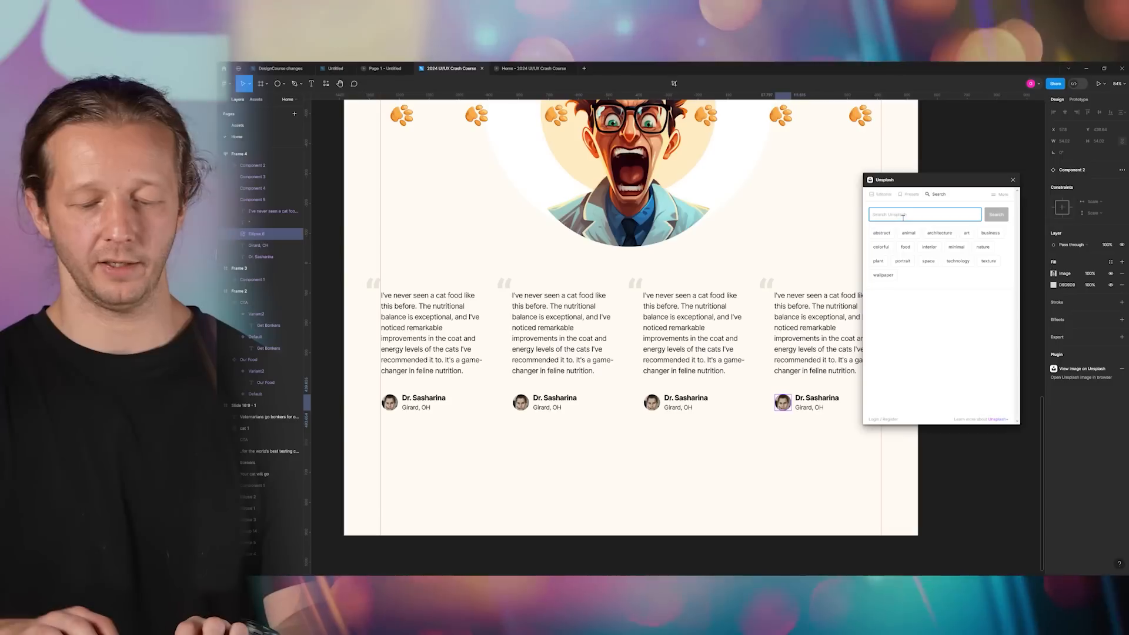
text(woman)
key(Return)
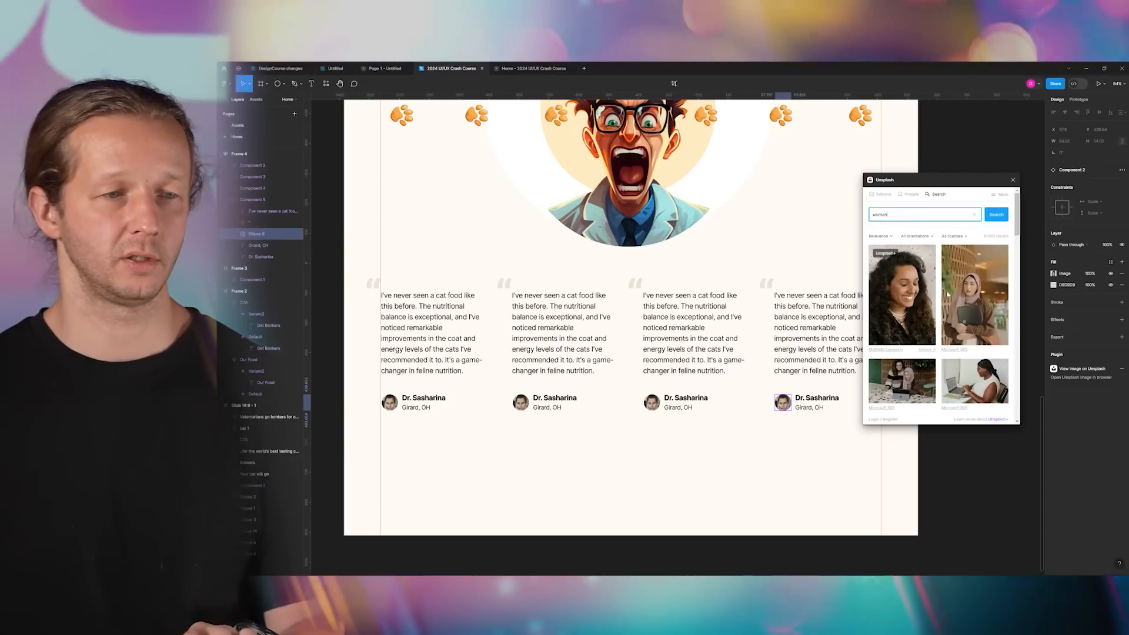
- Fill the fourth card's avatar with a photo of a woman at a desk from the results, and close the Unsplash plugin
scroll(943, 326, down, 1)
click(912, 316)
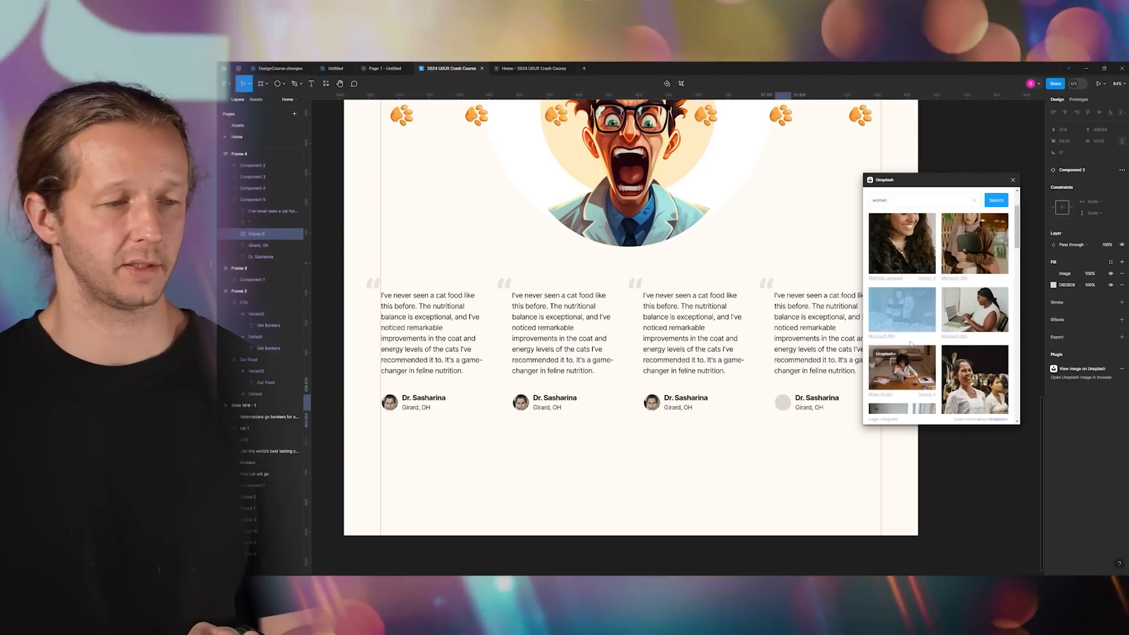
scroll(923, 356, down, 3)
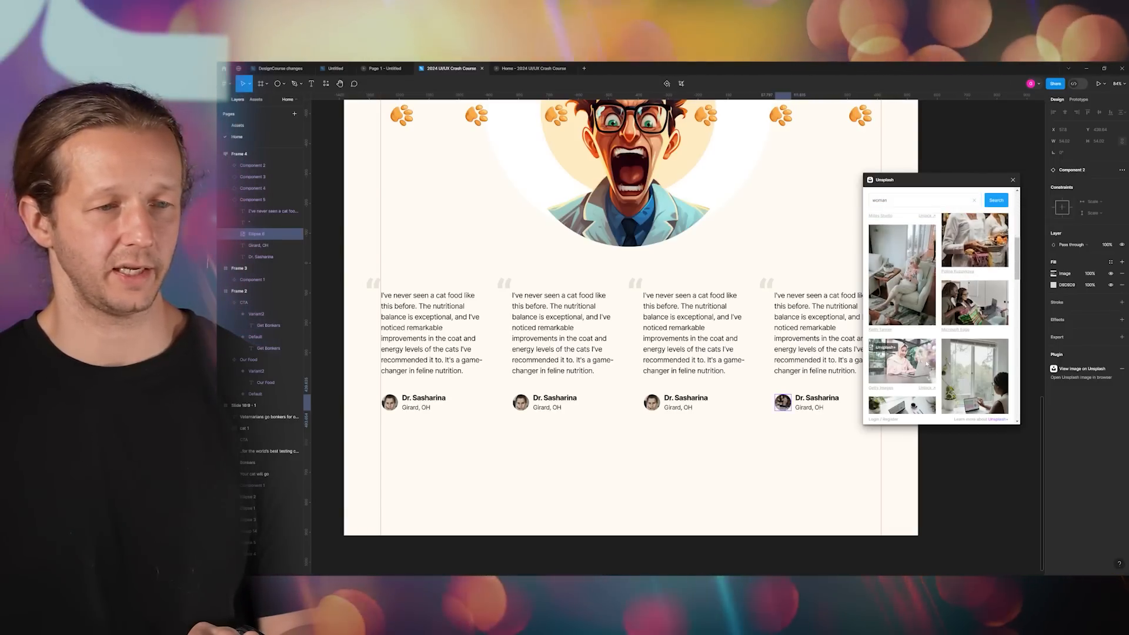
scroll(913, 363, down, 1)
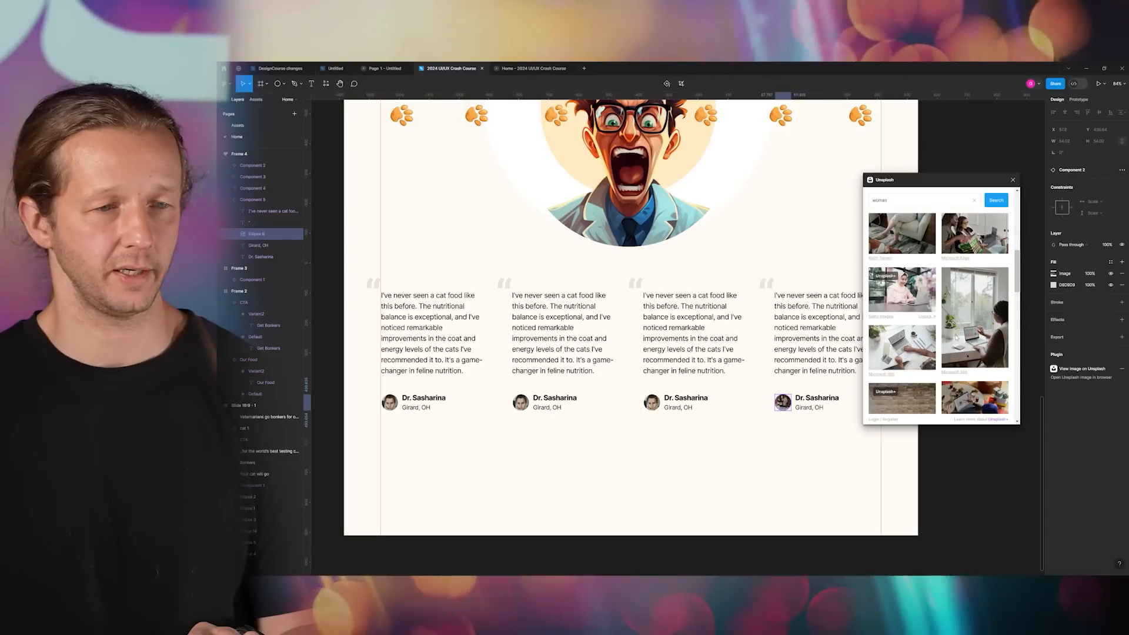
scroll(953, 338, down, 2)
scroll(923, 312, down, 2)
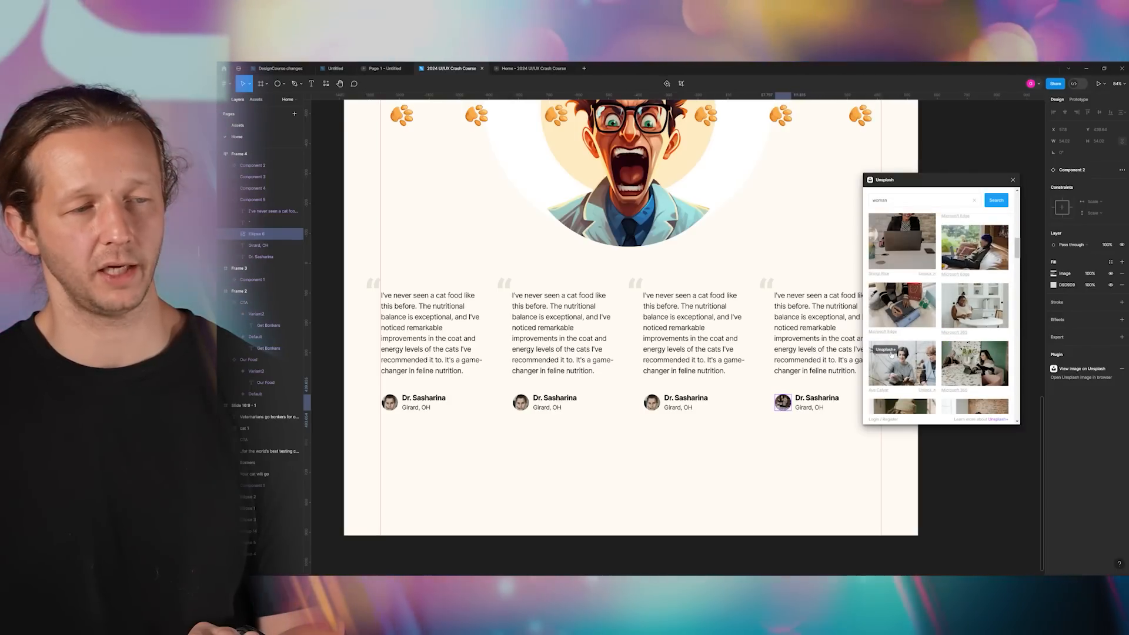
scroll(910, 363, down, 1)
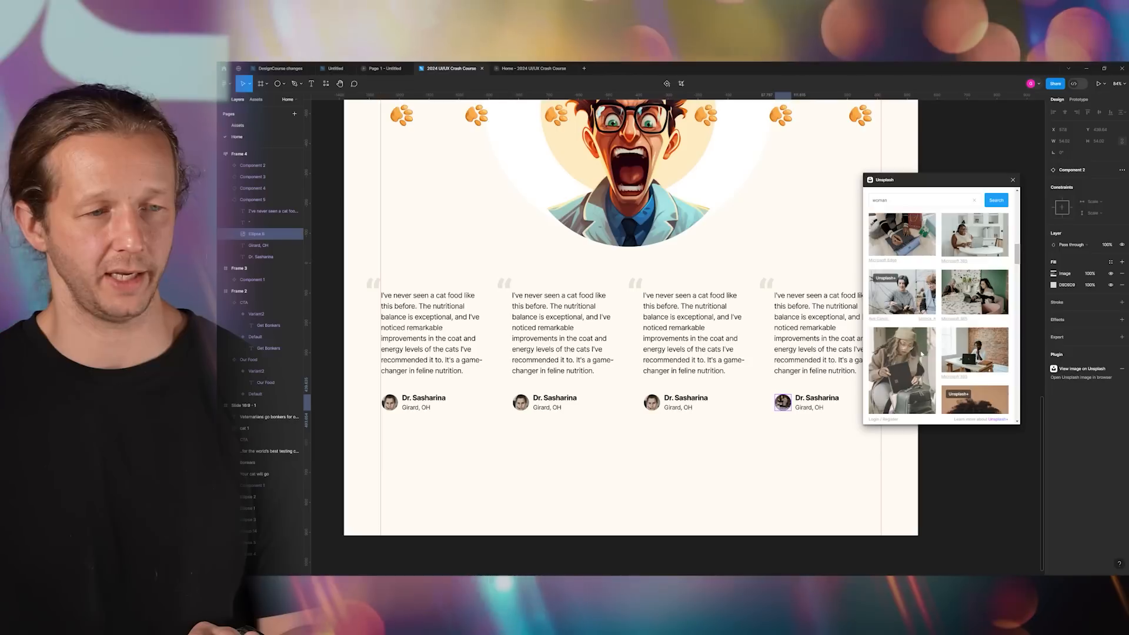
scroll(967, 299, down, 1)
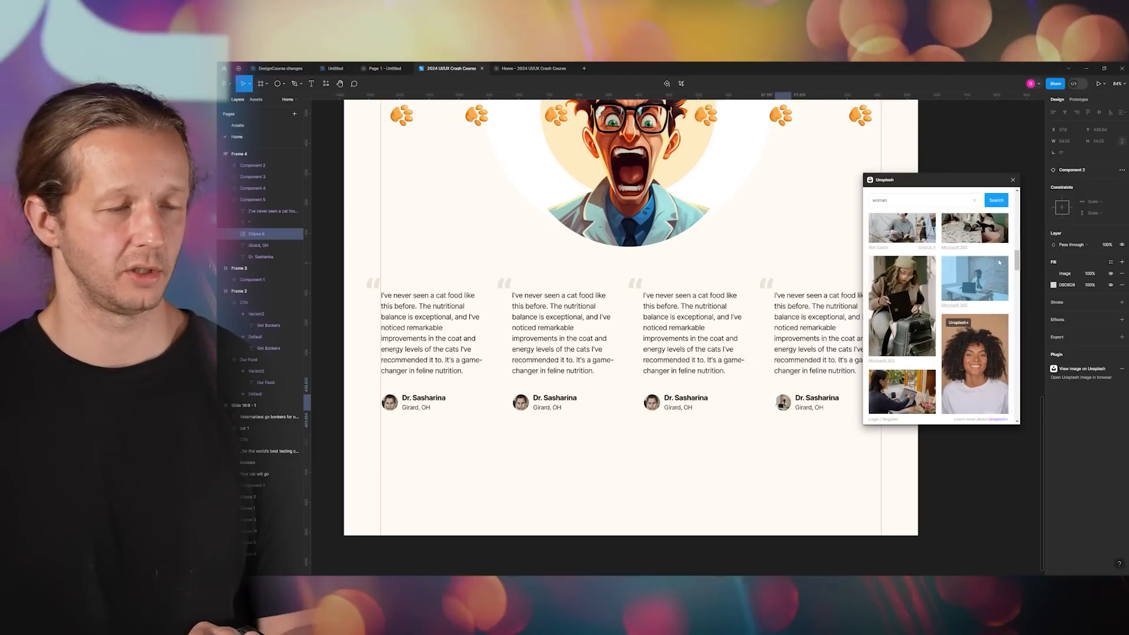
click(653, 405)
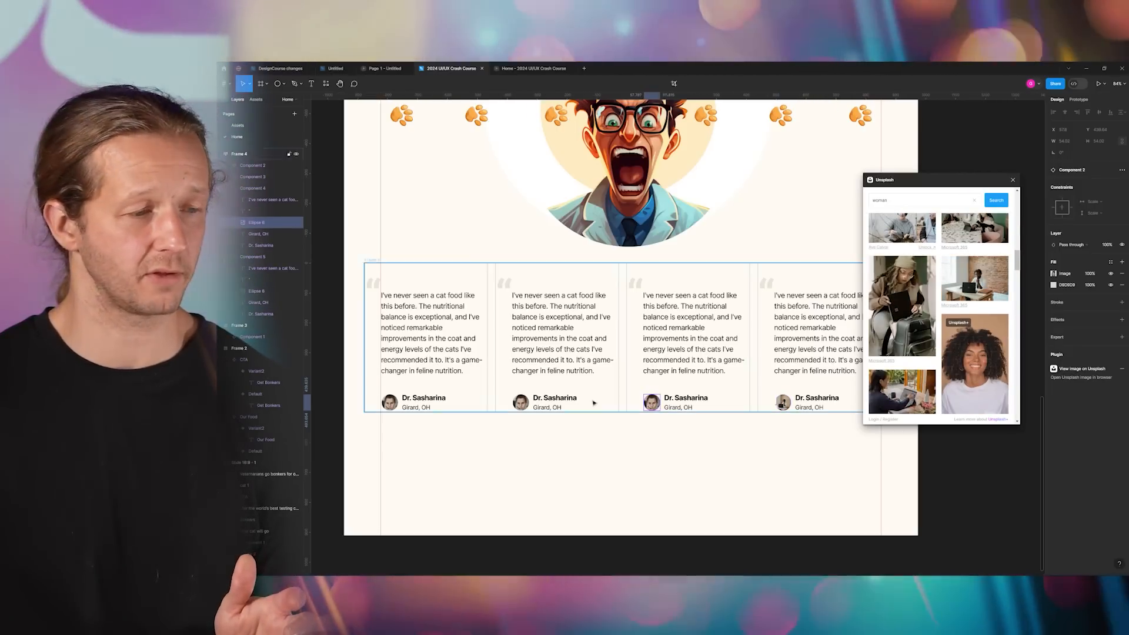
click(1012, 179)
key(Escape)
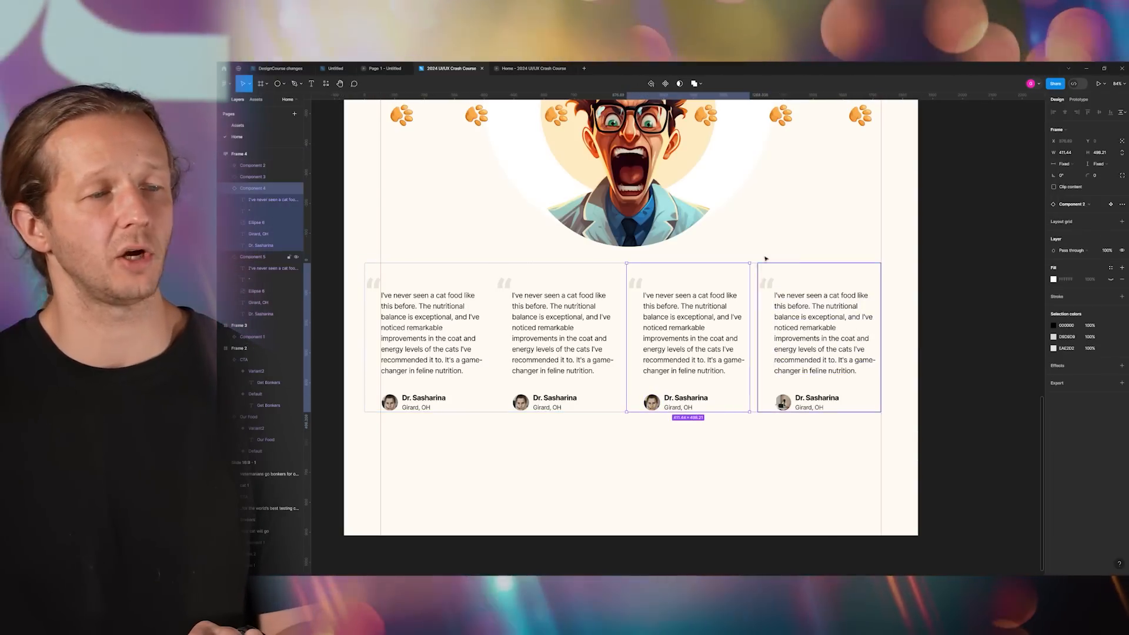
double_click(696, 338)
click(697, 338)
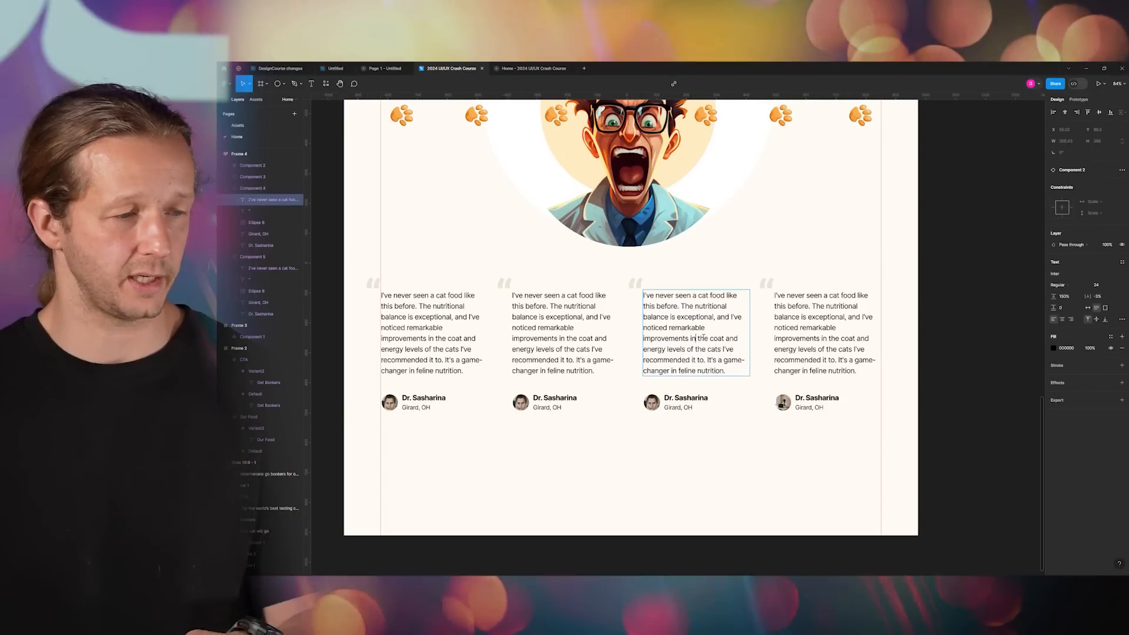
click(800, 245)
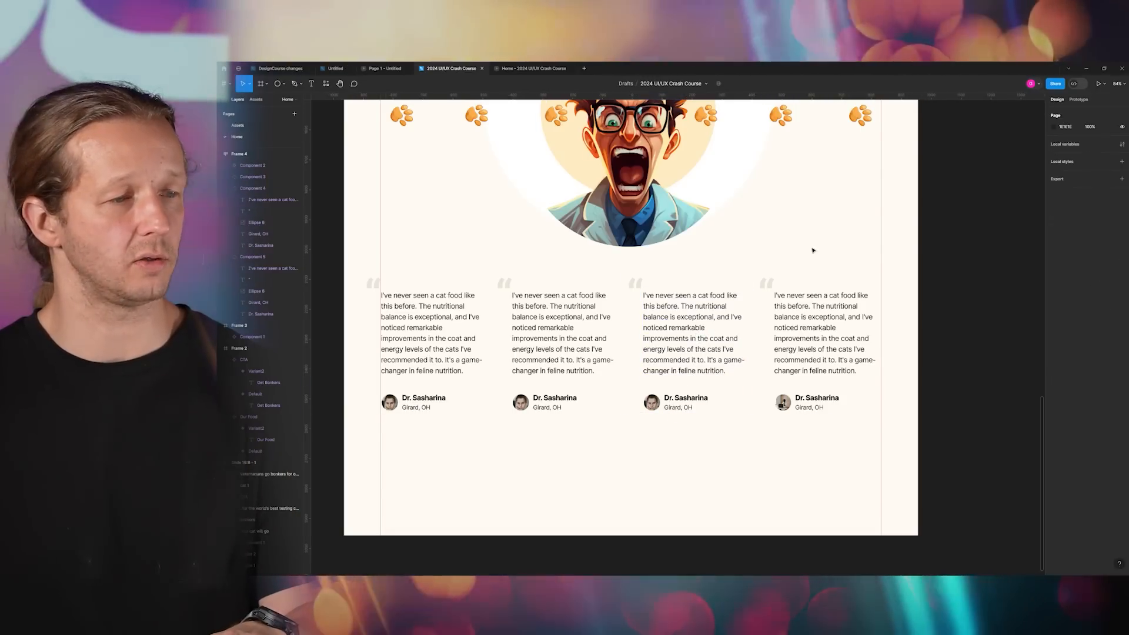
- Extend the landing page frame downward to leave a large empty area below the testimonials
scroll(800, 253, down, 5)
scroll(847, 235, down, 4)
scroll(839, 254, up, 2)
click(696, 372)
drag(698, 398, 699, 528)
click(846, 411)
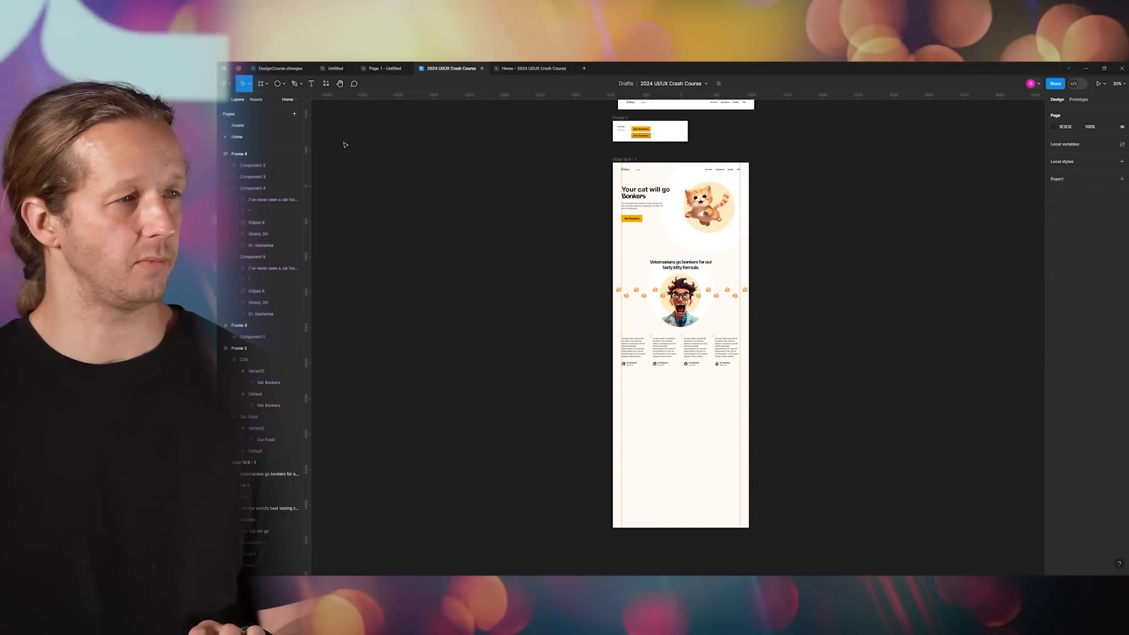
- Hide the rulers and draw a full-width rectangle of about 1920 × 1143 beneath the testimonial cards
scroll(529, 294, down, 5)
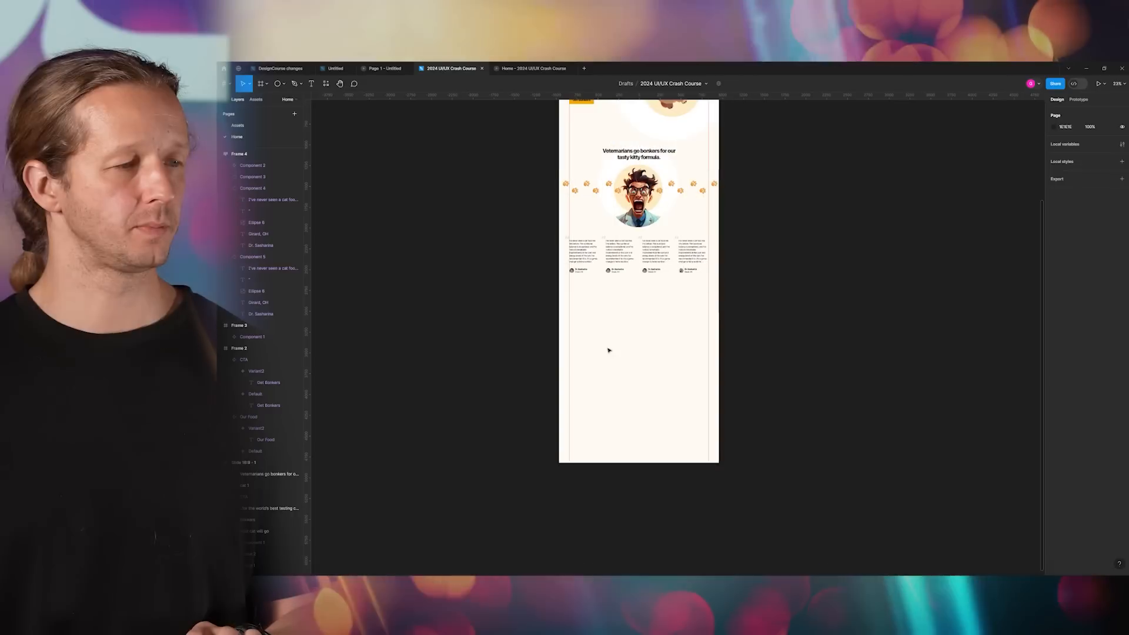
scroll(623, 352, up, 3)
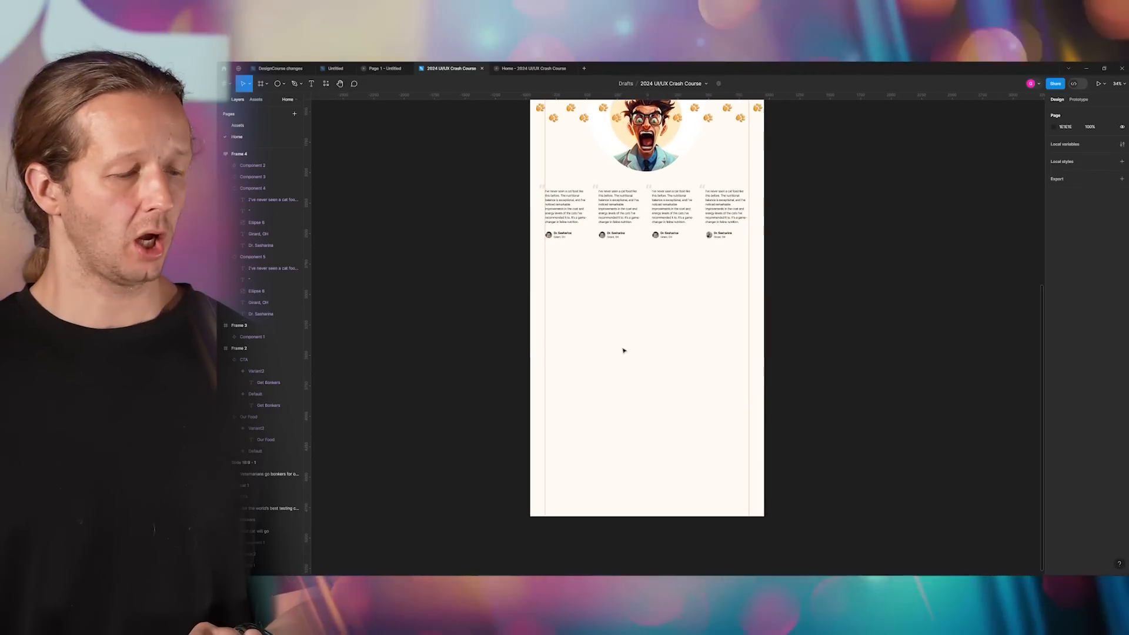
scroll(628, 348, up, 2)
scroll(630, 347, up, 2)
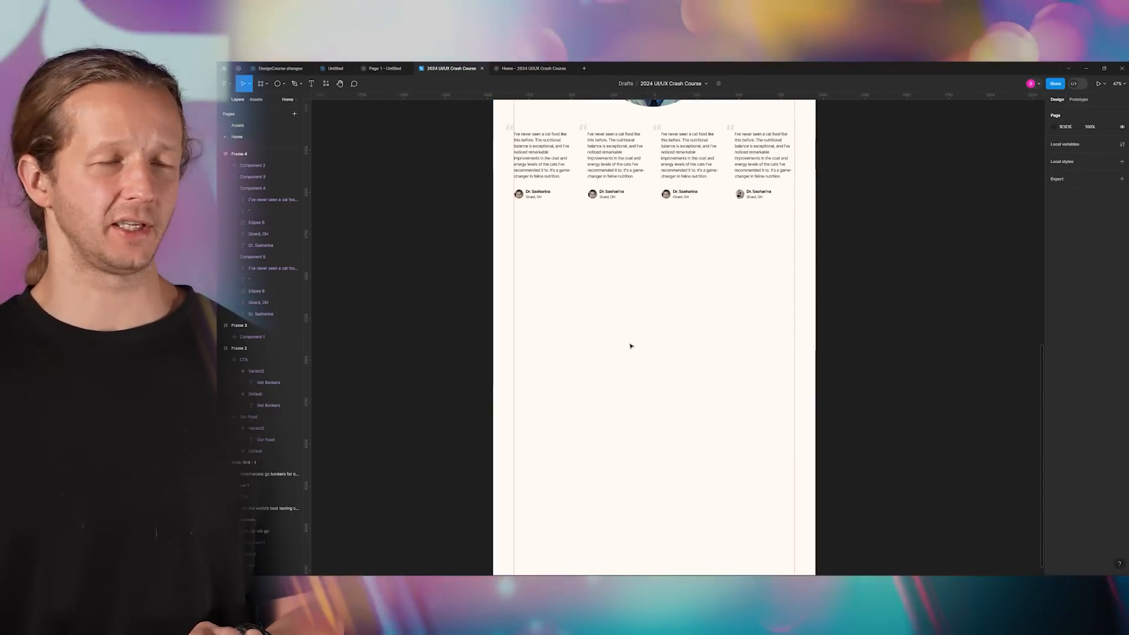
scroll(641, 306, down, 2)
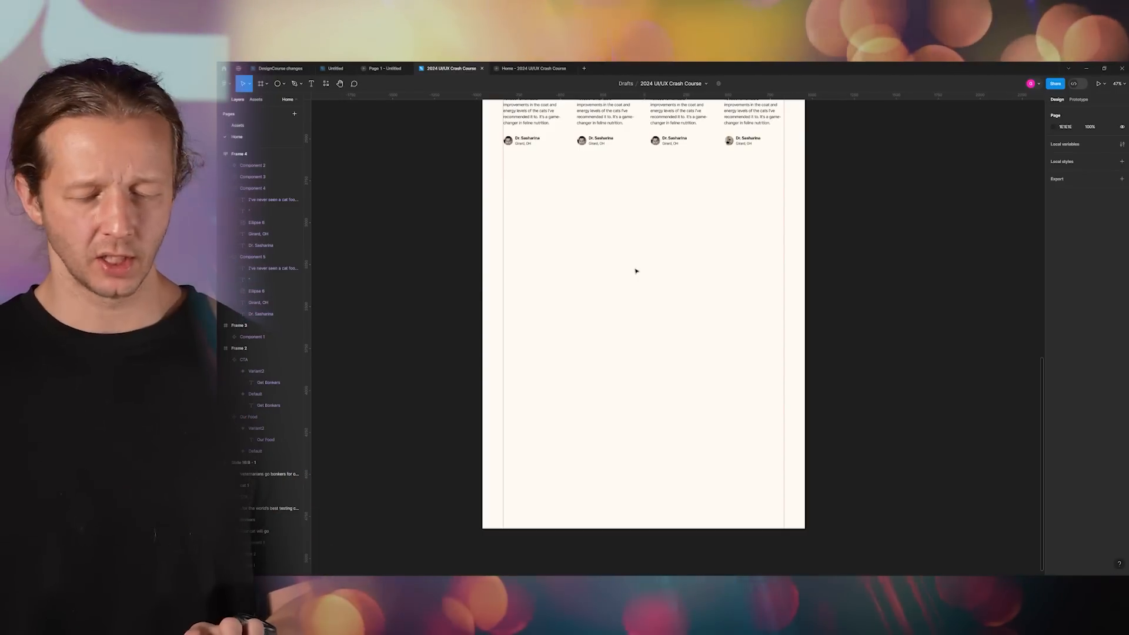
key(shift+r)
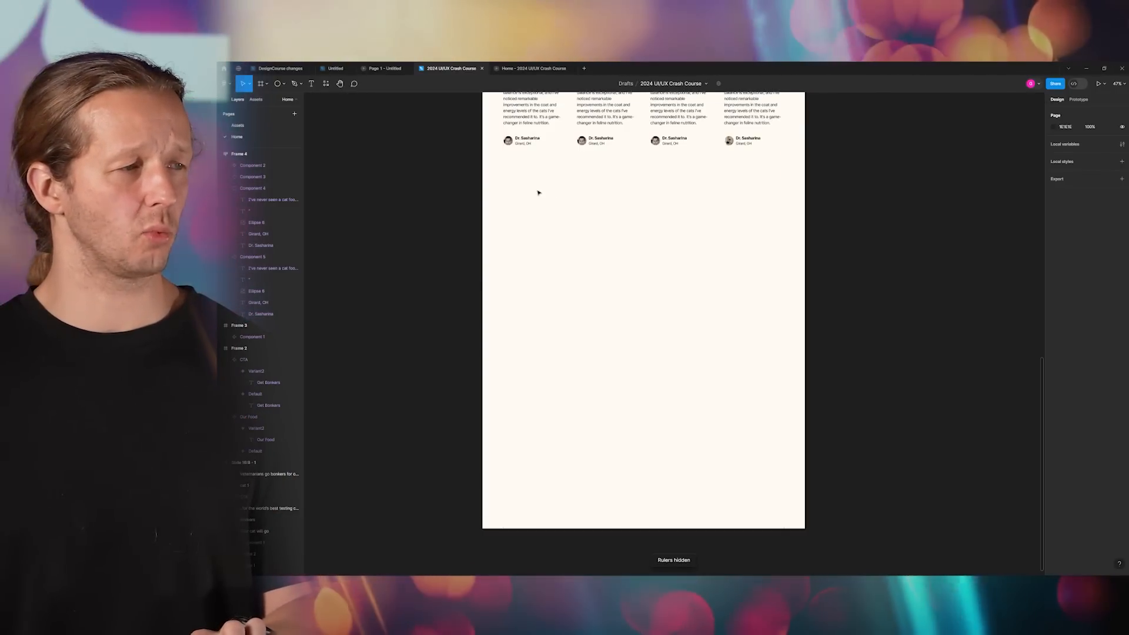
key(r)
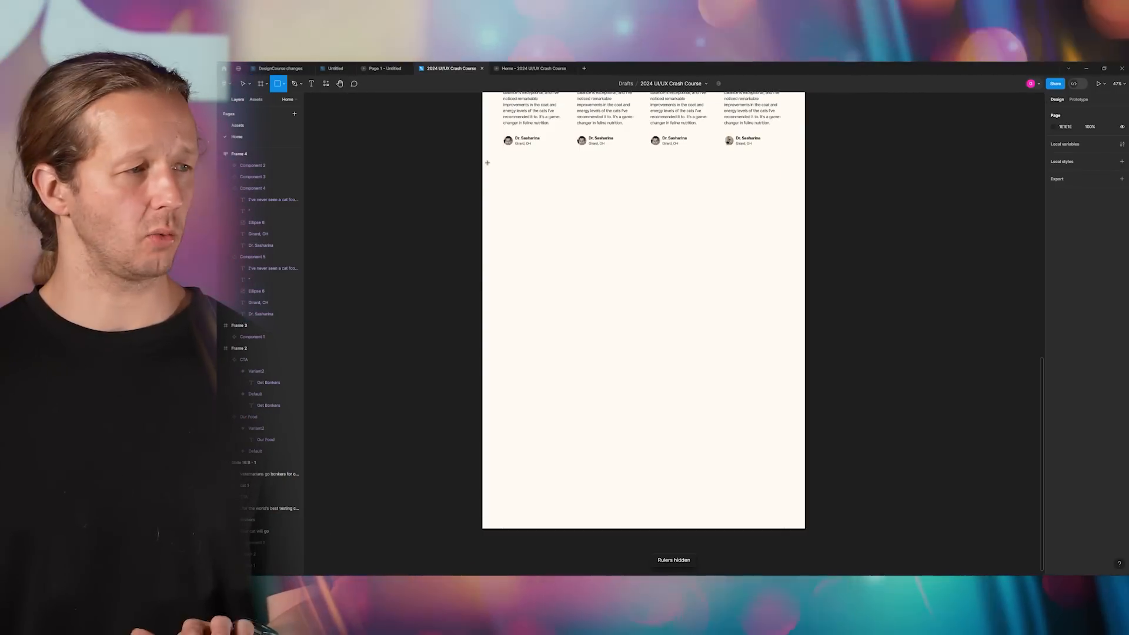
drag(482, 162, 806, 356)
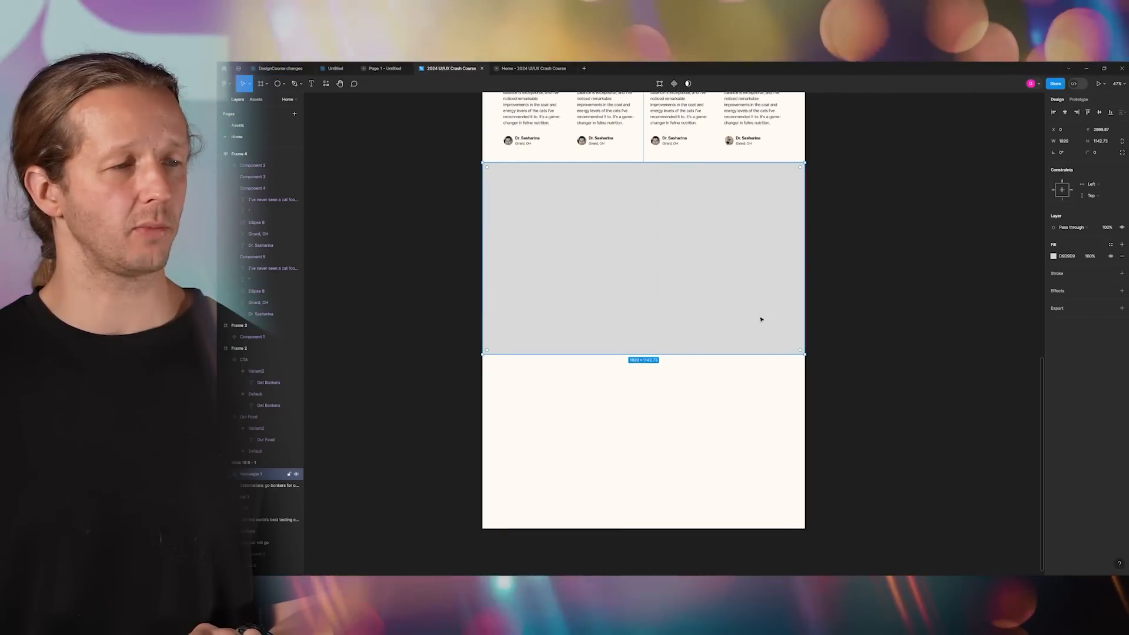
- Copy the fill hex code of the Secondary Color swatch on the Assets page
click(241, 126)
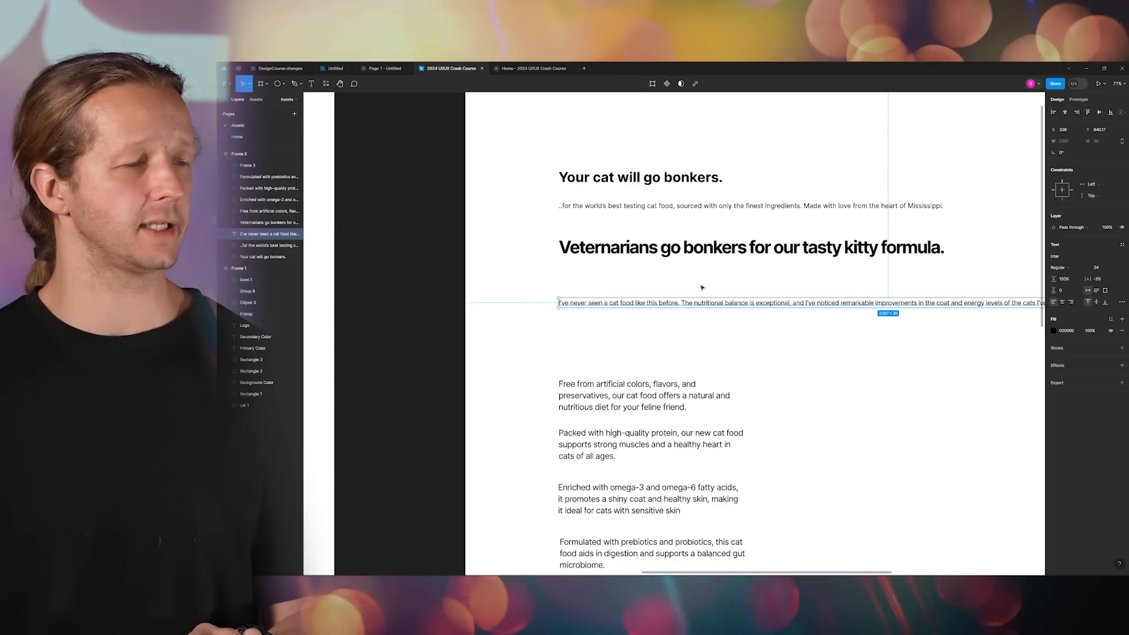
scroll(684, 273, down, 5)
scroll(521, 292, left, 5)
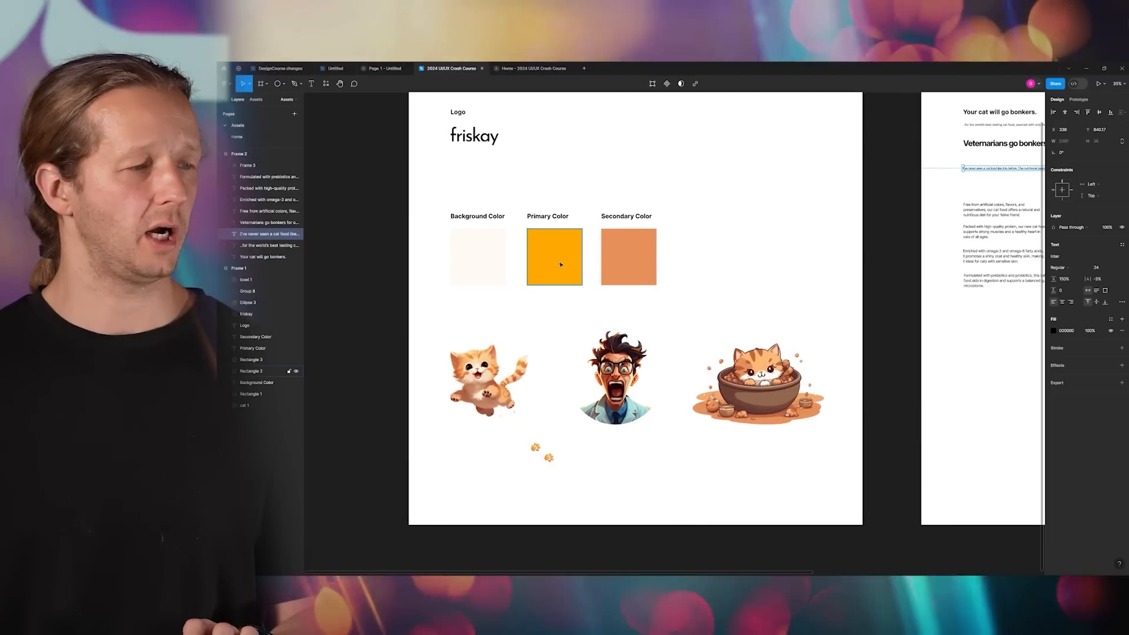
click(618, 259)
scroll(618, 262, up, 5)
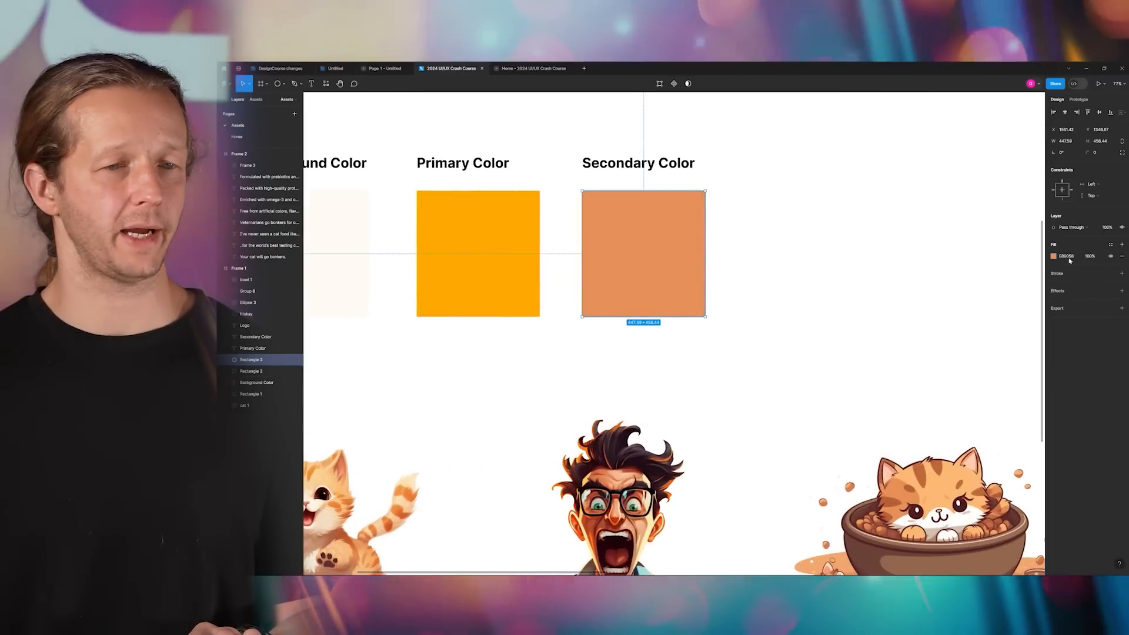
click(1075, 258)
key(ctrl+c)
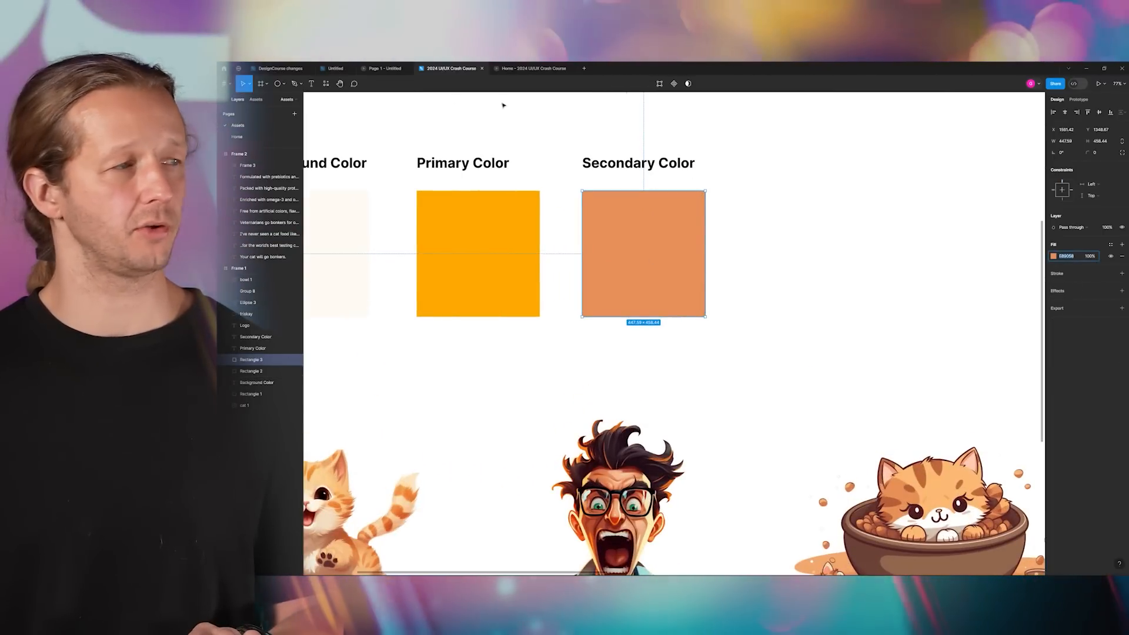
- Apply the copied secondary color as the fill of the new rectangle on the Home page
click(237, 137)
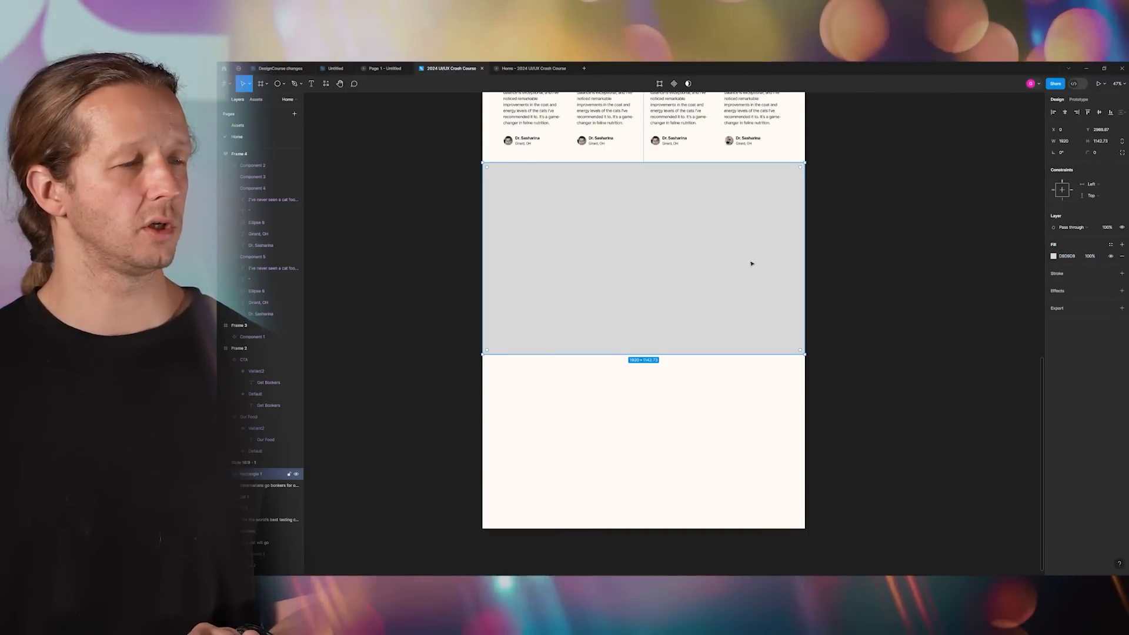
click(1071, 257)
key(ctrl+v)
key(Return)
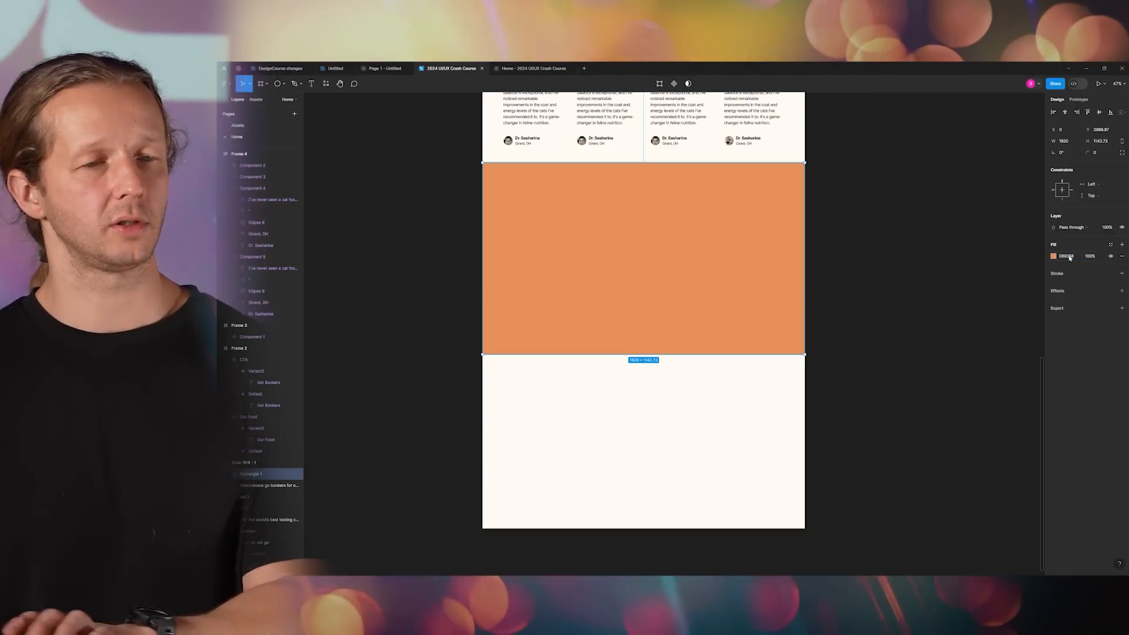
- Move the orange rectangle slightly down to leave more space below the testimonial cards
click(879, 260)
drag(684, 216, 684, 223)
scroll(862, 153, down, 2)
drag(857, 149, 824, 260)
scroll(661, 263, up, 5)
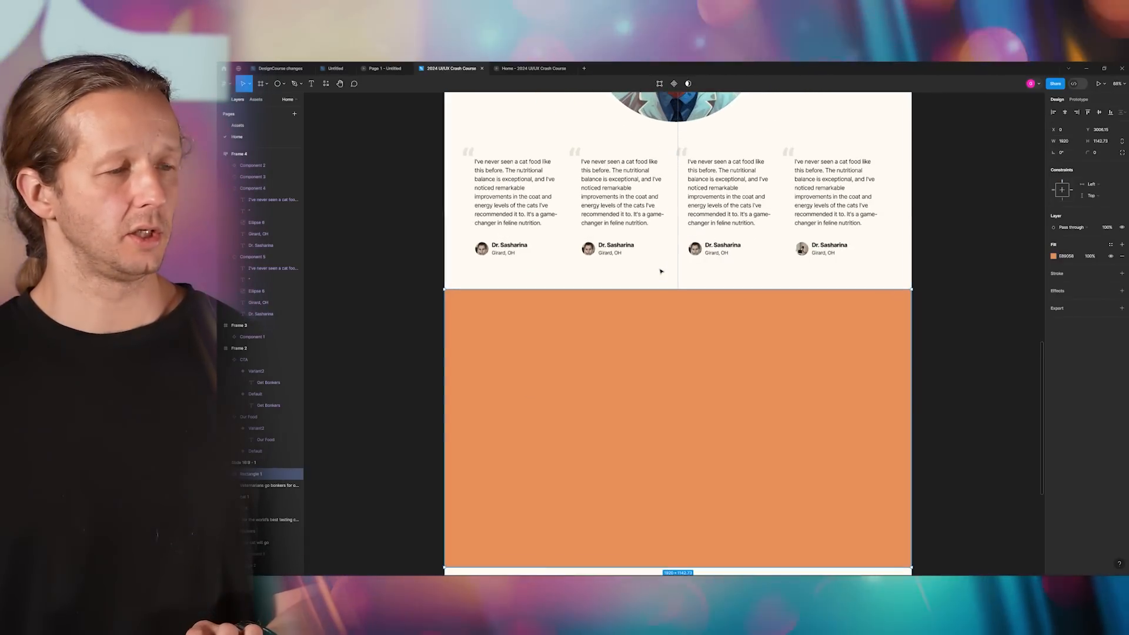
- Try placing the orange rectangle tight against the testimonial avatars, undo the move and deselect it
drag(689, 305, 685, 282)
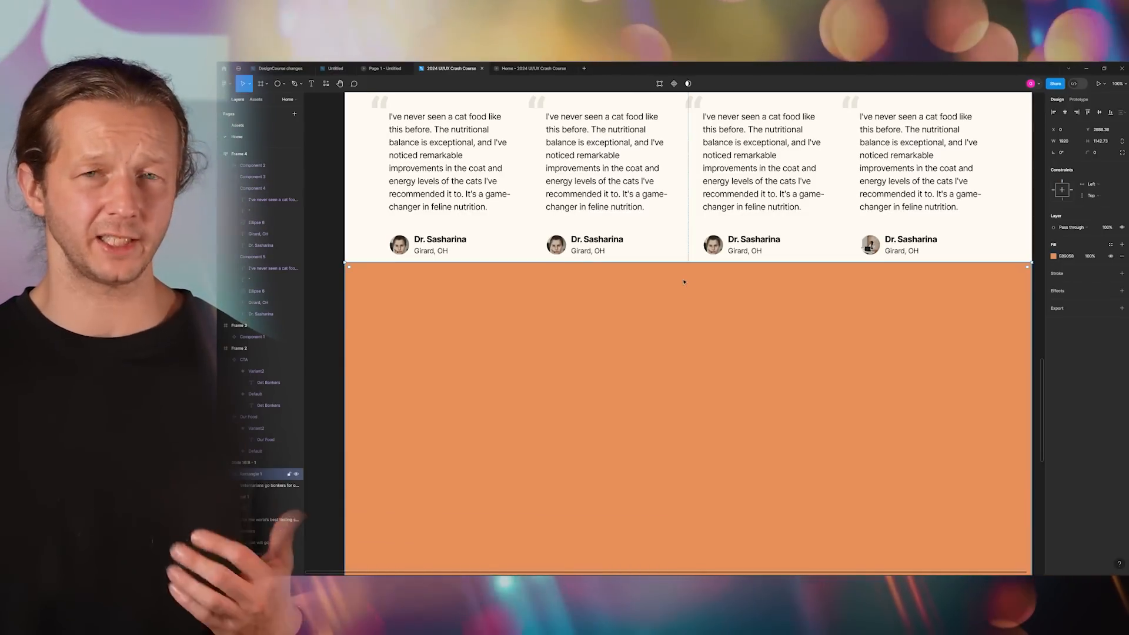
key(ctrl+z)
key(Escape)
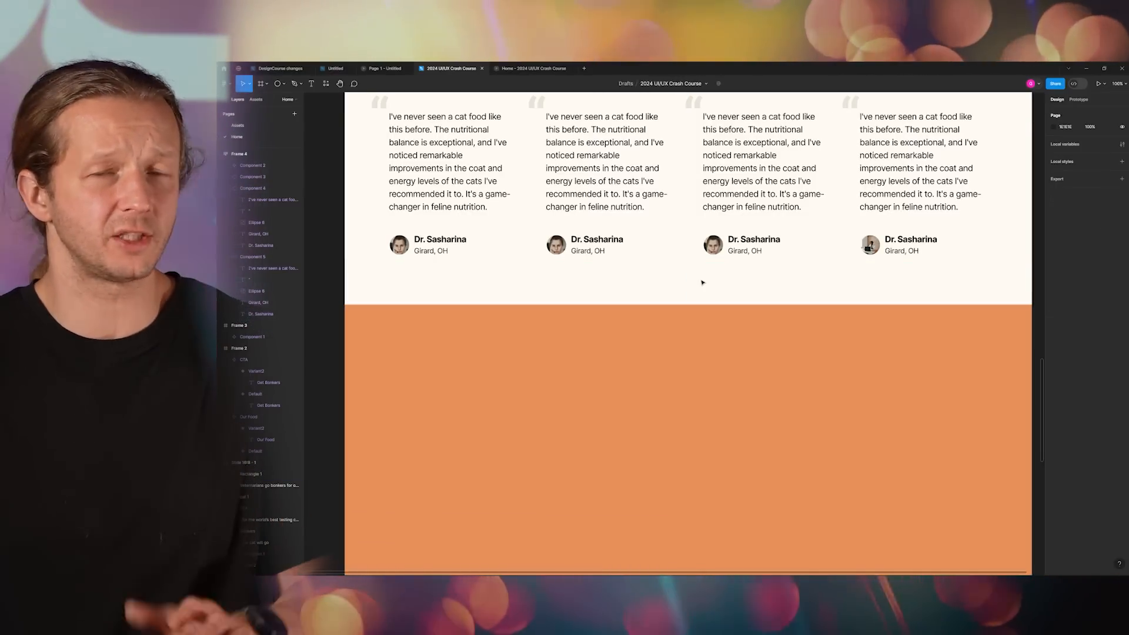
scroll(716, 287, down, 10)
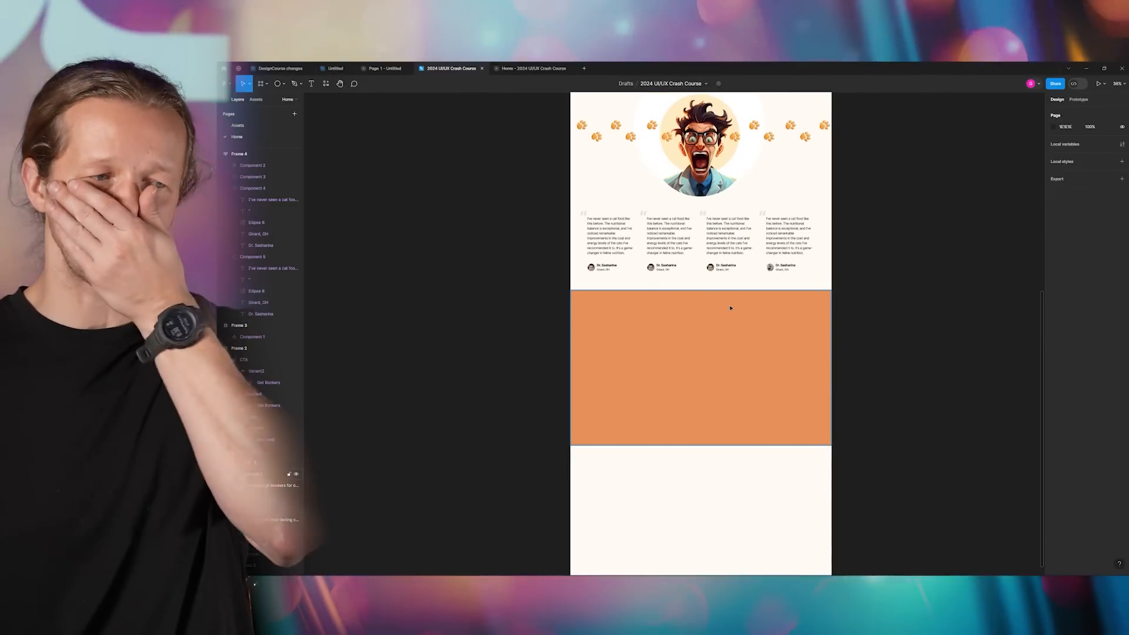
scroll(730, 308, up, 5)
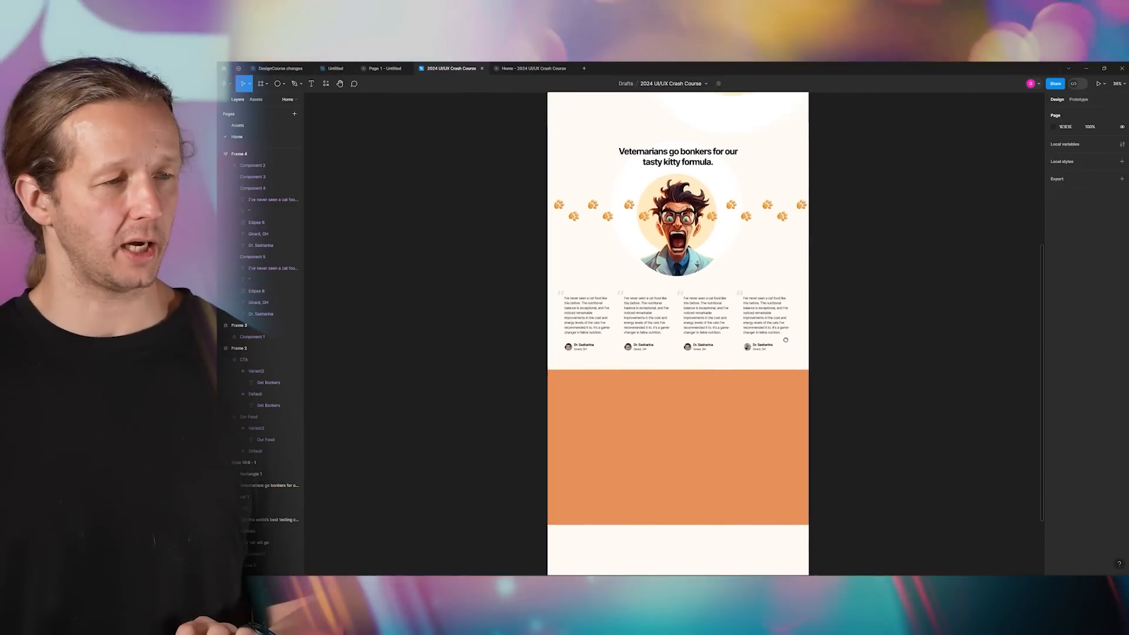
scroll(759, 376, up, 5)
scroll(727, 349, up, 3)
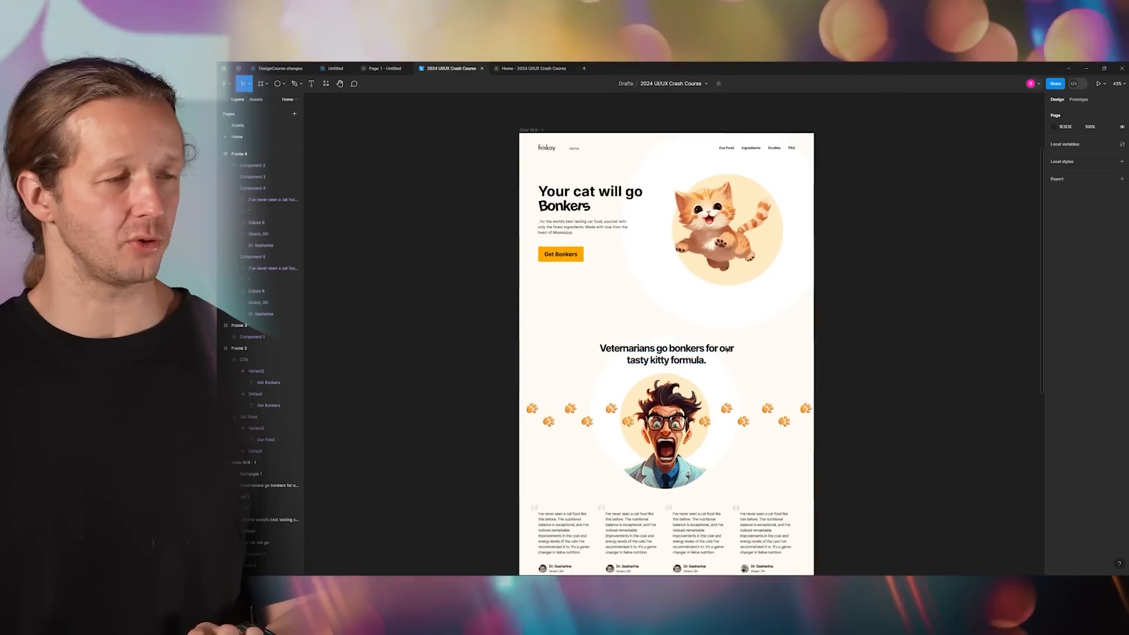
scroll(728, 349, down, 10)
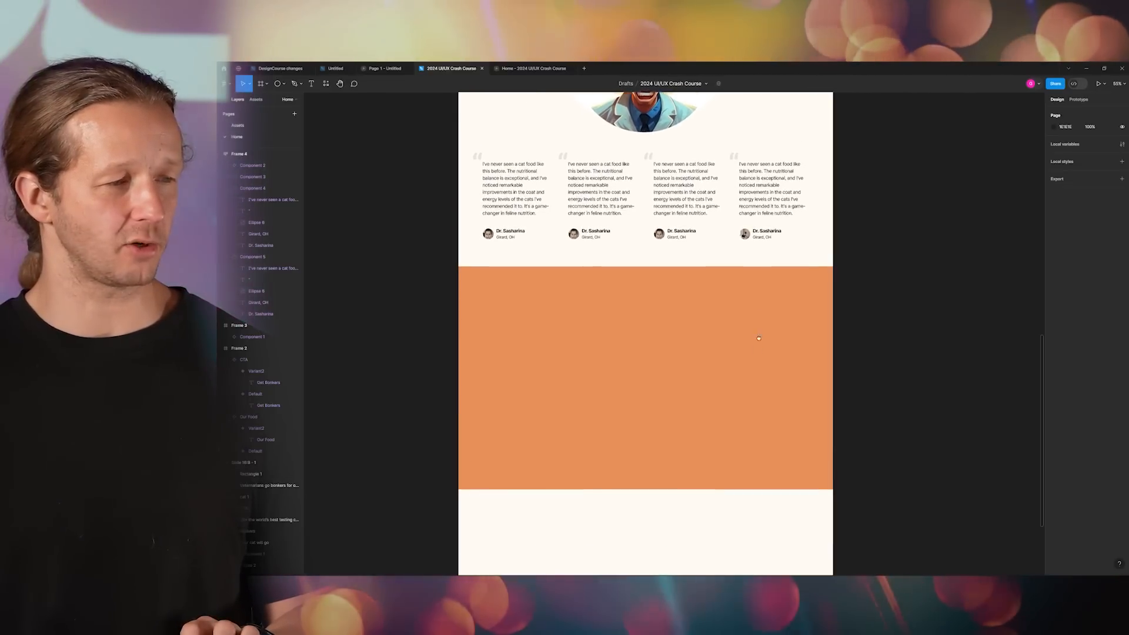
scroll(663, 360, up, 2)
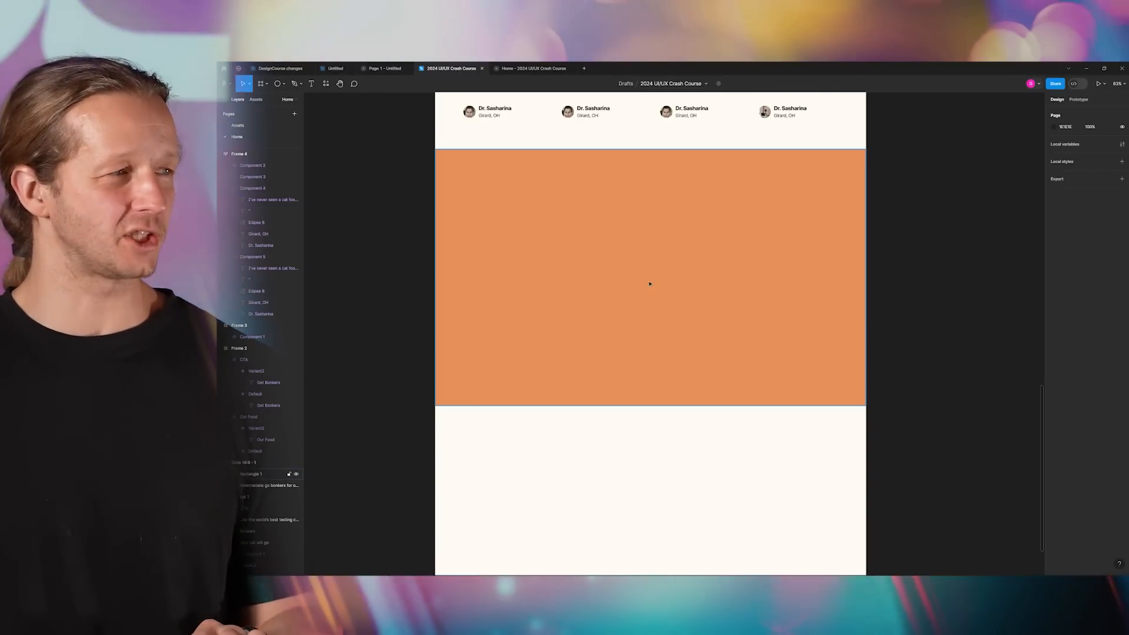
- Copy the illustration of the cat in a food bowl from the Assets page
click(239, 125)
scroll(801, 401, down, 1)
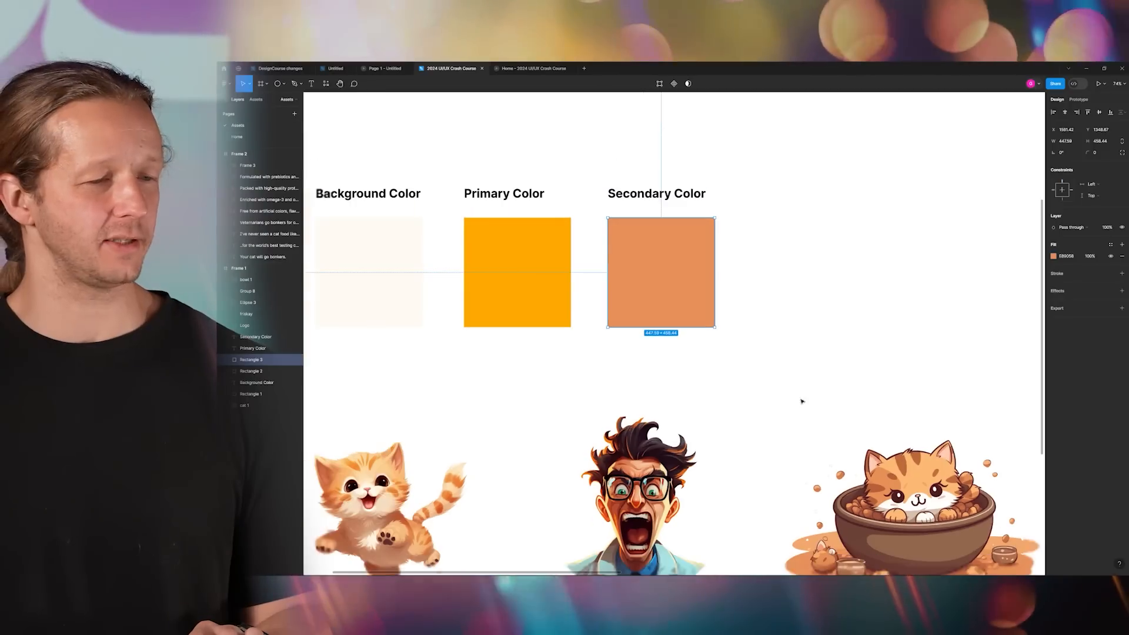
drag(951, 534, 794, 343)
click(794, 343)
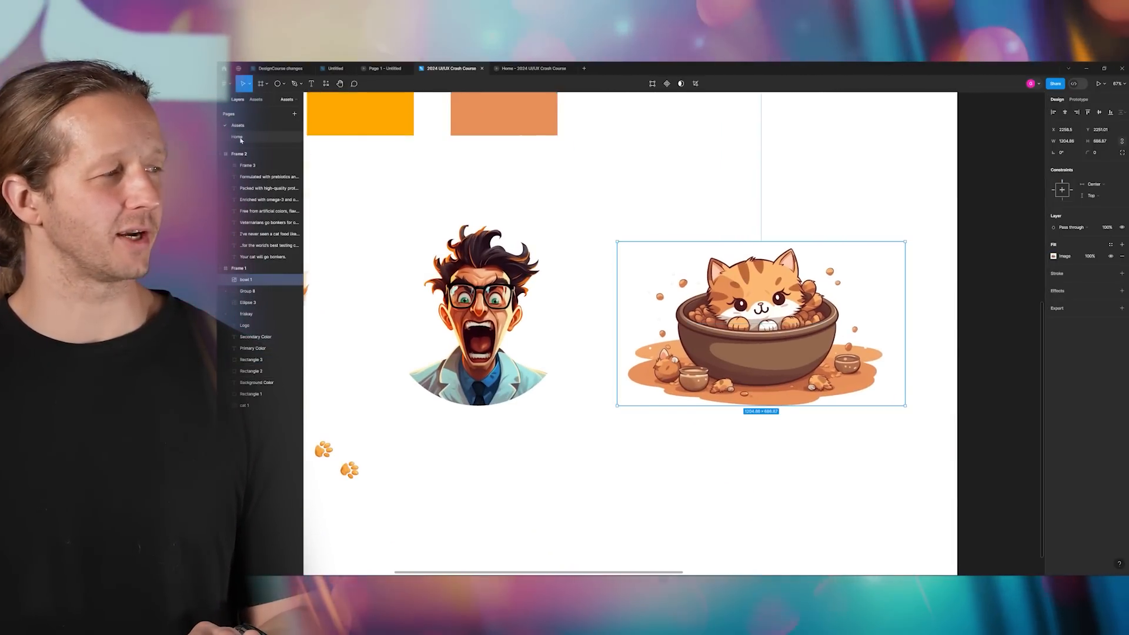
- Paste the cat bowl illustration on the Home page at a smaller size, centered across the top edge of the lowered orange rectangle
click(238, 138)
key(ctrl+v)
drag(686, 260, 644, 180)
drag(683, 303, 683, 347)
click(702, 166)
drag(787, 122, 742, 274)
click(800, 166)
scroll(775, 166, down, 3)
drag(658, 297, 653, 306)
drag(839, 290, 722, 327)
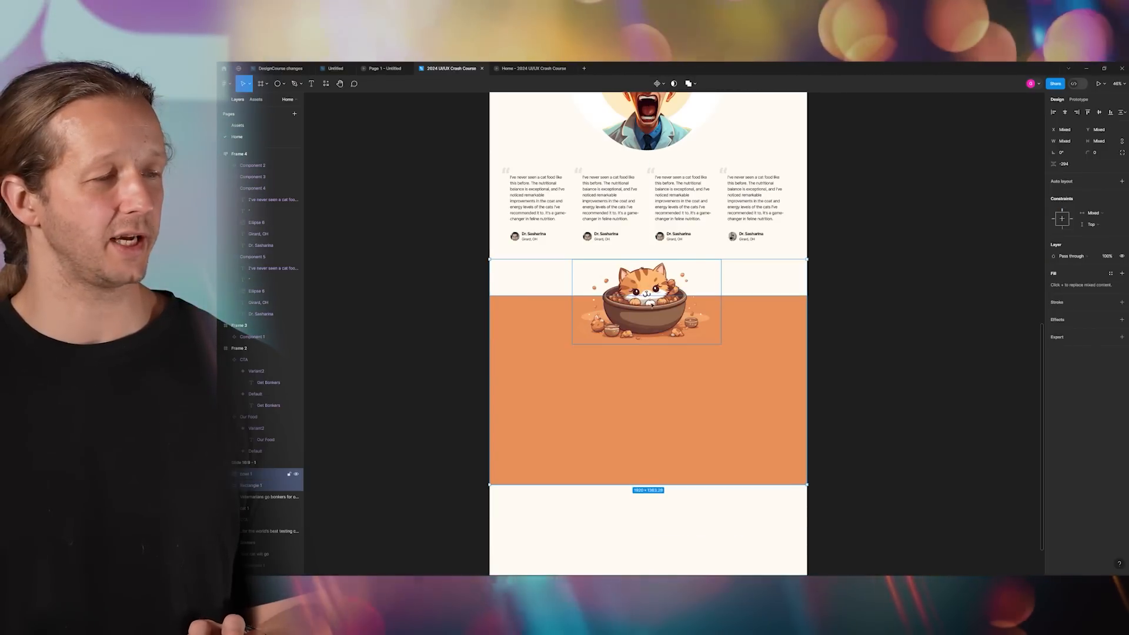
- Move the cat bowl illustration and the orange rectangle together slightly further below the testimonials
shift+click(652, 307)
shift+click(661, 285)
drag(662, 284, 664, 289)
click(718, 257)
scroll(778, 248, down, 3)
drag(776, 250, 748, 393)
scroll(686, 290, up, 4)
scroll(689, 290, down, 5)
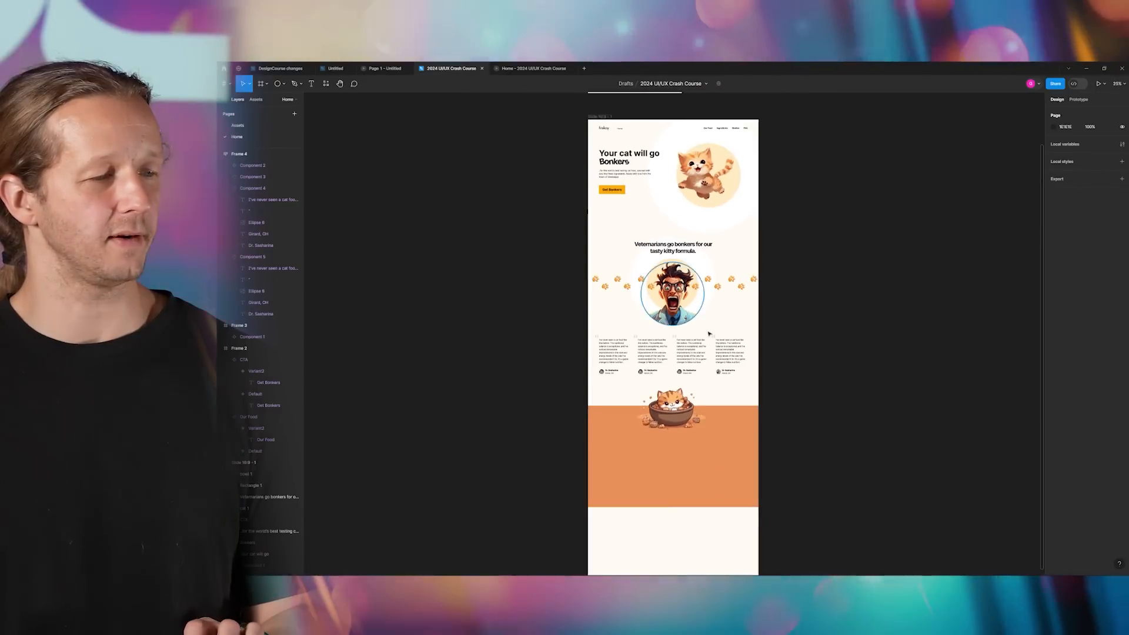
- Extend the orange rectangle downward to a height of about 1316
scroll(709, 334, down, 3)
scroll(661, 315, up, 5)
click(664, 393)
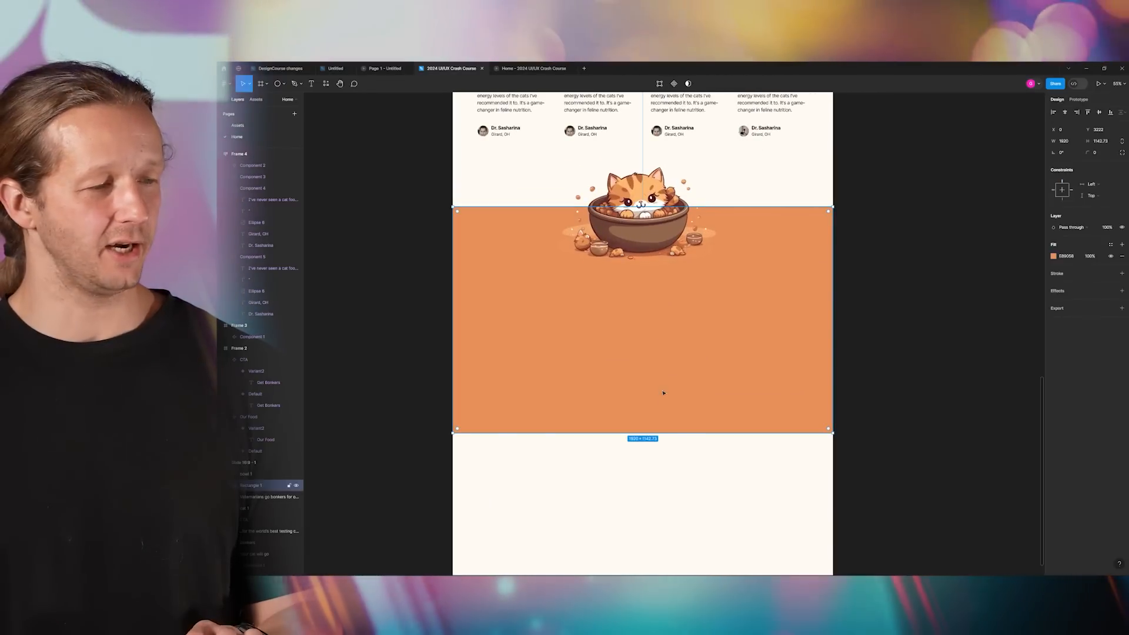
drag(664, 436, 653, 465)
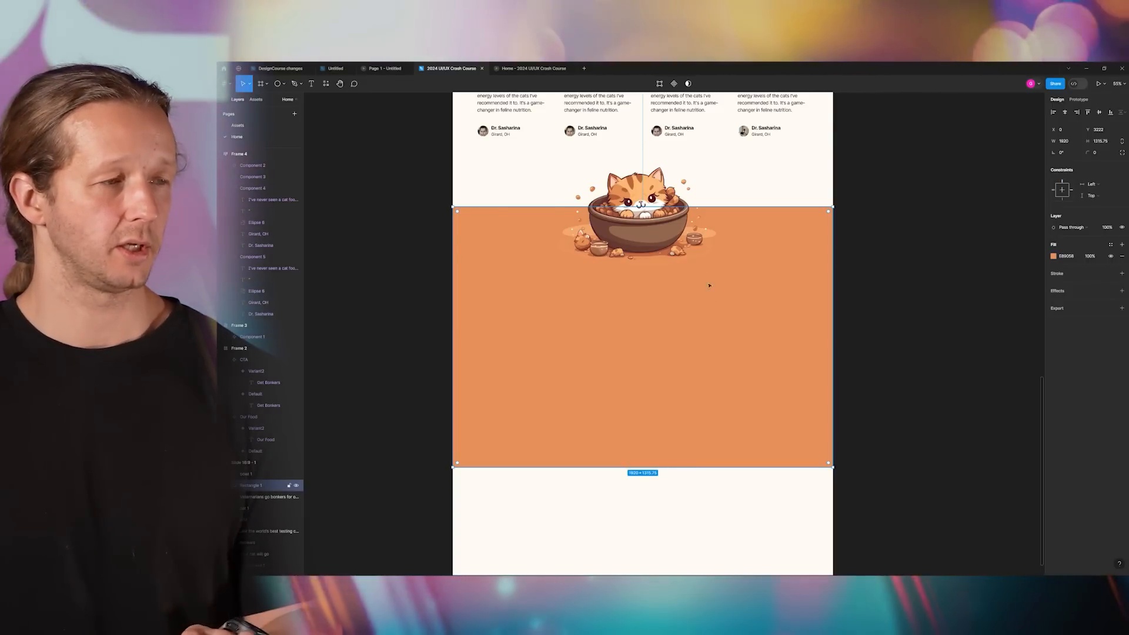
- Select and copy the four cat food benefit paragraphs on the Assets page, from "Free from artificial colors" to "Formulated with prebiotics"
click(248, 128)
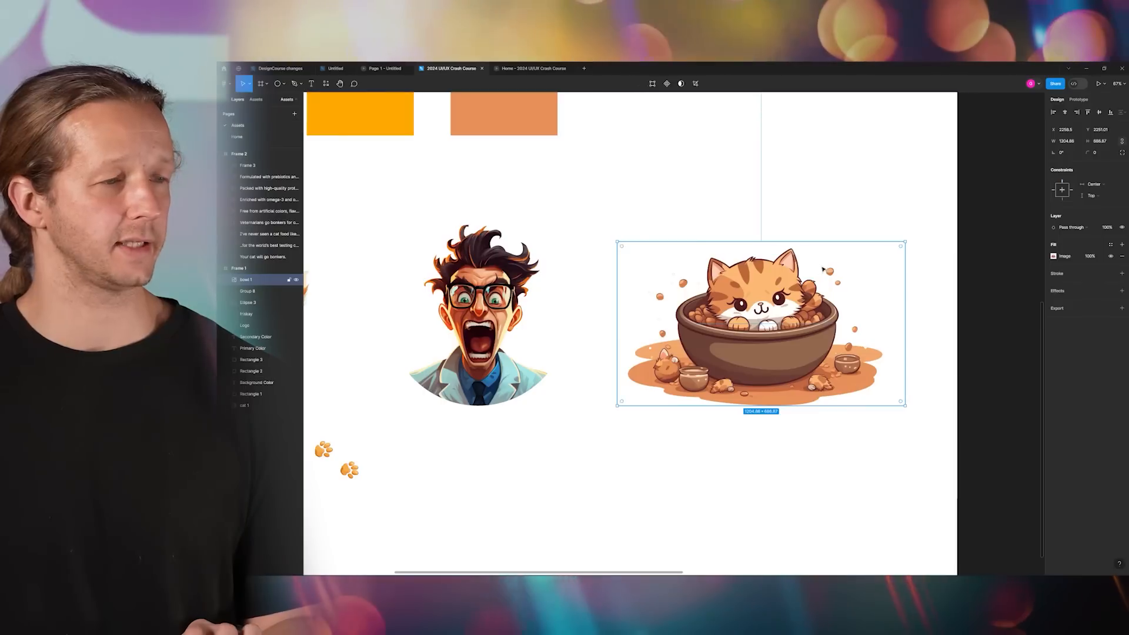
scroll(819, 264, down, 5)
drag(946, 221, 512, 270)
scroll(512, 213, up, 4)
click(589, 185)
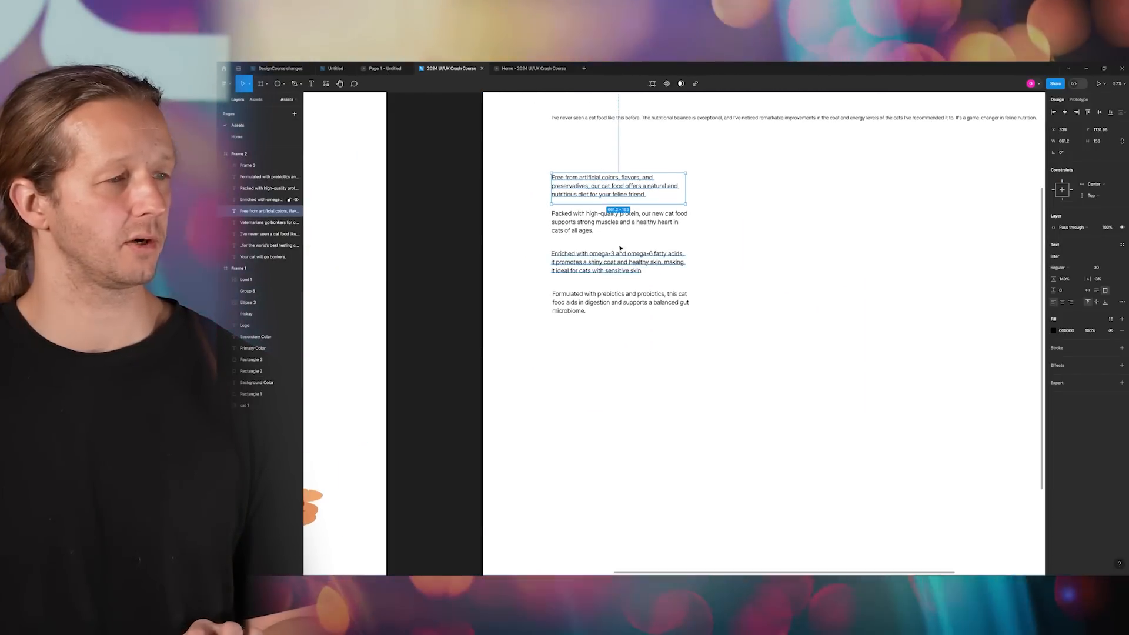
shift+click(588, 221)
shift+click(589, 262)
shift+click(623, 301)
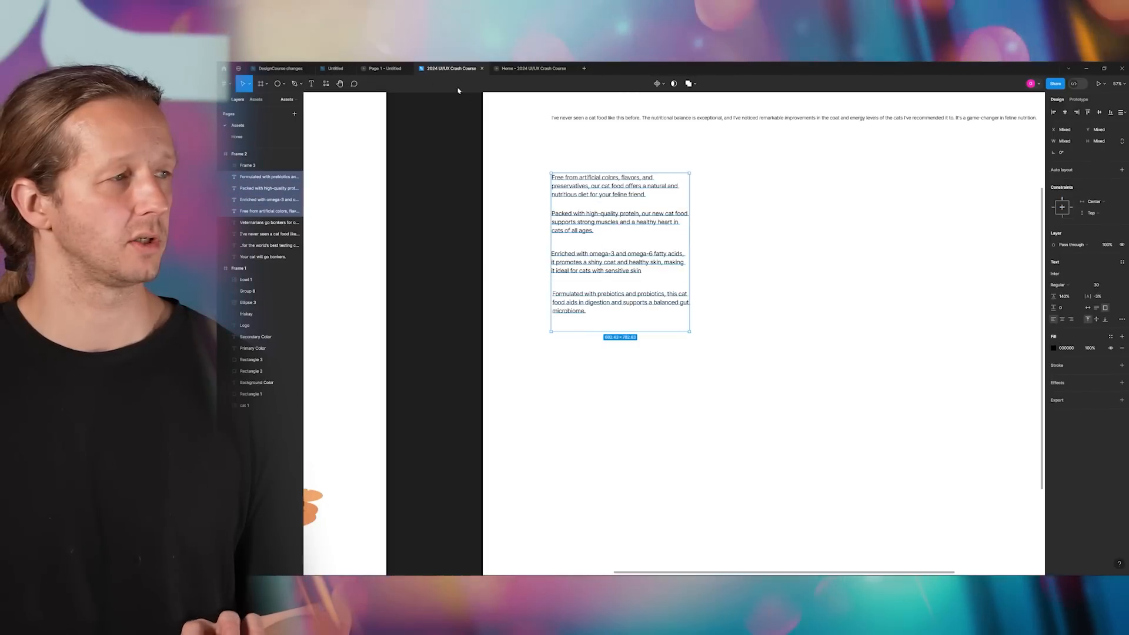
- Paste the four benefit paragraphs near the orange section of the Home page, undoing the first paste over the veterinarian heading
click(238, 139)
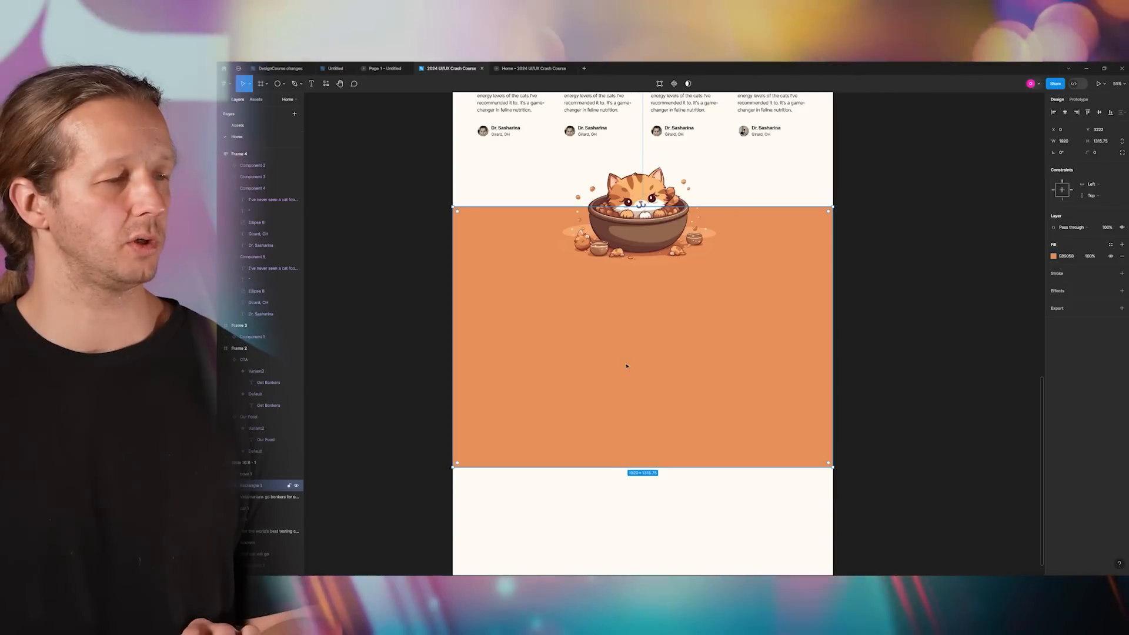
key(ctrl+v)
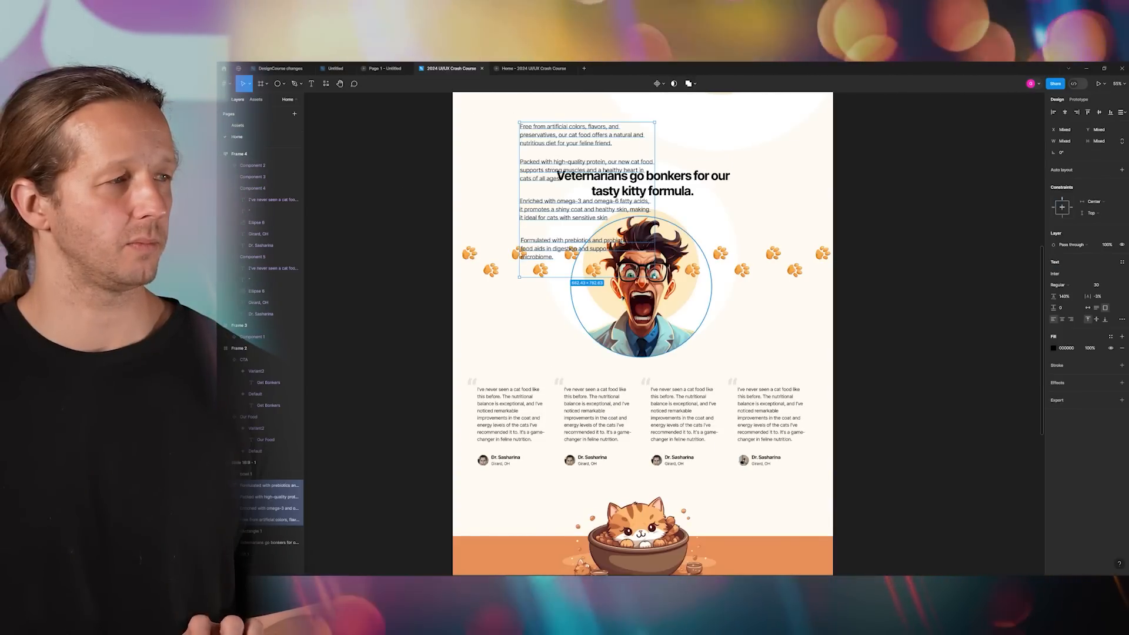
key(ctrl+z)
scroll(520, 253, down, 4)
drag(664, 340, 657, 164)
scroll(723, 341, up, 4)
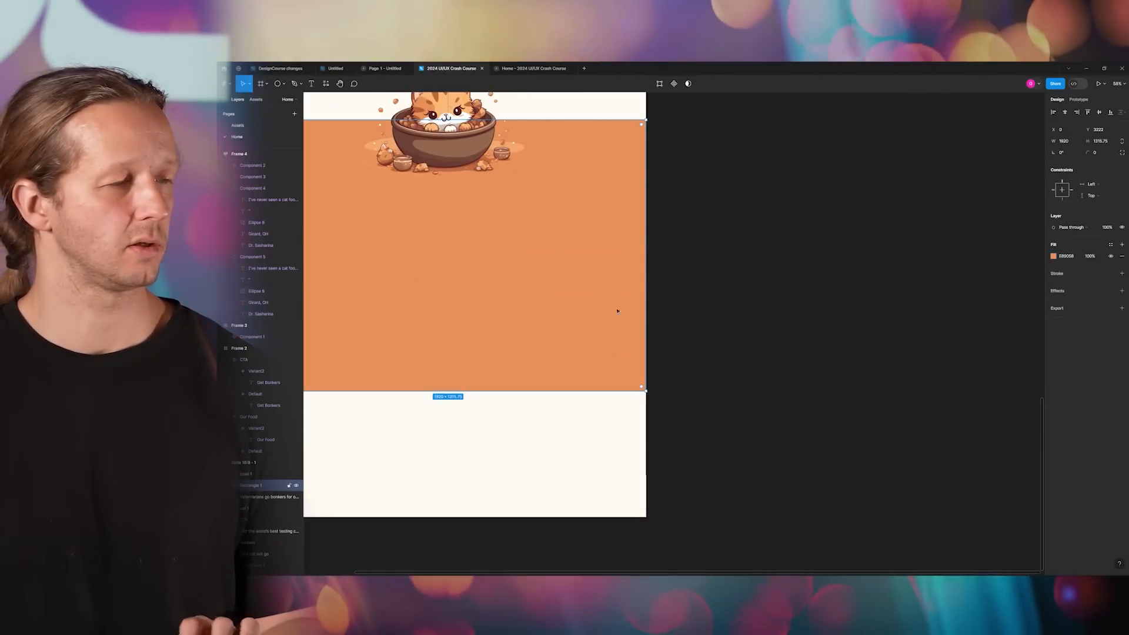
key(ctrl+v)
- Stack the "Free from artificial colors" and "Packed with high-quality protein" paragraphs in a left-aligned column below the bowl, on the orange section's left side
drag(641, 273, 457, 223)
key(Escape)
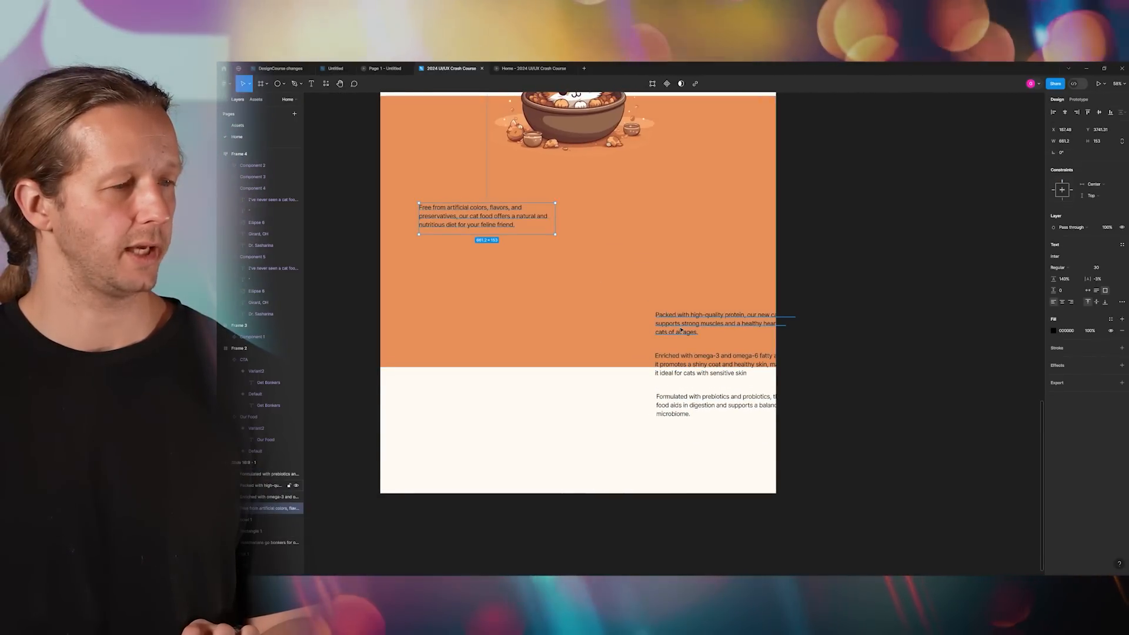
drag(681, 330, 444, 297)
drag(446, 219, 447, 232)
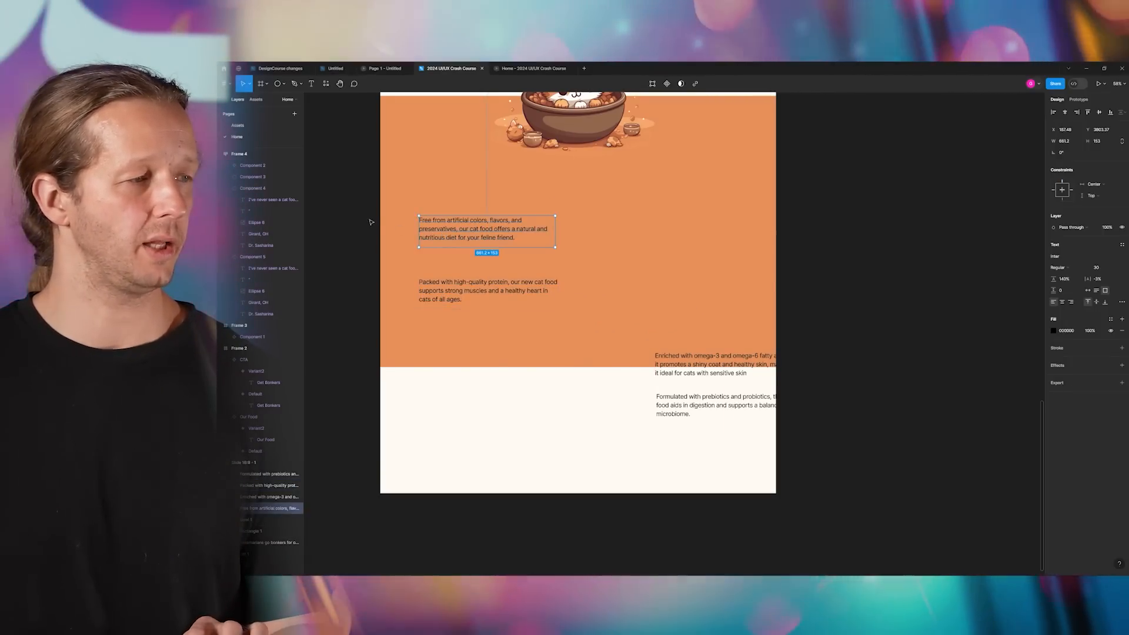
- Add a "FACT 1" text label just above the "Free from artificial colors" paragraph
click(374, 217)
scroll(373, 217, up, 5)
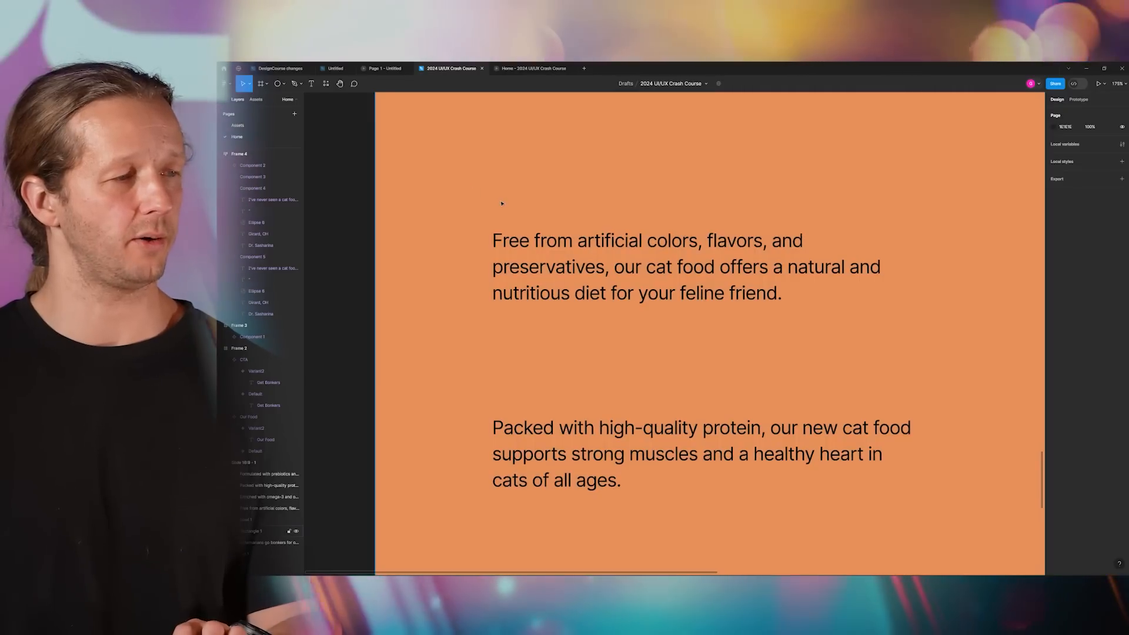
key(f)
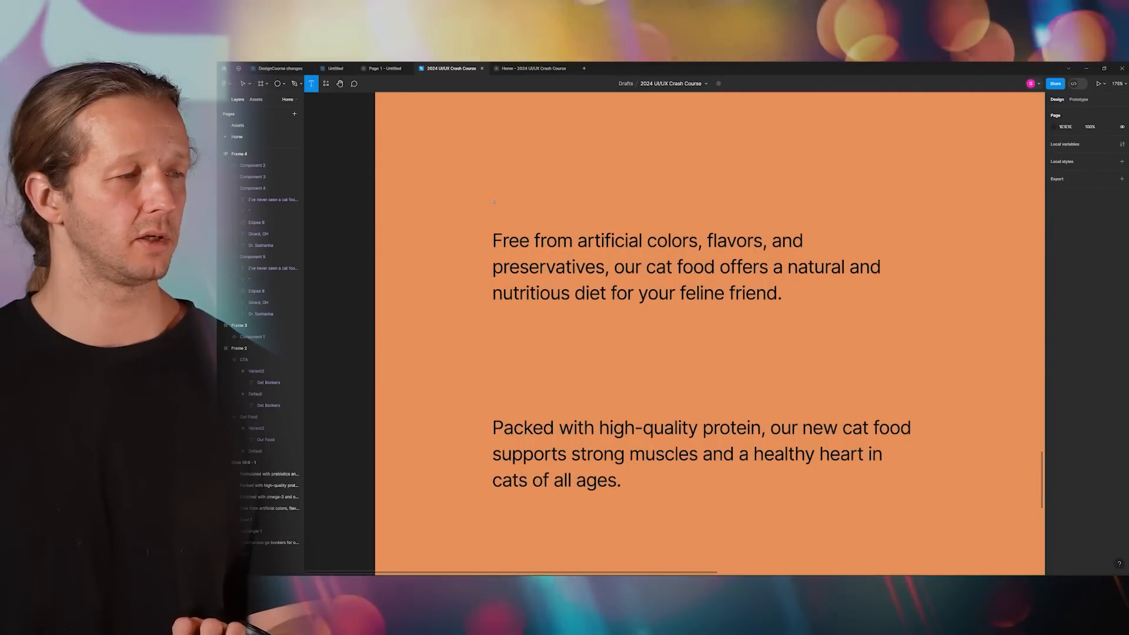
click(494, 201)
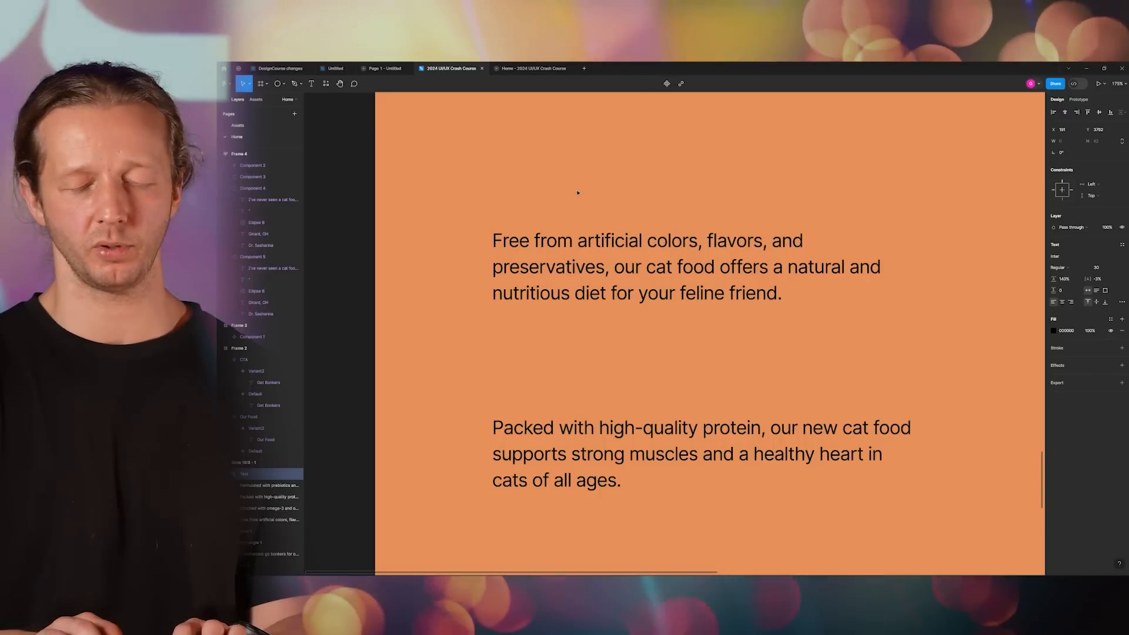
text(FACT 1)
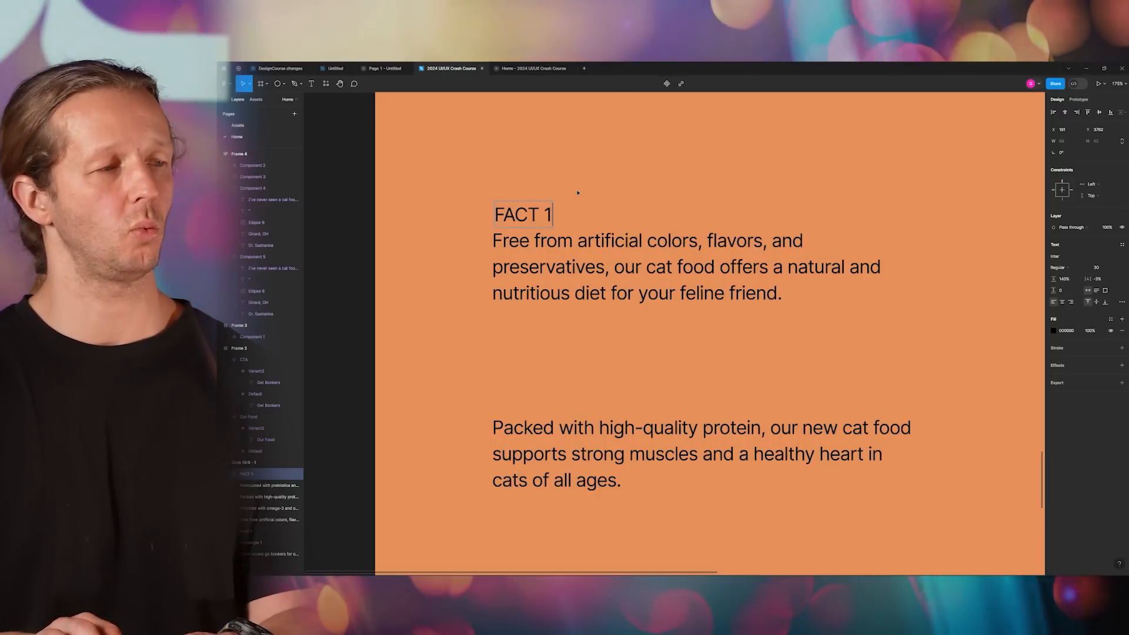
key(Escape)
drag(510, 206, 507, 191)
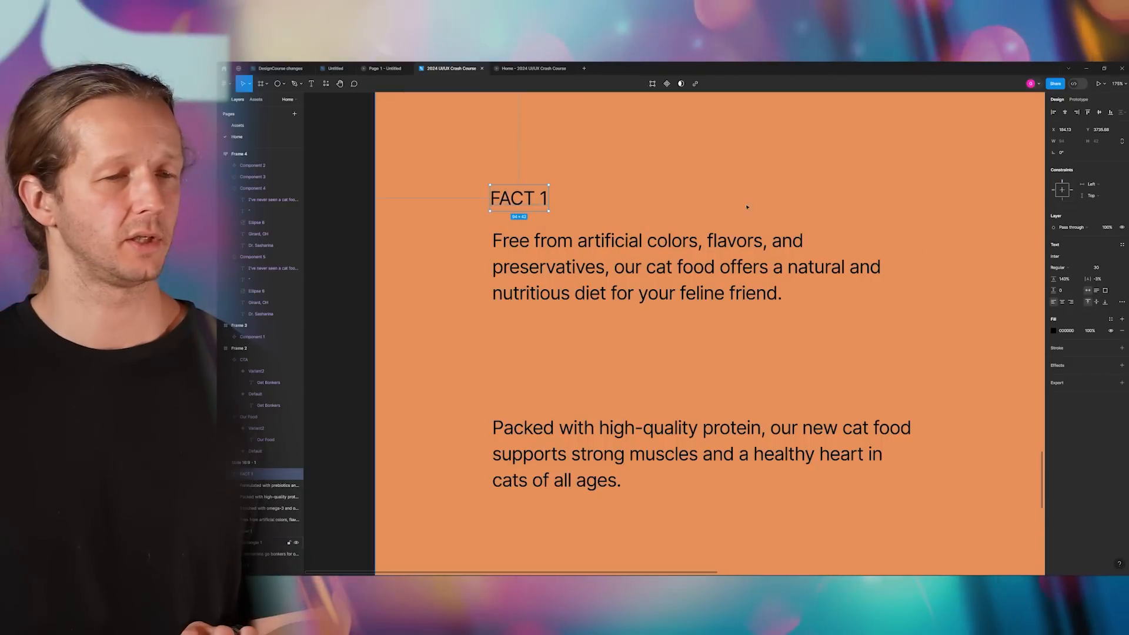
- Make the "FACT 1" text bold at size 20 and align its left edge with the paragraph below
click(1062, 268)
click(1066, 293)
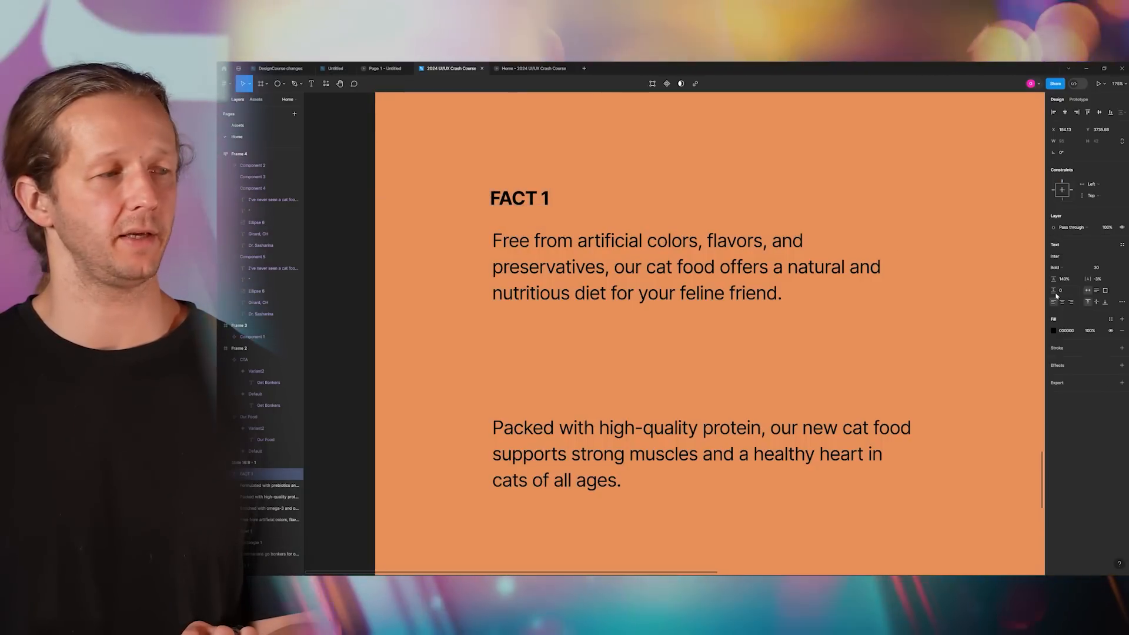
text(20)
key(Return)
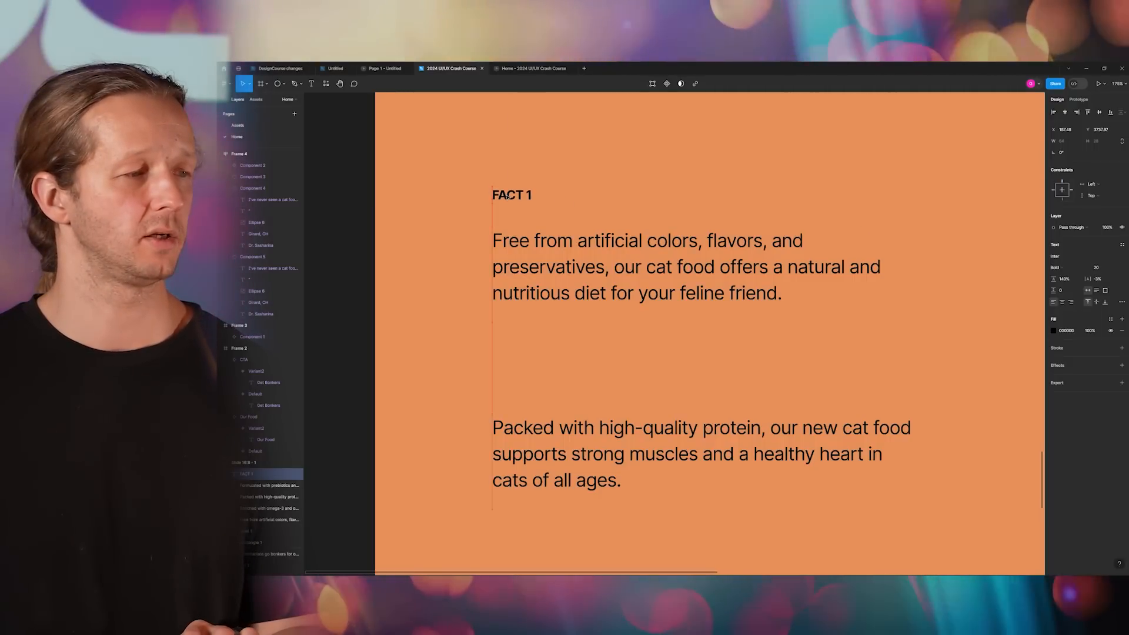
- Draw a rectangle about 81 × 30 around the "FACT 1" text and place it behind the text in the layer order
key(r)
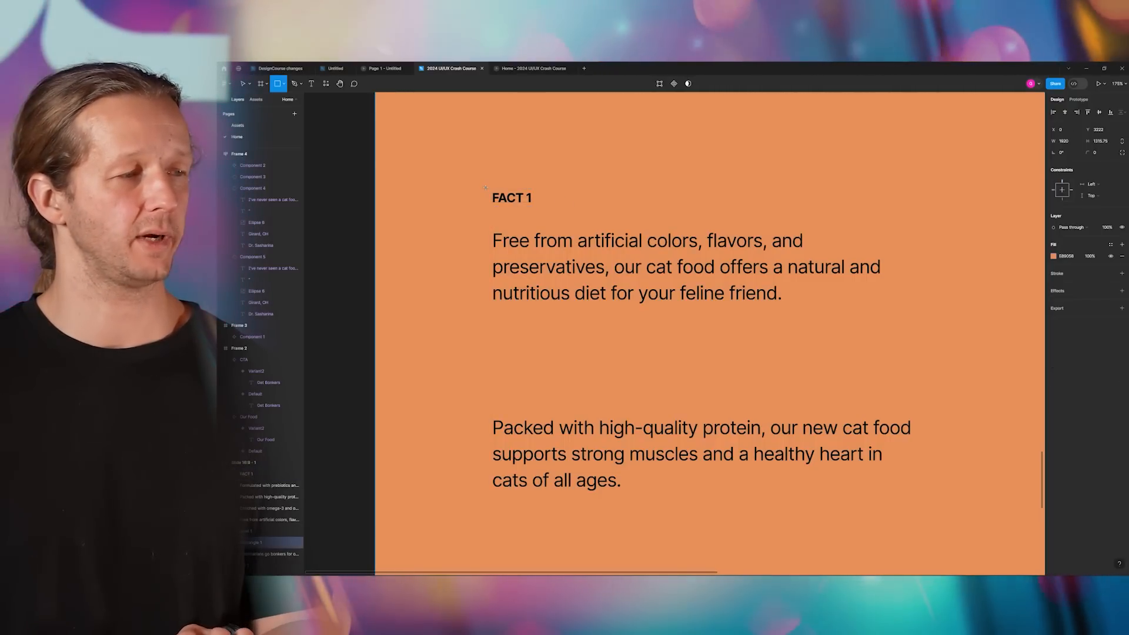
drag(486, 187, 535, 205)
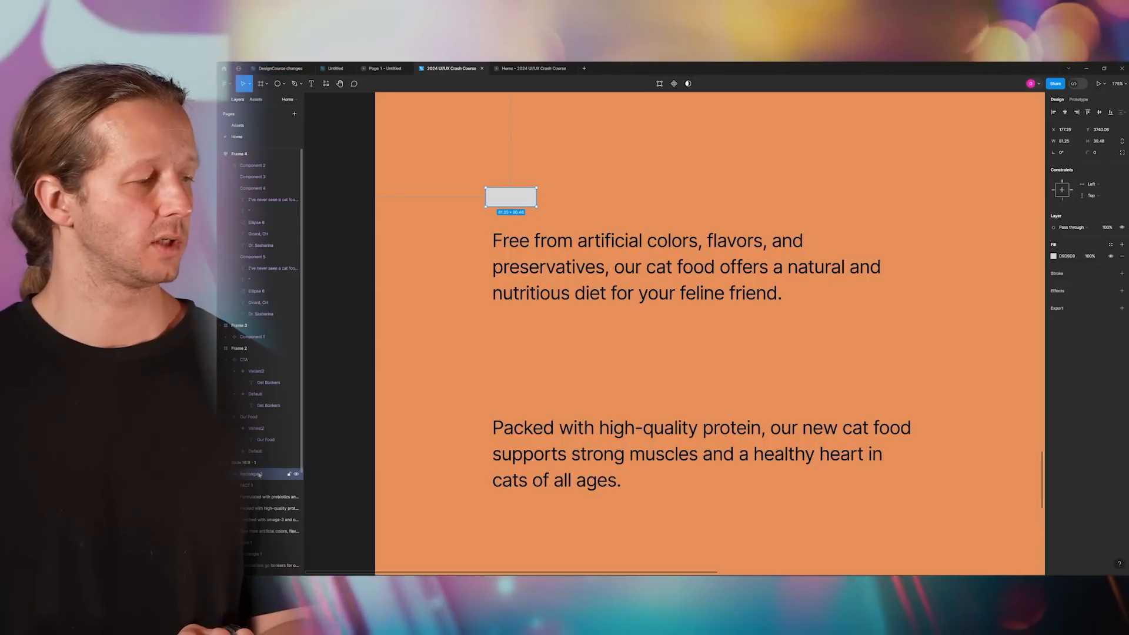
drag(260, 493, 262, 491)
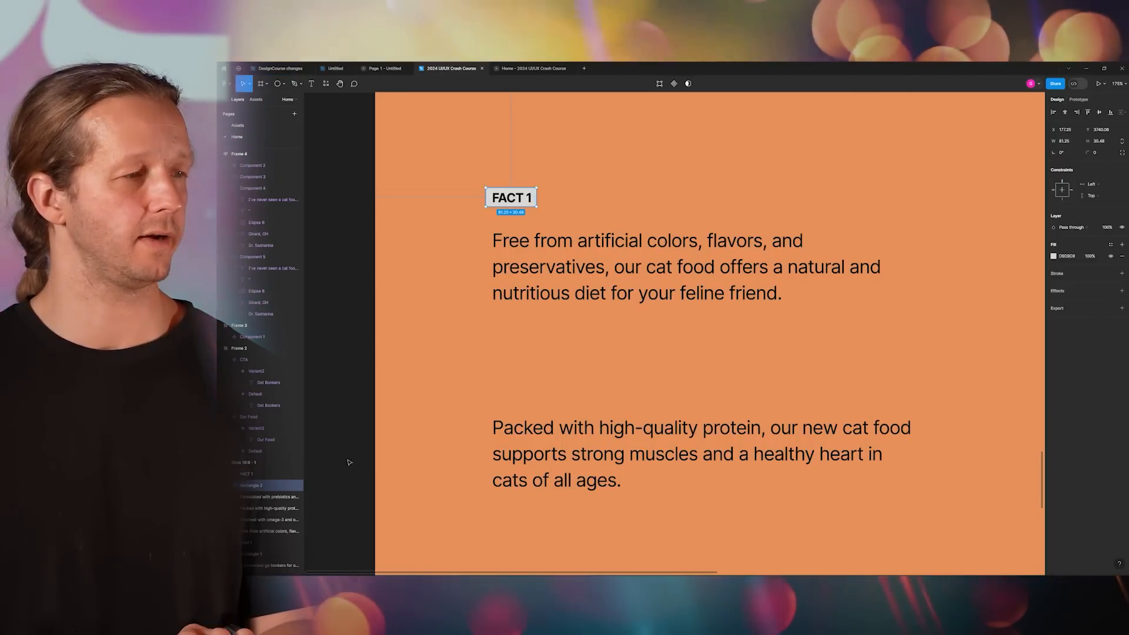
- Fill the rectangle behind "FACT 1" with white (FFFFFF) and slightly round its corners
click(1053, 256)
drag(1000, 289, 957, 275)
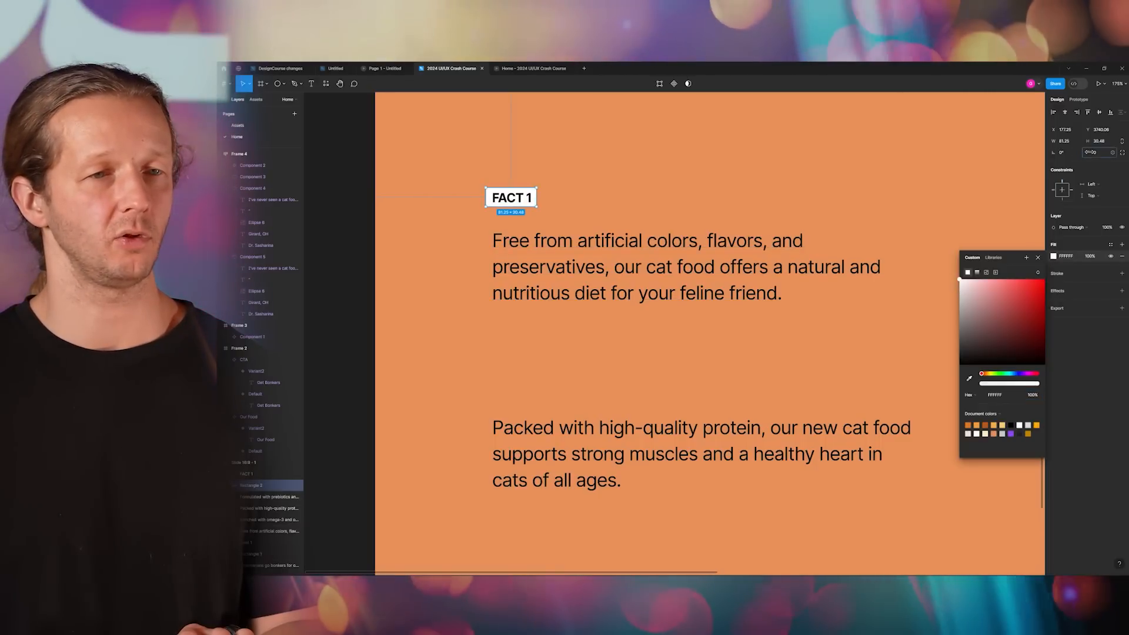
drag(1095, 152, 1097, 153)
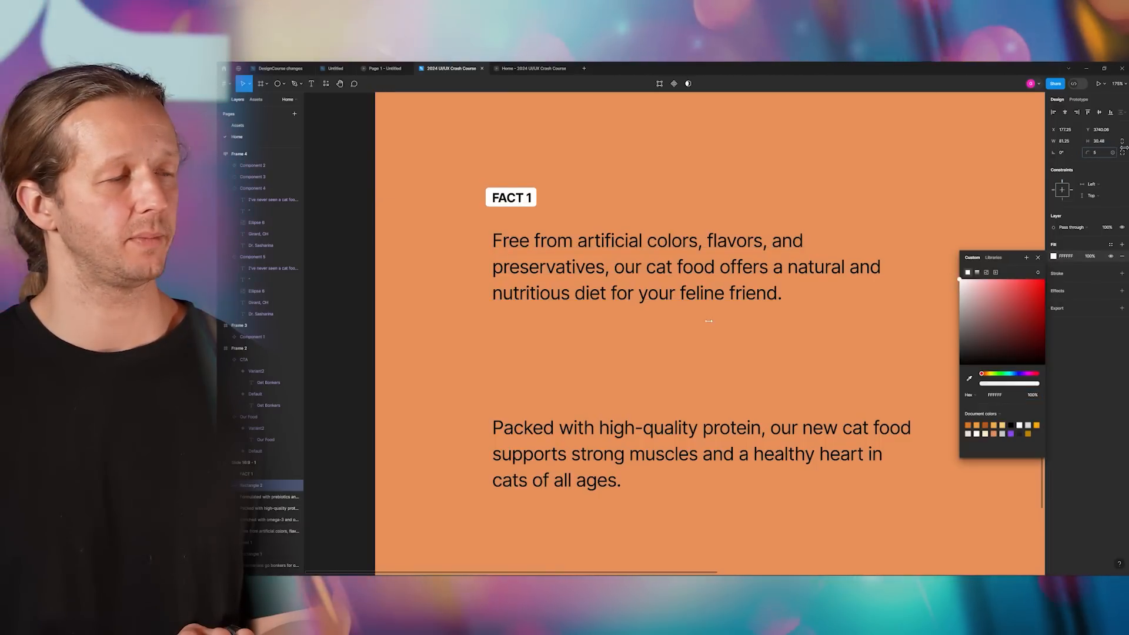
- Combine the "FACT 1" text and its white rectangle into an auto layout frame and tilt it about 5 degrees
drag(473, 175, 557, 204)
key(ctrl+z)
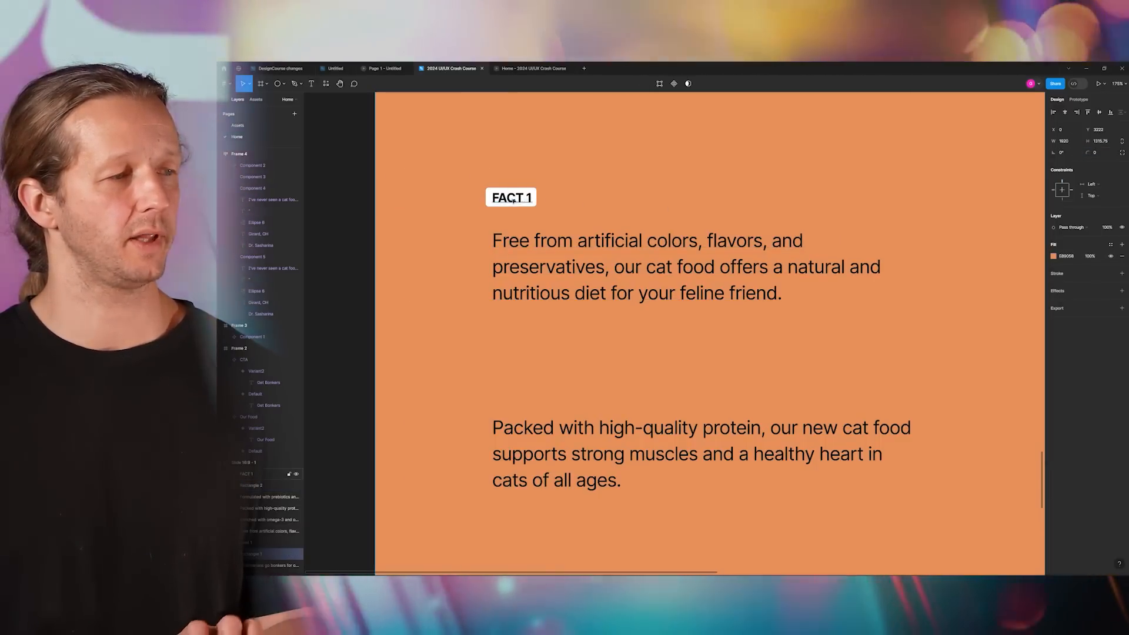
click(515, 197)
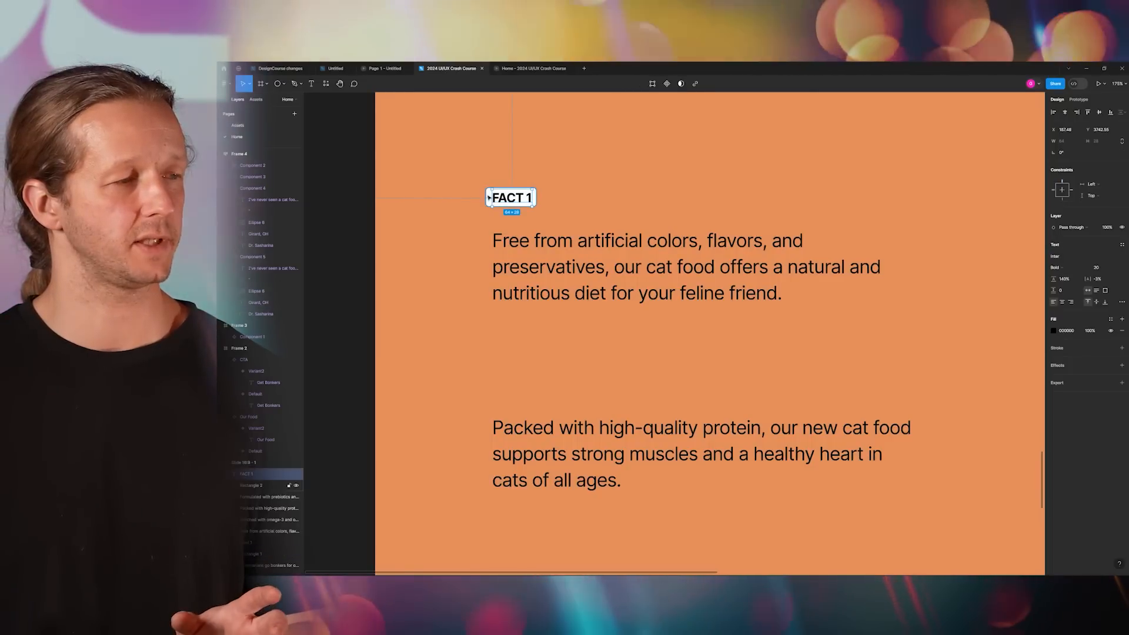
shift+click(489, 197)
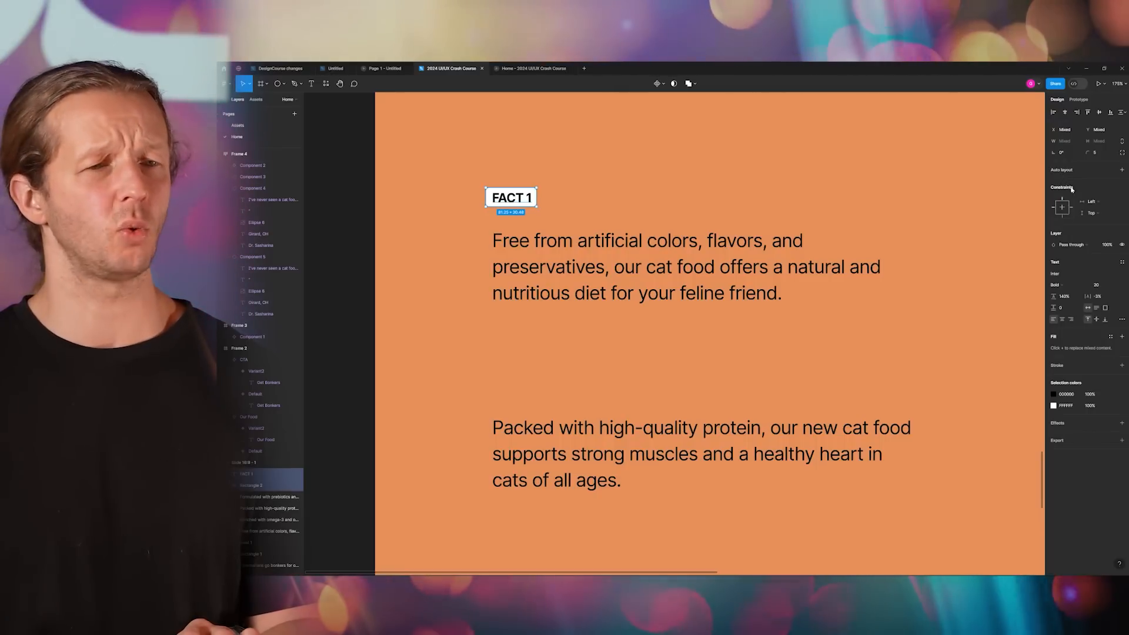
click(1122, 171)
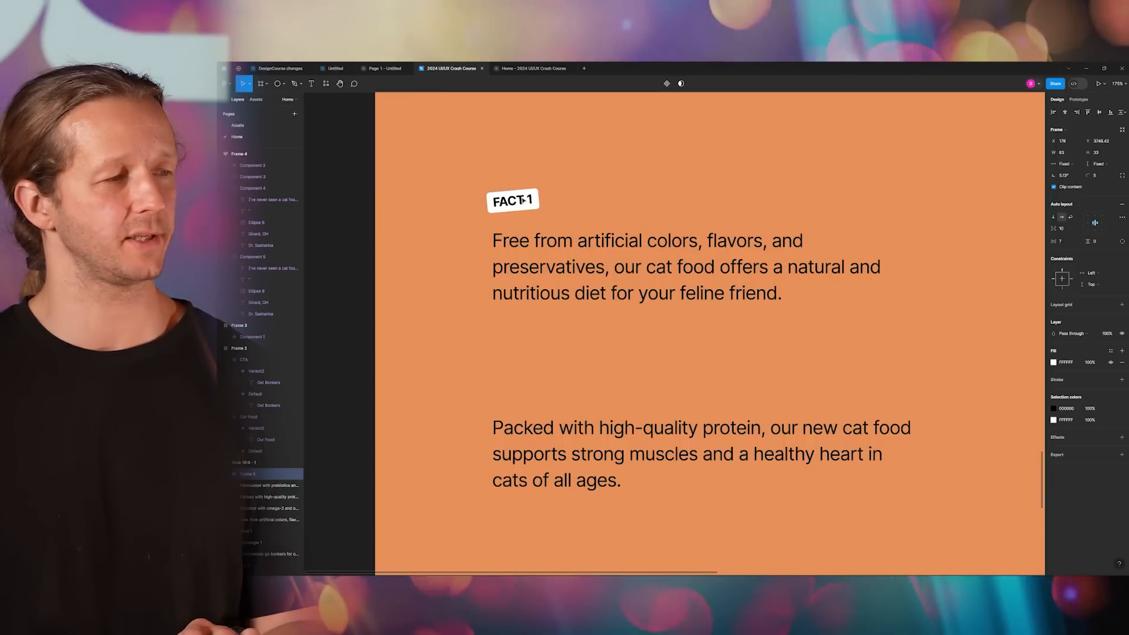
- Change the "FACT 1" label's fill to the pale peach FFD1B3, based on the sampled orange background
click(1054, 362)
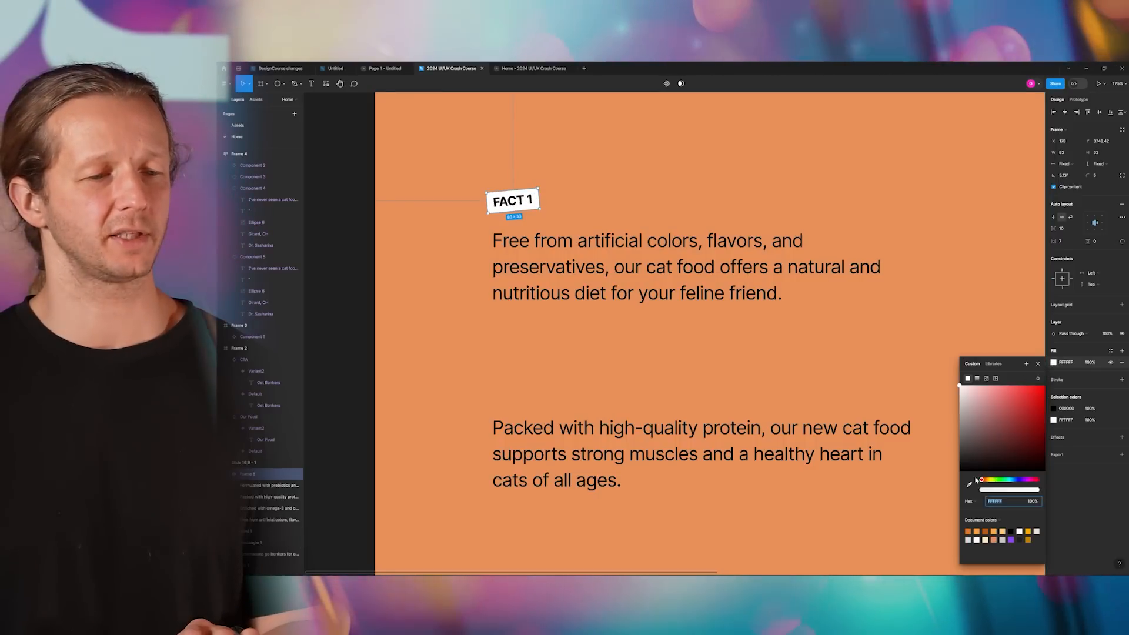
click(970, 484)
click(923, 361)
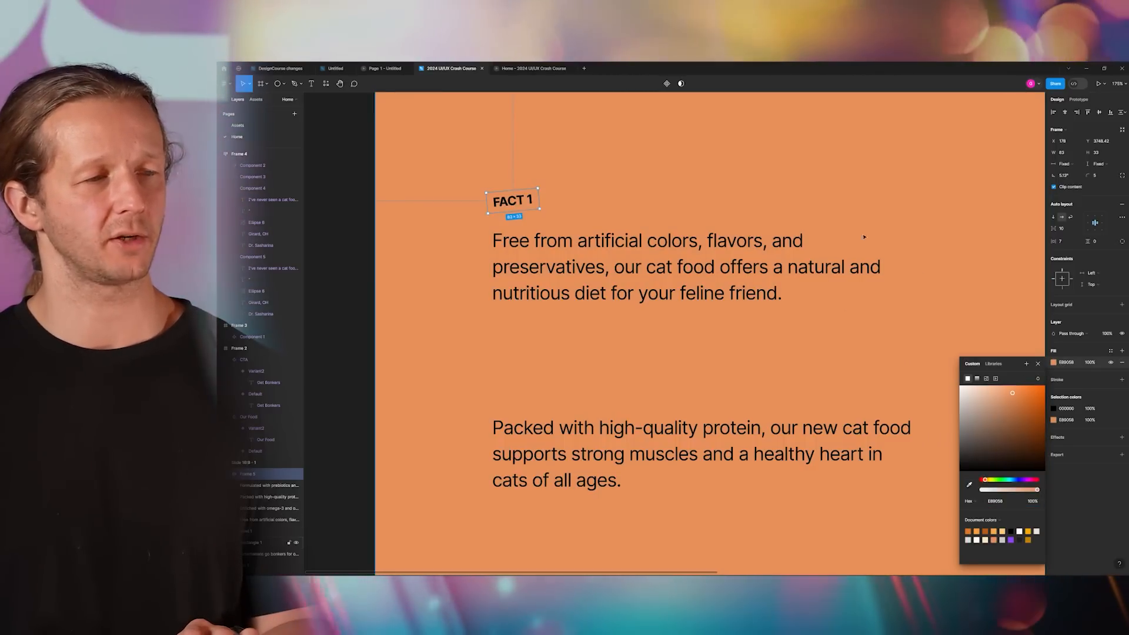
click(995, 394)
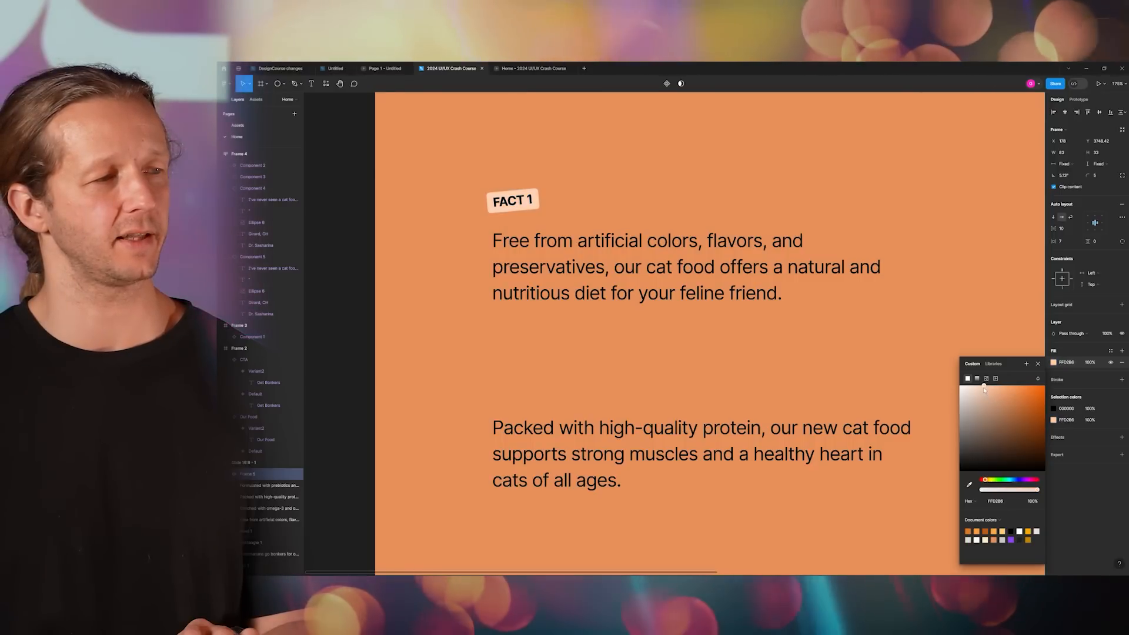
click(351, 213)
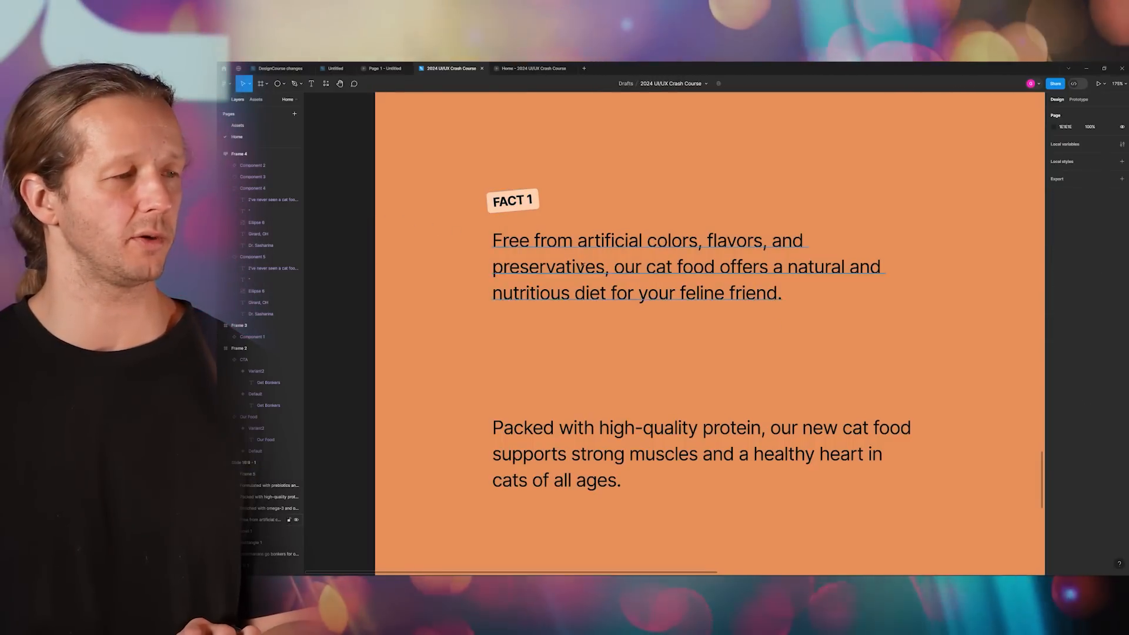
- Duplicate the "FACT 1" label to just above the "Packed with high-quality protein" paragraph
scroll(587, 264, down, 5)
scroll(615, 314, up, 5)
click(483, 166)
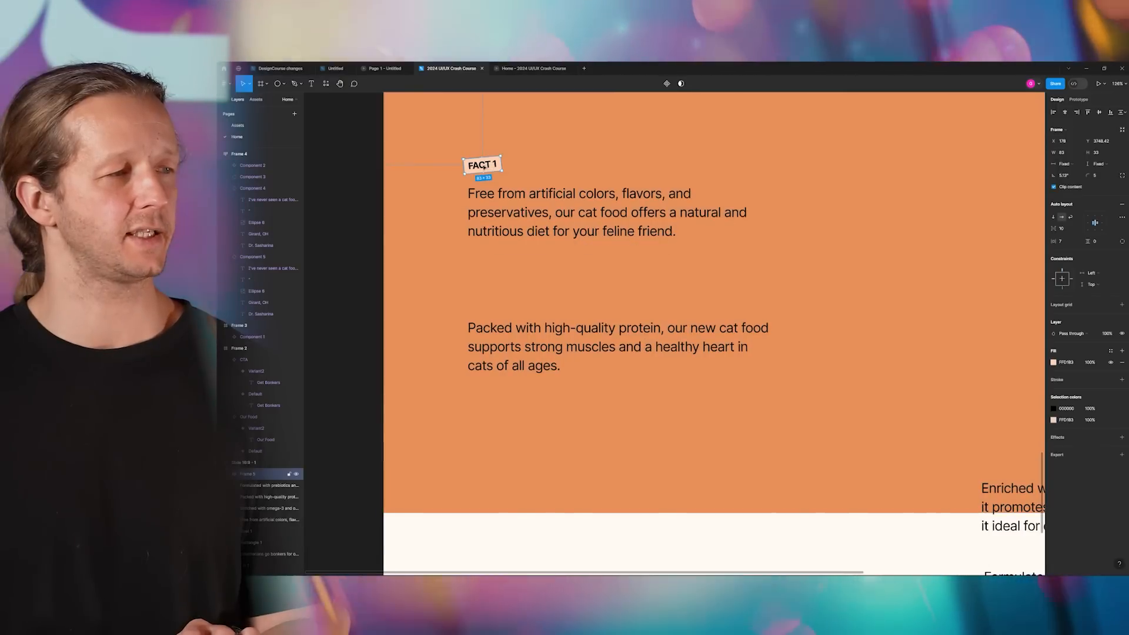
drag(483, 167, 493, 303)
- Change the text of the duplicated label above the protein paragraph to "FACT 3"
double_click(489, 303)
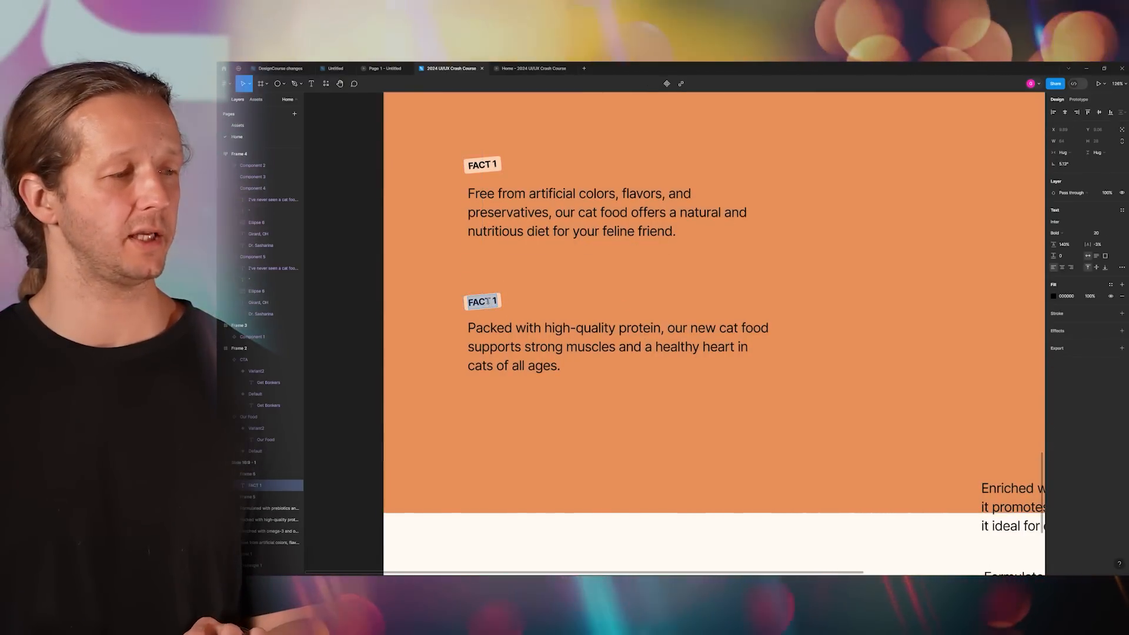
text(fact)
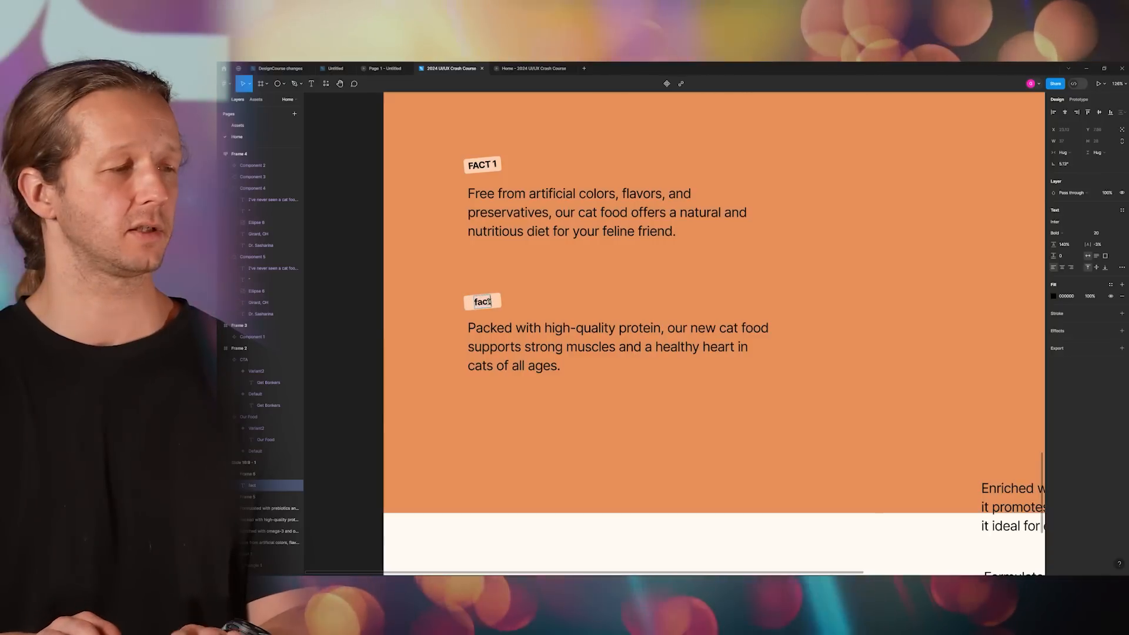
key(BackSpace)
key(BackSpace)
key(BackSpace)
key(BackSpace)
text(FACT 3)
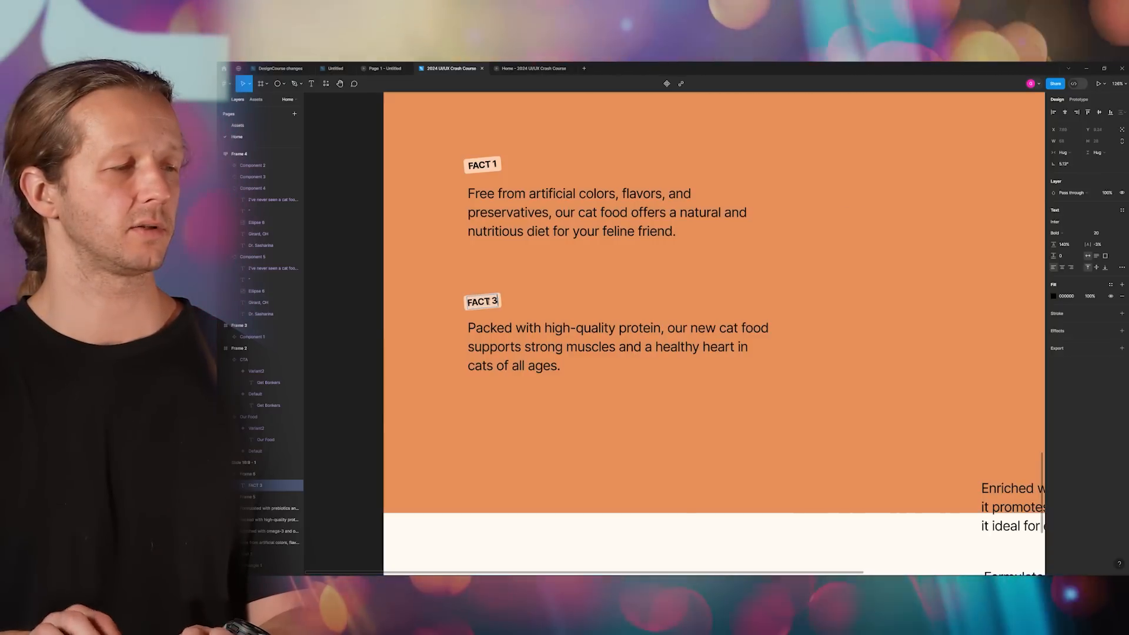
key(Escape)
- Move the "Enriched with omega-3" and "Formulated with prebiotics" paragraphs into a second column beside the first two on the orange section
scroll(553, 227, down, 5)
drag(625, 253, 481, 257)
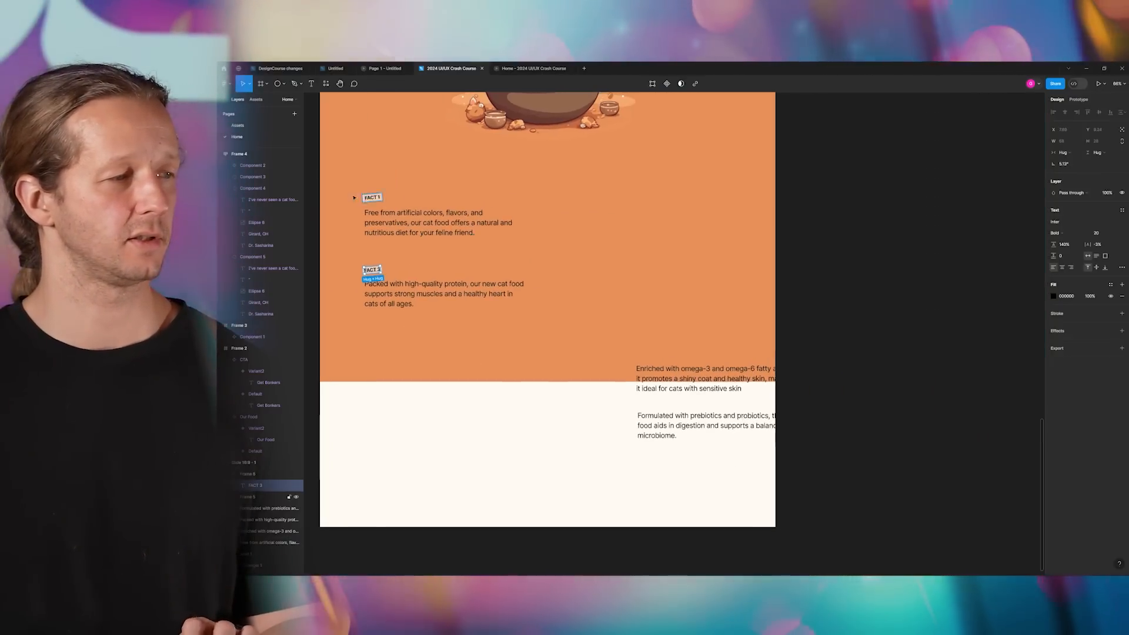
scroll(553, 294, left, 3)
click(764, 414)
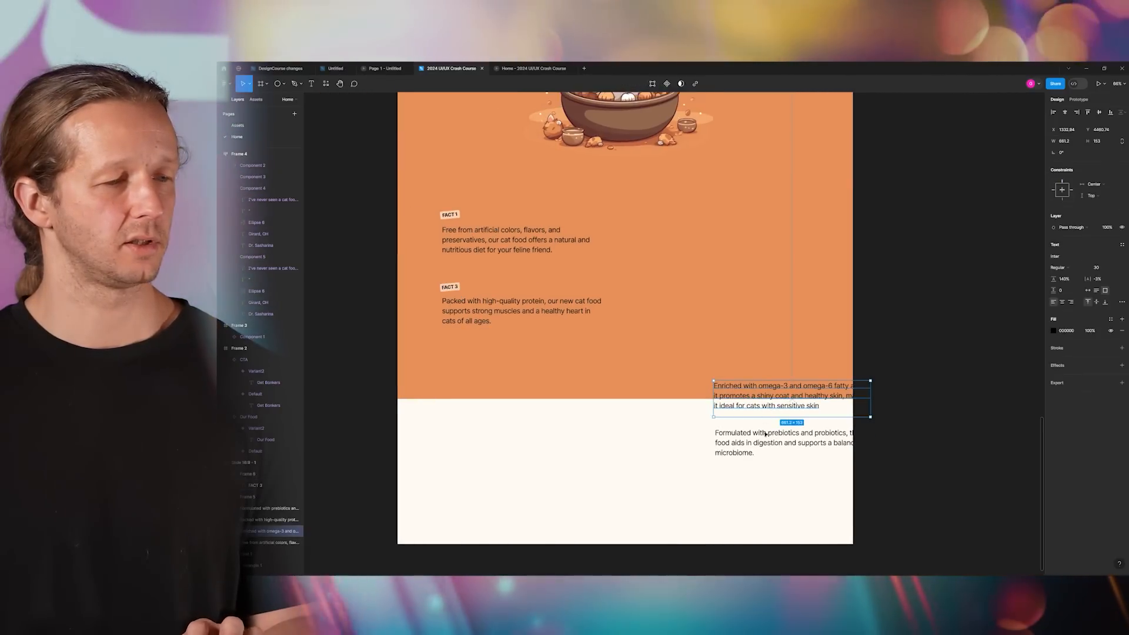
shift+click(758, 443)
drag(756, 406, 689, 251)
click(829, 240)
mouse_move(683, 294)
mouse_down()
mouse_move(680, 312)
mouse_move(672, 293)
mouse_move(668, 310)
mouse_up()
key(ctrl+z)
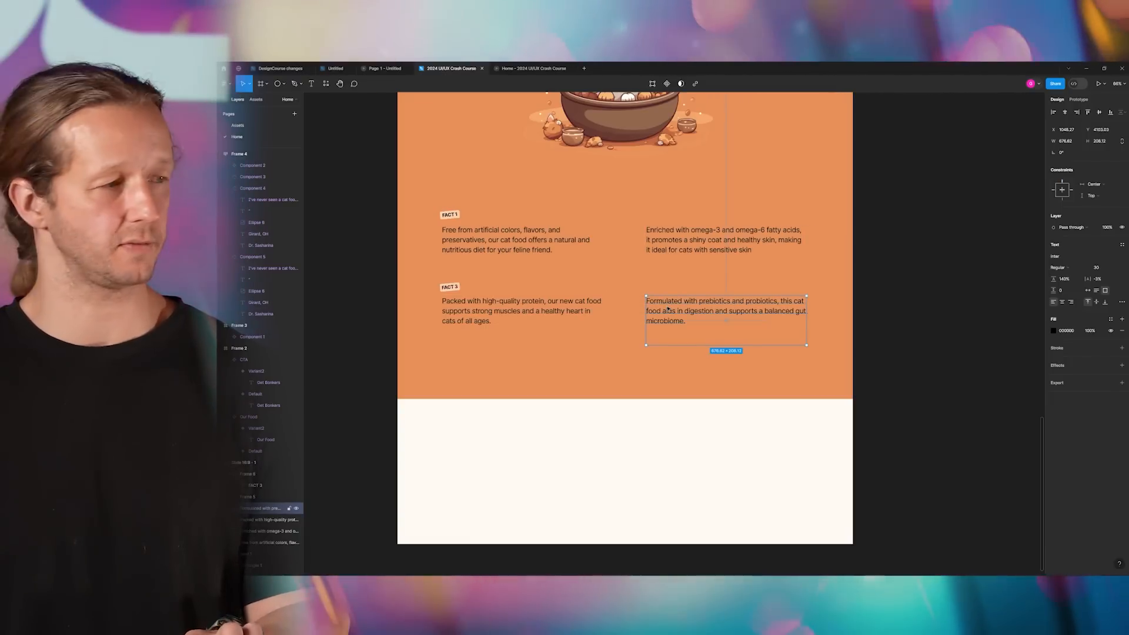
- Show the rulers and shift both second-column paragraphs toward the right margin guide, aligning their left edges at X about 1120
key(shift+r)
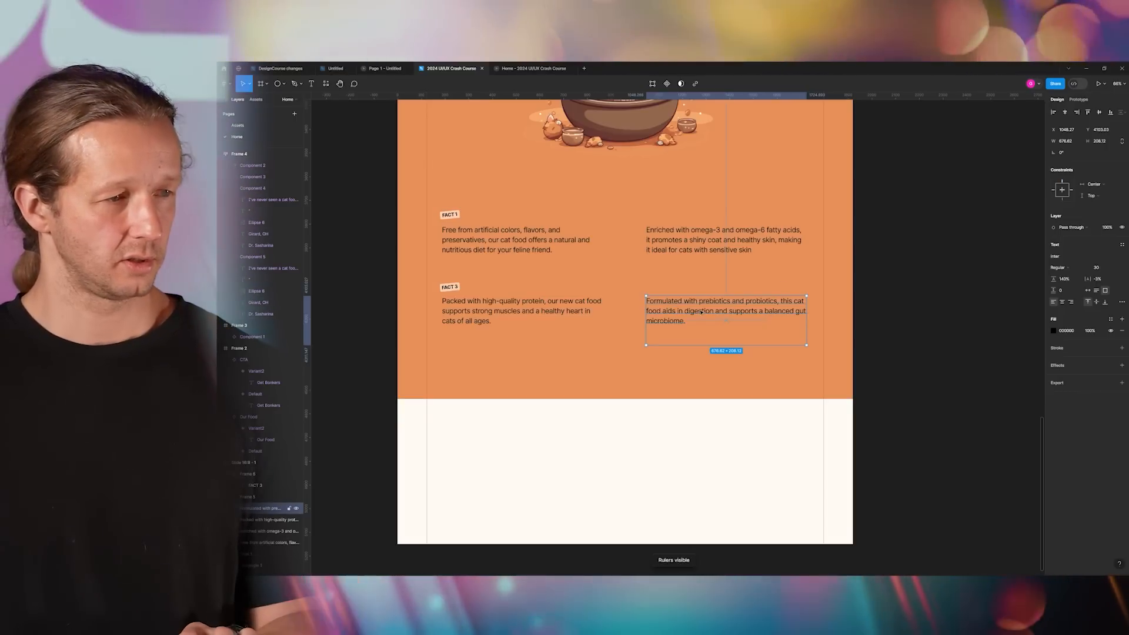
drag(780, 311, 798, 311)
drag(677, 244, 699, 242)
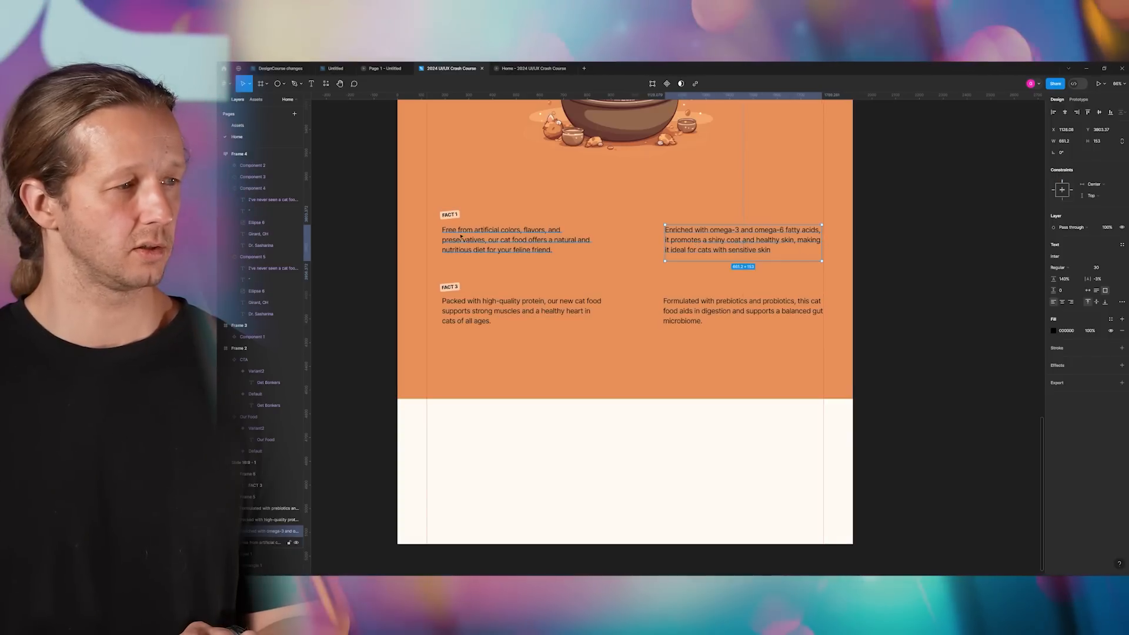
drag(704, 257, 706, 250)
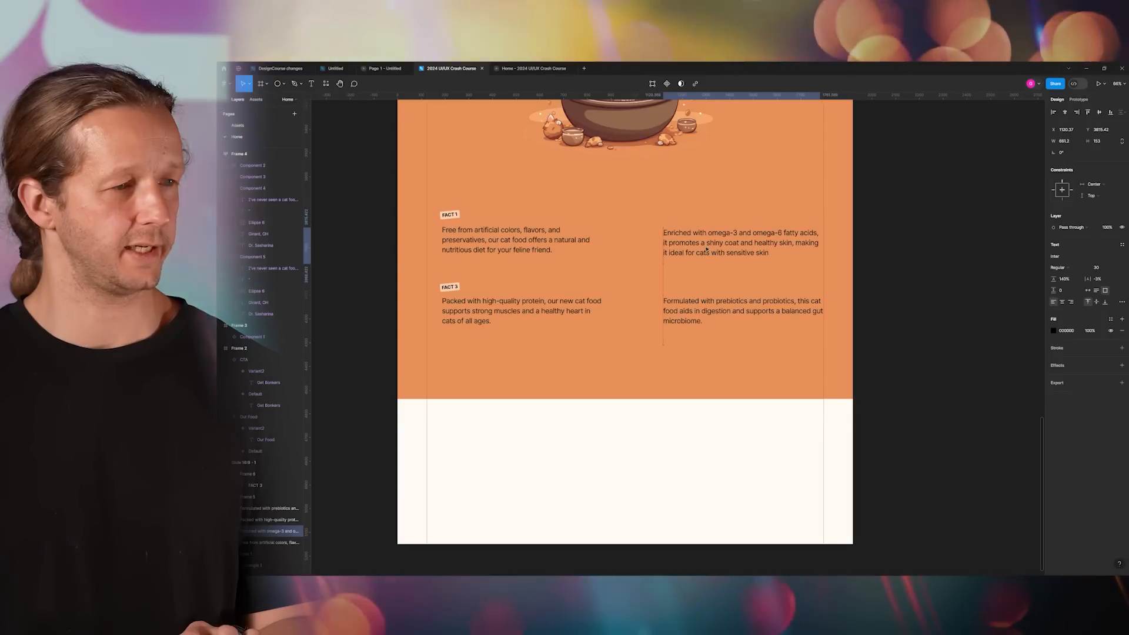
drag(699, 305, 698, 305)
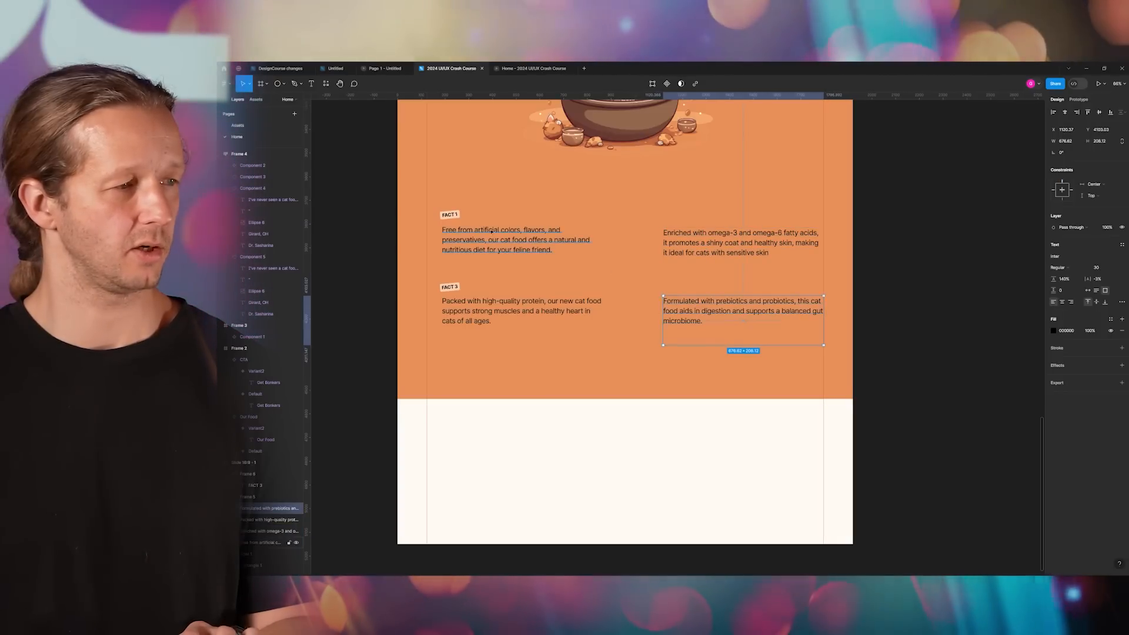
- Duplicate the "FACT 1" and "FACT 3" labels together and place the copies above the omega-3 and prebiotics paragraphs
click(451, 215)
shift+click(451, 287)
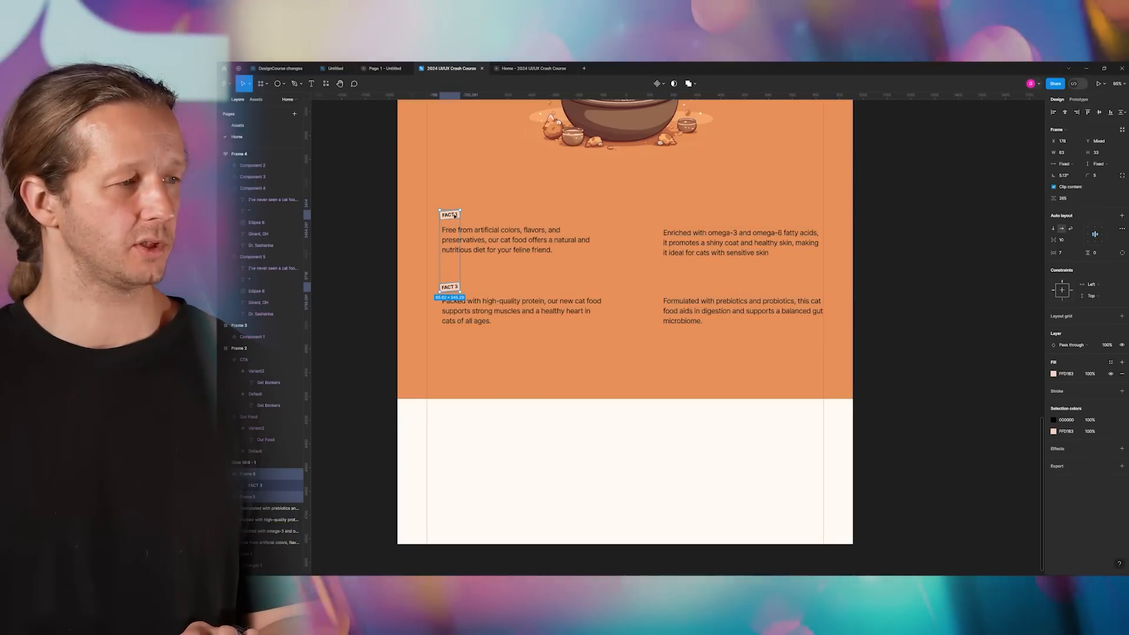
drag(454, 216, 514, 217)
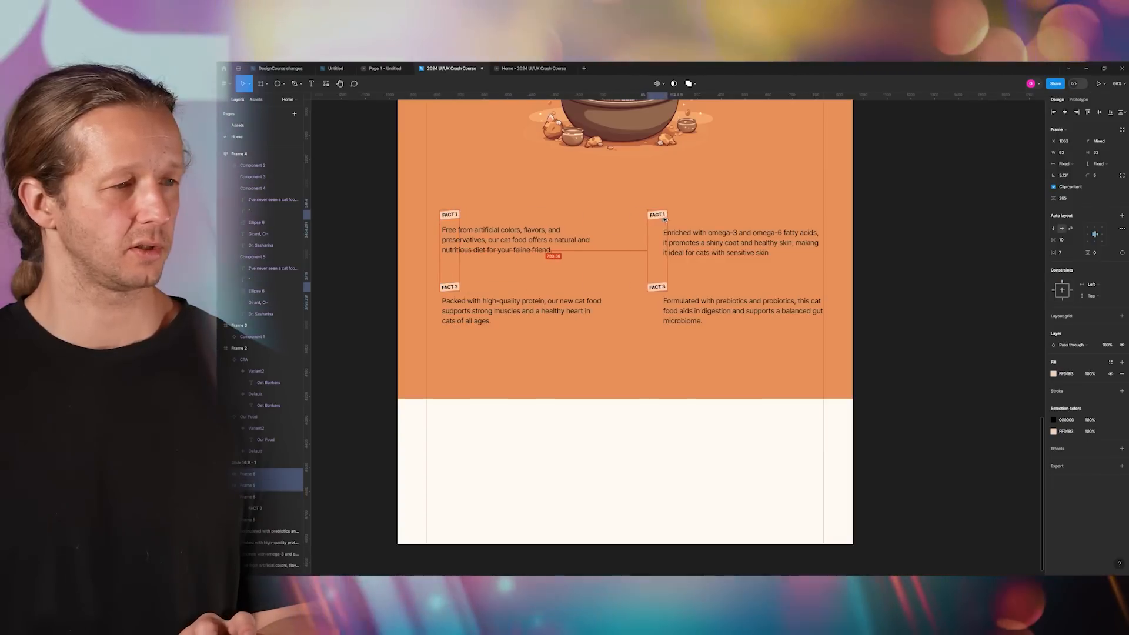
drag(665, 219, 676, 219)
click(675, 216)
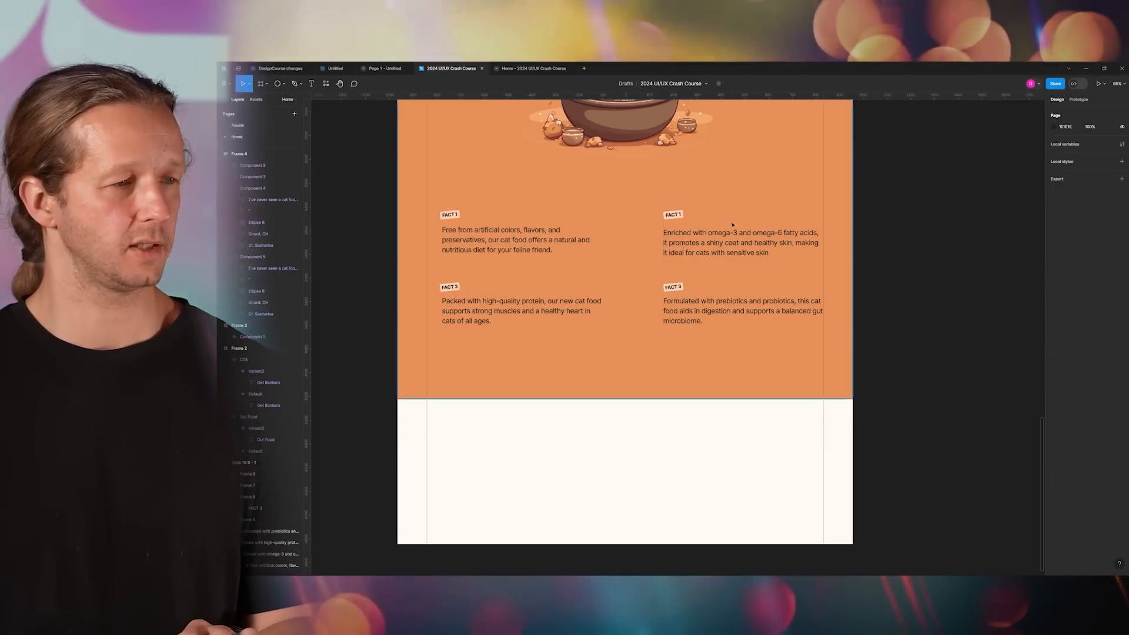
click(880, 285)
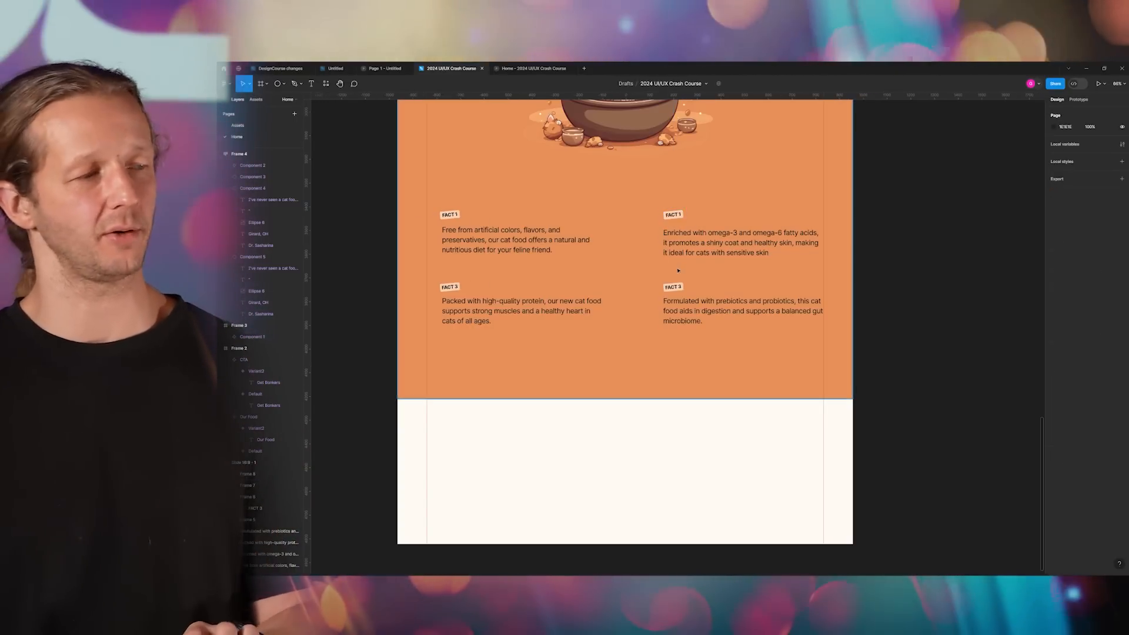
- Move the left column's FACT labels and paragraphs, without the orange rectangle, left to line up with the left margin guide
scroll(680, 270, down, 5)
scroll(660, 273, up, 5)
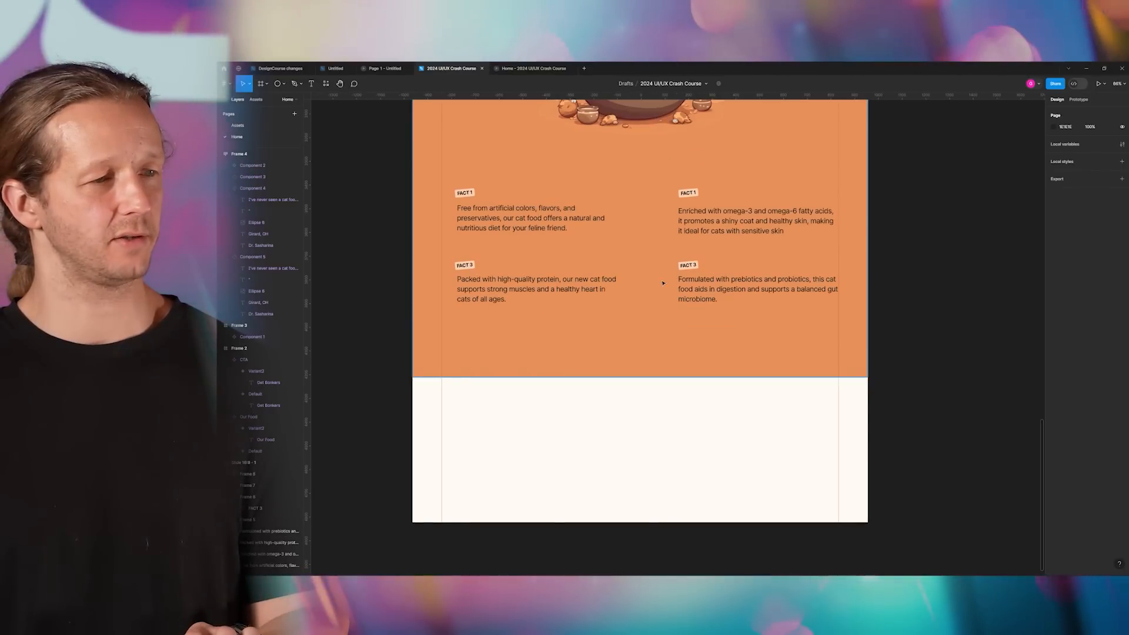
scroll(664, 287, down, 5)
click(665, 328)
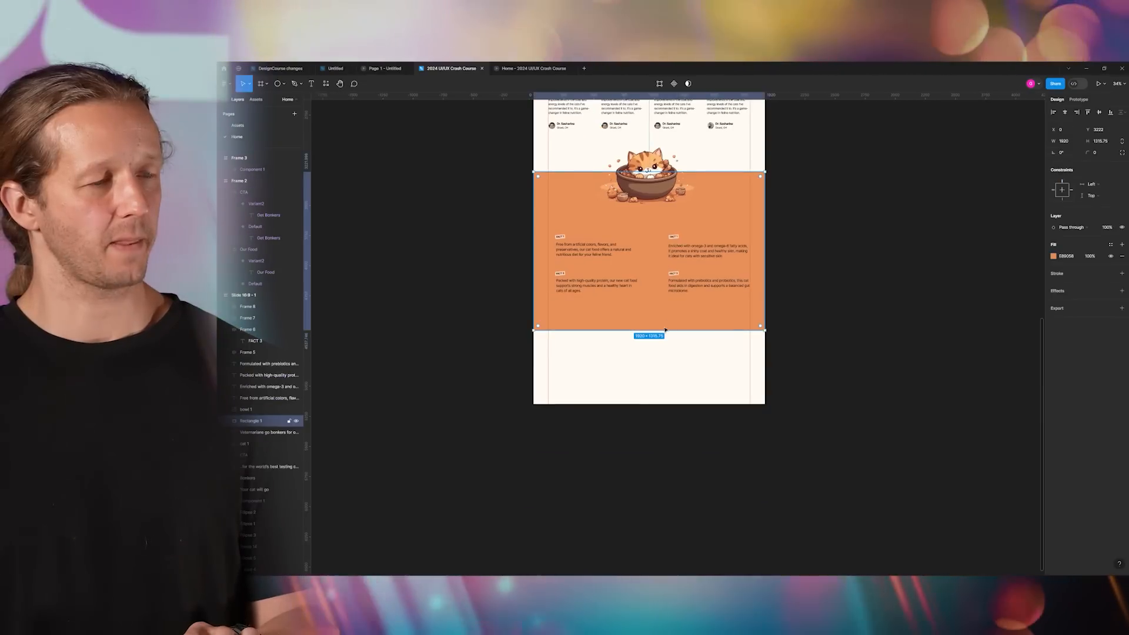
drag(823, 314, 594, 301)
click(818, 327)
scroll(591, 300, up, 5)
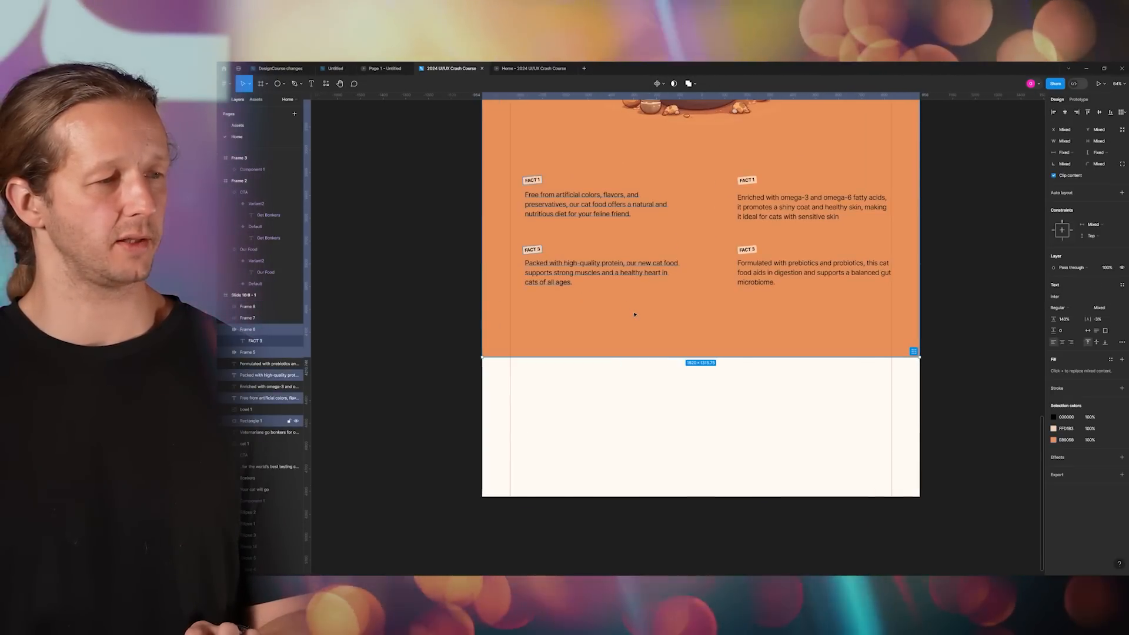
shift+click(635, 315)
drag(547, 208, 533, 209)
click(678, 315)
- Move all four paragraphs and their FACT labels together straight up, closer to the cat bowl illustration
scroll(694, 312, down, 4)
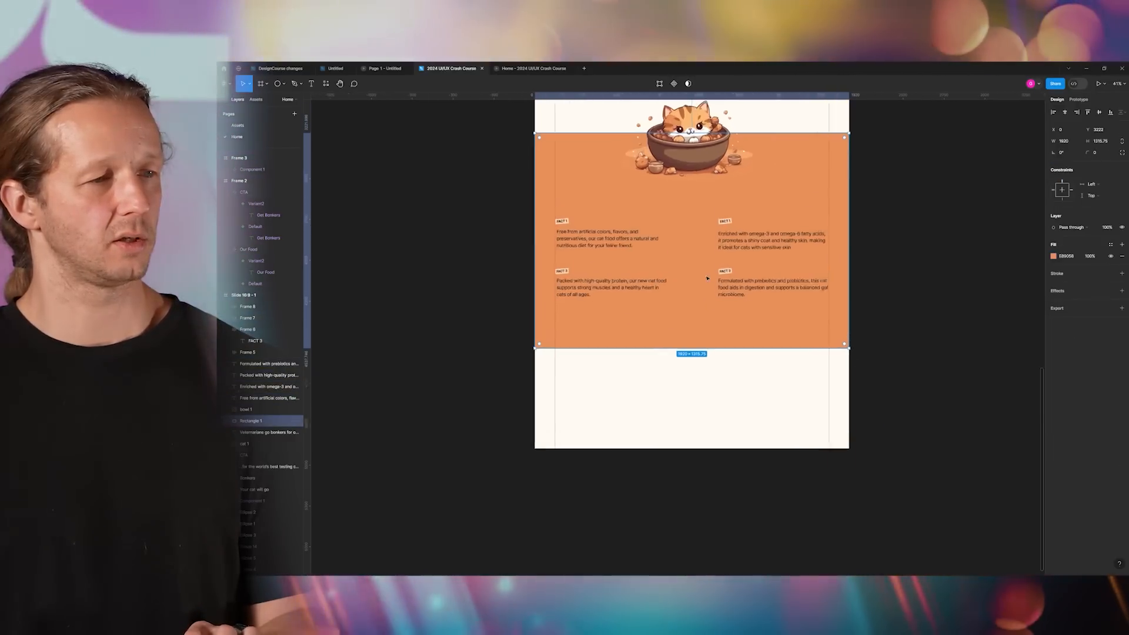
scroll(708, 278, up, 2)
click(613, 235)
click(636, 291)
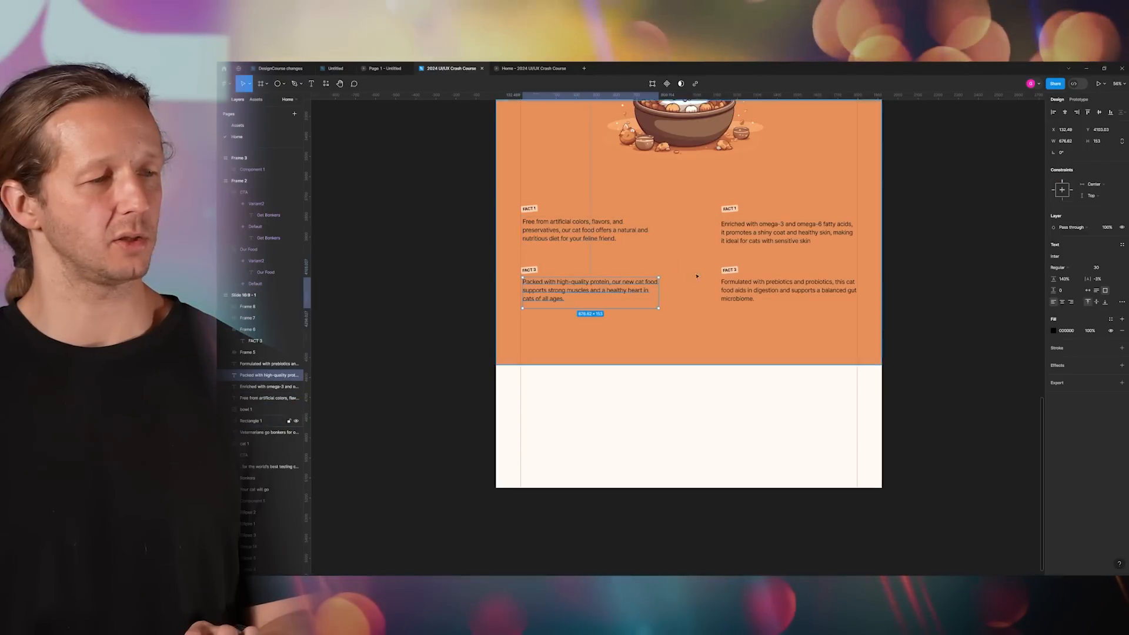
shift+click(782, 232)
shift+click(756, 290)
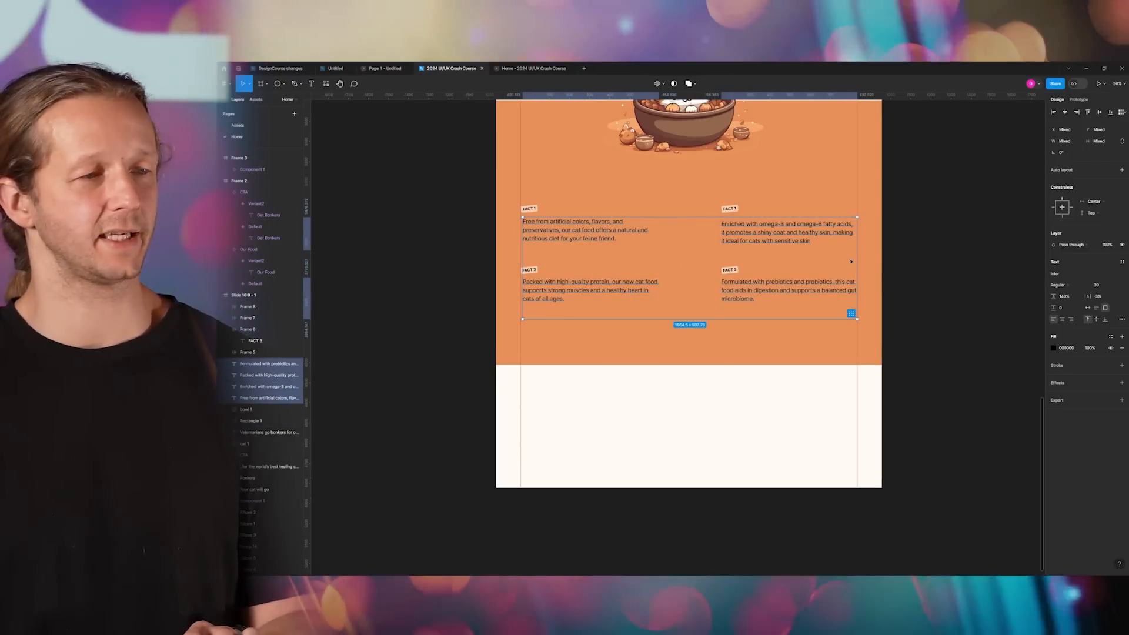
drag(439, 193, 834, 334)
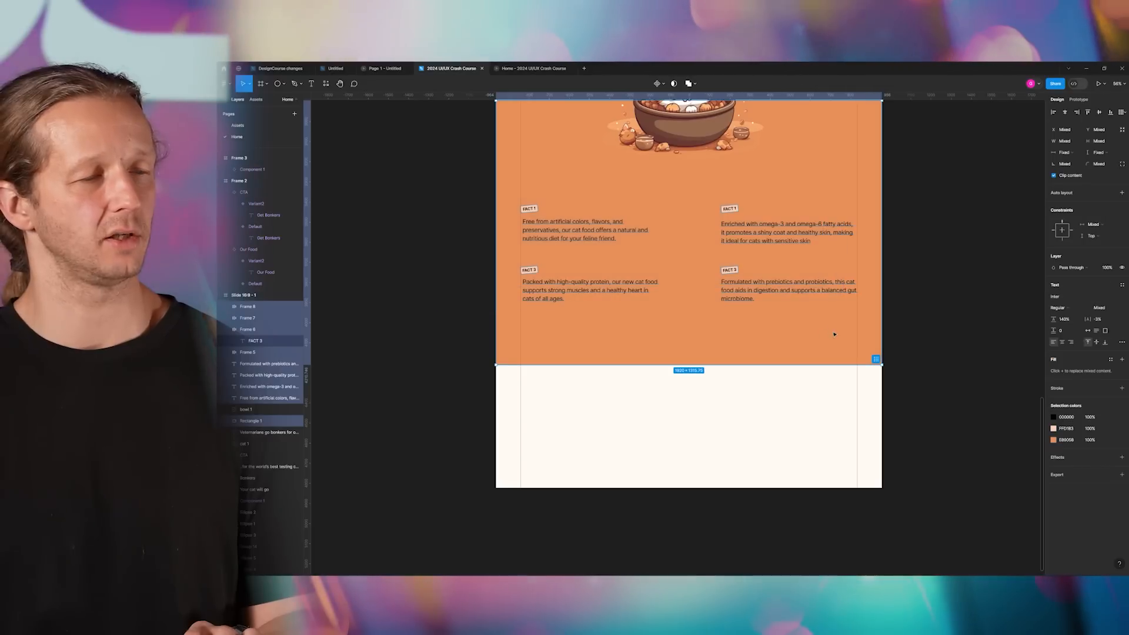
drag(427, 182, 853, 332)
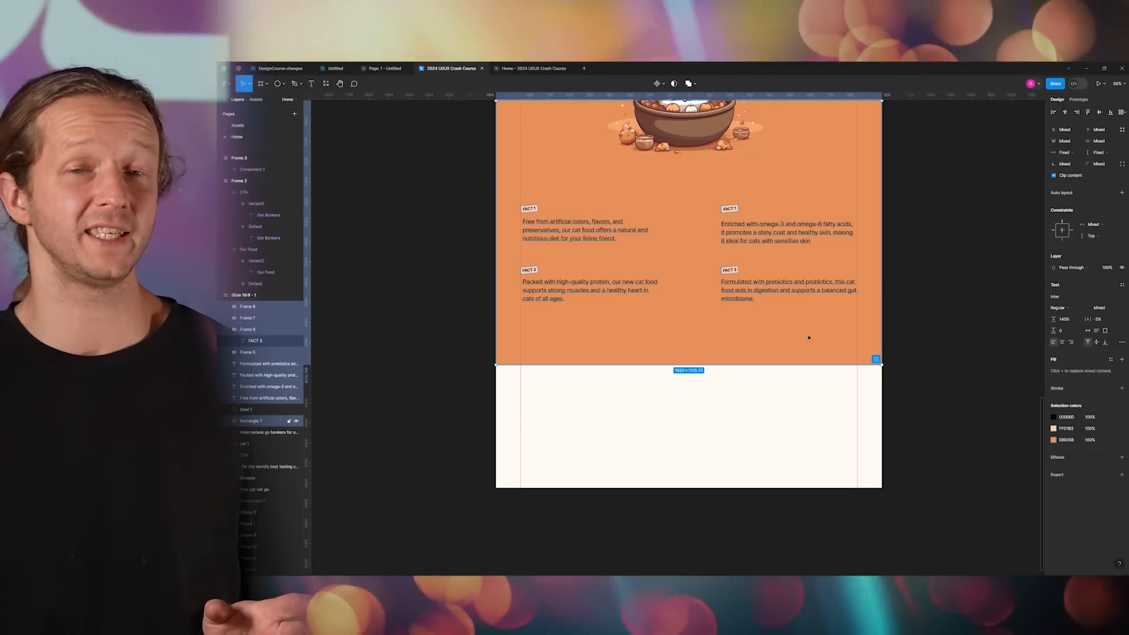
shift+click(763, 332)
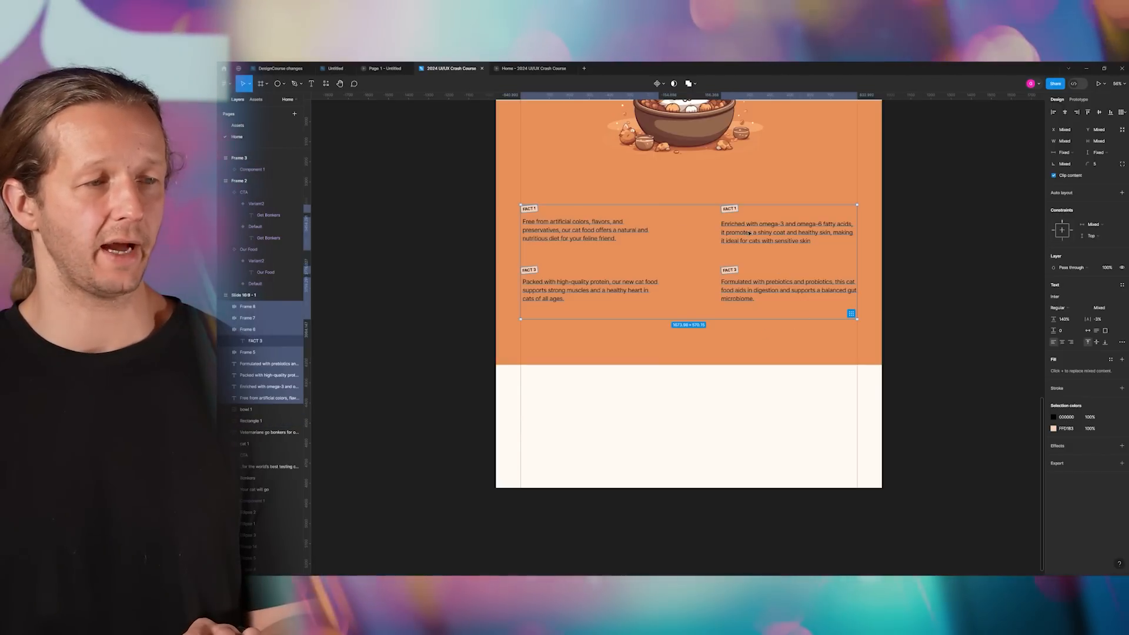
drag(750, 232, 751, 203)
- Shorten the orange rectangle from its bottom edge to a height of about 1041, and hide the rulers
scroll(751, 203, down, 1)
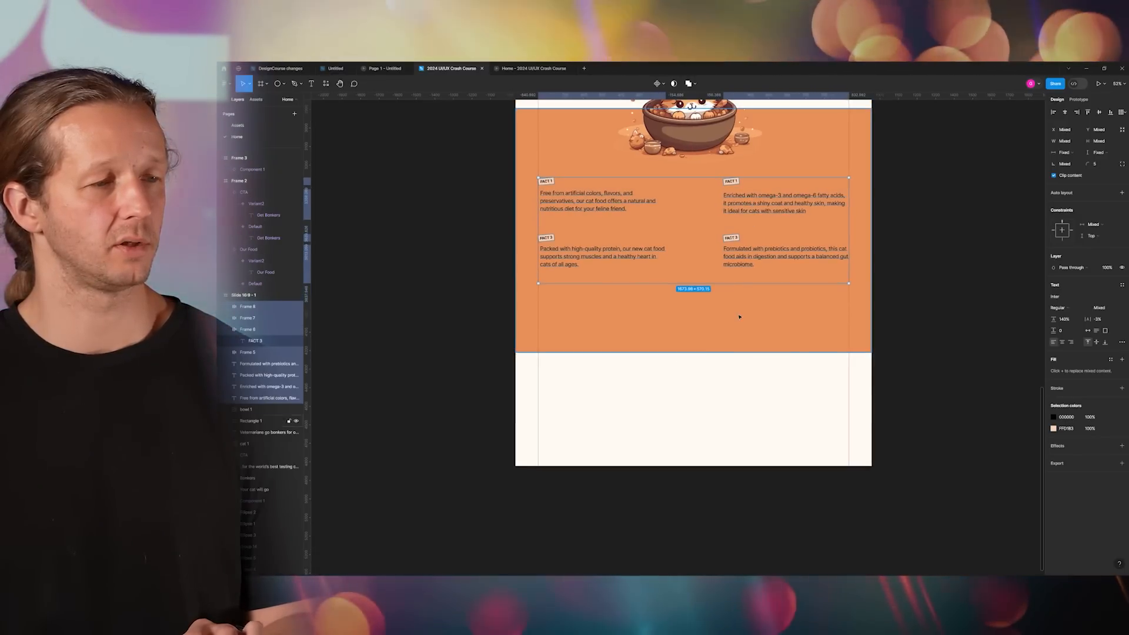
click(741, 332)
drag(745, 352, 740, 301)
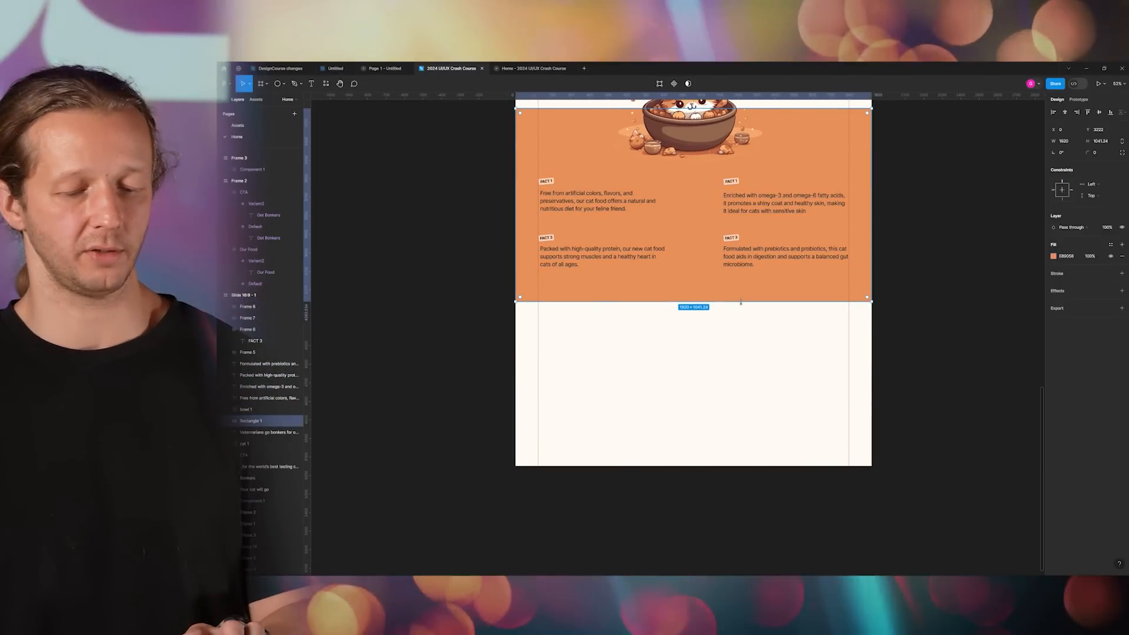
key(shift+r)
click(492, 190)
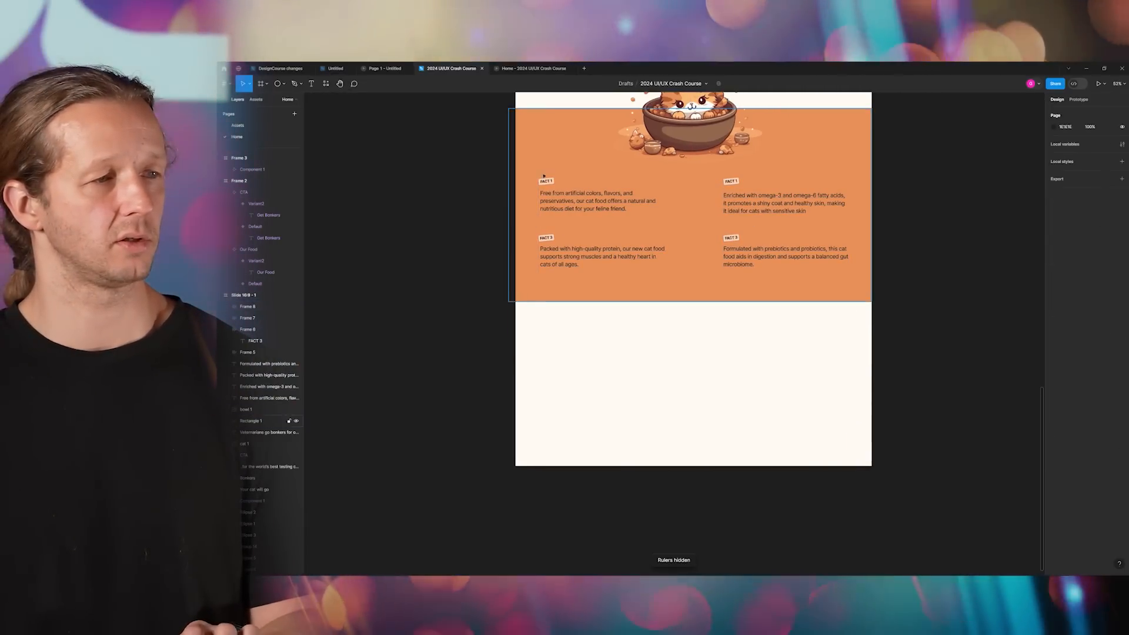
- Widen the text boxes of the two left-column paragraphs, making the protein paragraph about 739 wide
scroll(501, 329, down, 5)
scroll(560, 250, up, 10)
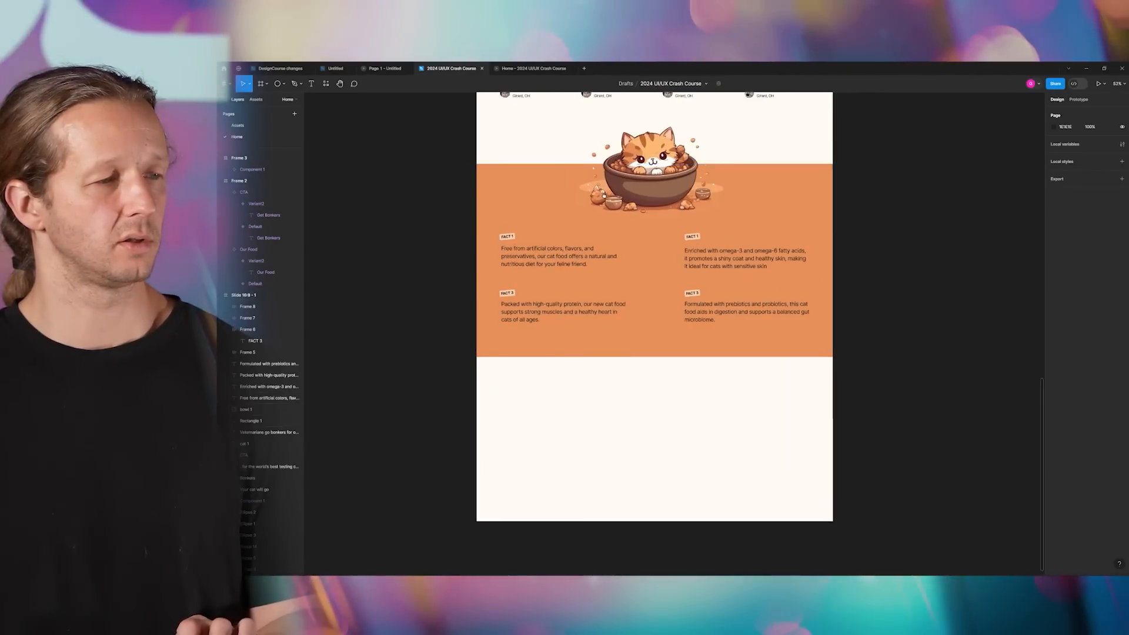
scroll(603, 340, up, 1)
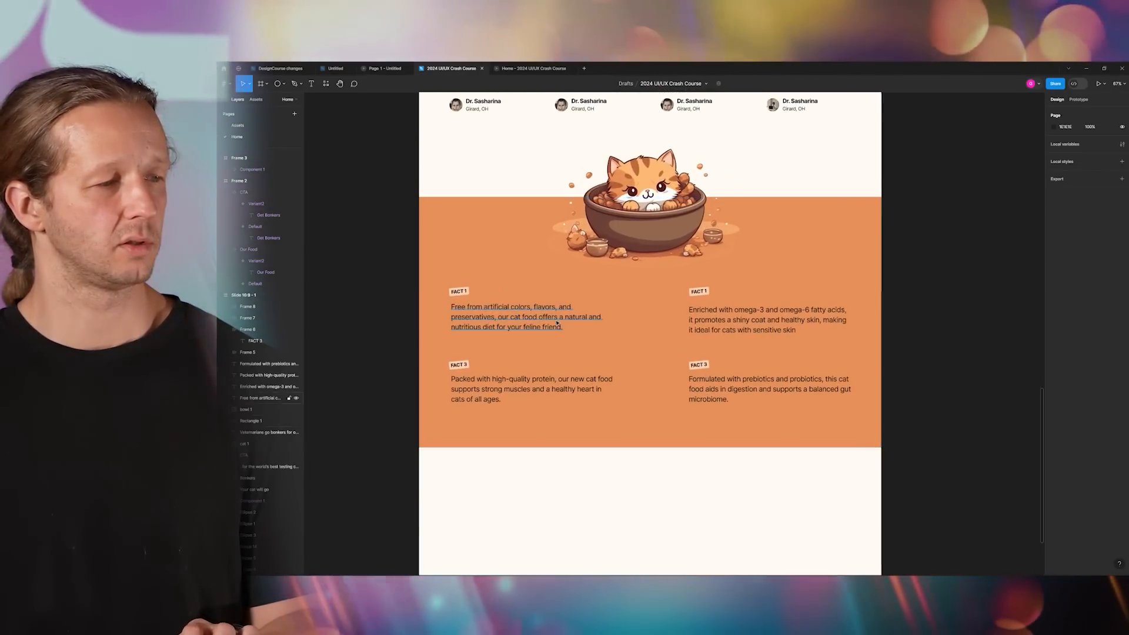
click(600, 324)
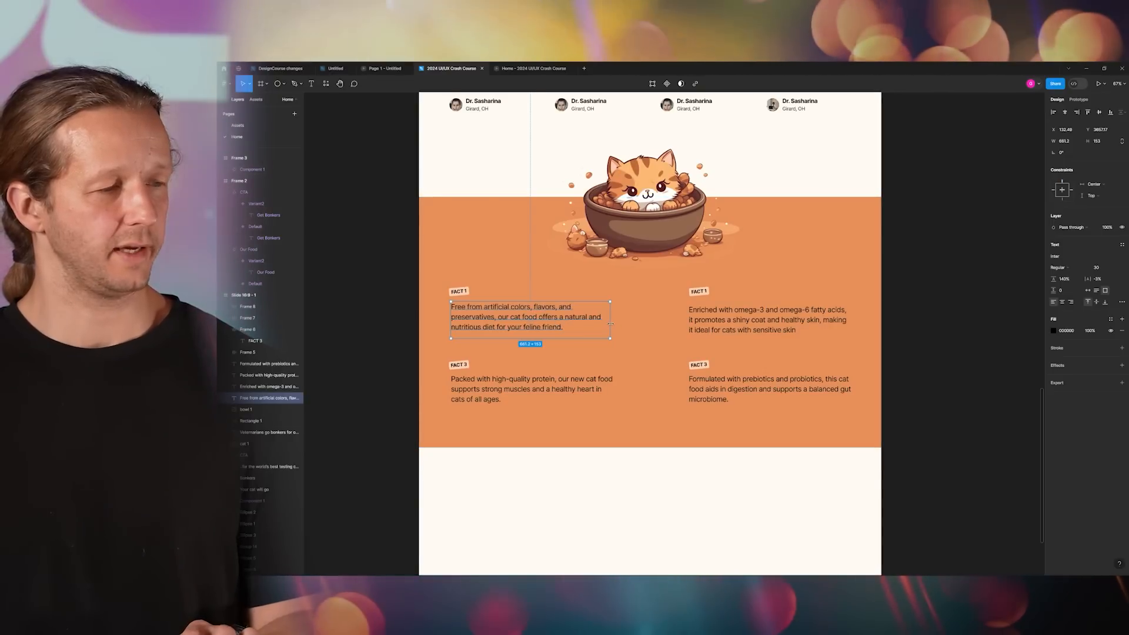
click(609, 383)
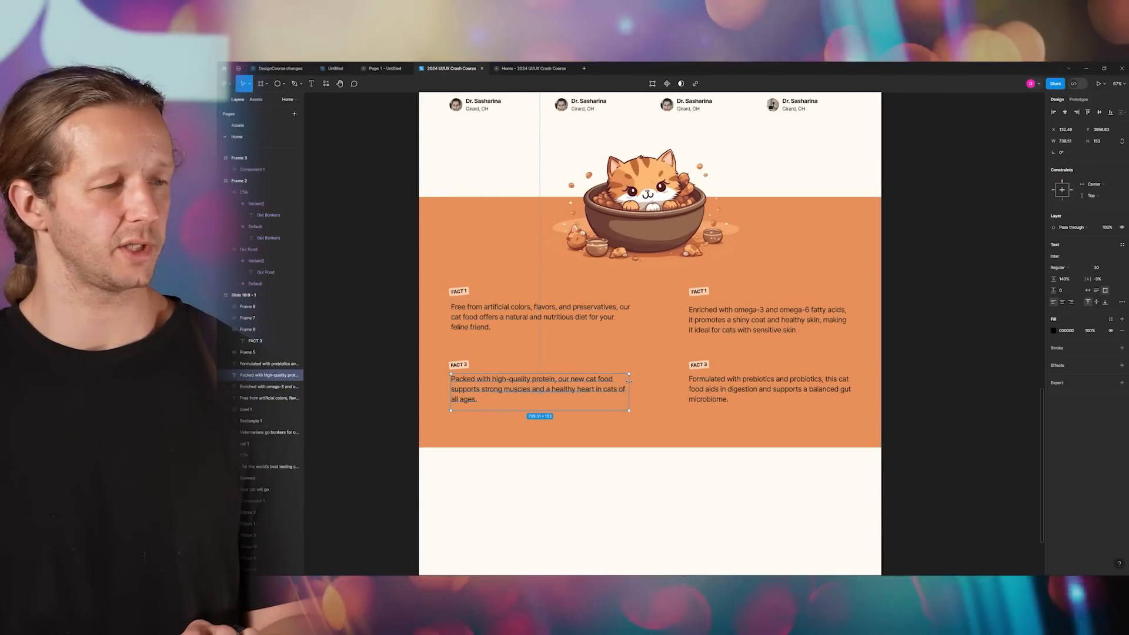
click(898, 318)
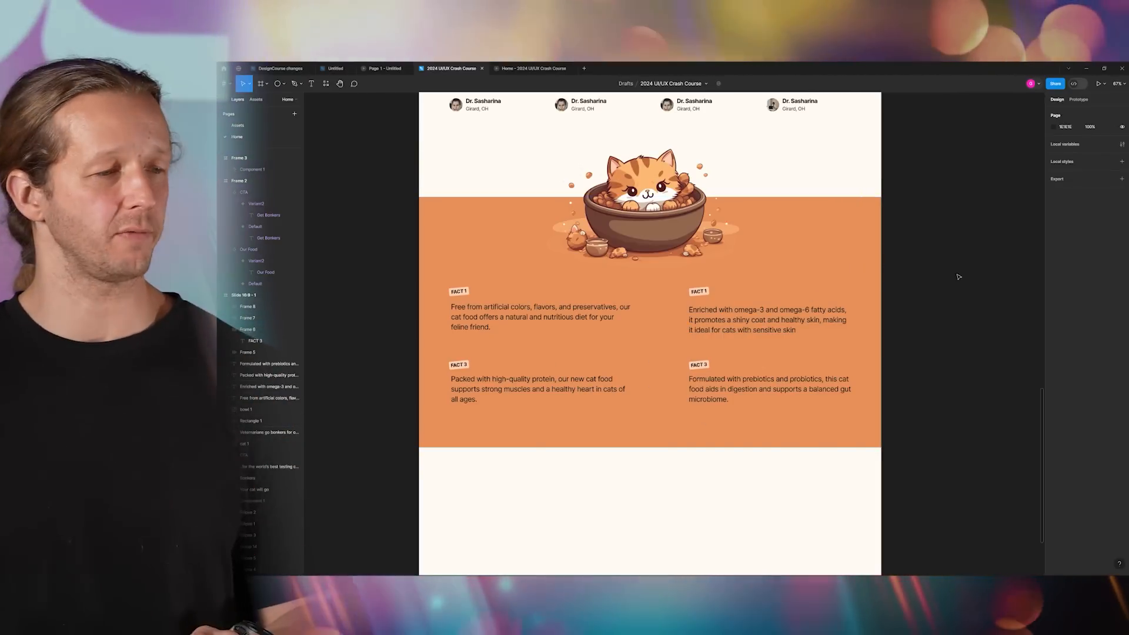
- Extend the page frame's bottom edge downward to make more empty space beneath the orange section
scroll(959, 277, down, 5)
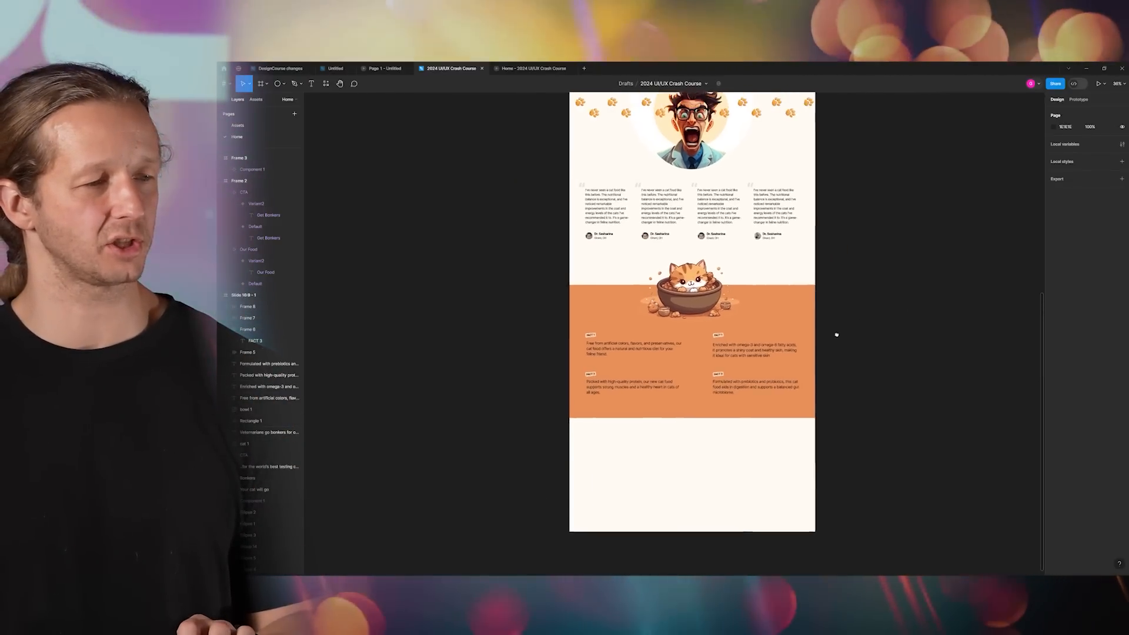
scroll(837, 335, down, 3)
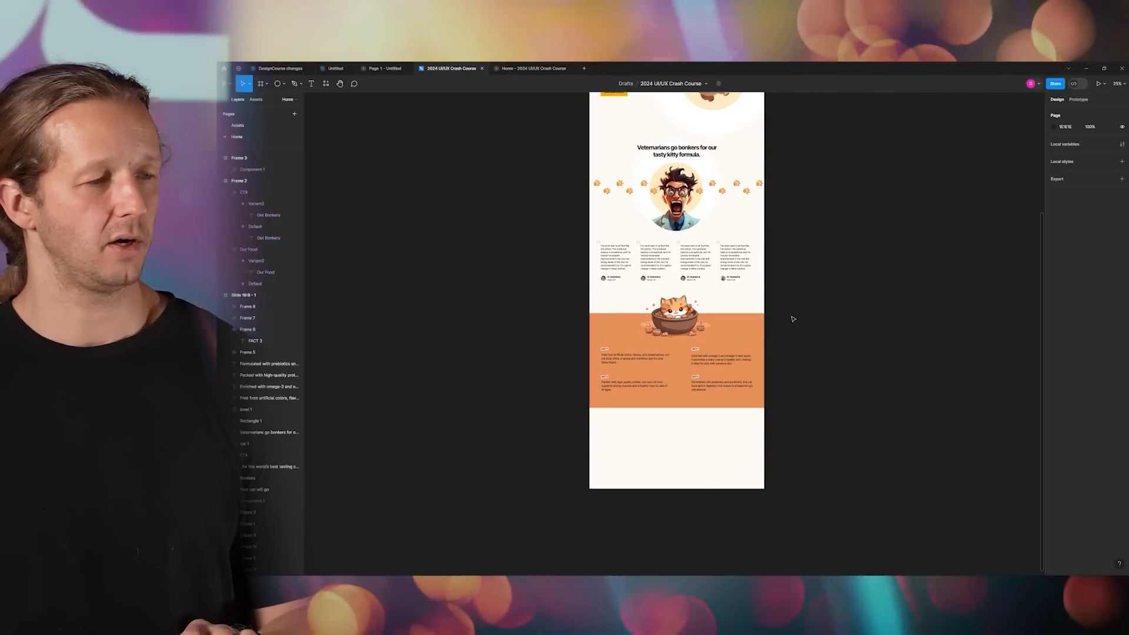
scroll(787, 330, up, 1)
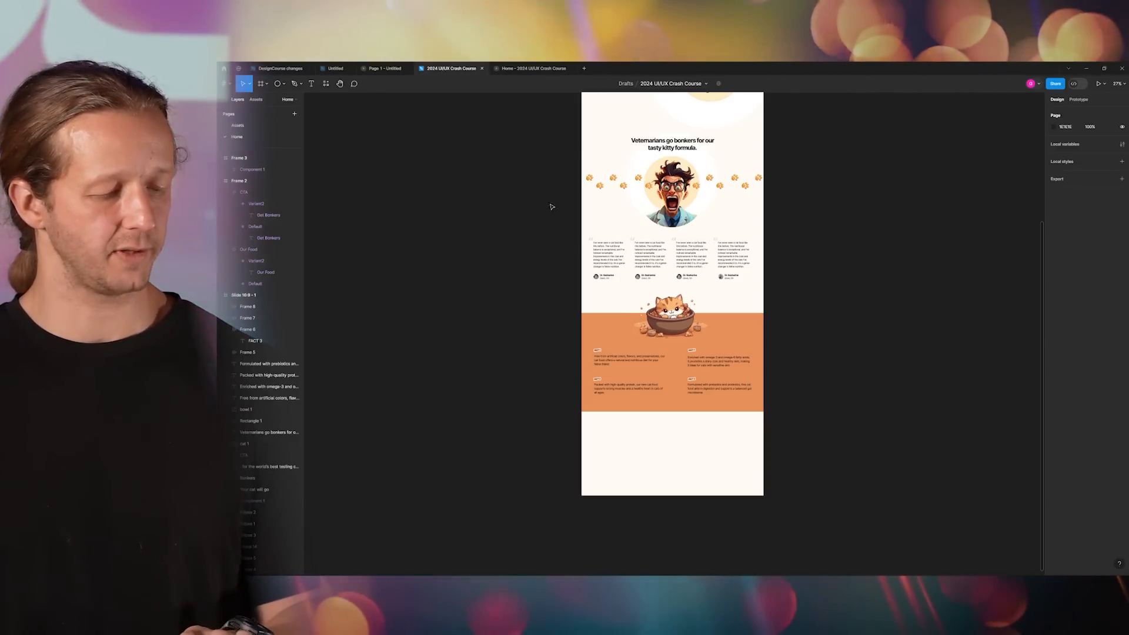
scroll(799, 308, down, 4)
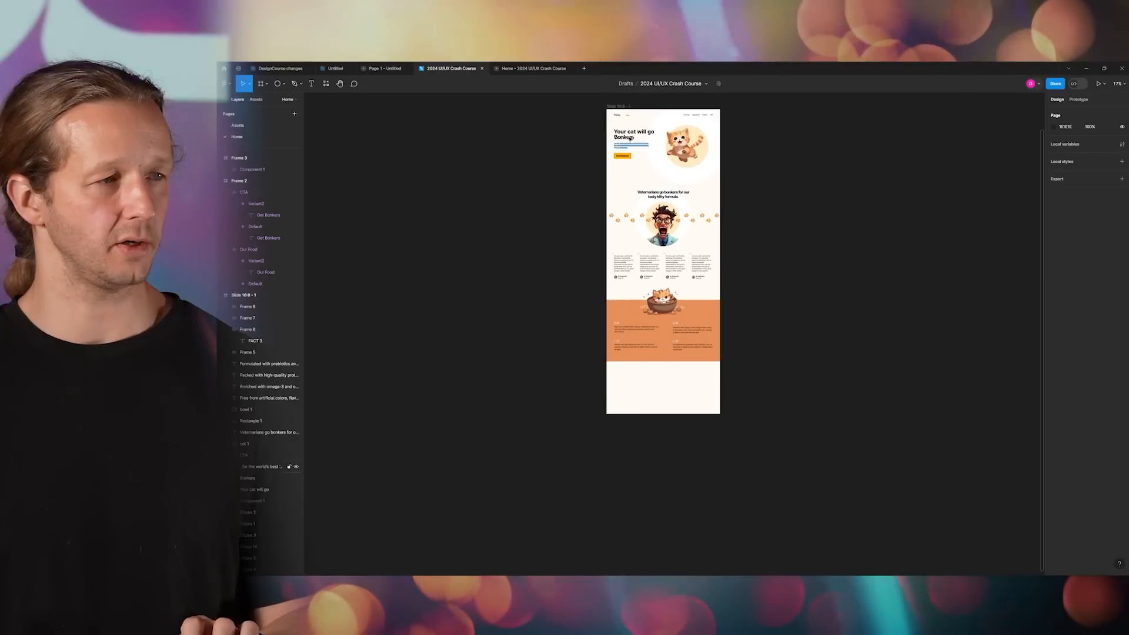
click(649, 374)
drag(664, 415, 663, 510)
click(769, 386)
scroll(764, 382, down, 3)
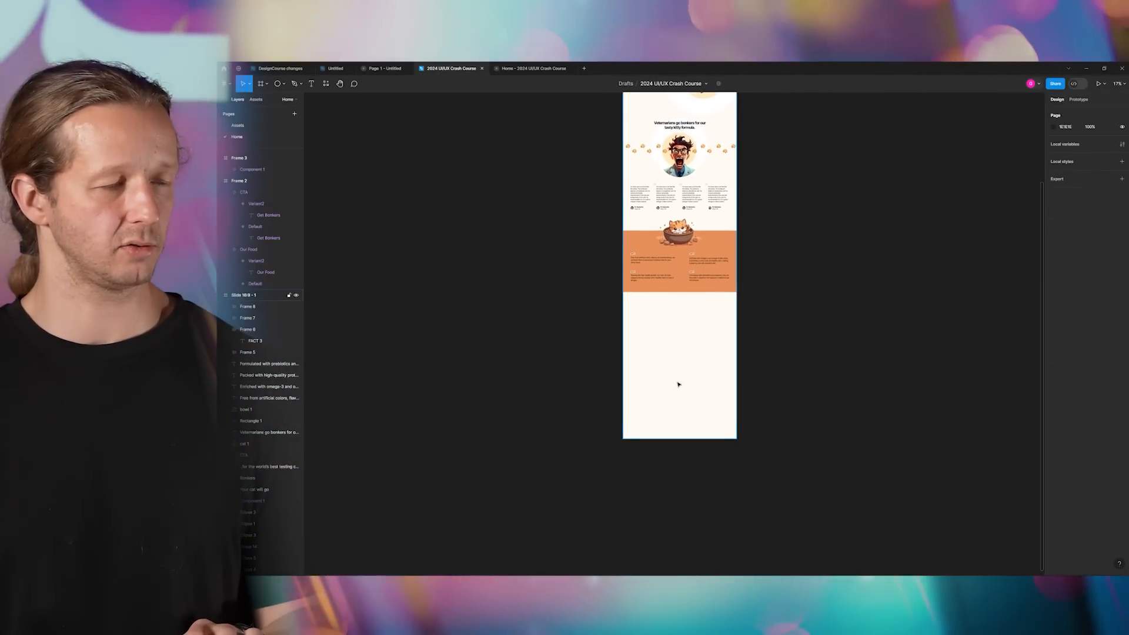
- Duplicate the "Veternarians go bonkers for our tasty kitty formula." heading and place the copy below the orange section
scroll(679, 384, up, 6)
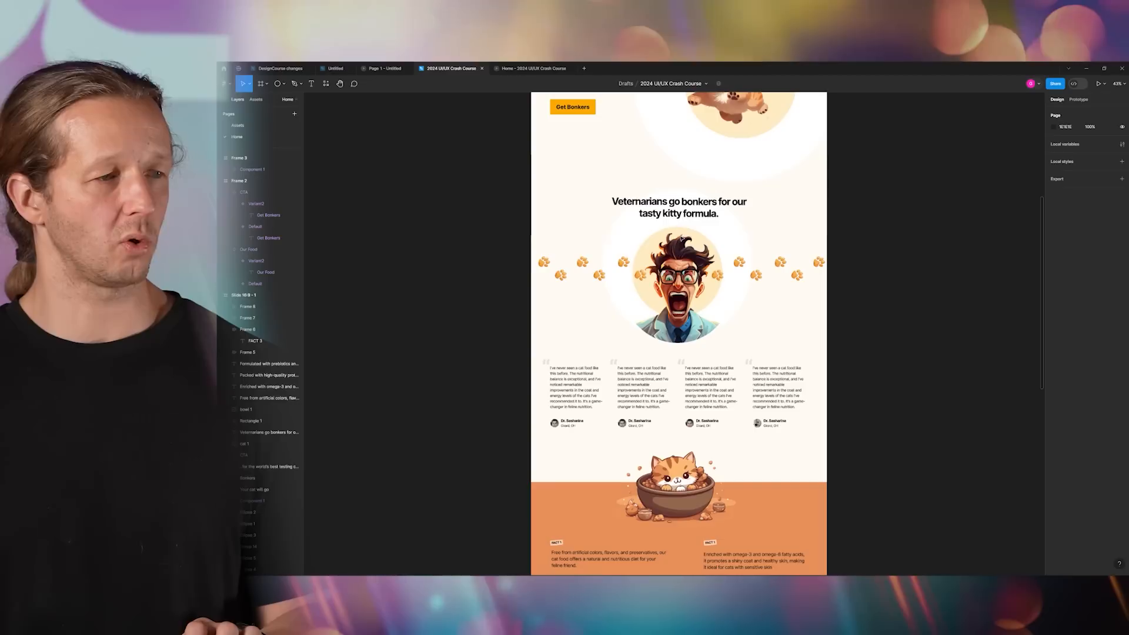
click(677, 211)
drag(697, 360, 685, 284)
drag(658, 140, 721, 433)
drag(723, 434, 662, 292)
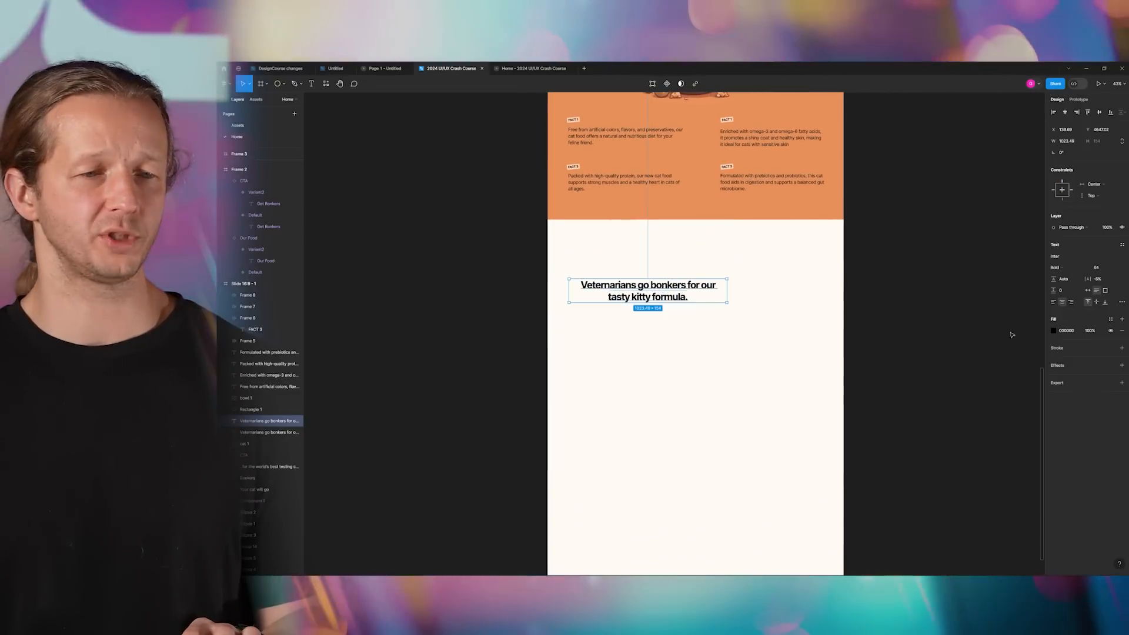
- Right-align the duplicated heading's text and move it to about X 31, Y 4747
click(1054, 302)
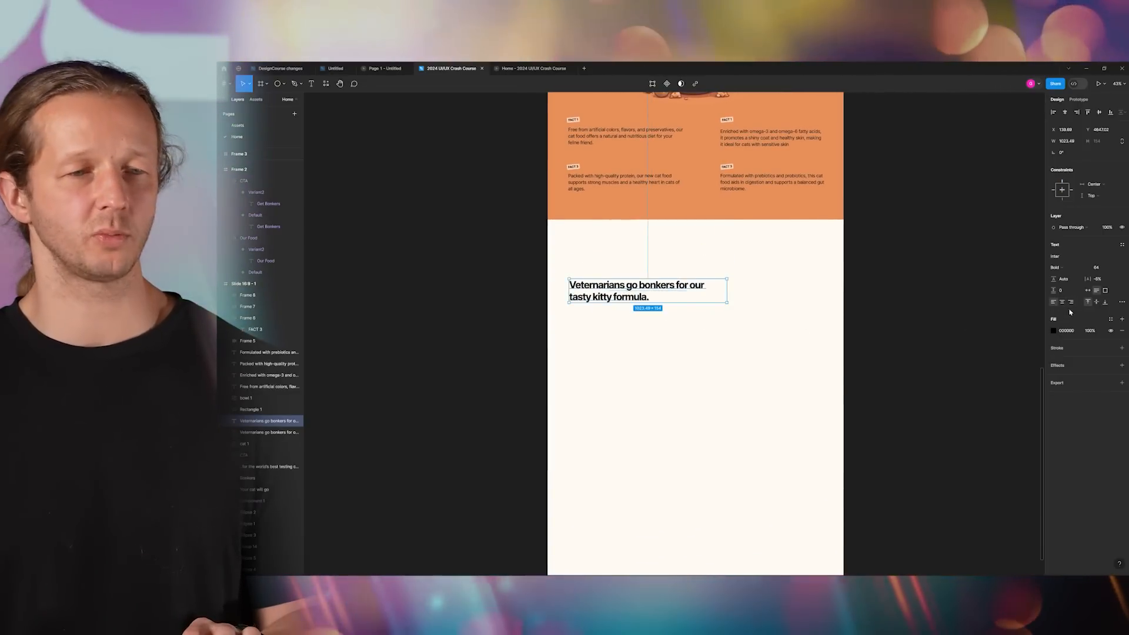
click(1070, 303)
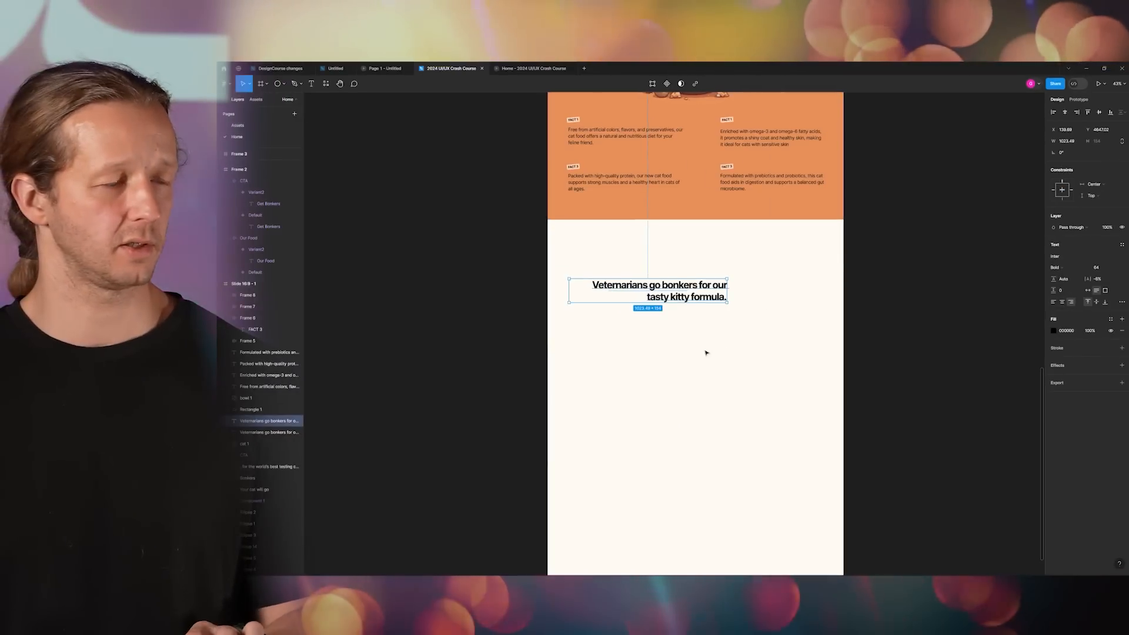
drag(689, 292, 671, 307)
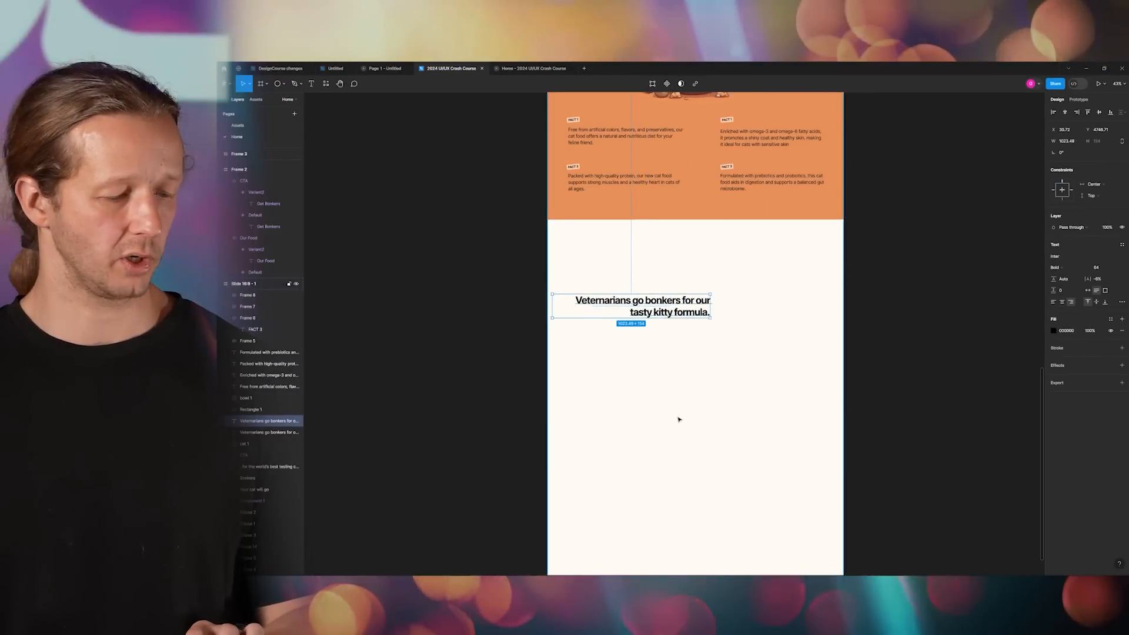
- Replace the duplicated heading's text with "Are you ready to go bonkers?"
scroll(678, 420, up, 1)
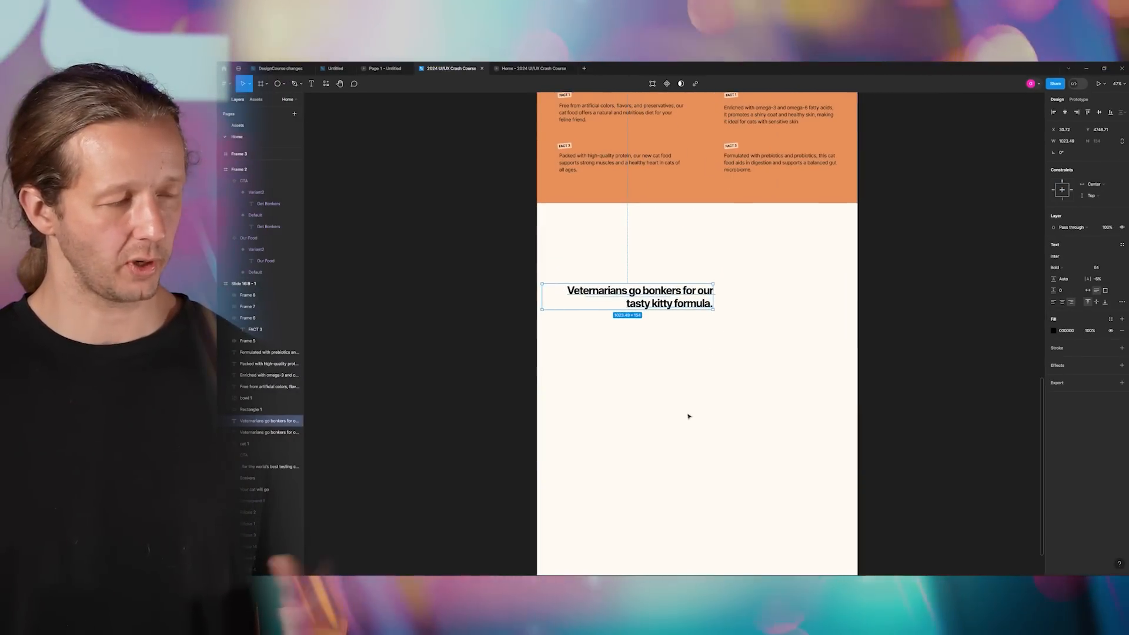
scroll(655, 363, up, 1)
key(super)
click(641, 274)
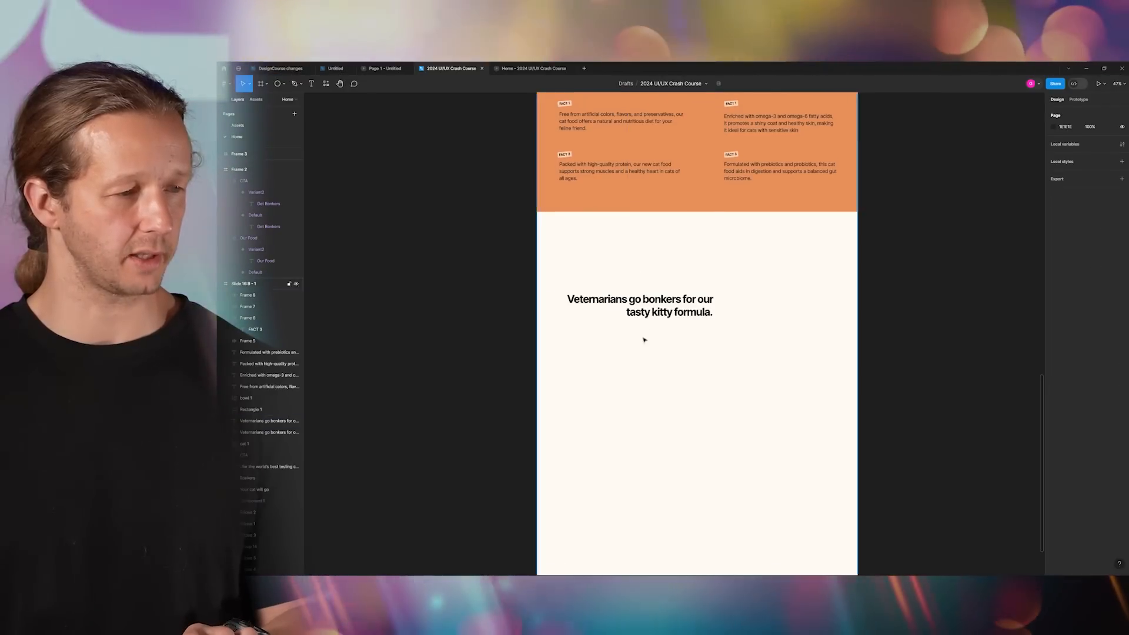
scroll(644, 338, up, 4)
double_click(658, 270)
text(aRE YO)
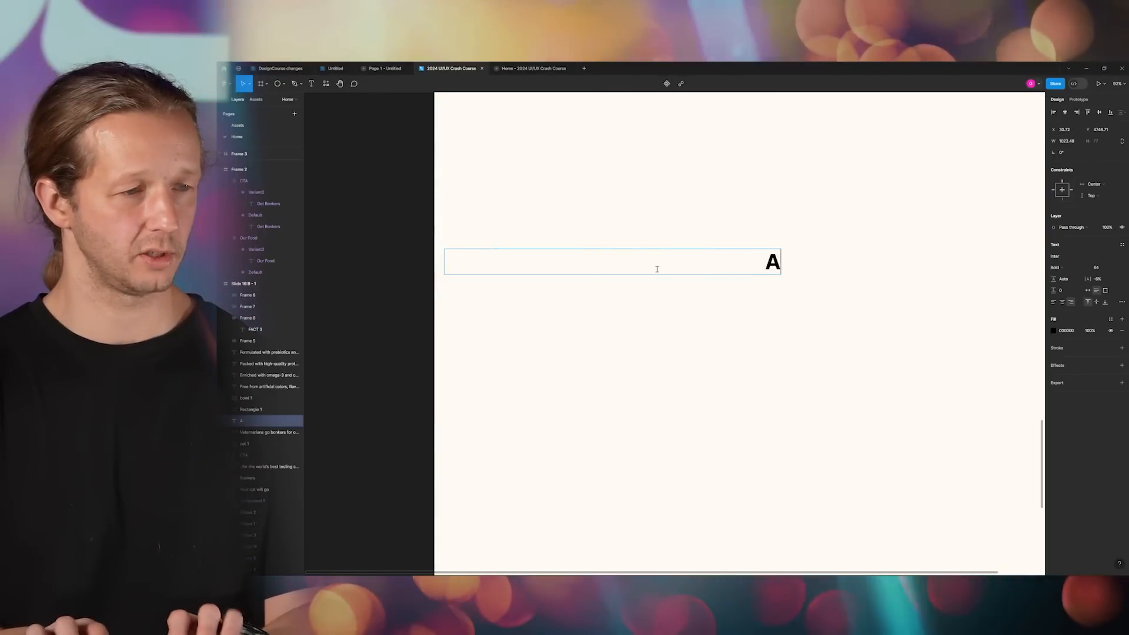
text(Are you ready)
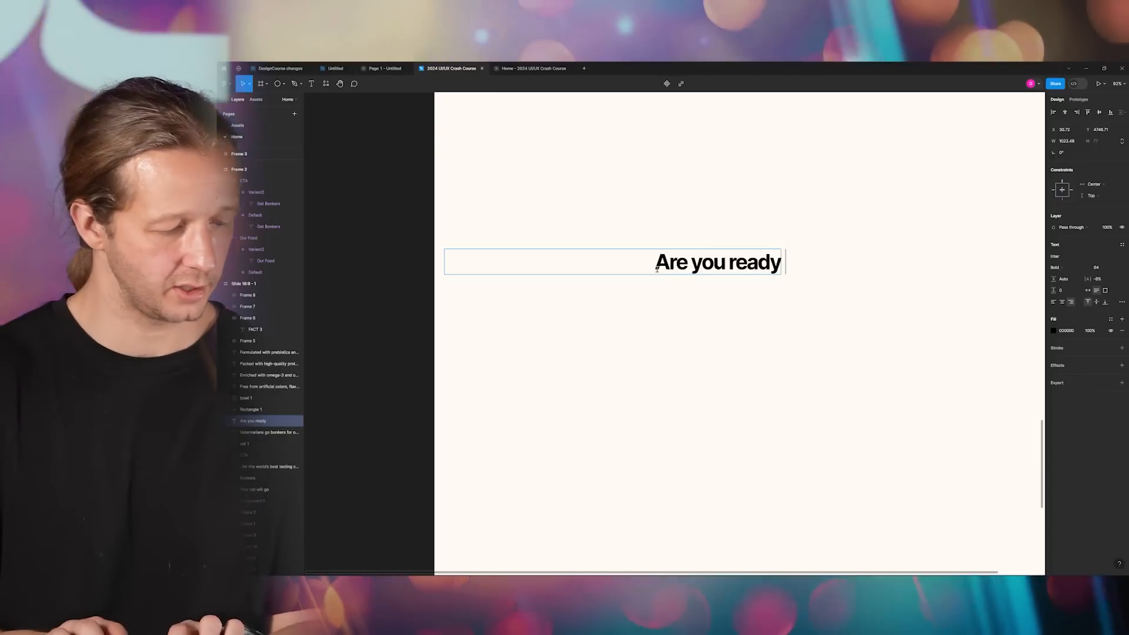
text( to go bonkers?)
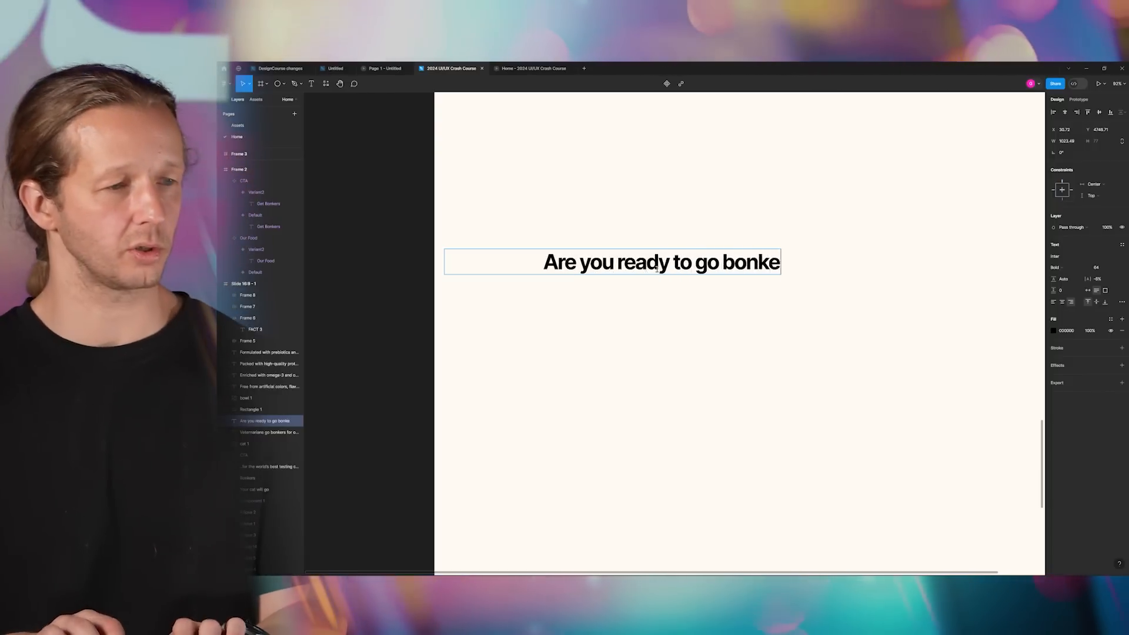
key(Escape)
- Narrow the new heading's box to about 502 wide so it wraps onto two lines, and place it left of the page's centre
drag(782, 269, 765, 292)
scroll(764, 292, down, 5)
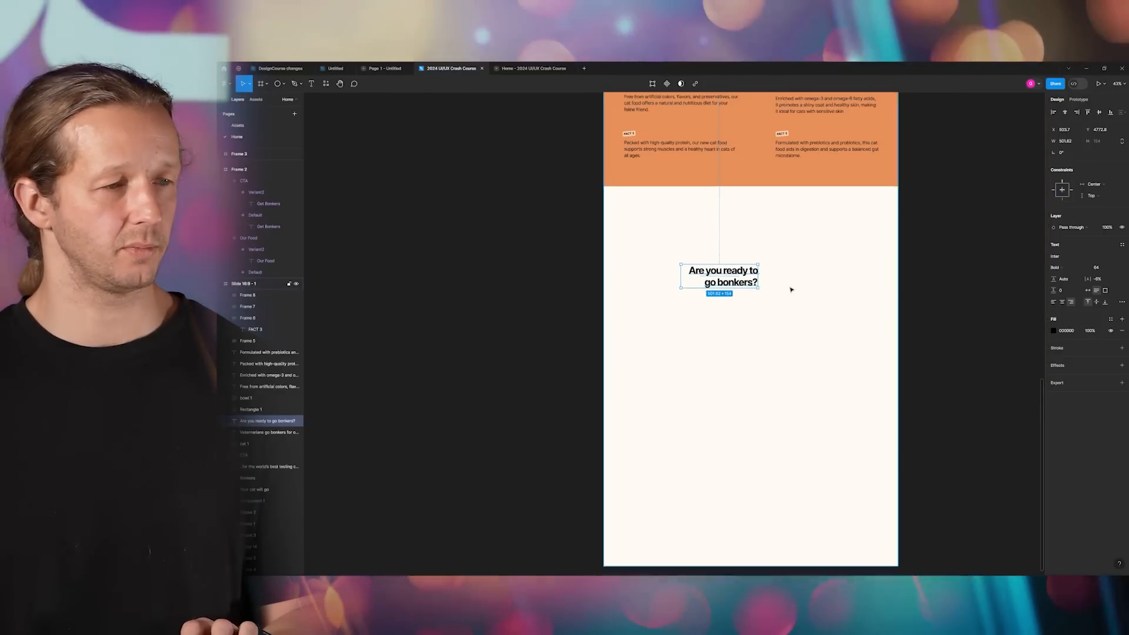
scroll(789, 285, up, 5)
drag(766, 282, 718, 308)
drag(636, 313, 565, 271)
click(572, 157)
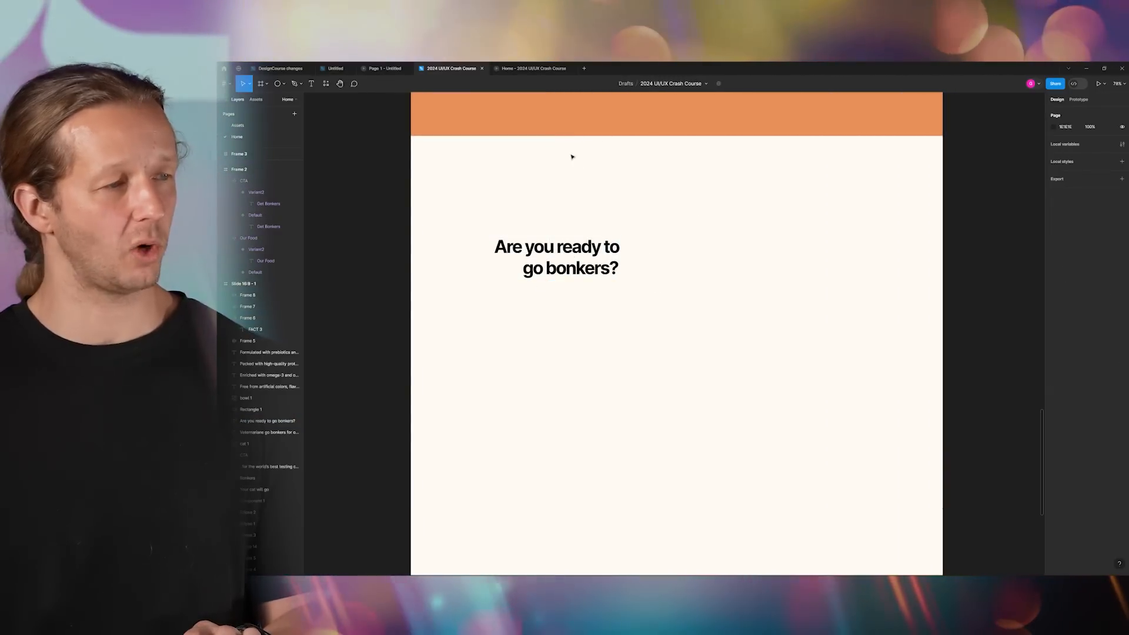
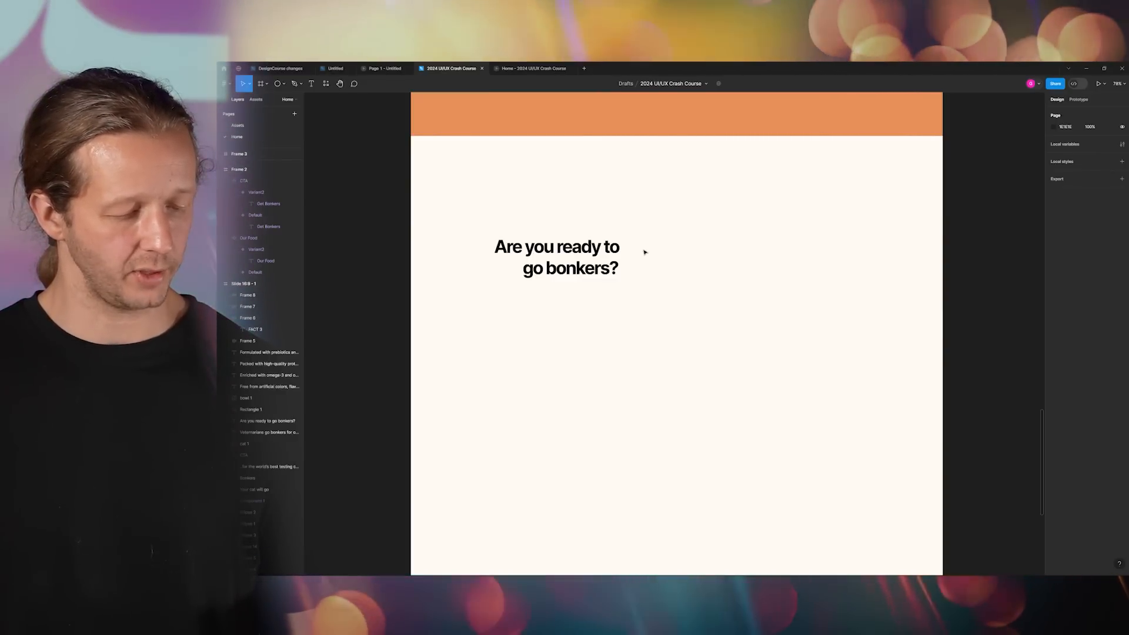
- Duplicate the hero's Get Bonkers button and place the copy beside the "Are you ready to go bonkers?" heading
scroll(652, 239, down, 10)
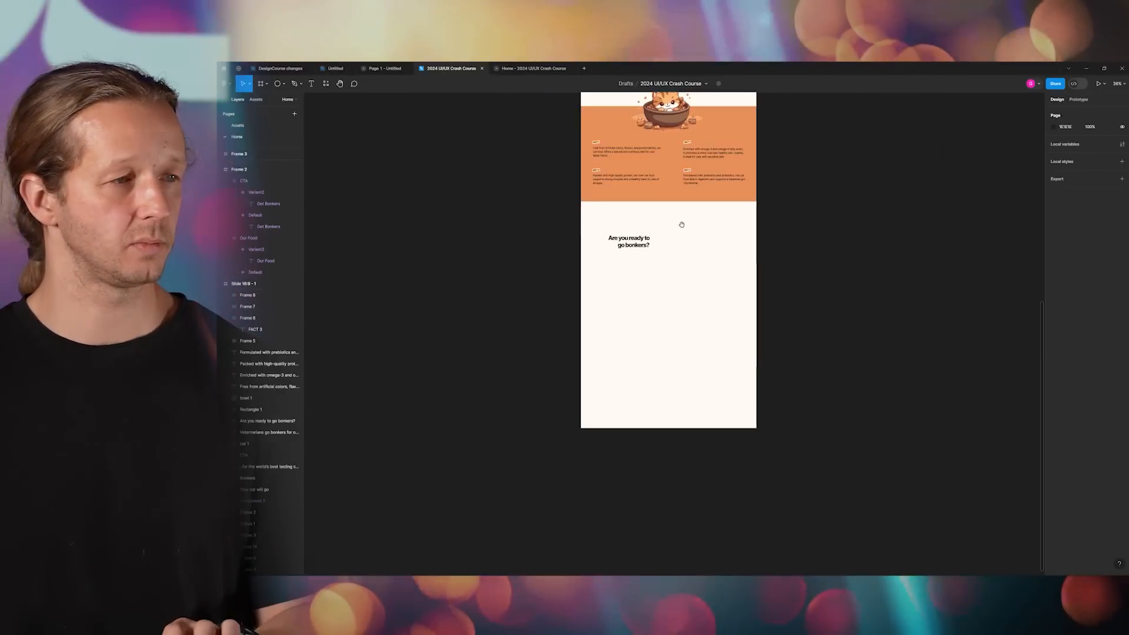
scroll(613, 156, up, 3)
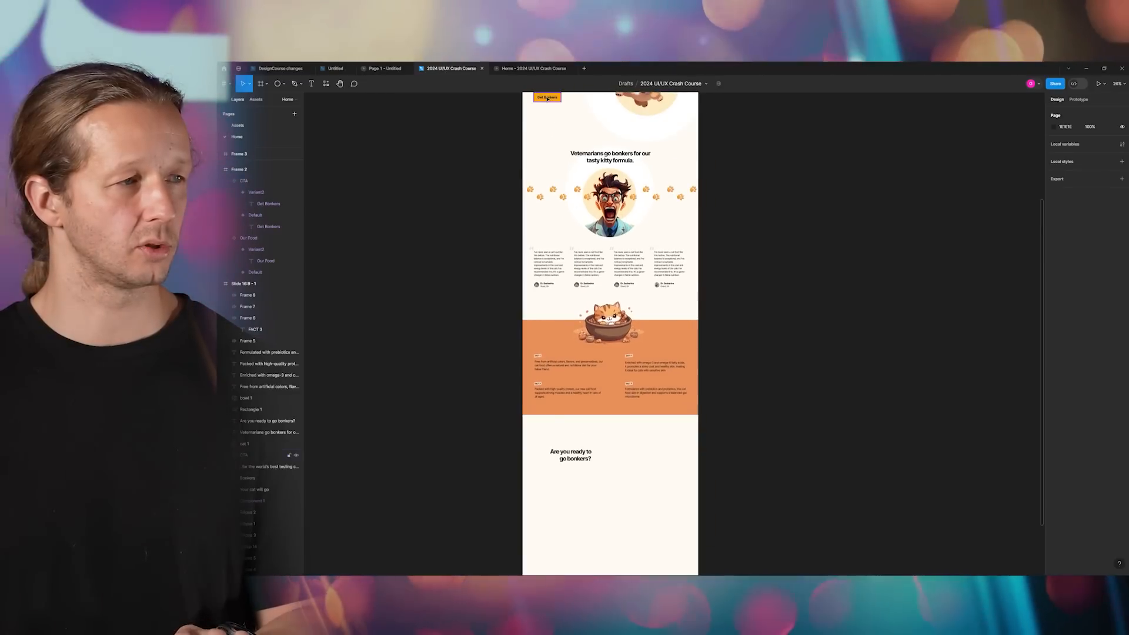
click(562, 132)
drag(563, 135, 625, 463)
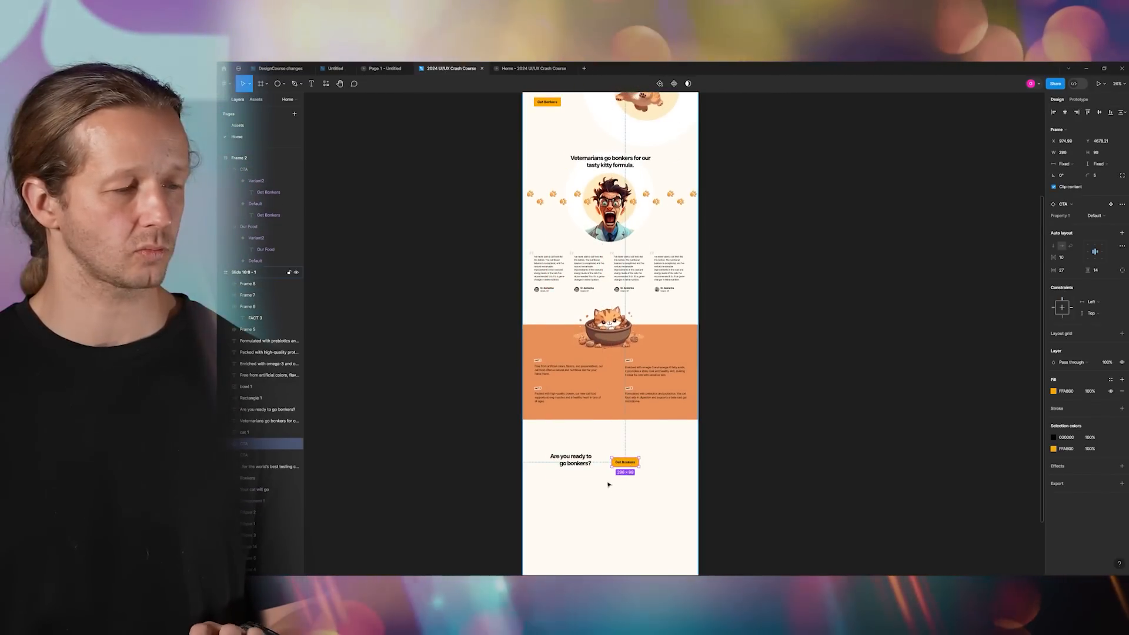
scroll(609, 470, up, 10)
scroll(589, 291, down, 5)
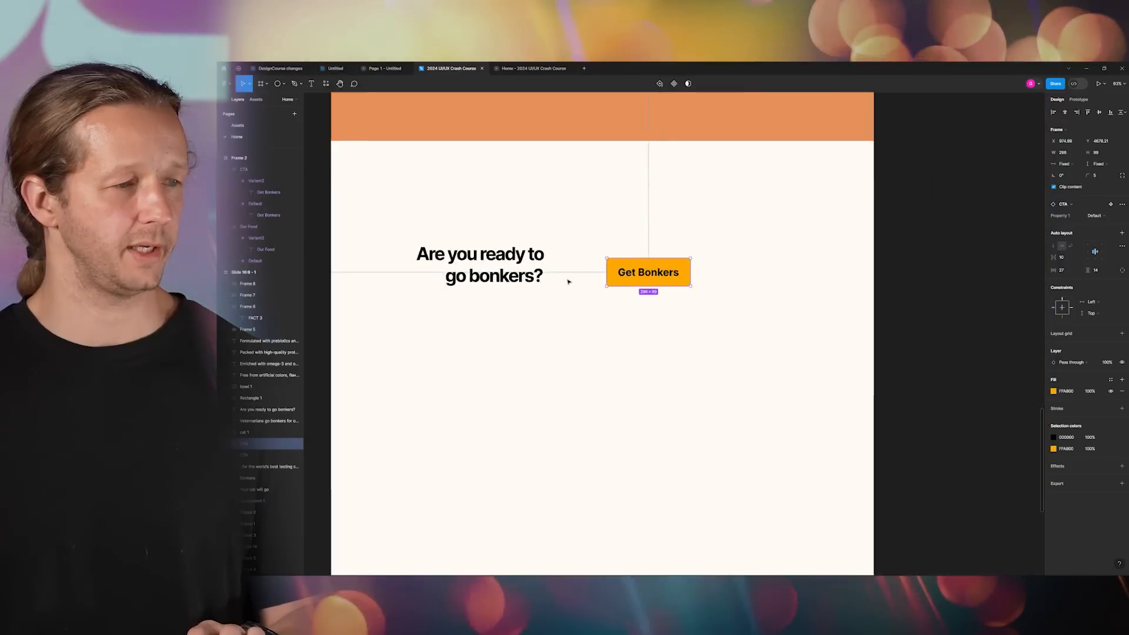
- Group the closing heading with its Get Bonkers button and centre the group horizontally on the page
drag(504, 233, 625, 271)
key(ctrl+g)
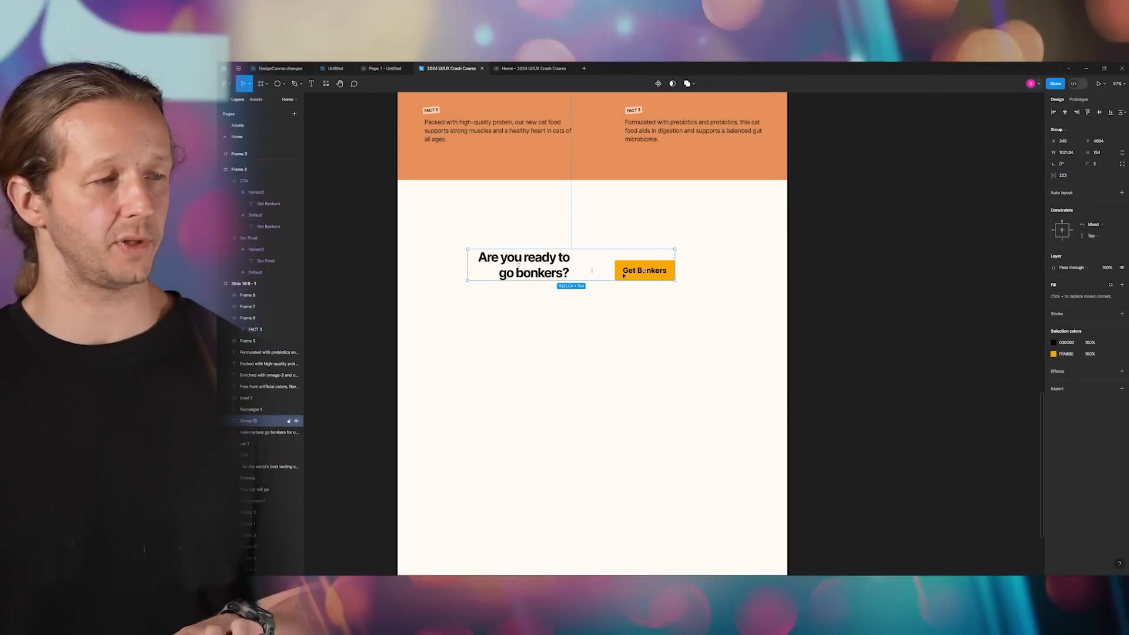
click(1066, 114)
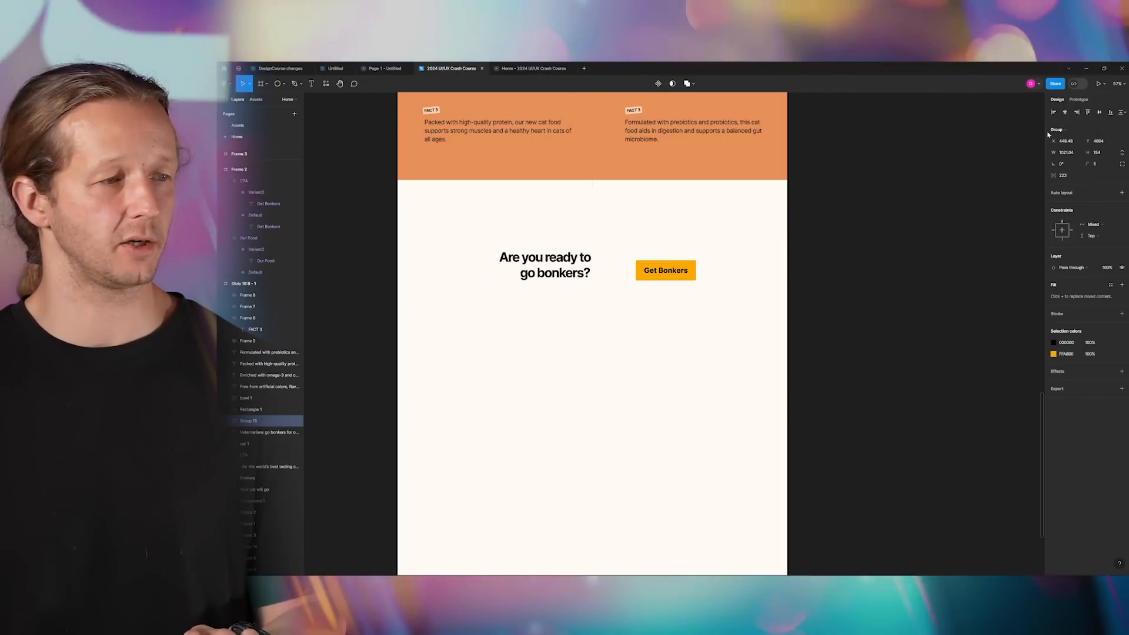
click(850, 257)
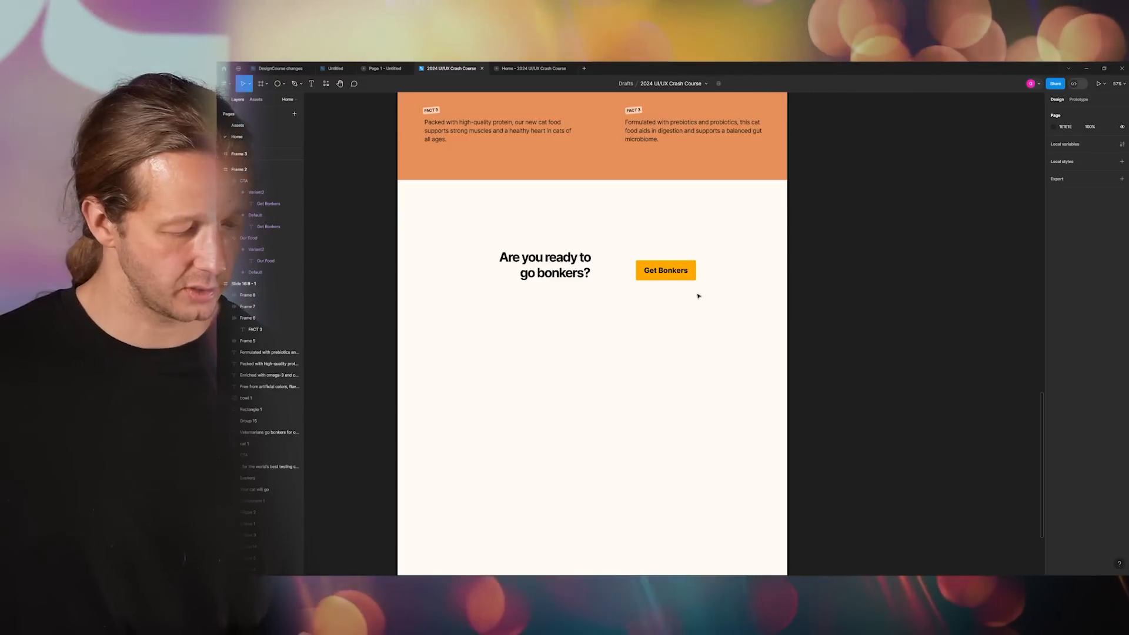
- Copy the friskay logo from the page header into the closing section, above the heading and flush with its right edge
scroll(614, 310, down, 5)
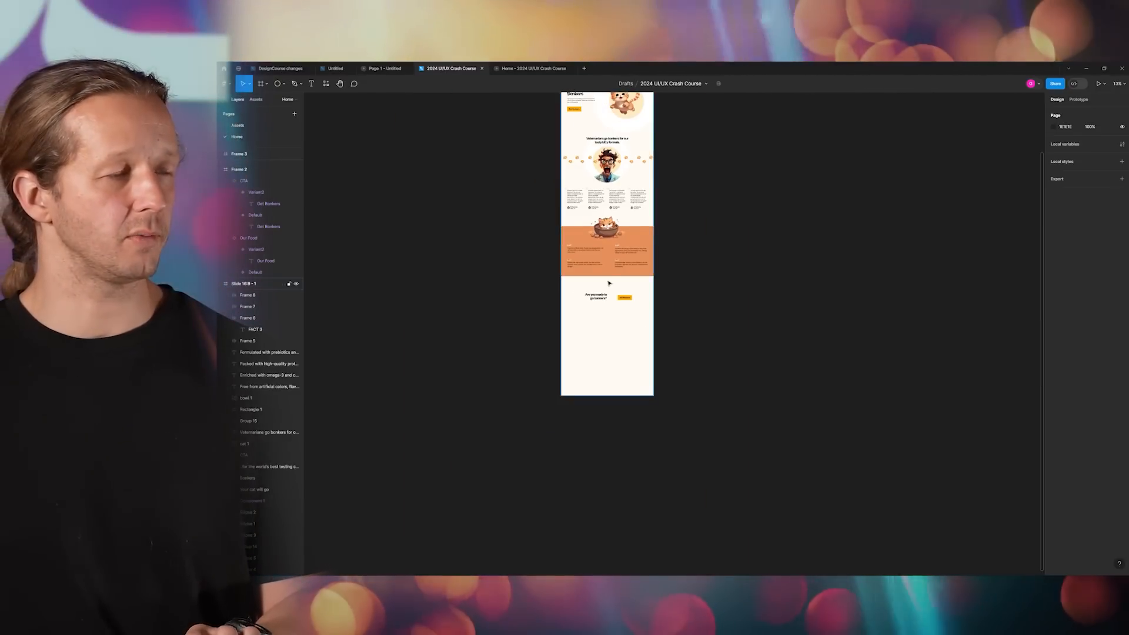
scroll(609, 283, down, 3)
scroll(585, 186, up, 8)
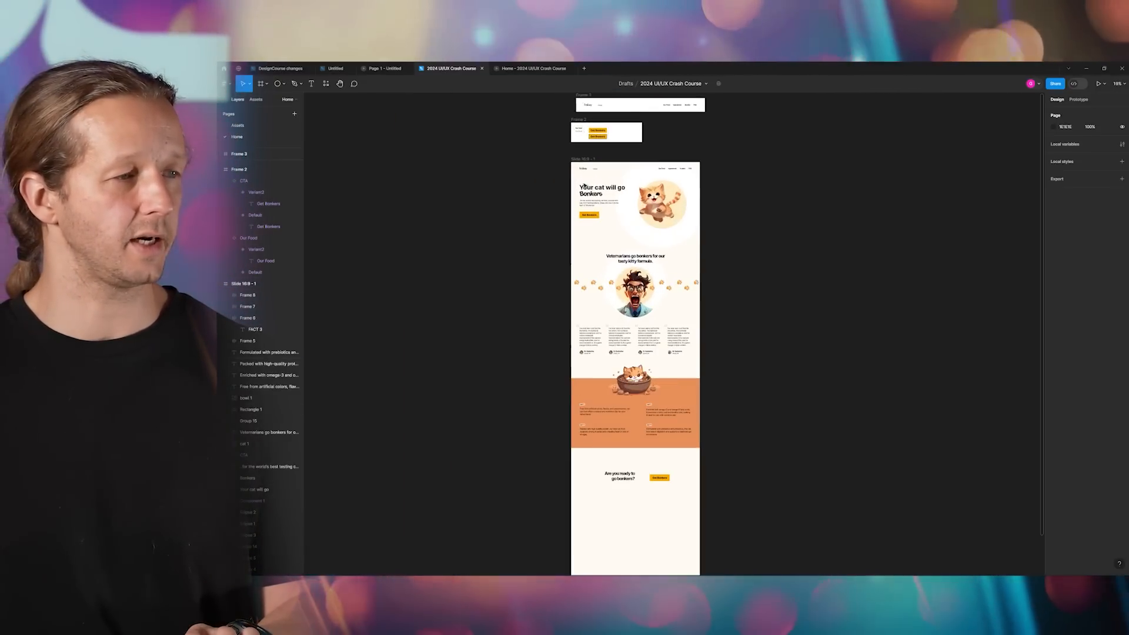
click(585, 149)
double_click(586, 149)
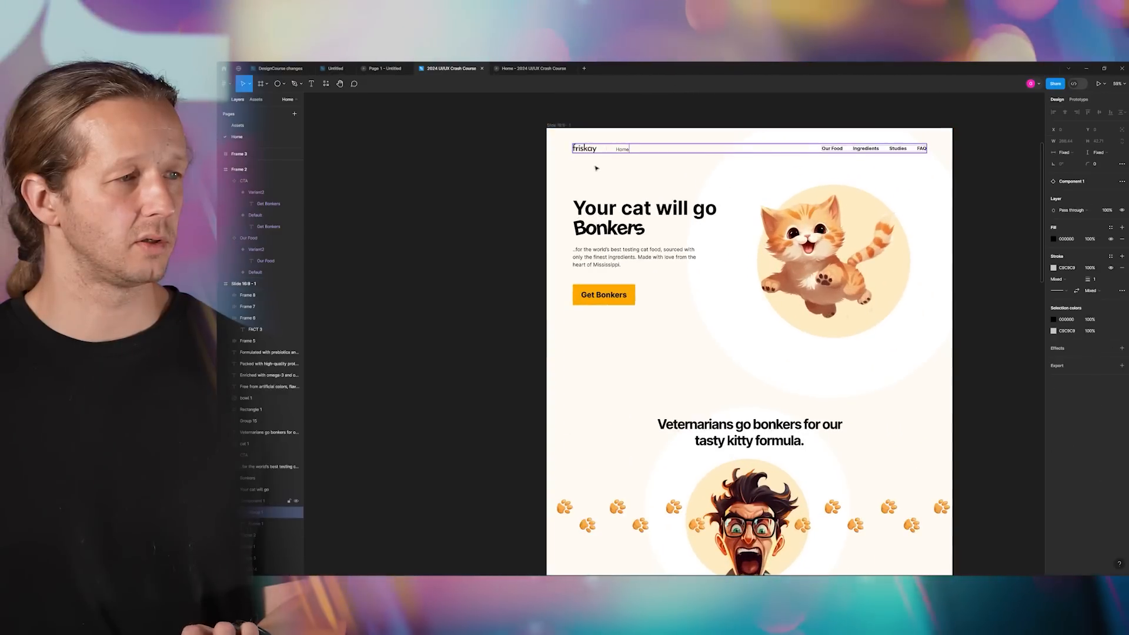
scroll(591, 158, down, 4)
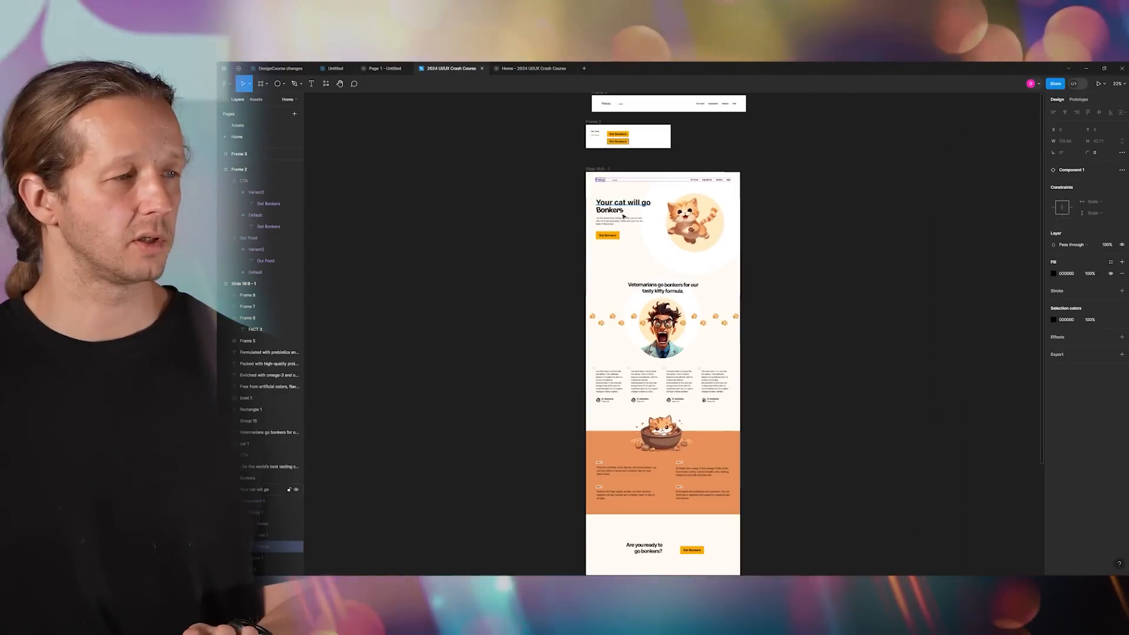
scroll(659, 339, down, 5)
scroll(659, 339, up, 6)
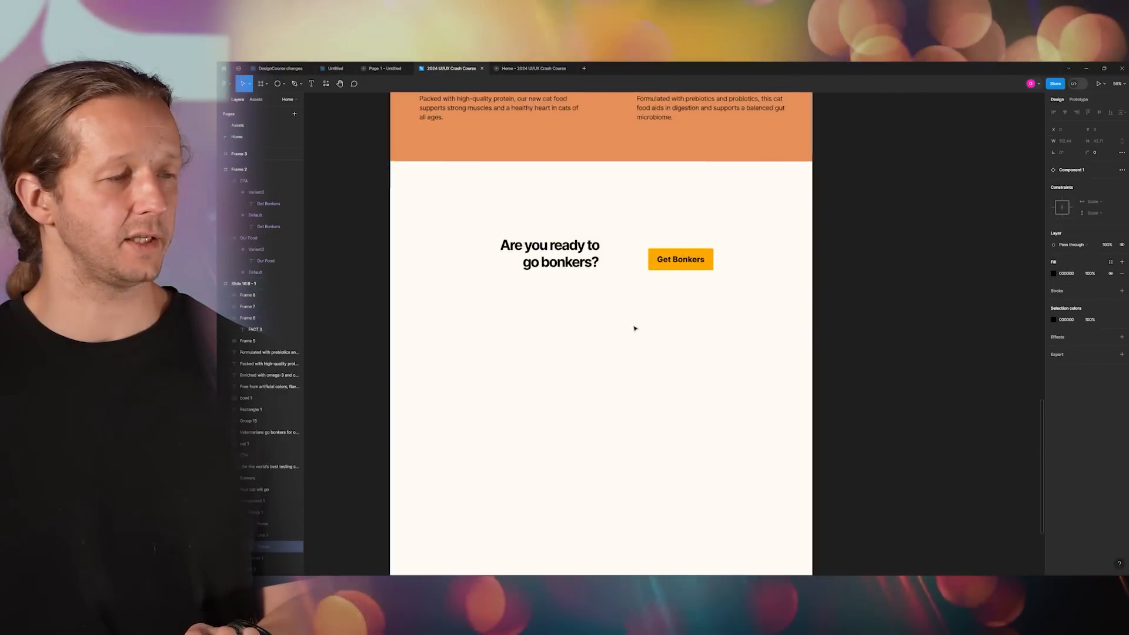
key(ctrl+v)
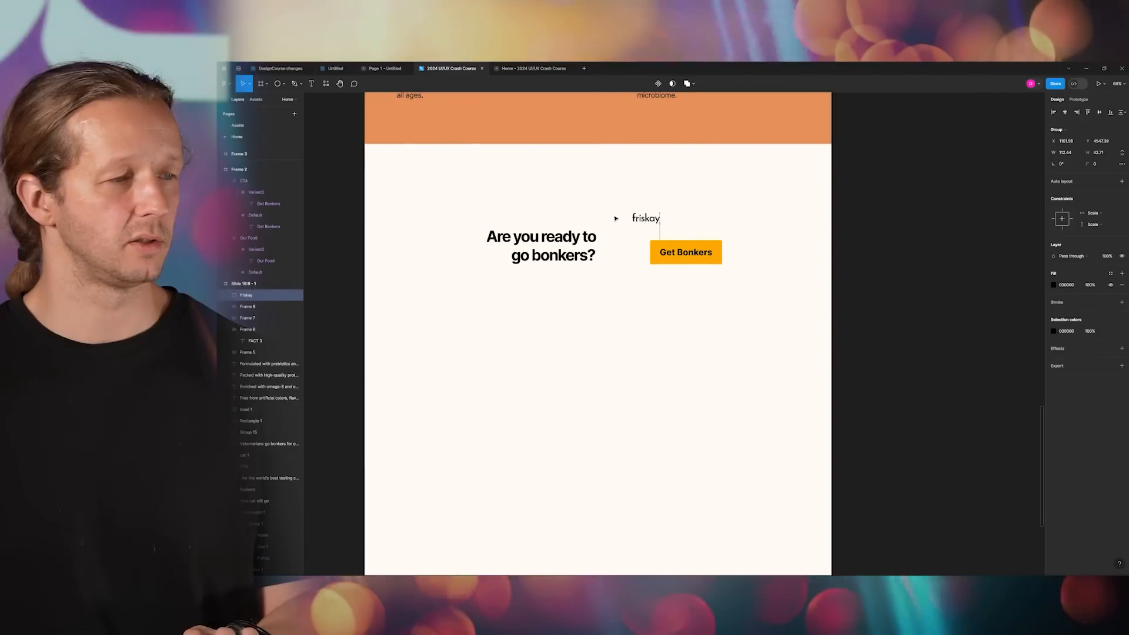
drag(501, 189, 584, 280)
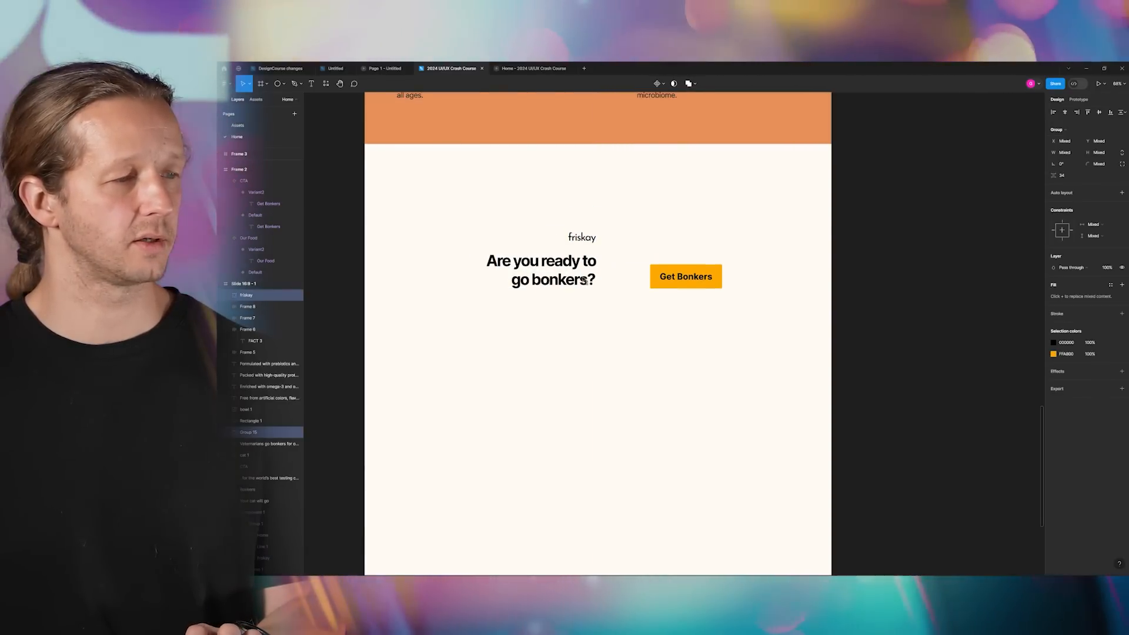
click(622, 323)
- Align the closing button's lower edge with the heading's, and shift the logo, heading and button slightly left together
double_click(694, 284)
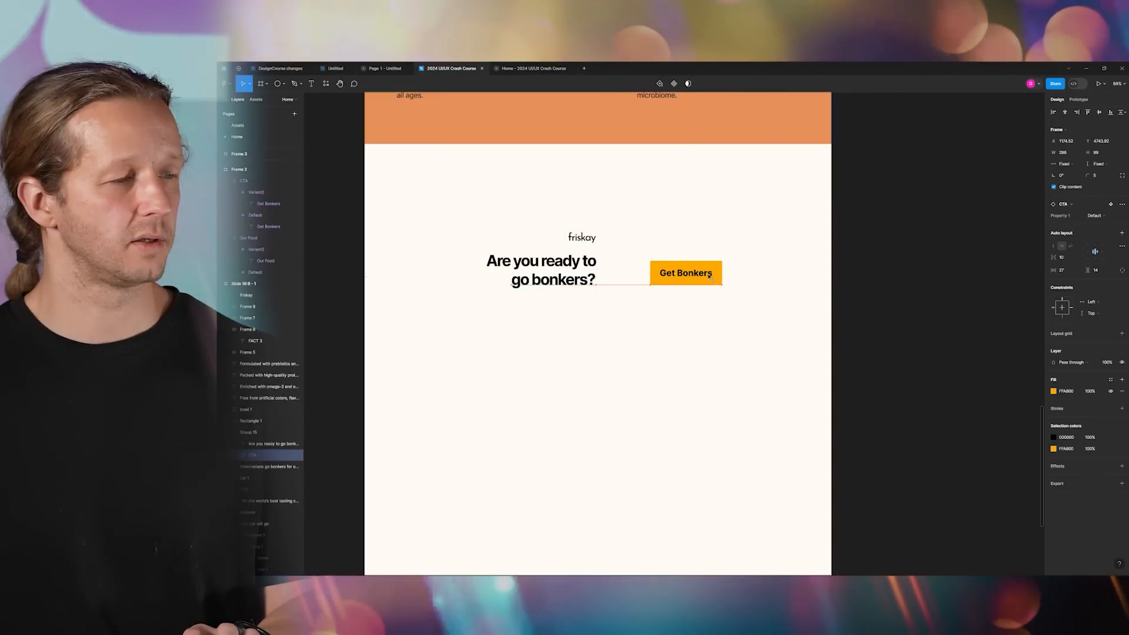
click(733, 323)
drag(724, 195, 493, 321)
drag(554, 279, 532, 280)
click(670, 207)
drag(496, 219, 652, 279)
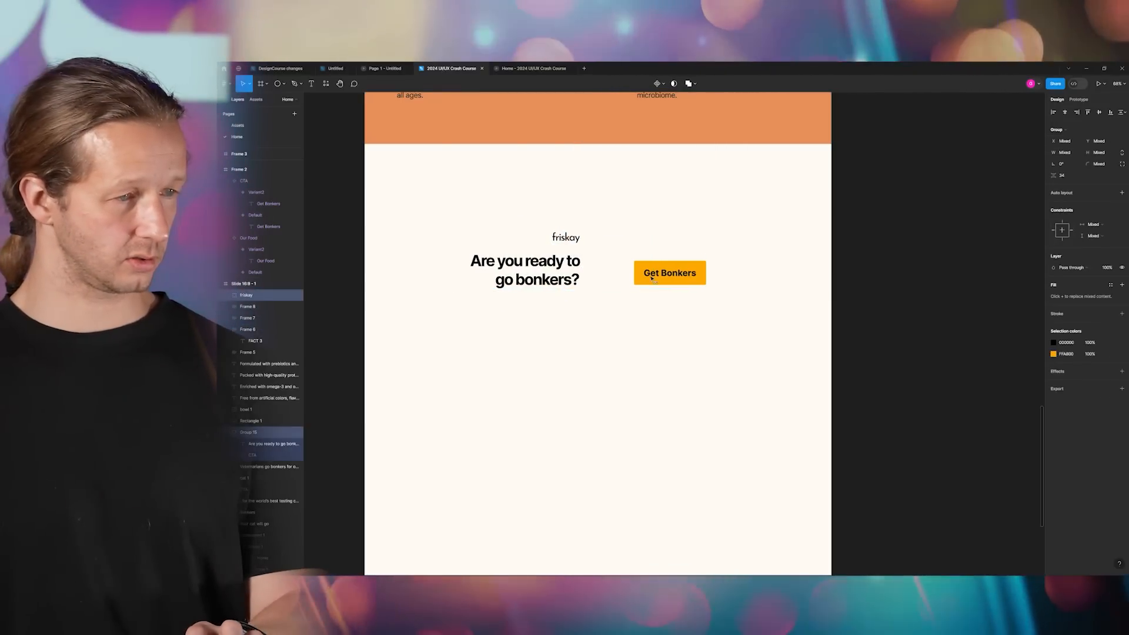
click(645, 212)
- Draw a full-width footer rectangle about 1920 by 455 below the closing section
scroll(646, 212, down, 5)
scroll(654, 237, down, 3)
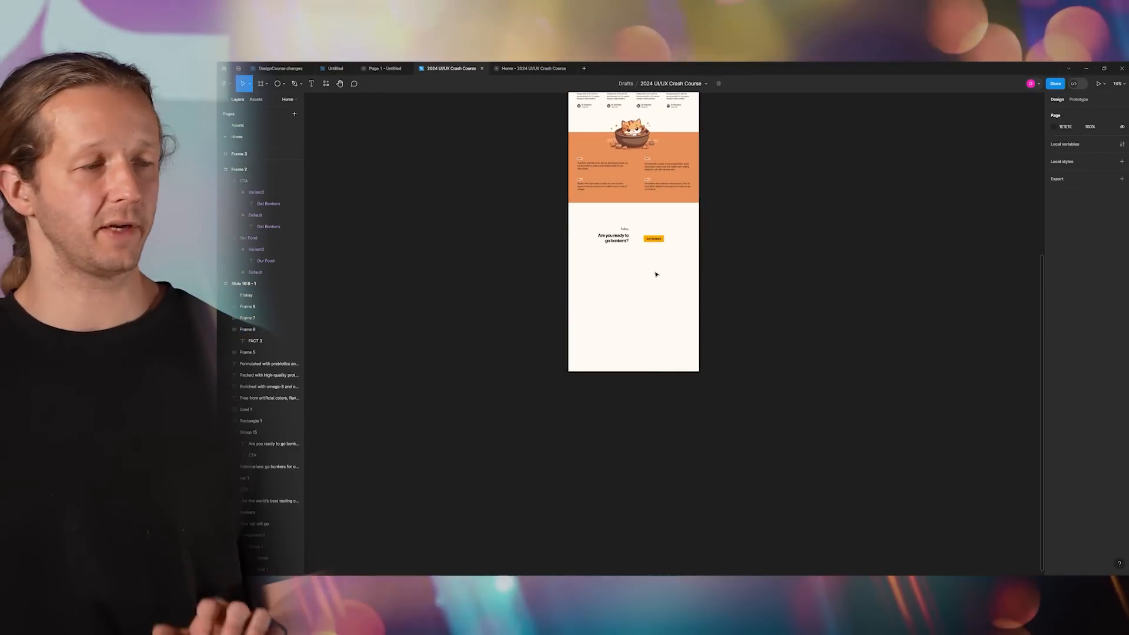
scroll(616, 280, up, 4)
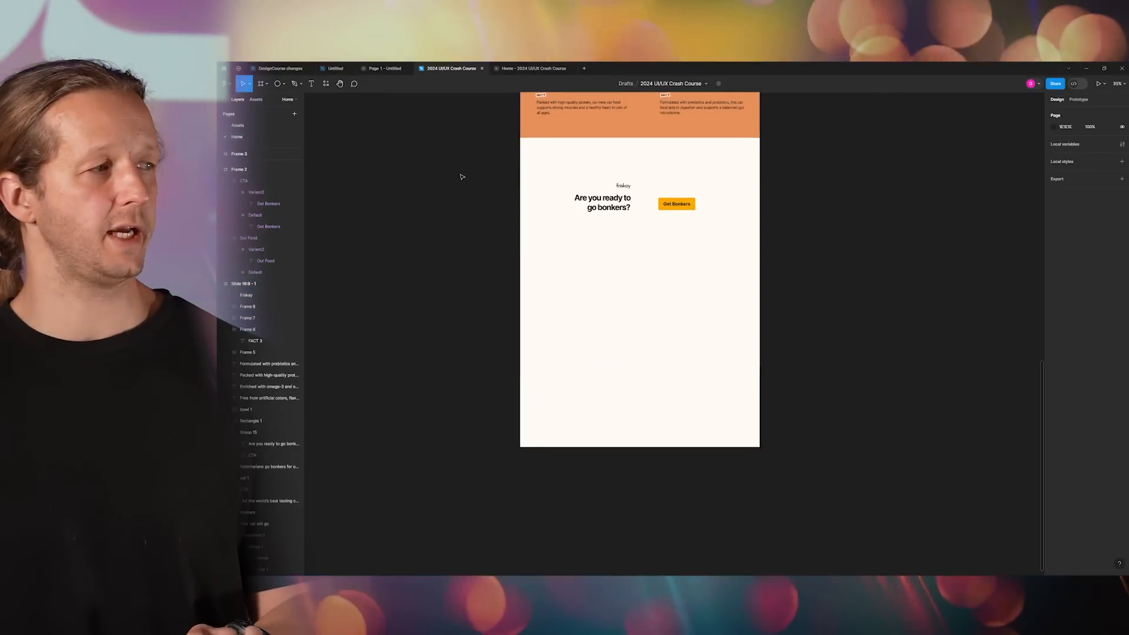
click(279, 88)
click(263, 102)
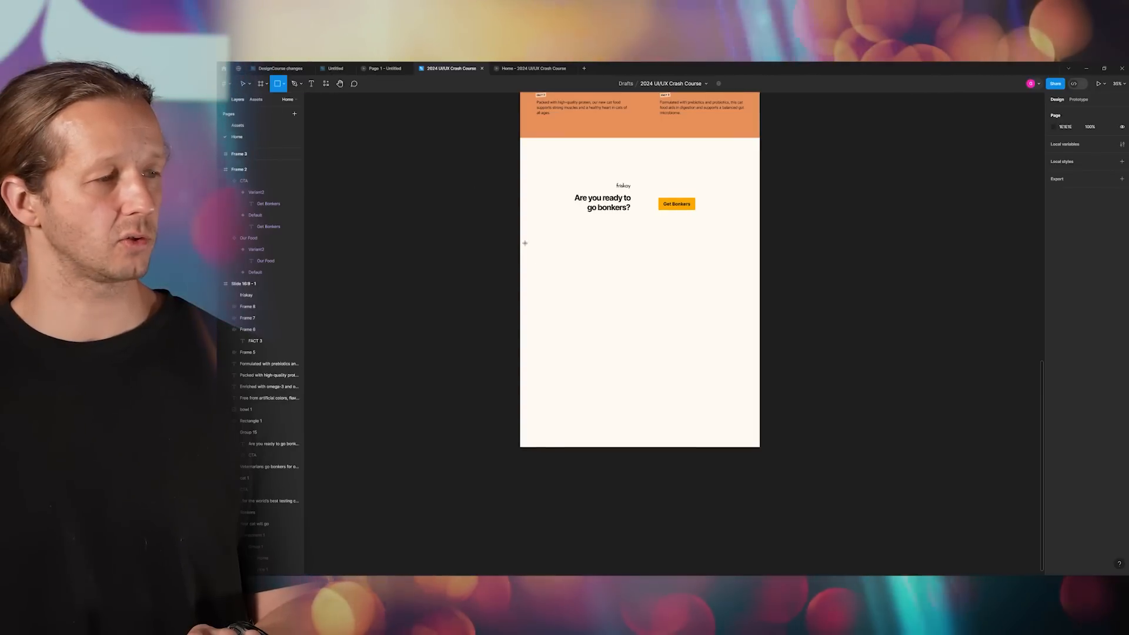
drag(520, 245, 760, 302)
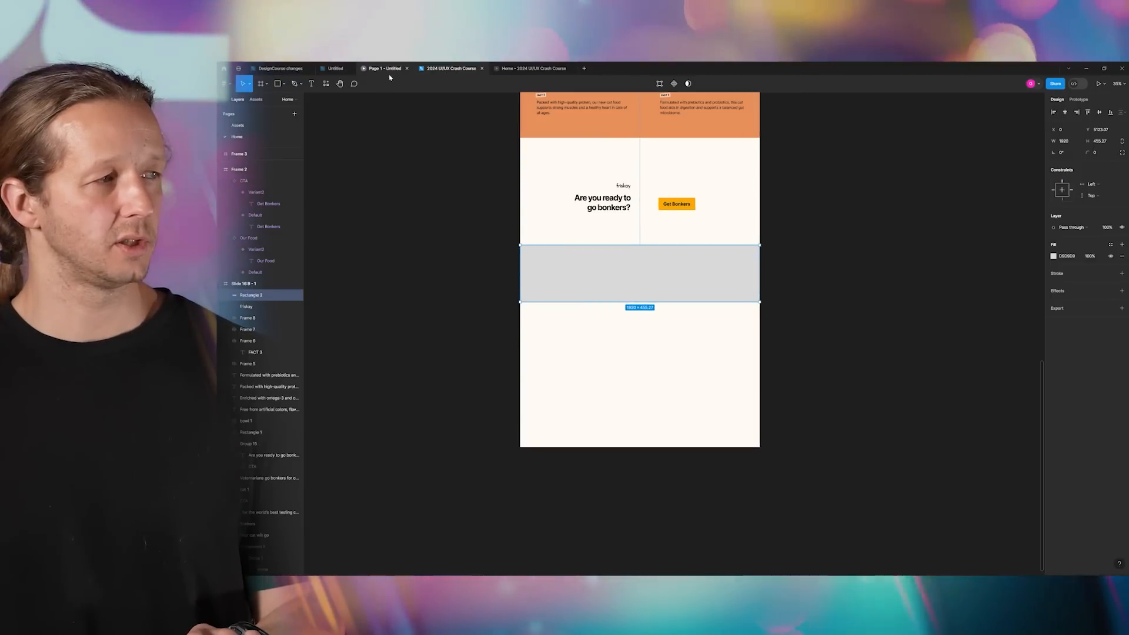
- Fill the footer rectangle with a more saturated light peach tint of the page's sampled cream background
scroll(606, 246, up, 5)
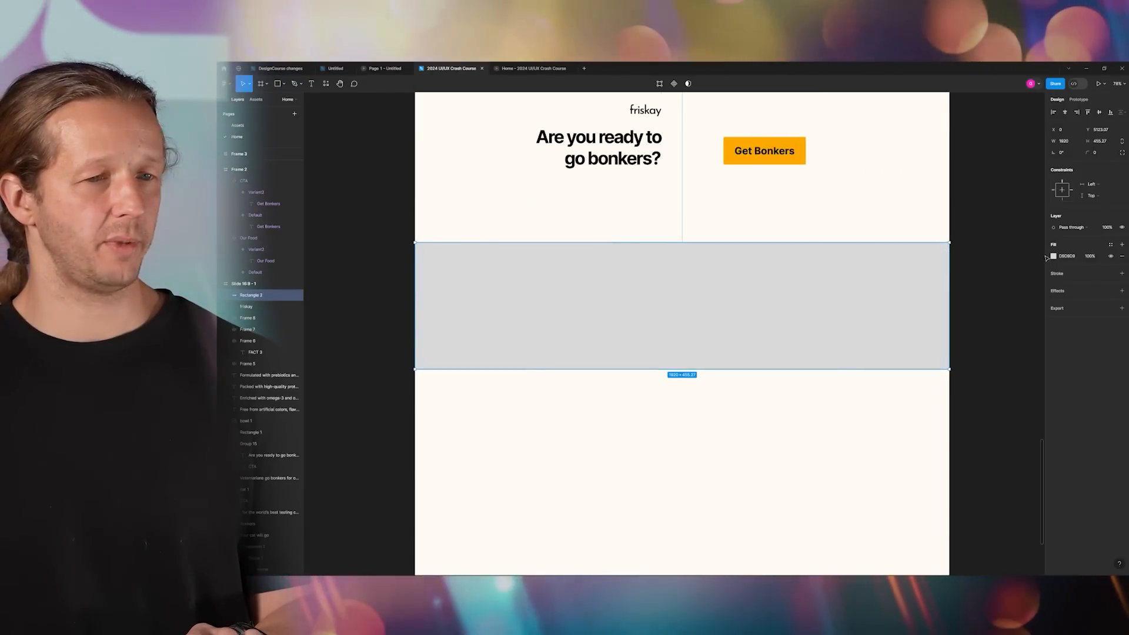
click(1052, 256)
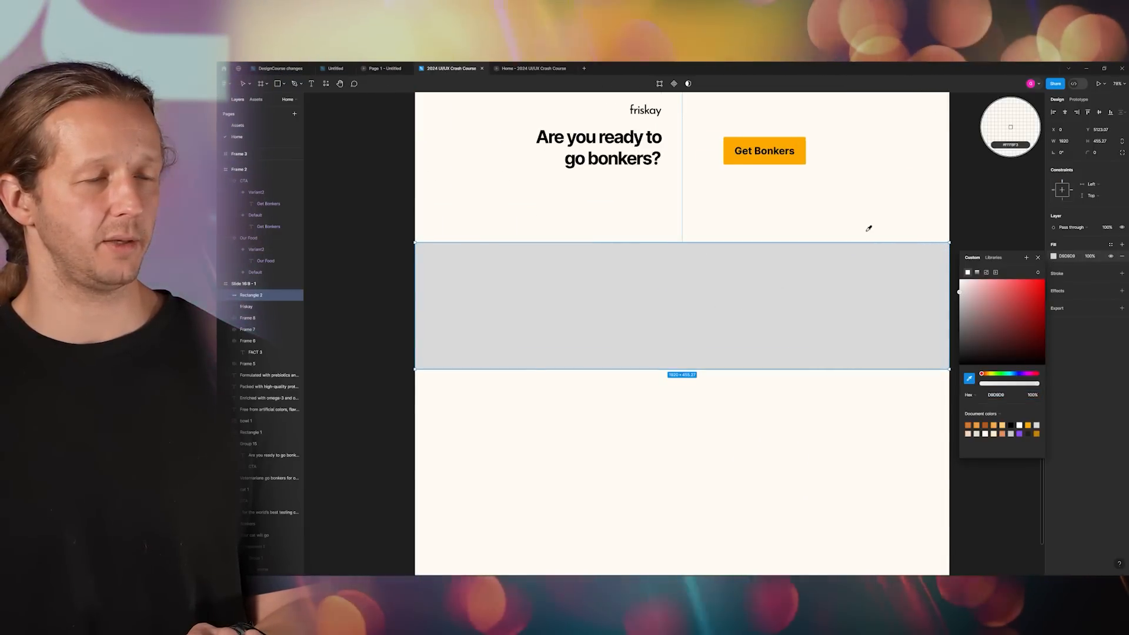
click(873, 240)
click(975, 287)
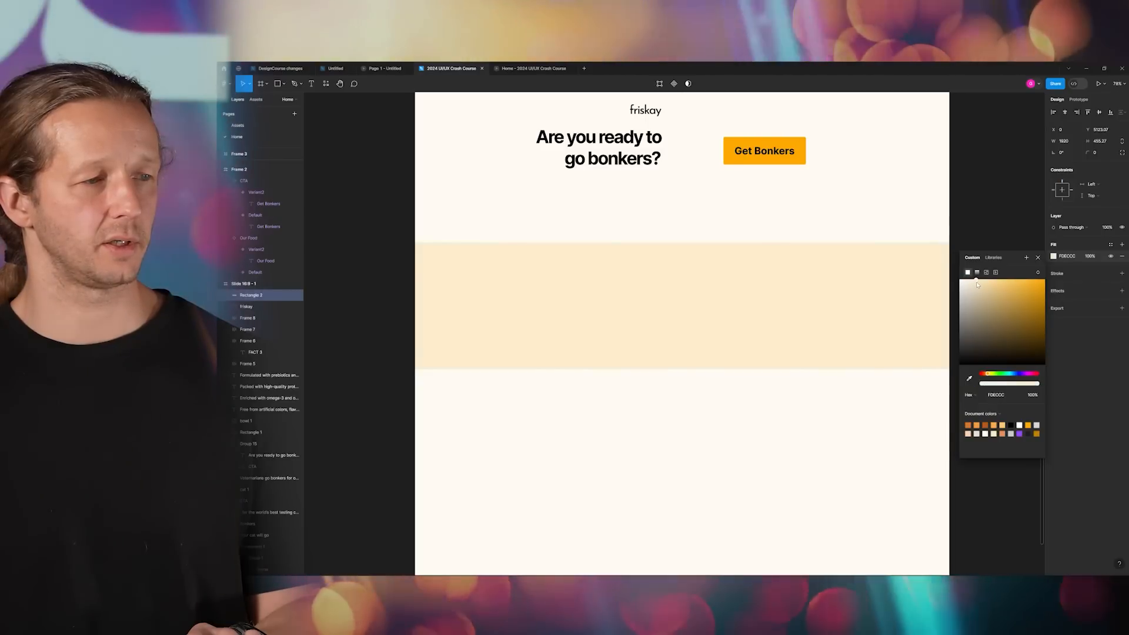
drag(978, 285, 980, 284)
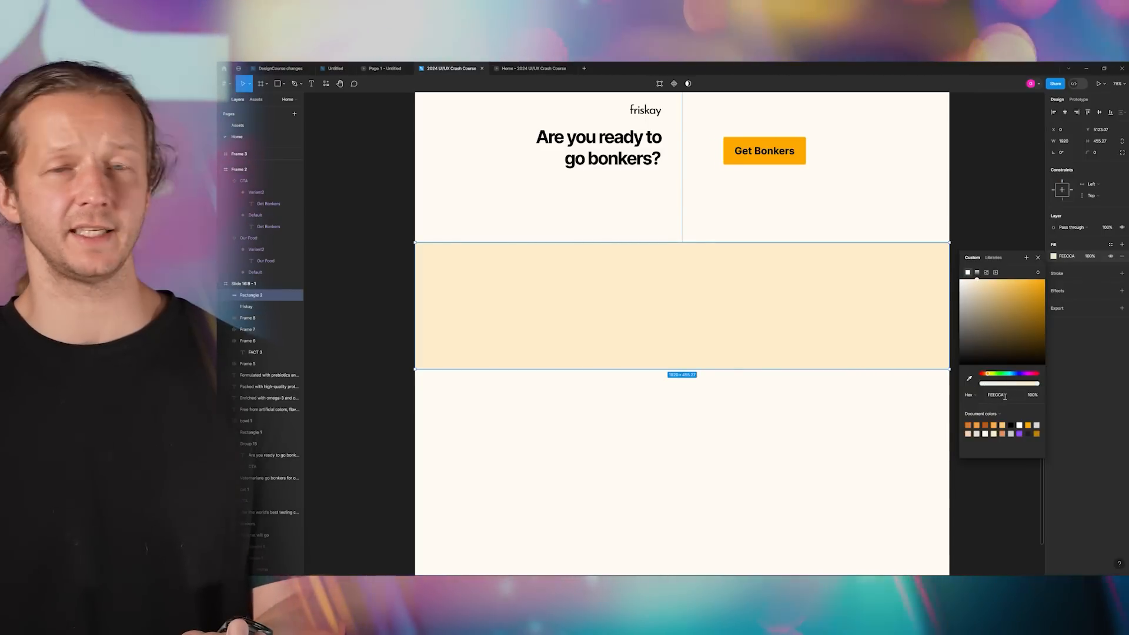
click(988, 206)
- Shorten the page frame so it ends at the footer rectangle's lower edge
scroll(982, 219, down, 5)
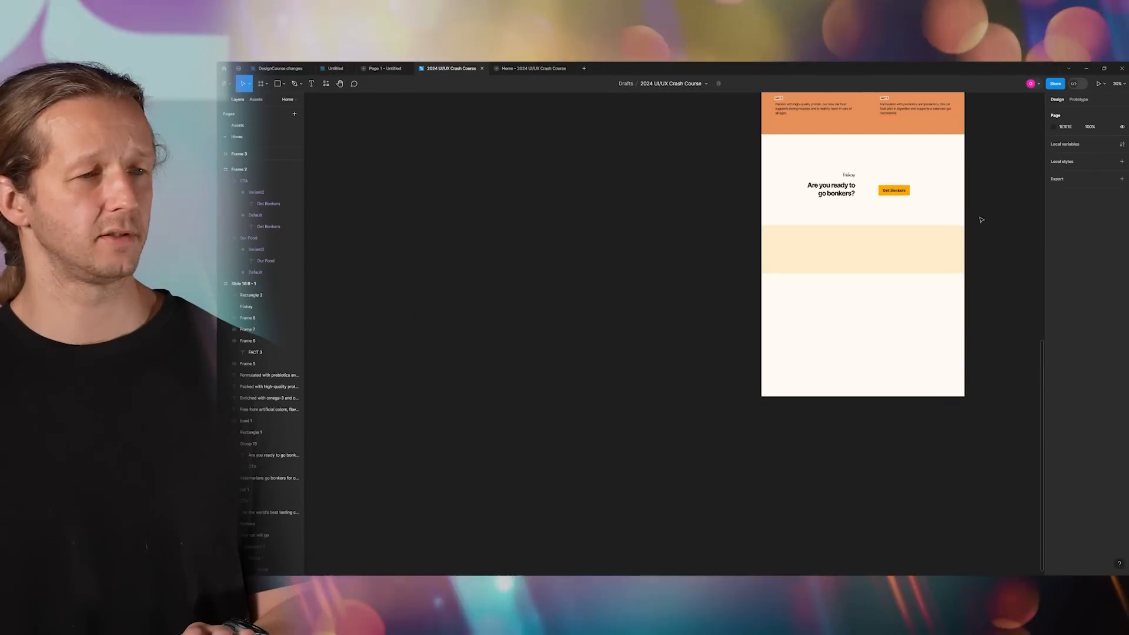
scroll(981, 219, down, 1)
drag(981, 185, 745, 299)
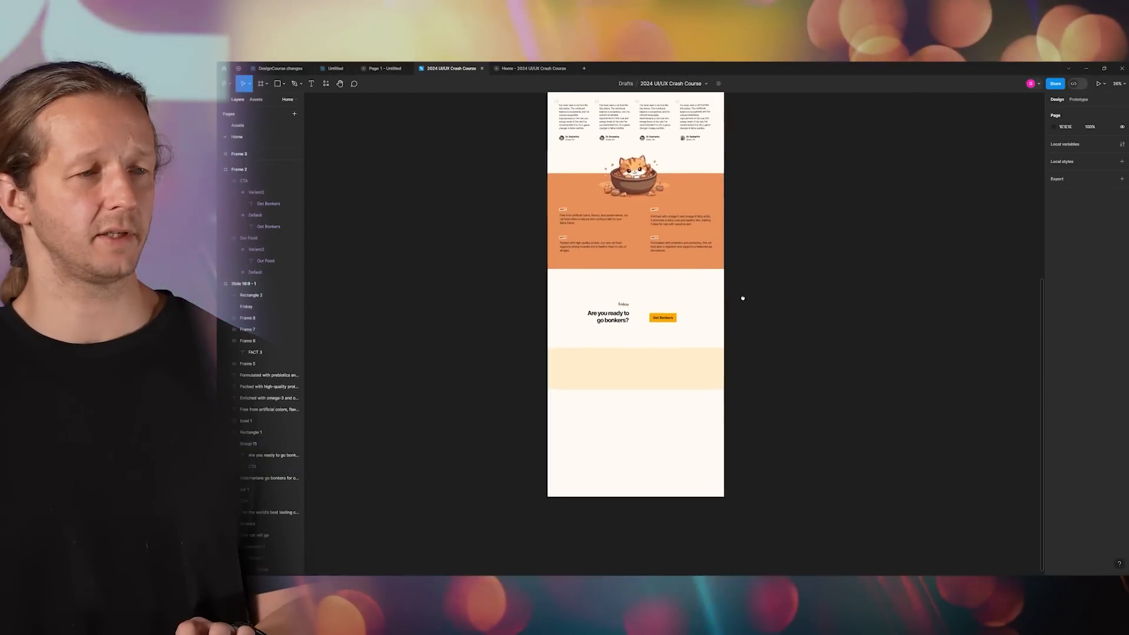
scroll(762, 237, down, 4)
scroll(767, 188, down, 3)
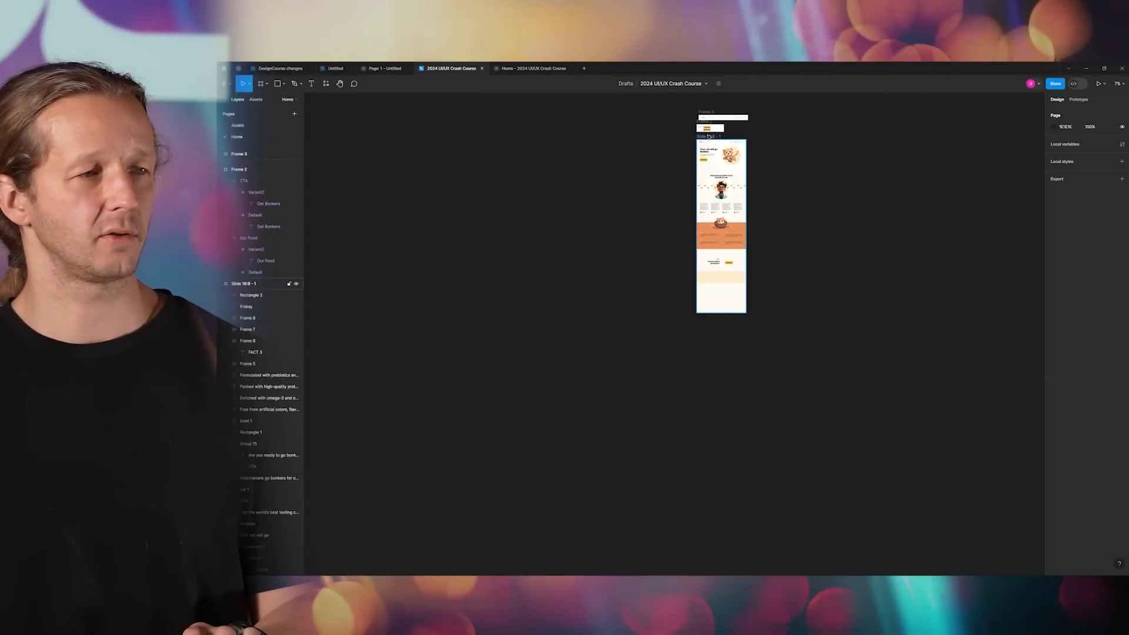
click(730, 281)
scroll(725, 312, up, 3)
drag(722, 311, 721, 245)
click(775, 214)
- Duplicate the header navigation bar, place the copy near the top of the footer rectangle, and bring it in front
scroll(732, 213, up, 5)
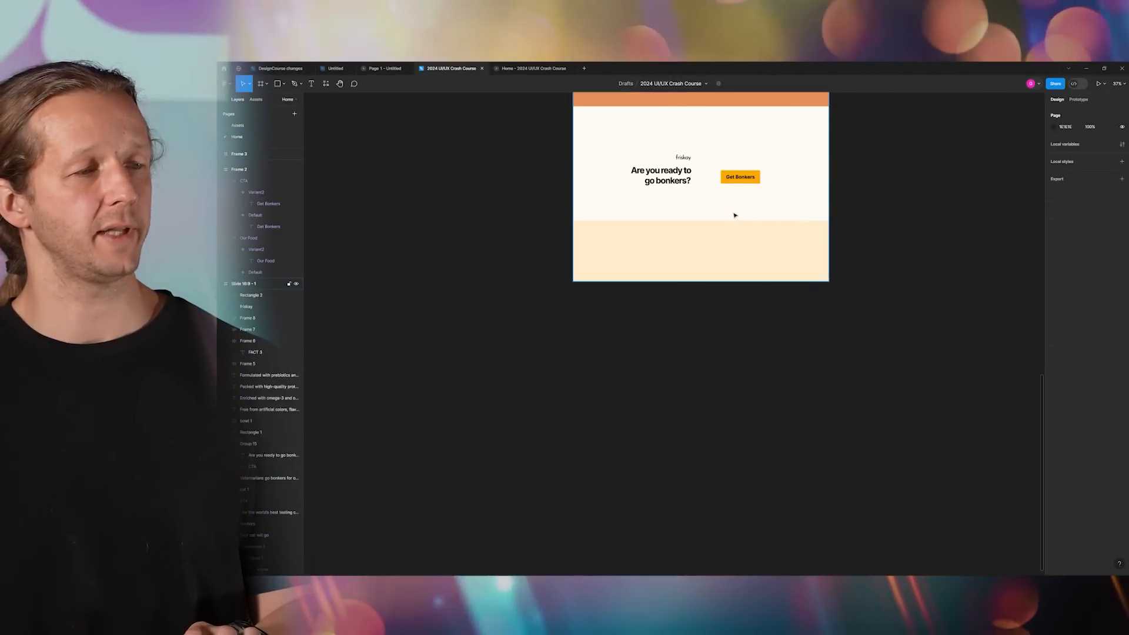
drag(731, 207, 689, 333)
scroll(615, 333, down, 6)
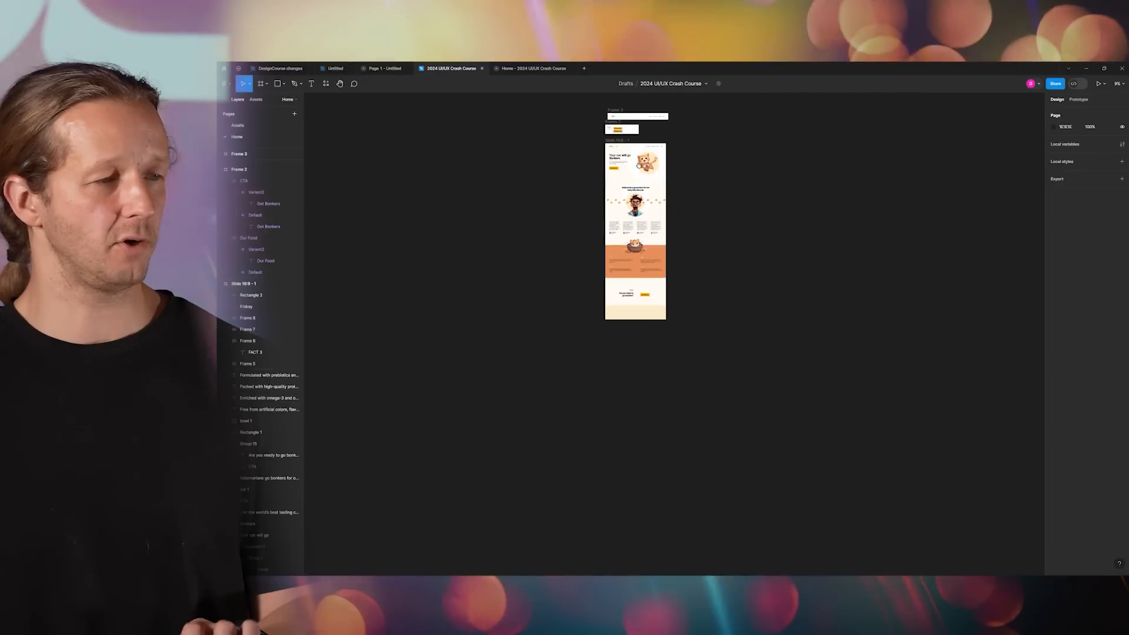
scroll(612, 295, up, 3)
scroll(612, 267, up, 4)
scroll(612, 267, up, 3)
click(624, 234)
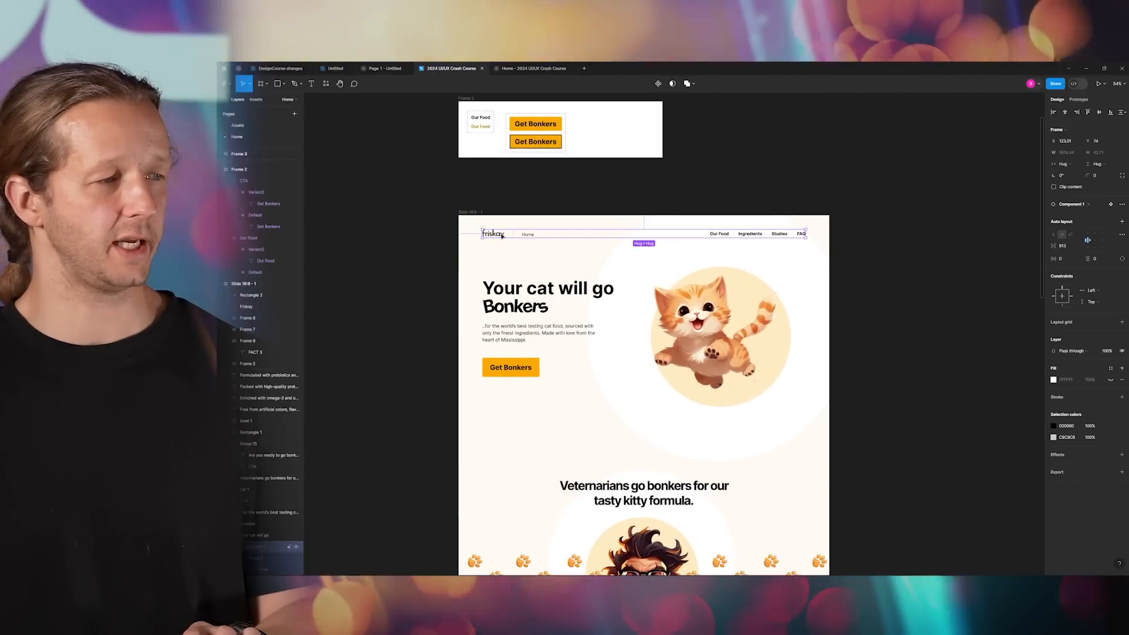
scroll(676, 329, down, 5)
scroll(747, 359, down, 2)
drag(771, 380, 774, 231)
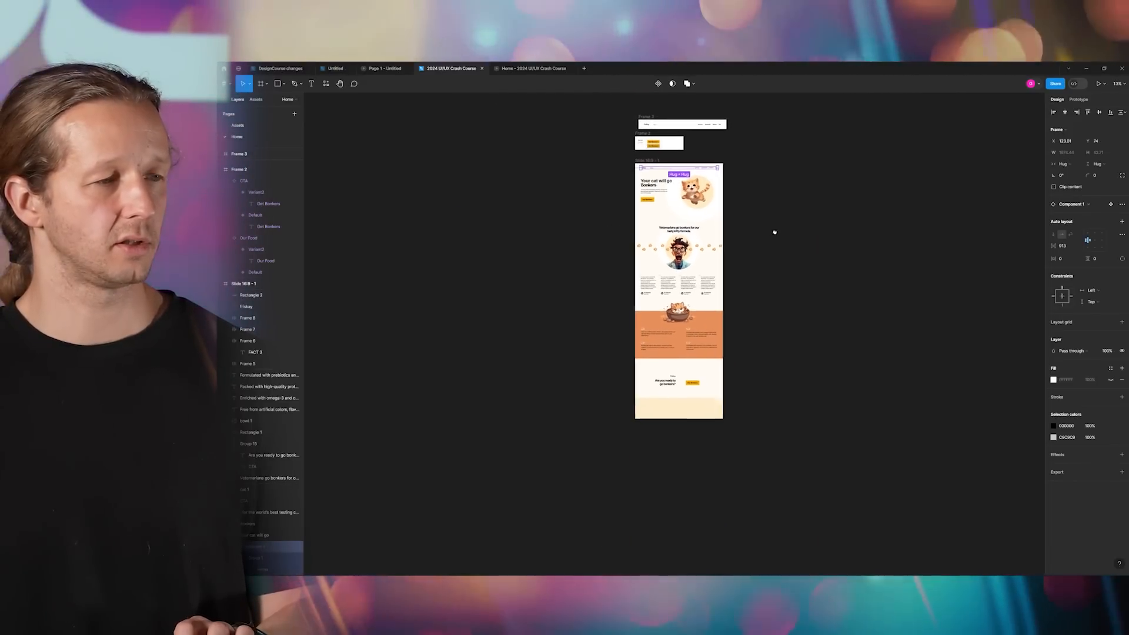
drag(652, 162, 662, 395)
scroll(661, 394, up, 10)
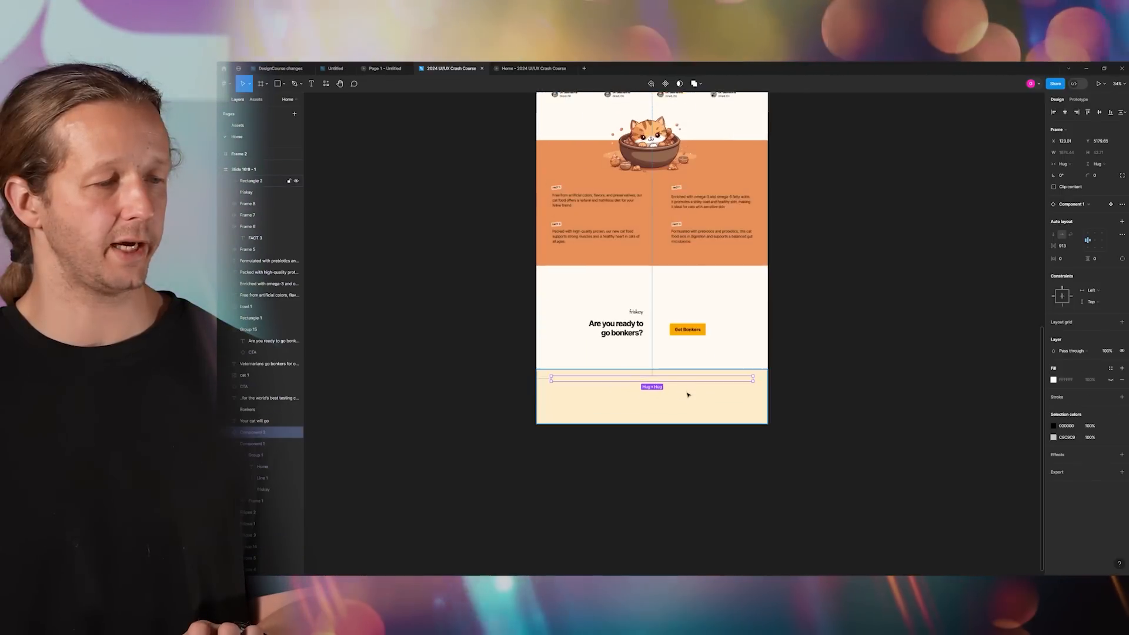
scroll(669, 387, down, 3)
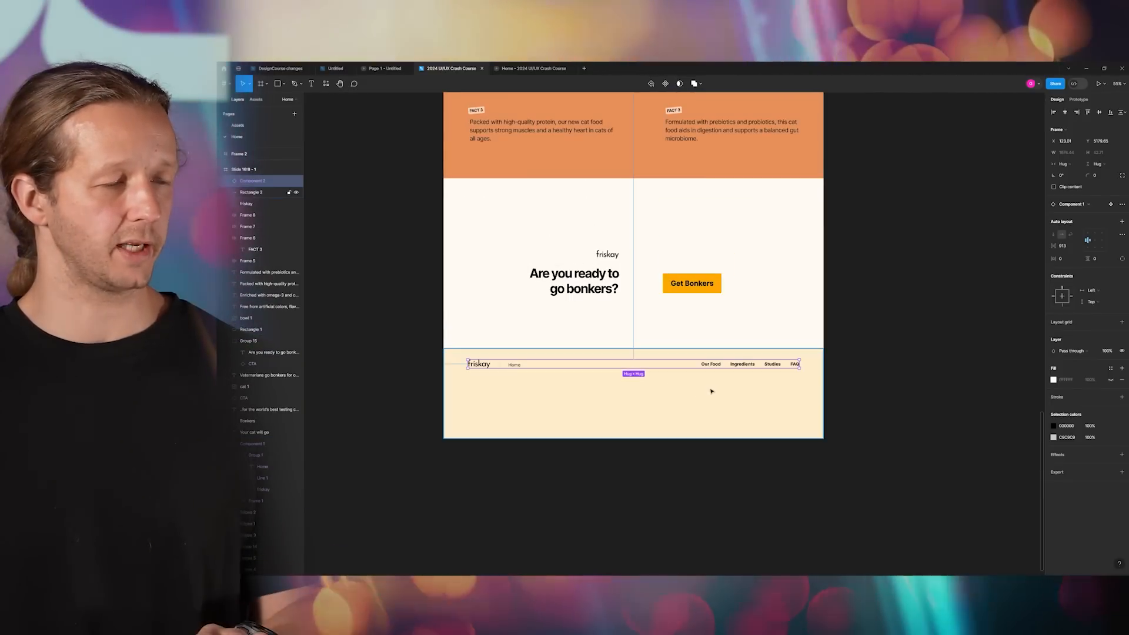
click(859, 373)
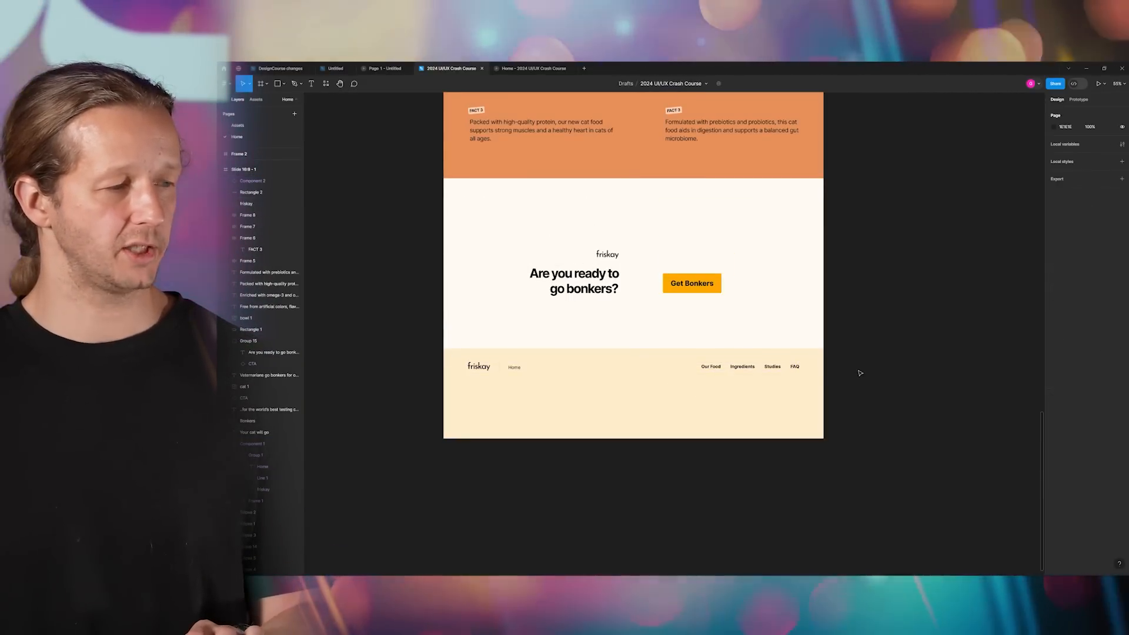
- Recolour the footer navigation's divider line between the friskay logo and Home using a colour sampled from the footer background
scroll(486, 377, up, 3)
scroll(486, 377, up, 5)
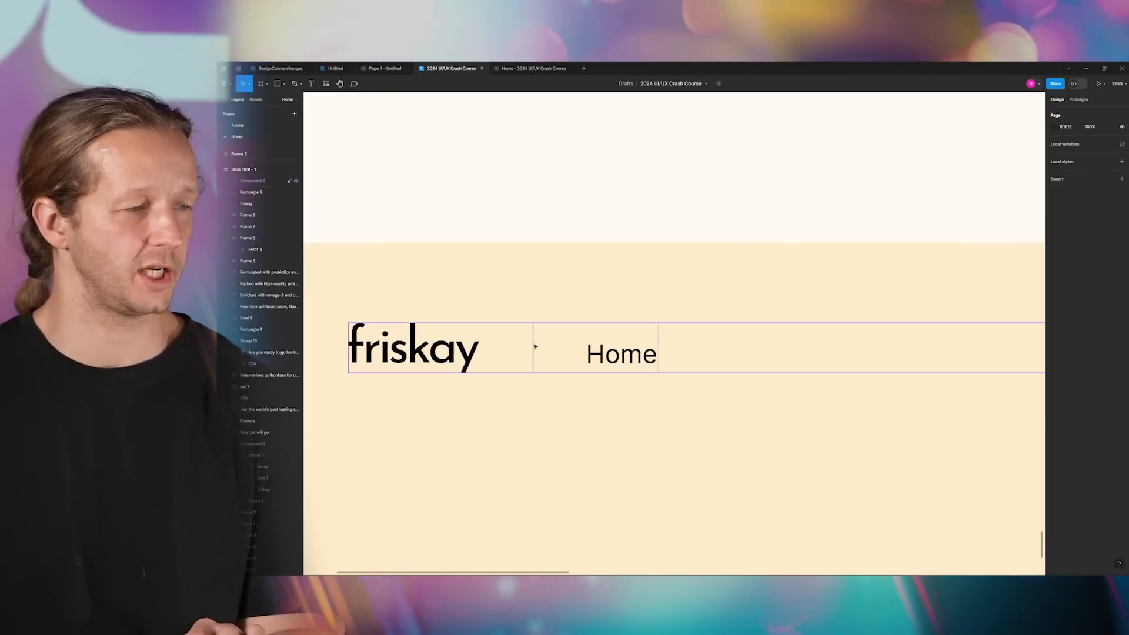
double_click(533, 348)
click(1054, 291)
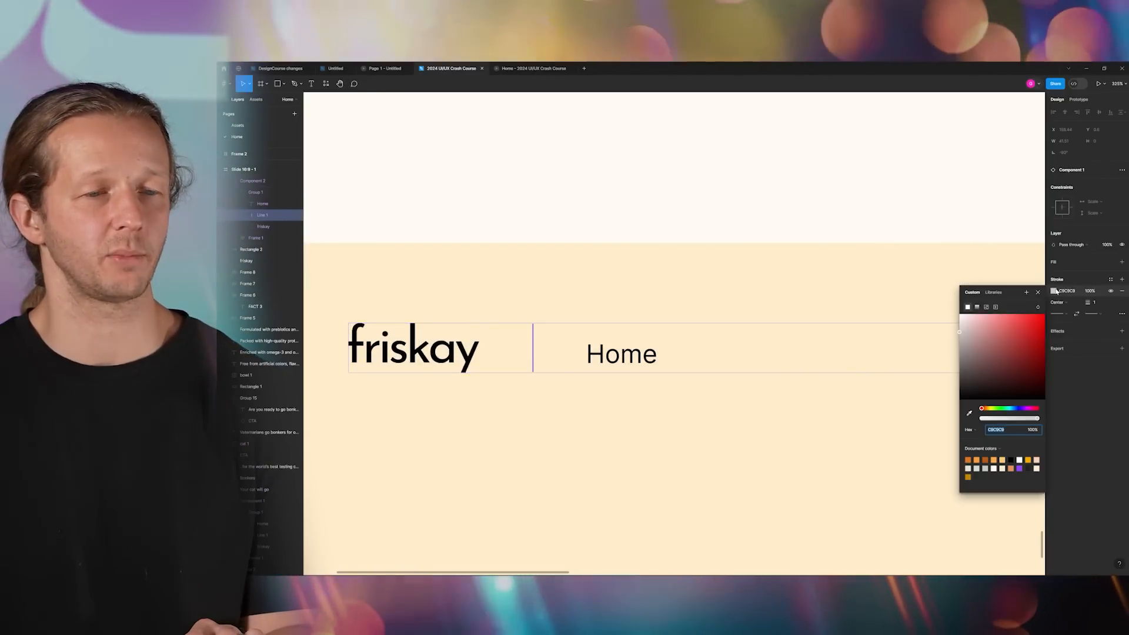
click(969, 413)
click(814, 294)
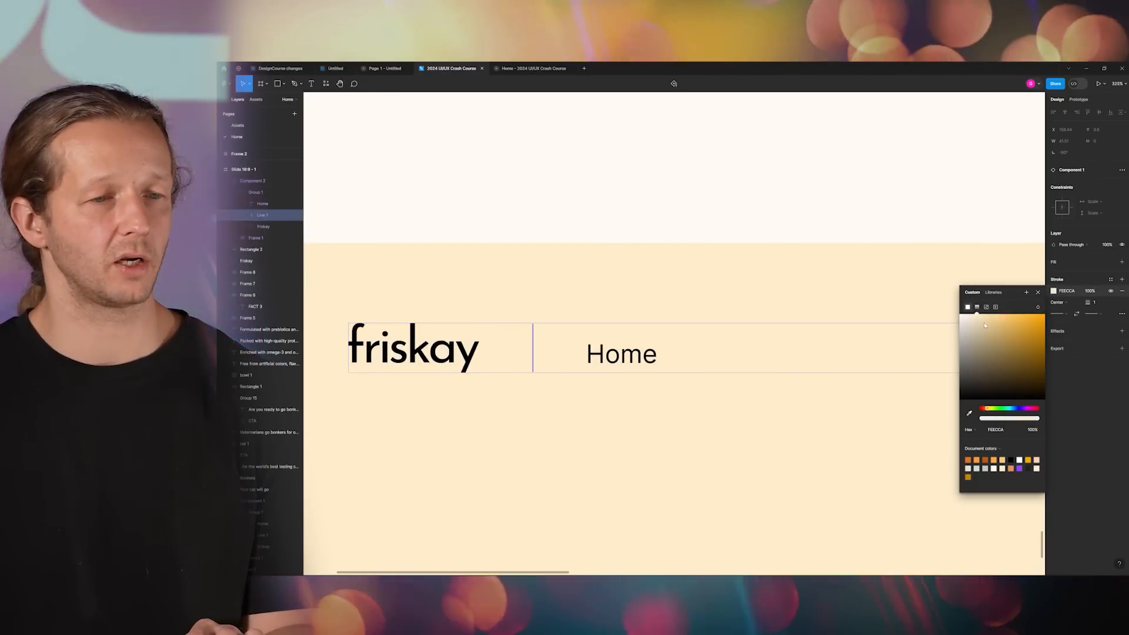
click(739, 204)
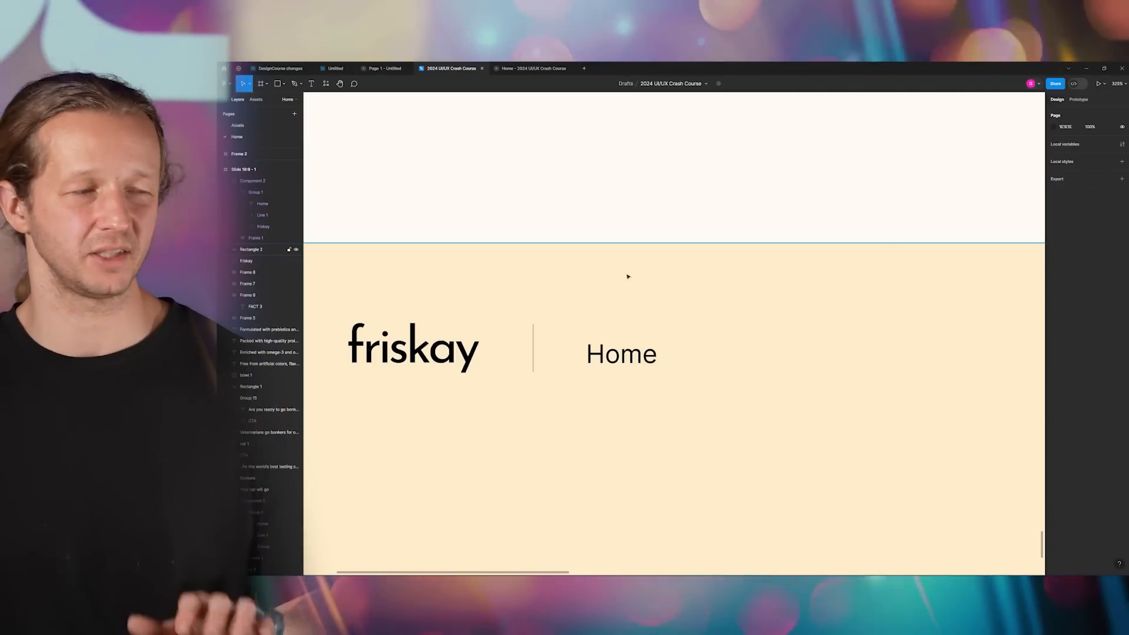
- Try a 1920-wide rectangle across the footer's lower part, filled with a darker tint of the footer peach, and delete it
scroll(636, 224, down, 10)
scroll(690, 229, right, 3)
scroll(743, 225, up, 3)
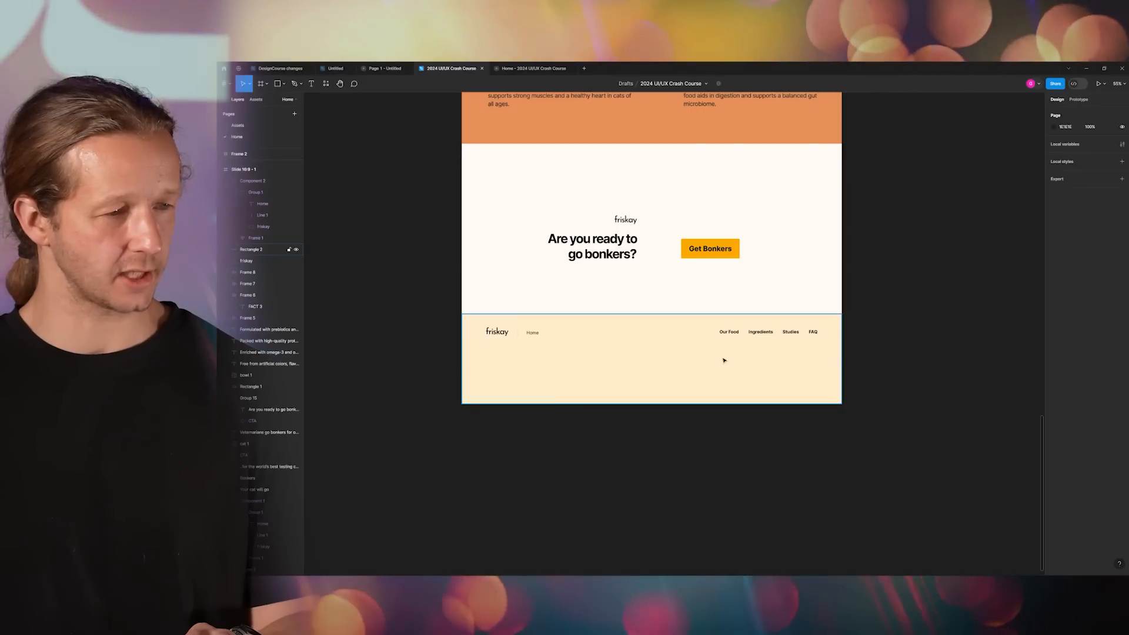
scroll(666, 362, up, 3)
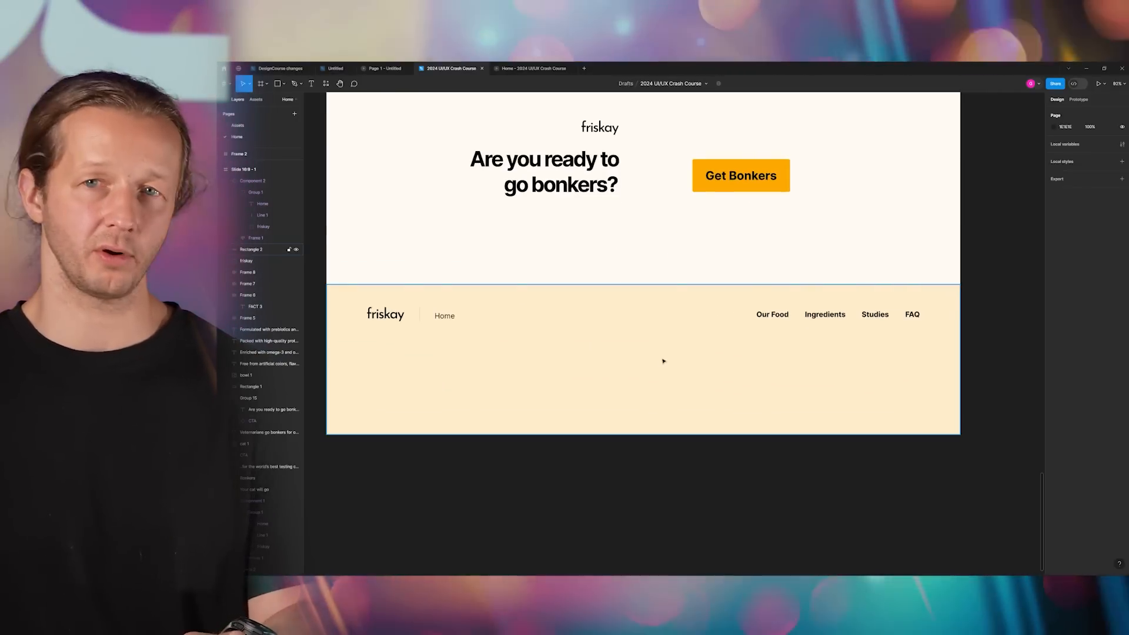
key(r)
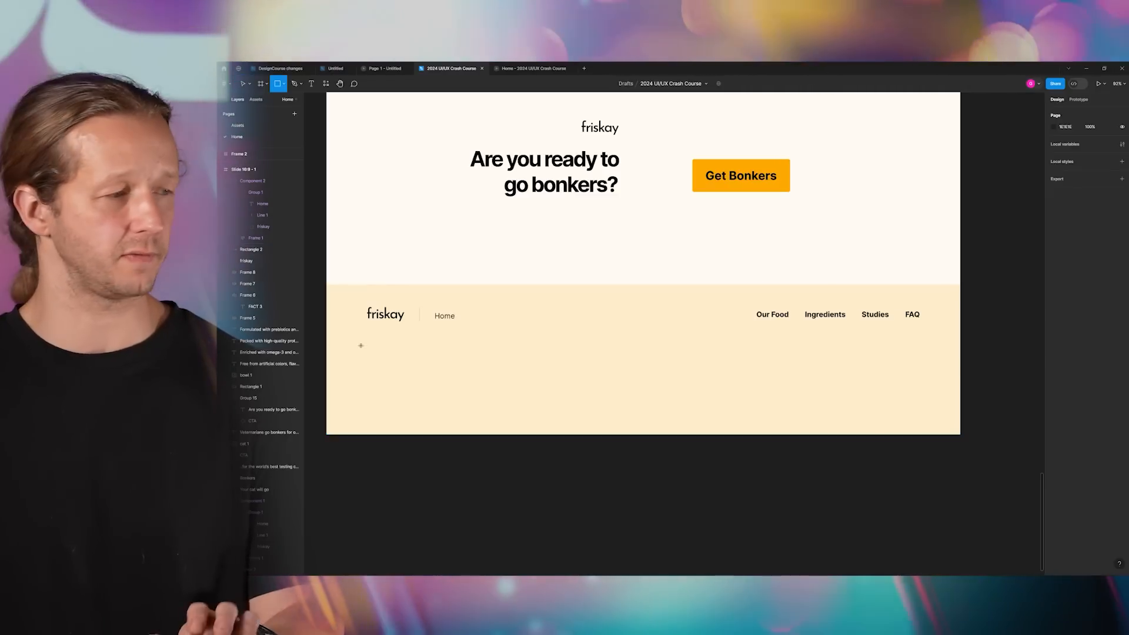
mouse_move(327, 340)
mouse_down()
mouse_move(857, 386)
mouse_move(960, 437)
mouse_up()
click(1054, 255)
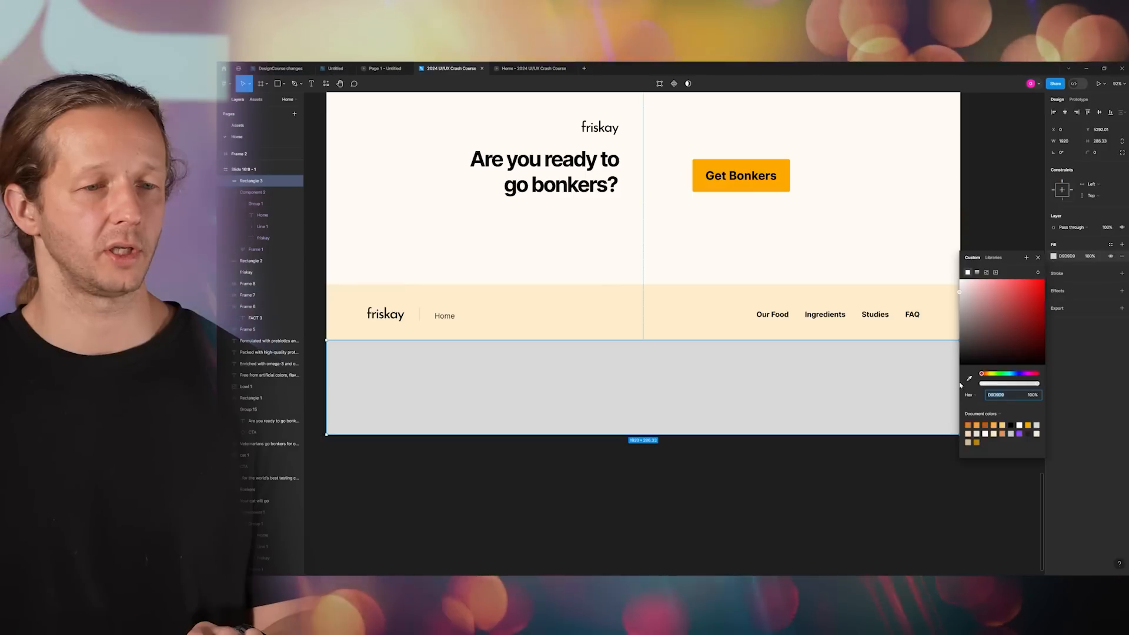
click(888, 327)
drag(979, 284, 979, 287)
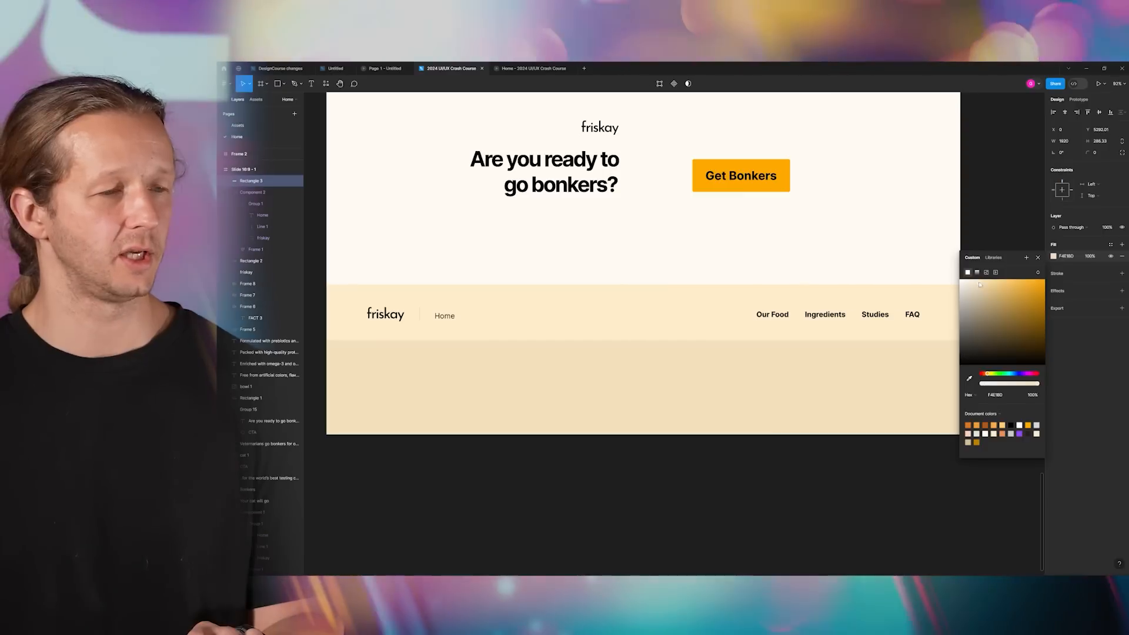
click(990, 233)
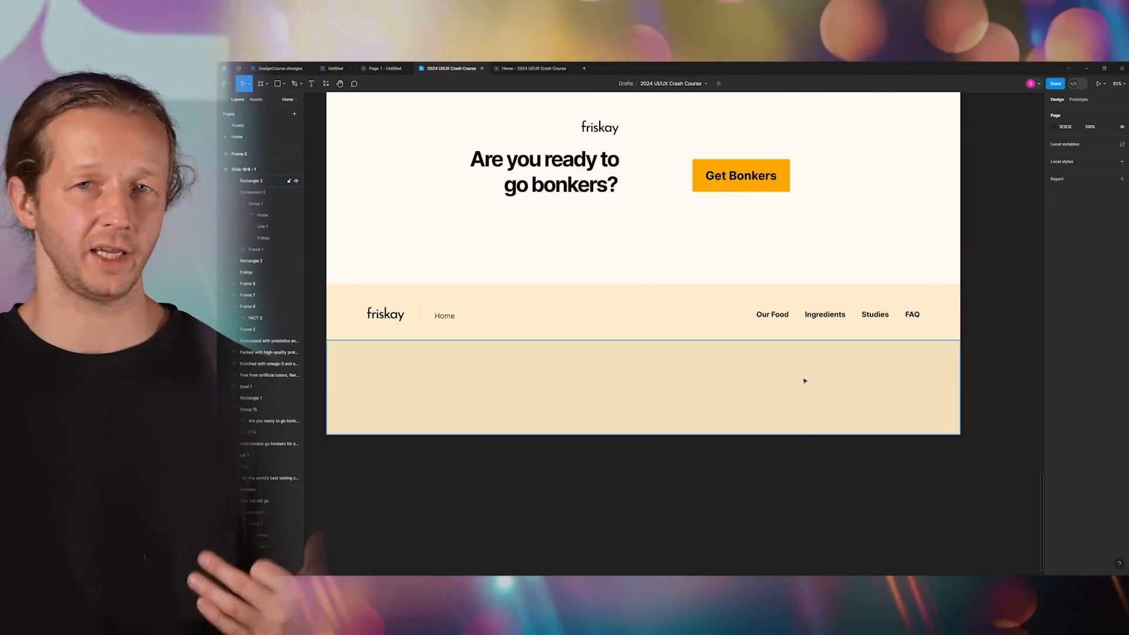
click(818, 394)
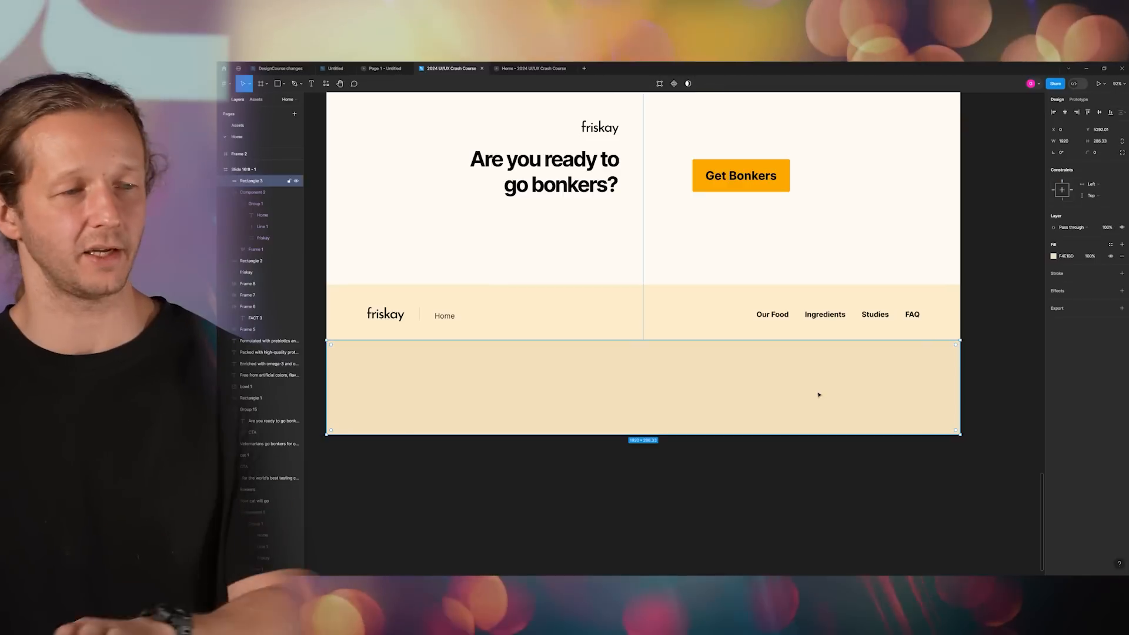
key(Delete)
- Shorten the page frame to about 5308 high so it ends just below the footer navigation
scroll(788, 353, down, 5)
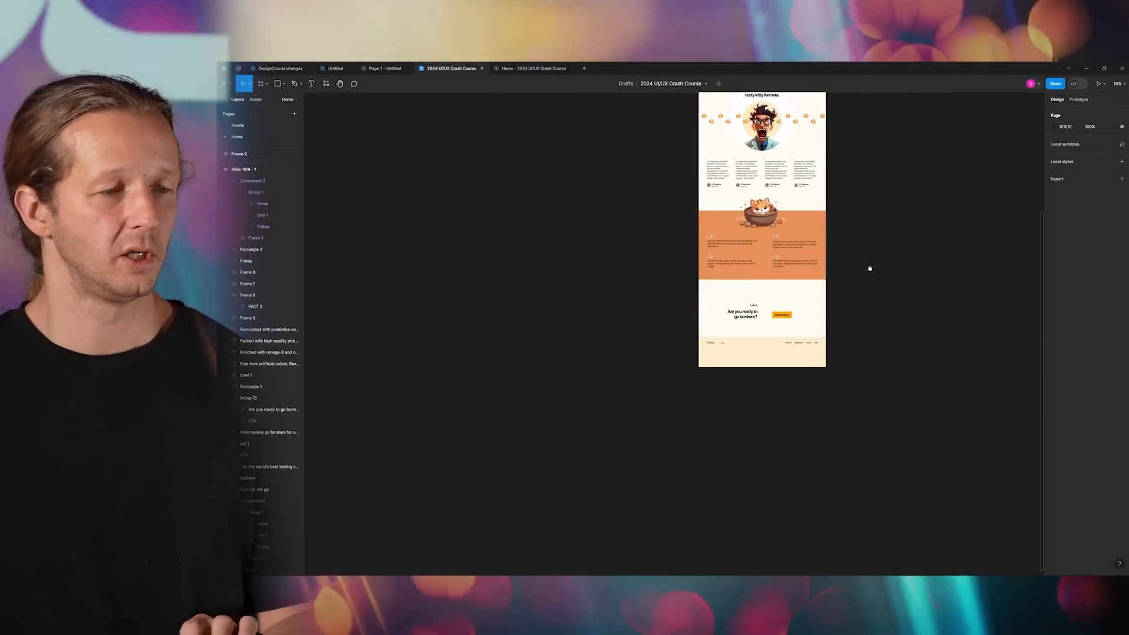
drag(870, 268, 842, 337)
scroll(842, 323, down, 2)
click(754, 193)
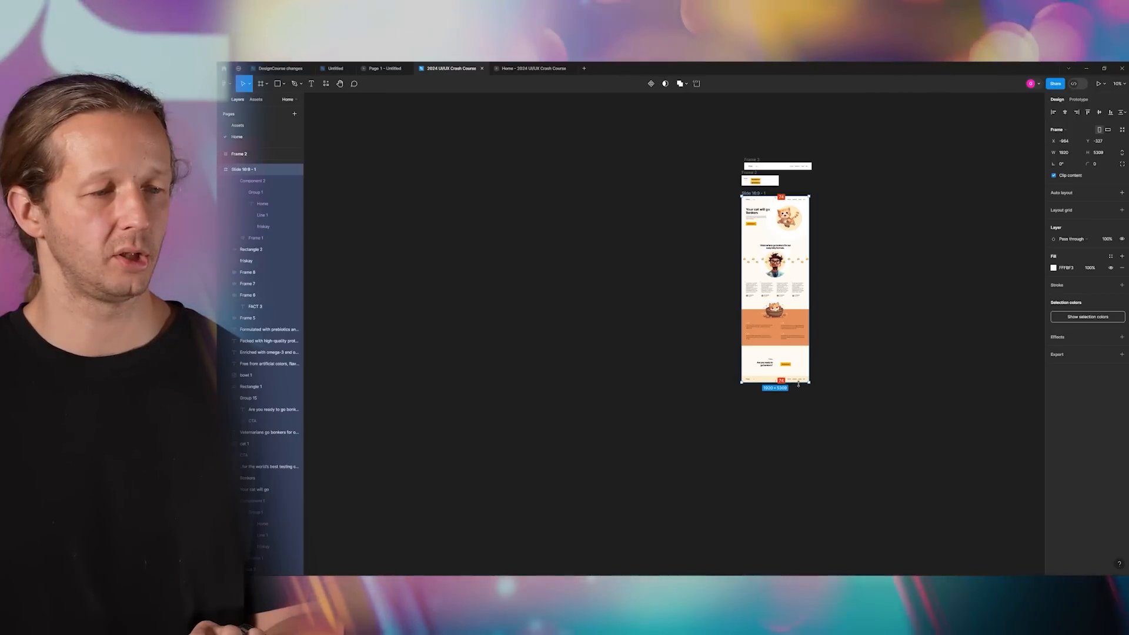
click(802, 386)
scroll(801, 384, up, 6)
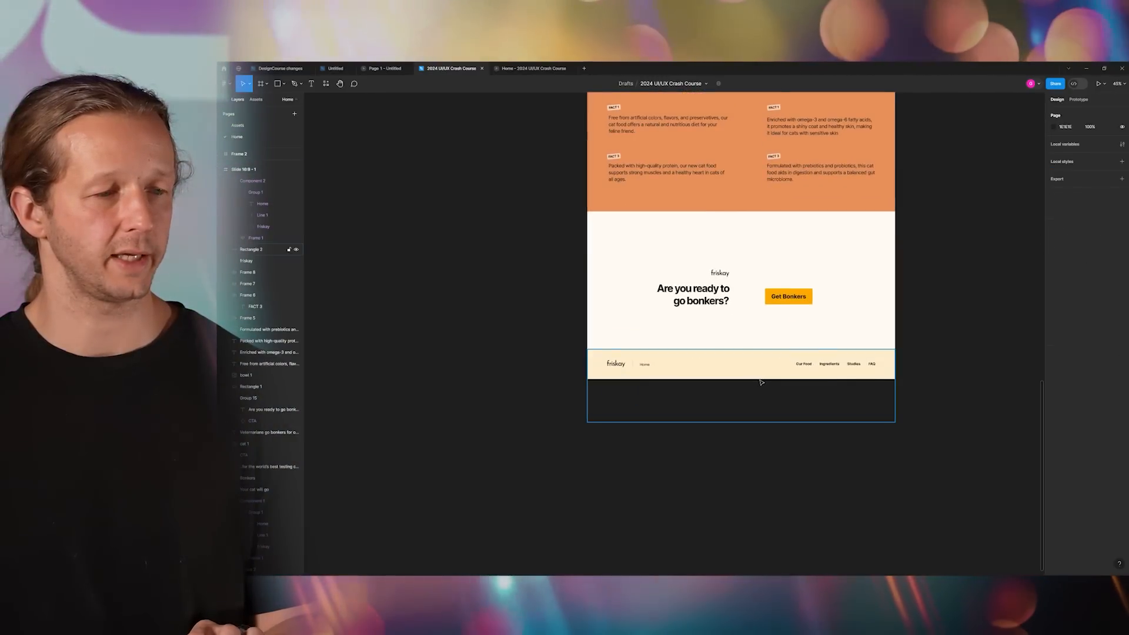
- Look over the page design from the footer back up to the hero section
scroll(751, 378, down, 2)
drag(799, 343, 759, 489)
drag(771, 386, 771, 489)
drag(750, 288, 730, 488)
drag(725, 314, 716, 345)
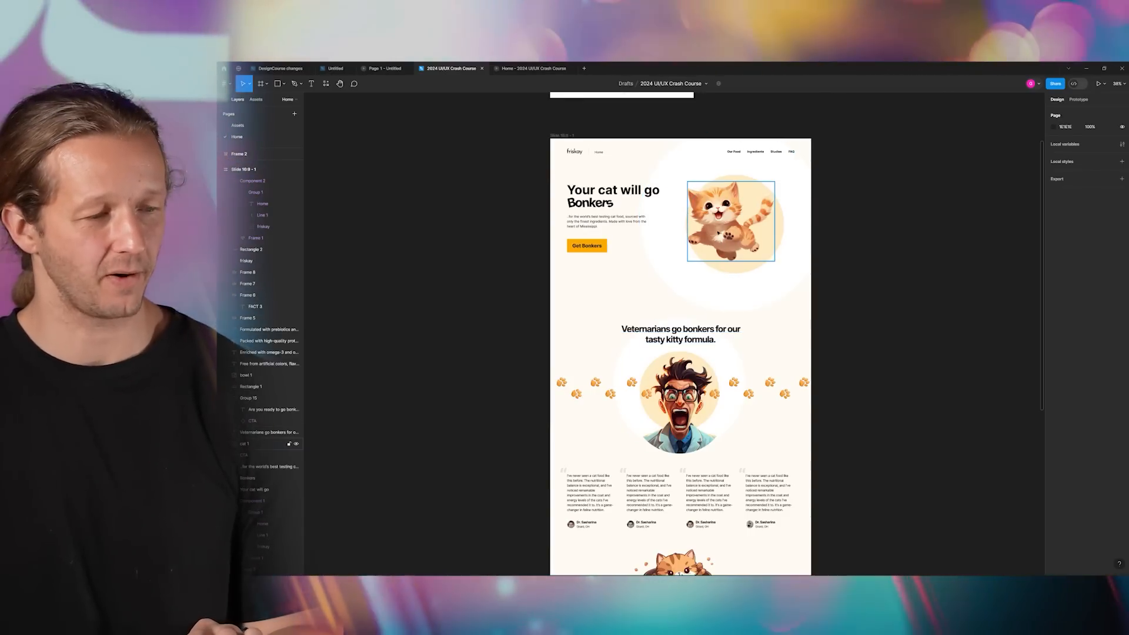
click(573, 136)
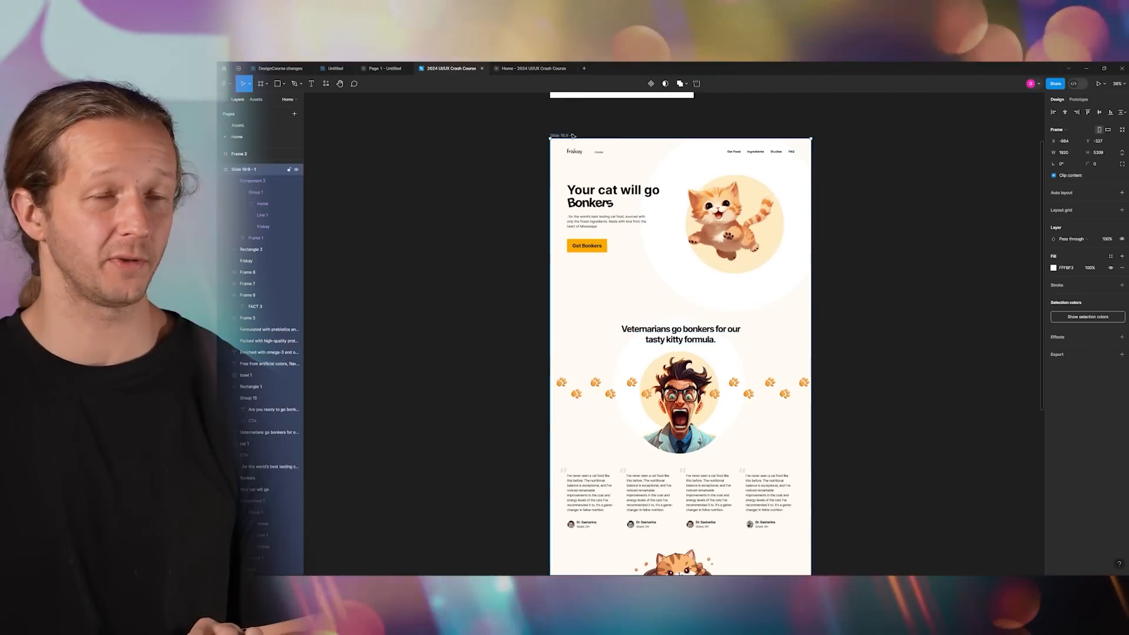
click(632, 128)
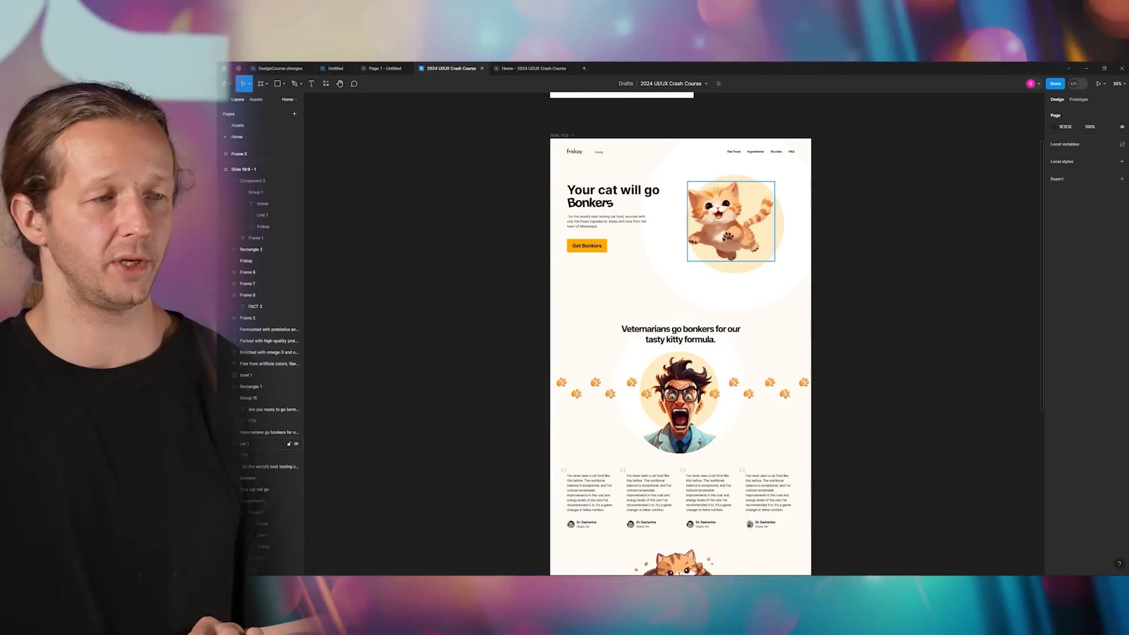
scroll(723, 213, up, 5)
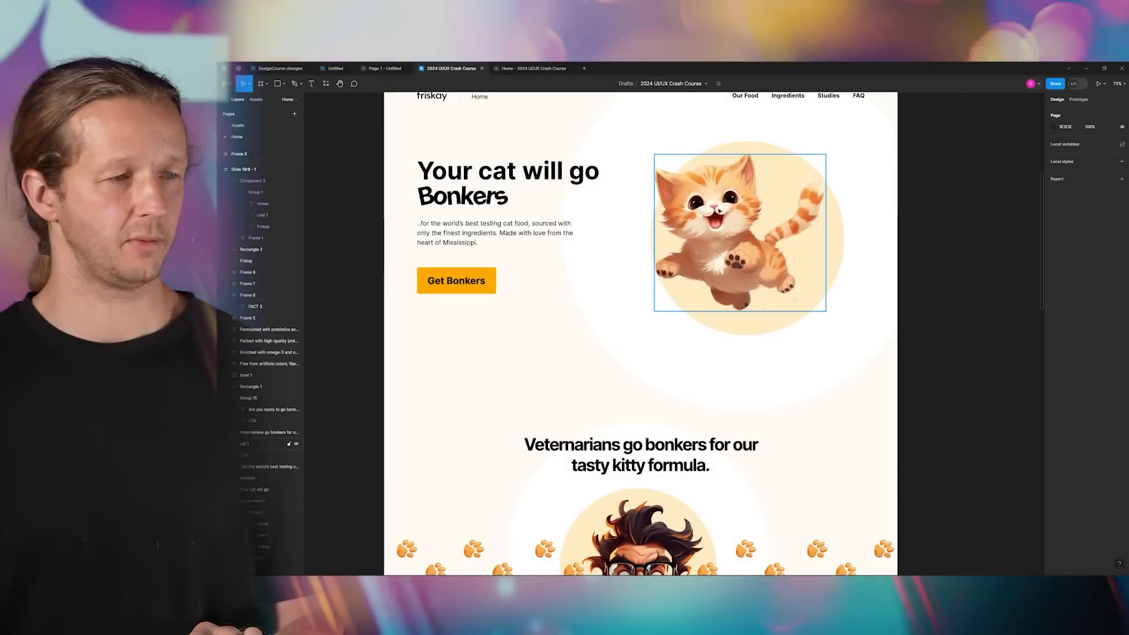
scroll(723, 213, up, 2)
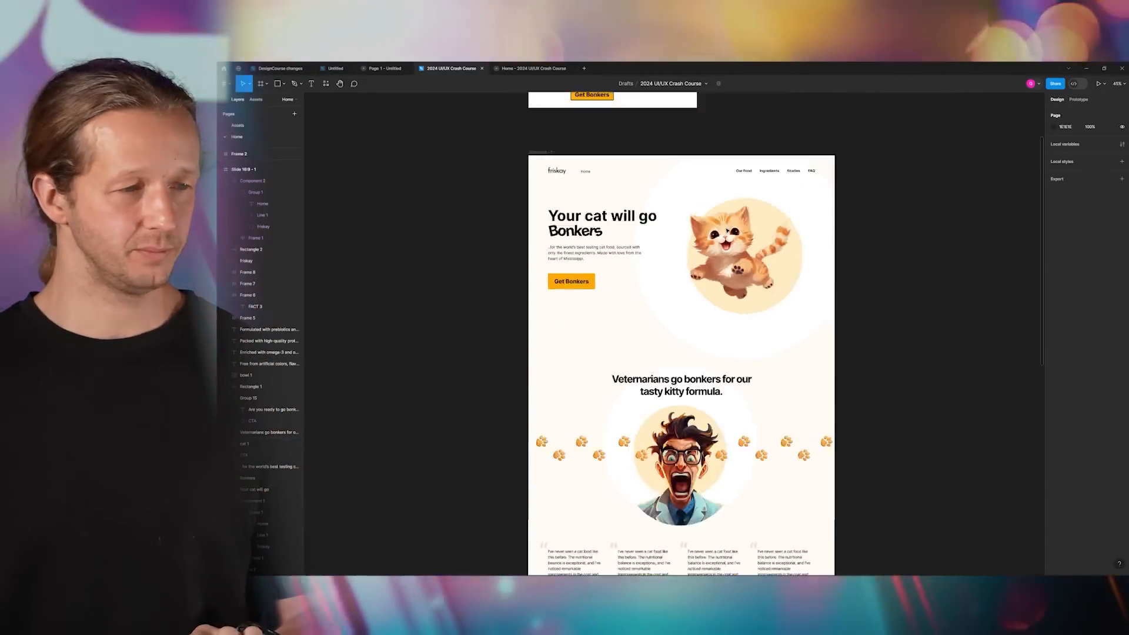
- Turn the hero section's jumping cat image into a component
scroll(730, 229, down, 5)
click(735, 233)
scroll(735, 232, up, 5)
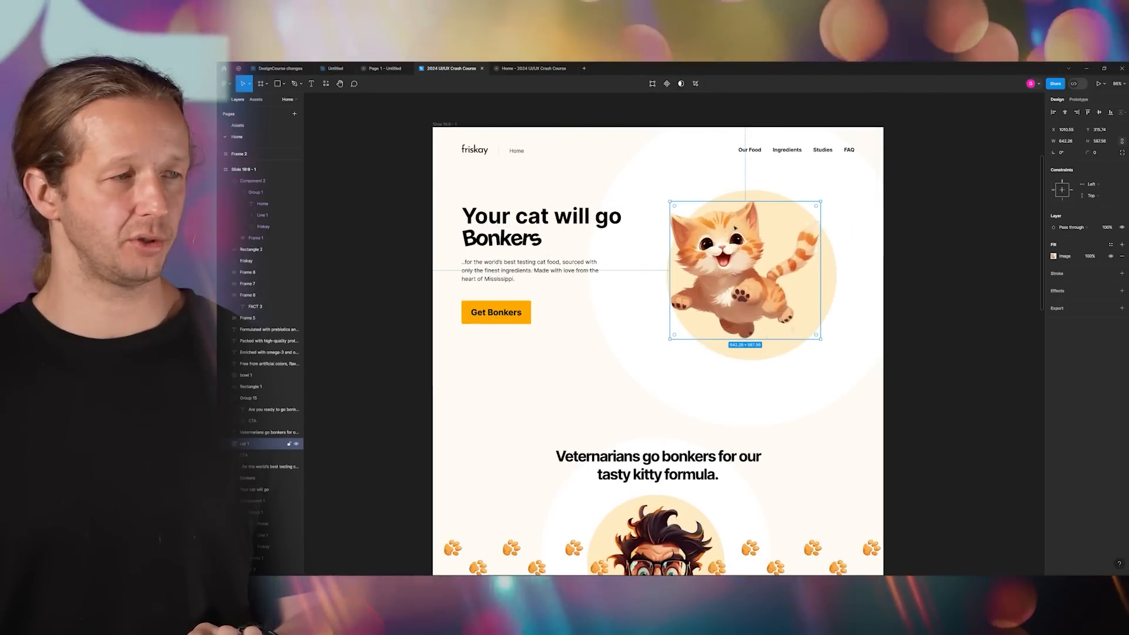
click(669, 85)
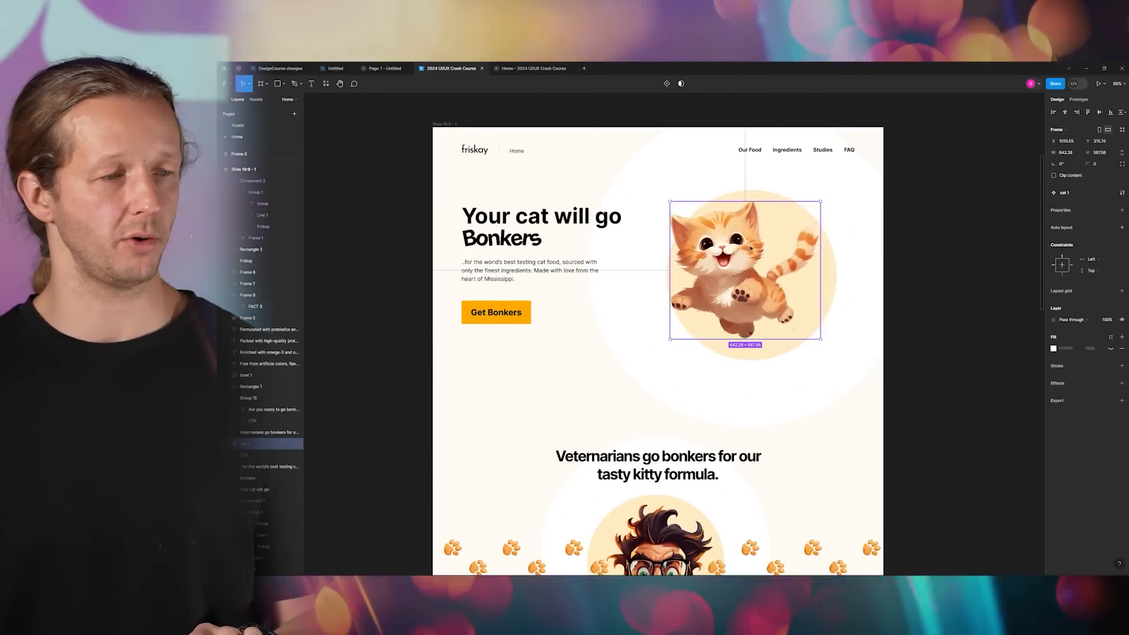
- Move the cat component out of the hero section onto the empty canvas beside the header component frame
scroll(757, 237, down, 6)
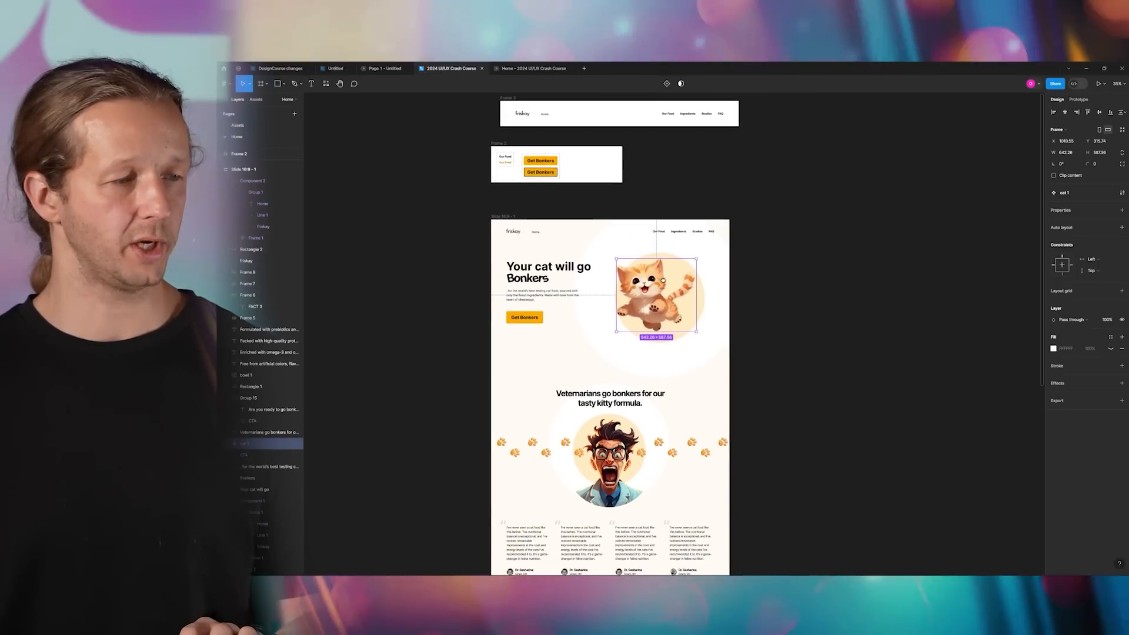
scroll(663, 281, right, 1)
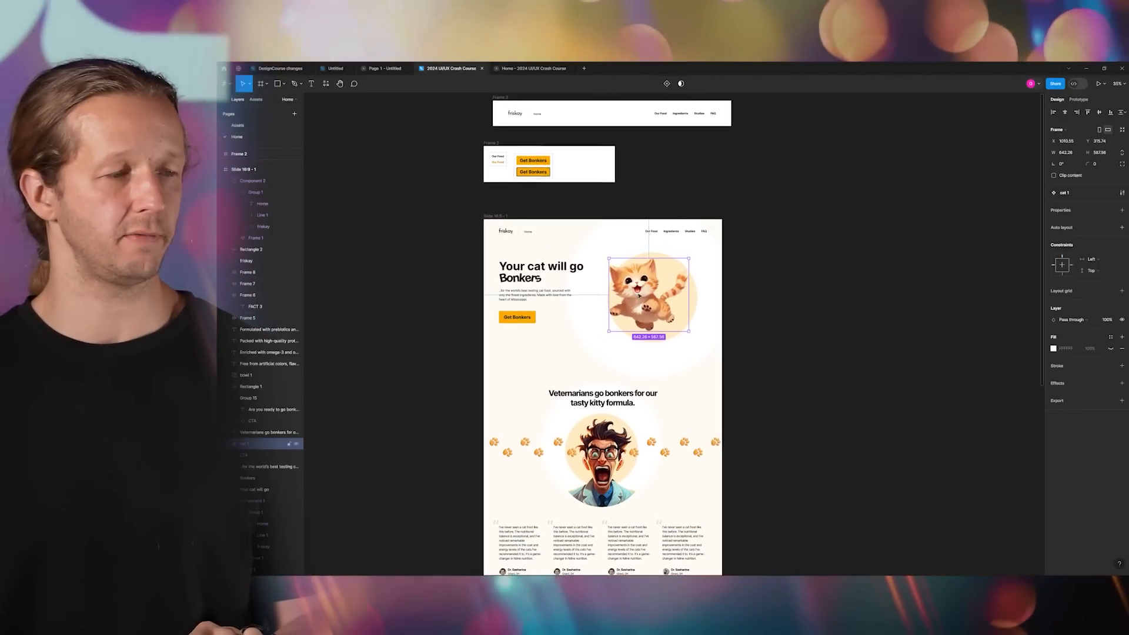
drag(643, 294, 695, 230)
click(692, 155)
drag(640, 176, 773, 282)
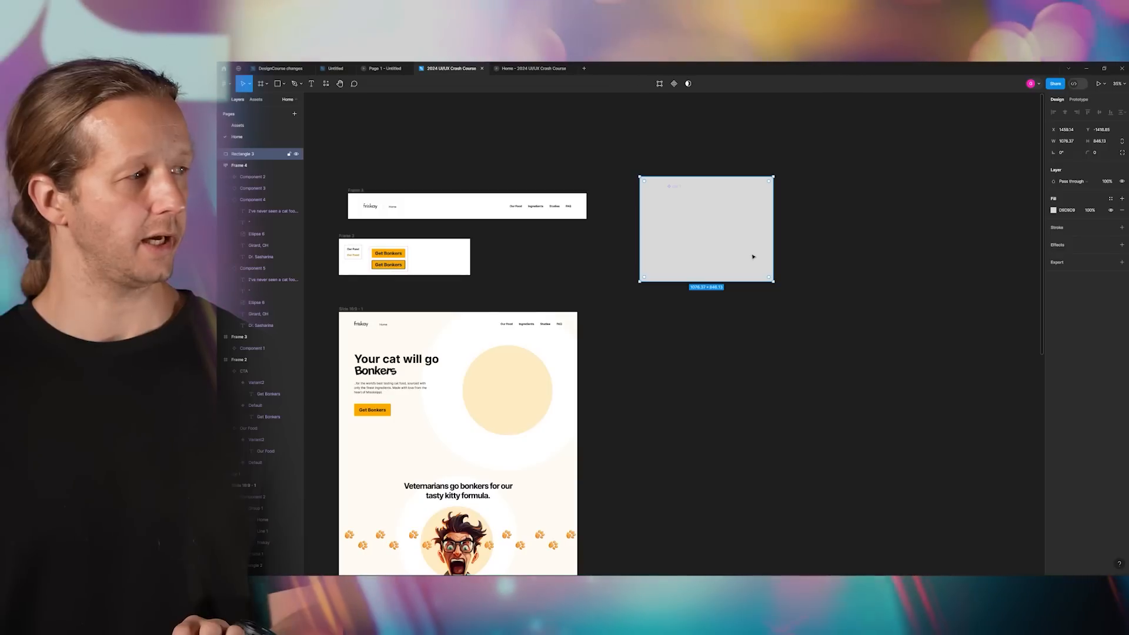
key(Delete)
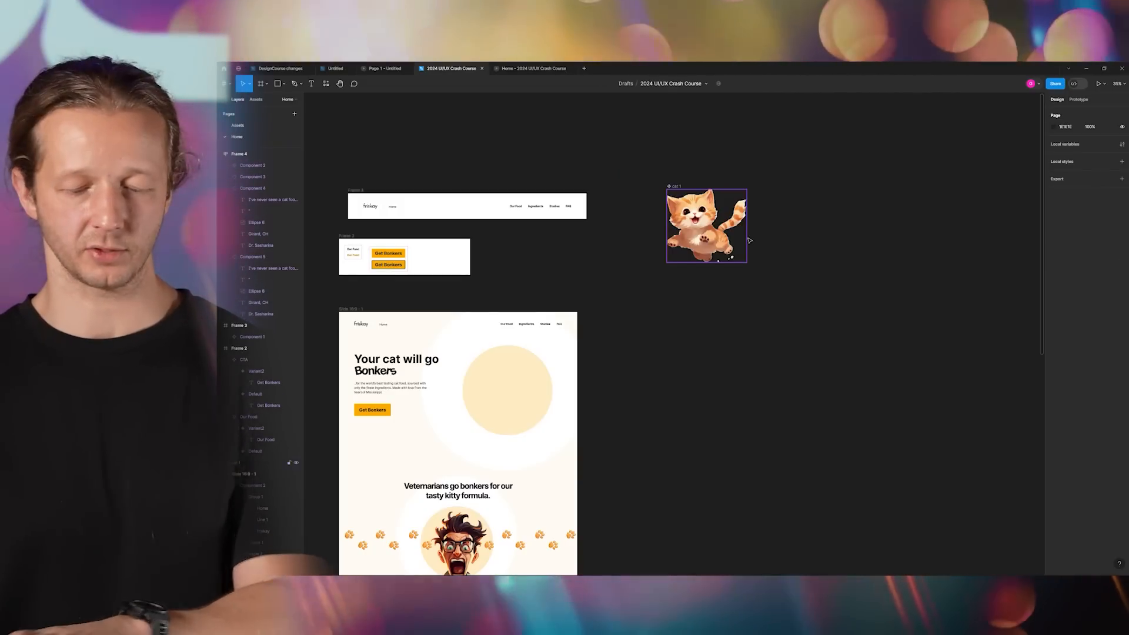
- Draw a frame about 1033 by 881 around the cat component and add a second variant to the component
key(f)
drag(640, 170, 769, 282)
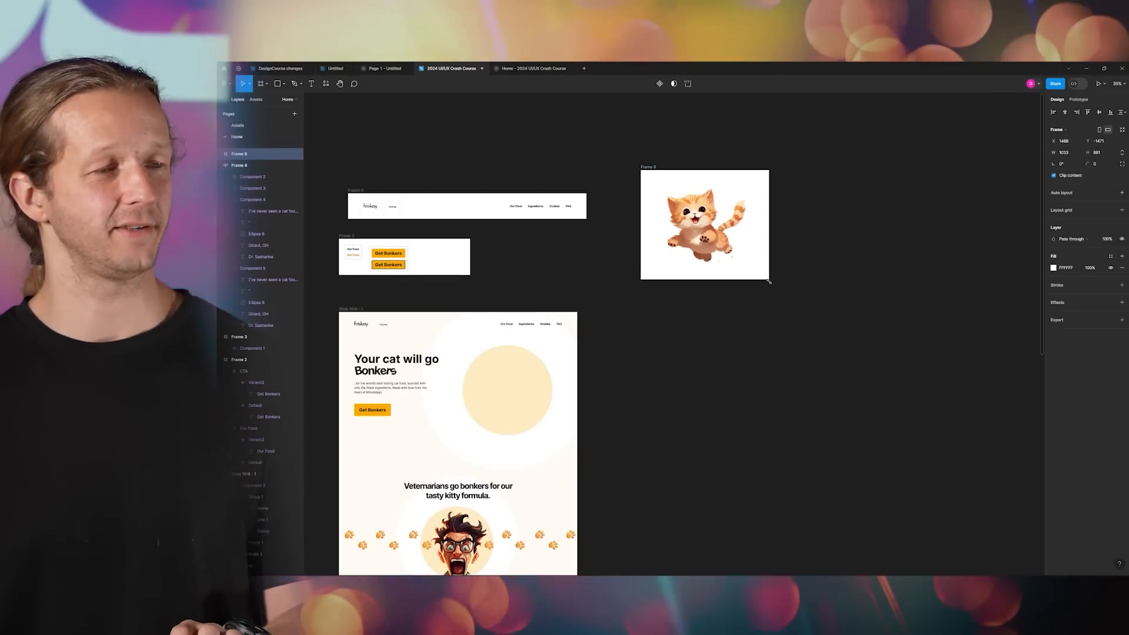
scroll(725, 220, up, 5)
click(711, 216)
scroll(667, 208, down, 5)
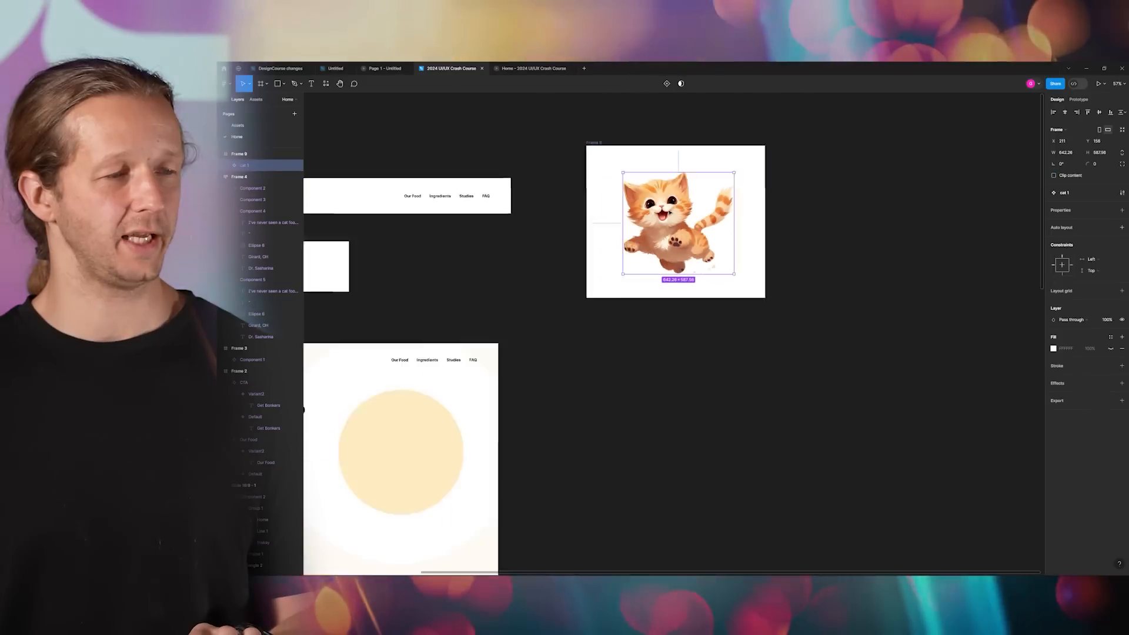
click(667, 83)
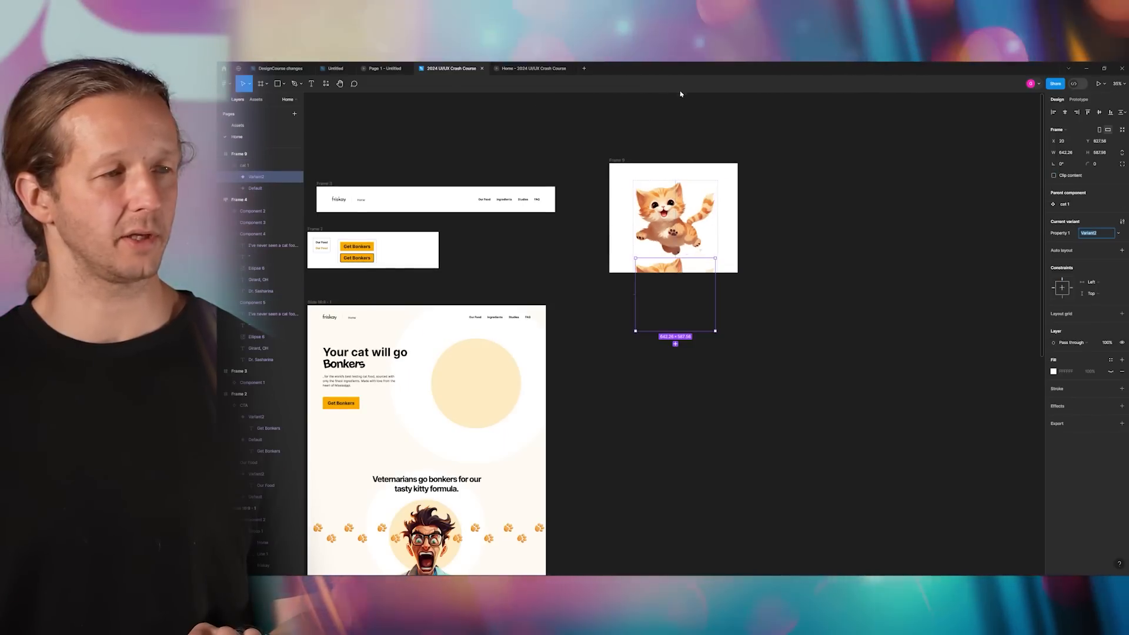
- Extend the cat component's frame downward to a height of 1540 so it encloses both variants
click(627, 160)
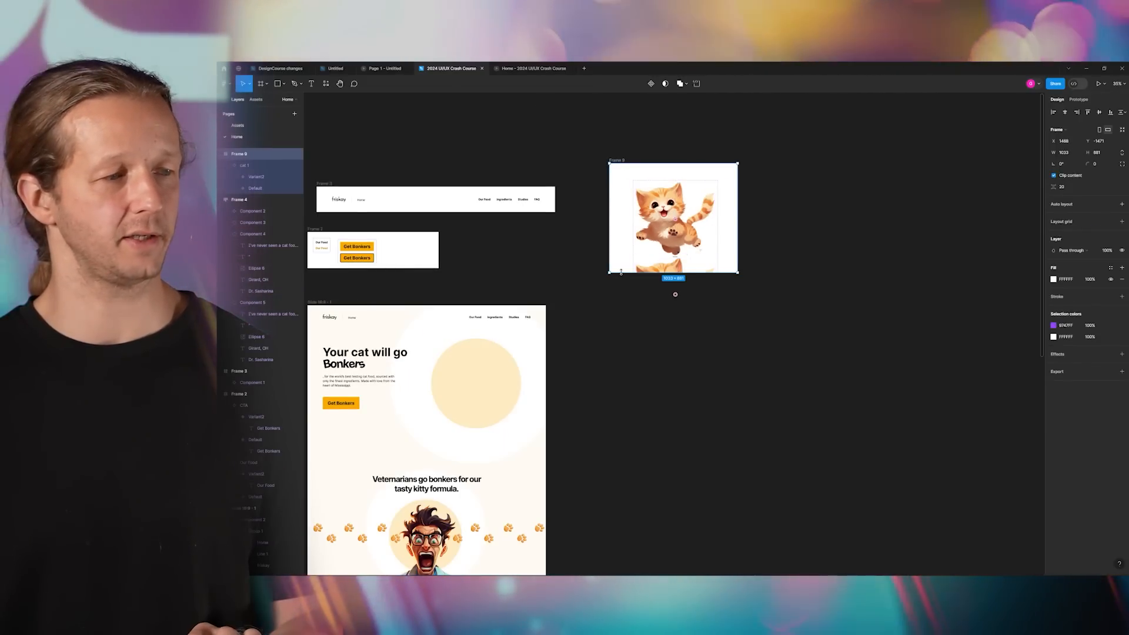
drag(621, 273, 628, 348)
scroll(713, 301, up, 10)
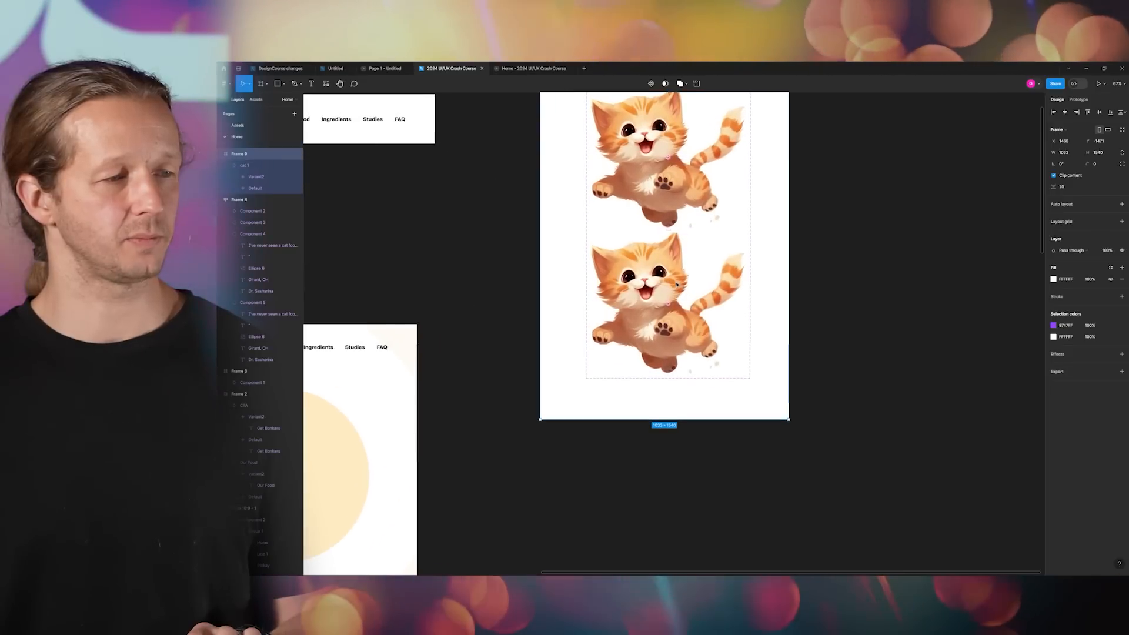
scroll(677, 285, down, 10)
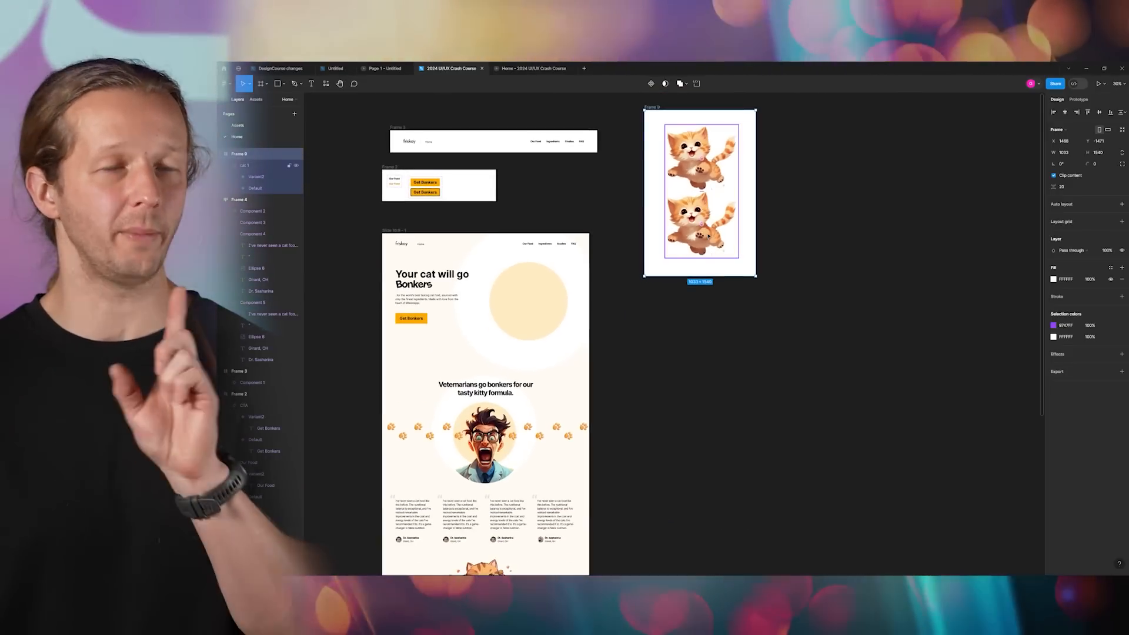
- Undo the frame, the added variant and the move of the cat component back to its place in the hero section
key(ctrl+z)
key(ctrl+z)
key(ctrl+z)
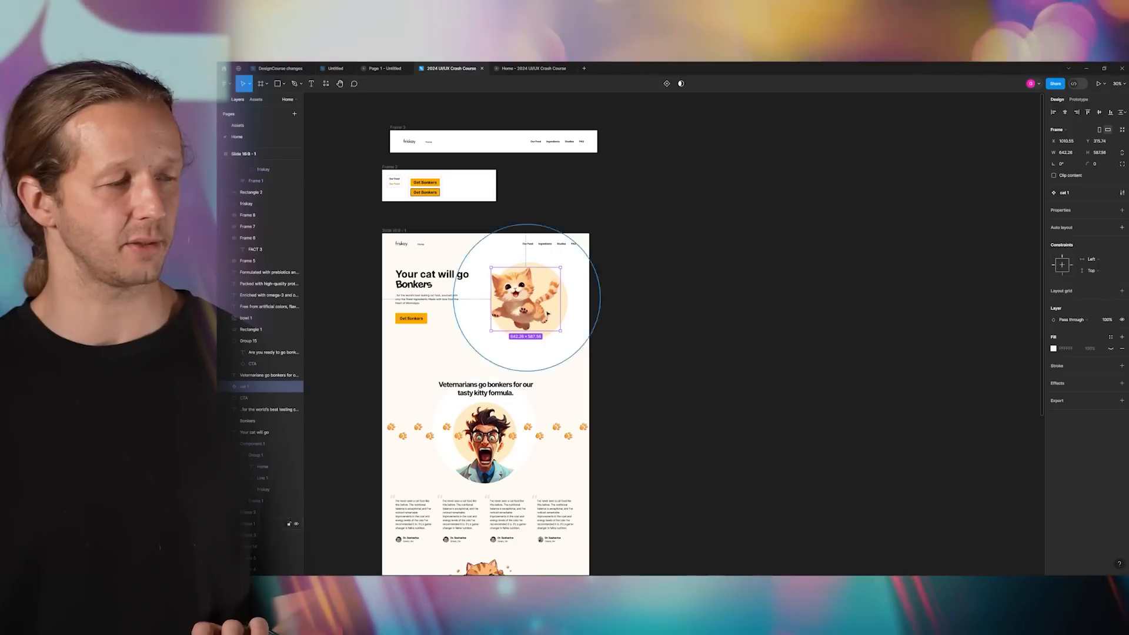
- Undo the conversion of the hero cat image into a component
scroll(579, 308, up, 4)
shift+click(615, 286)
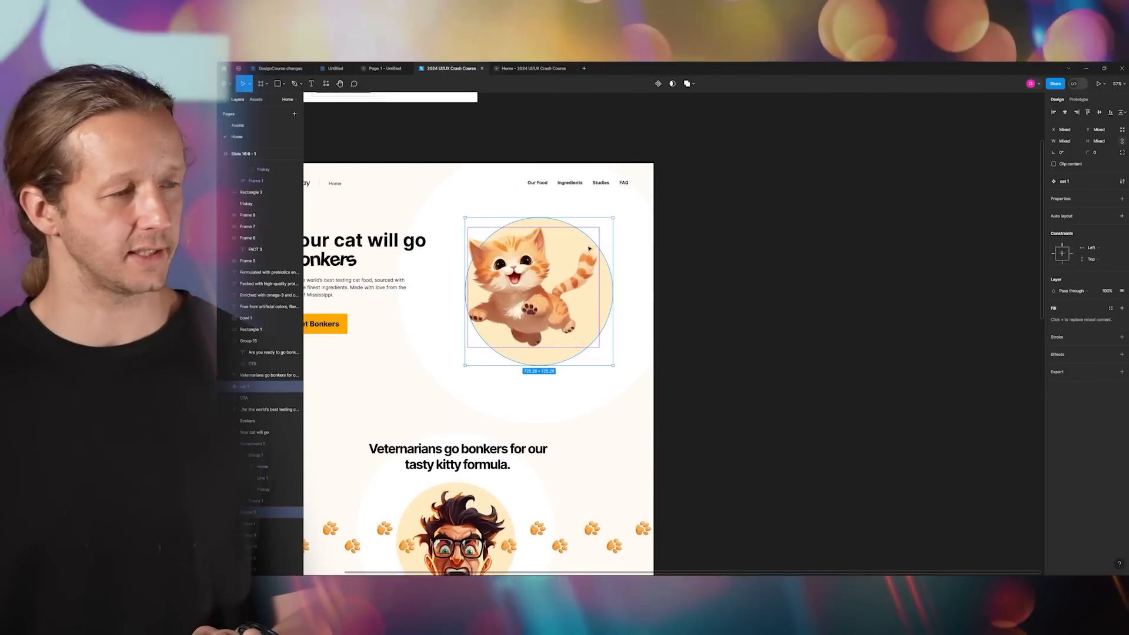
scroll(588, 243, down, 5)
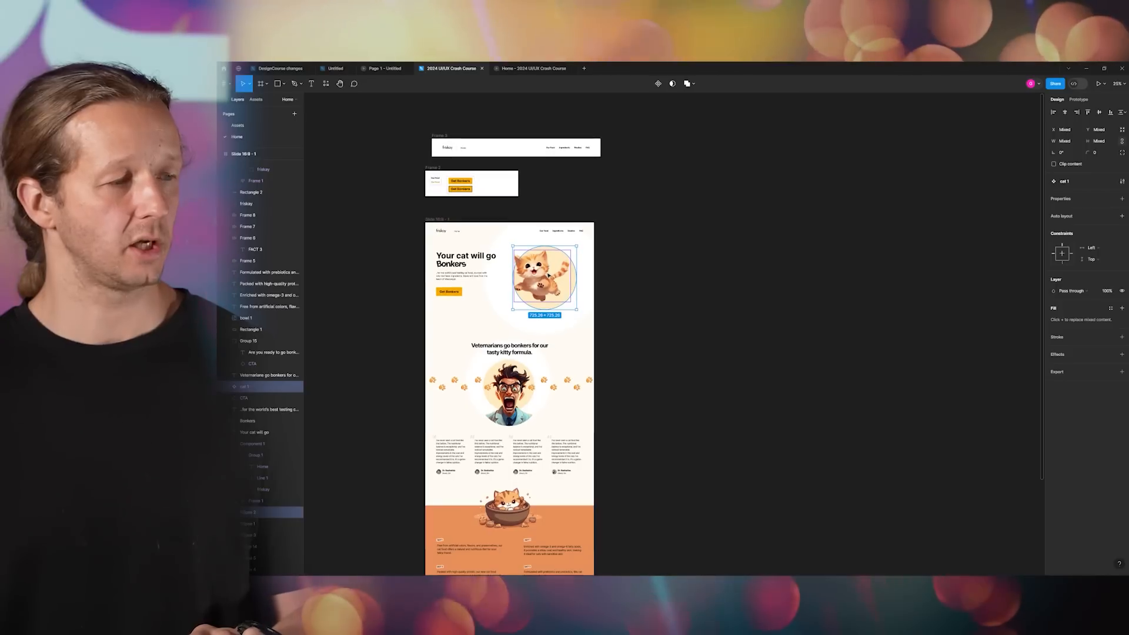
scroll(544, 276, up, 4)
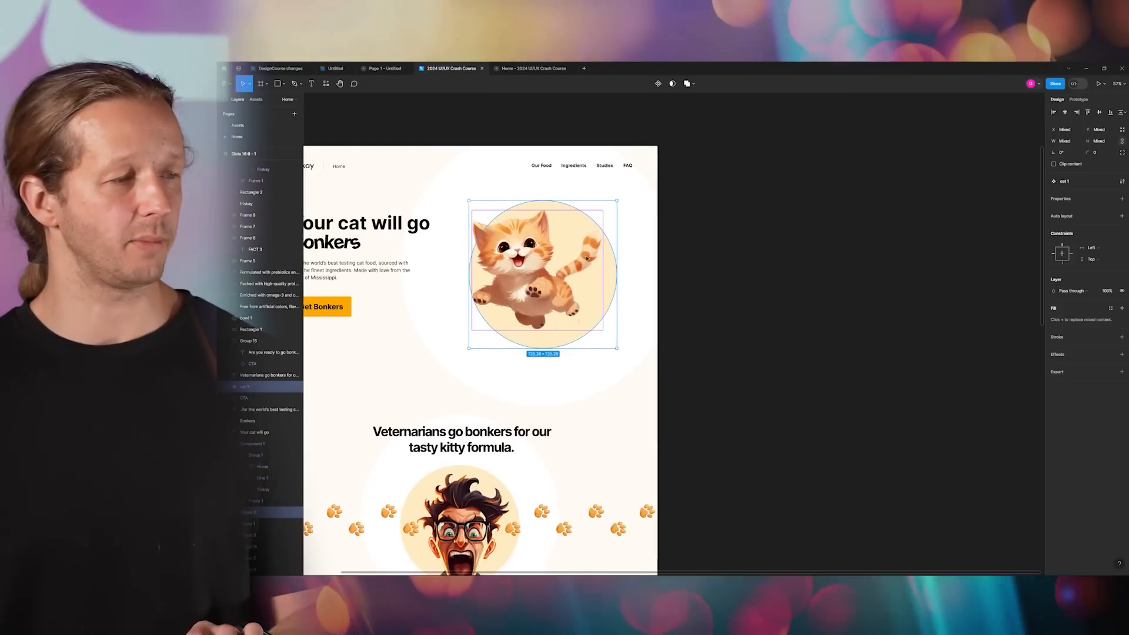
click(563, 252)
key(ctrl+z)
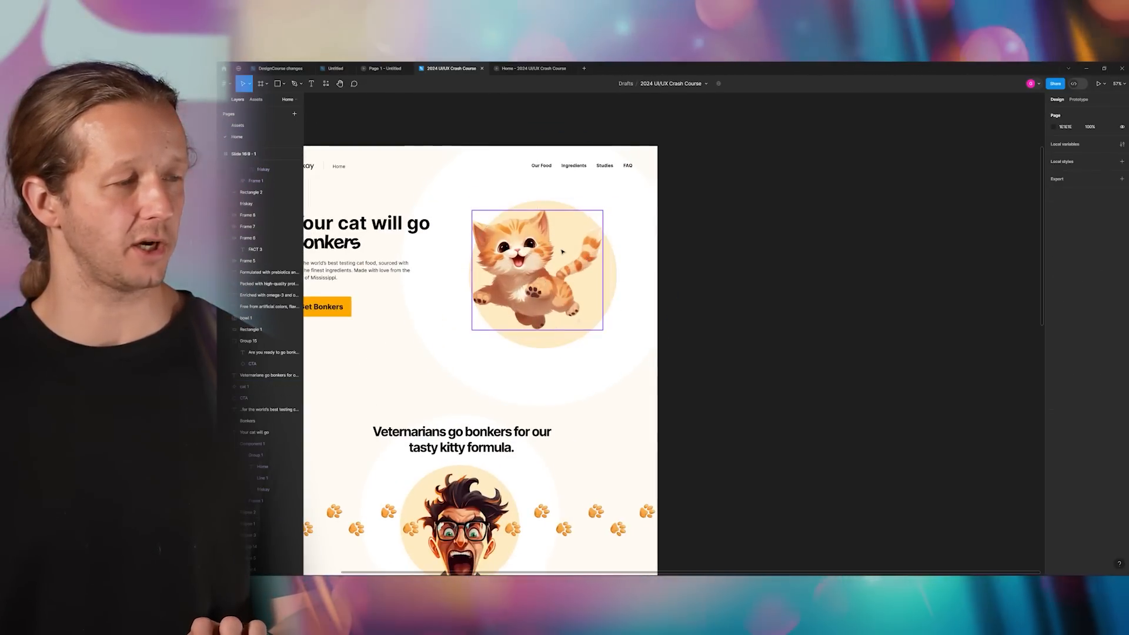
key(ctrl+z)
key(ctrl+z)
key(ctrl+z)
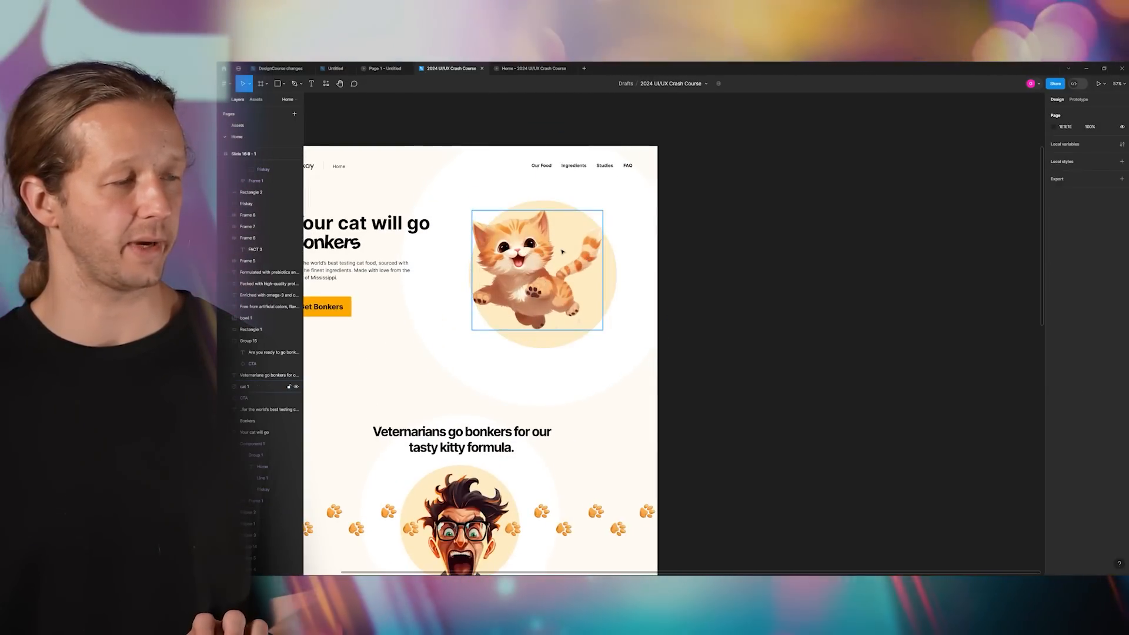
- Combine the hero cat image and its beige circle into one component and move it onto the empty canvas beside the header component
click(574, 252)
shift+click(613, 260)
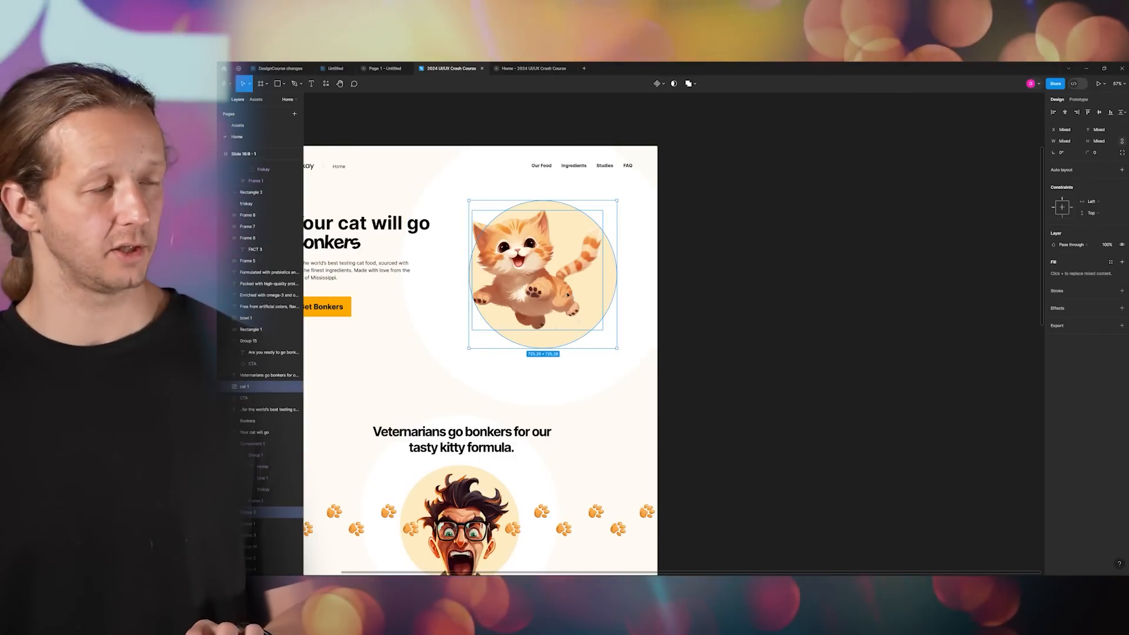
click(657, 84)
scroll(549, 277, down, 4)
drag(549, 277, 709, 181)
- Draw a frame about 1180 by 1116 around the combined cat and circle component
click(689, 119)
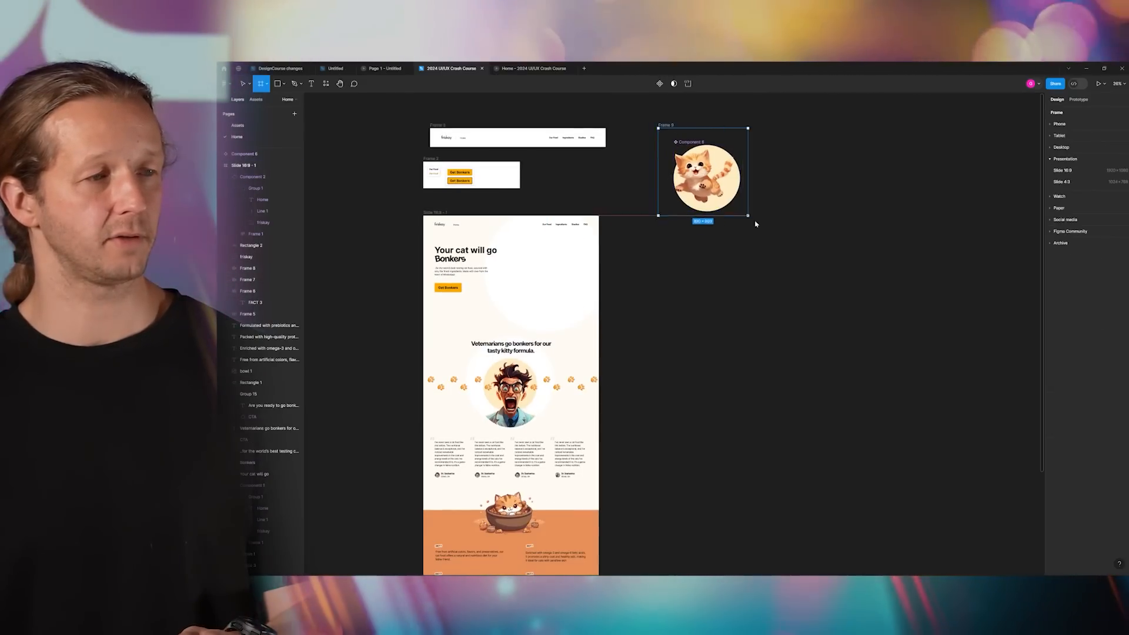
drag(756, 224, 763, 229)
scroll(706, 177, up, 3)
scroll(707, 174, down, 2)
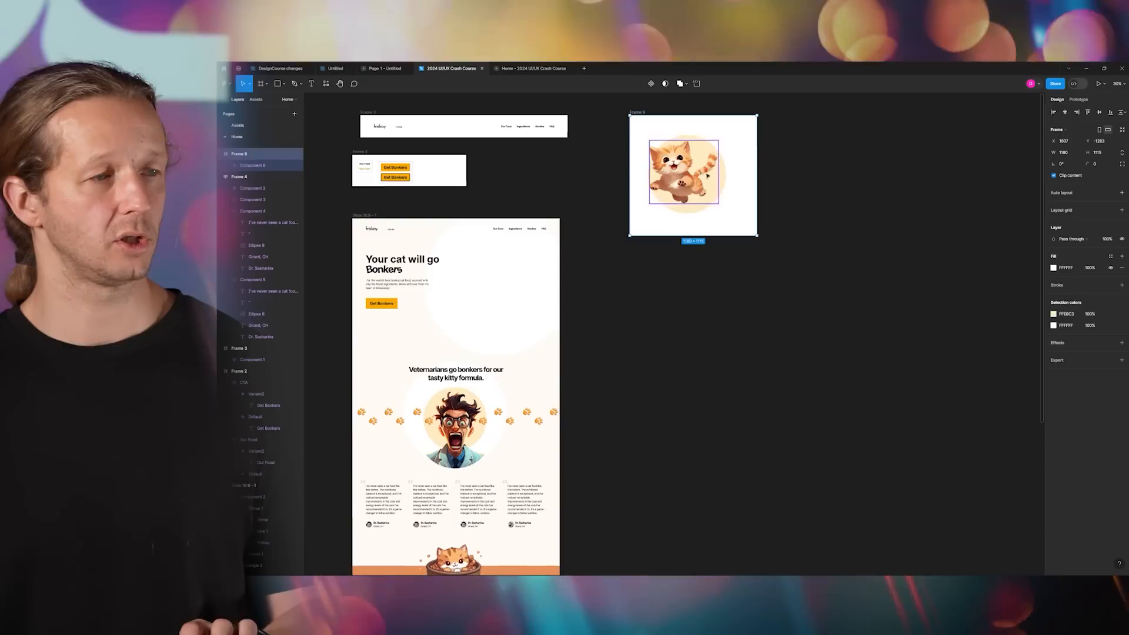
- Add a second variant to the cat component and extend its frame downward to a height of about 1870 to enclose both variants
click(708, 175)
click(658, 84)
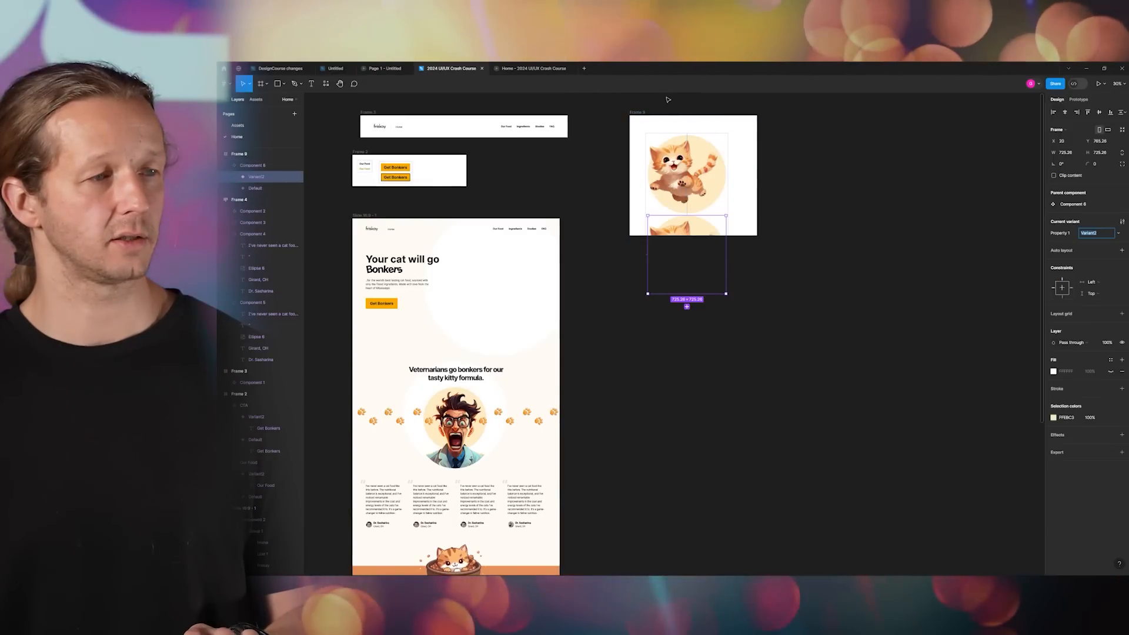
click(640, 112)
drag(694, 236, 706, 316)
scroll(707, 316, up, 5)
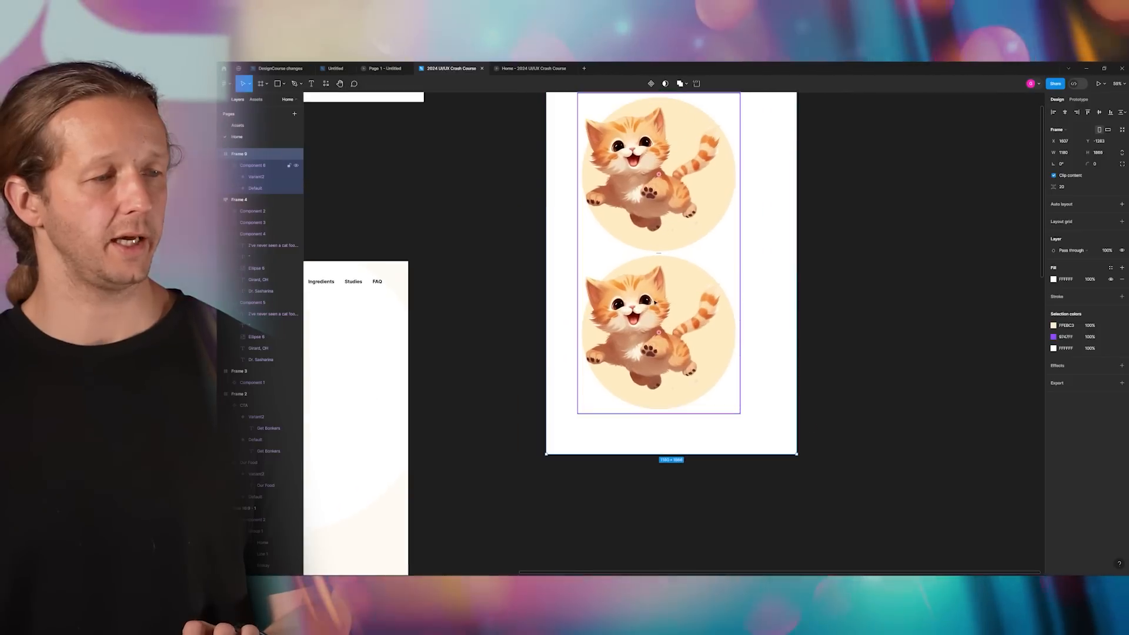
- Shift the cat image in the second variant down and to the right relative to its beige circle
ctrl+click(645, 305)
drag(641, 305, 662, 316)
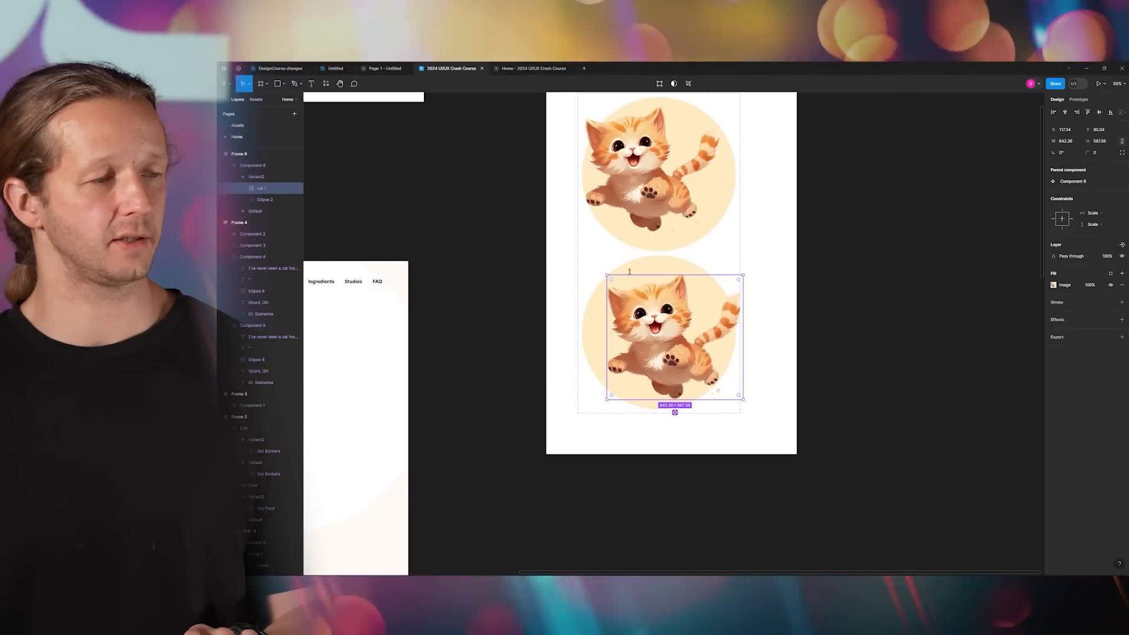
click(627, 269)
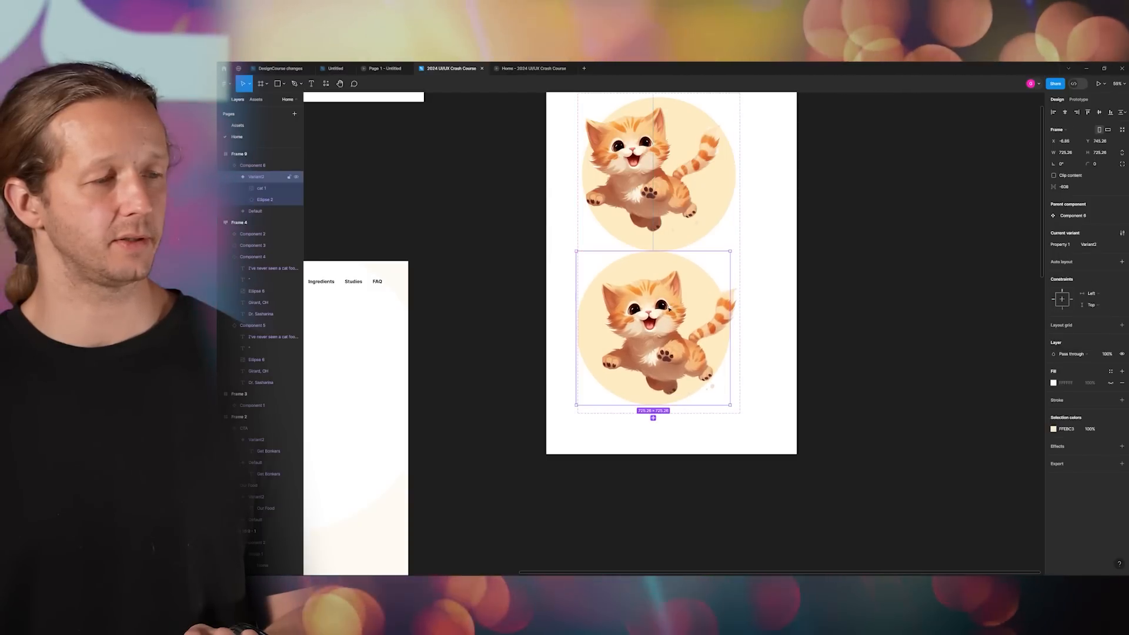
- Add a prototype interaction leading from the Default cat variant to the second variant
click(790, 217)
scroll(703, 184, up, 2)
drag(677, 179, 643, 251)
click(644, 247)
click(648, 232)
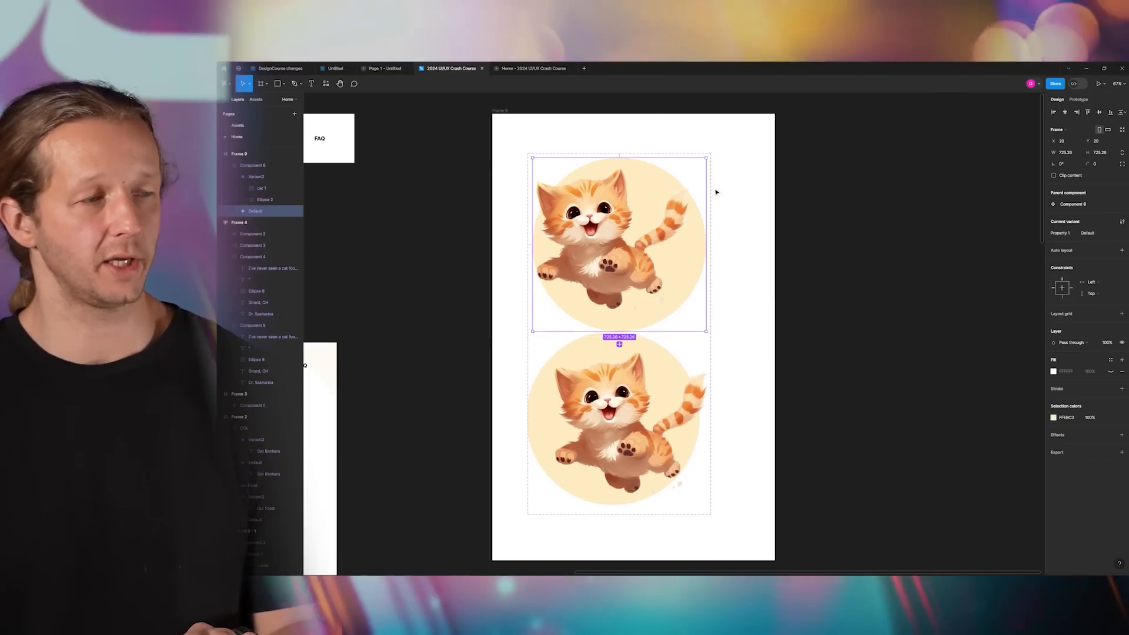
click(1080, 100)
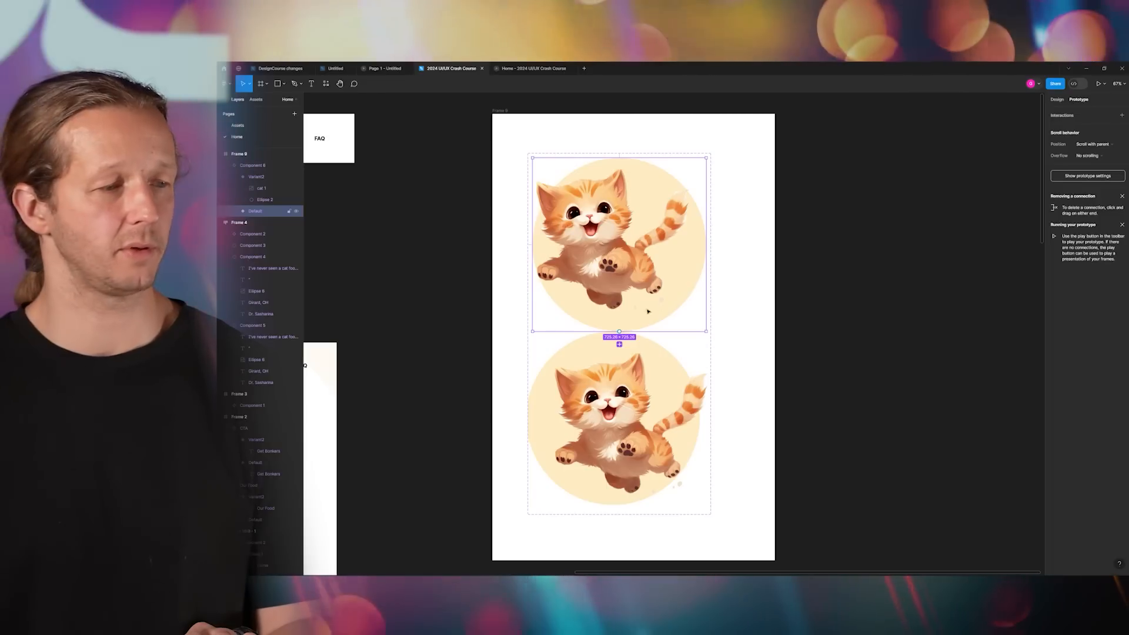
mouse_move(620, 344)
mouse_down()
mouse_move(622, 383)
mouse_move(624, 366)
mouse_up()
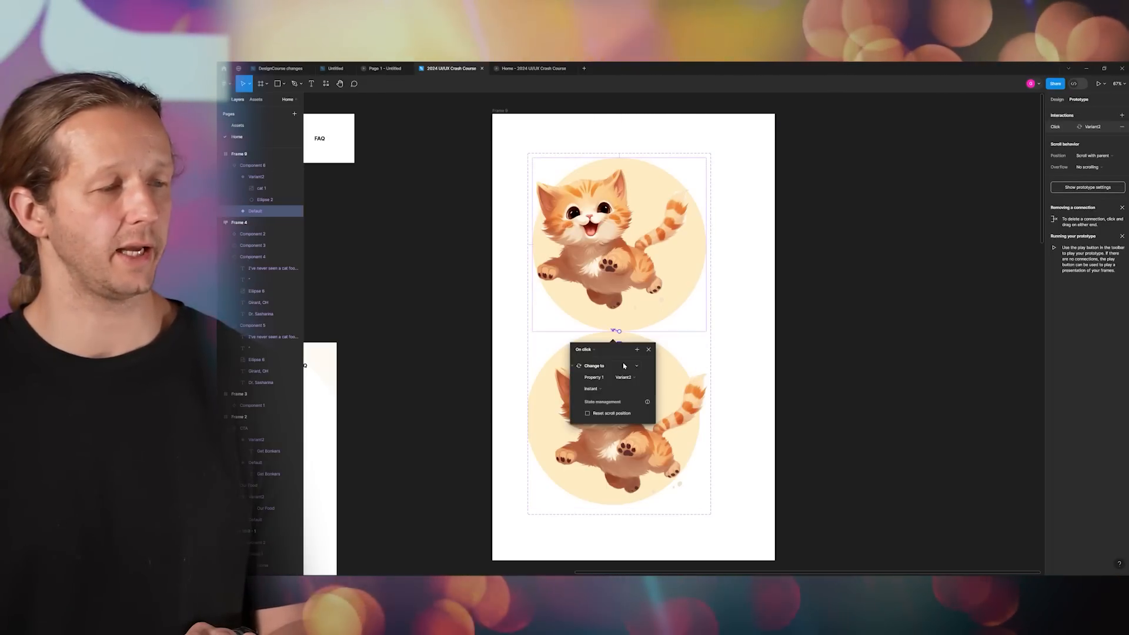
- Set the Default cat variant's interaction trigger to After delay with a delay of 1 ms
click(589, 350)
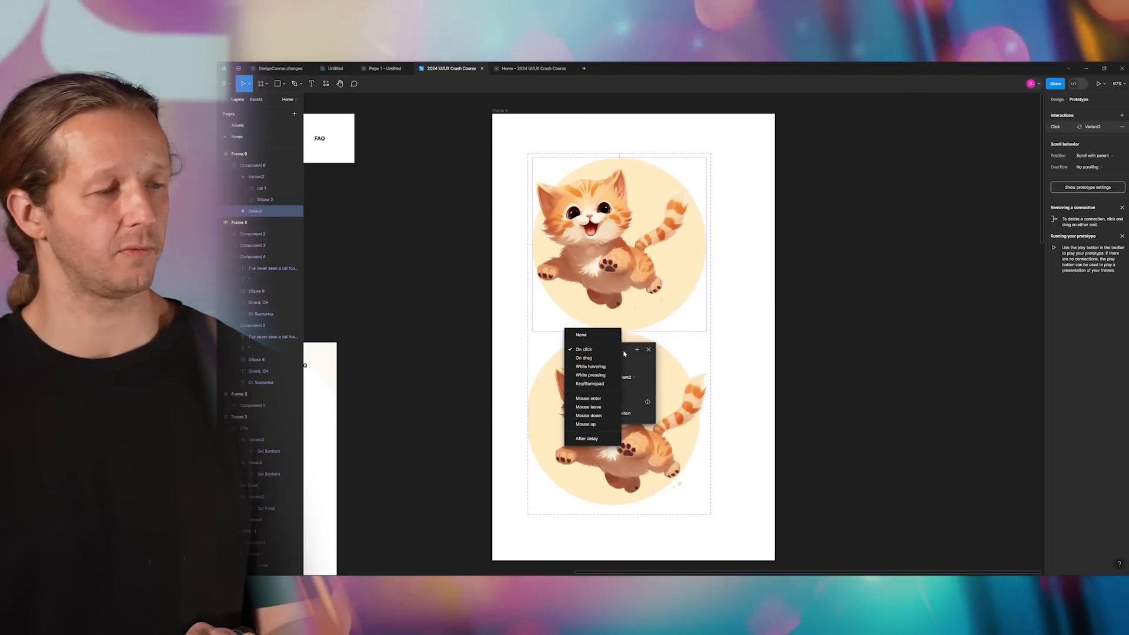
click(581, 335)
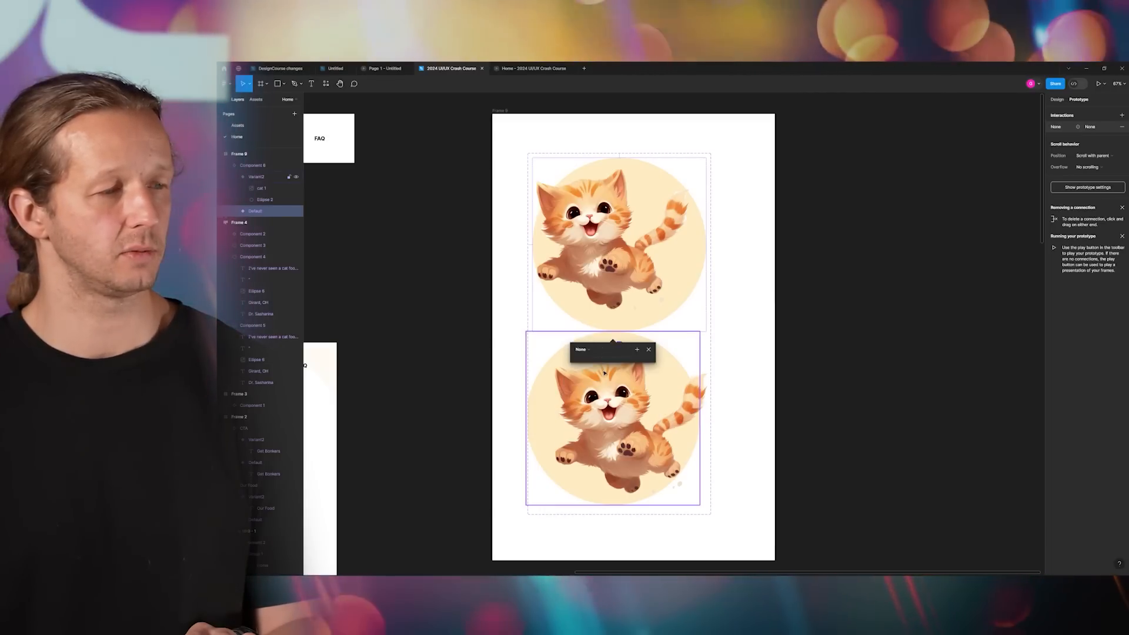
click(583, 350)
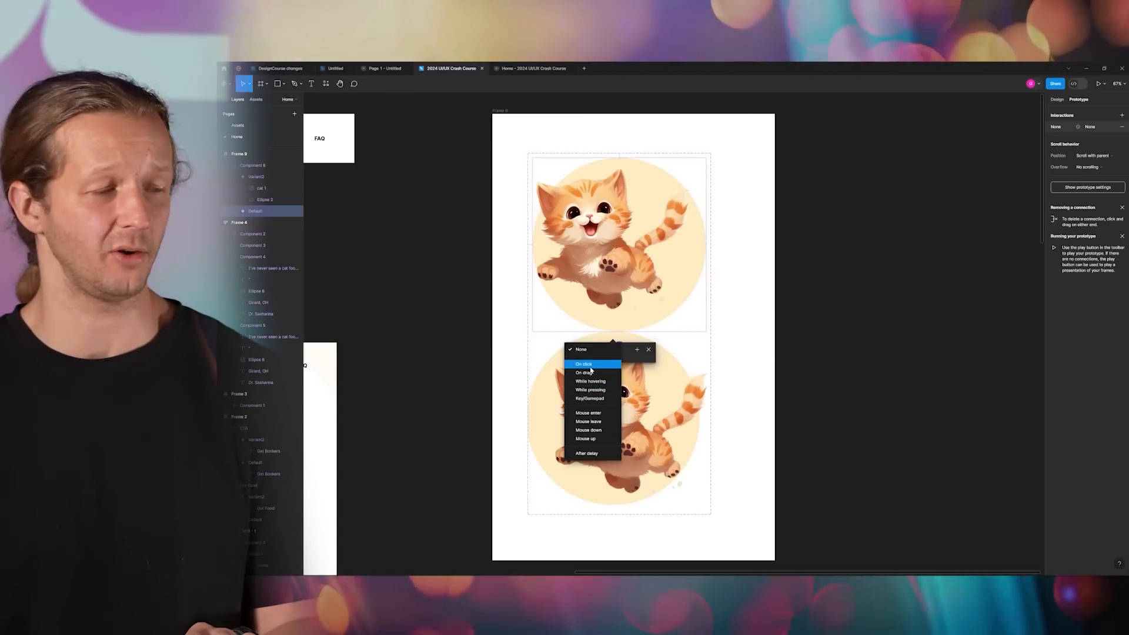
click(597, 453)
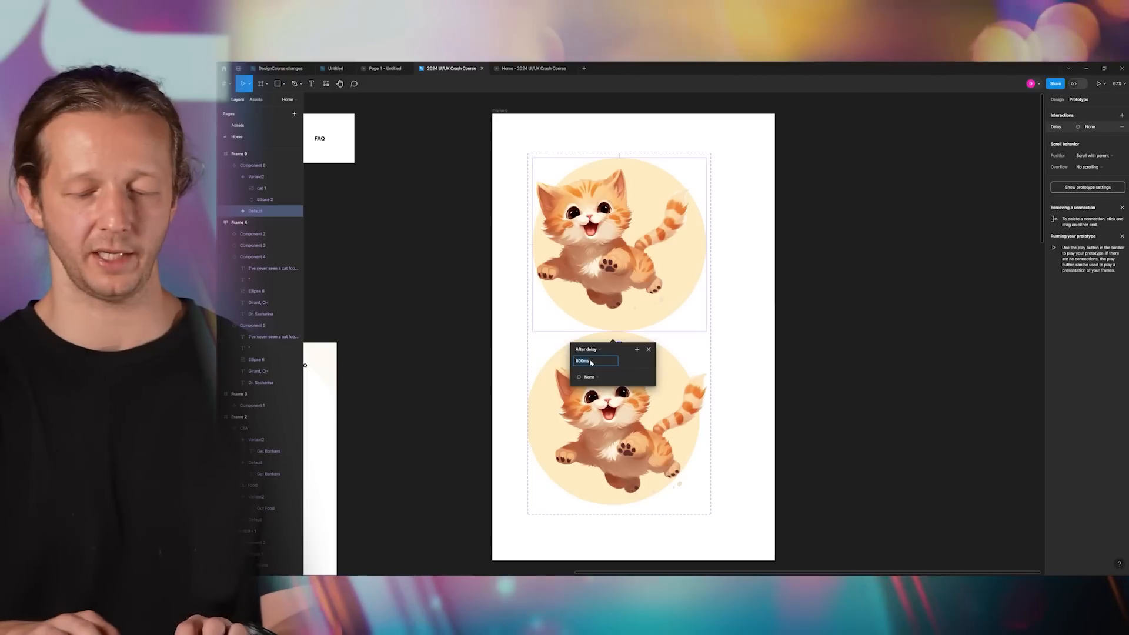
text(1)
key(Return)
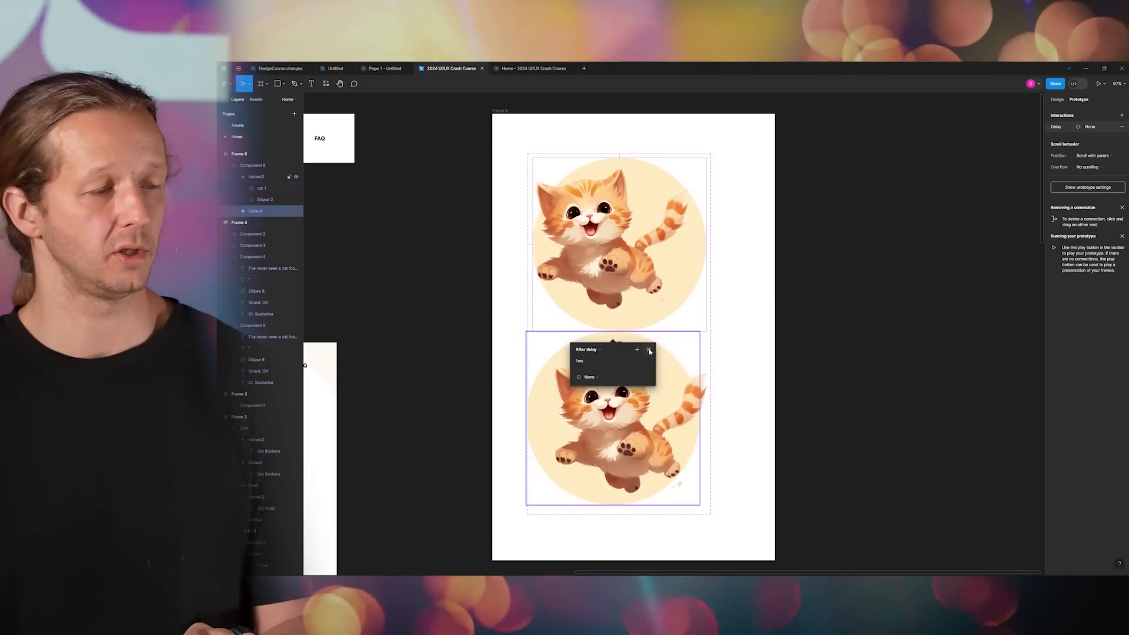
- Reconnect the Default cat variant's delayed interaction to the second variant as a Change to action
click(637, 300)
click(784, 277)
click(641, 265)
double_click(641, 265)
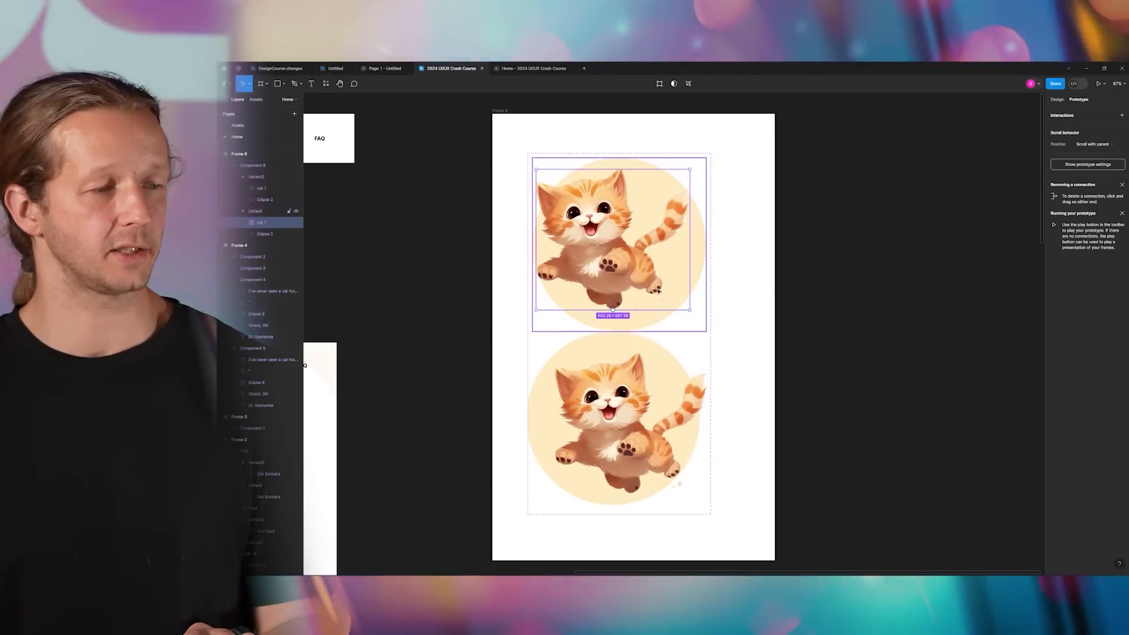
double_click(641, 265)
click(657, 268)
double_click(657, 268)
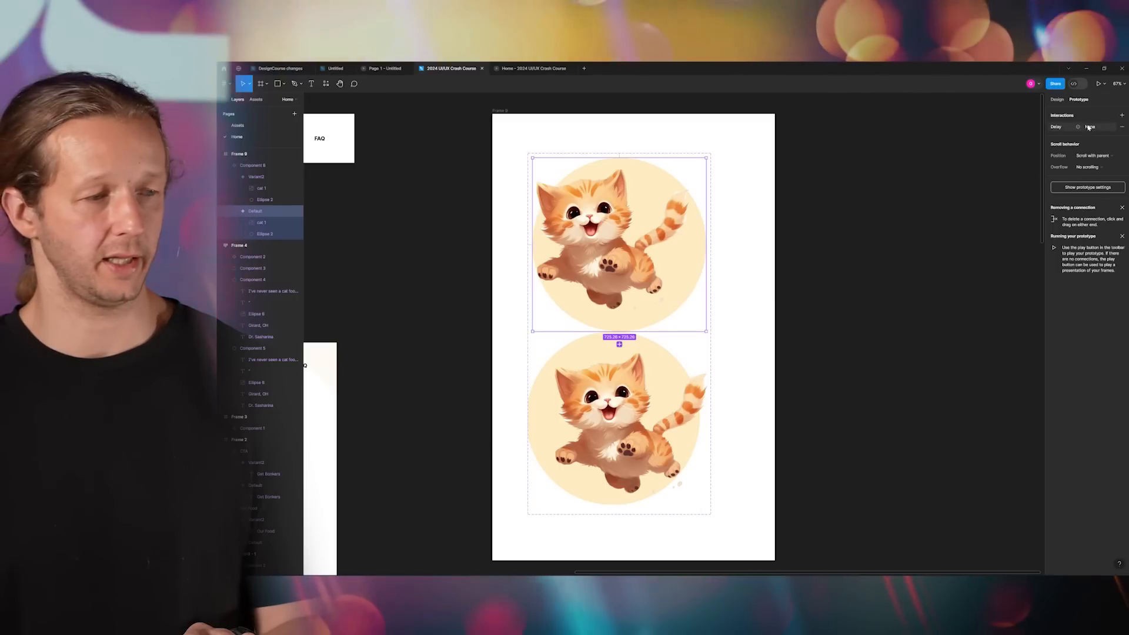
drag(619, 332, 590, 353)
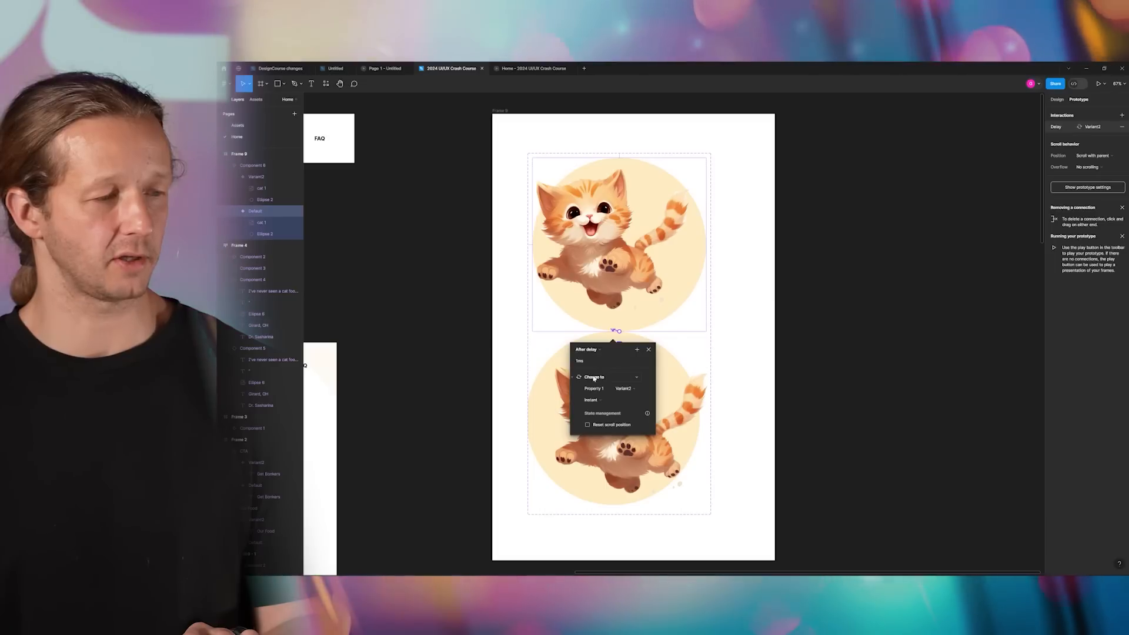
- Set the Default cat variant's transition to Smart animate with a duration of 3500 ms
click(600, 401)
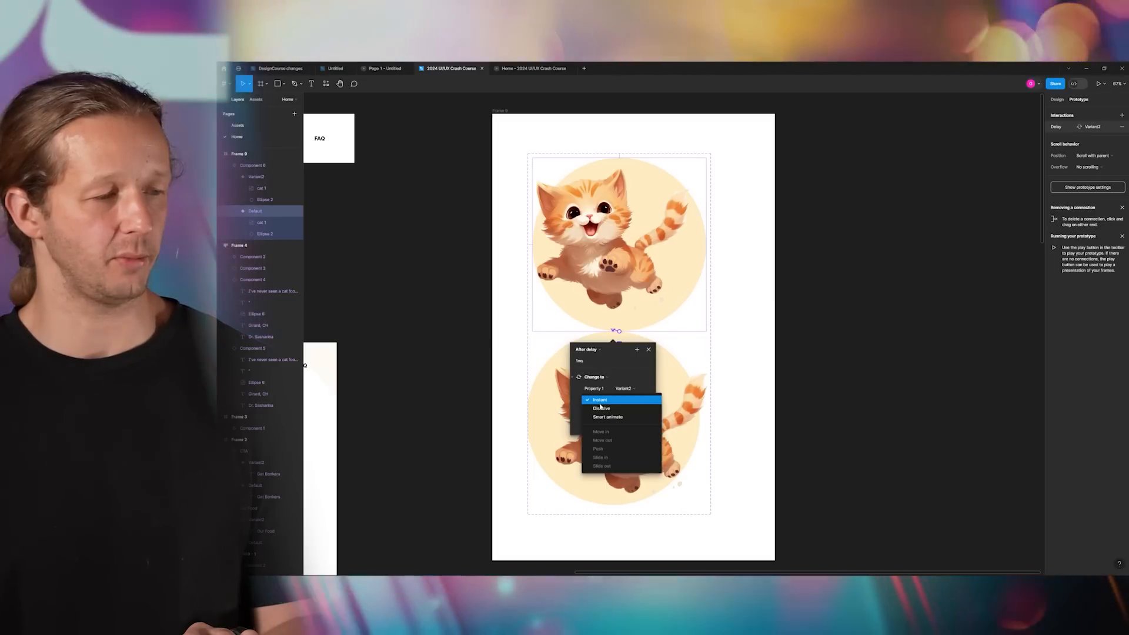
click(611, 419)
click(631, 414)
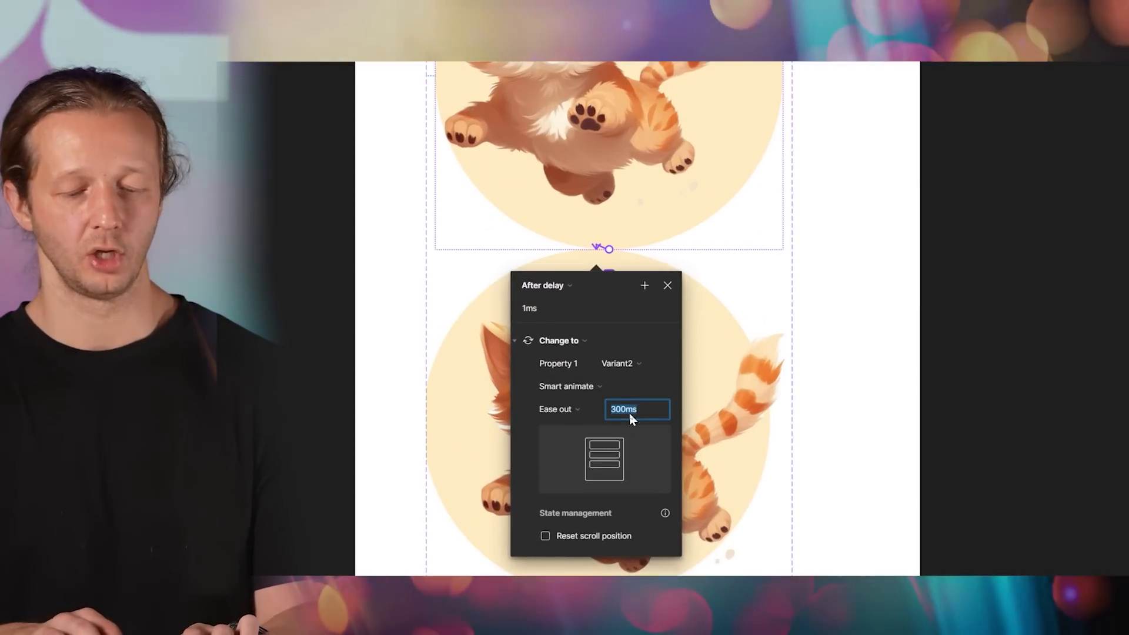
text(3500)
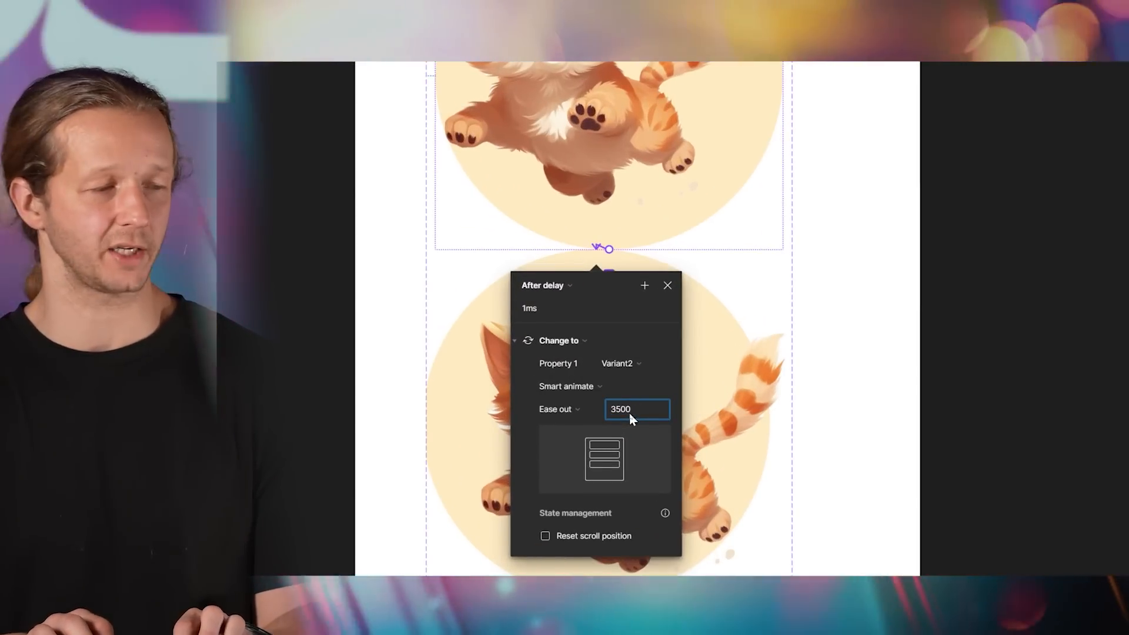
key(Return)
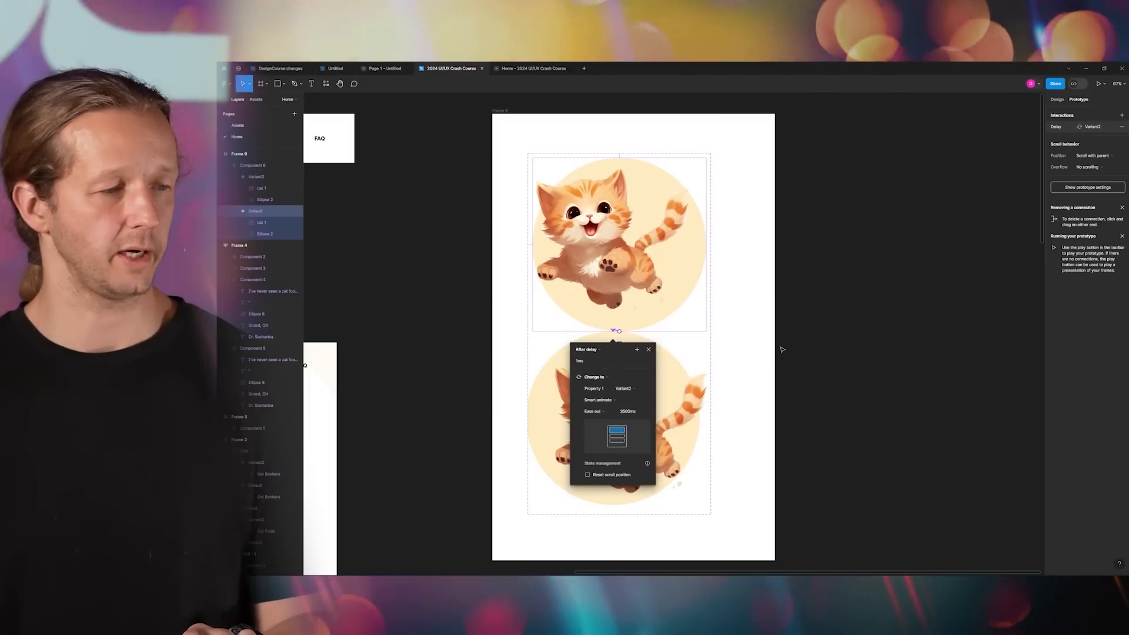
- Connect the second cat variant back to Default with an After delay trigger of 1 ms
click(659, 374)
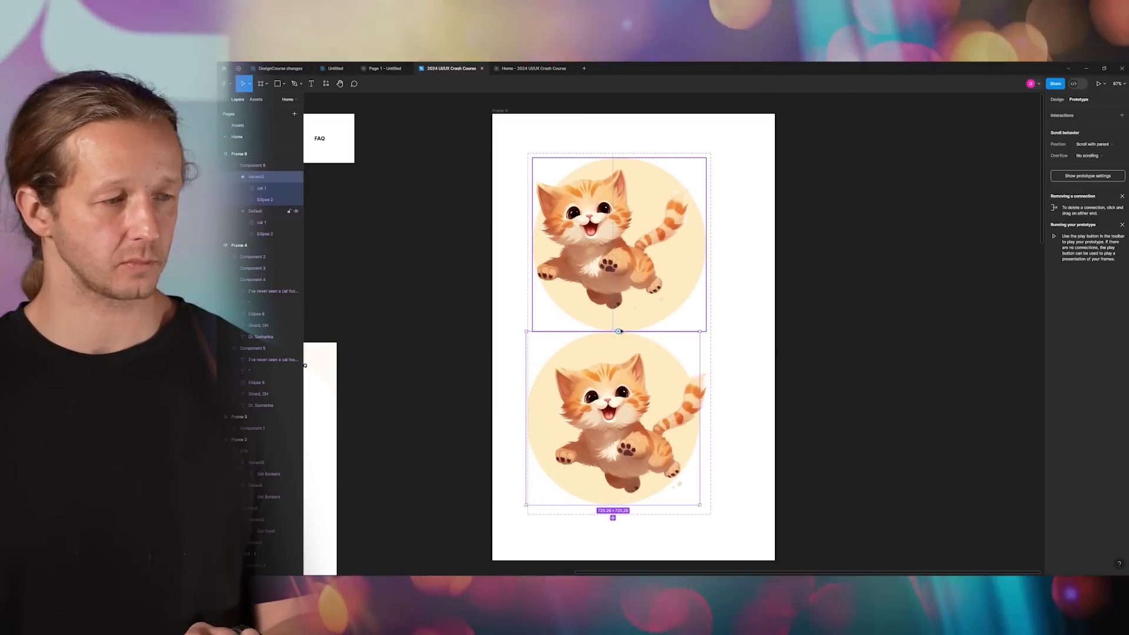
drag(618, 332, 620, 301)
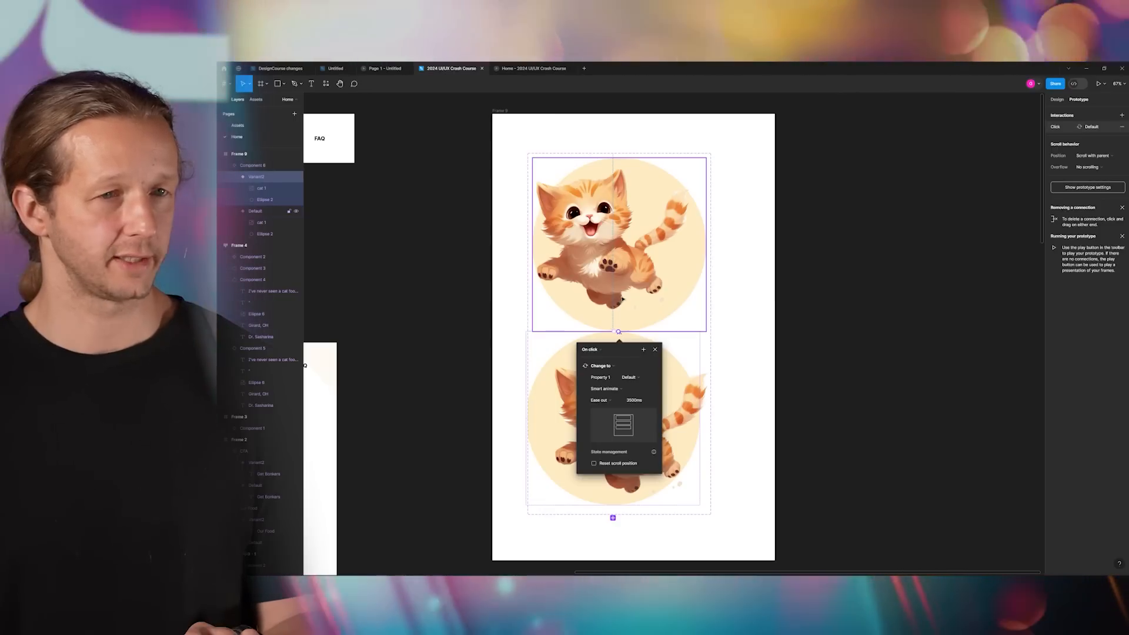
click(591, 350)
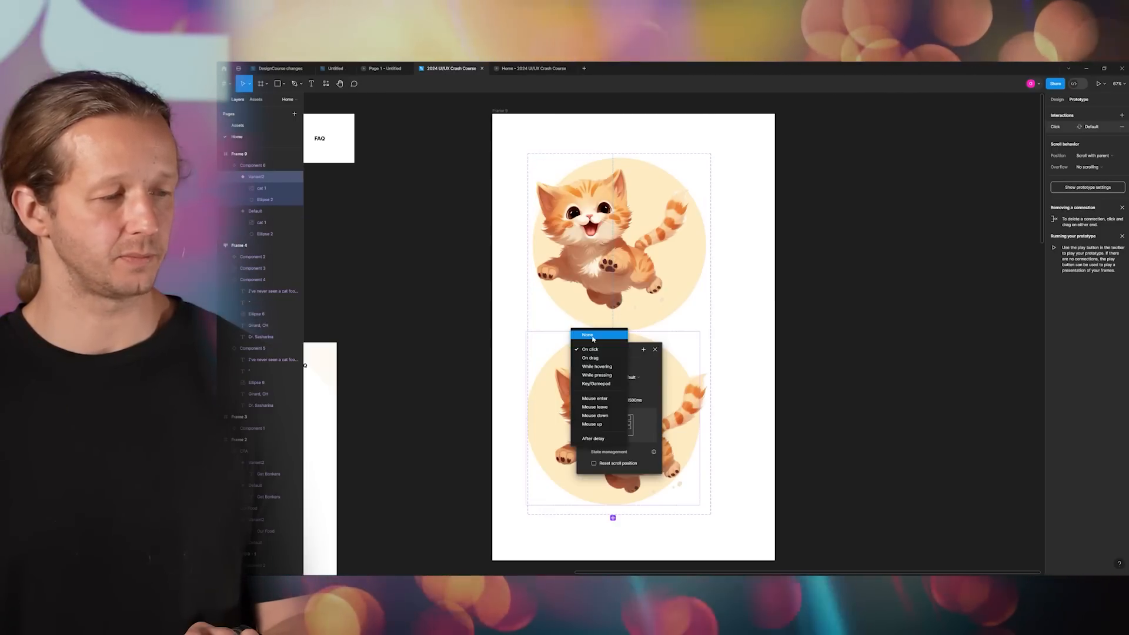
click(592, 439)
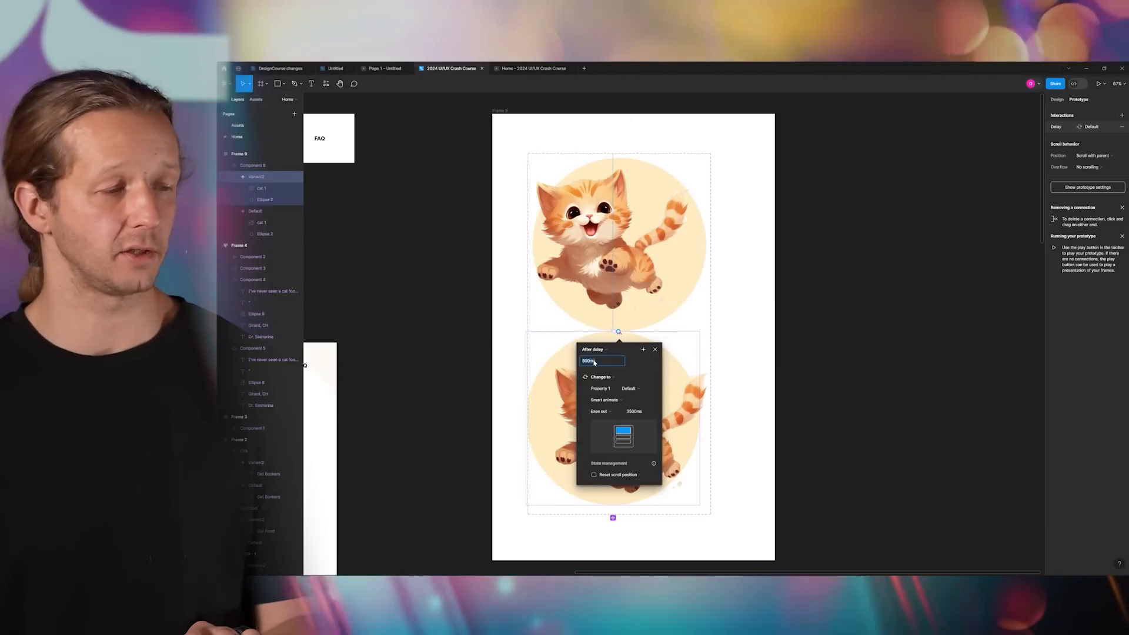
text(1)
key(Return)
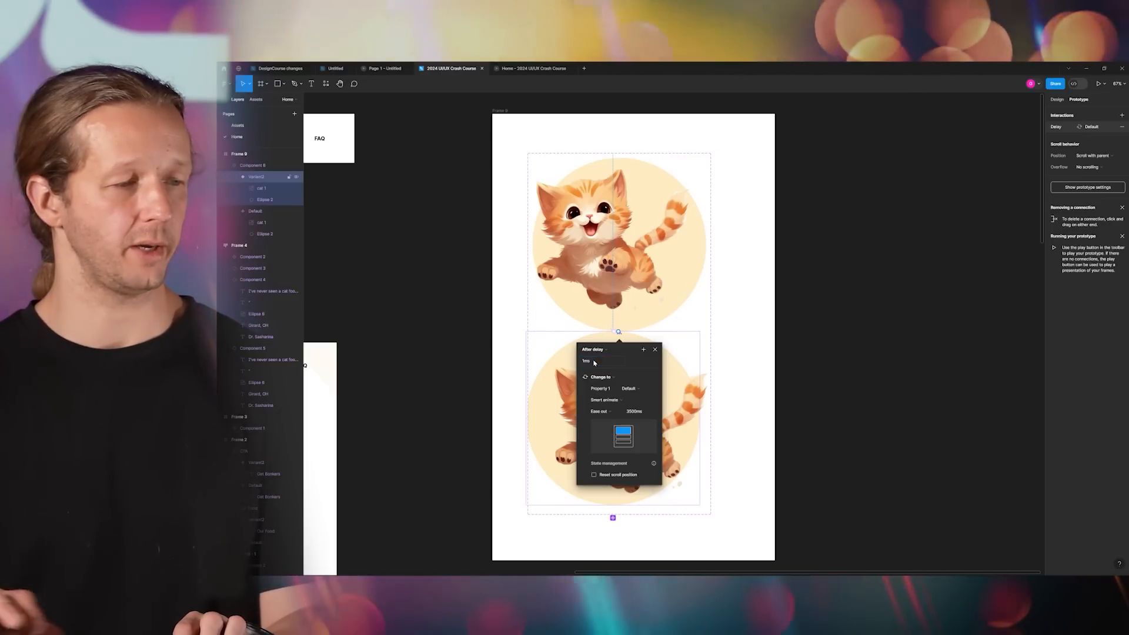
click(655, 351)
click(794, 250)
- Place an instance of the animated cat component from Frame 6's local assets inside the landing page's white hero circle
scroll(800, 298, down, 10)
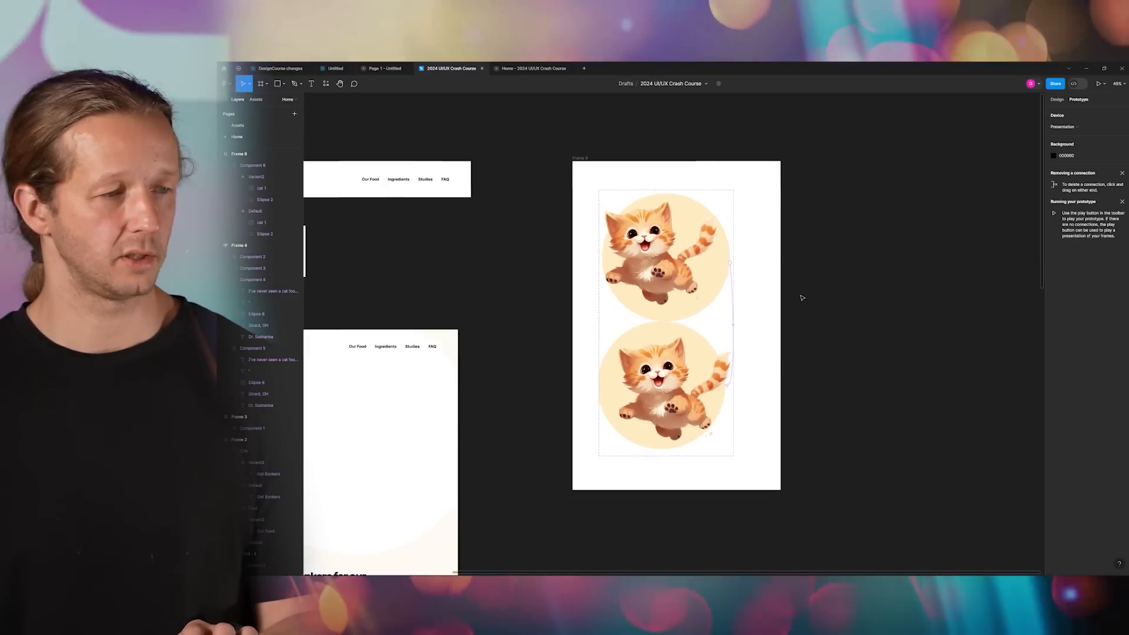
scroll(673, 315, up, 5)
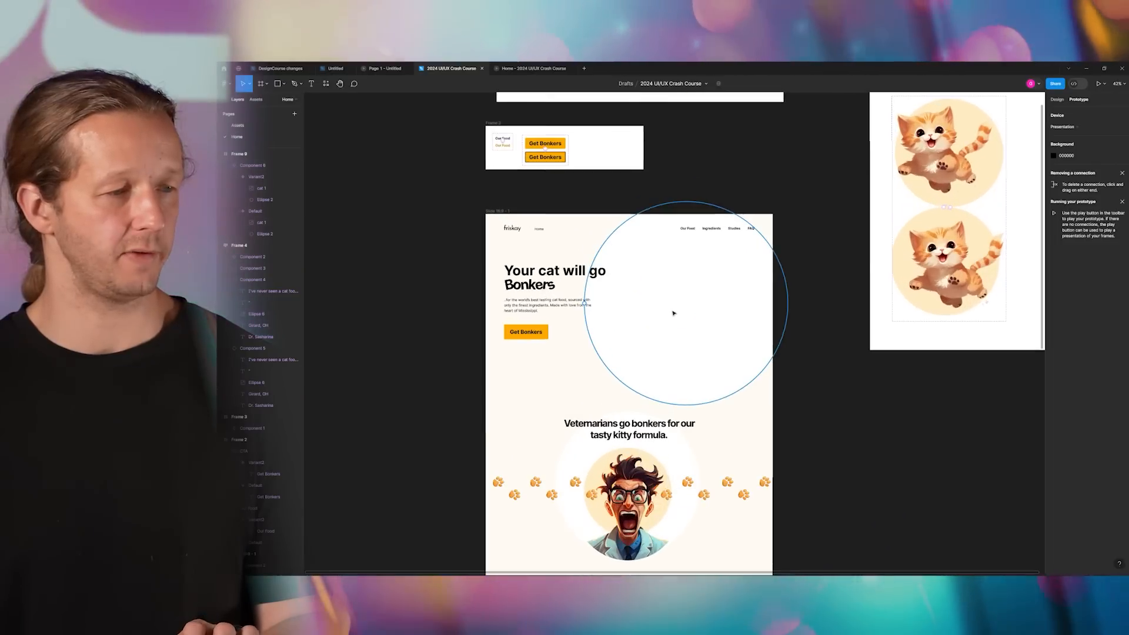
click(259, 100)
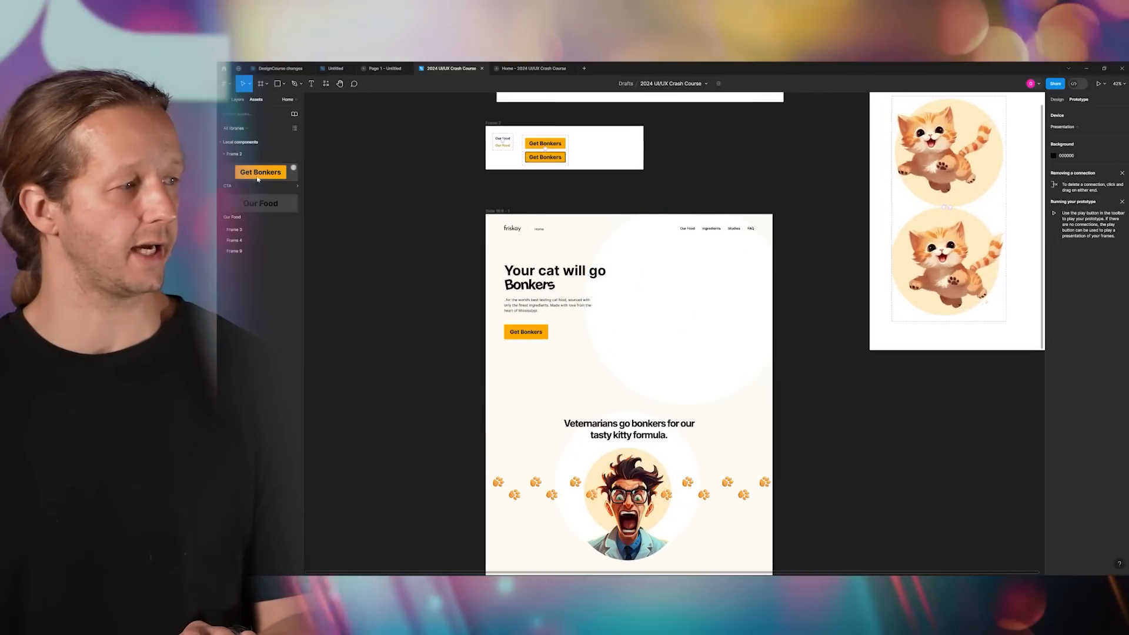
click(226, 251)
drag(737, 287, 683, 296)
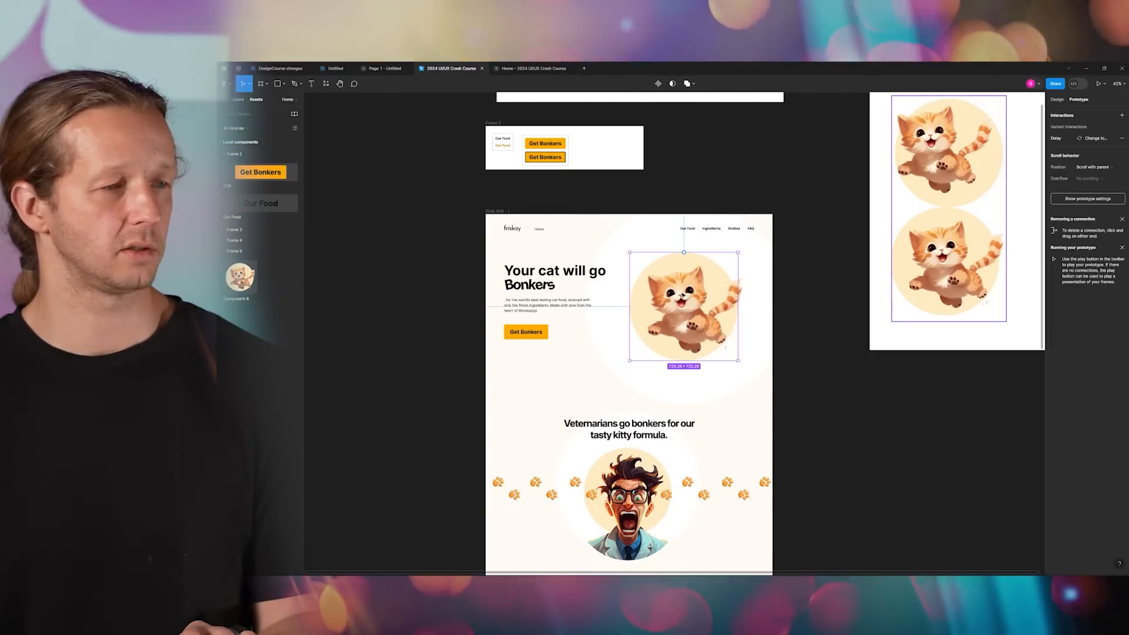
- Close the old prototype preview and present the landing page frame again at actual size (100%)
click(524, 69)
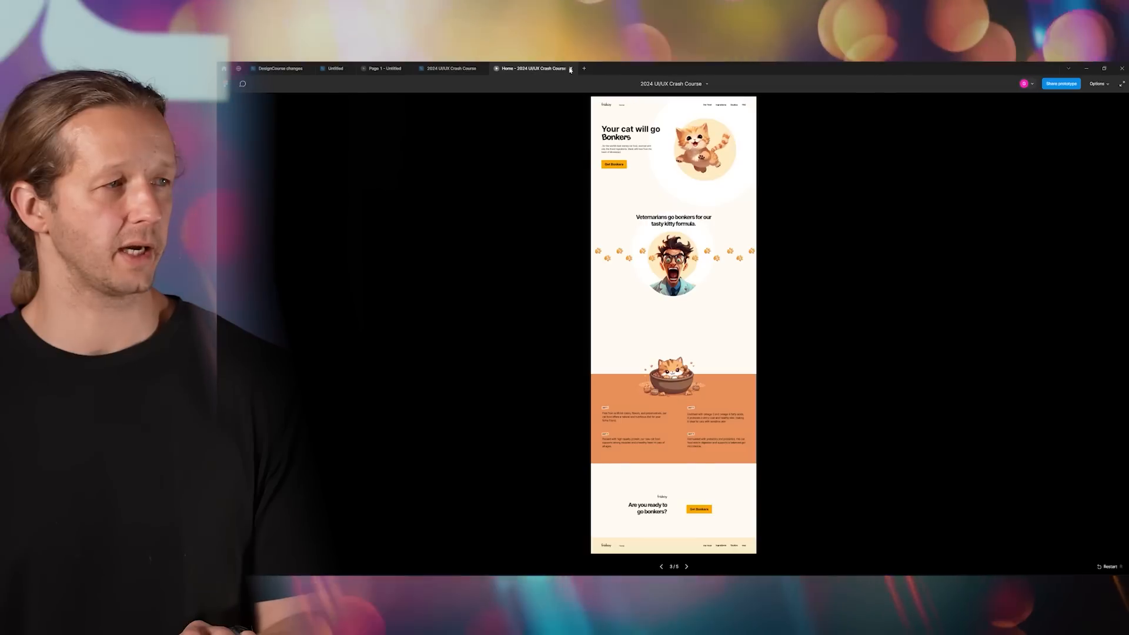
click(570, 69)
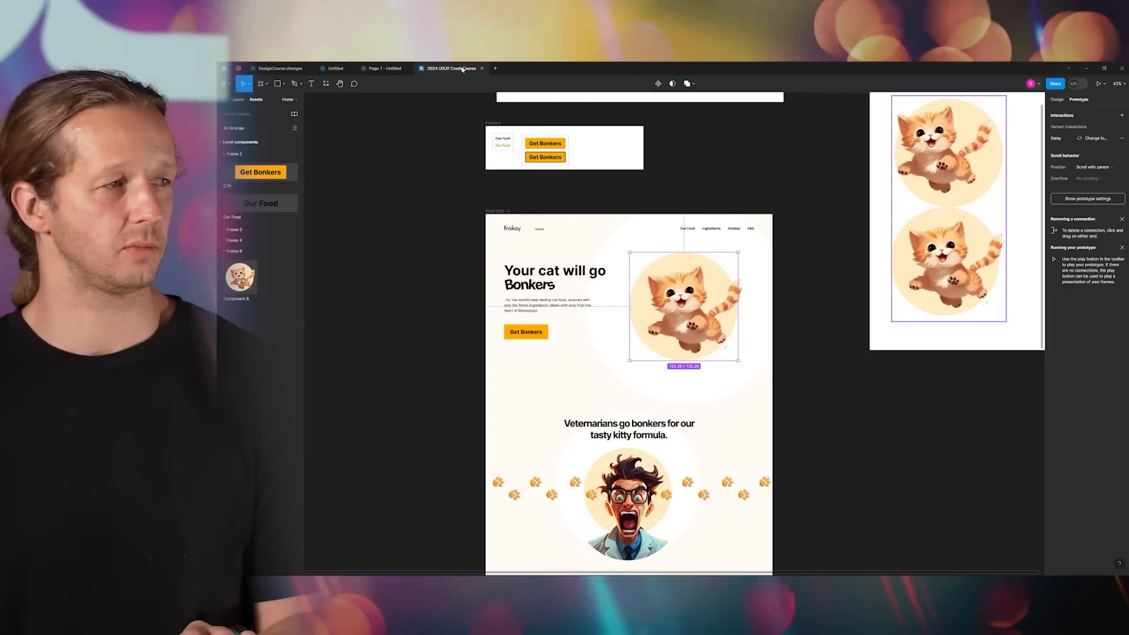
key(Escape)
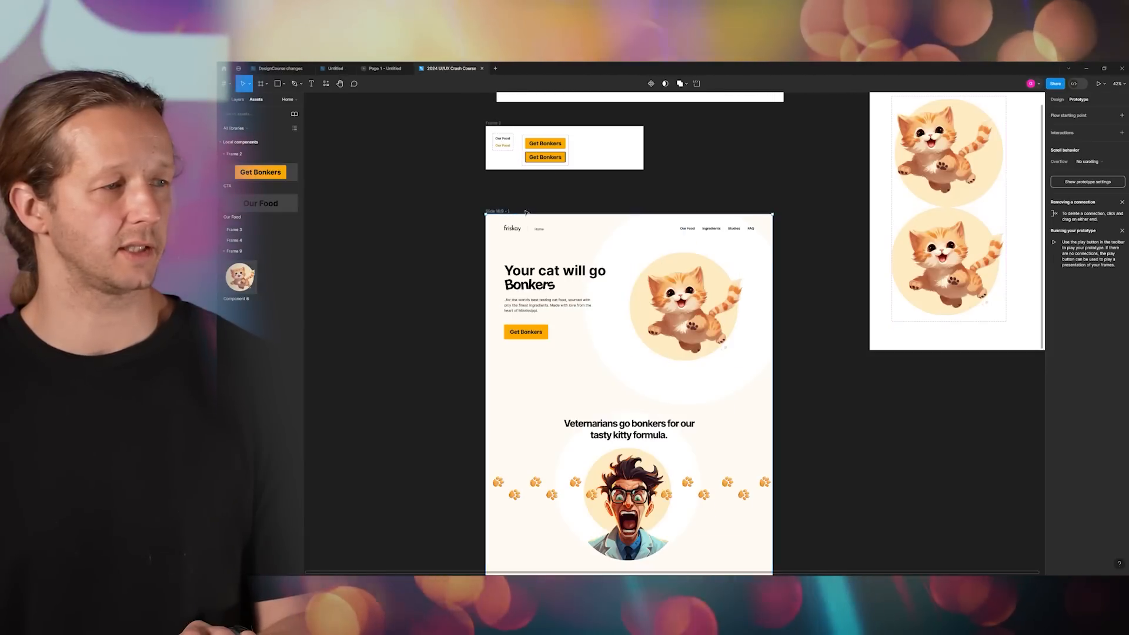
click(1100, 83)
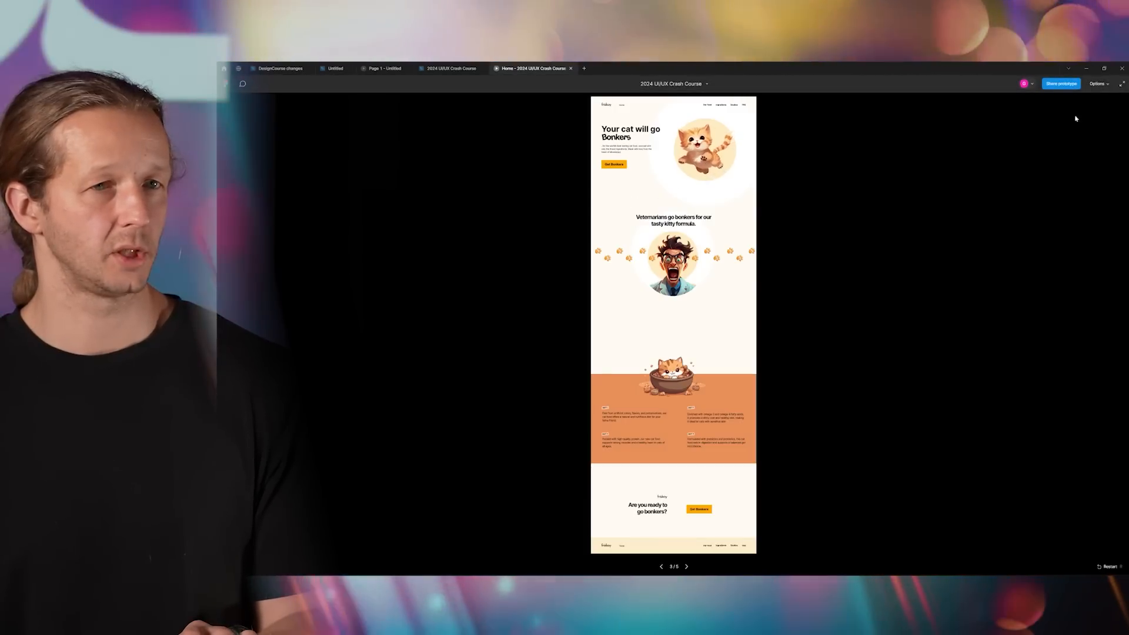
click(1100, 84)
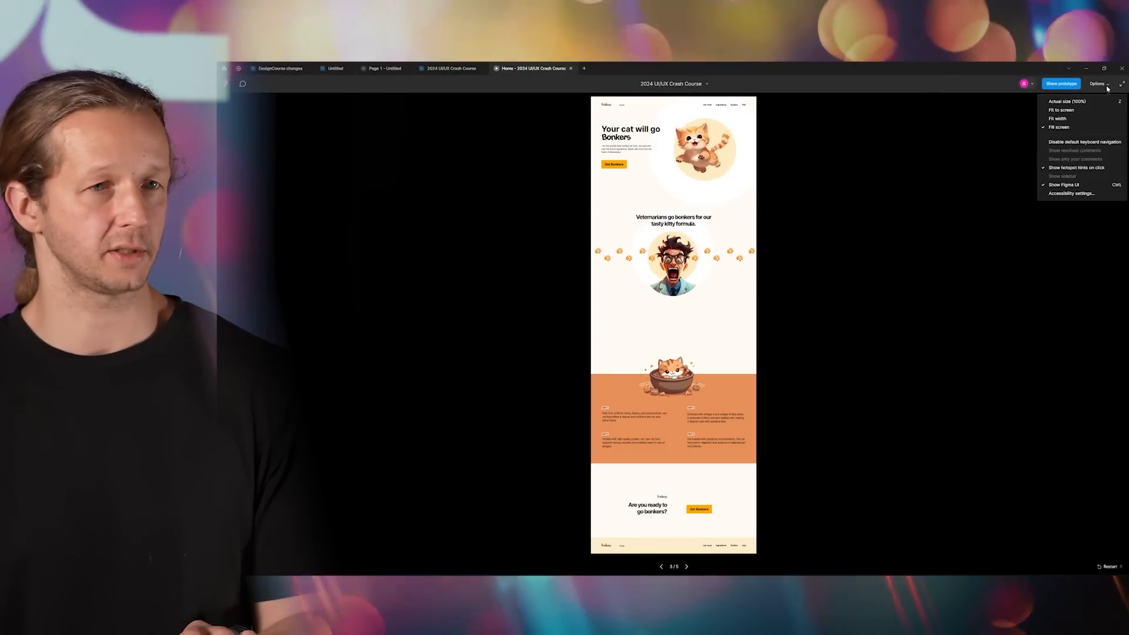
click(1071, 102)
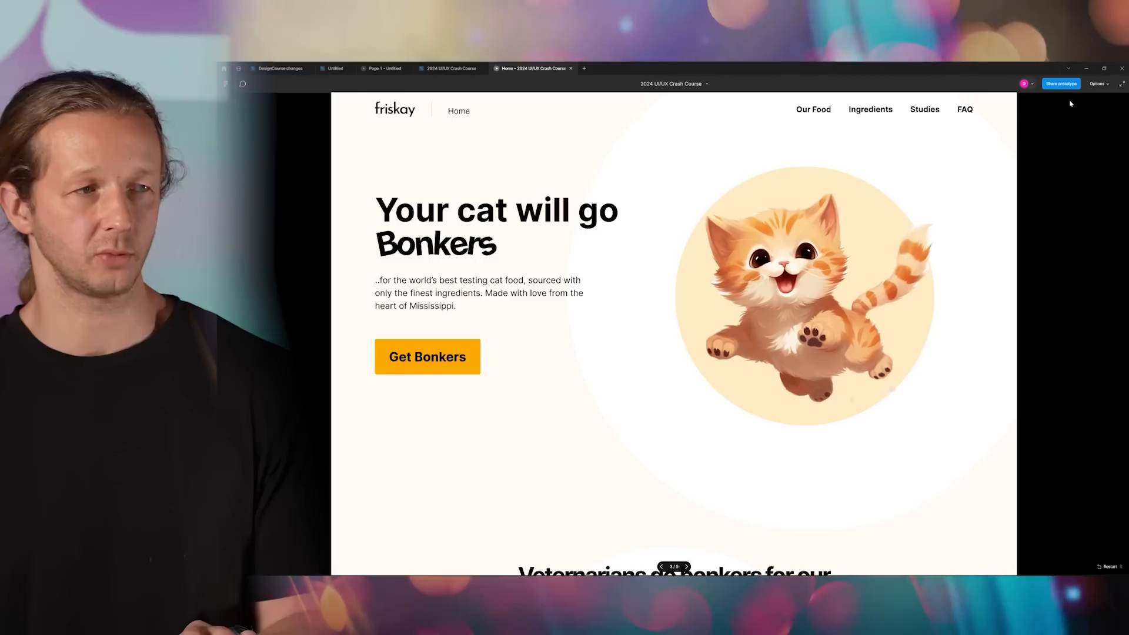
- Examine the hero cat's float animation and the page's sections down to the footer in the prototype preview
scroll(722, 315, down, 5)
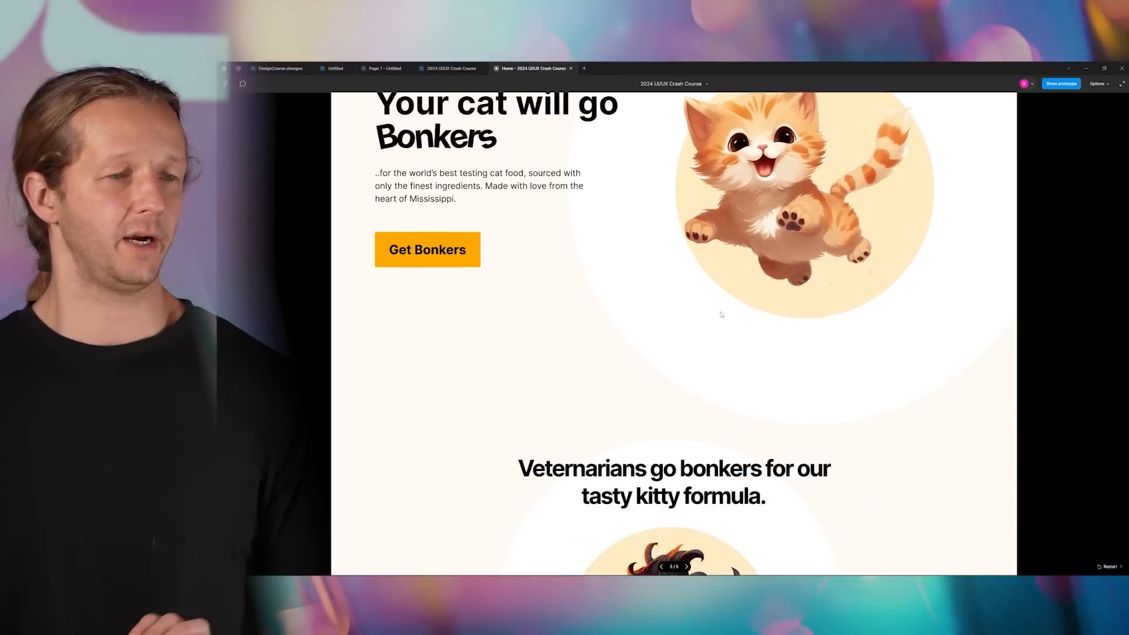
scroll(722, 315, up, 5)
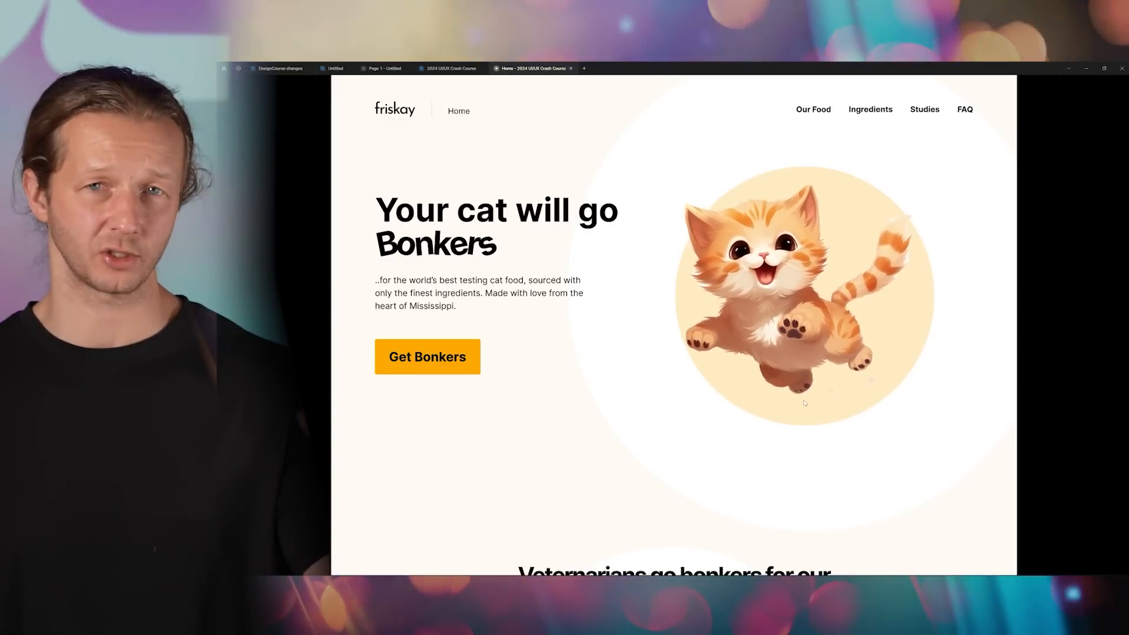
scroll(764, 382, down, 3)
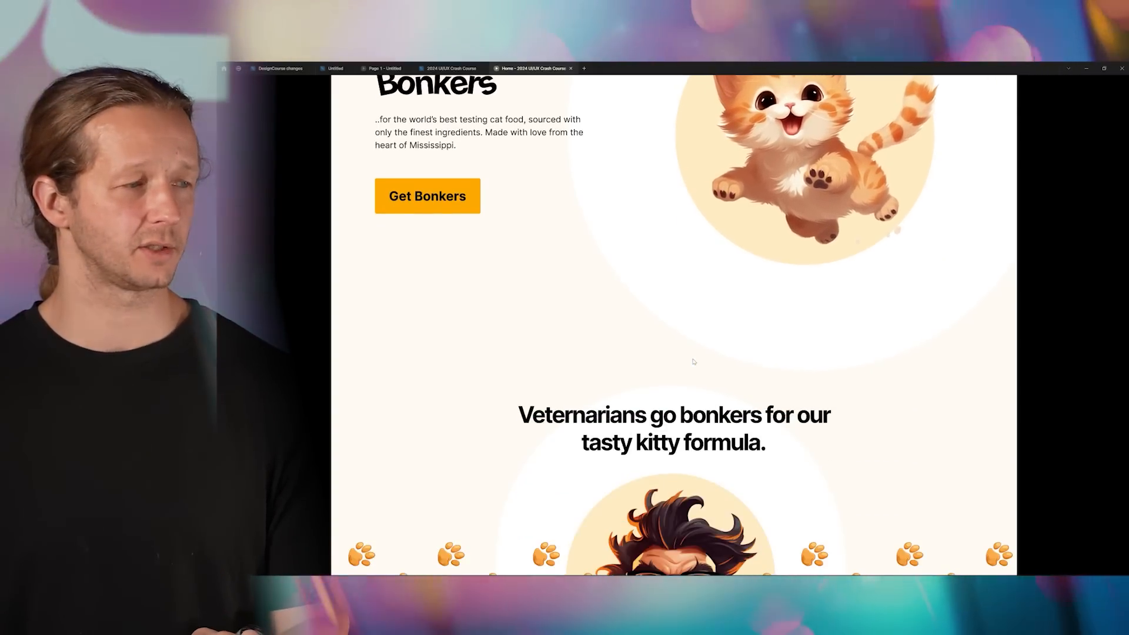
scroll(694, 360, up, 3)
scroll(712, 355, down, 2)
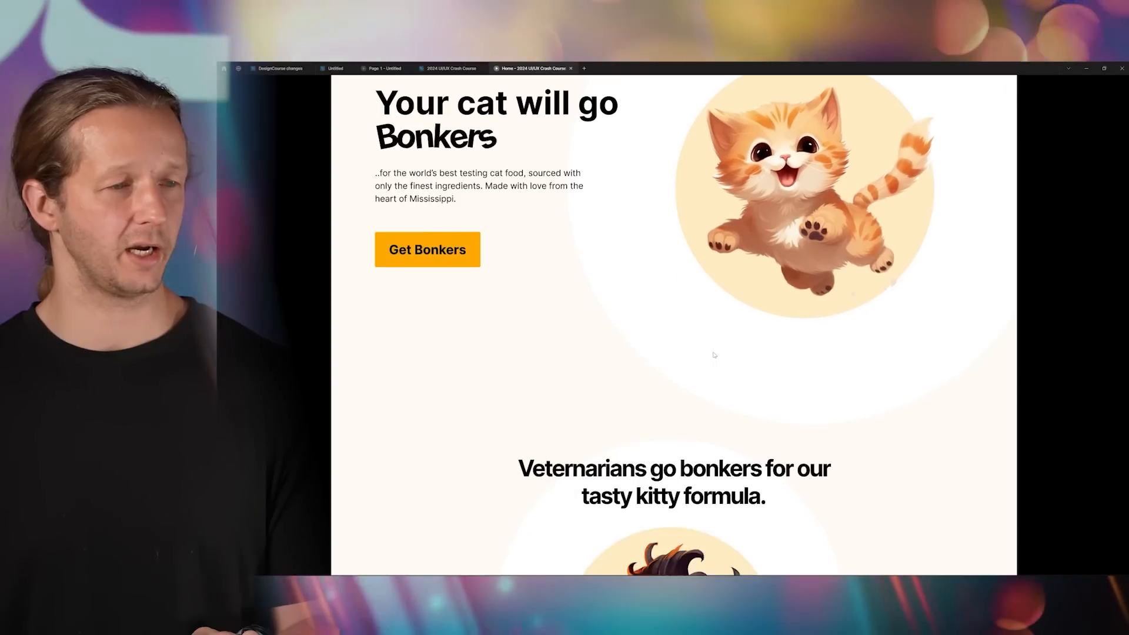
scroll(715, 353, up, 2)
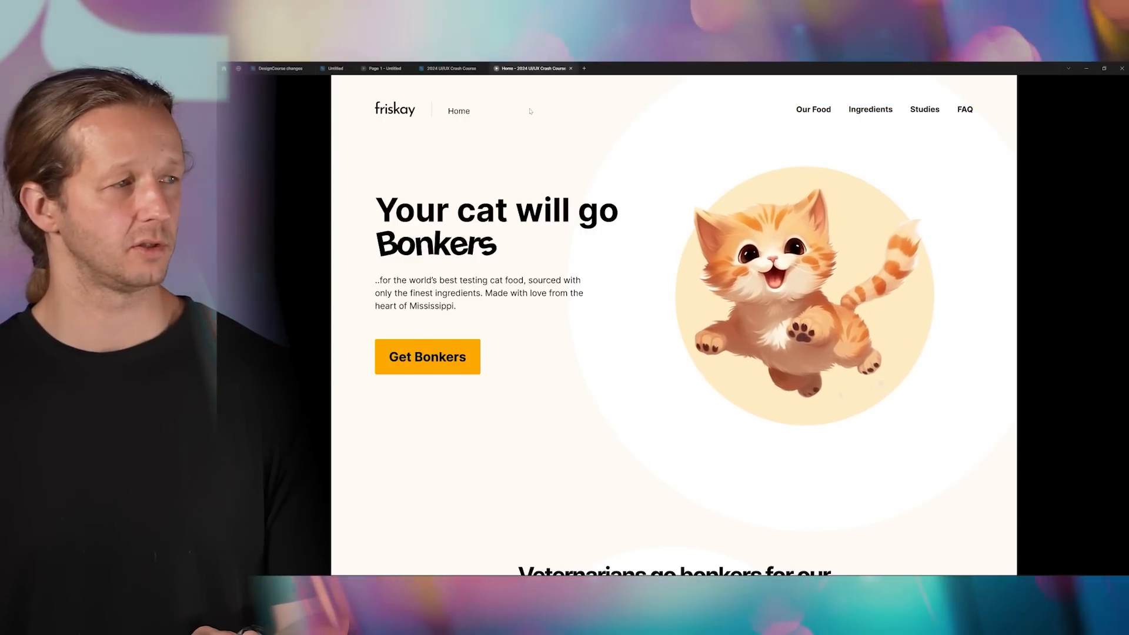
scroll(562, 297, down, 5)
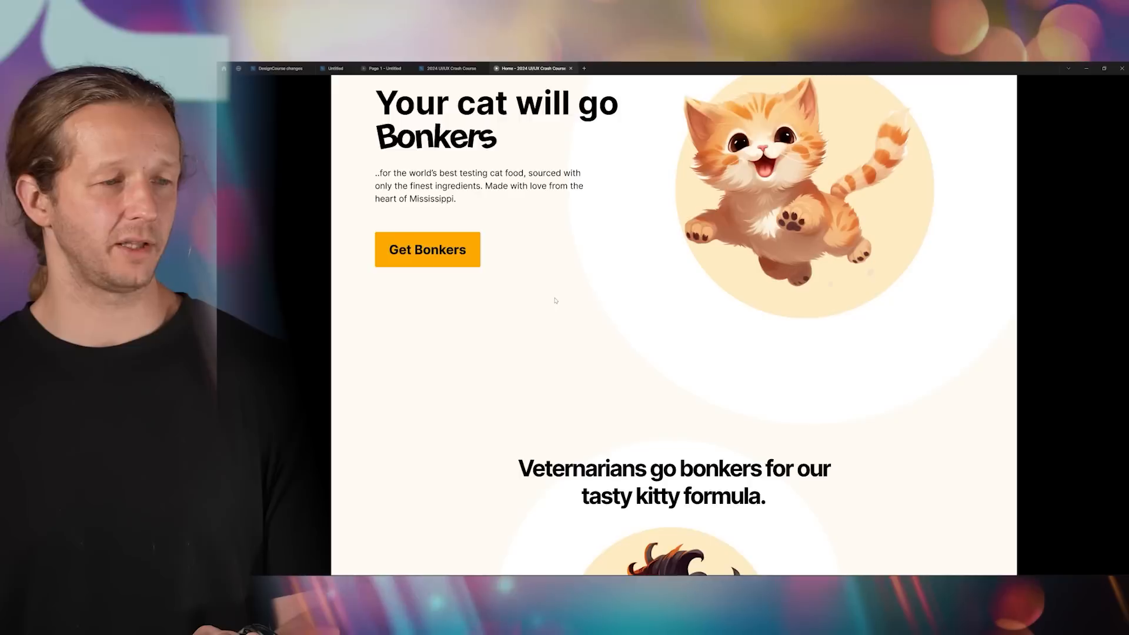
scroll(562, 297, up, 1)
scroll(562, 297, up, 5)
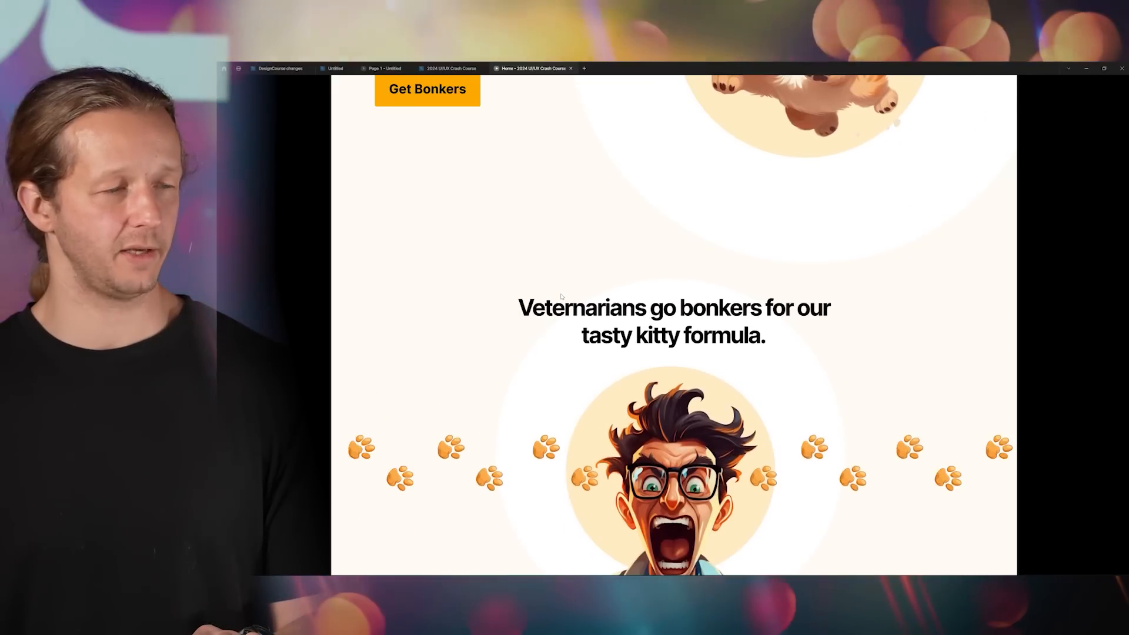
scroll(563, 295, down, 6)
scroll(563, 295, down, 8)
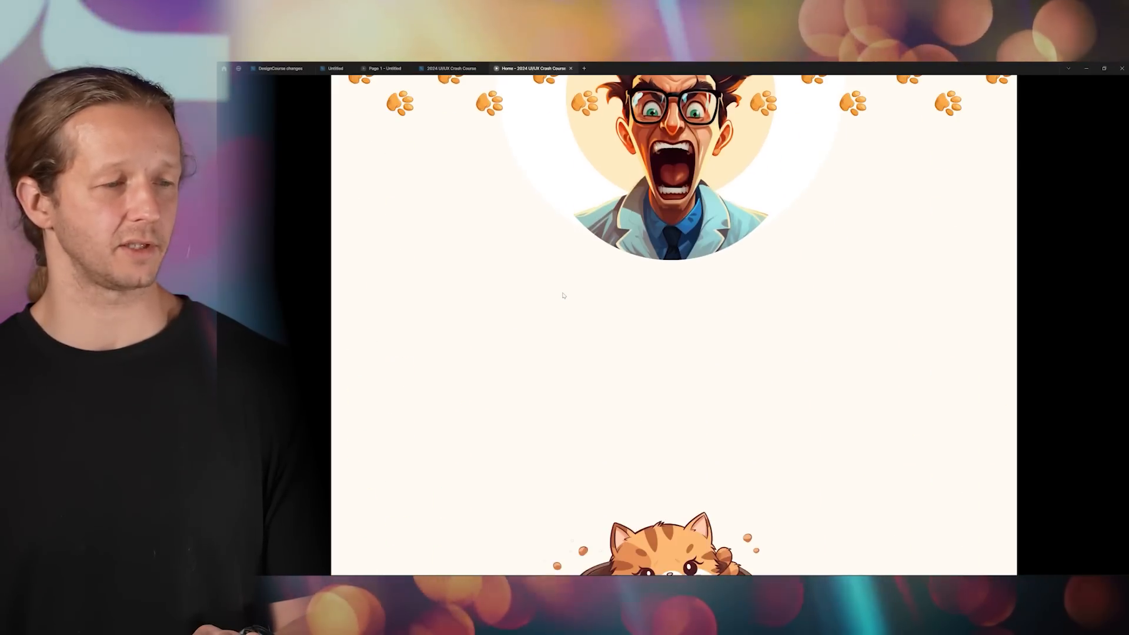
scroll(563, 296, down, 4)
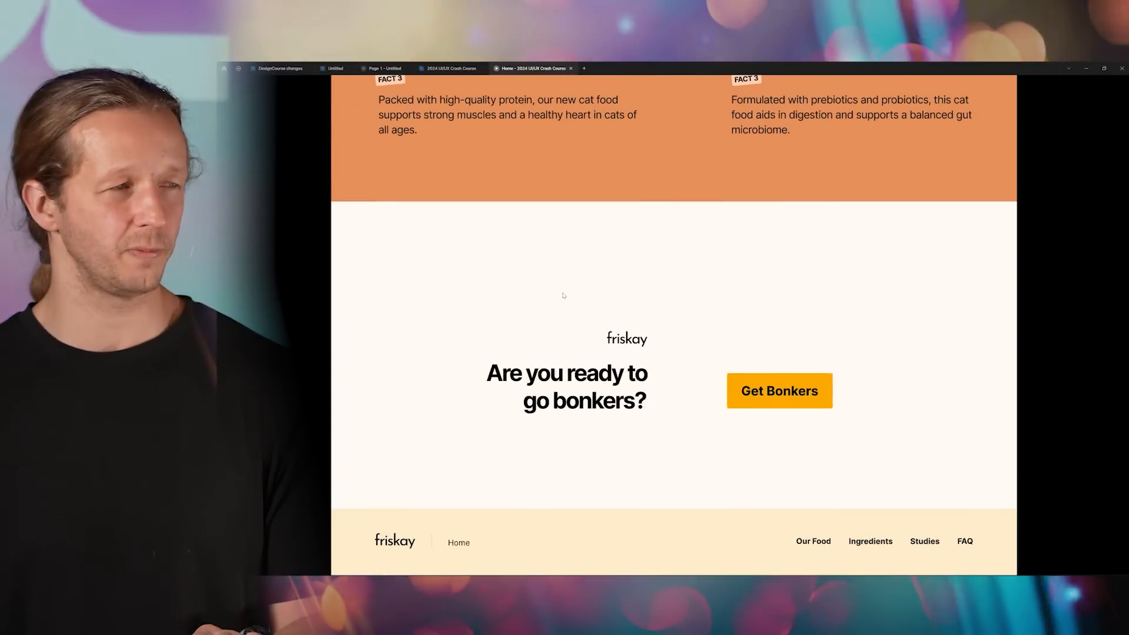
scroll(499, 161, up, 10)
scroll(499, 161, up, 3)
scroll(556, 203, up, 4)
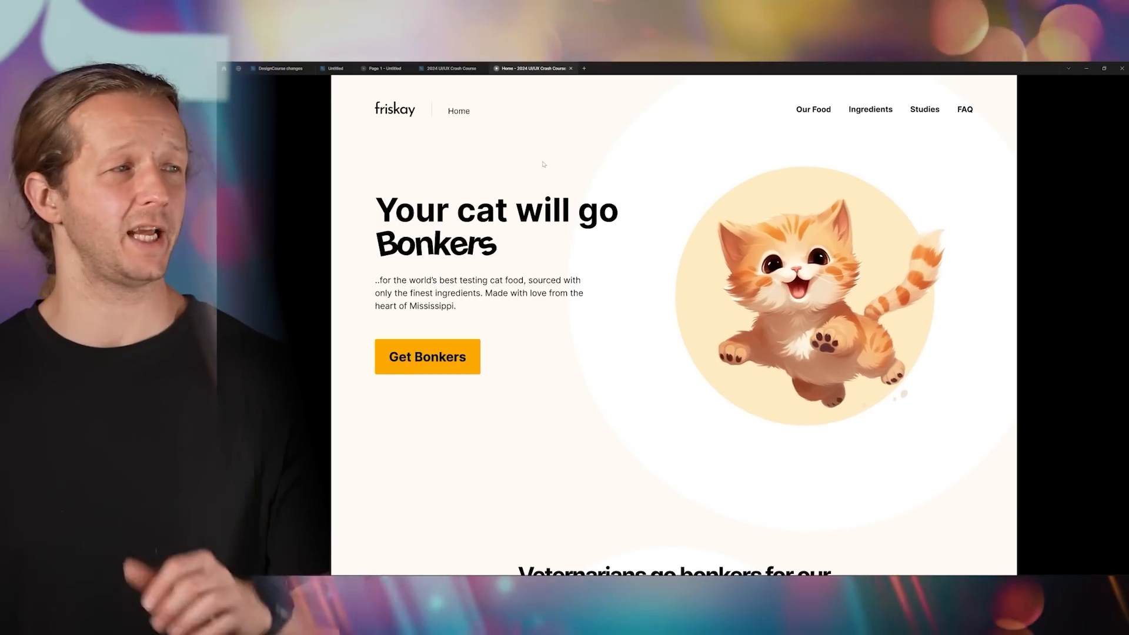
- Add an iPad Pro 12.9" frame to the design file and place it left of the landing page, roughly level with its top edge
click(451, 68)
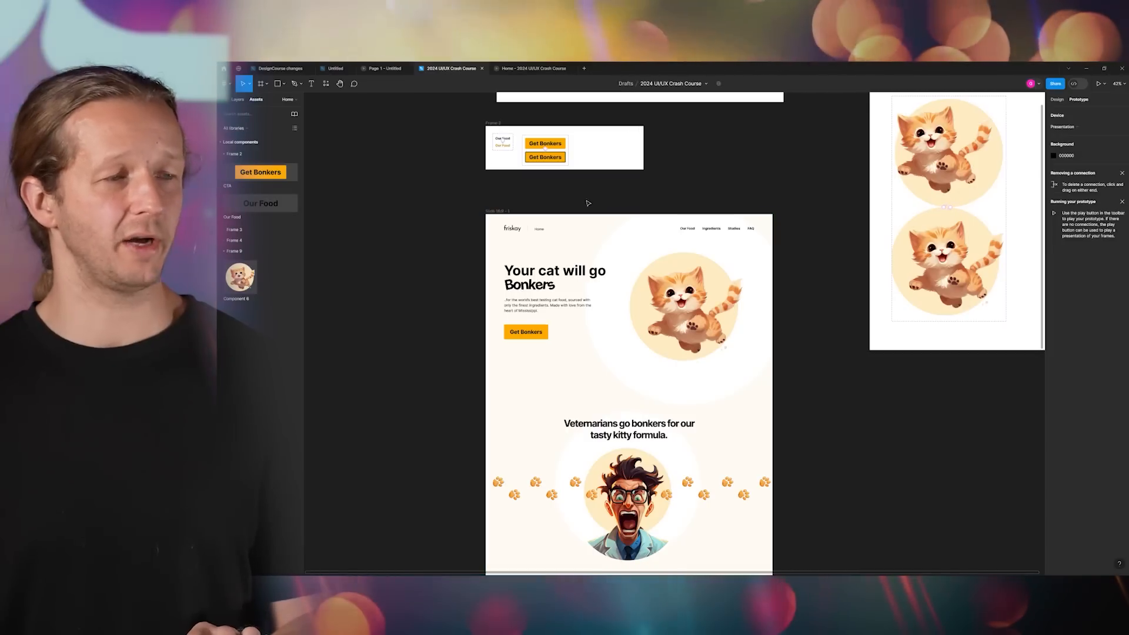
click(618, 201)
scroll(624, 200, down, 5)
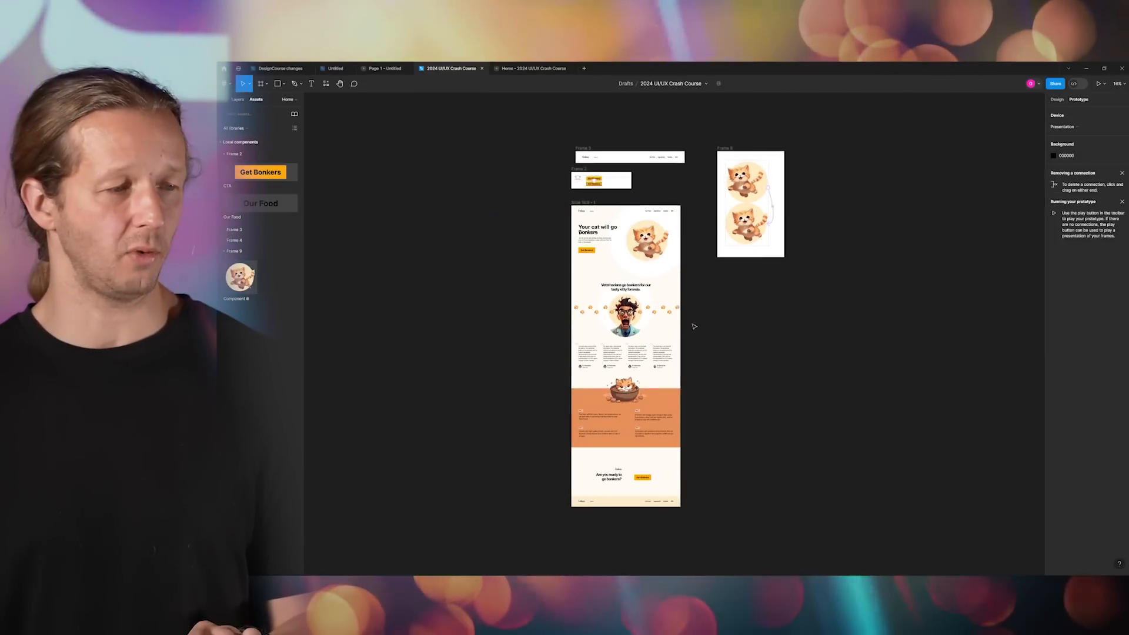
scroll(627, 294, up, 4)
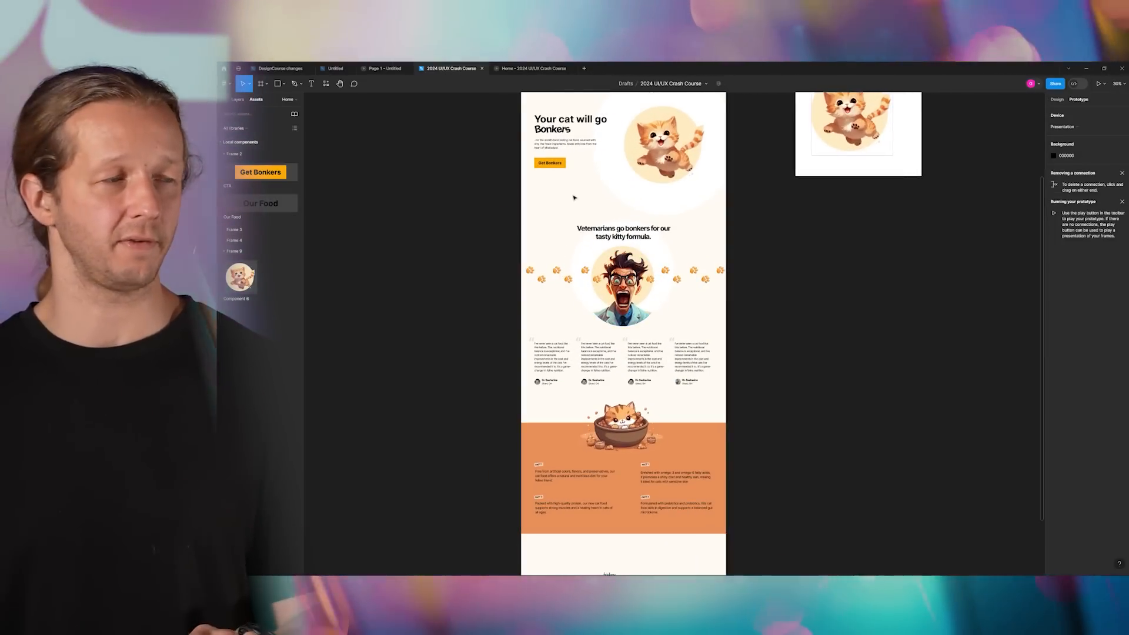
scroll(575, 198, left, 5)
scroll(574, 197, up, 3)
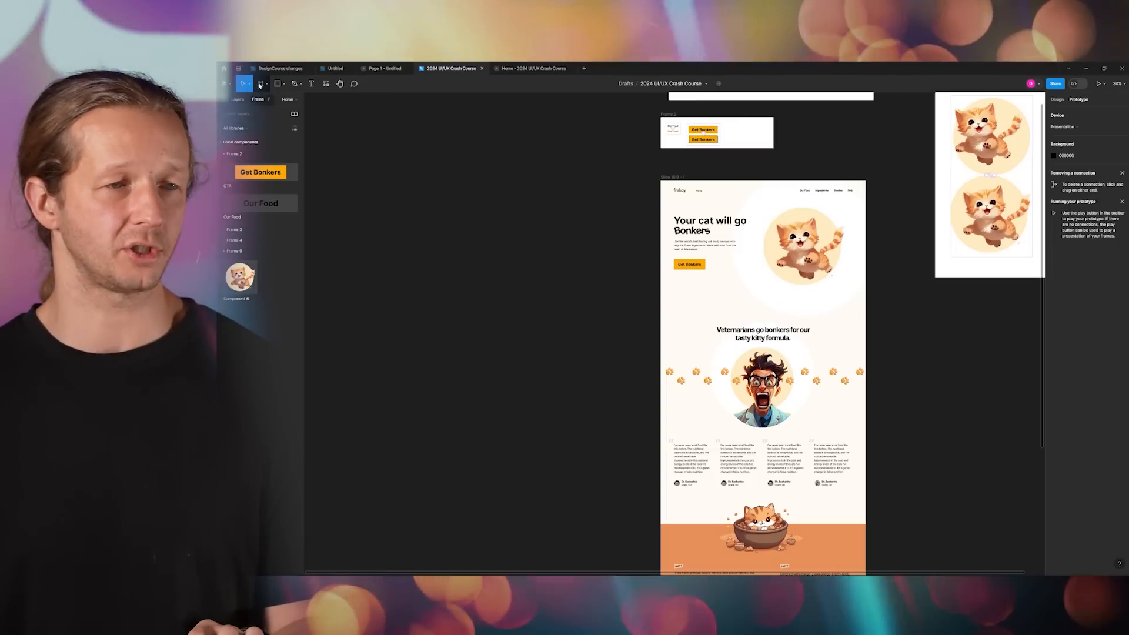
click(259, 84)
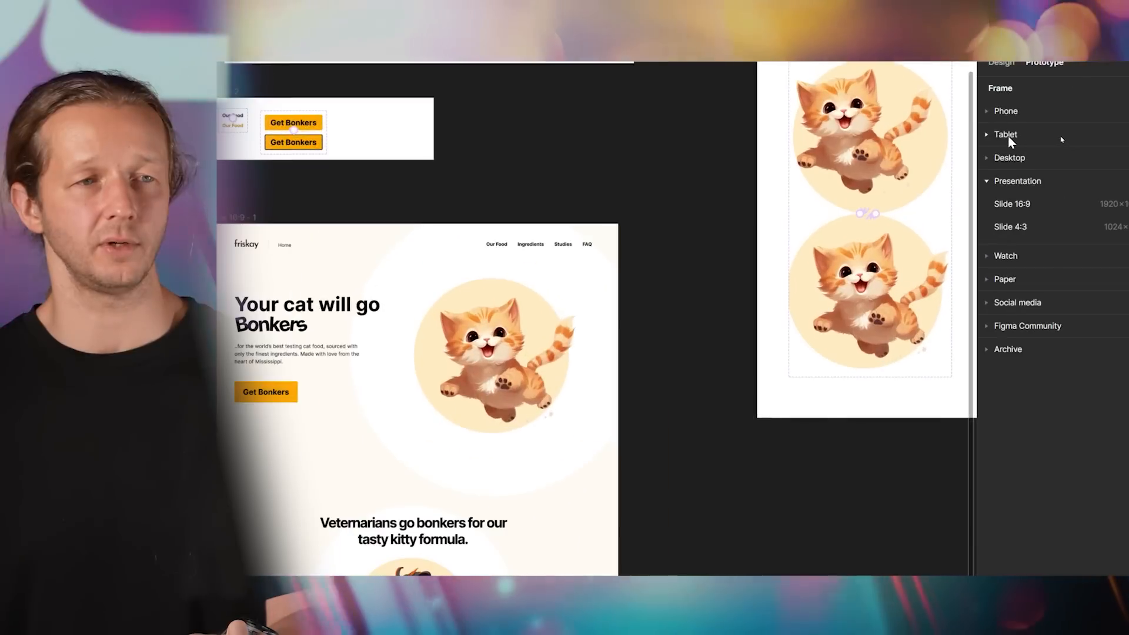
click(1060, 136)
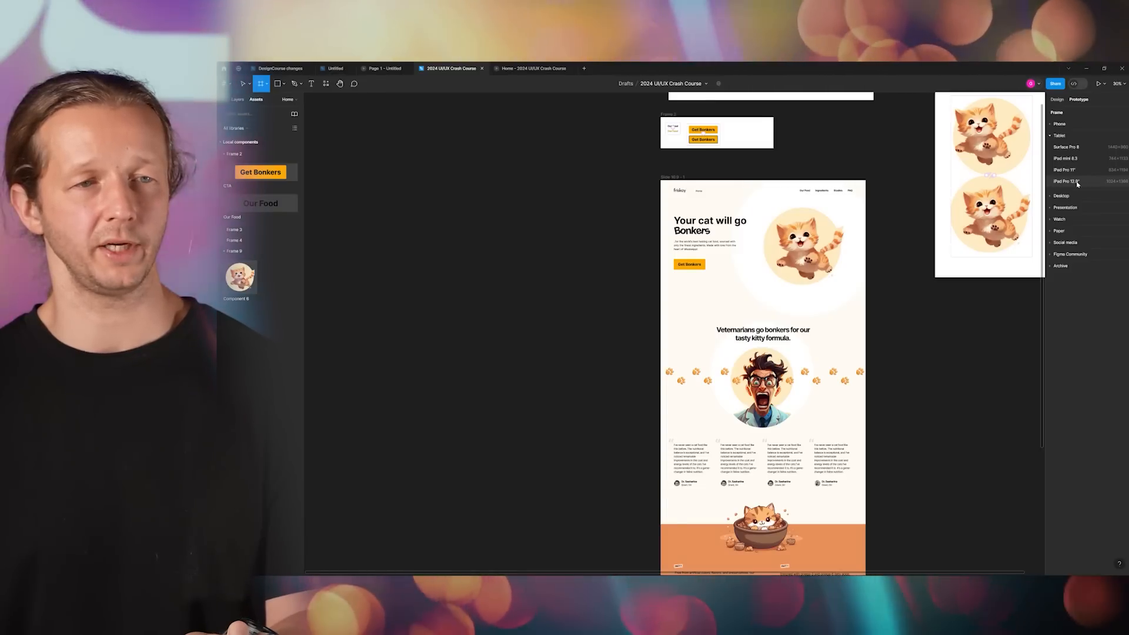
click(1079, 185)
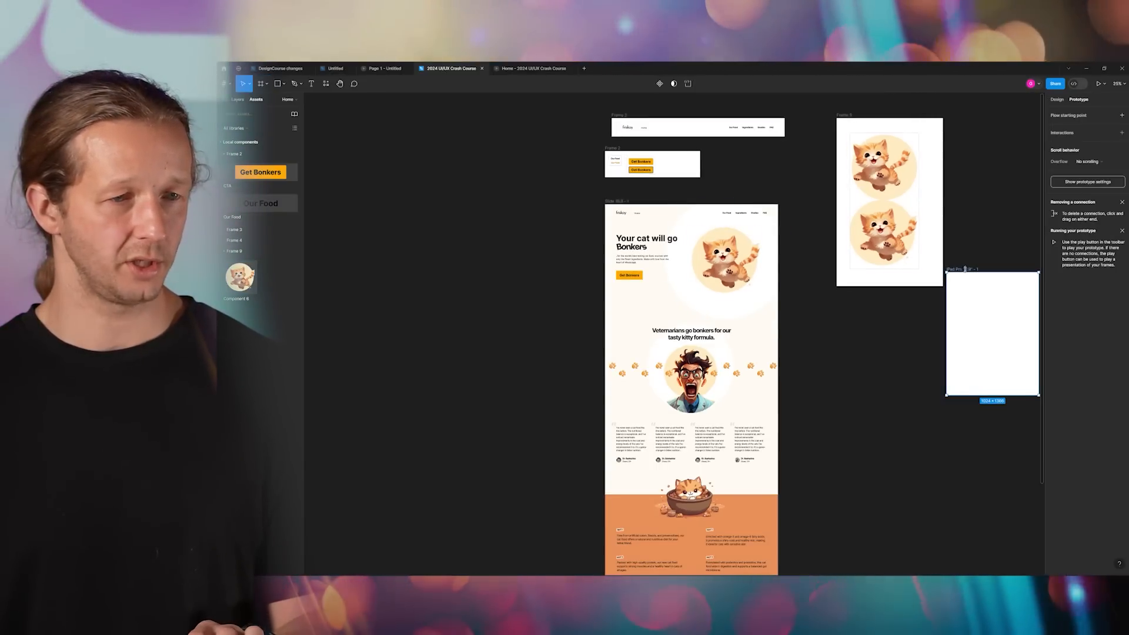
drag(965, 270, 515, 205)
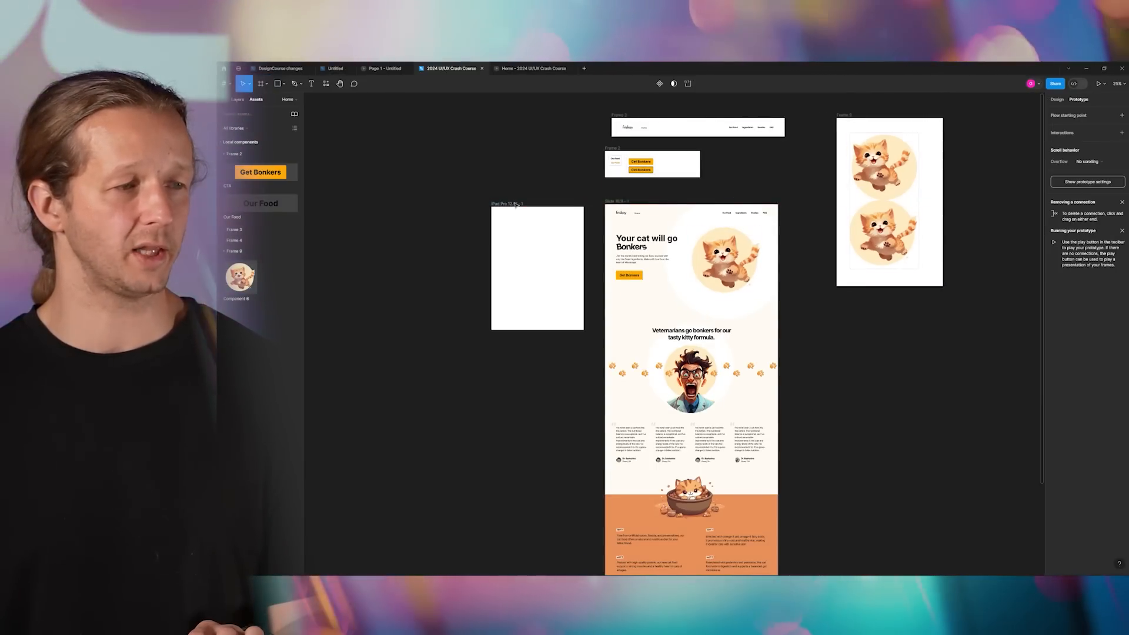
- Examine the desktop hero's navigation, text, button and cat beside the empty iPad frame
scroll(593, 231, up, 5)
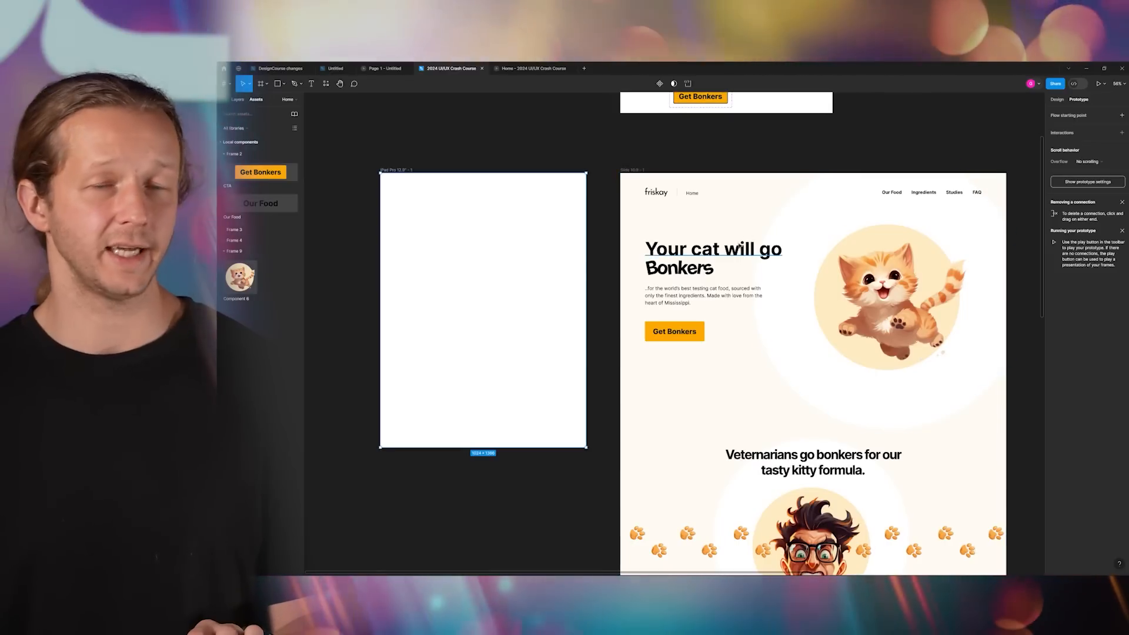
scroll(647, 231, left, 3)
click(786, 197)
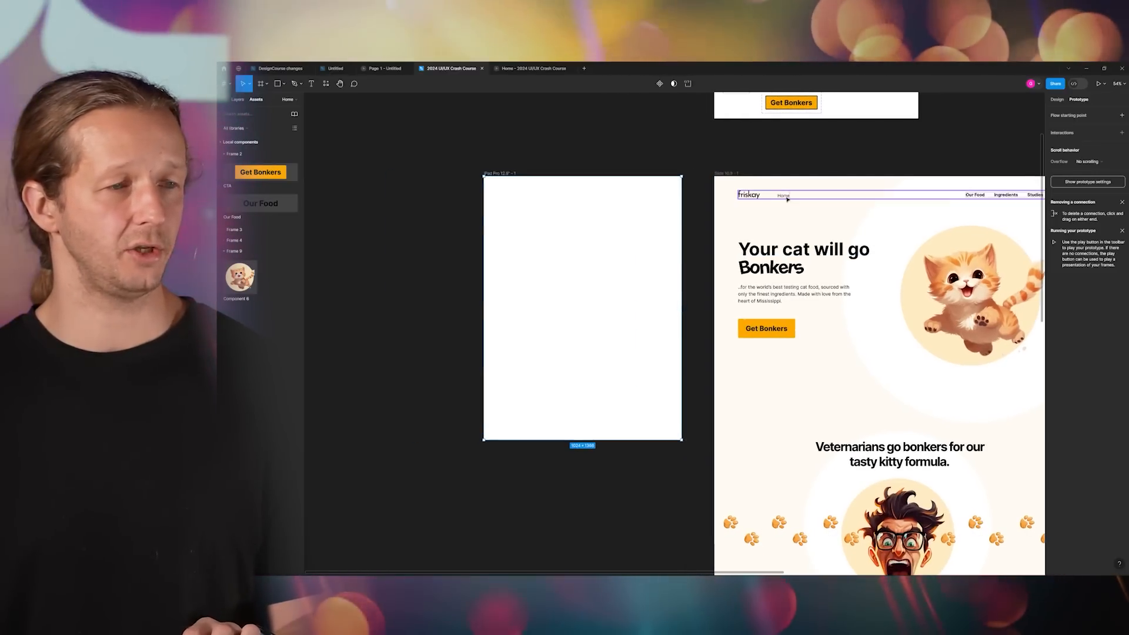
click(504, 174)
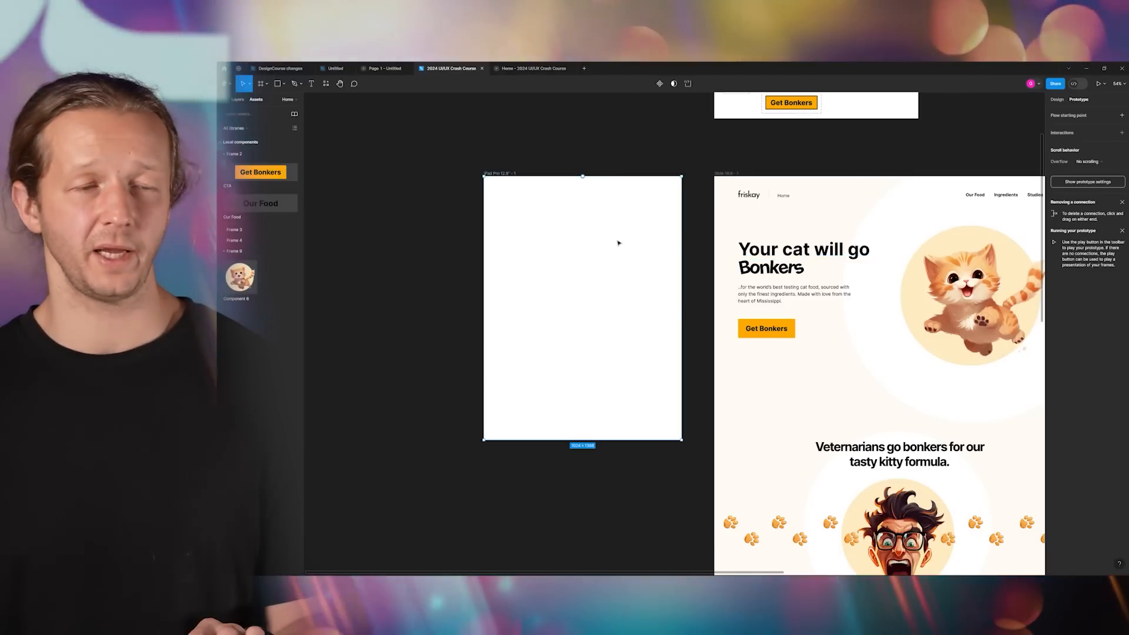
scroll(799, 269, up, 3)
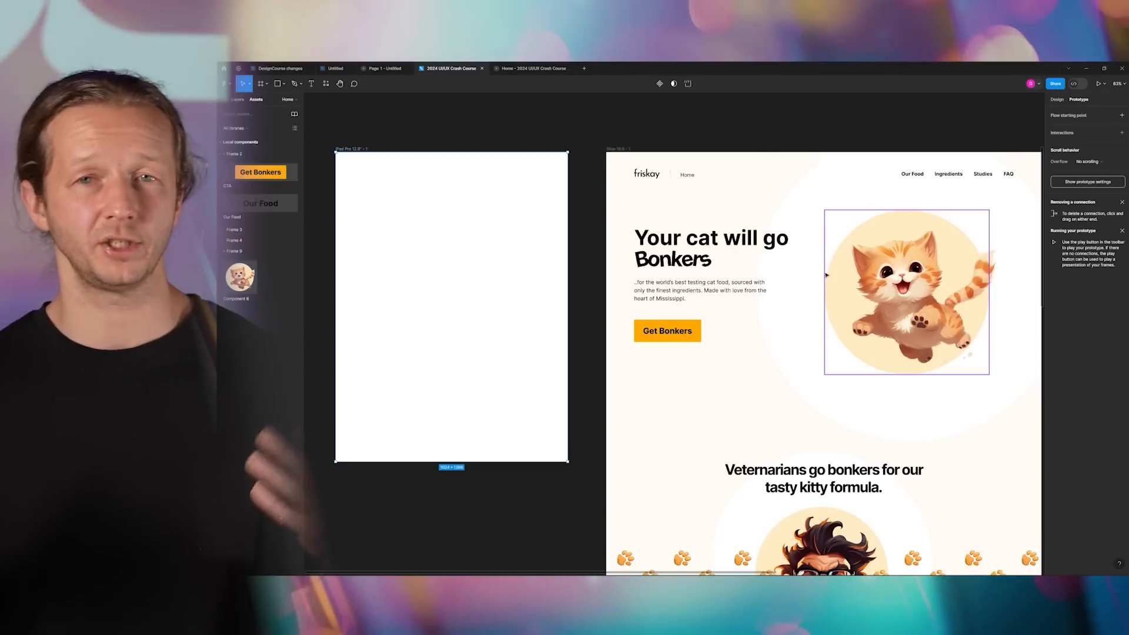
click(689, 298)
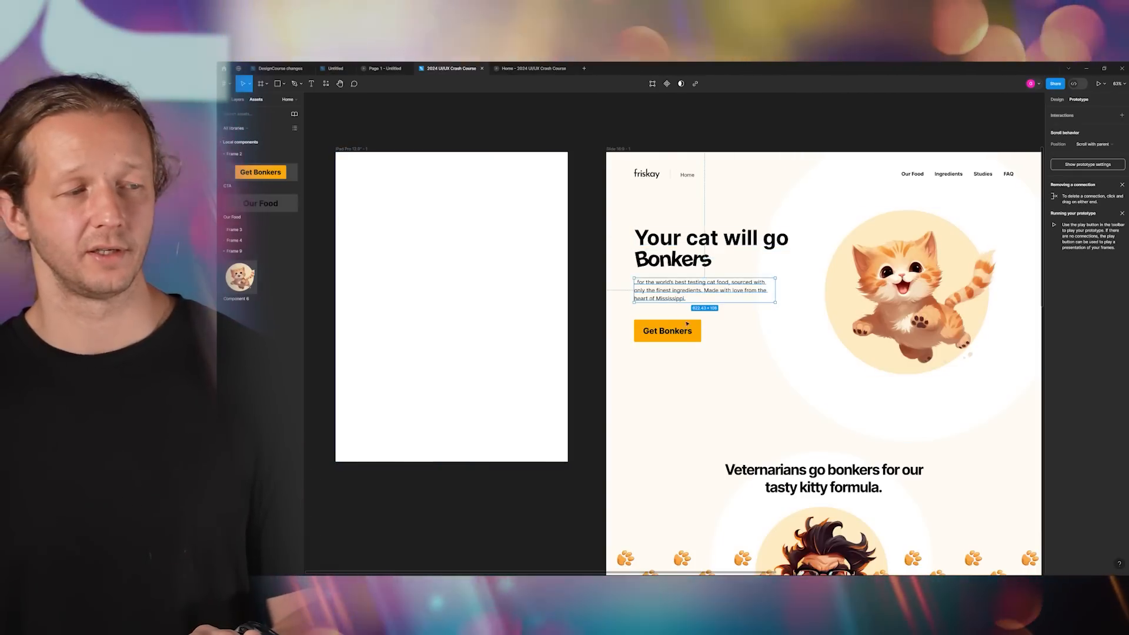
click(686, 329)
click(903, 266)
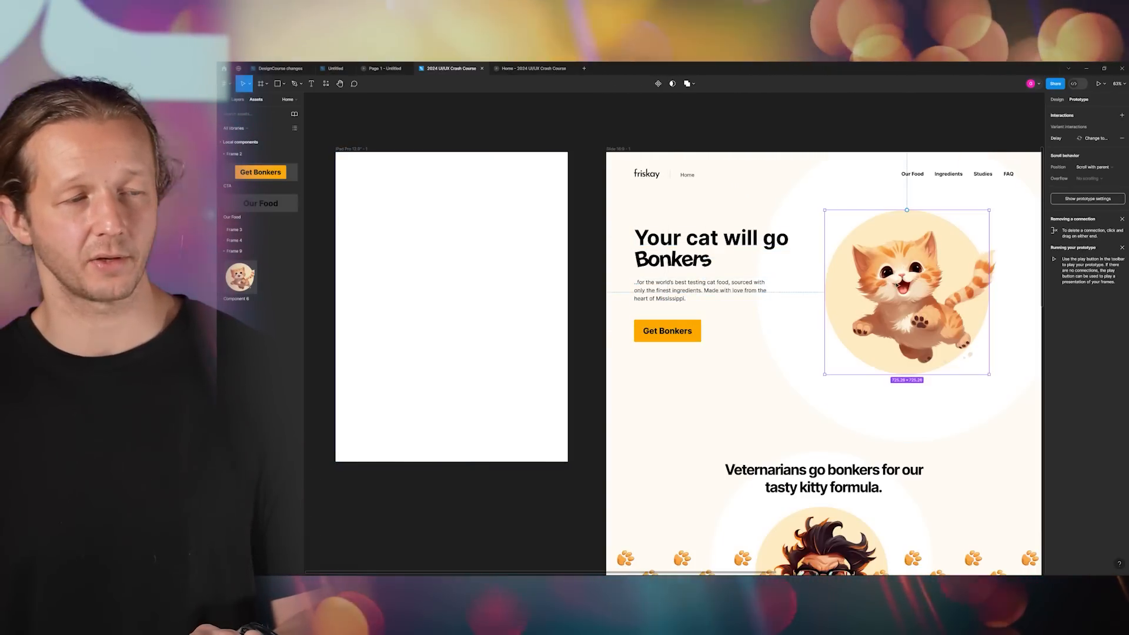
scroll(752, 345, down, 2)
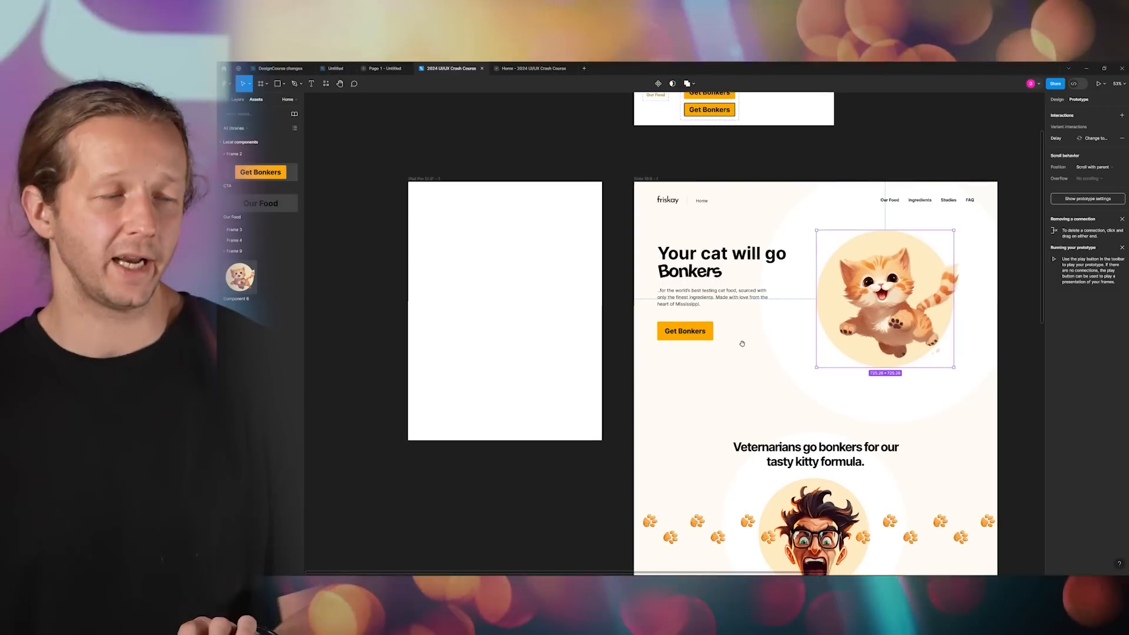
- Fill the empty iPad Pro frame with the same cream background colour as the desktop landing page
click(438, 168)
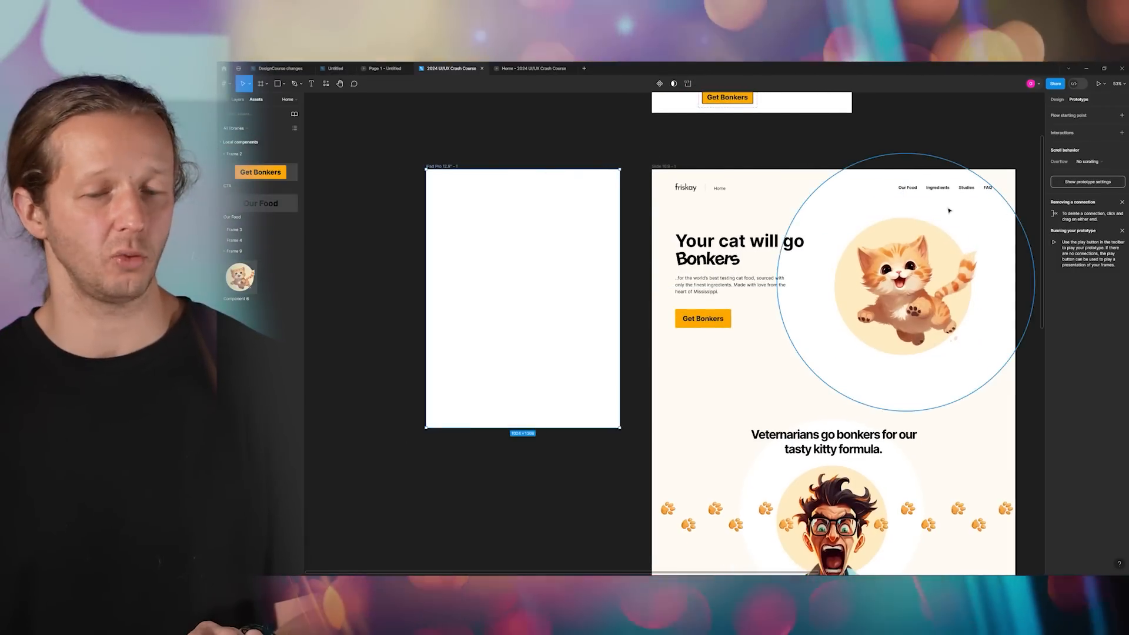
click(1058, 100)
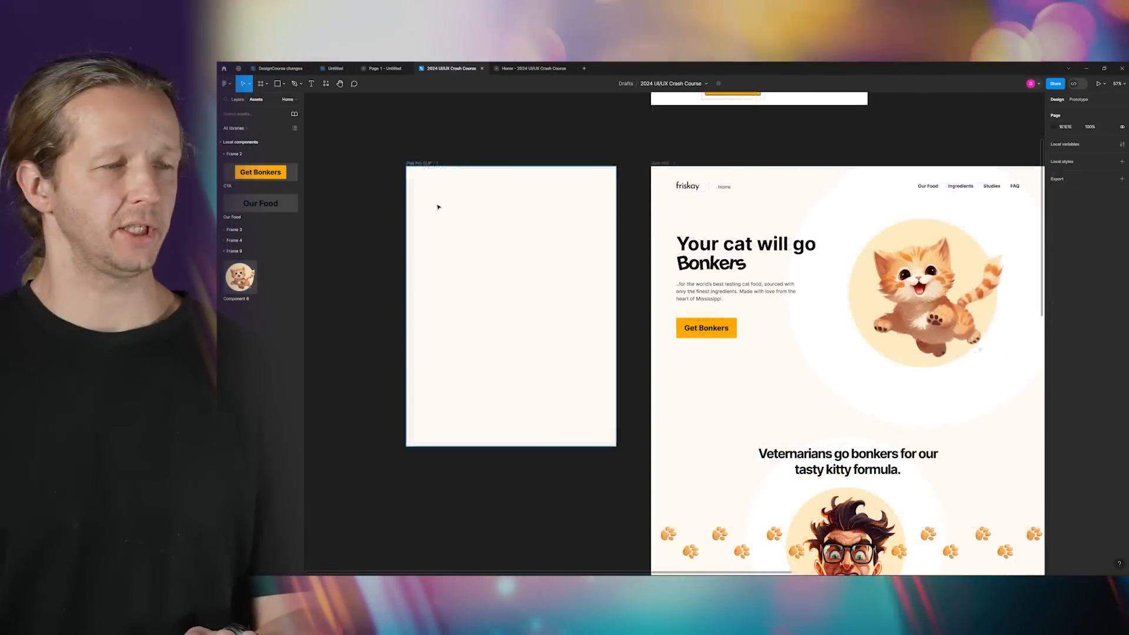
scroll(439, 206, up, 2)
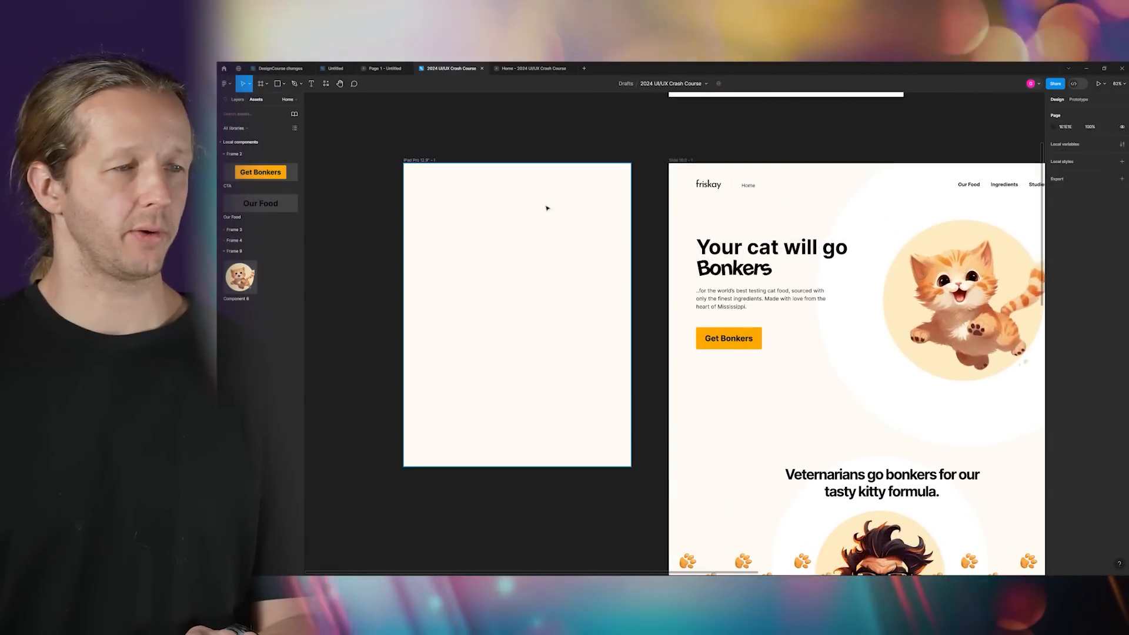
- Try a copy of the desktop navigation in the iPad frame with its auto layout spacing reduced to 125, and delete it
click(721, 189)
scroll(721, 190, down, 3)
drag(766, 213, 562, 212)
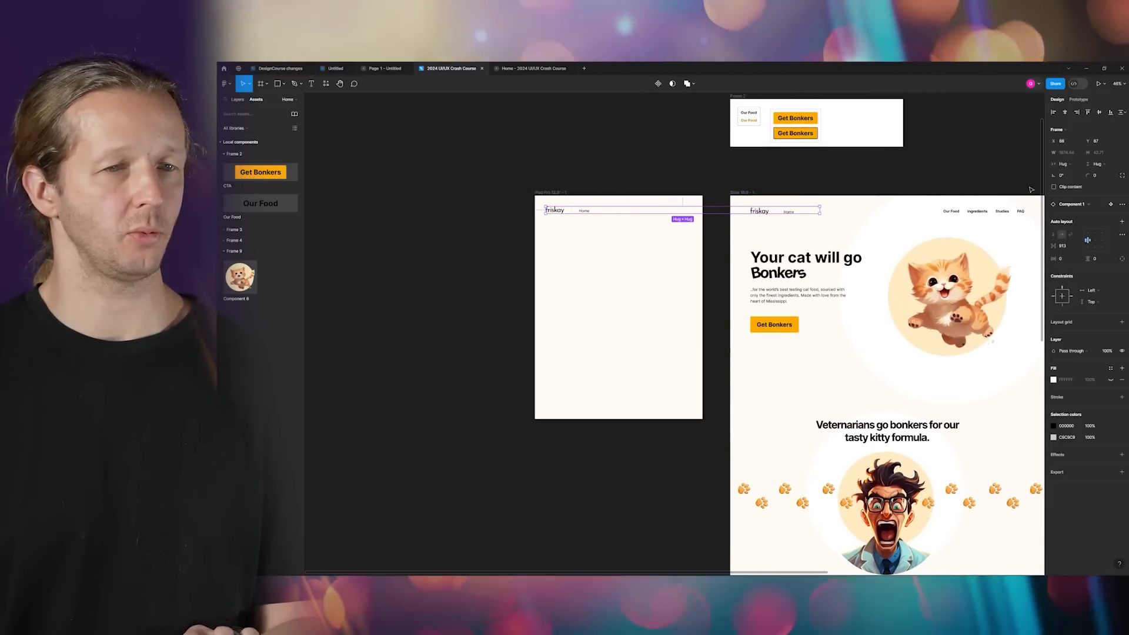
drag(1056, 246, 1060, 247)
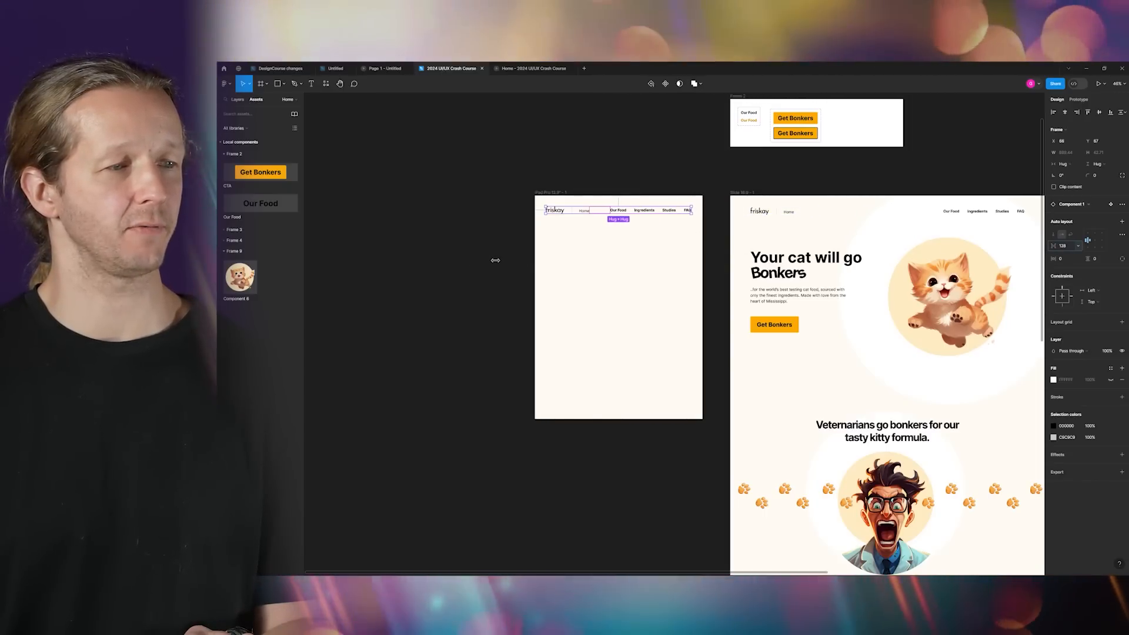
scroll(614, 208, up, 5)
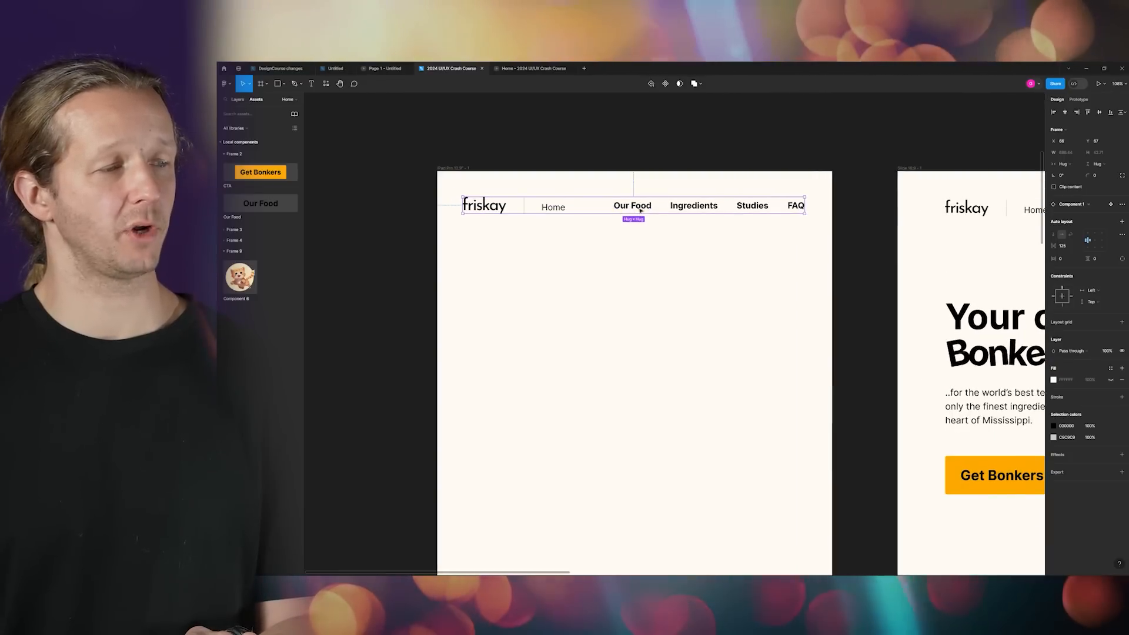
key(Delete)
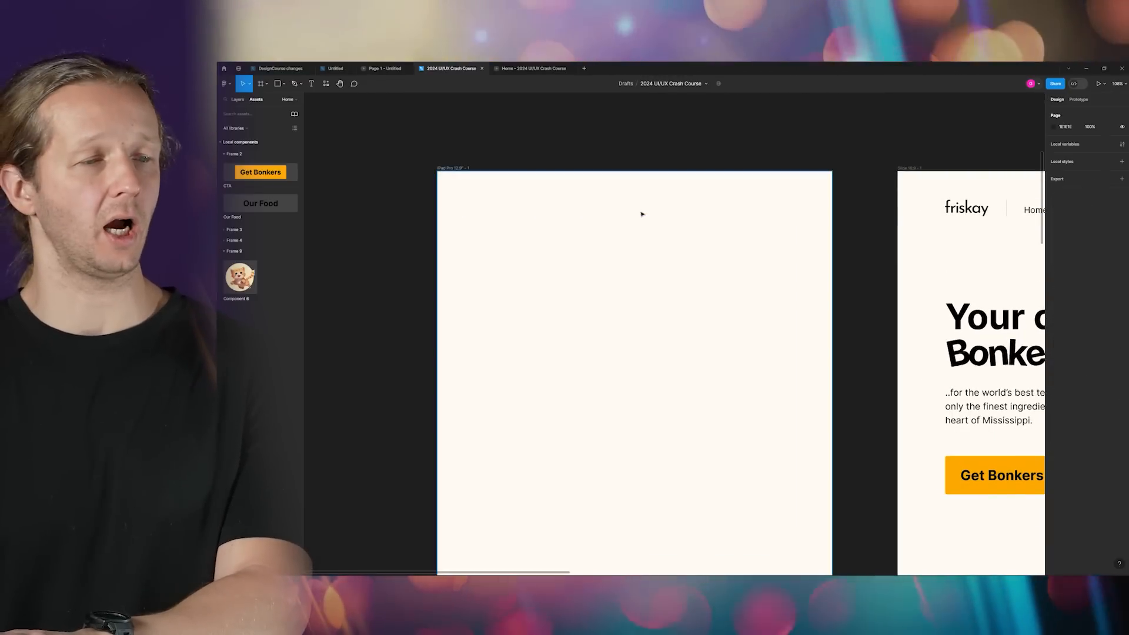
- Duplicate the empty iPad frame to its left and narrow the copy to a phone-like width, a little over half the original
scroll(655, 253, down, 4)
drag(567, 236, 423, 214)
drag(615, 248, 524, 248)
key(Escape)
scroll(489, 251, up, 5)
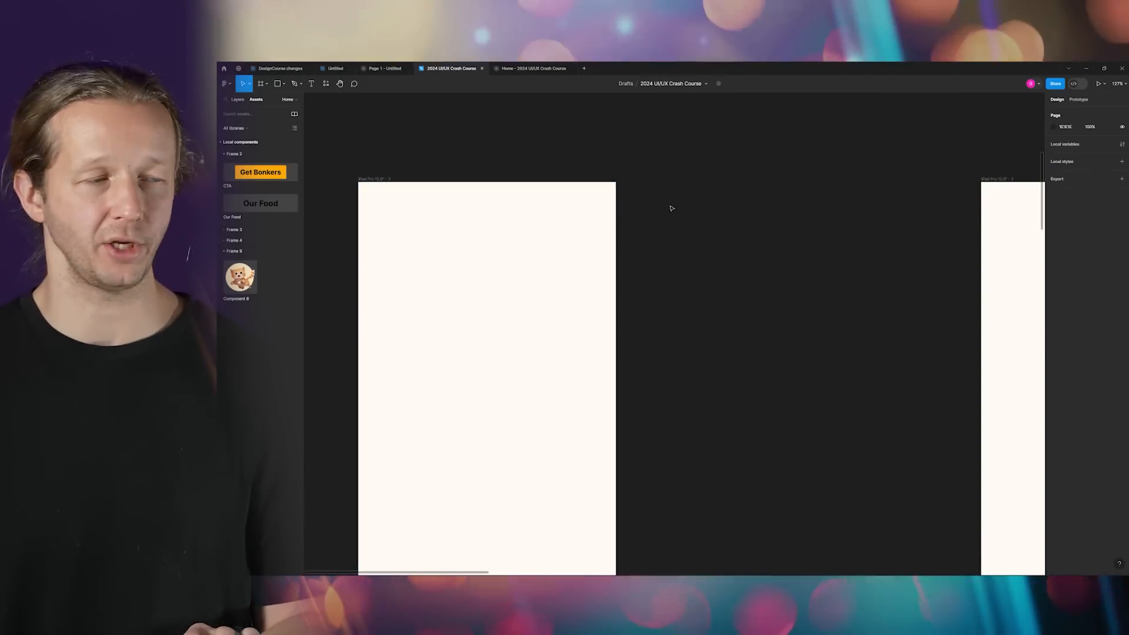
scroll(701, 257, down, 5)
scroll(700, 257, down, 2)
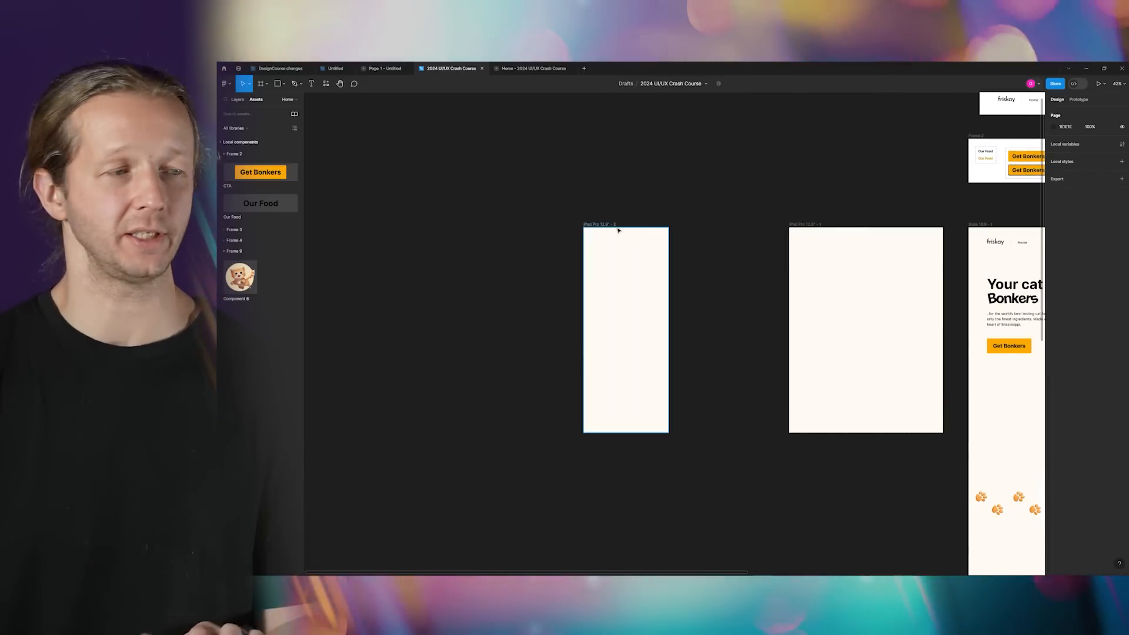
scroll(824, 263, down, 2)
drag(824, 262, 514, 257)
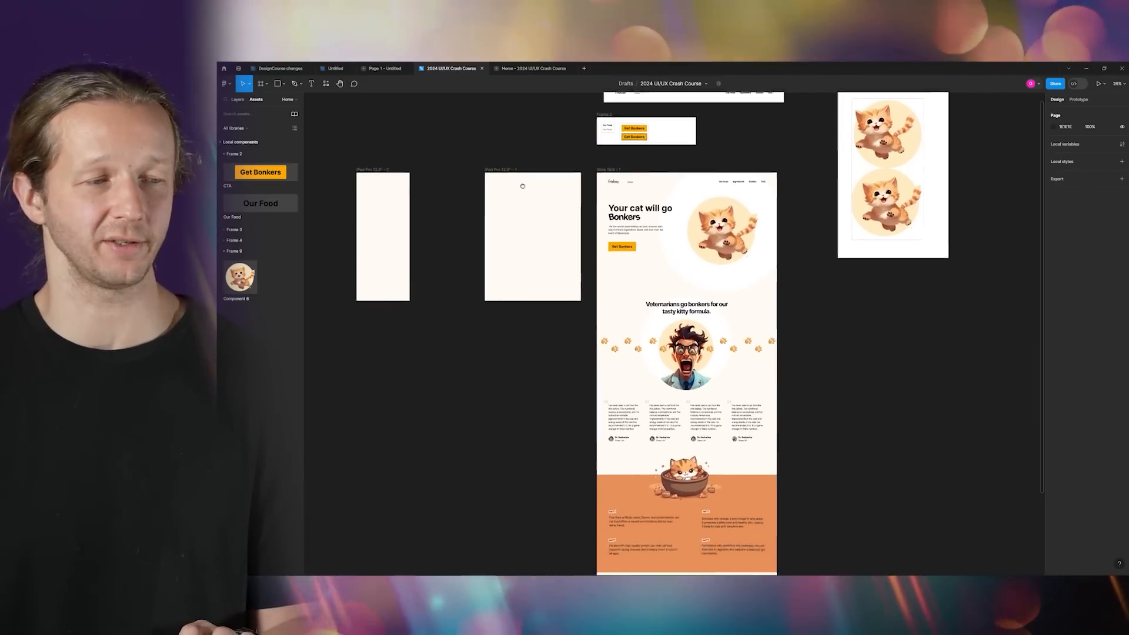